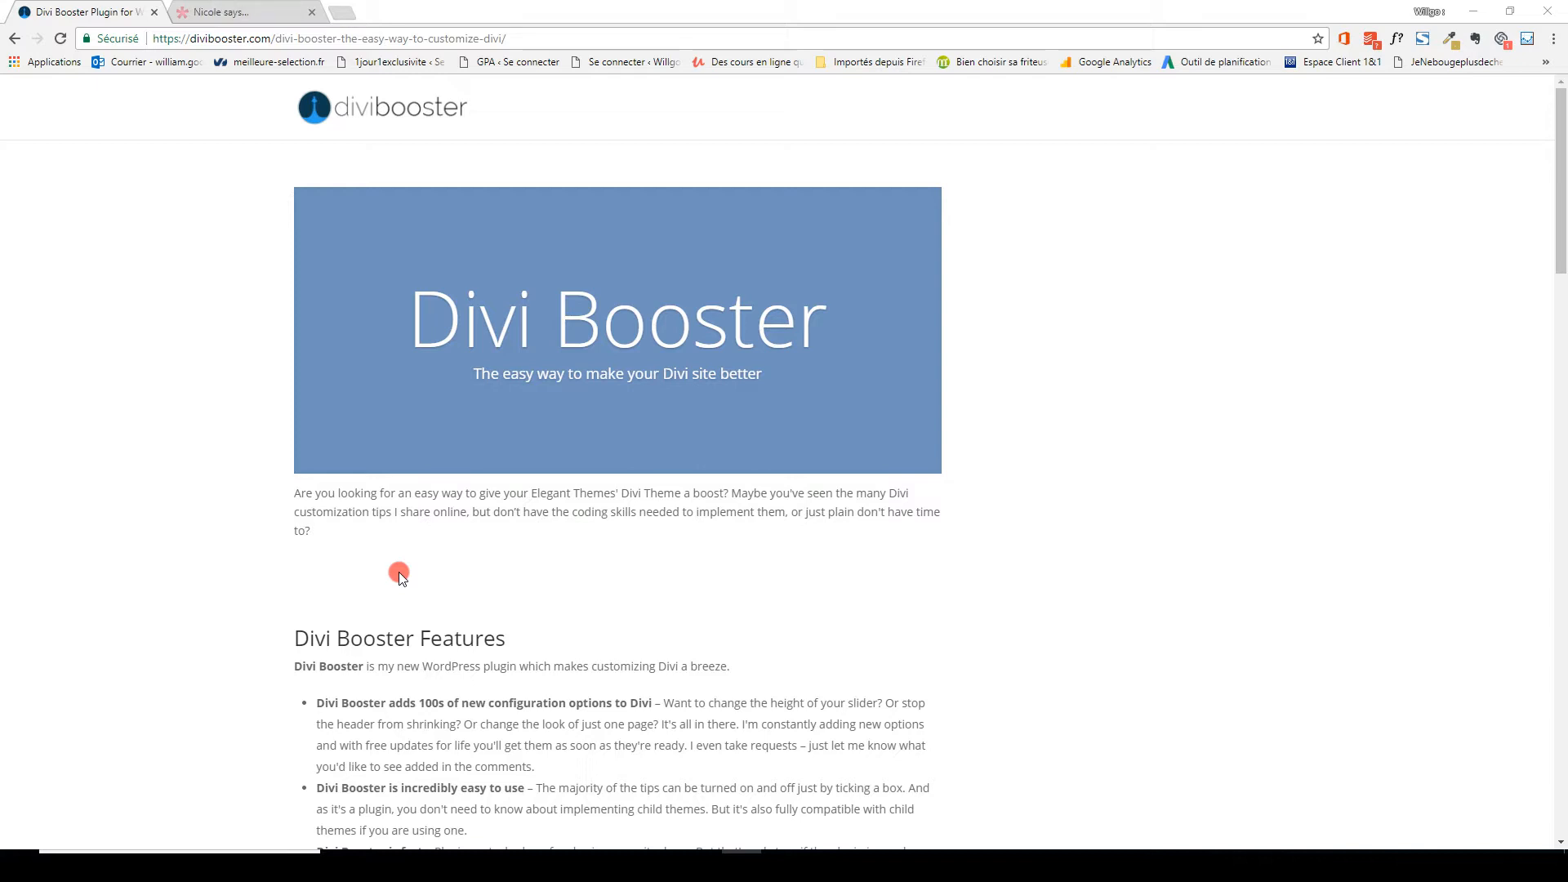
Read through the Divi Booster product page and buy the $19 plugin to reach its checkout.
scroll(933, 608, down, 3)
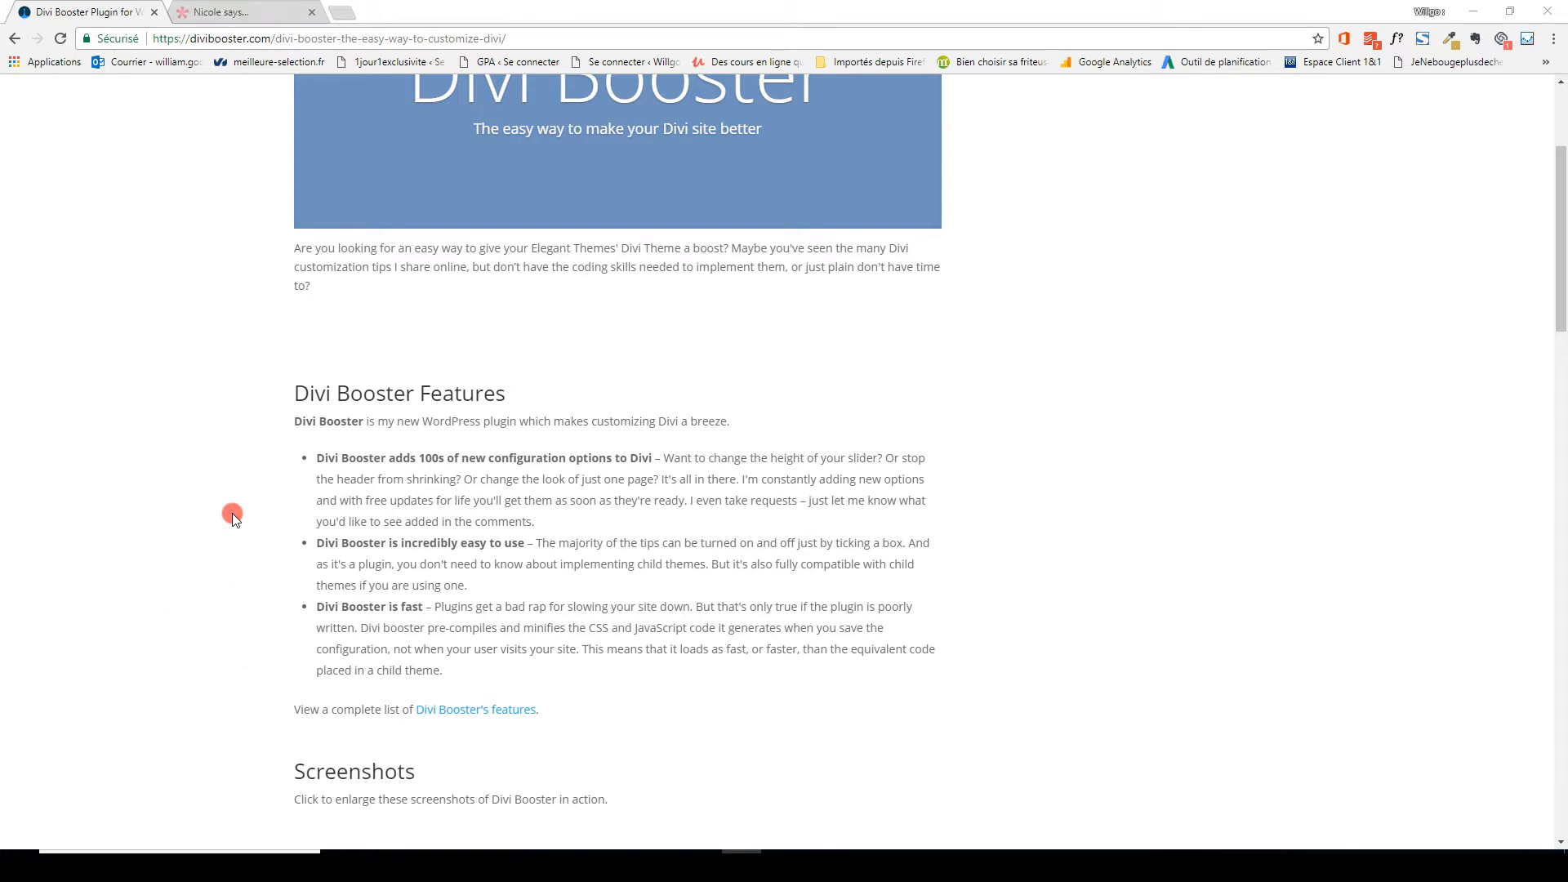
scroll(849, 555, down, 6)
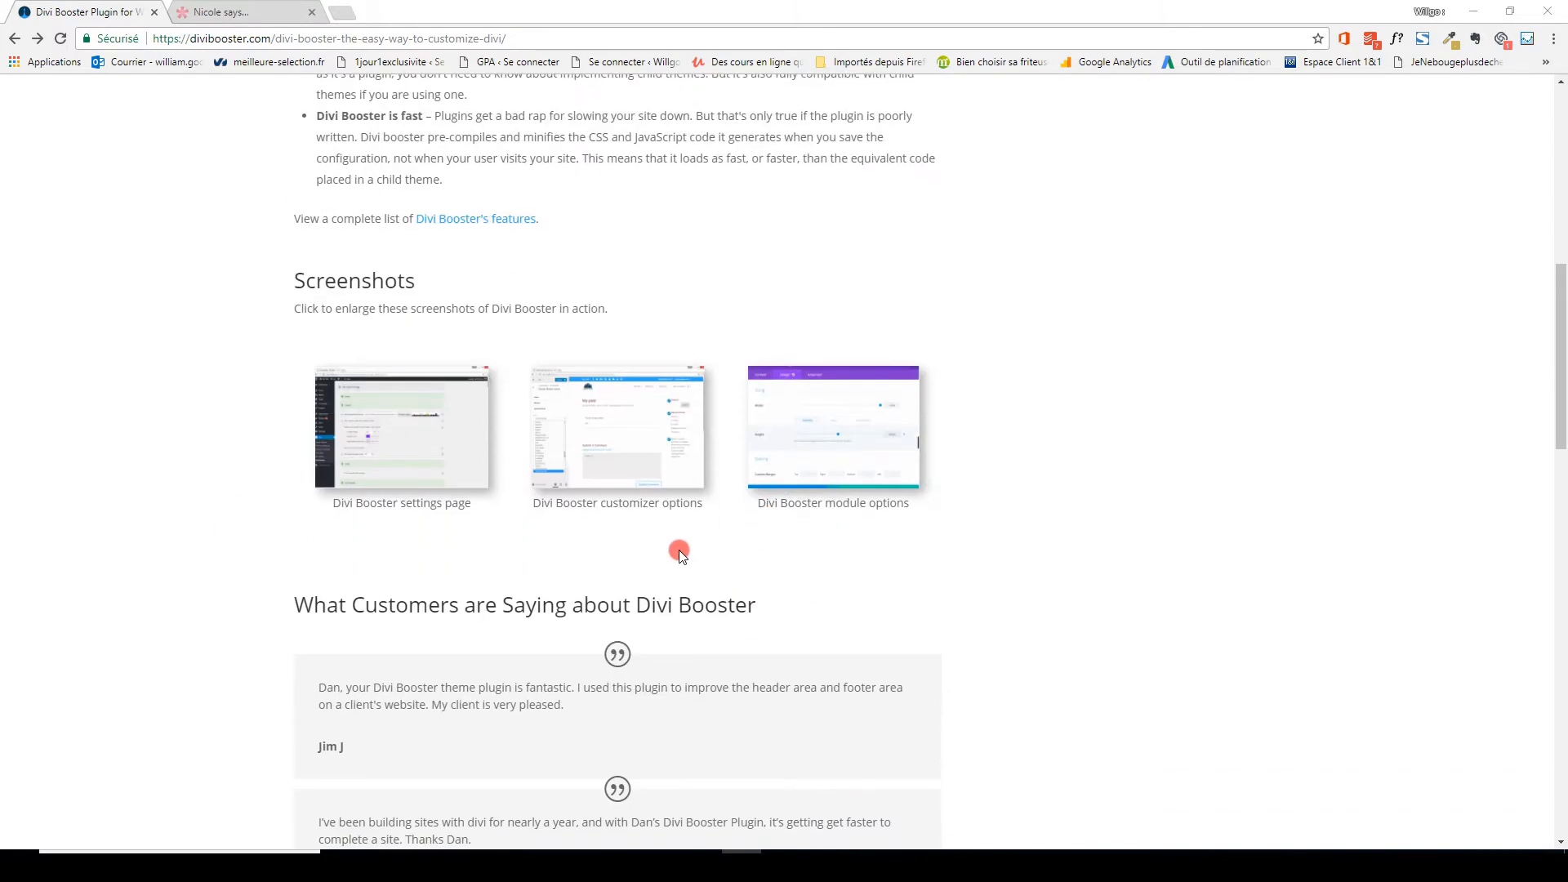
scroll(679, 550, down, 7)
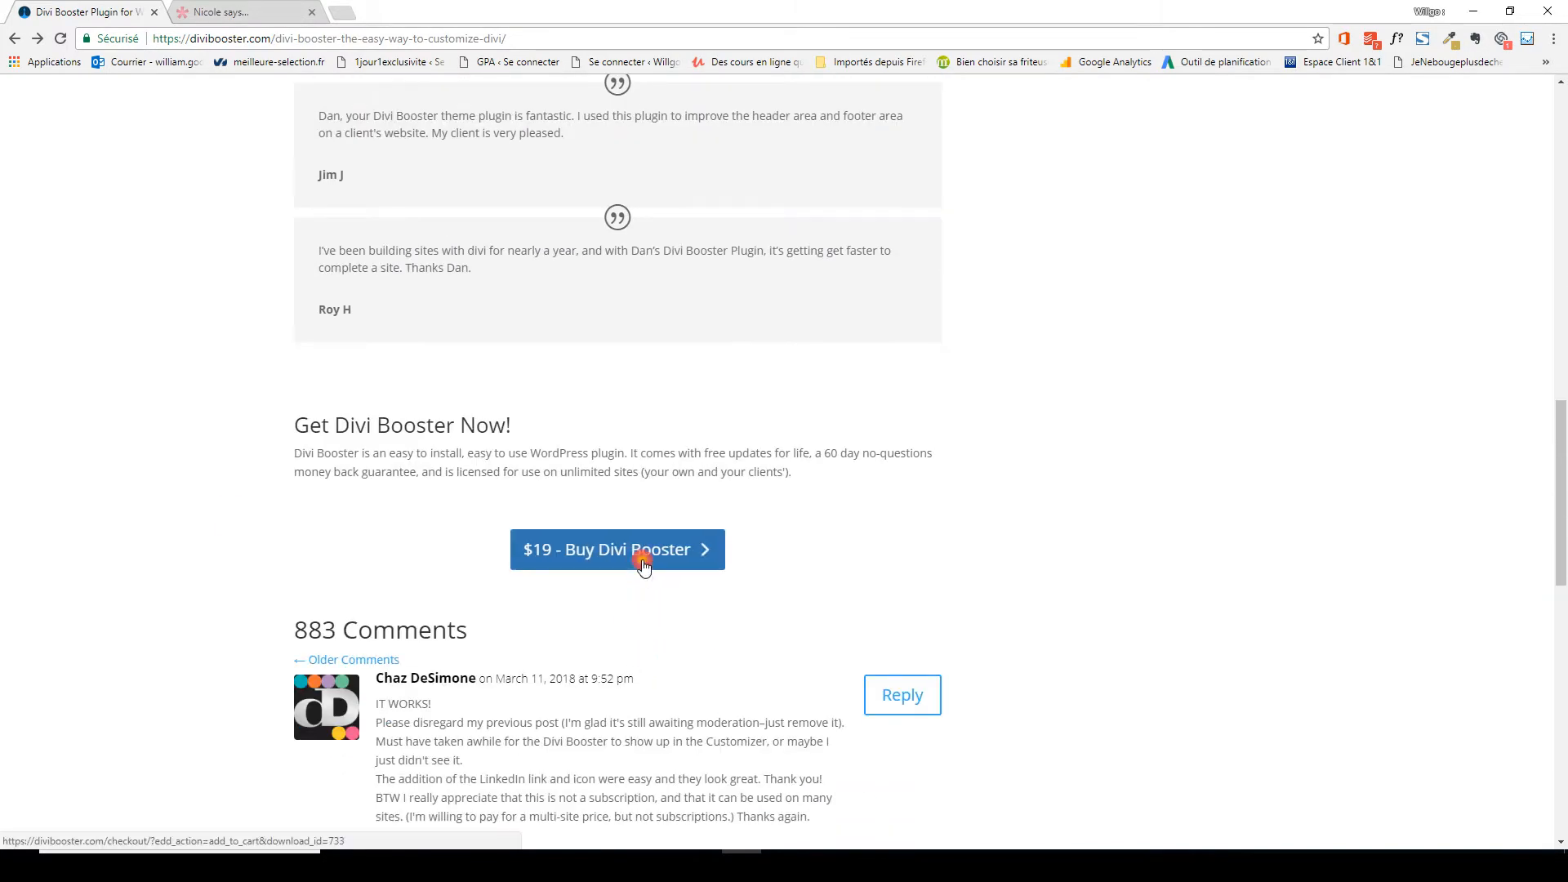
click(643, 561)
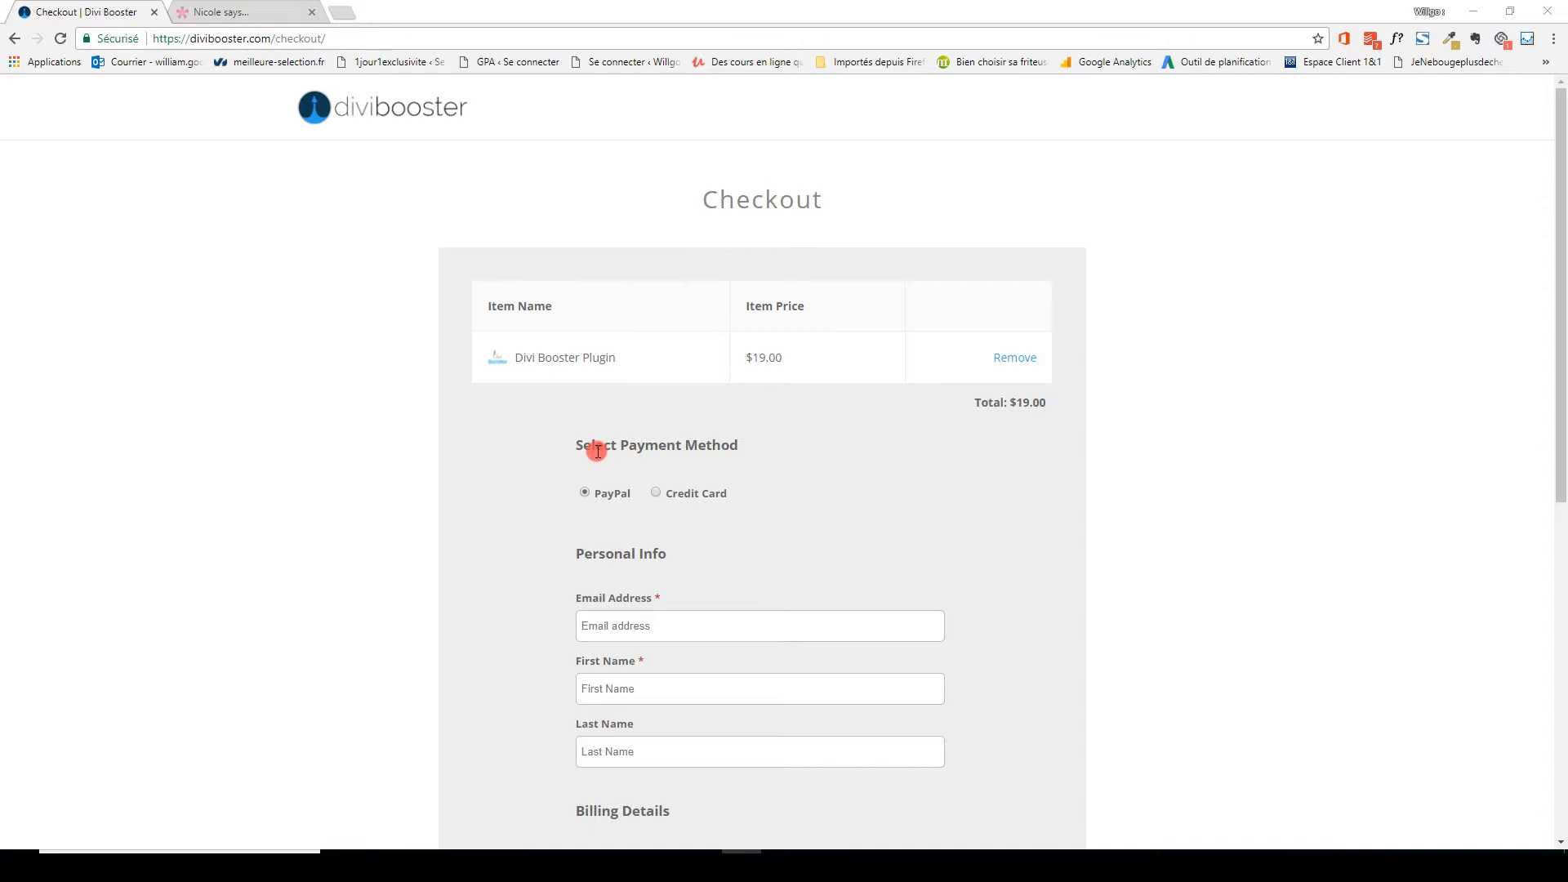
Review the payment method, personal info and billing fields of the checkout form.
scroll(1085, 613, down, 3)
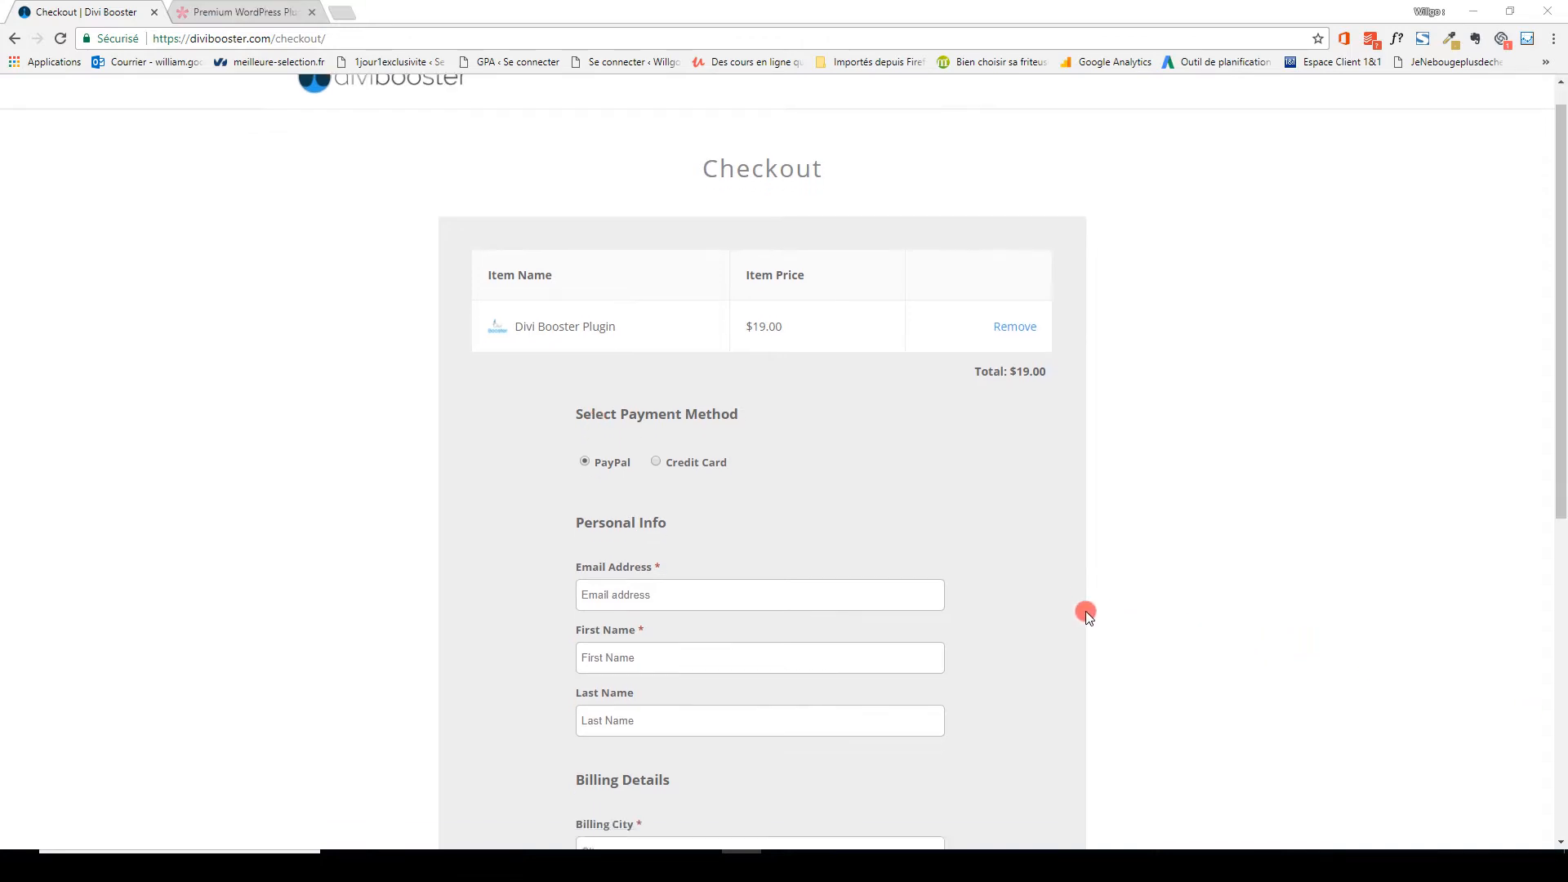
scroll(1085, 610, down, 4)
scroll(1085, 611, up, 6)
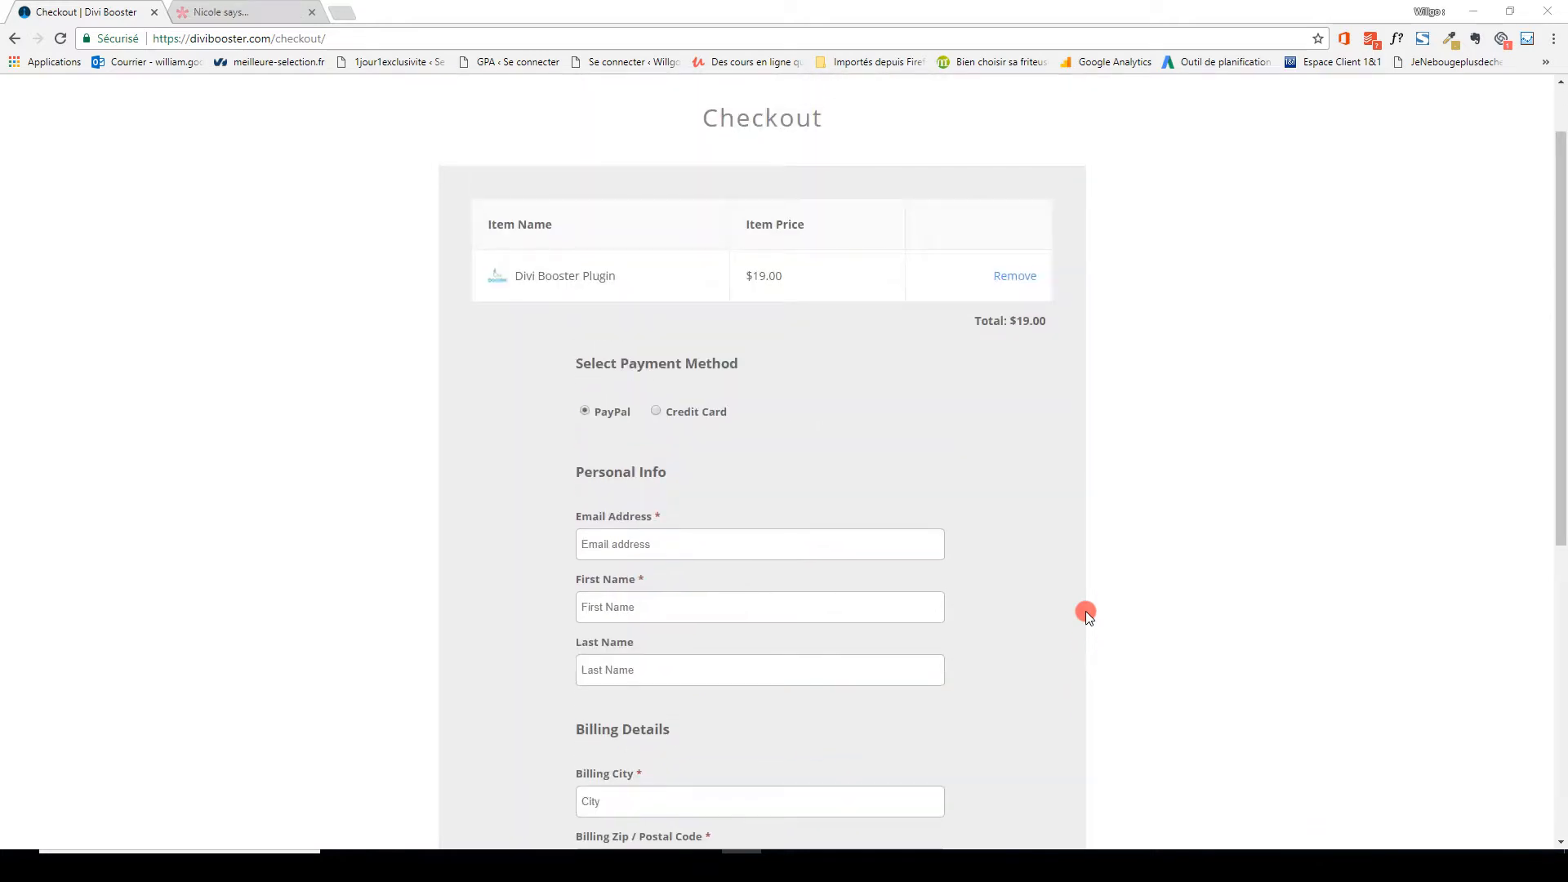
scroll(1084, 611, down, 7)
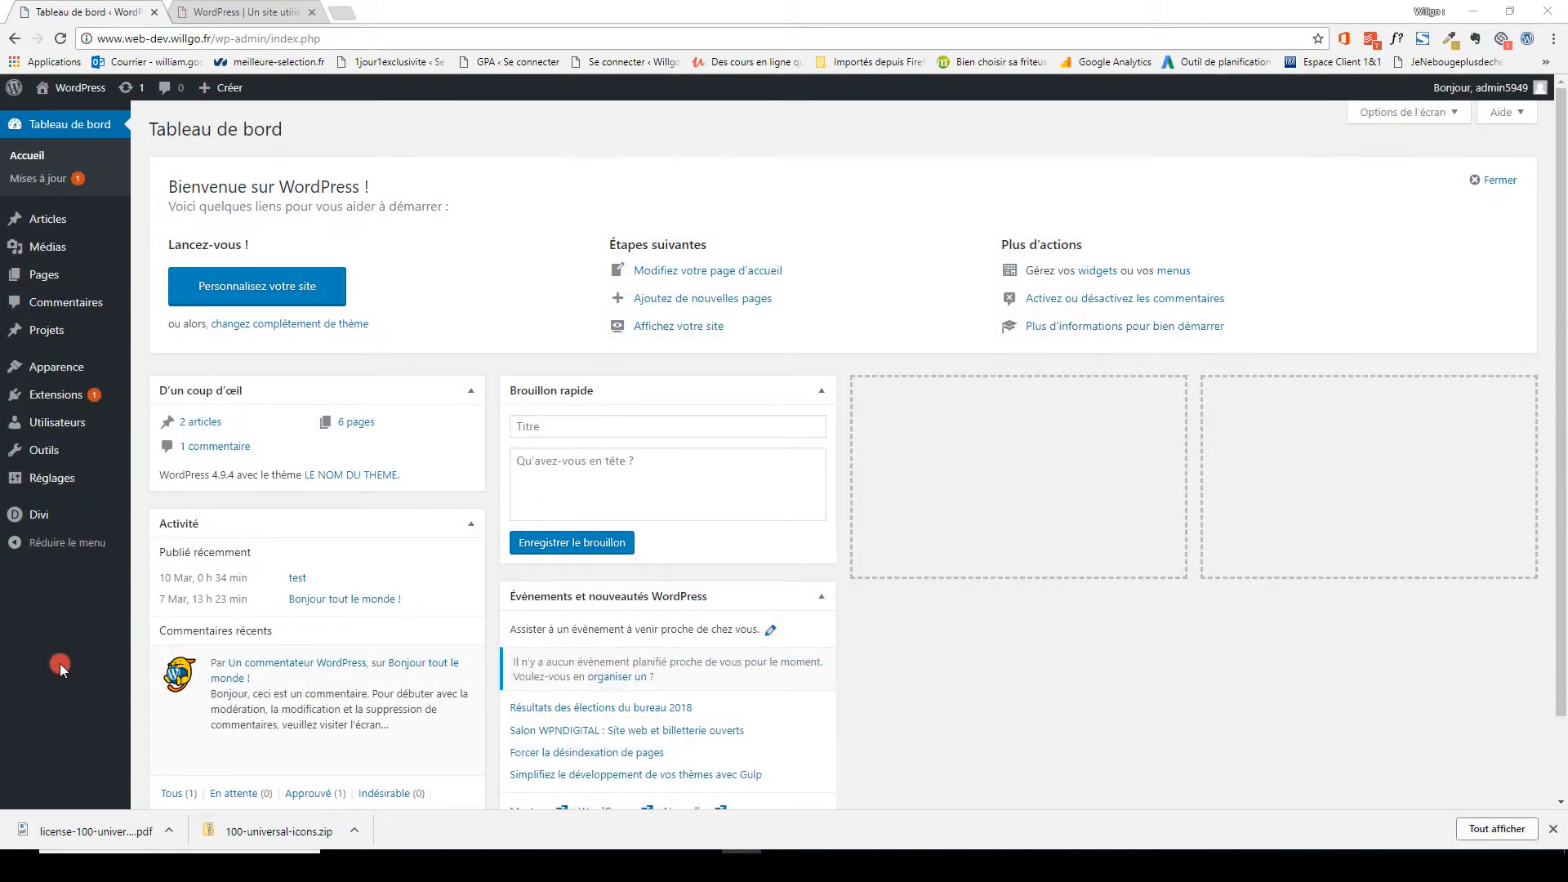
In the WordPress dashboard, upload divi-booster.zip from the Téléchargements folder as a new extension and install it.
click(64, 398)
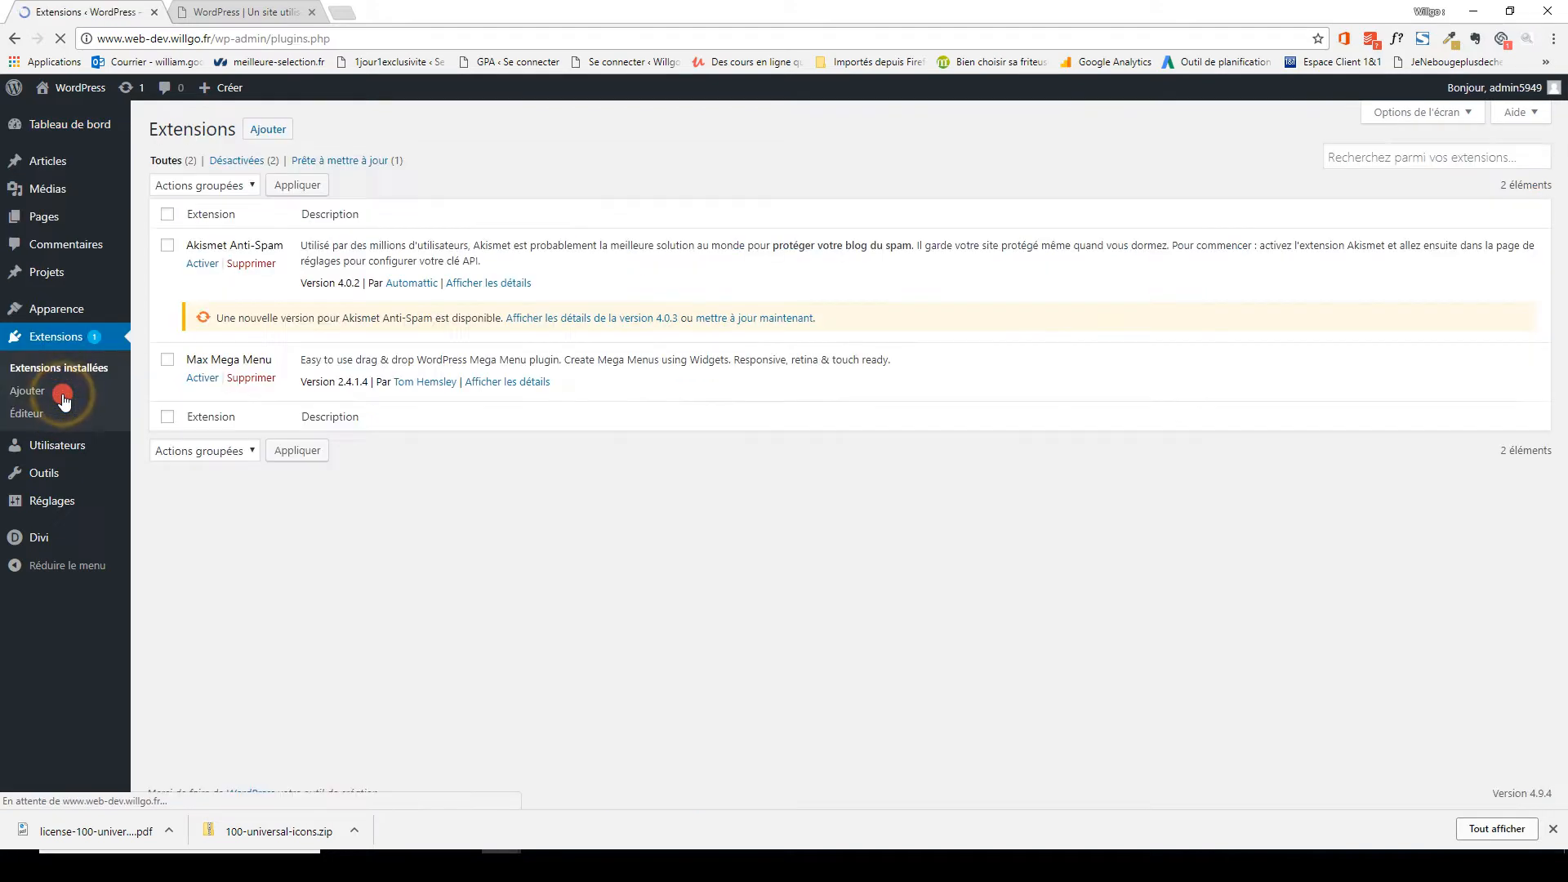
click(258, 132)
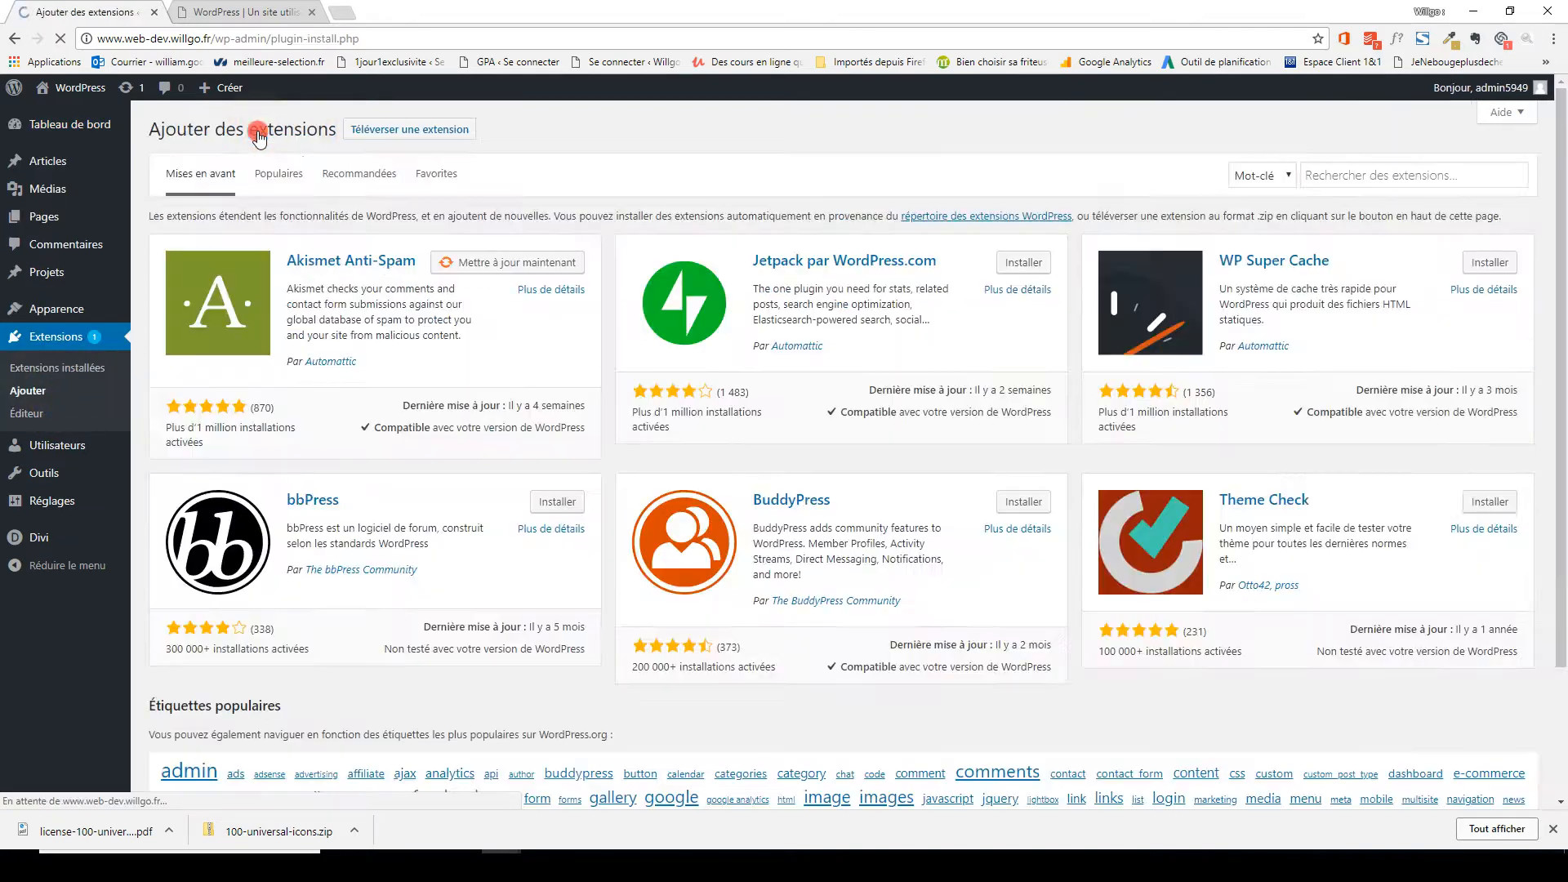
click(447, 130)
click(707, 278)
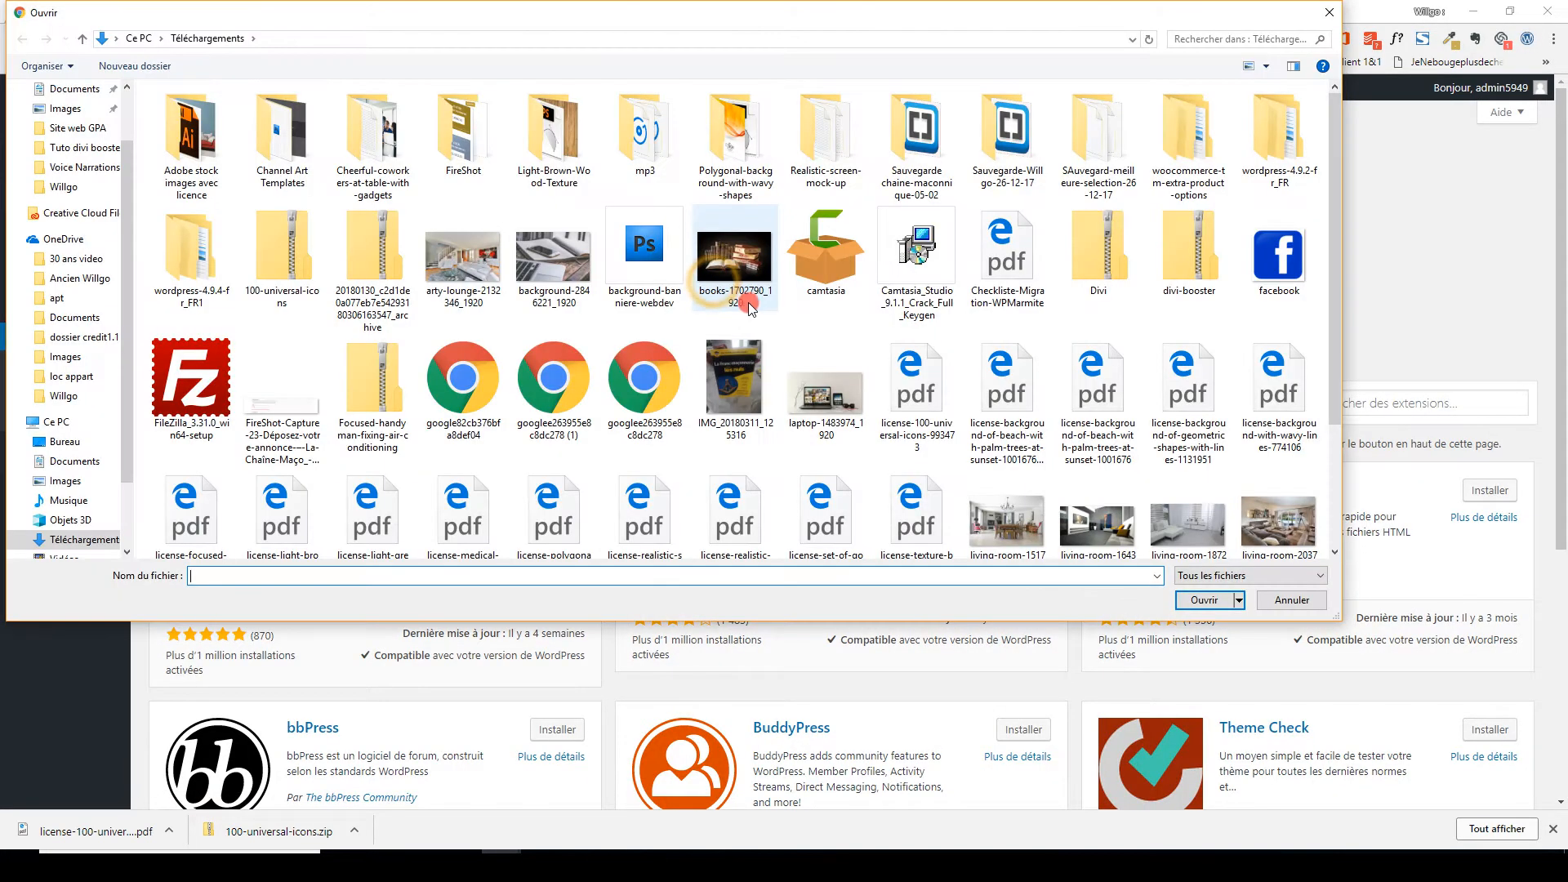
click(1185, 248)
double_click(1186, 248)
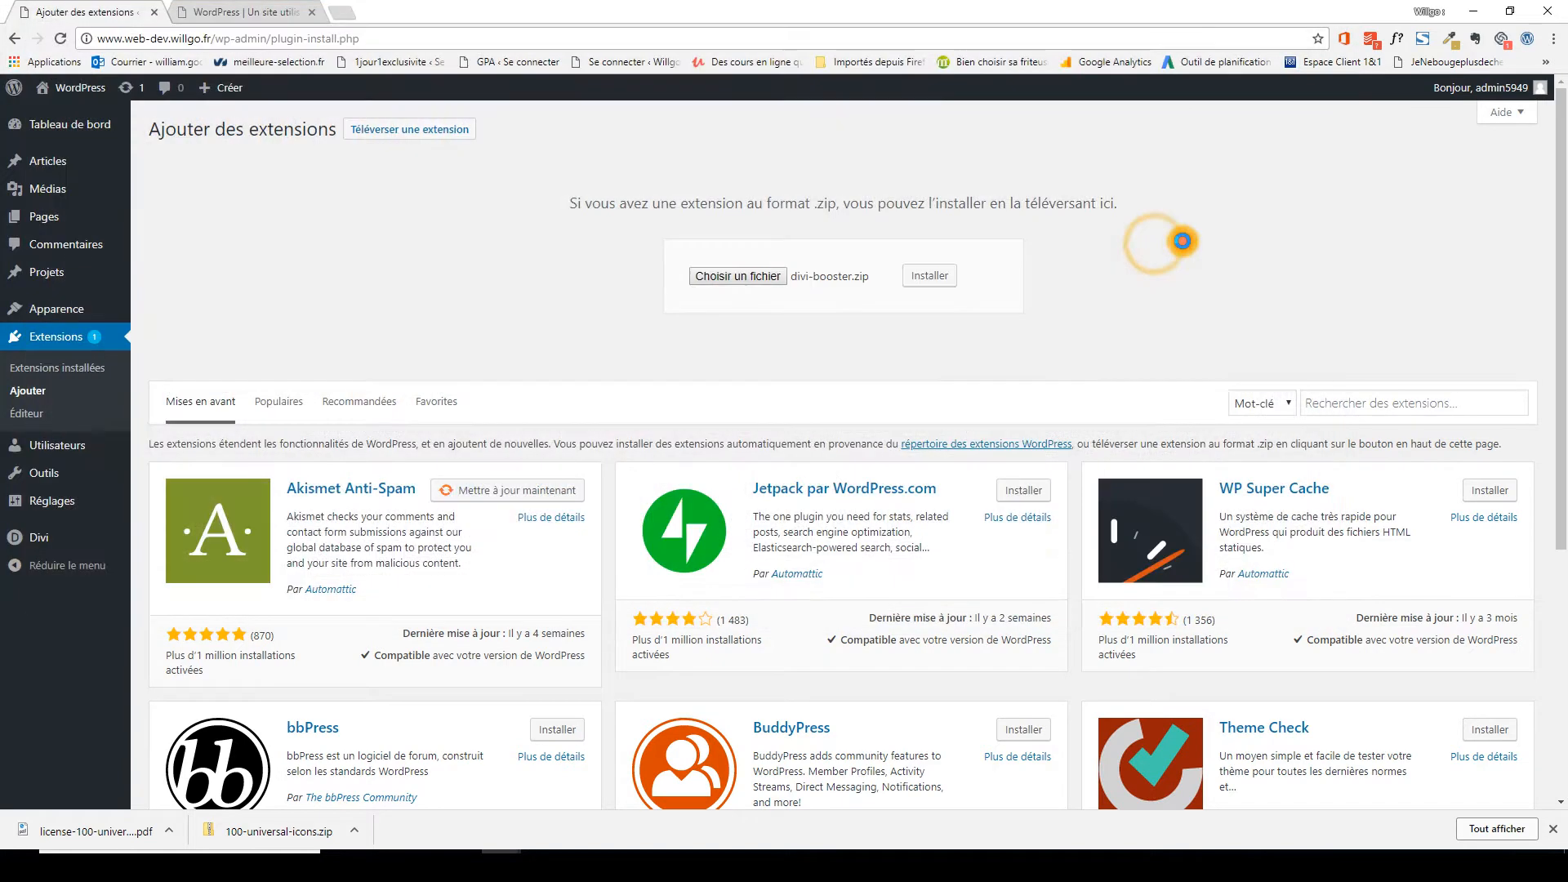
click(931, 277)
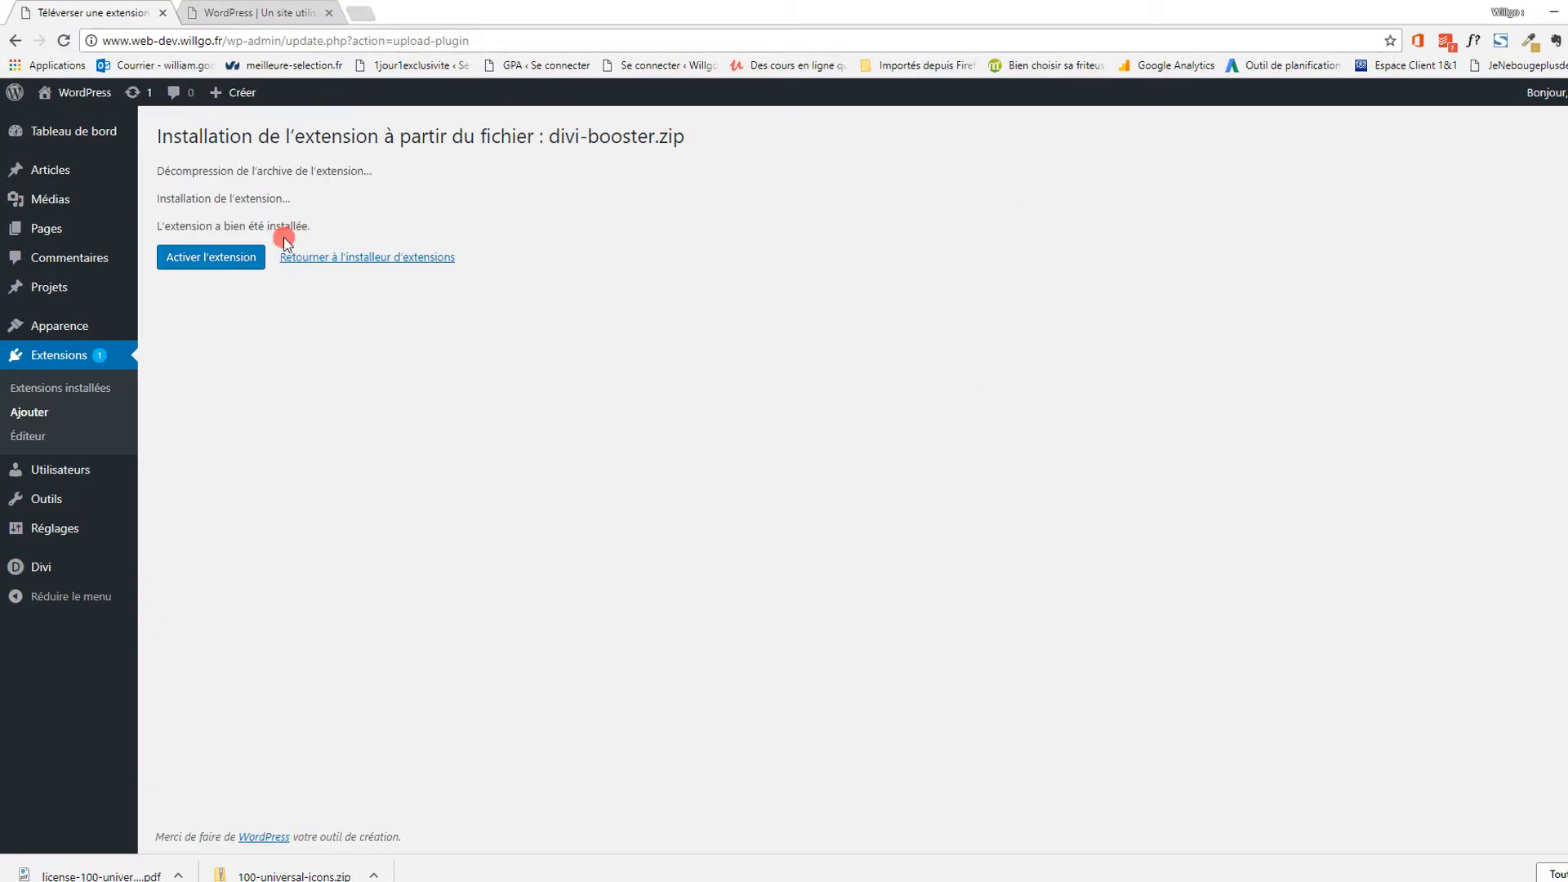
Activate the uploaded Divi Booster extension and open its settings page.
click(206, 260)
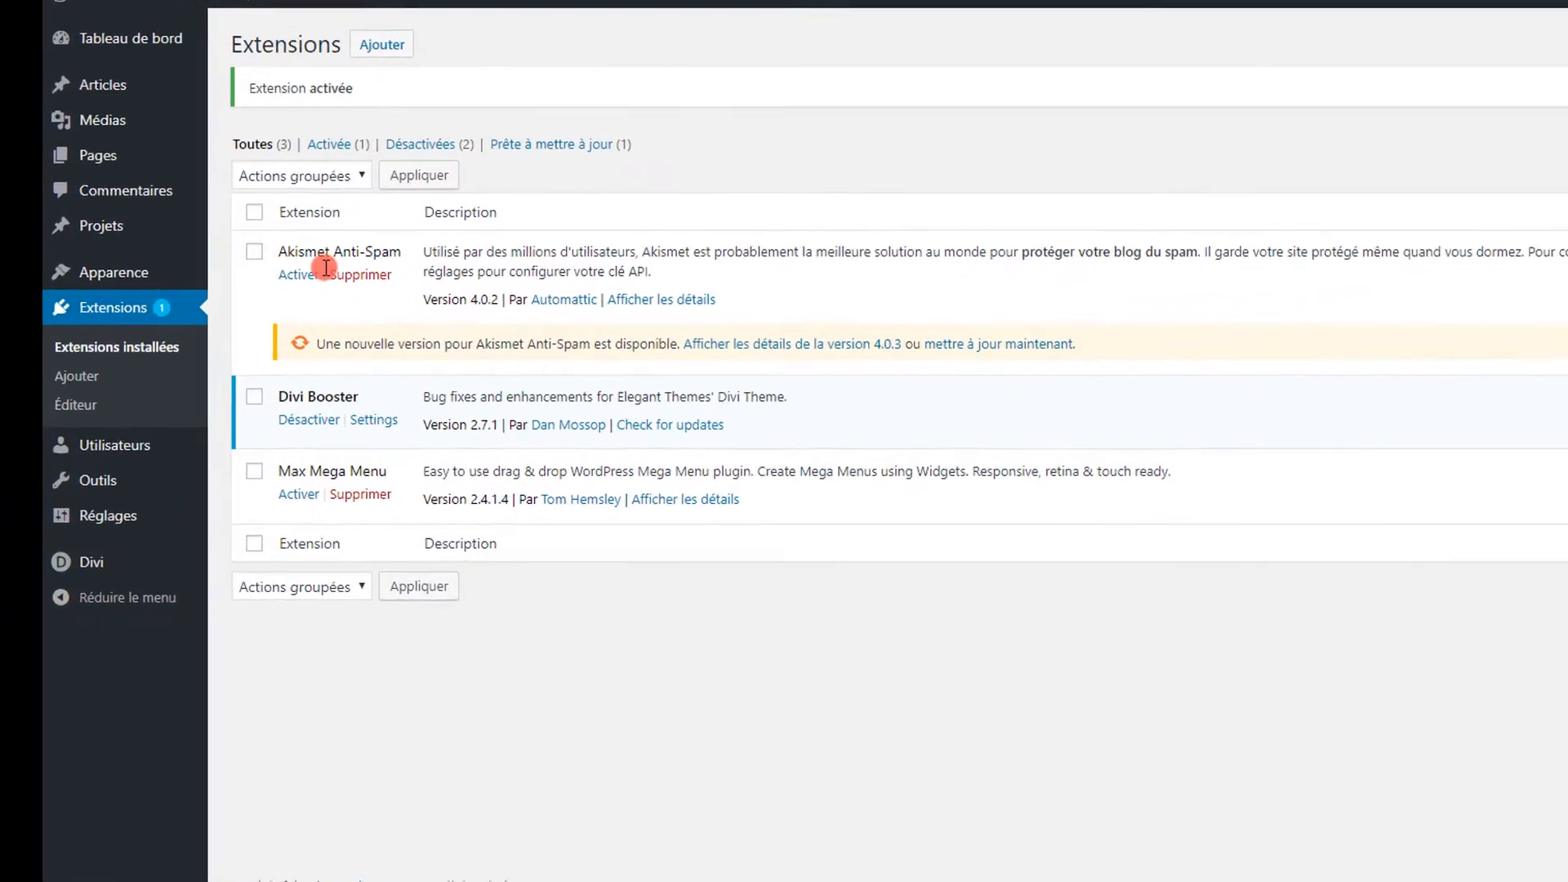
mouse_move(99, 565)
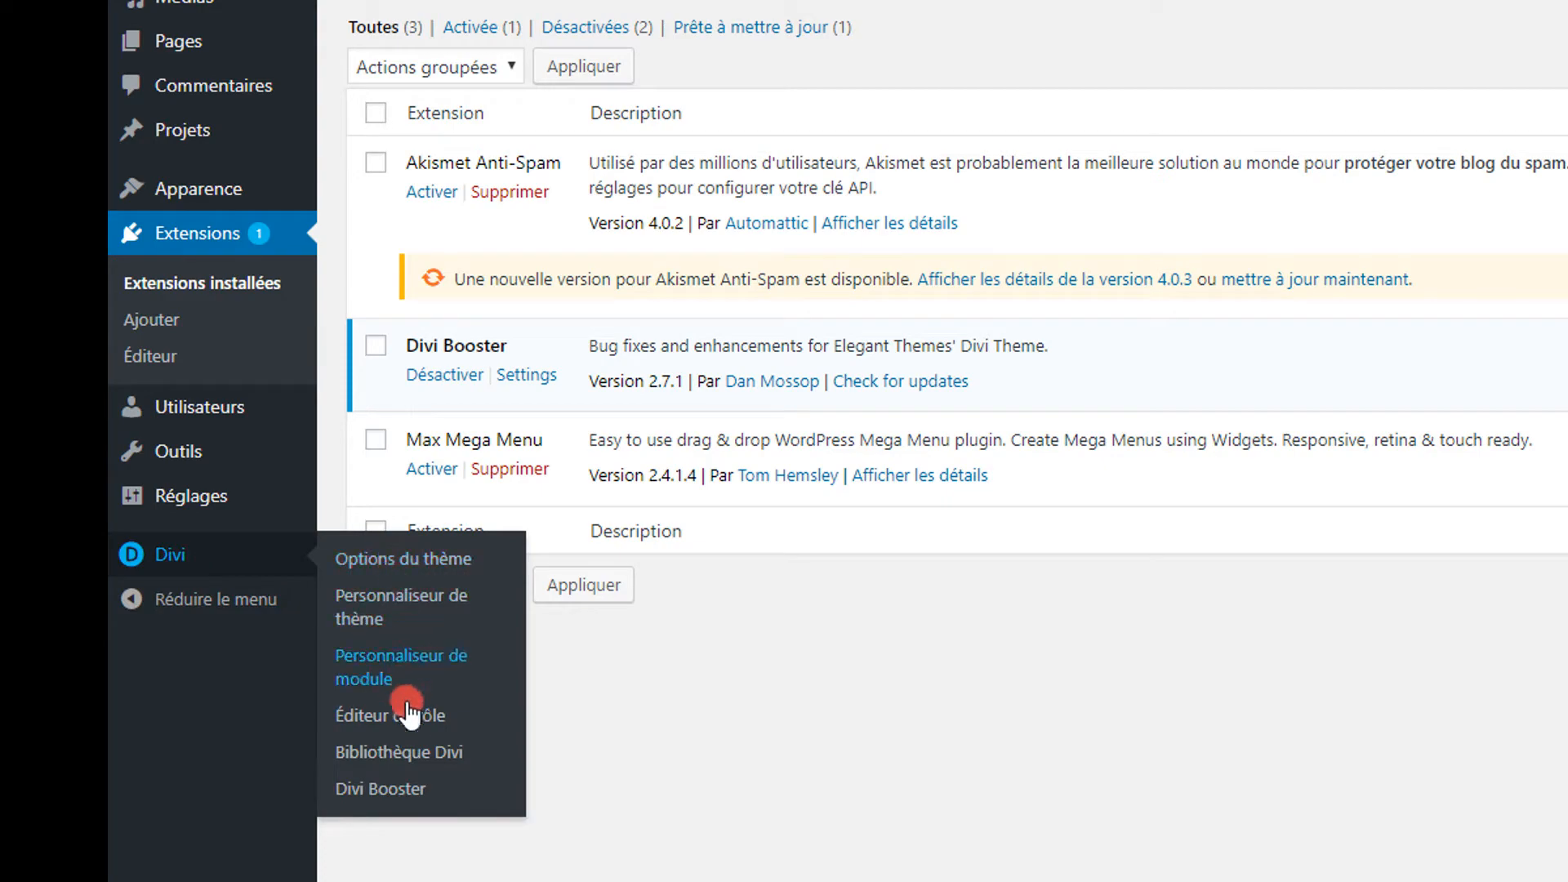
click(405, 795)
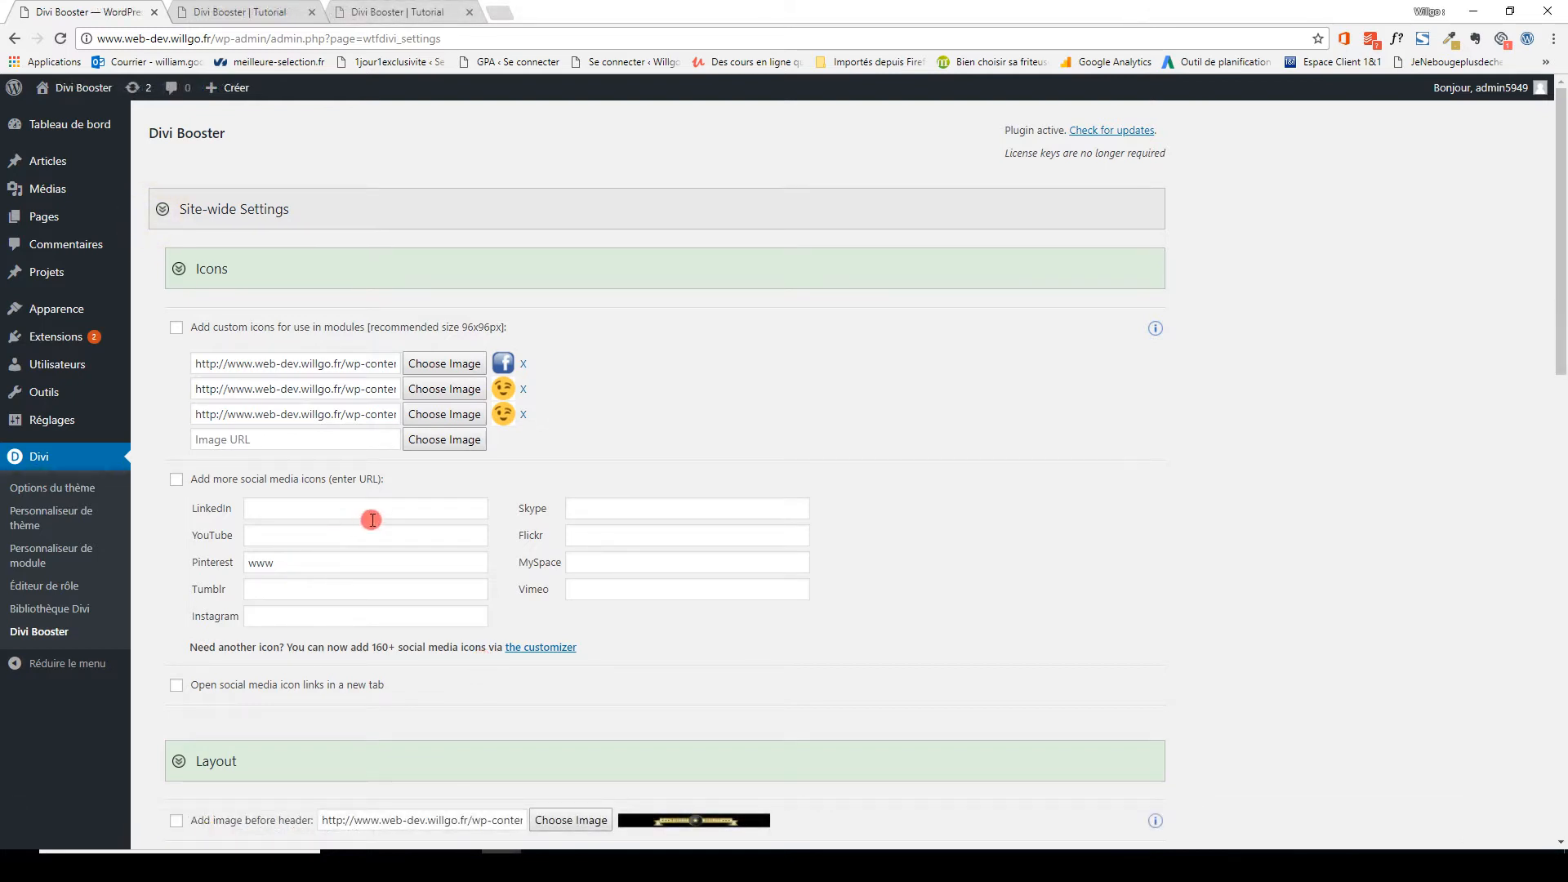
Look over Divi Booster's setting categories, reopen Site-wide Settings and view the social icons in the homepage footer.
click(161, 211)
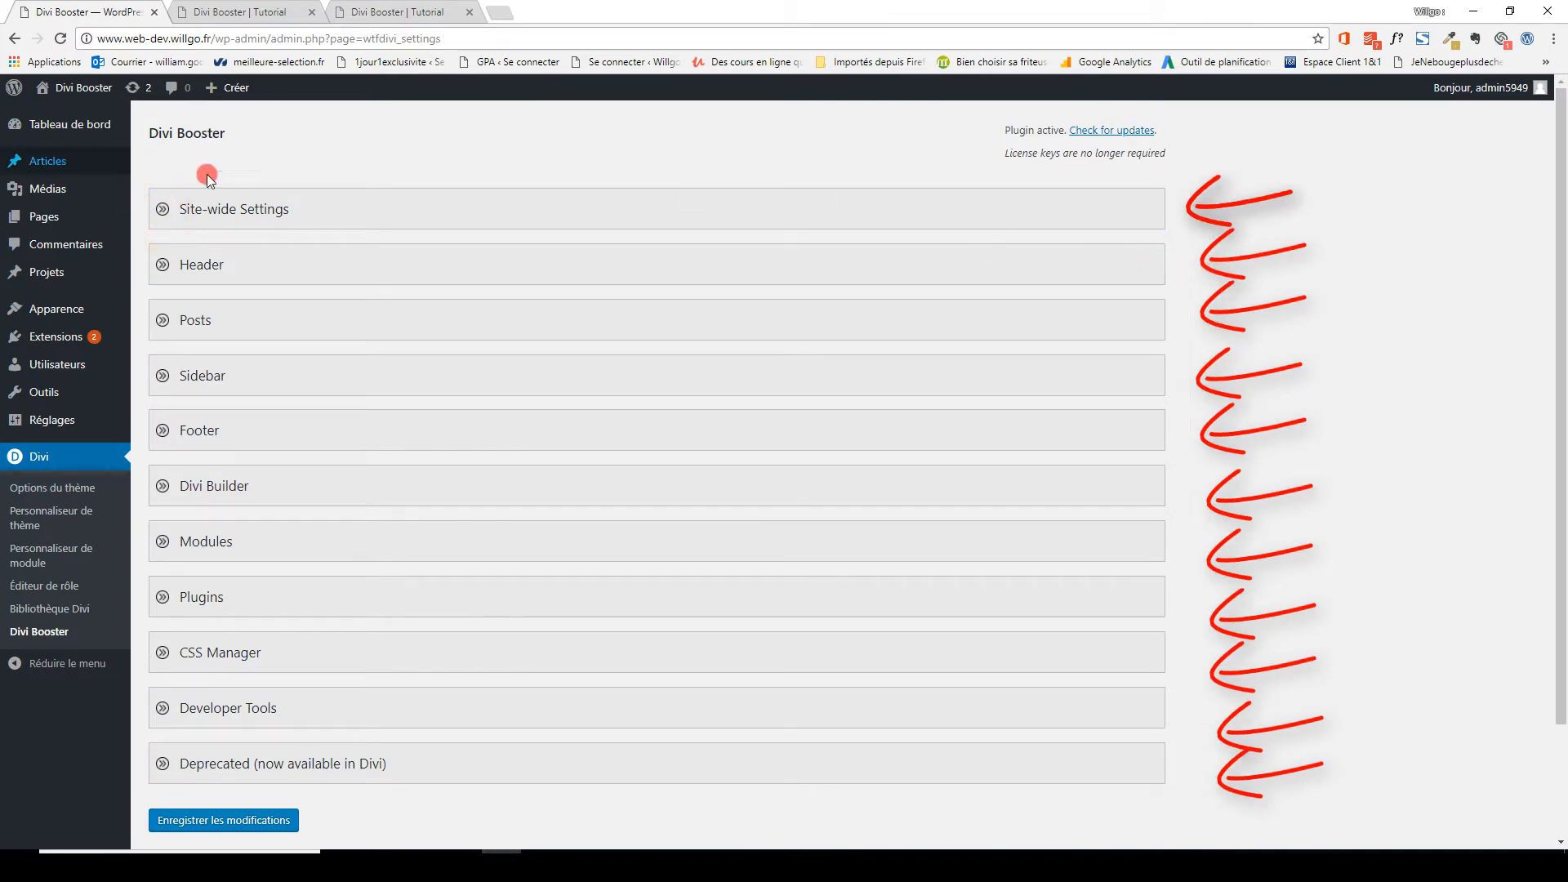
click(161, 211)
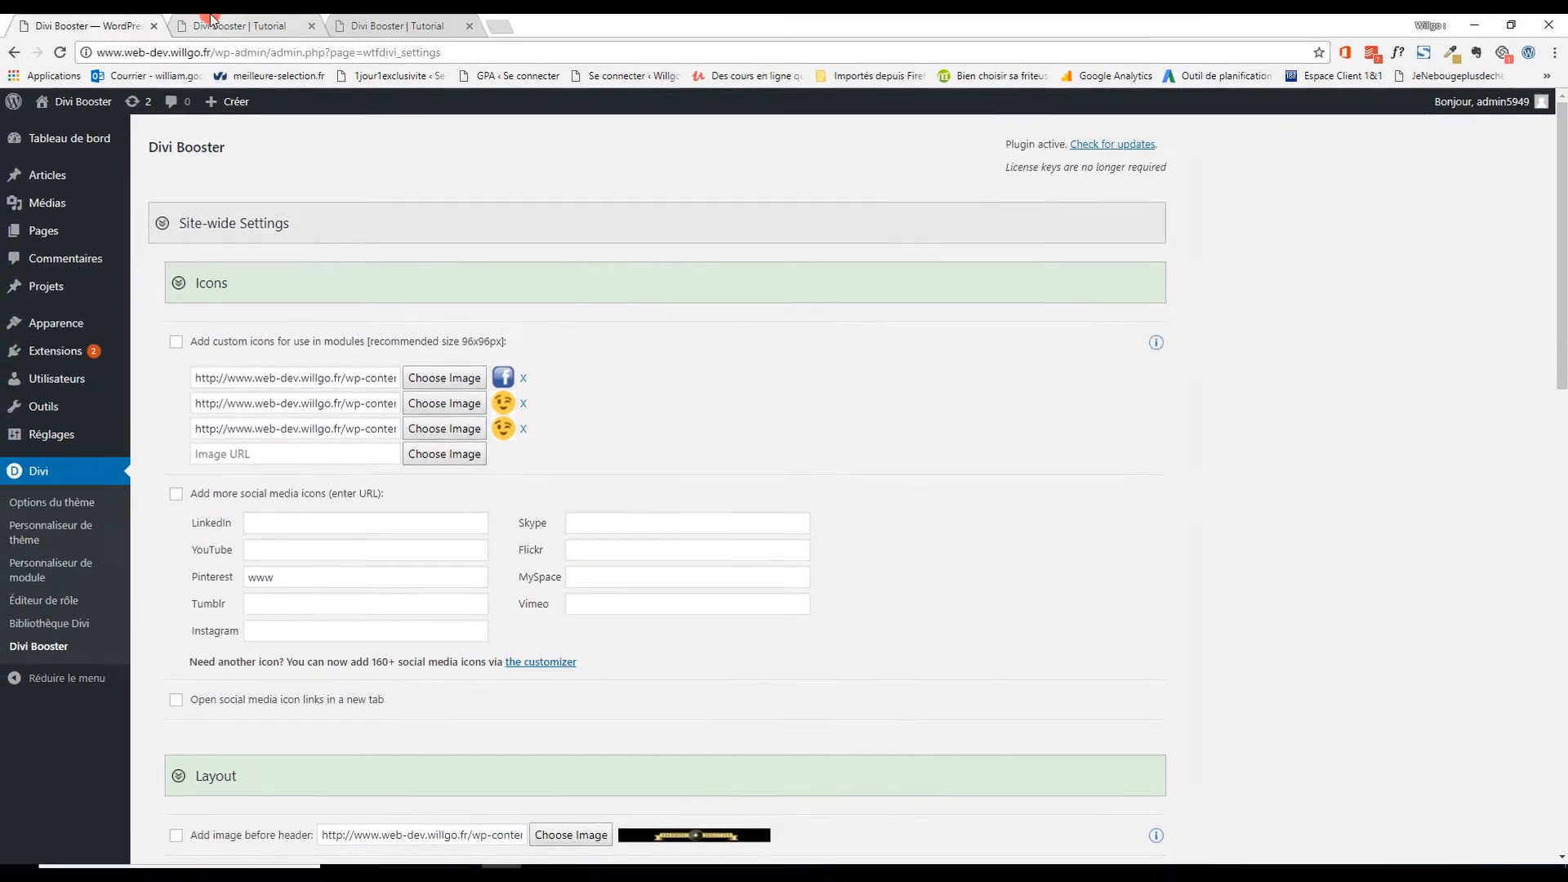
click(211, 20)
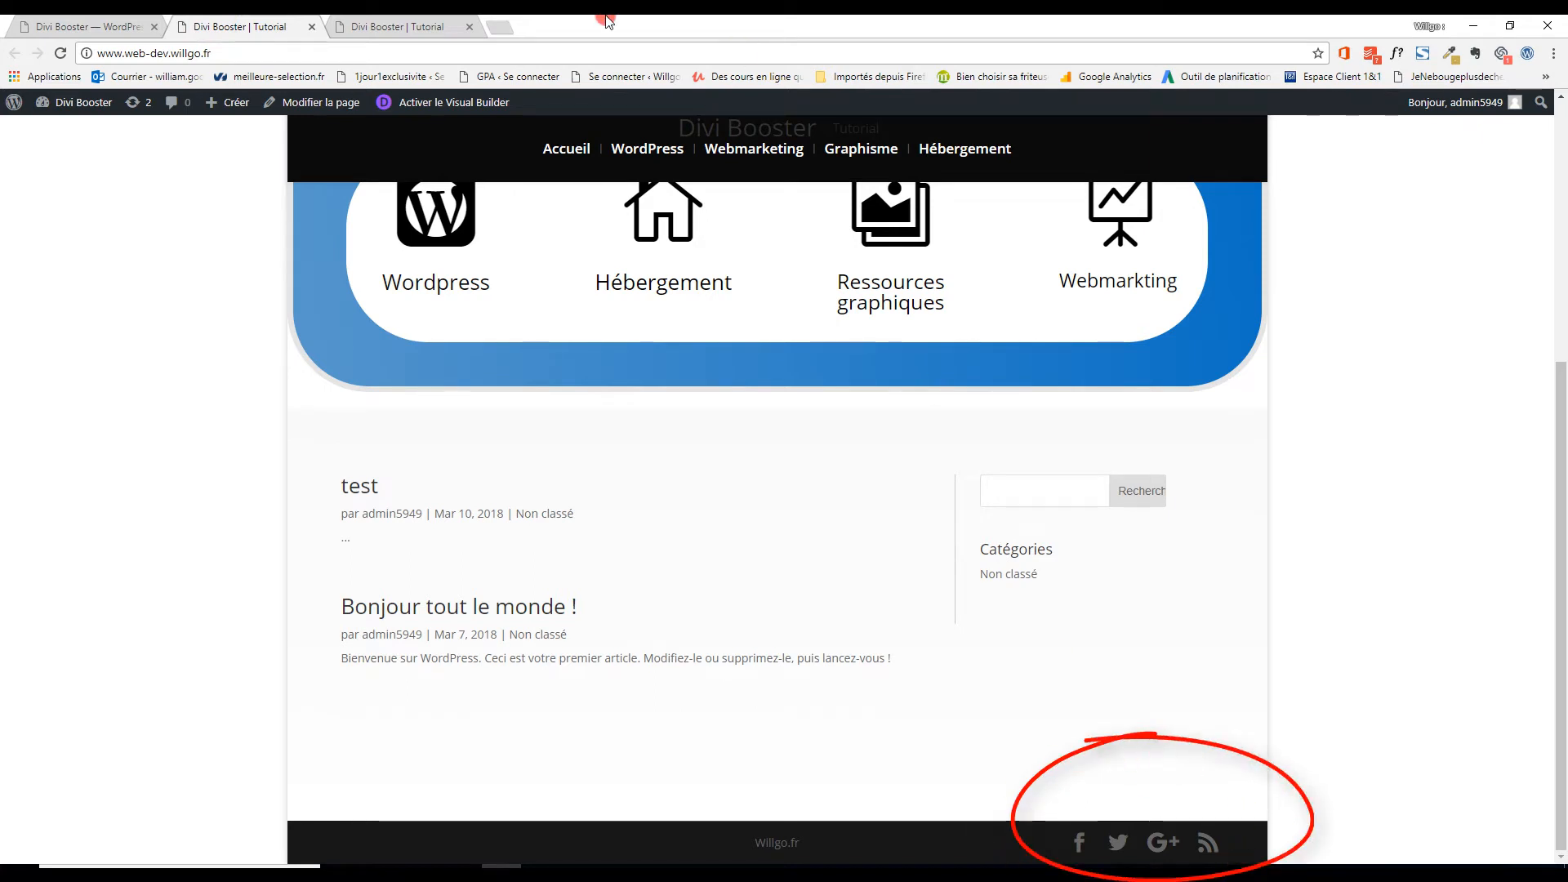
In the Visual Builder page, examine the custom icons at the end of the Blurb module's icon list and close its settings.
click(392, 26)
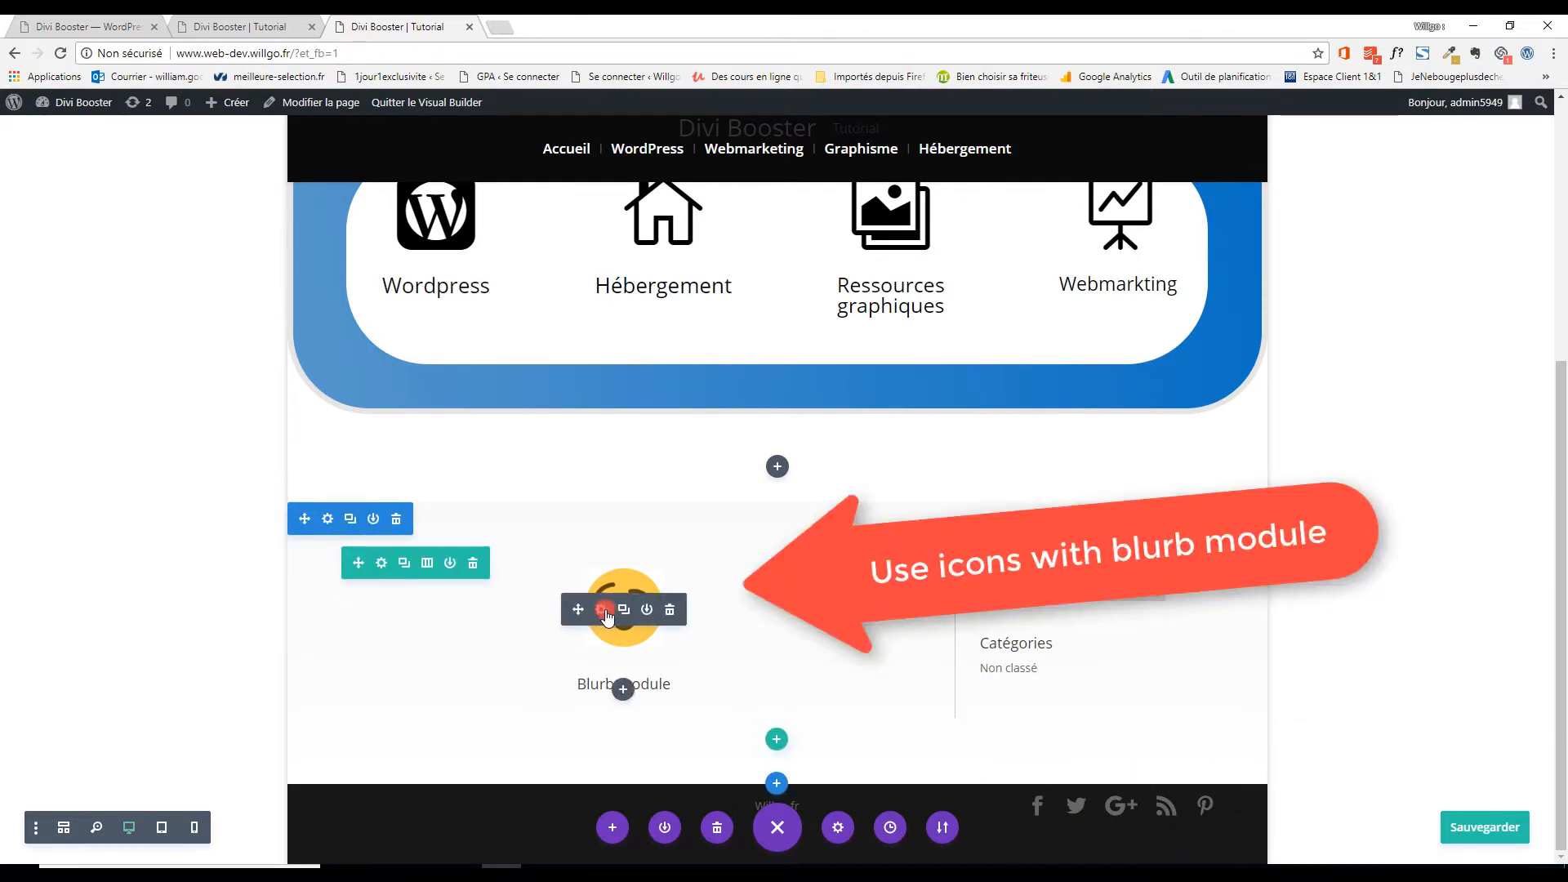
click(602, 610)
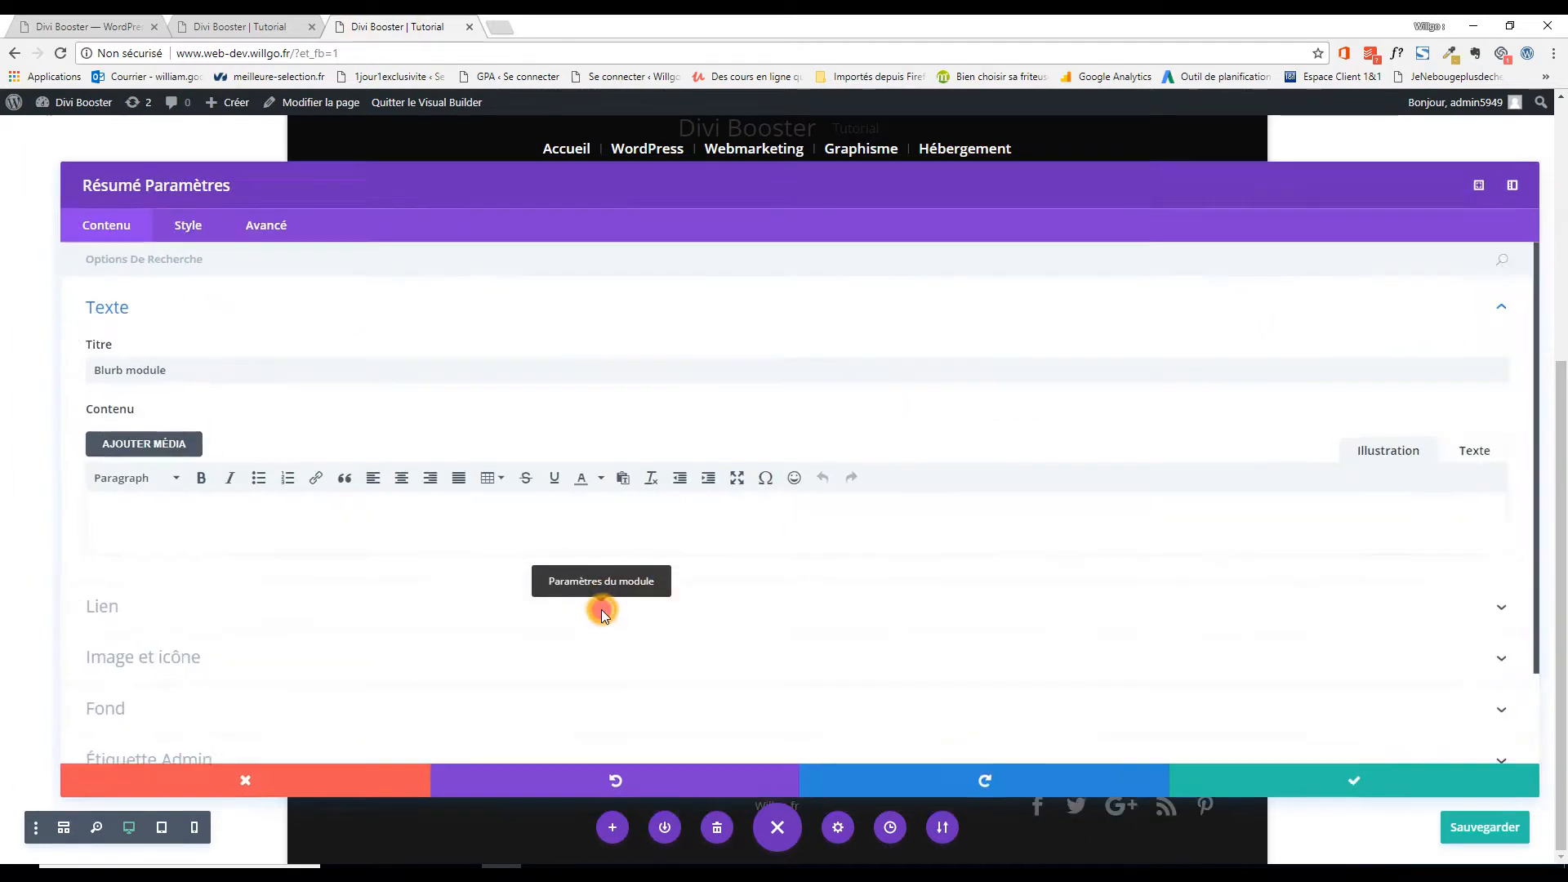
scroll(523, 517, down, 3)
click(574, 523)
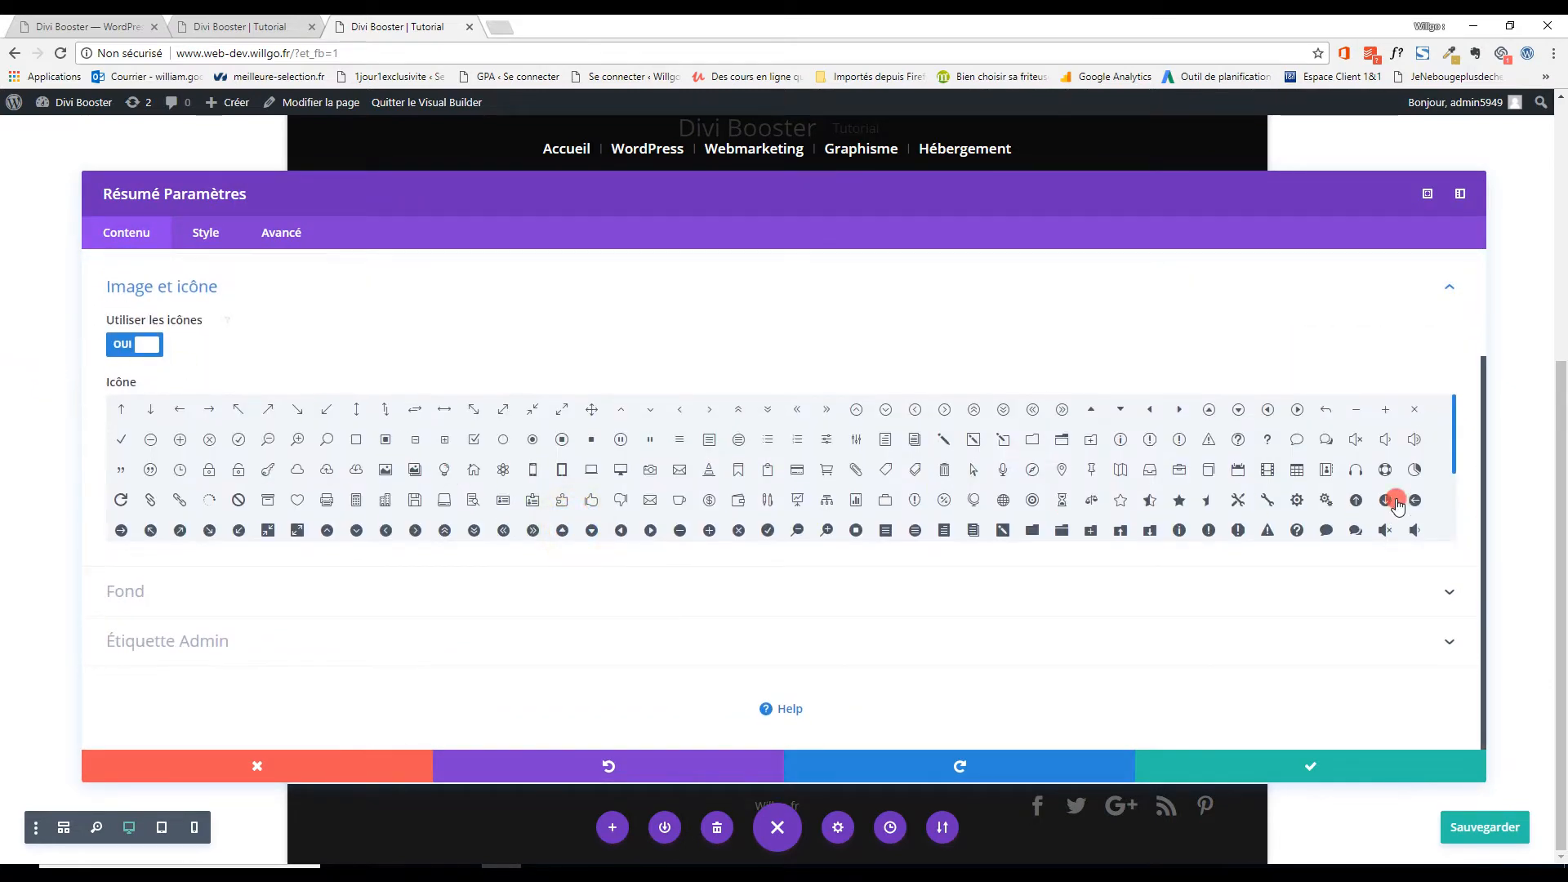
drag(1454, 441, 1453, 525)
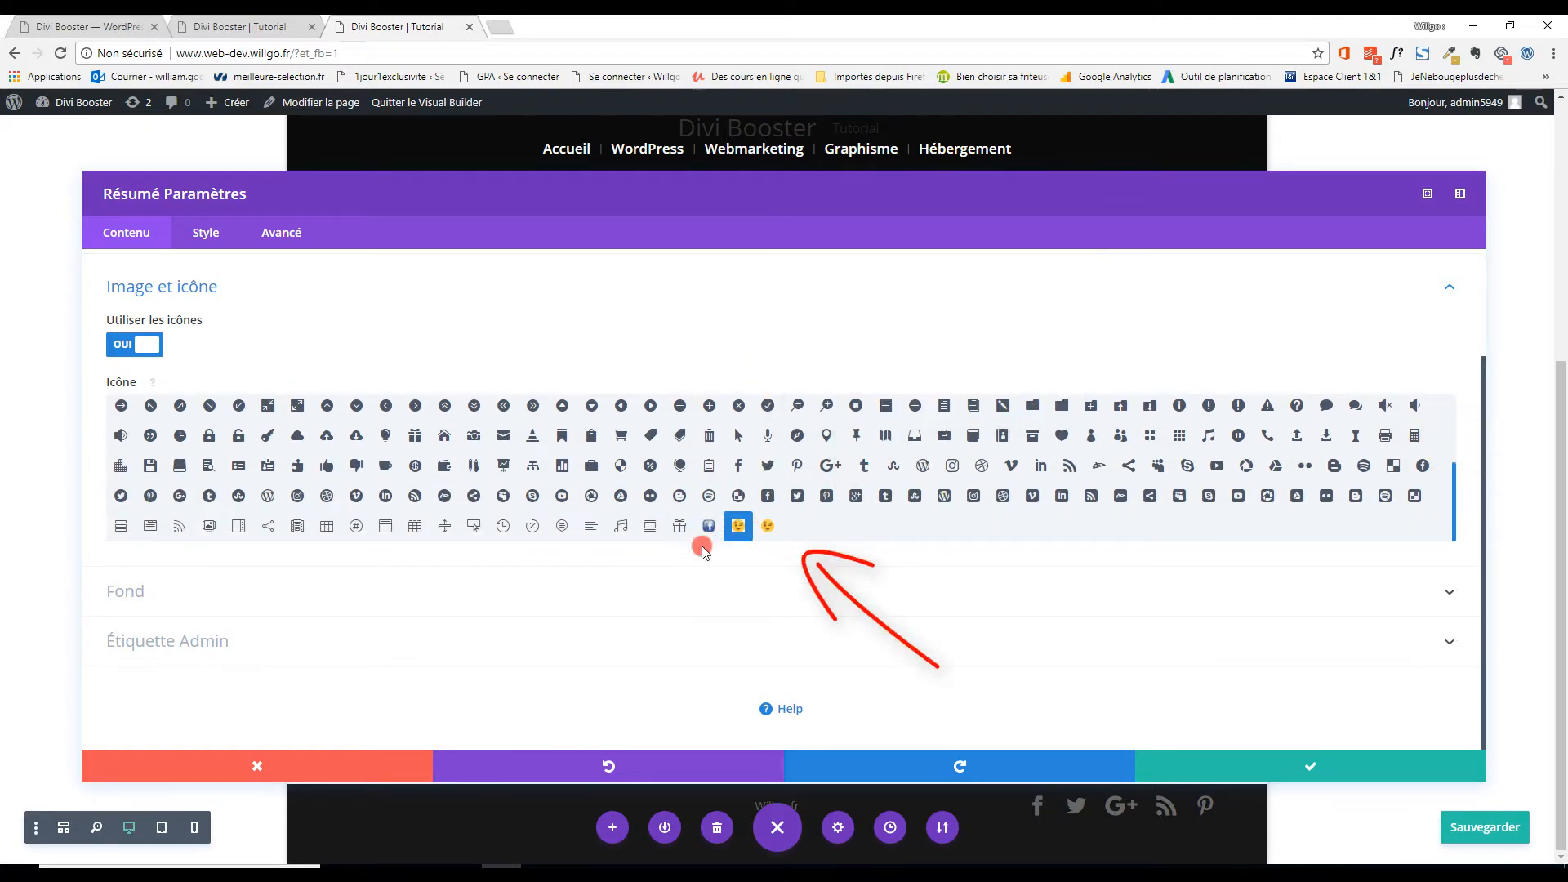
click(1272, 780)
In Divi Booster, collapse the Icons section and choose Sans-titre-1-01.png from the media library as the Layout image before the header.
click(78, 26)
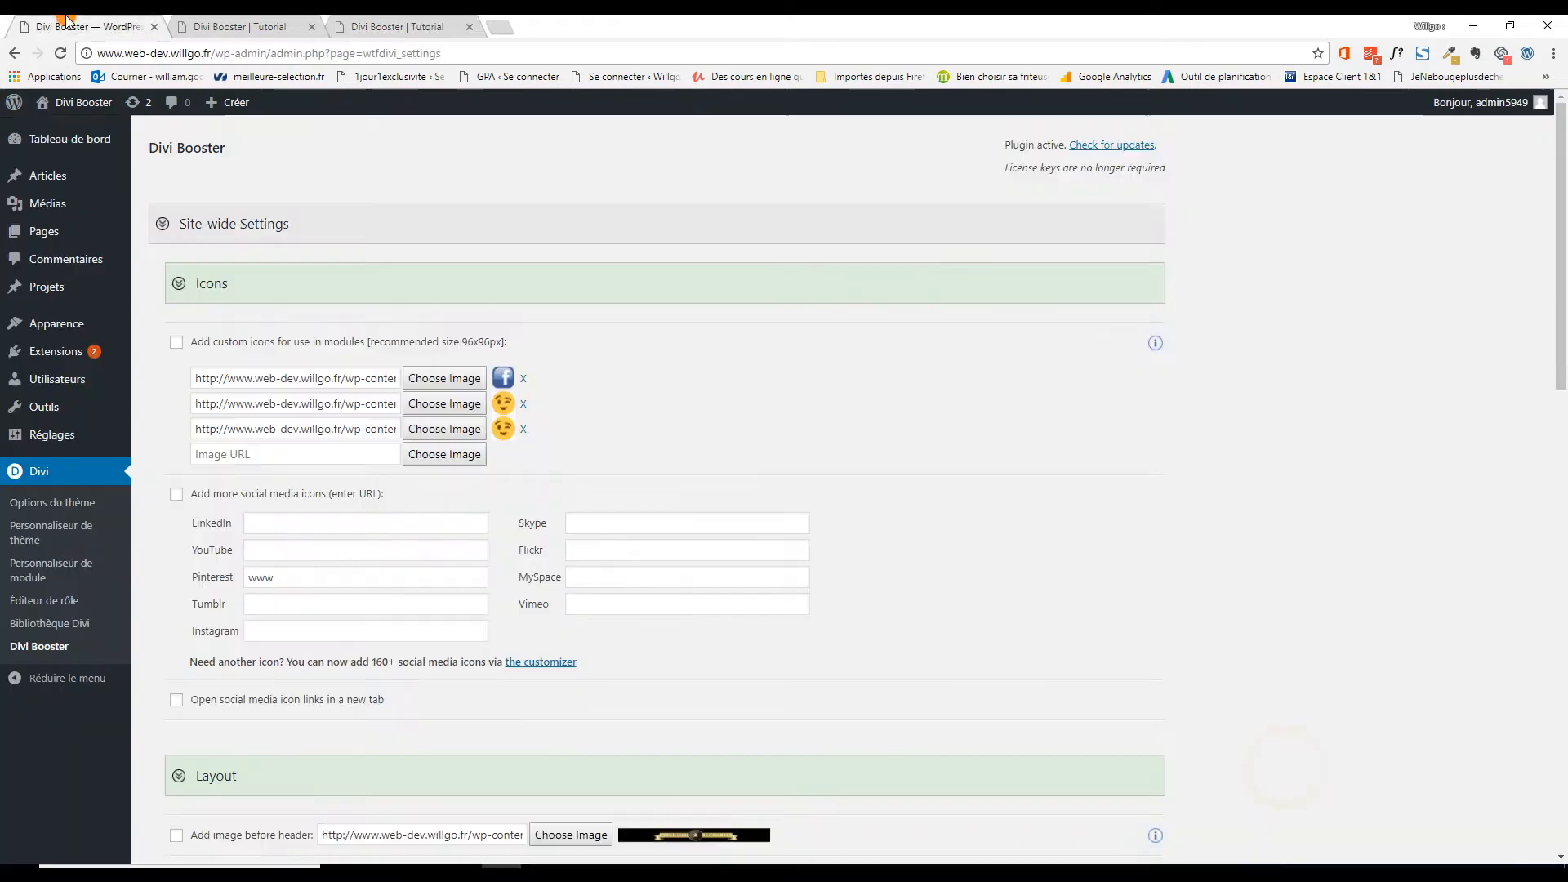
scroll(445, 571, down, 2)
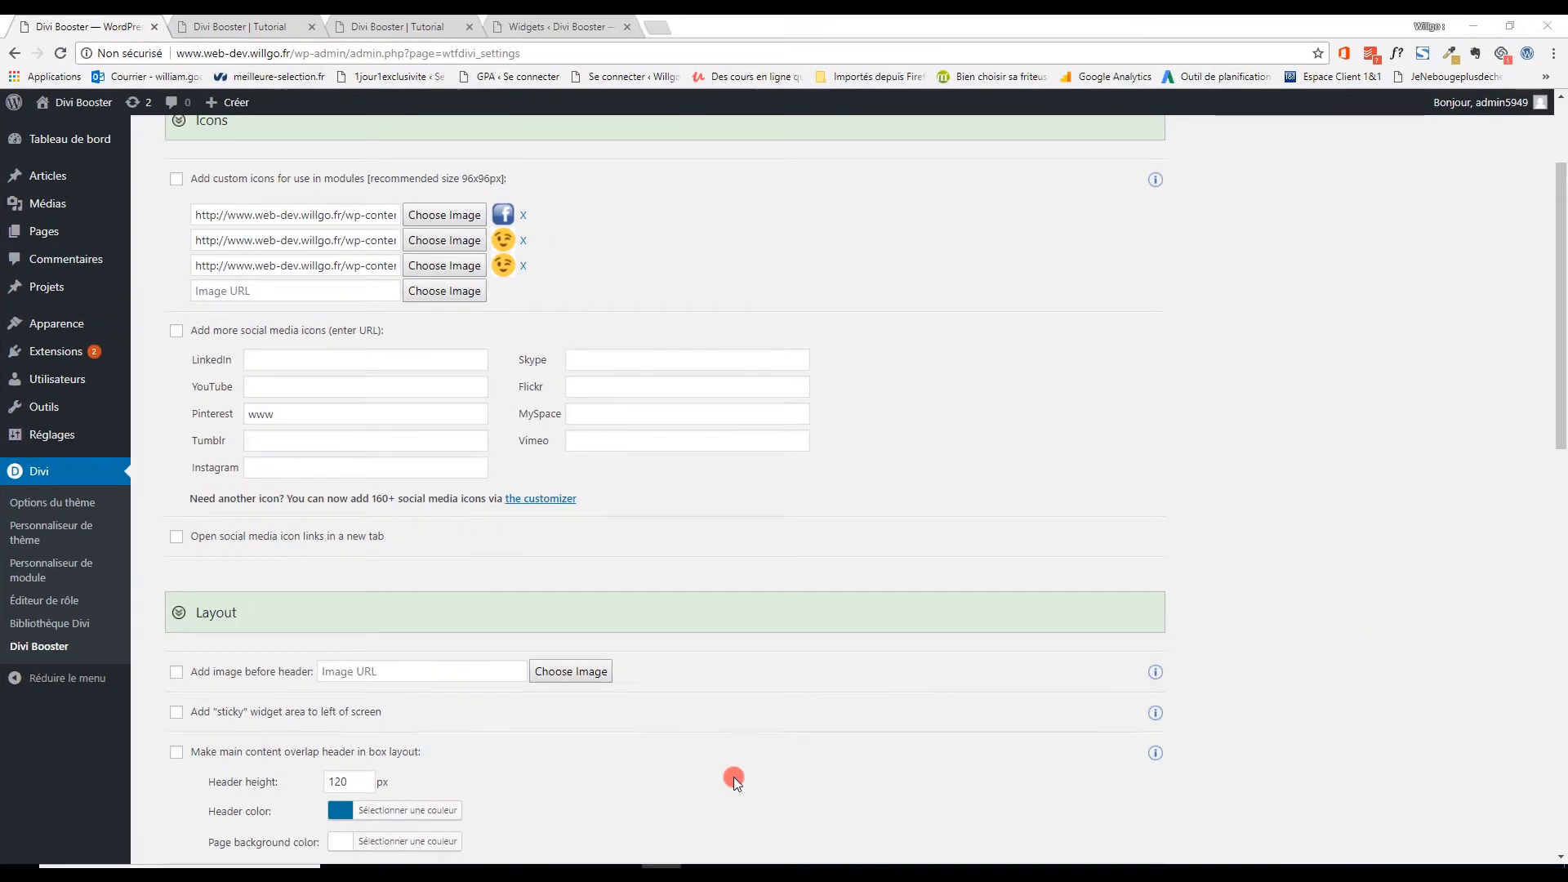
click(177, 121)
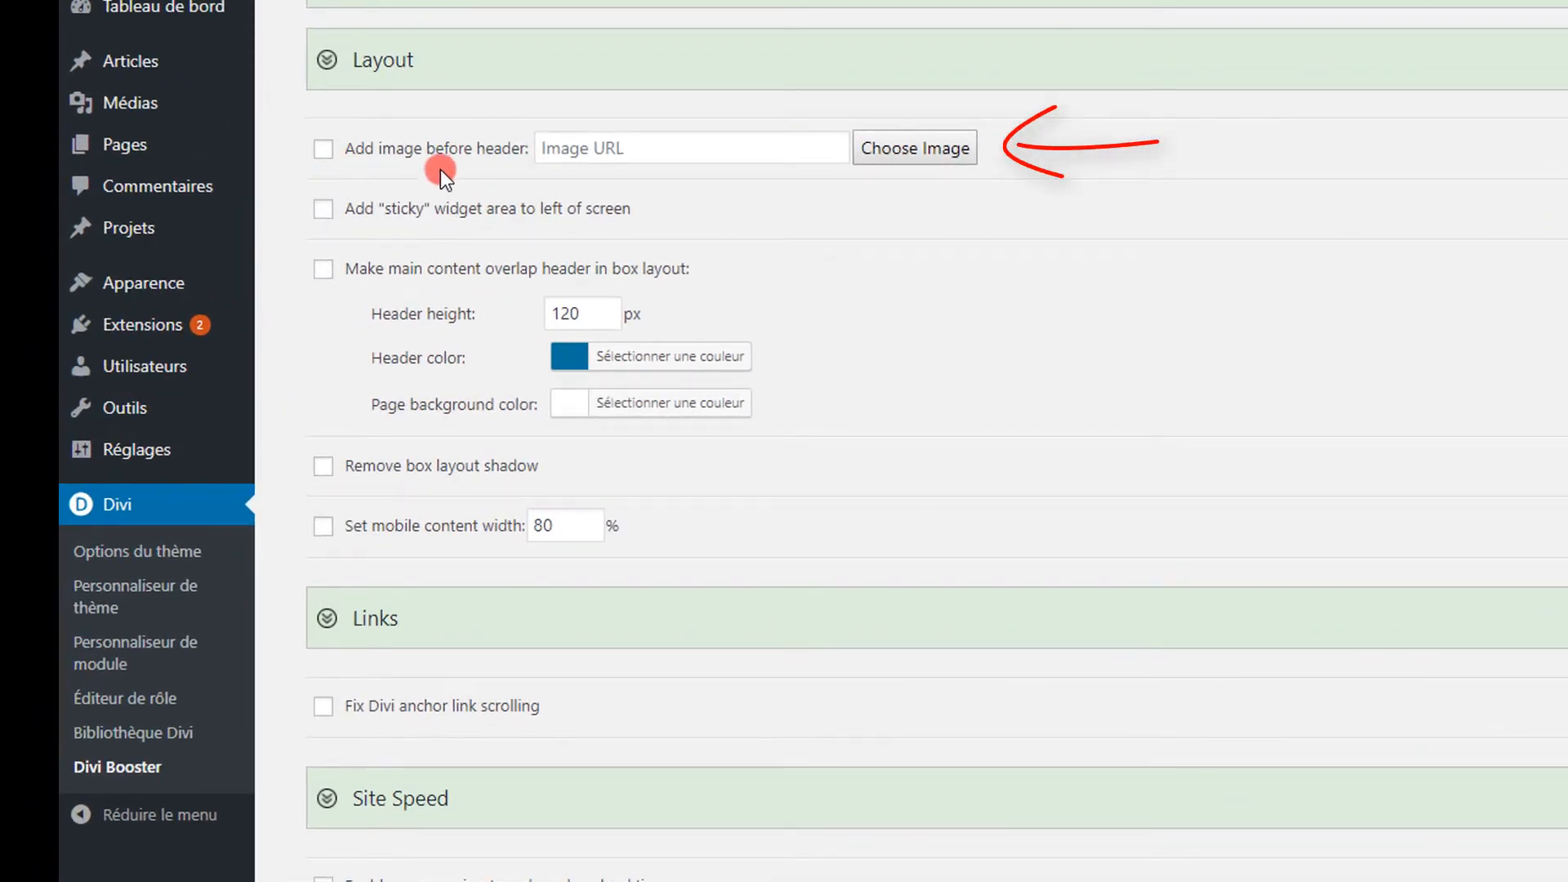
click(914, 147)
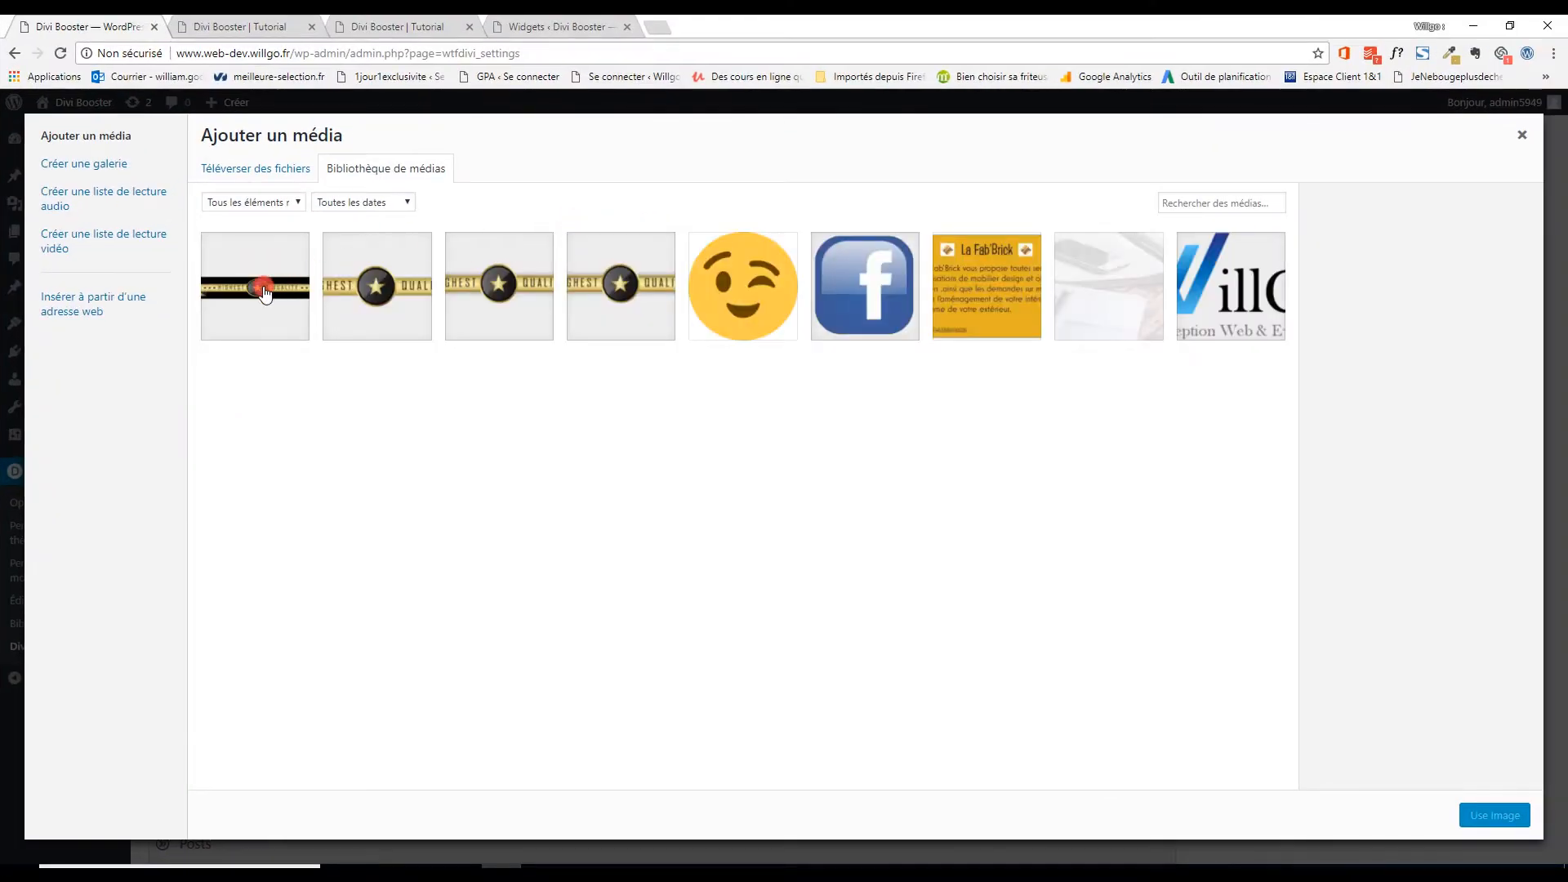
click(259, 287)
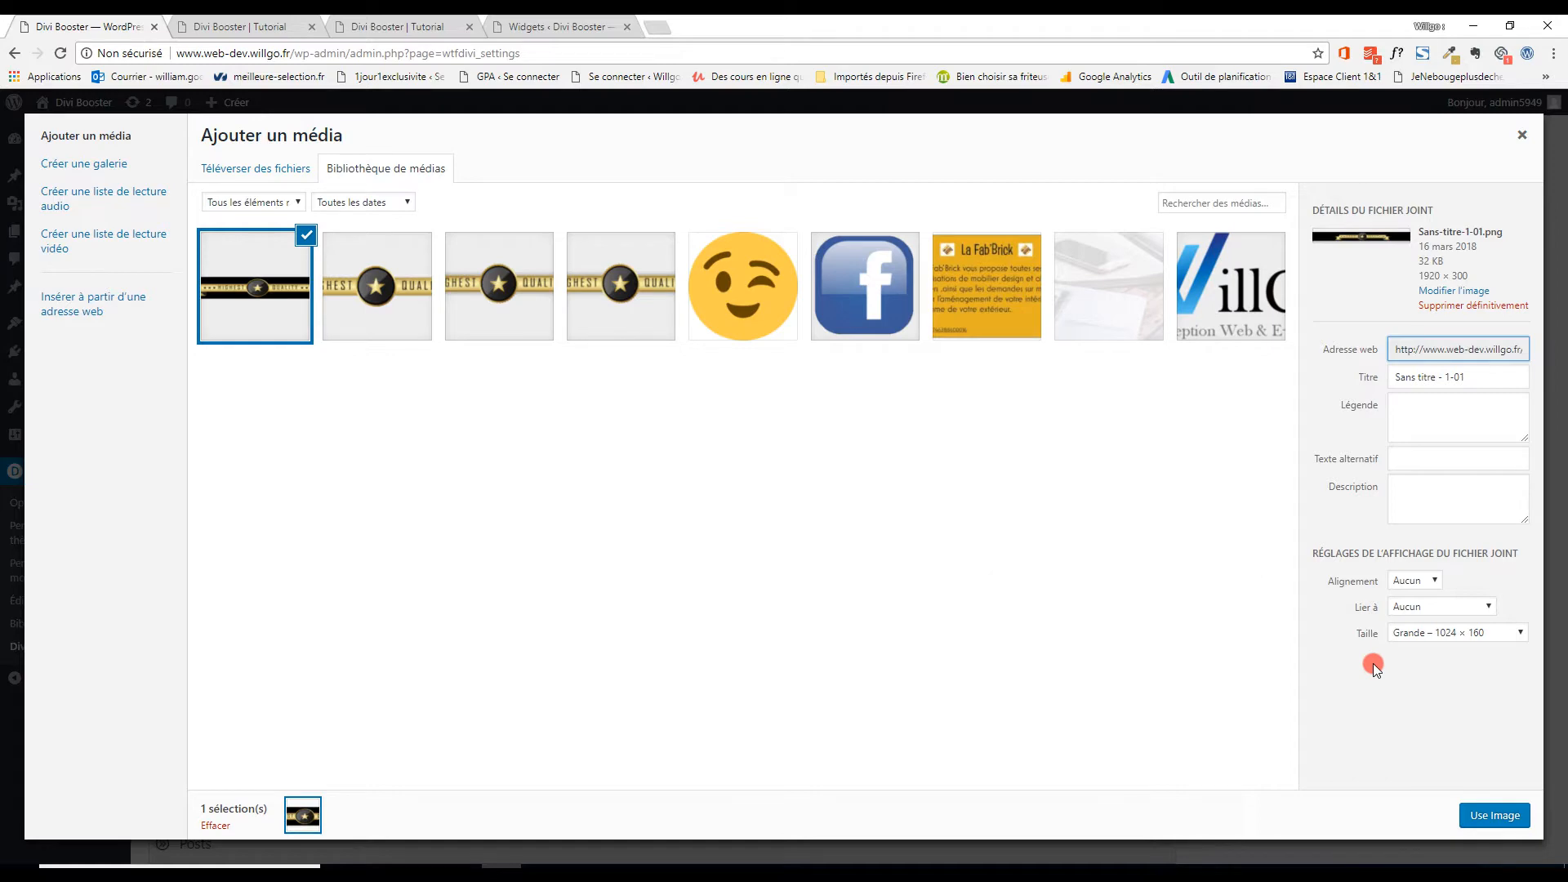
click(1499, 815)
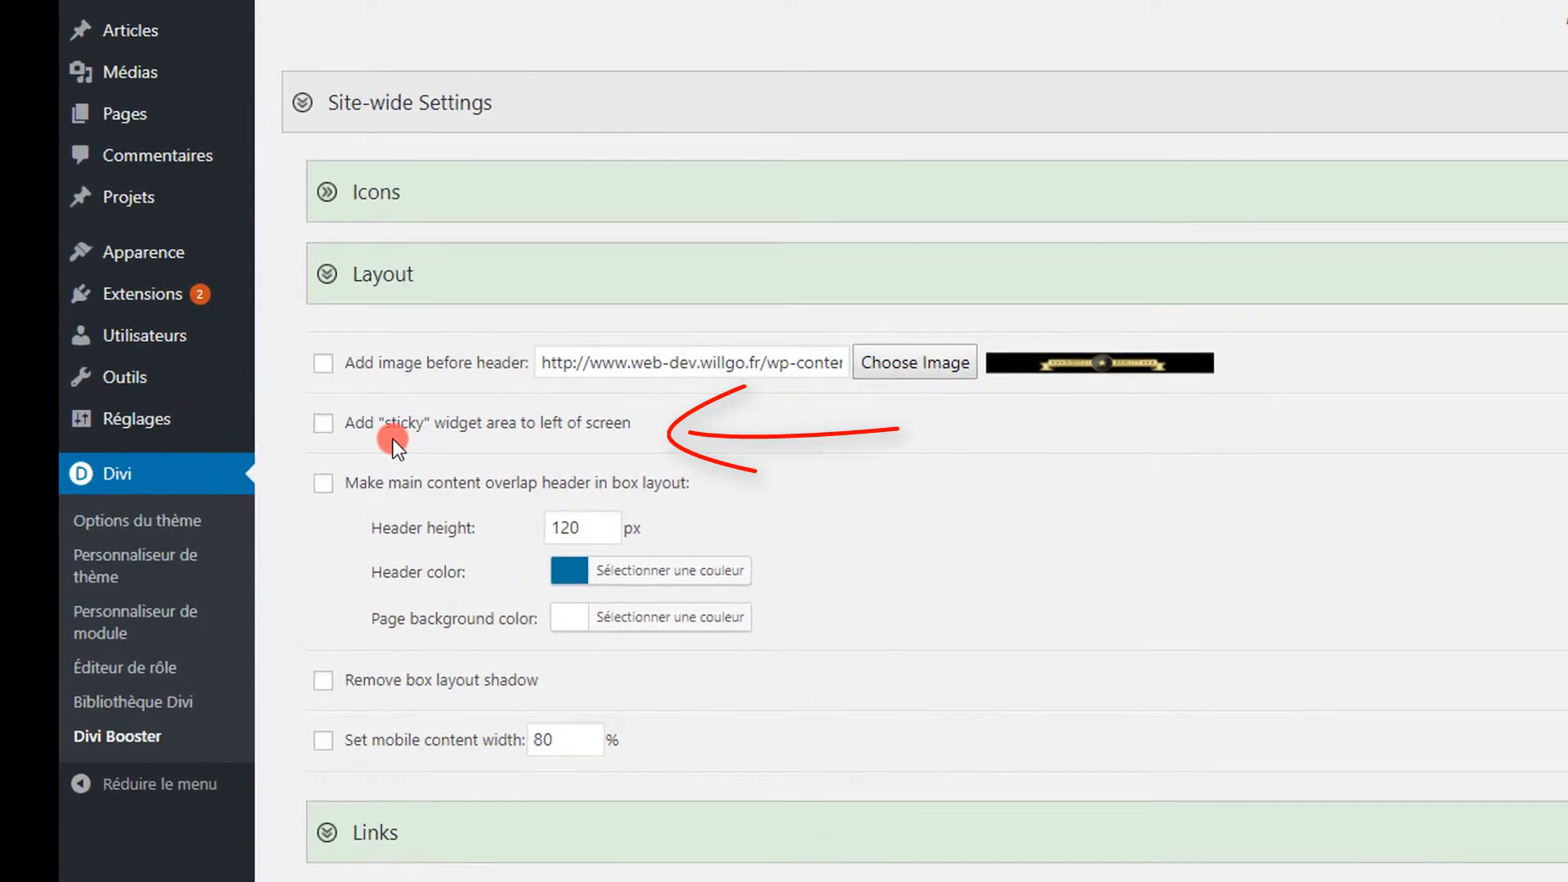
Enable the image before the header and the "sticky" left widget area, save the changes and reload the homepage.
click(323, 363)
click(323, 423)
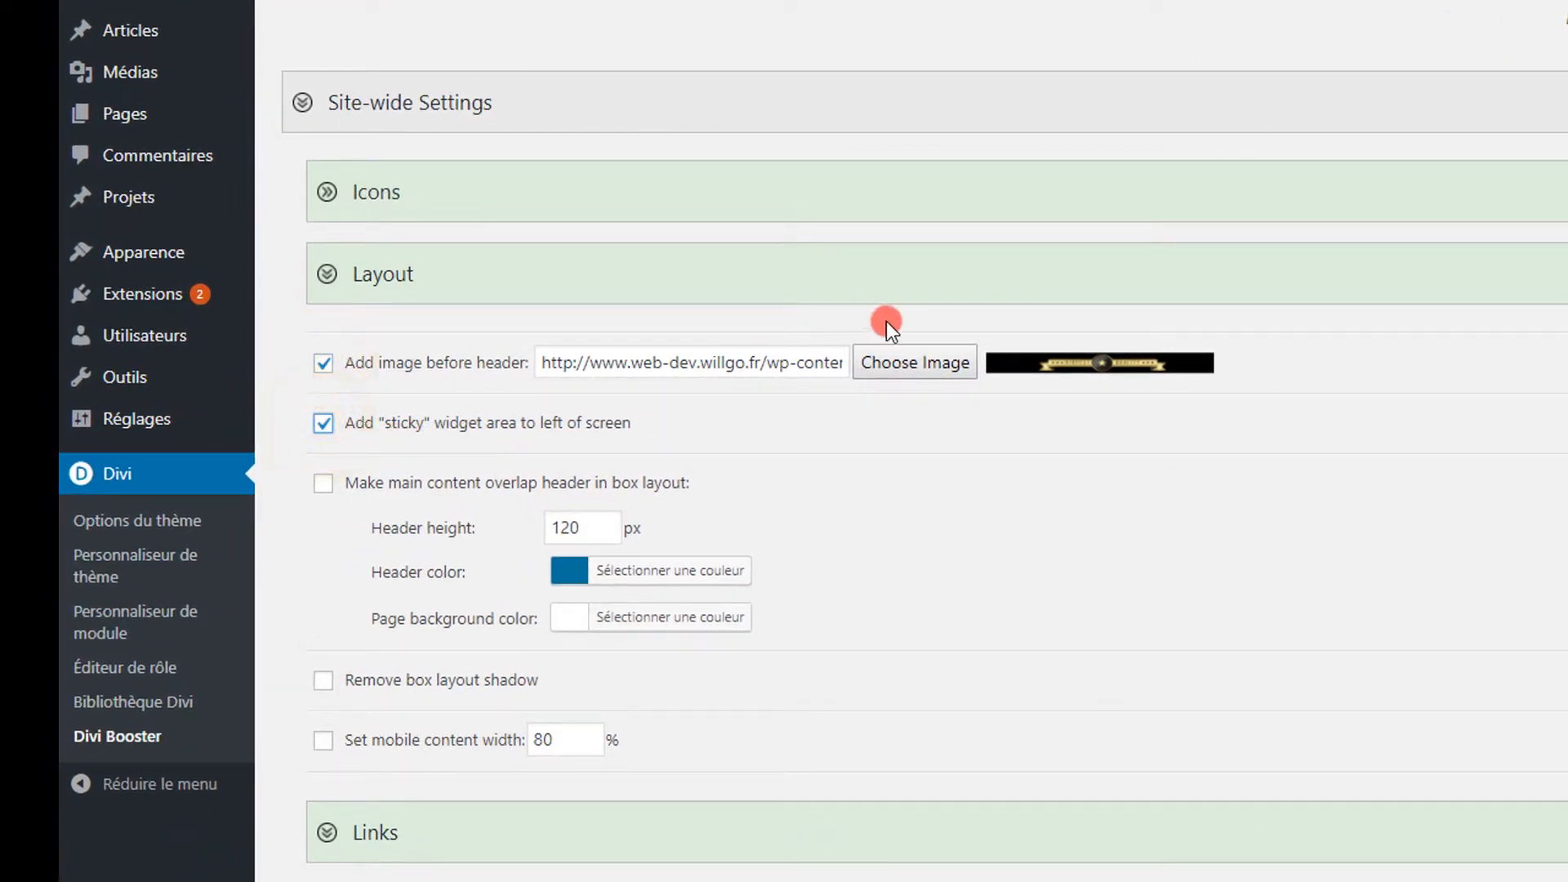
scroll(694, 710, down, 10)
click(413, 808)
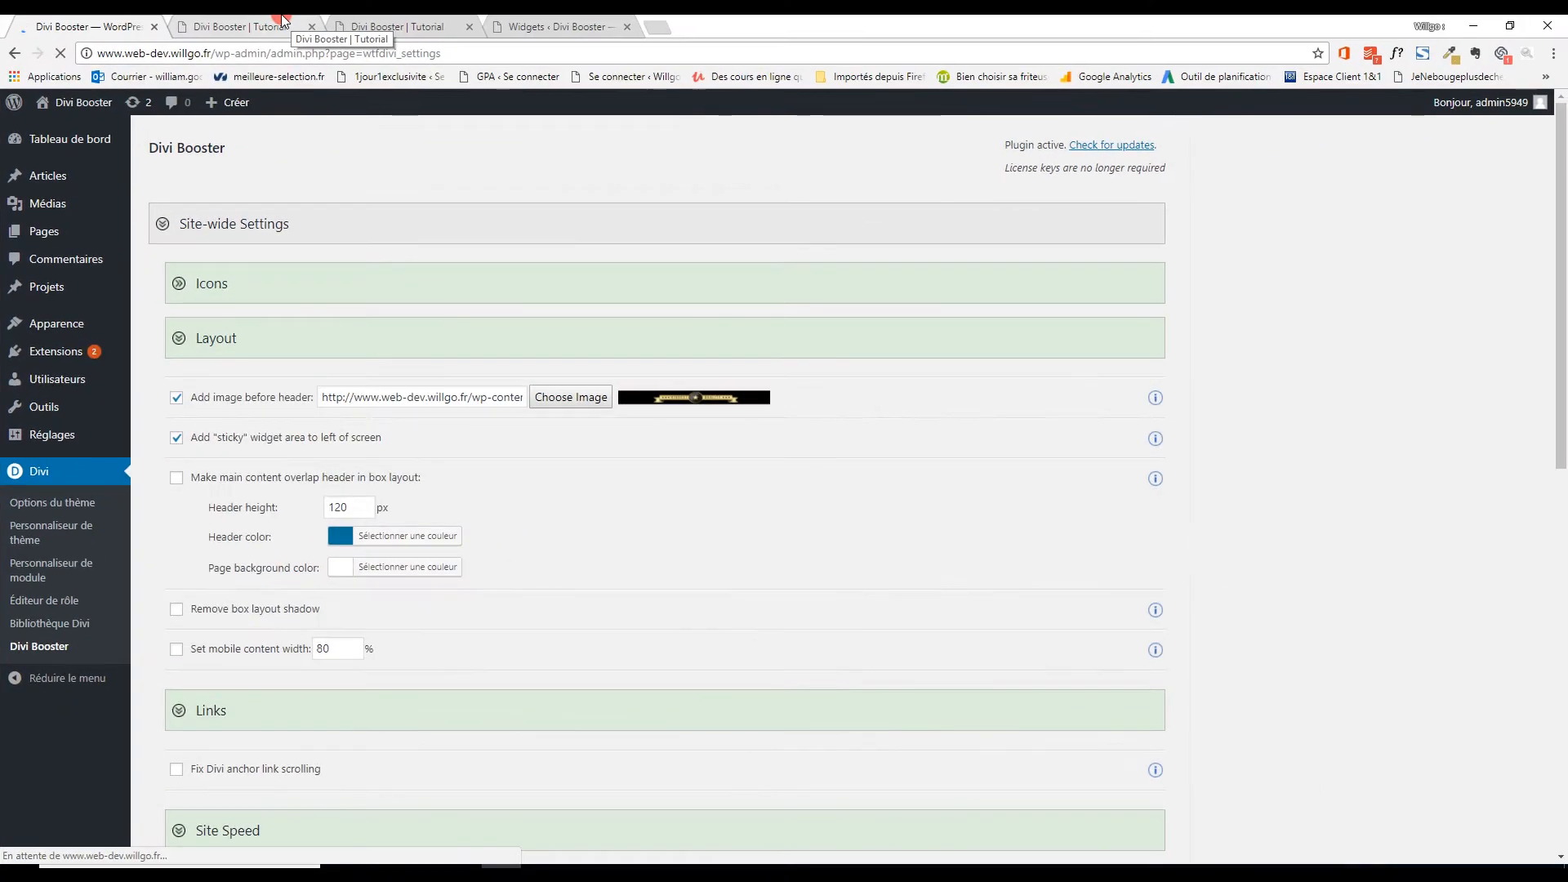
click(277, 24)
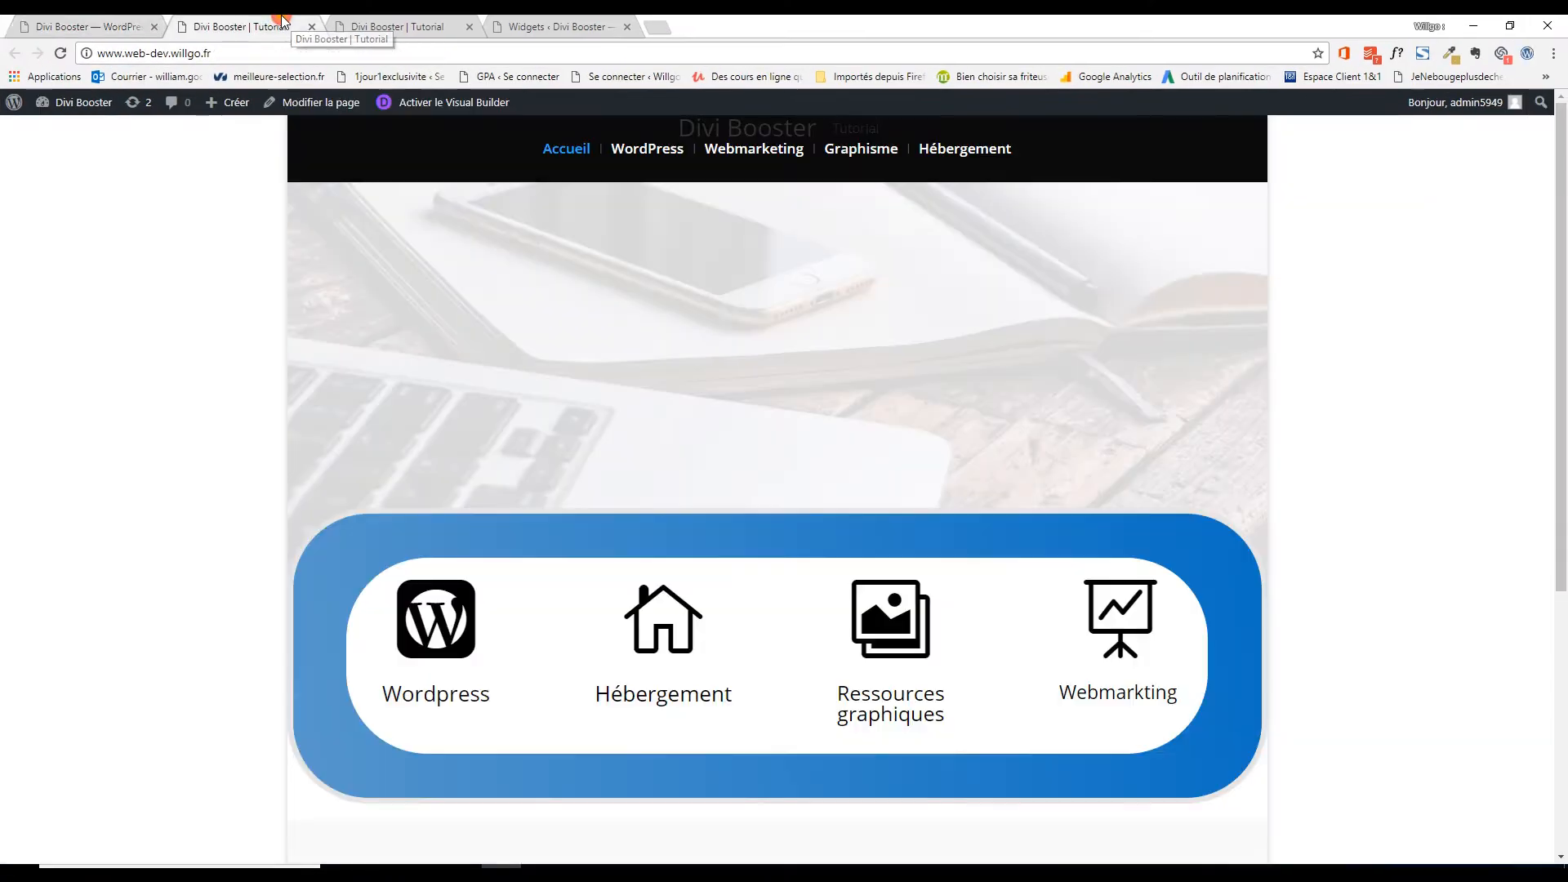
click(60, 56)
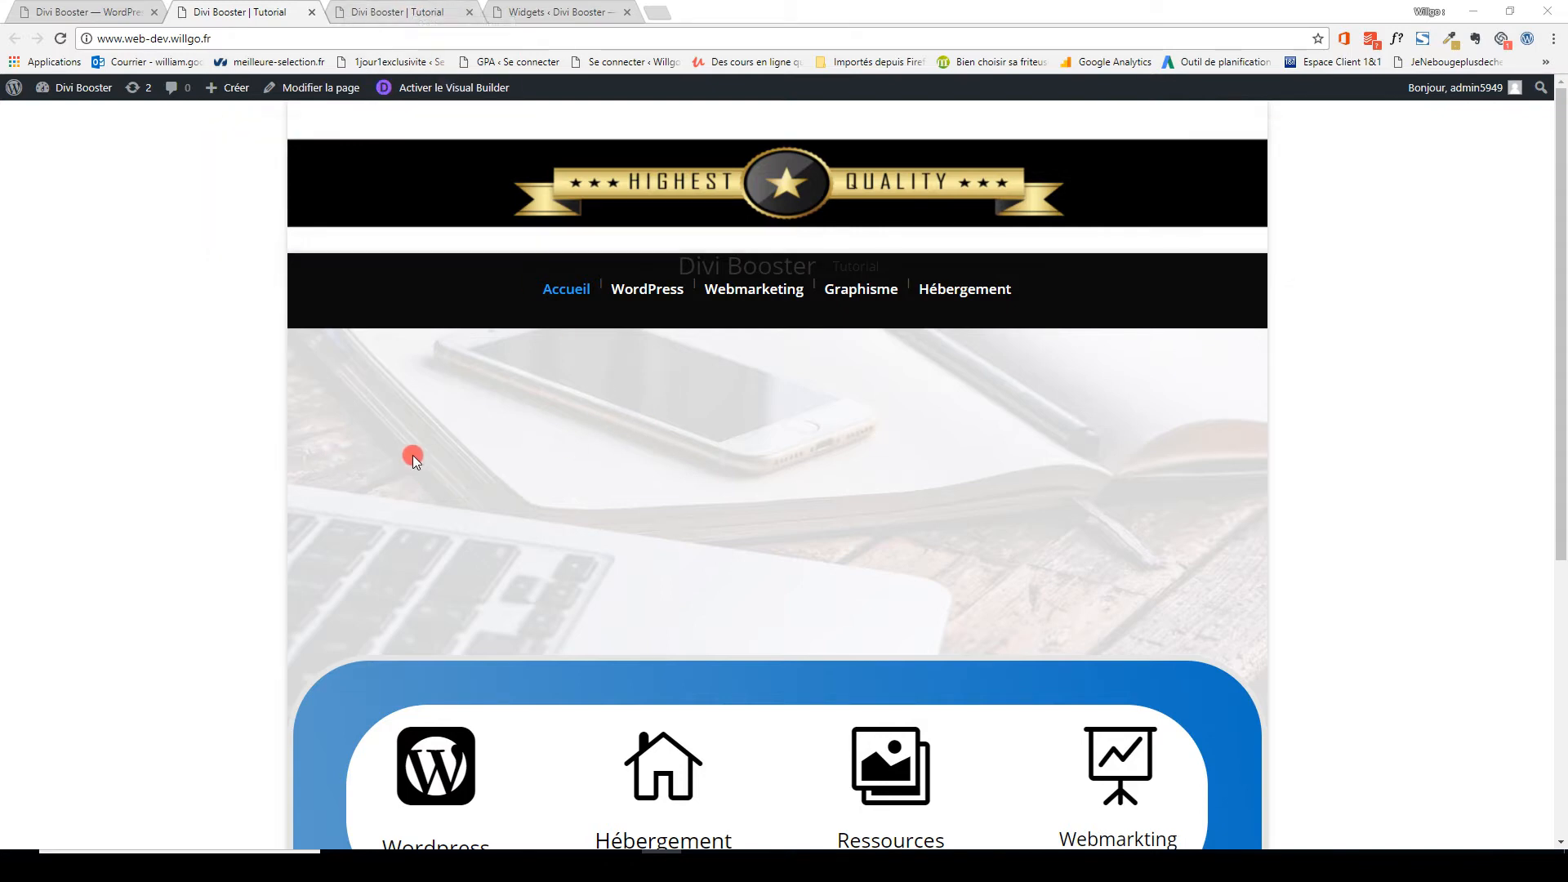
In the WordPress Widgets screen, add an Image widget to the Sticky Sidebar (Left) area.
click(555, 10)
mouse_move(43, 94)
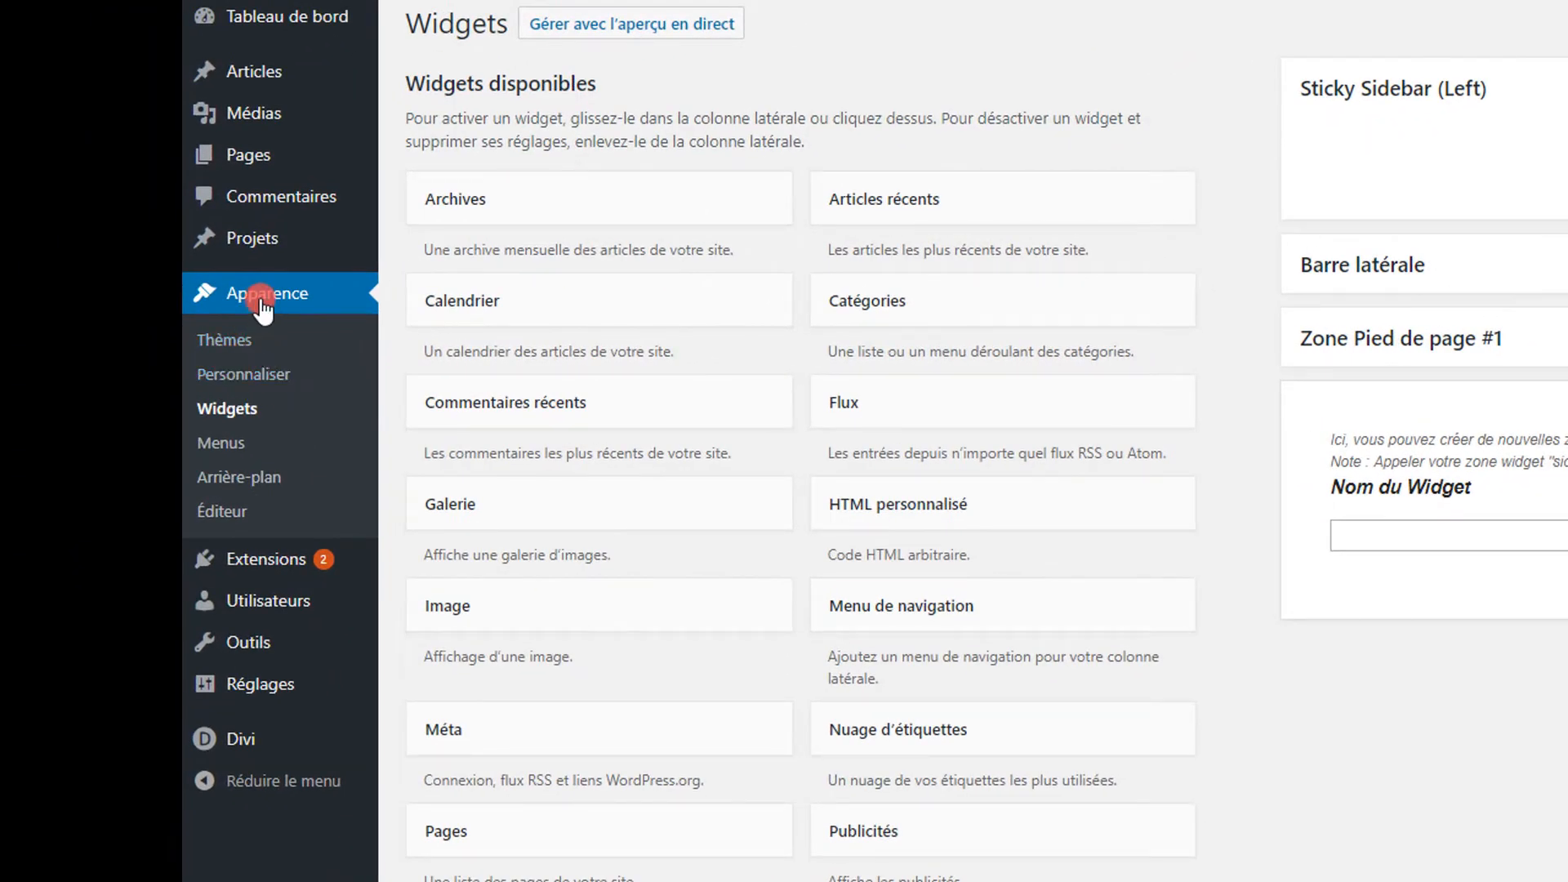
click(238, 405)
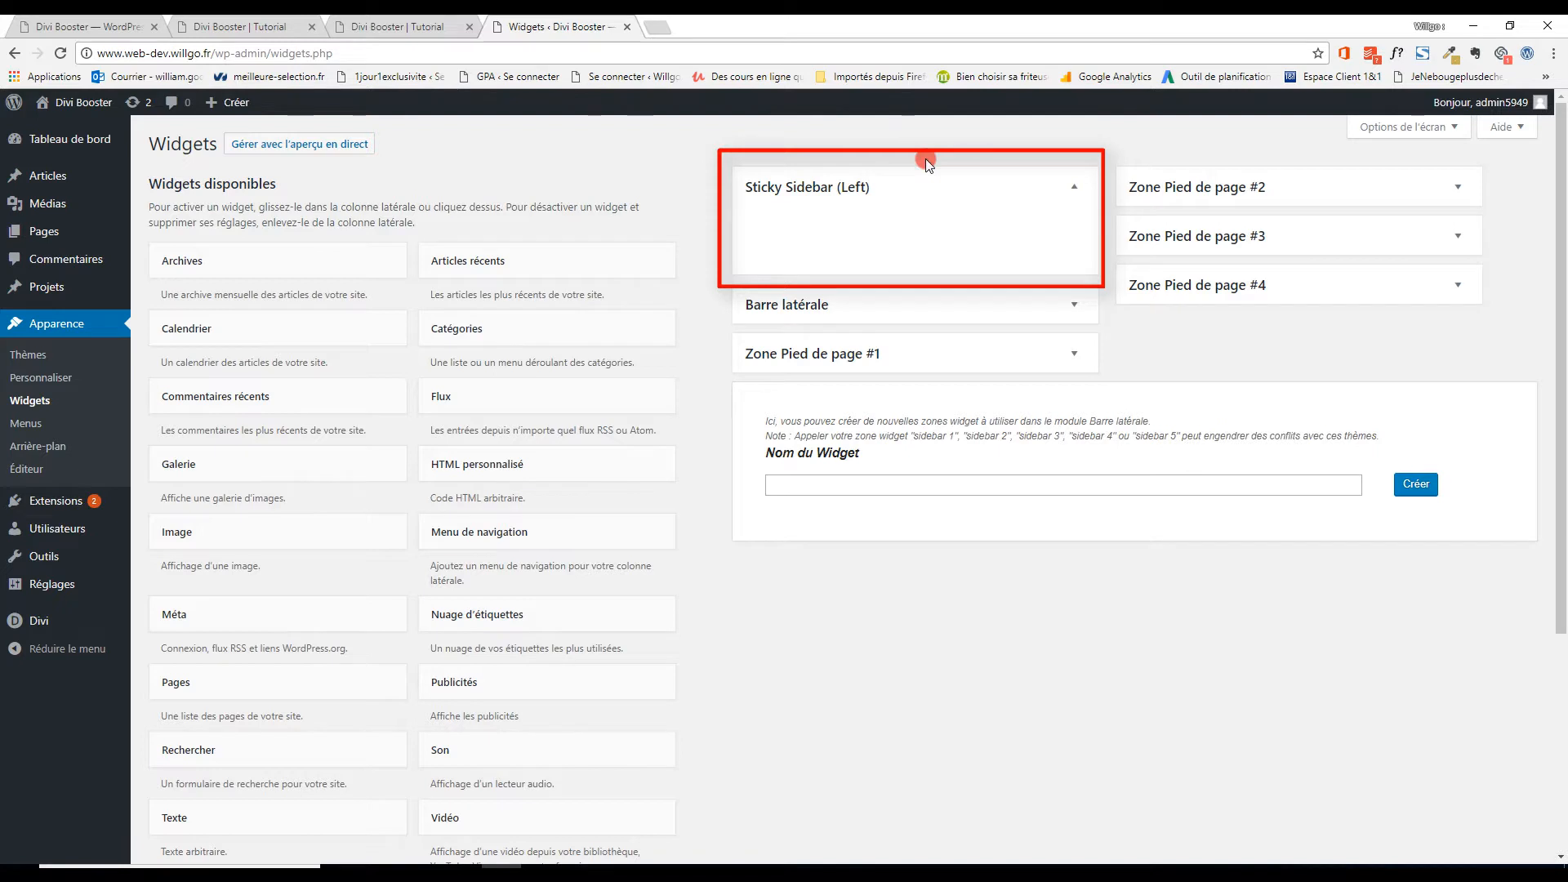
scroll(376, 619, down, 2)
scroll(376, 619, down, 2)
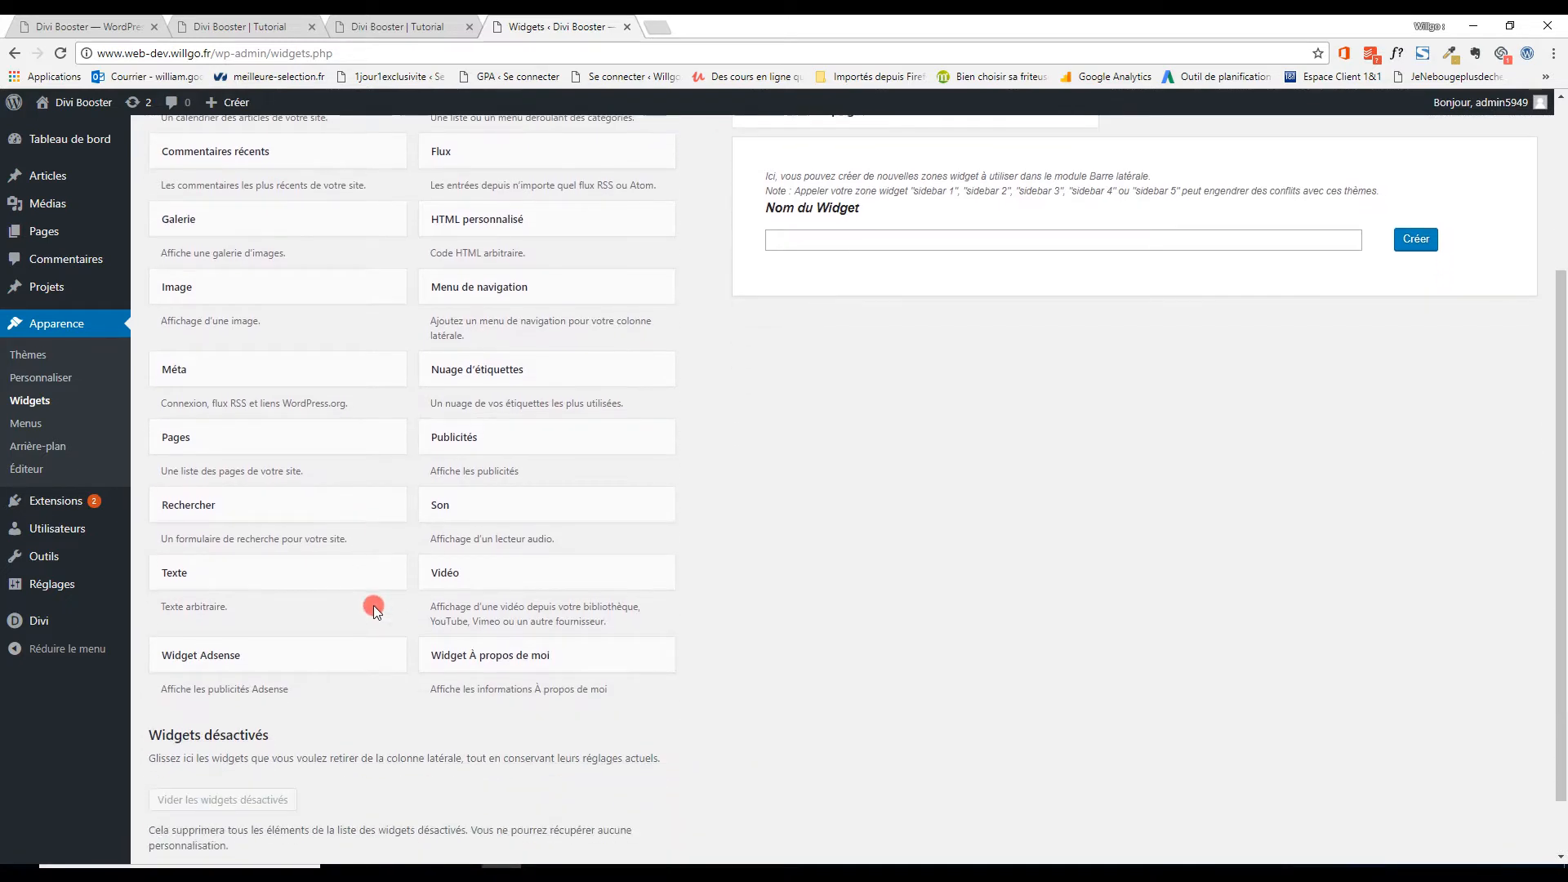
scroll(370, 605, up, 4)
drag(237, 531, 841, 240)
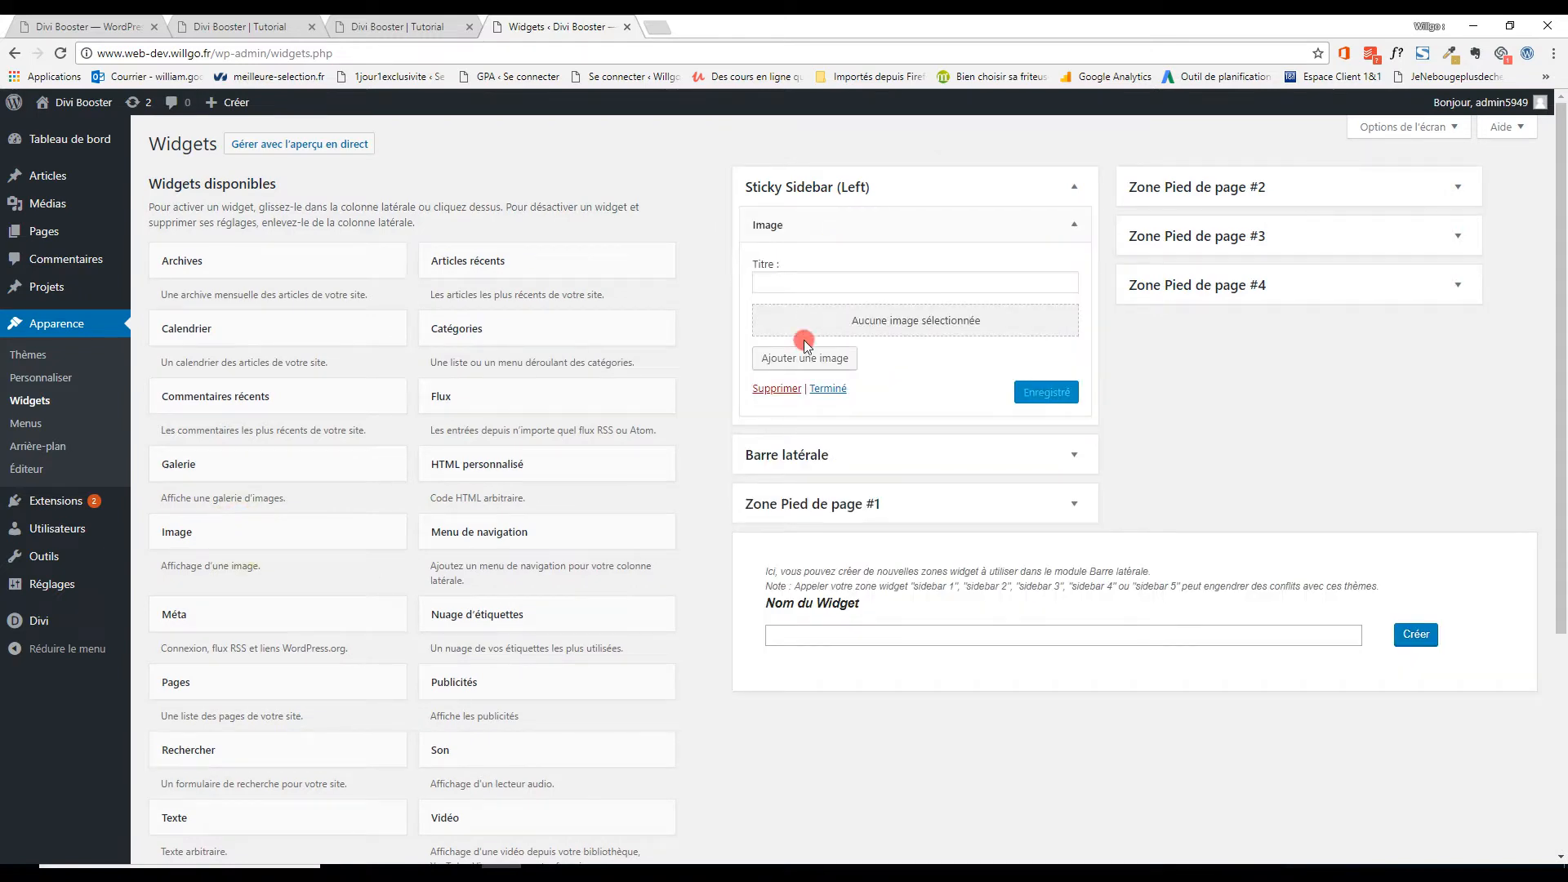
Insert facebook-logo-4-290x290.png from the media library into the Image widget and save the widget.
click(804, 359)
click(843, 278)
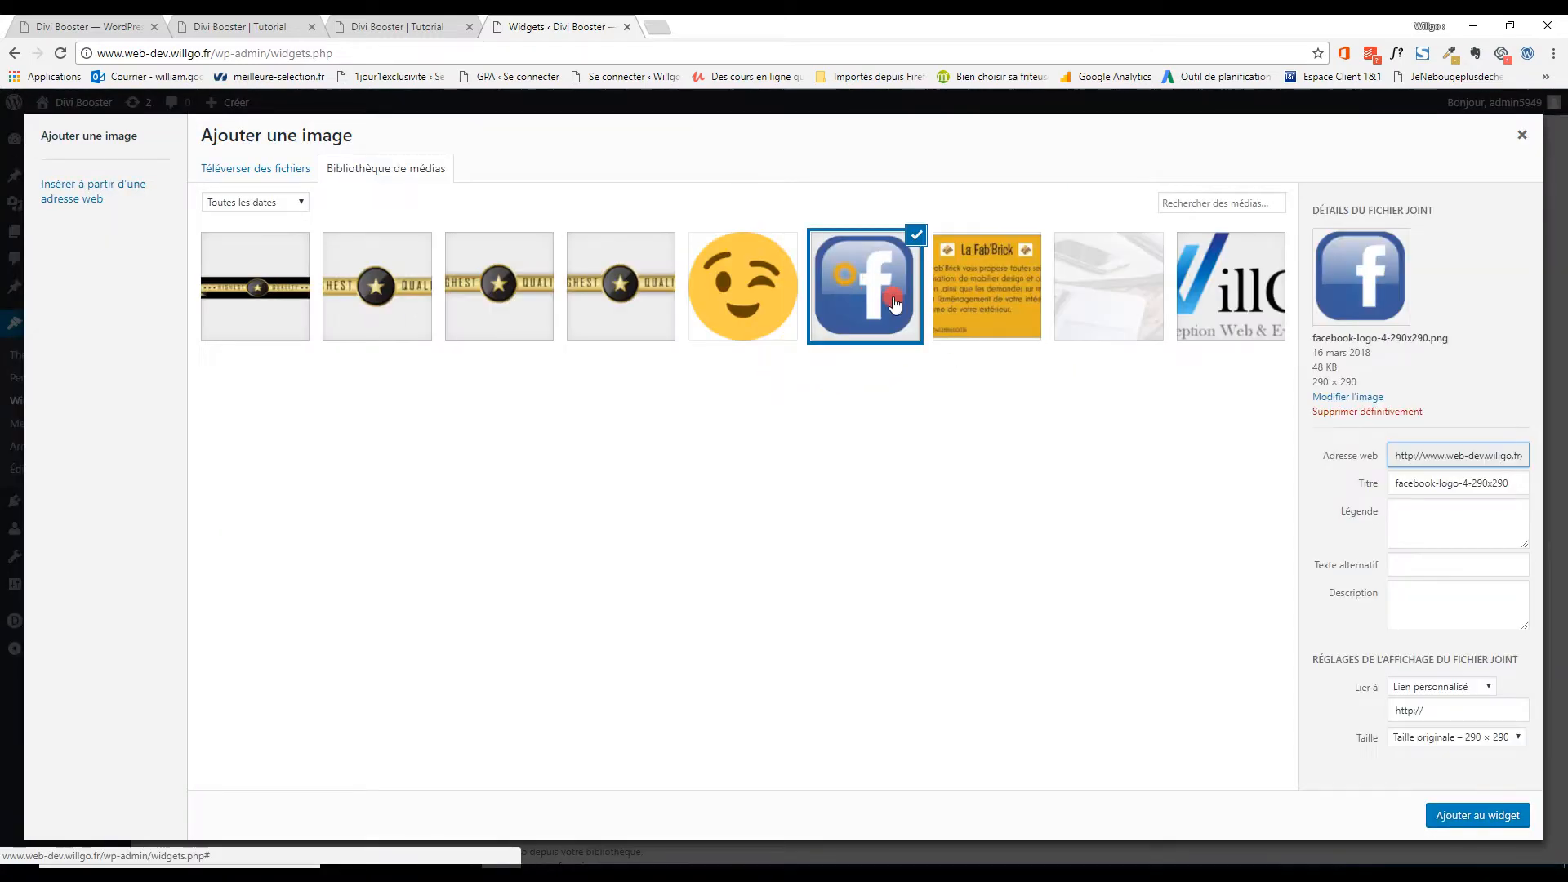
click(1479, 815)
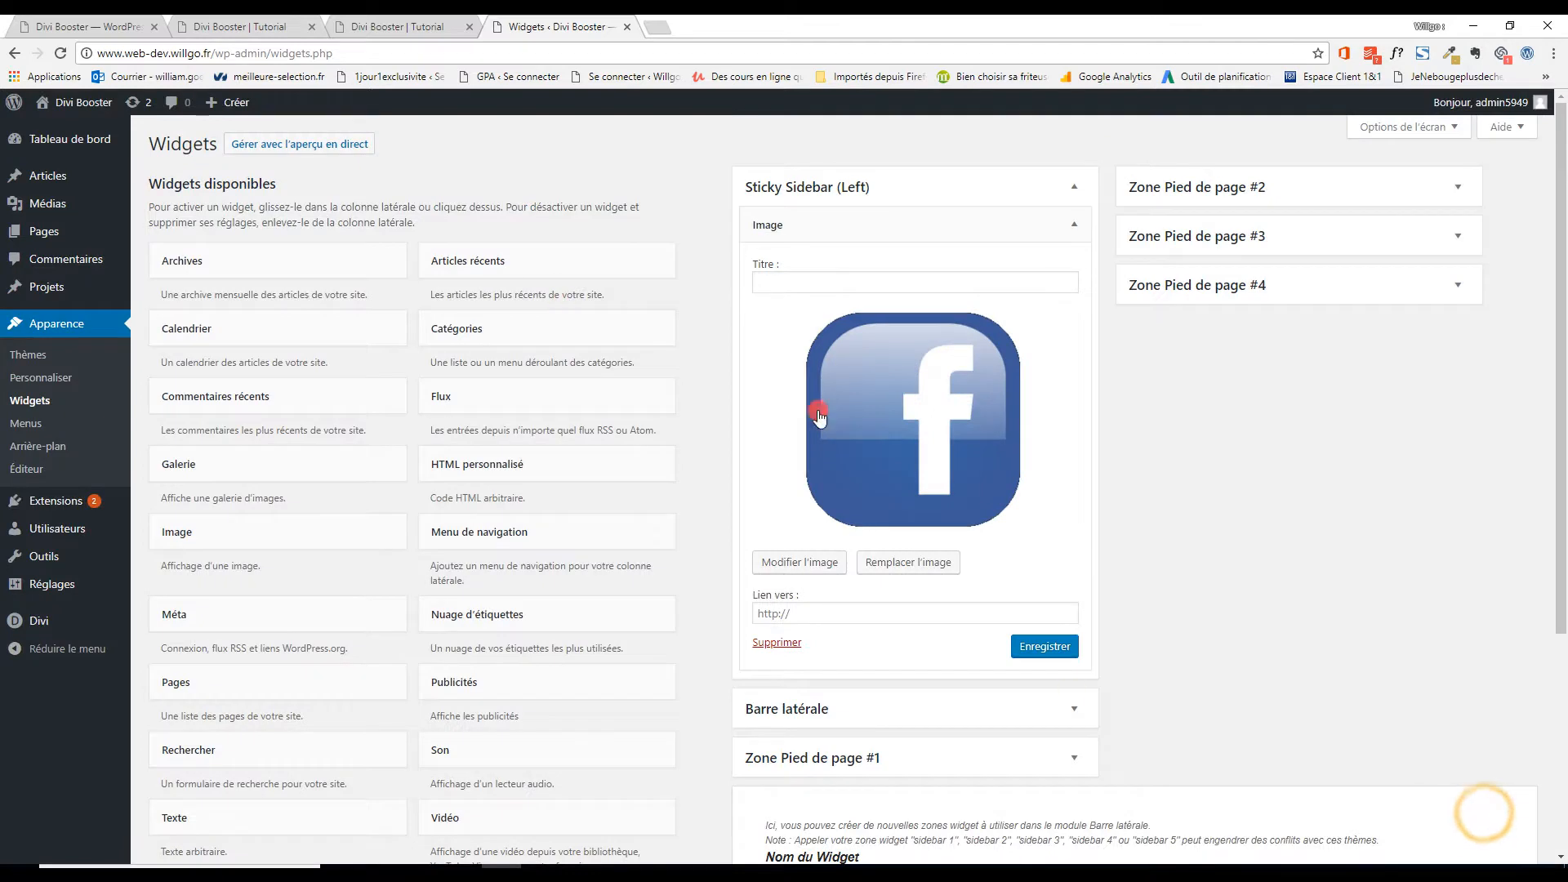
click(1024, 647)
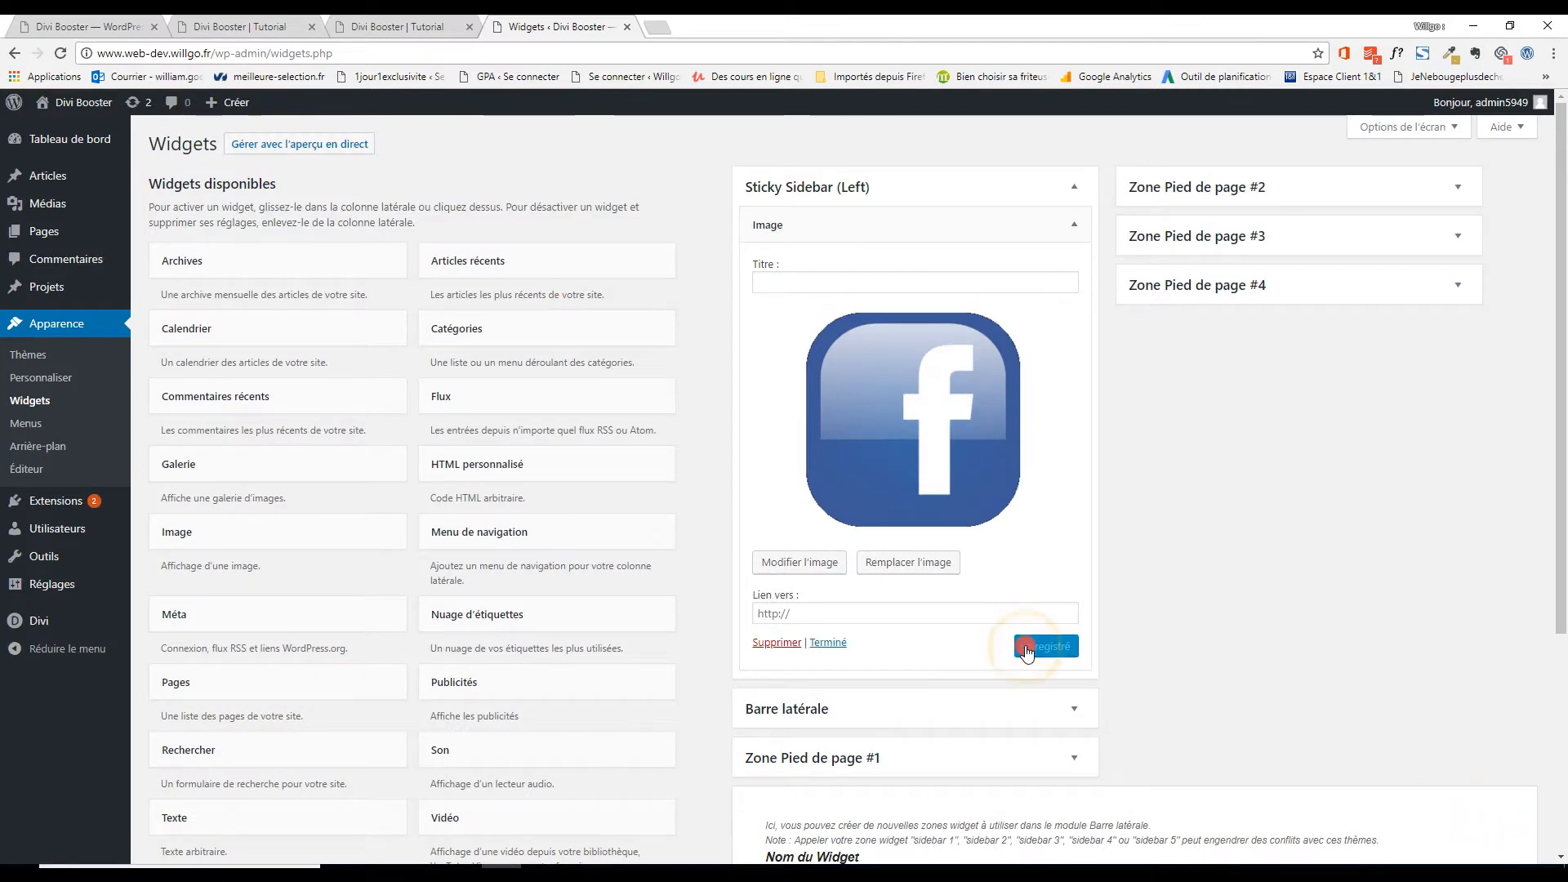
Reload the homepage and examine how the sticky Facebook image behaves while moving through the page.
click(249, 18)
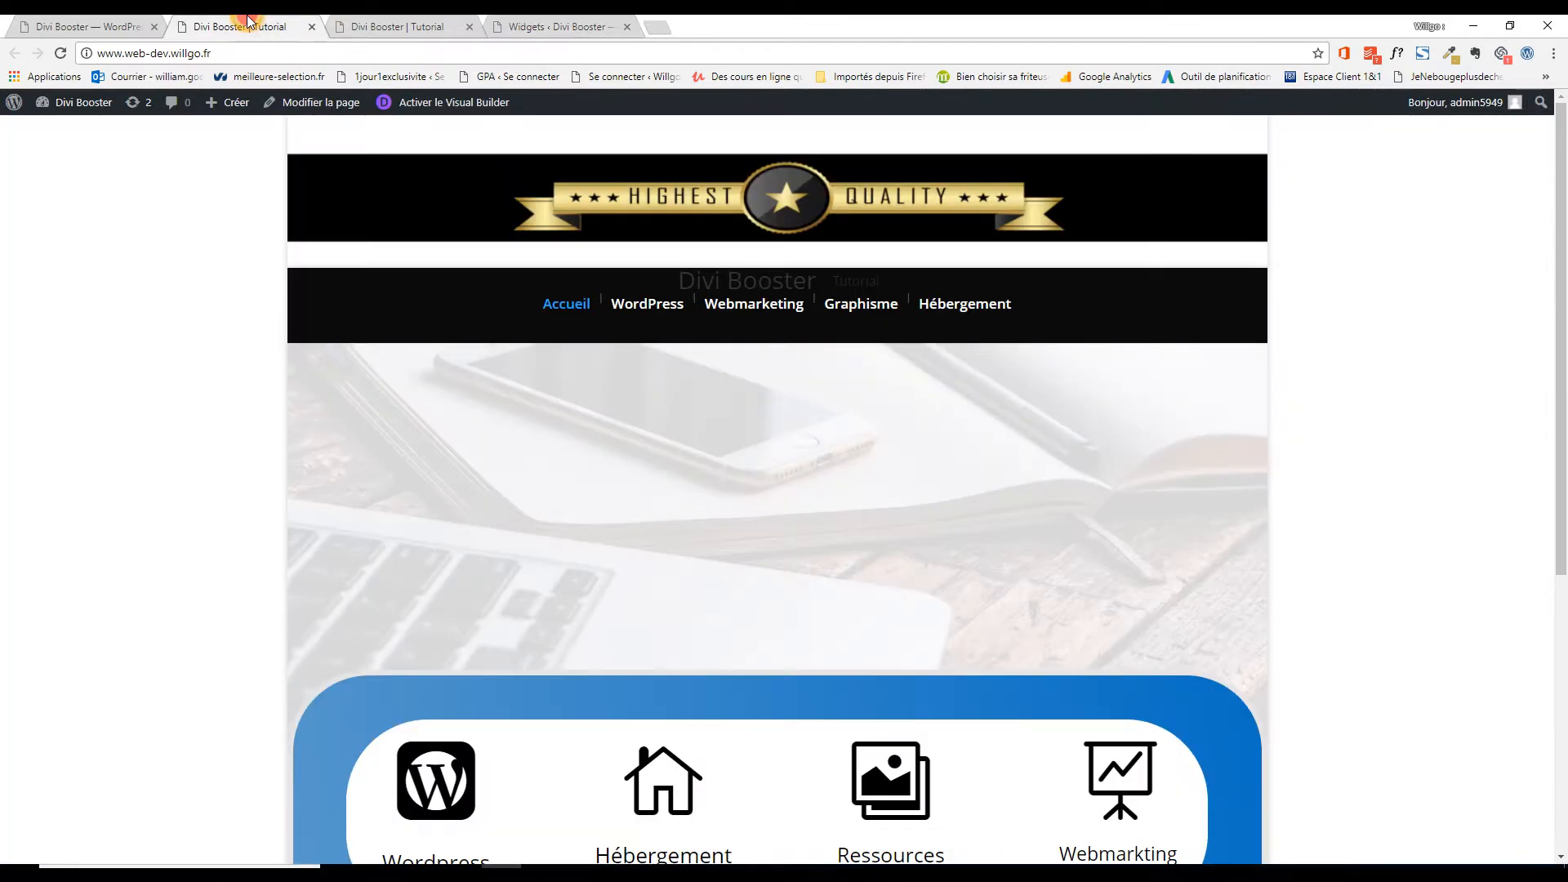
click(60, 53)
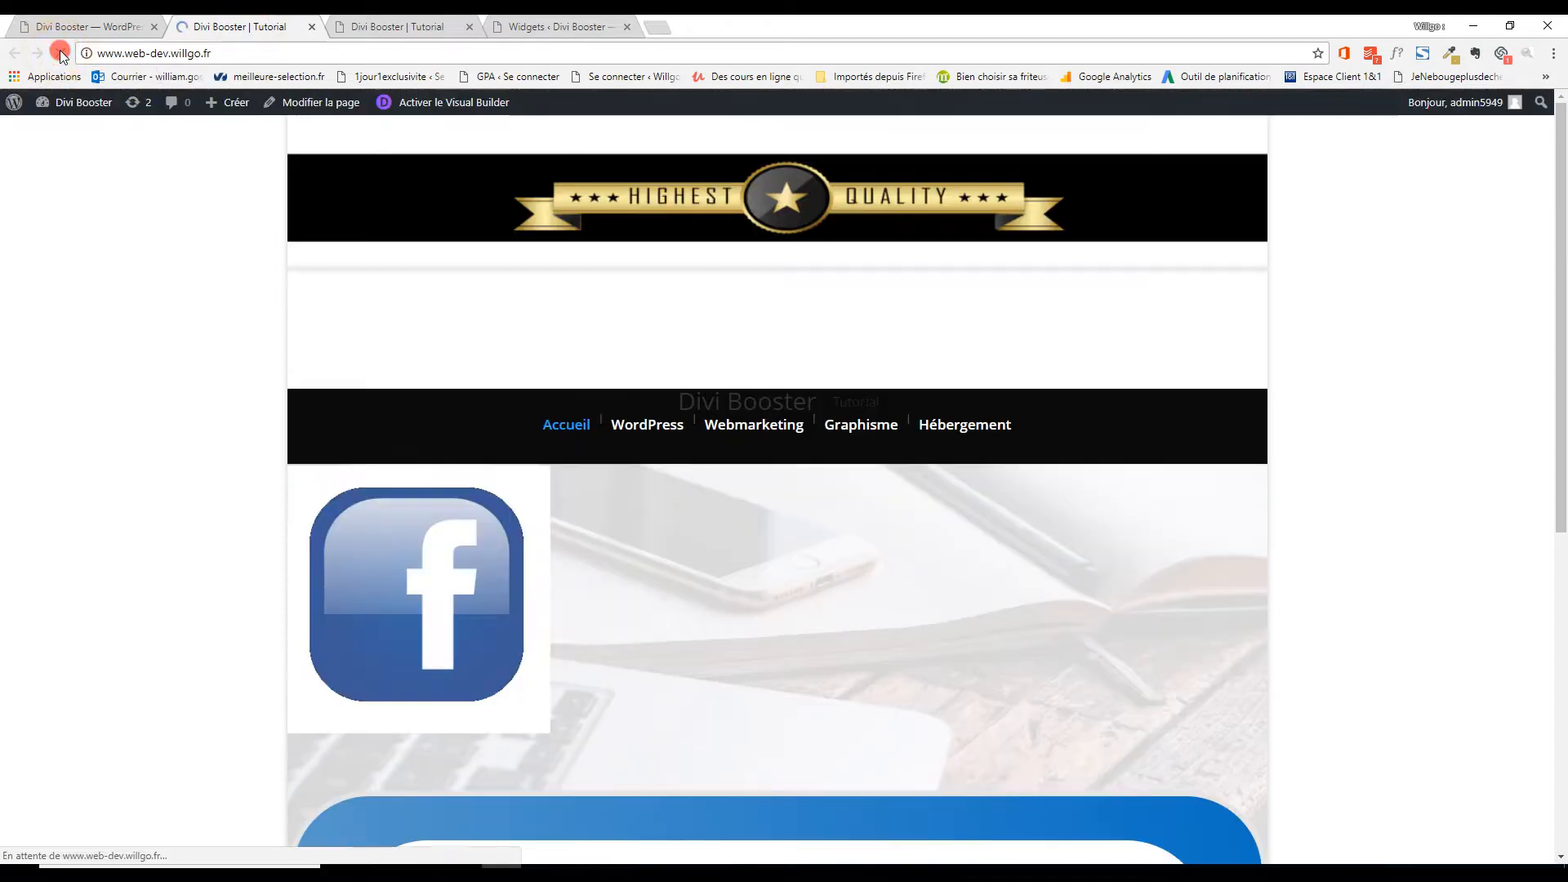
scroll(597, 500, down, 5)
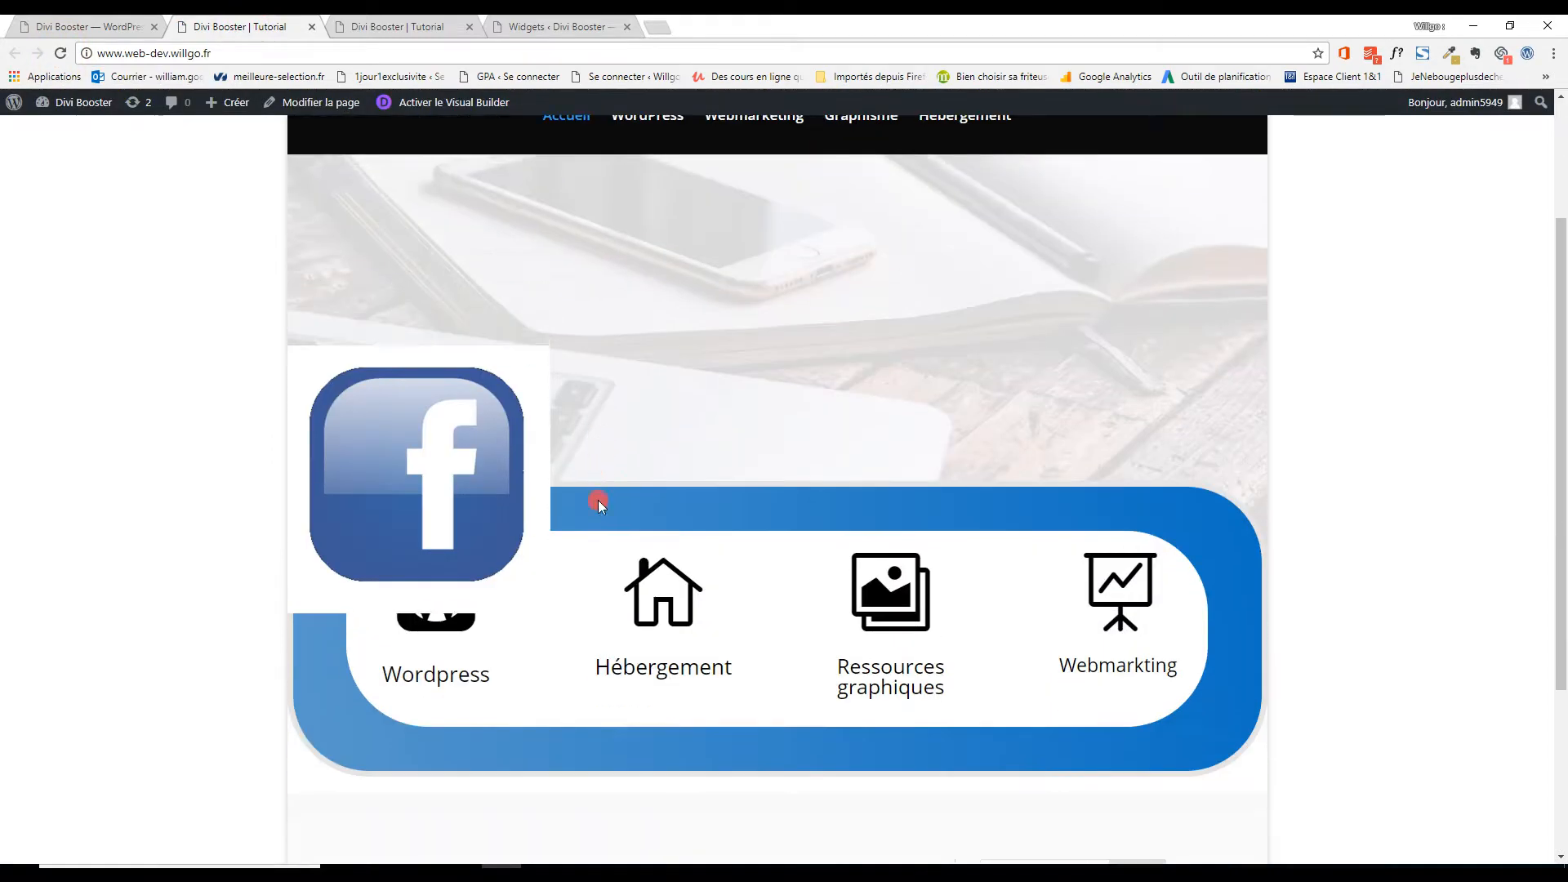
scroll(591, 500, up, 5)
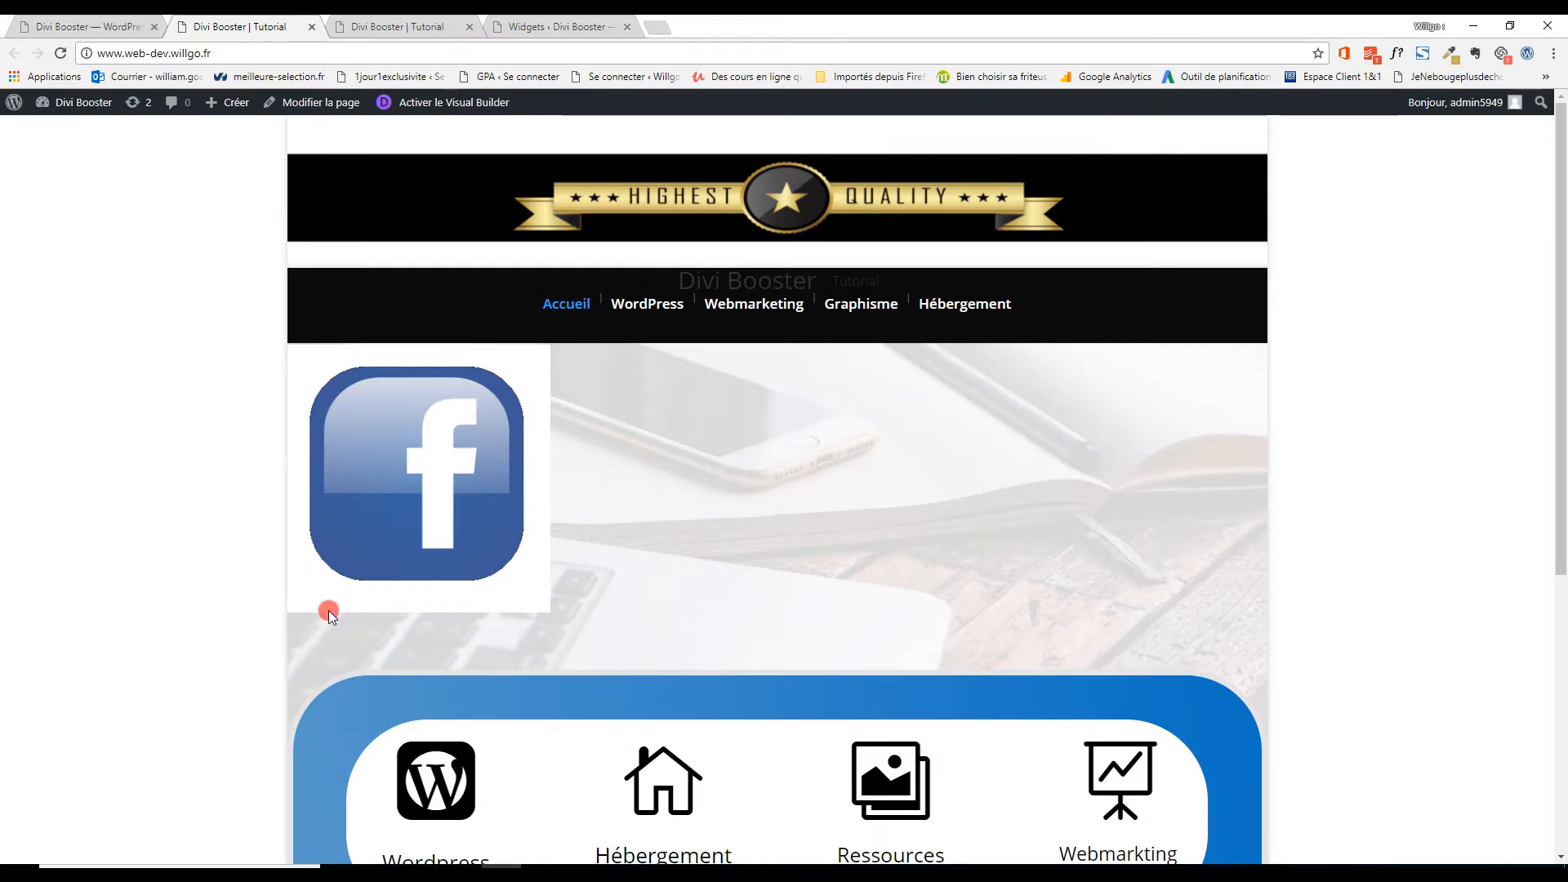
scroll(483, 587, down, 2)
scroll(483, 556, down, 2)
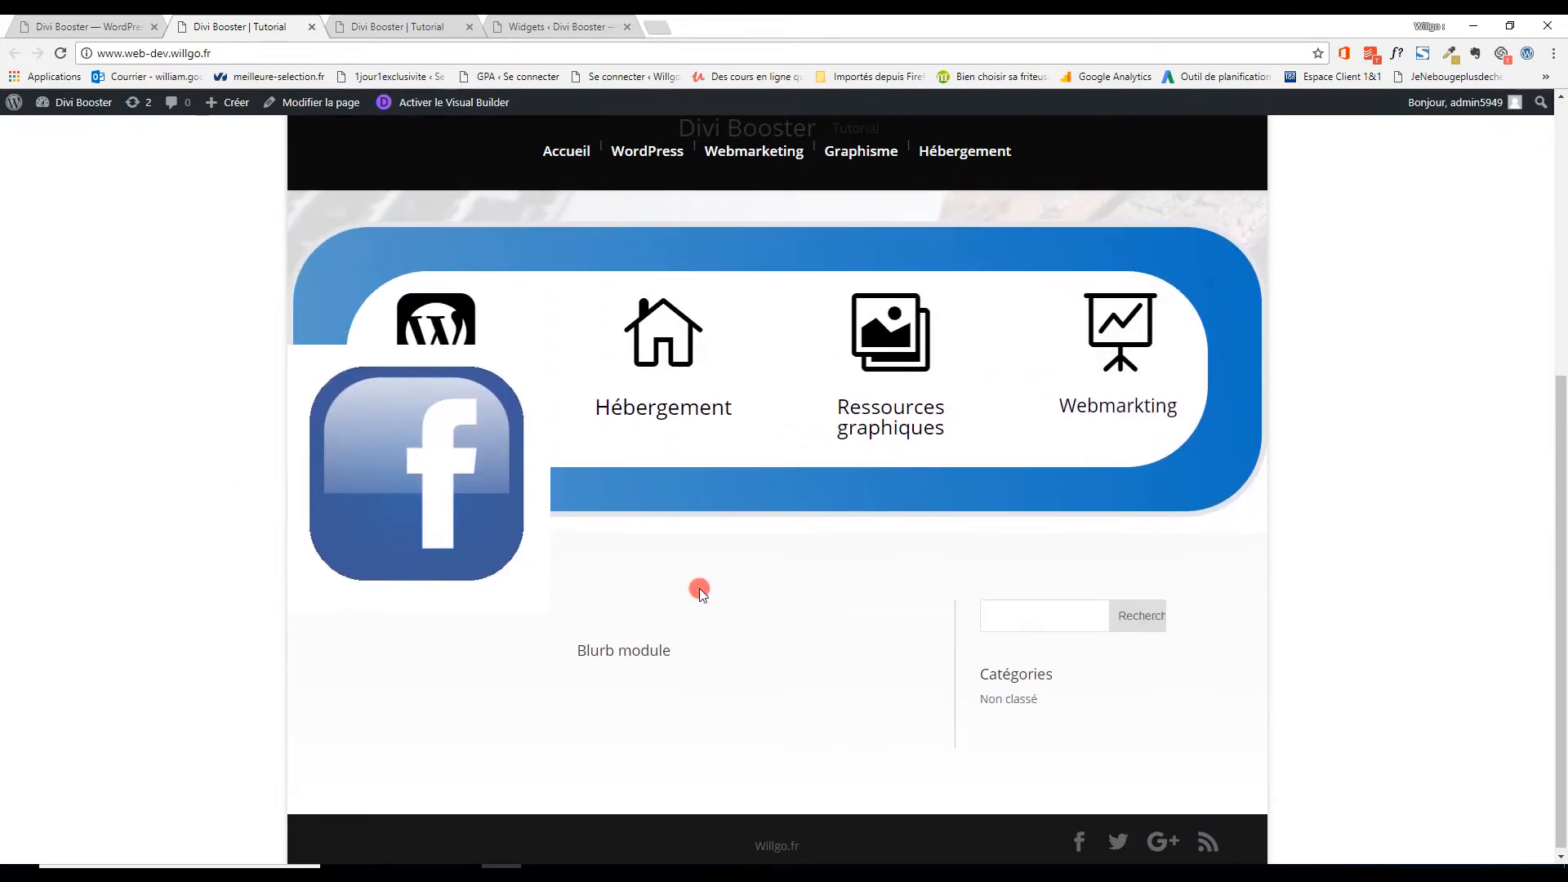
scroll(699, 588, up, 5)
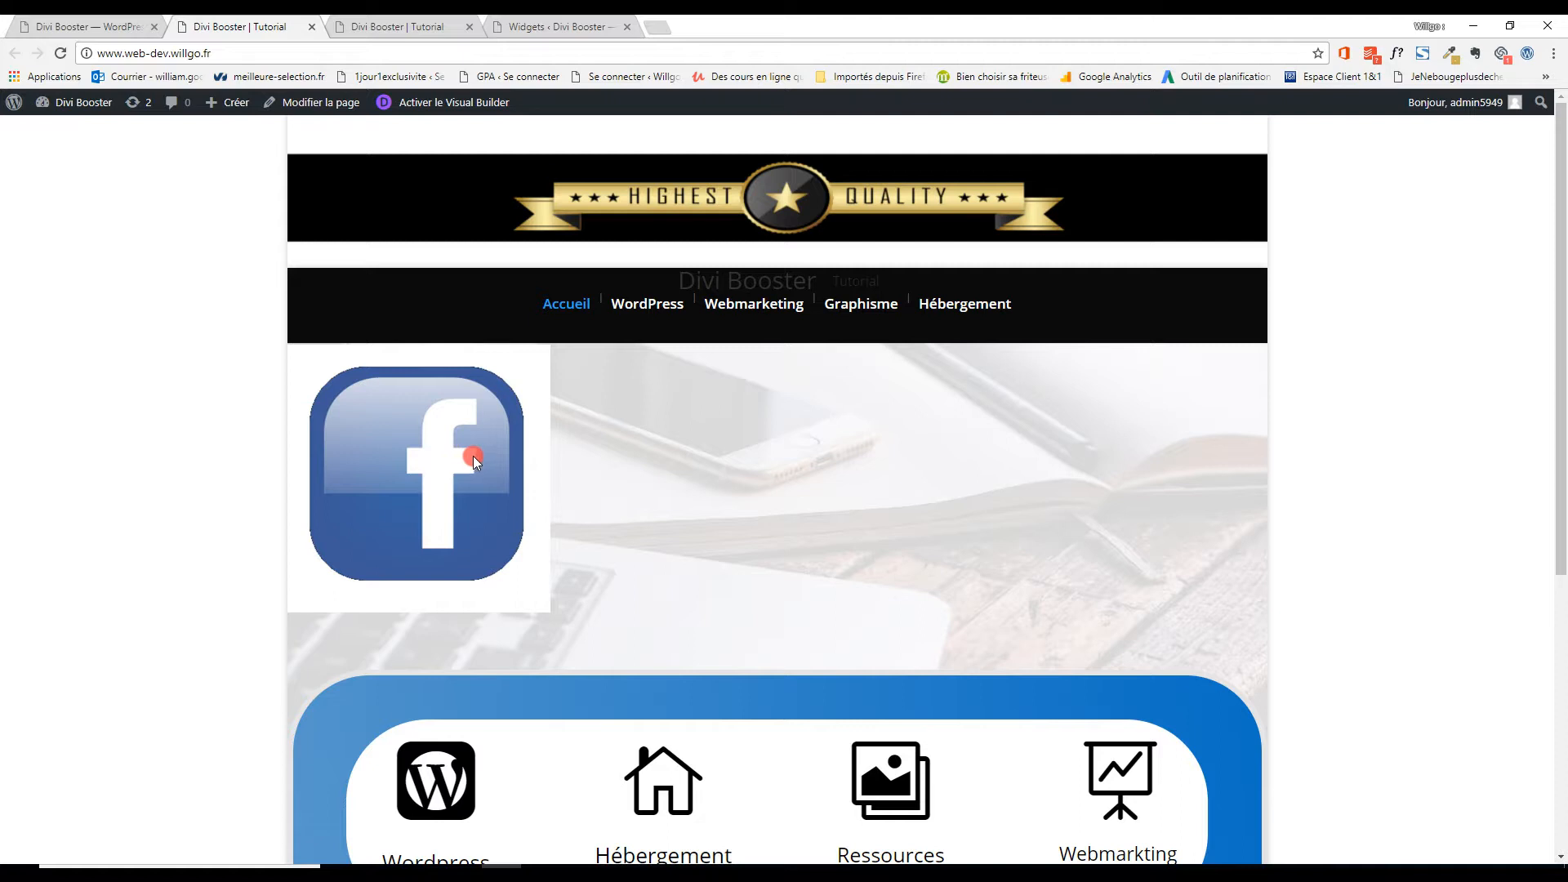
scroll(512, 474, down, 5)
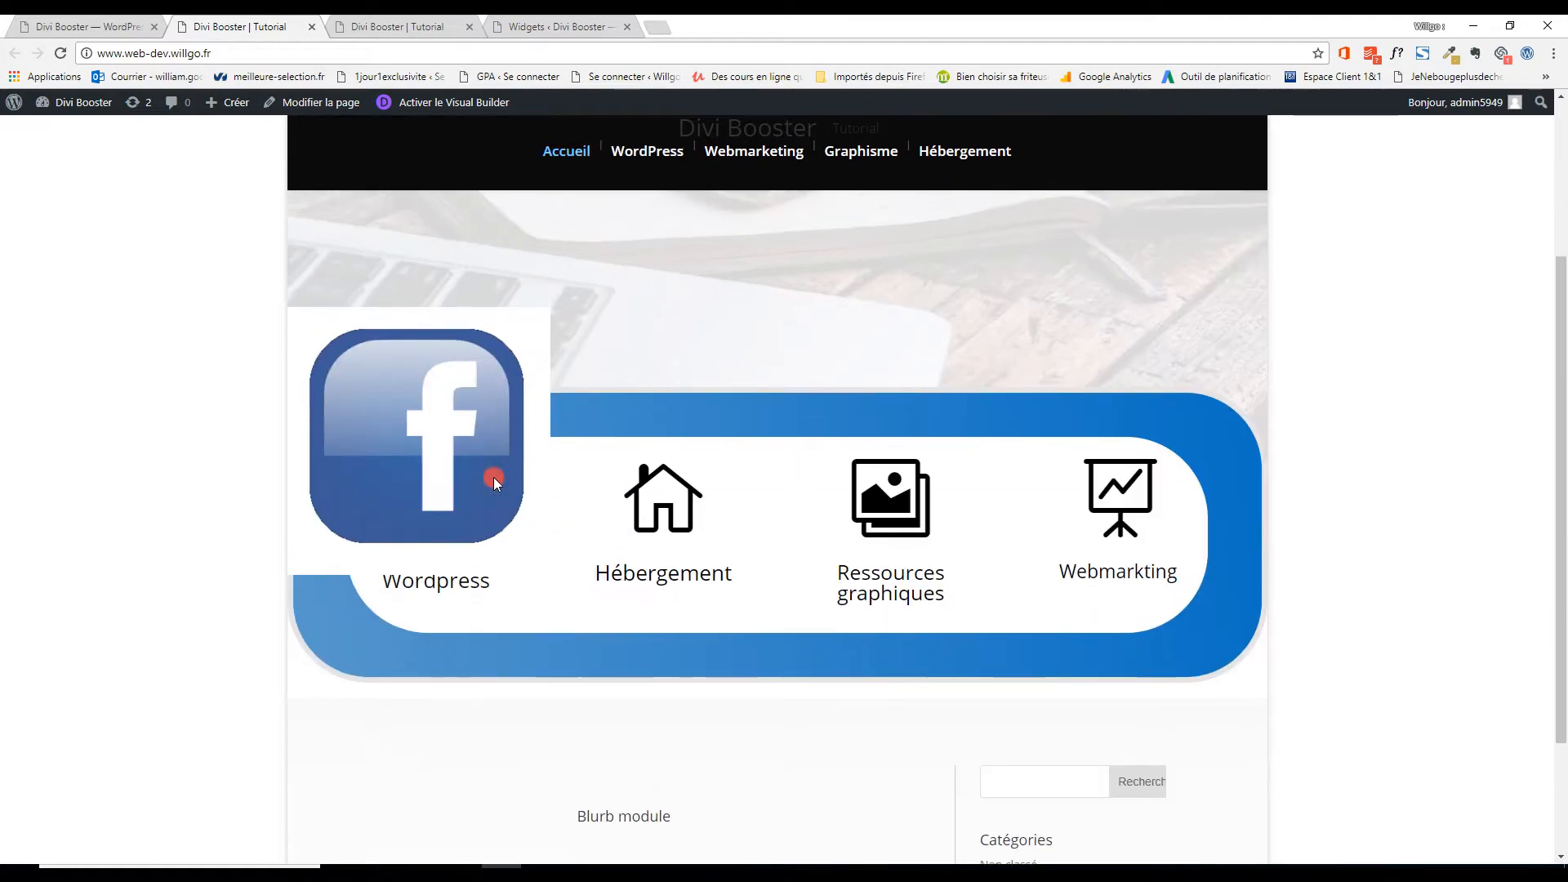
scroll(509, 484, up, 2)
scroll(669, 564, up, 2)
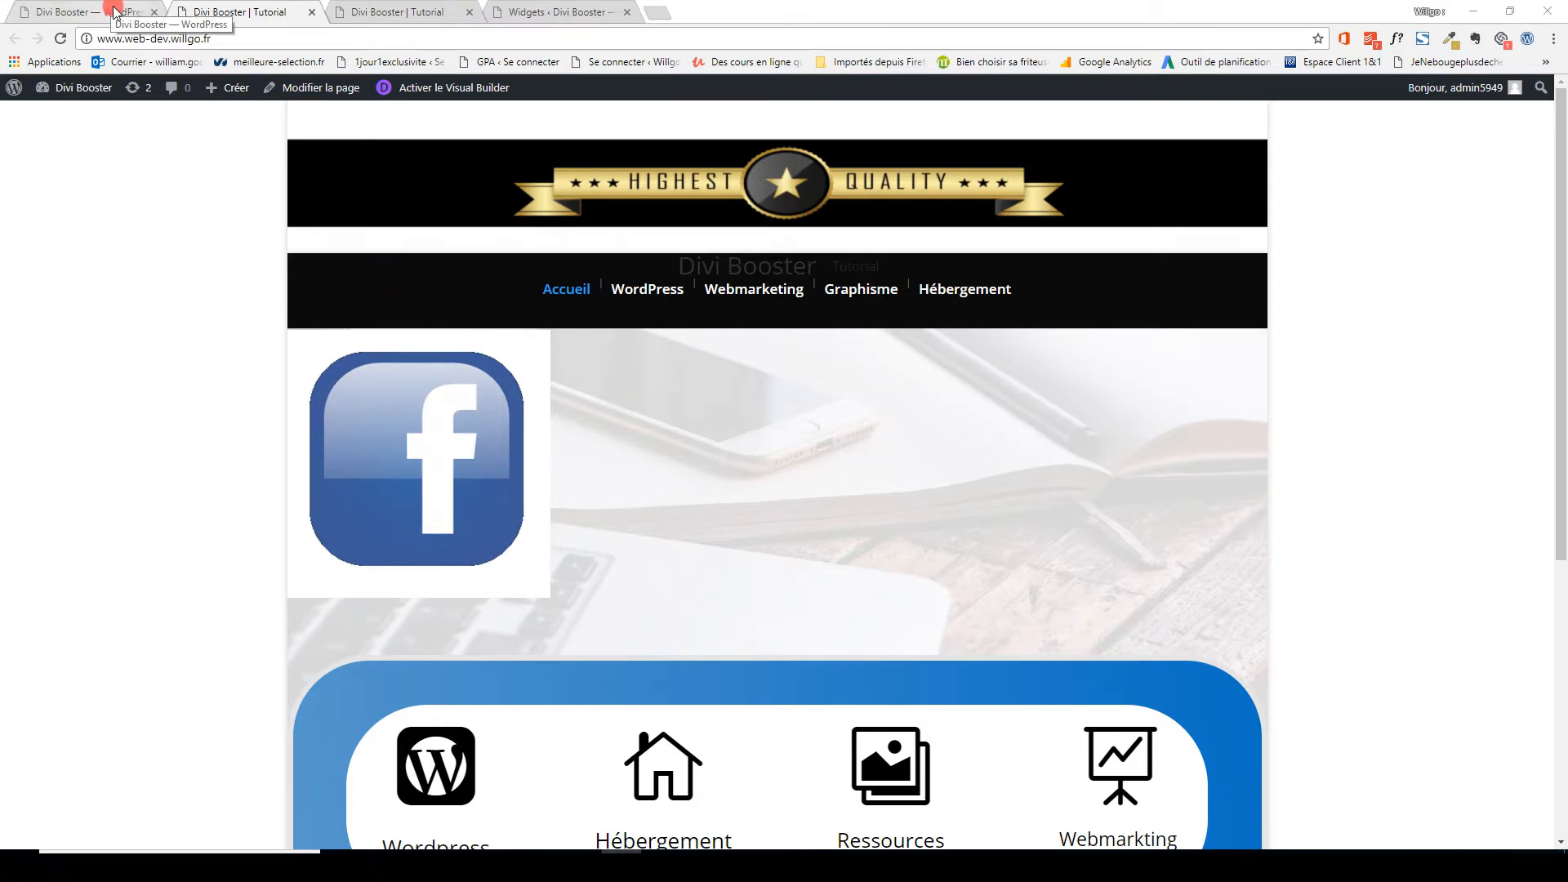
In Divi Booster's Layout settings, disable the header image and "sticky" widget area, and enable the main content header overlap and "Remove box layout shadow".
click(115, 11)
click(178, 425)
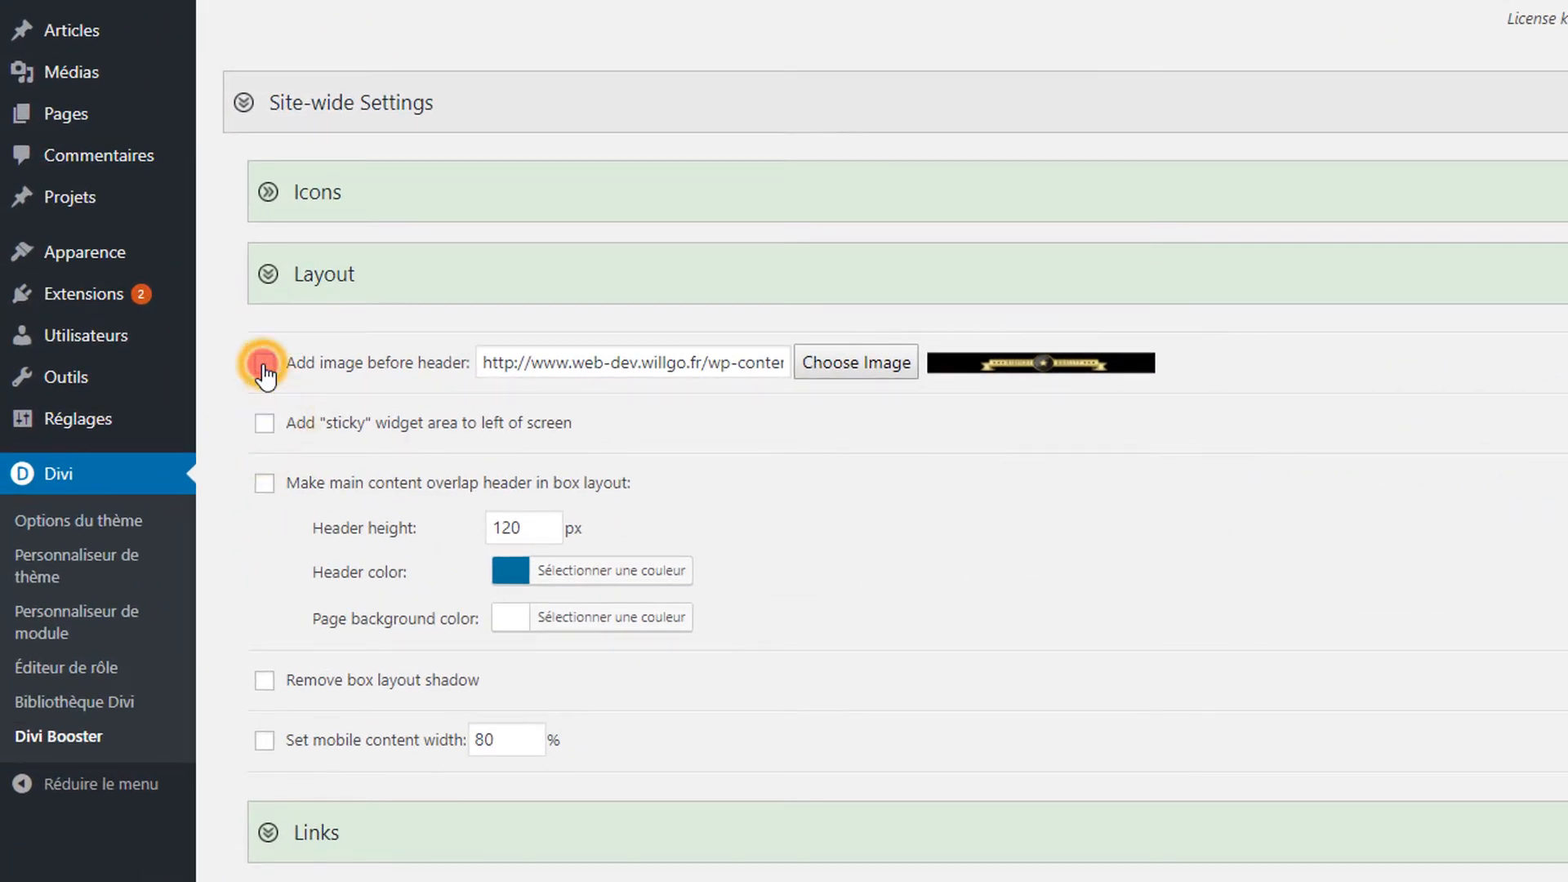
click(263, 365)
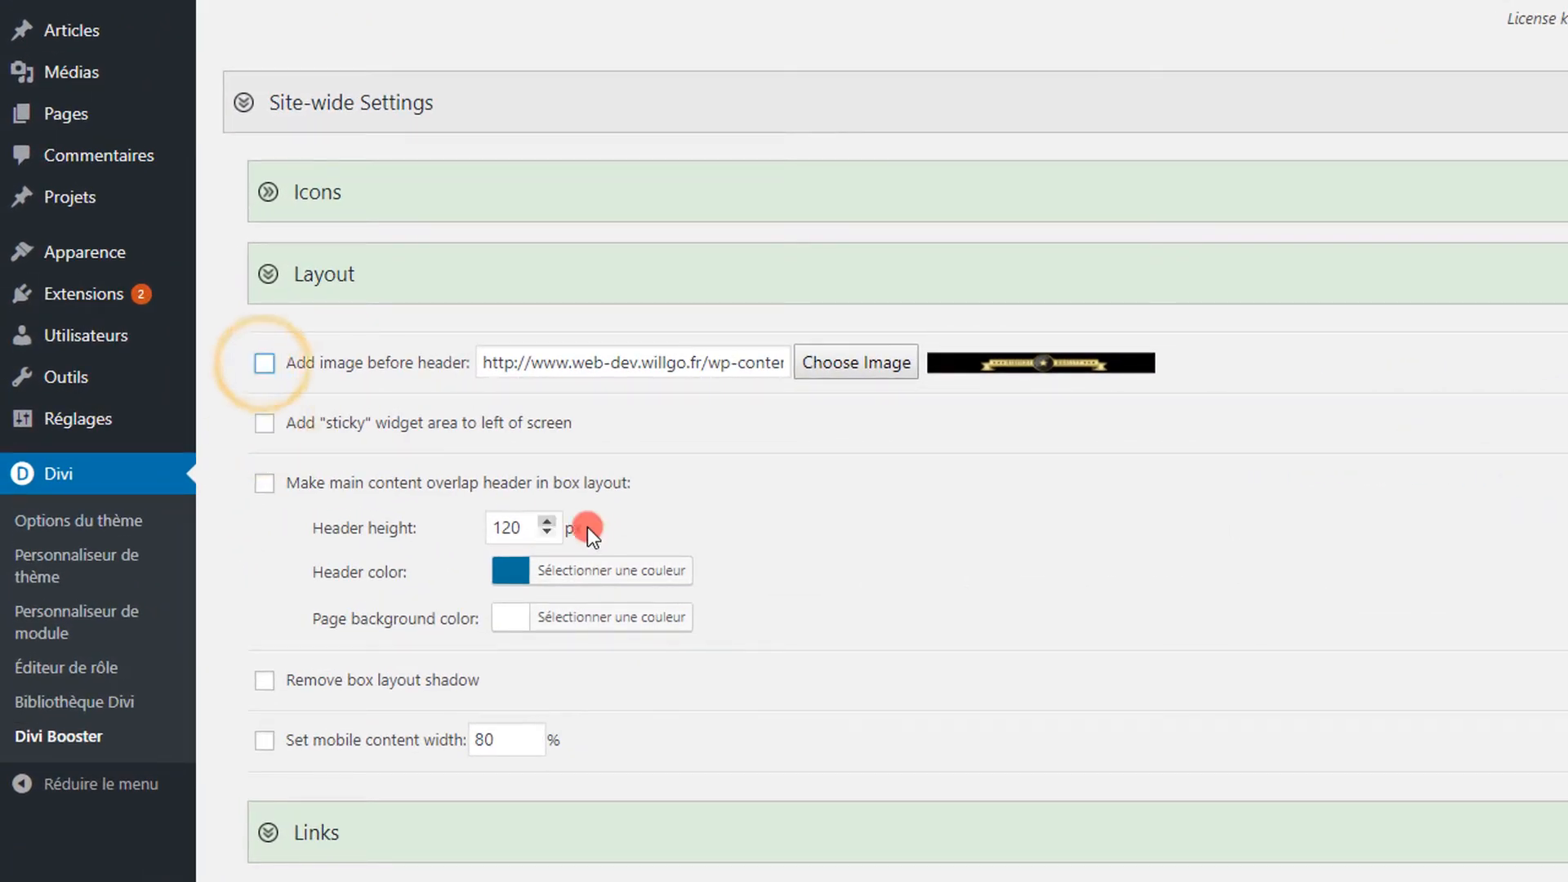
scroll(571, 412, down, 3)
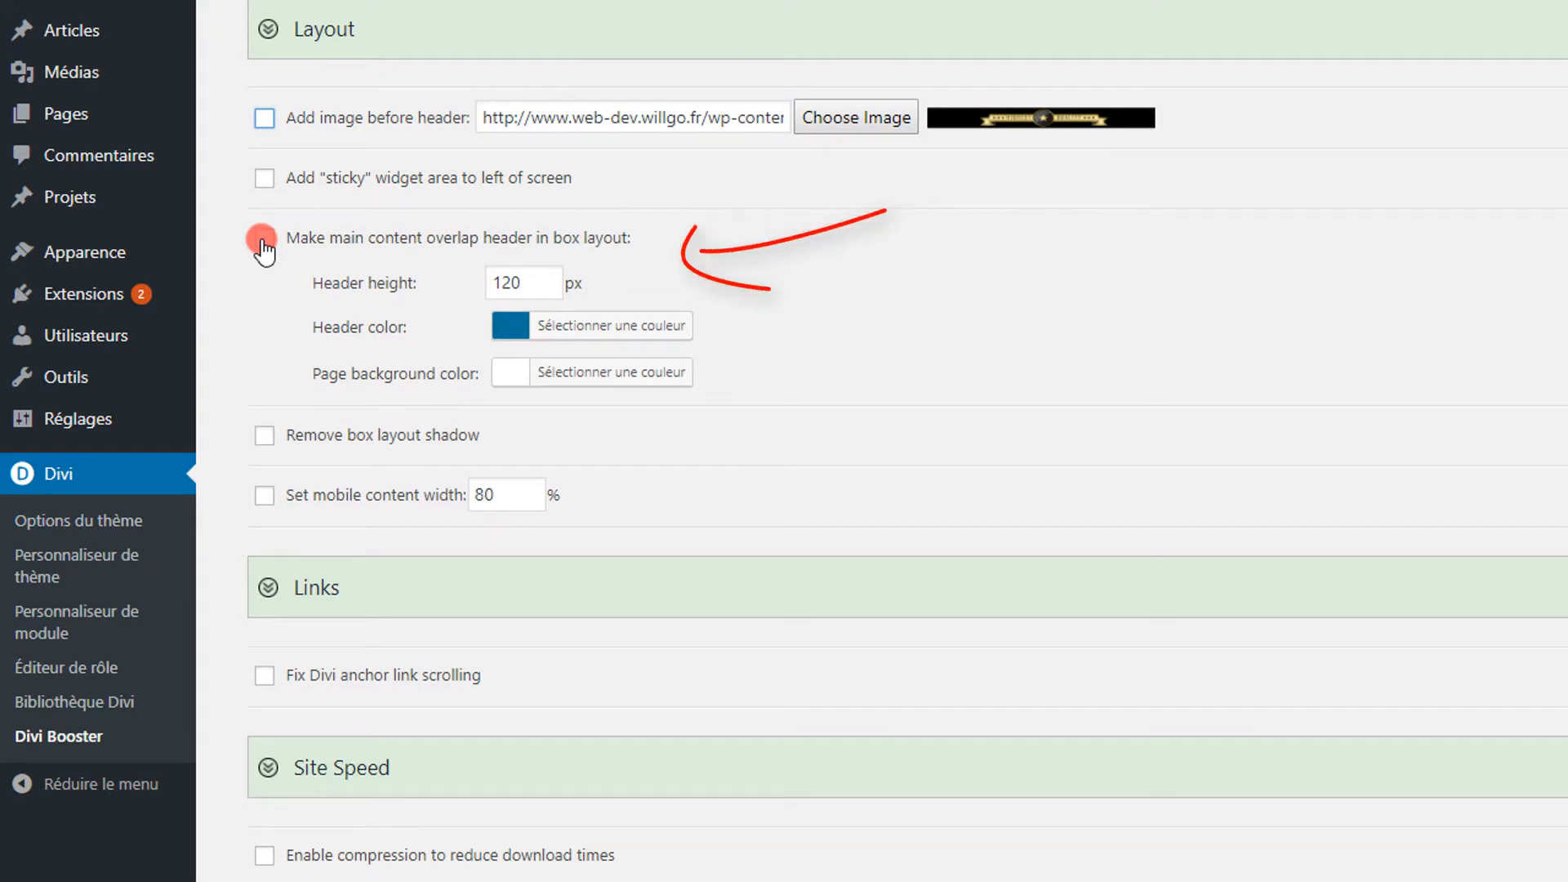
click(262, 239)
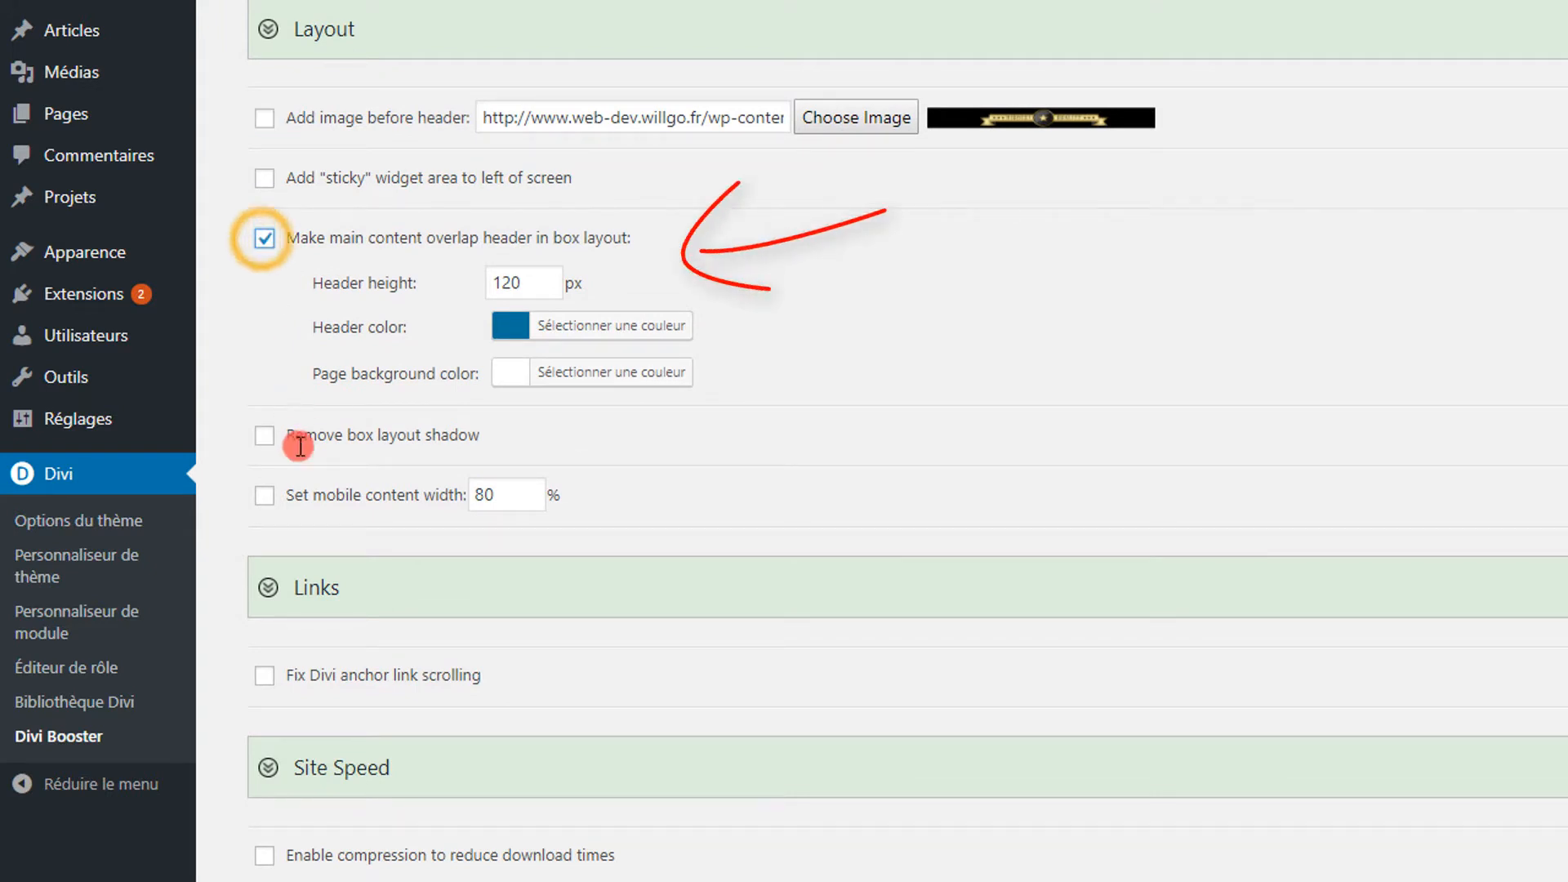
click(265, 441)
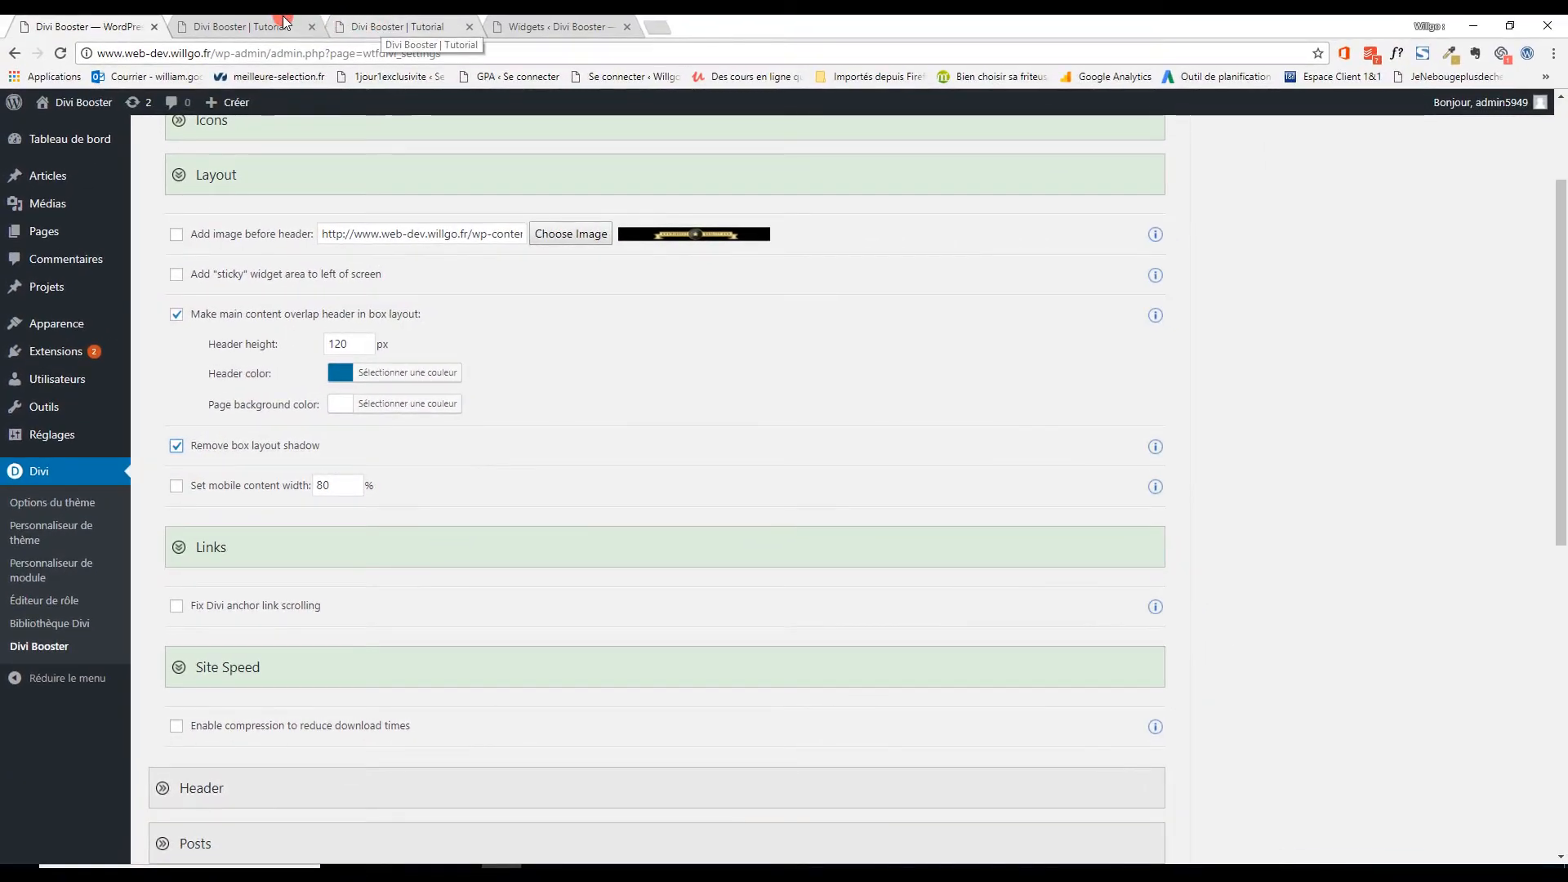
Save the Divi Booster layout changes and reload the homepage.
click(284, 22)
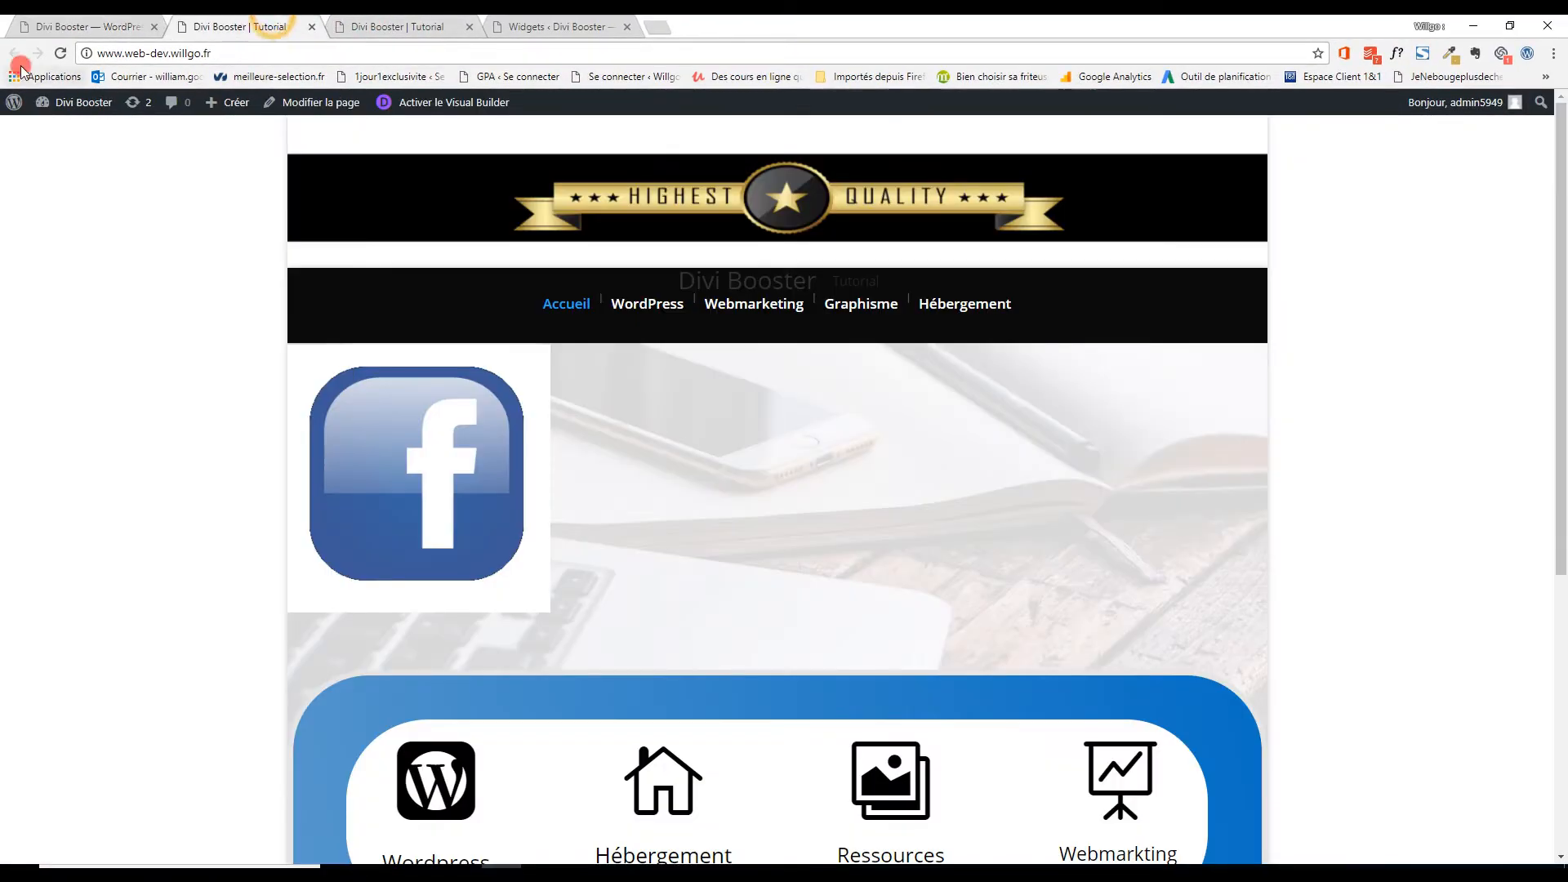
click(56, 54)
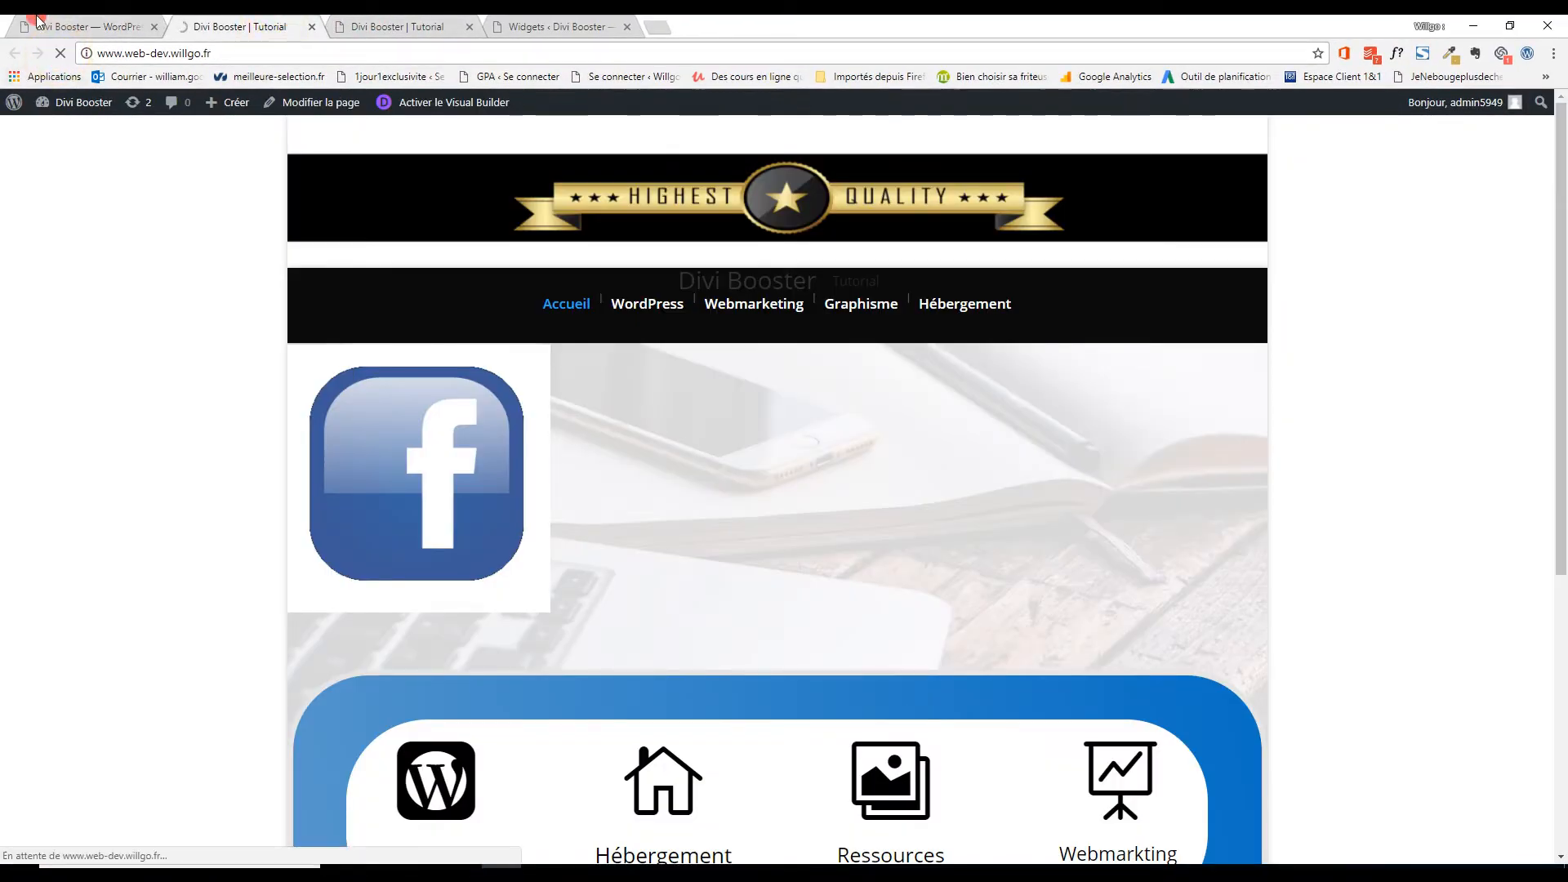
click(37, 21)
scroll(307, 638, down, 10)
click(250, 701)
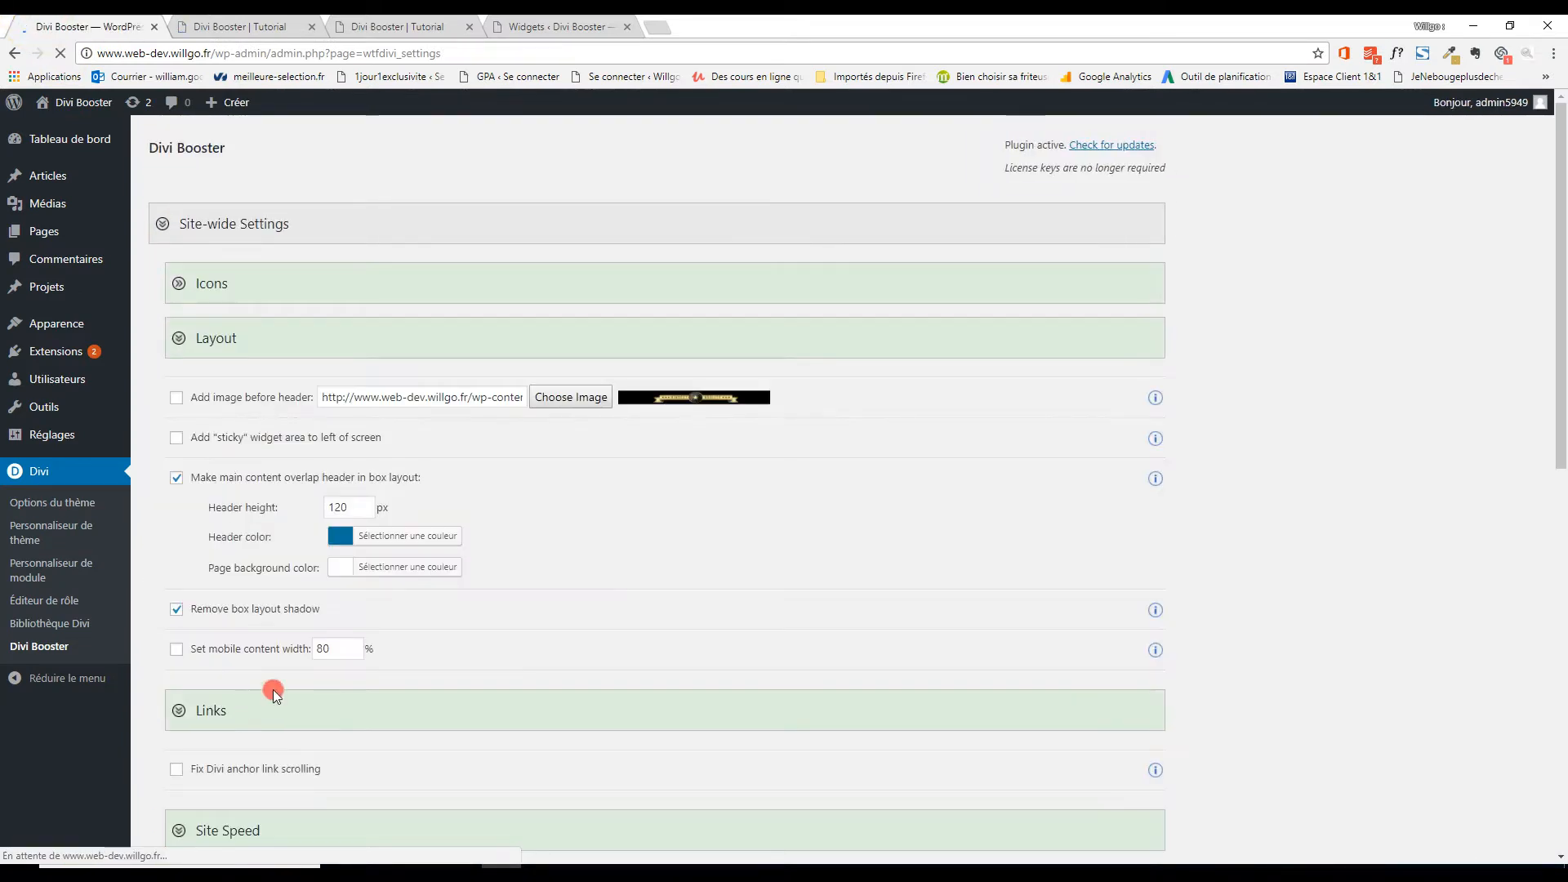
click(239, 26)
click(55, 54)
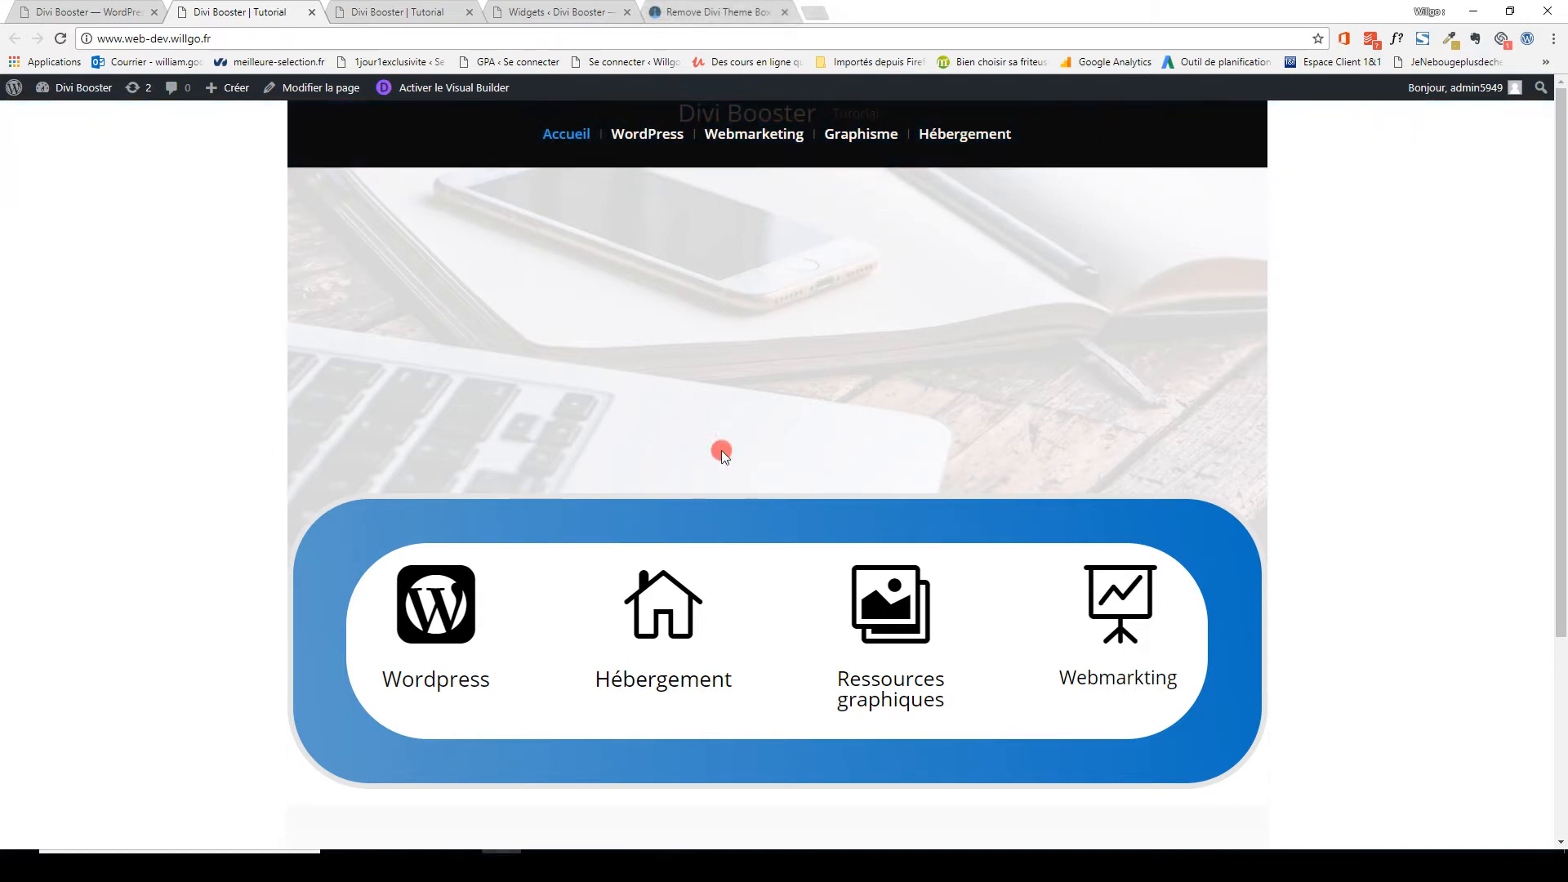
Compare the box layout's side shadows on the homepage with those on the Visual Builder page.
scroll(722, 449, down, 3)
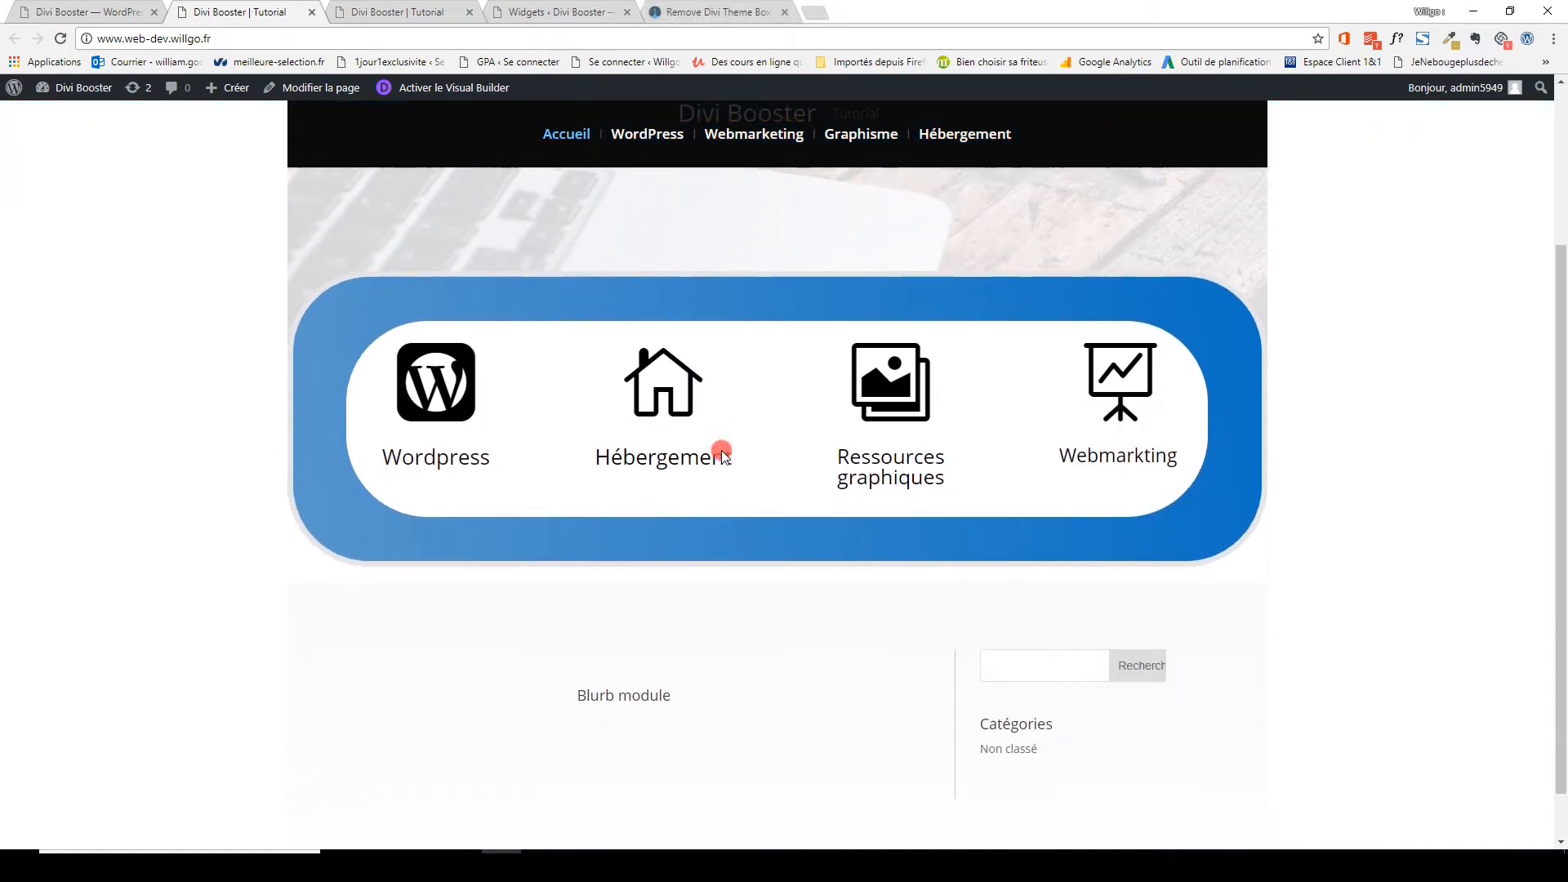
click(362, 8)
scroll(281, 506, down, 5)
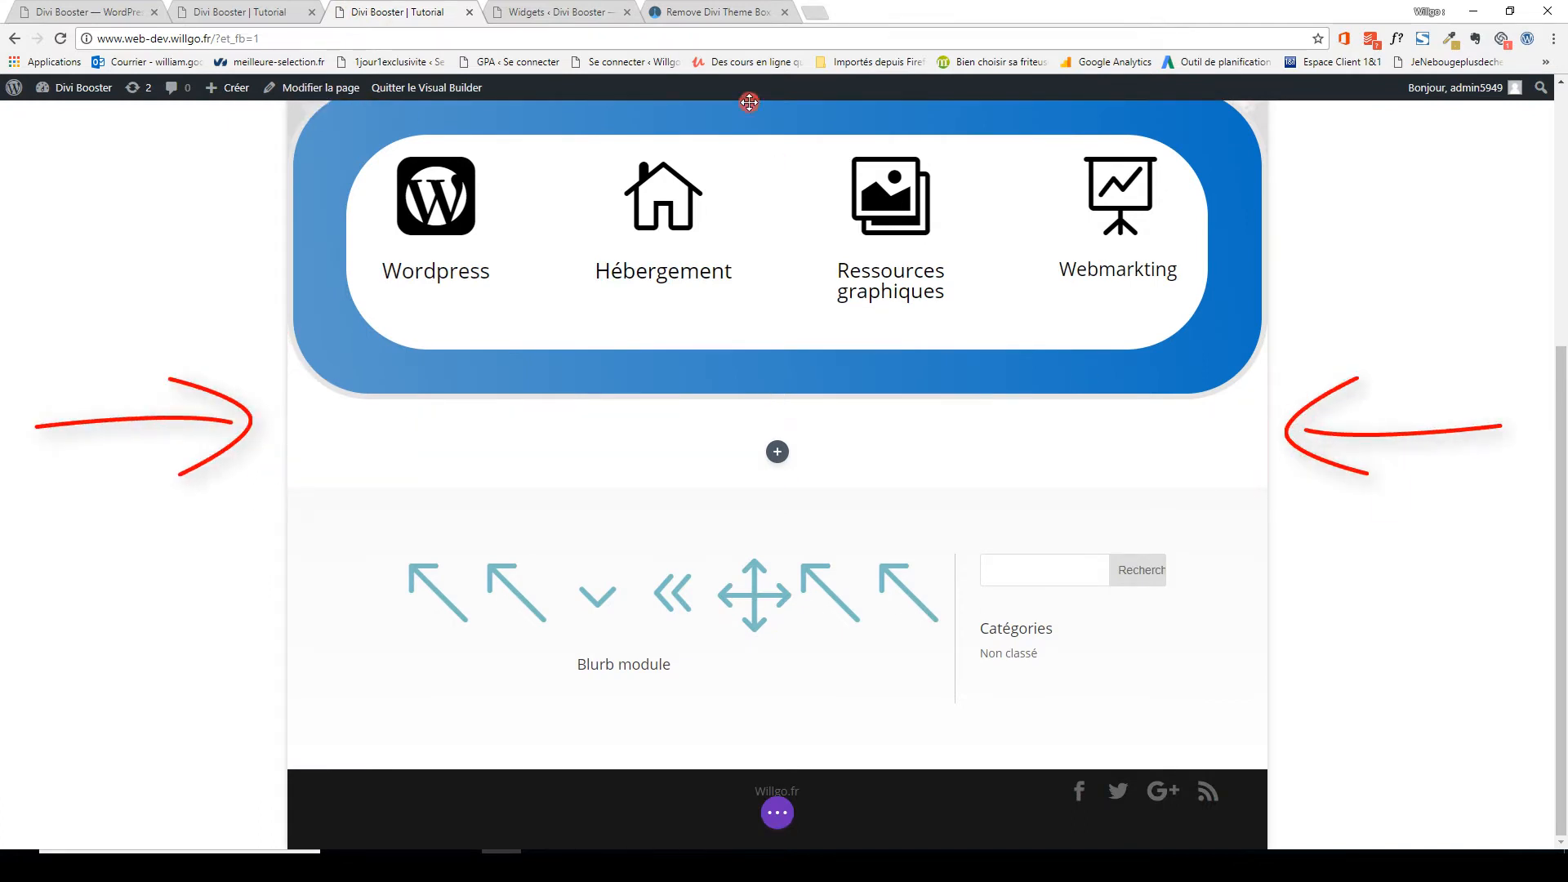
click(256, 6)
scroll(269, 531, down, 1)
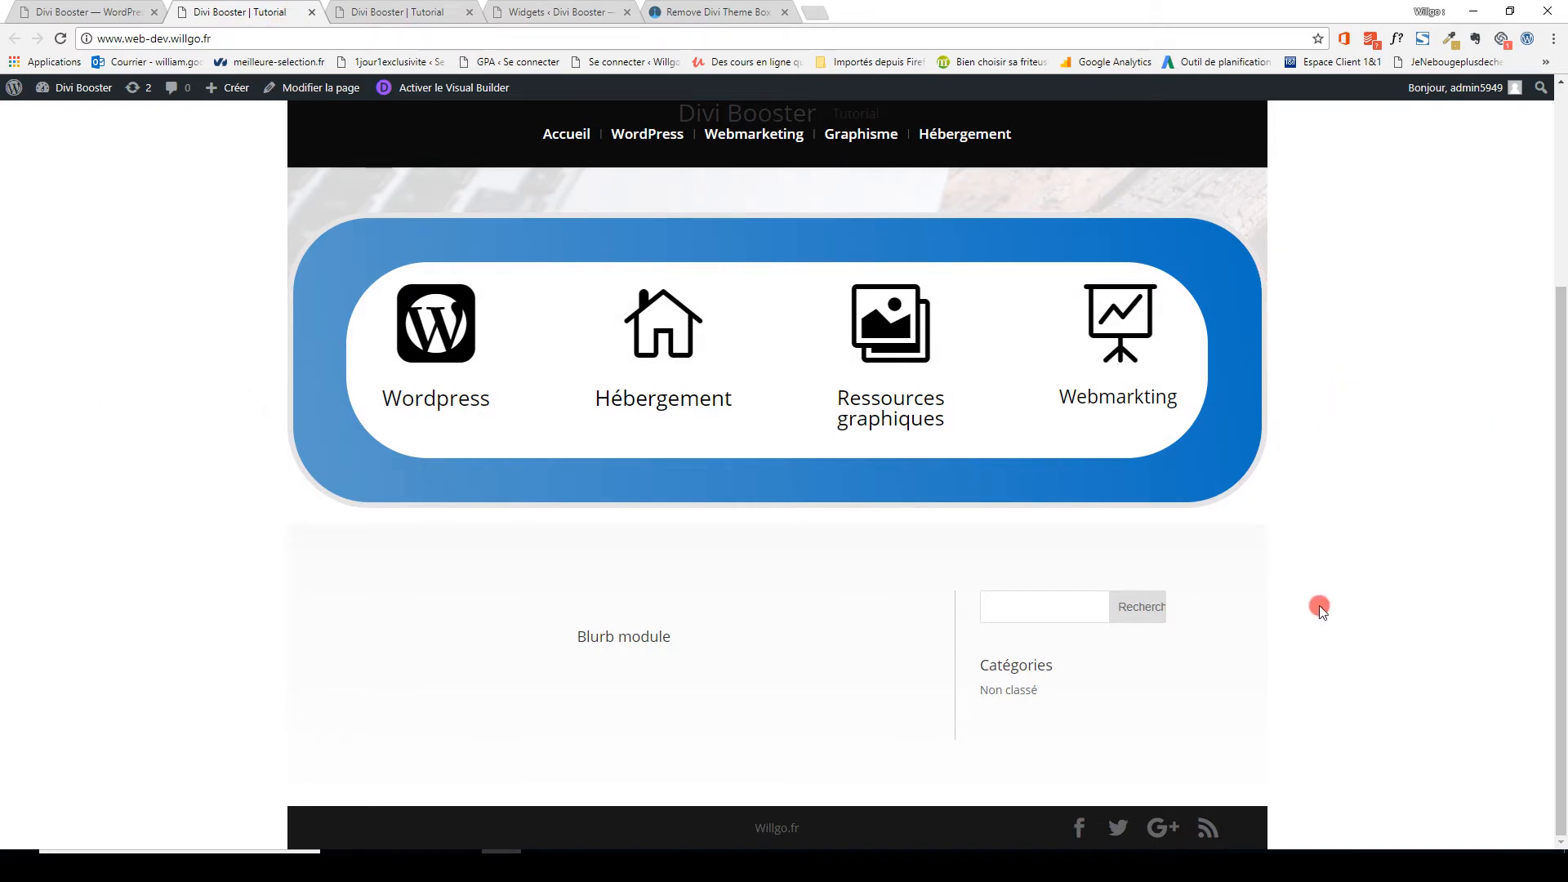
scroll(262, 528, up, 3)
Back in Divi Booster, review the Links and Site Speed options, collapse Site-wide Settings and expand the Header settings.
click(77, 8)
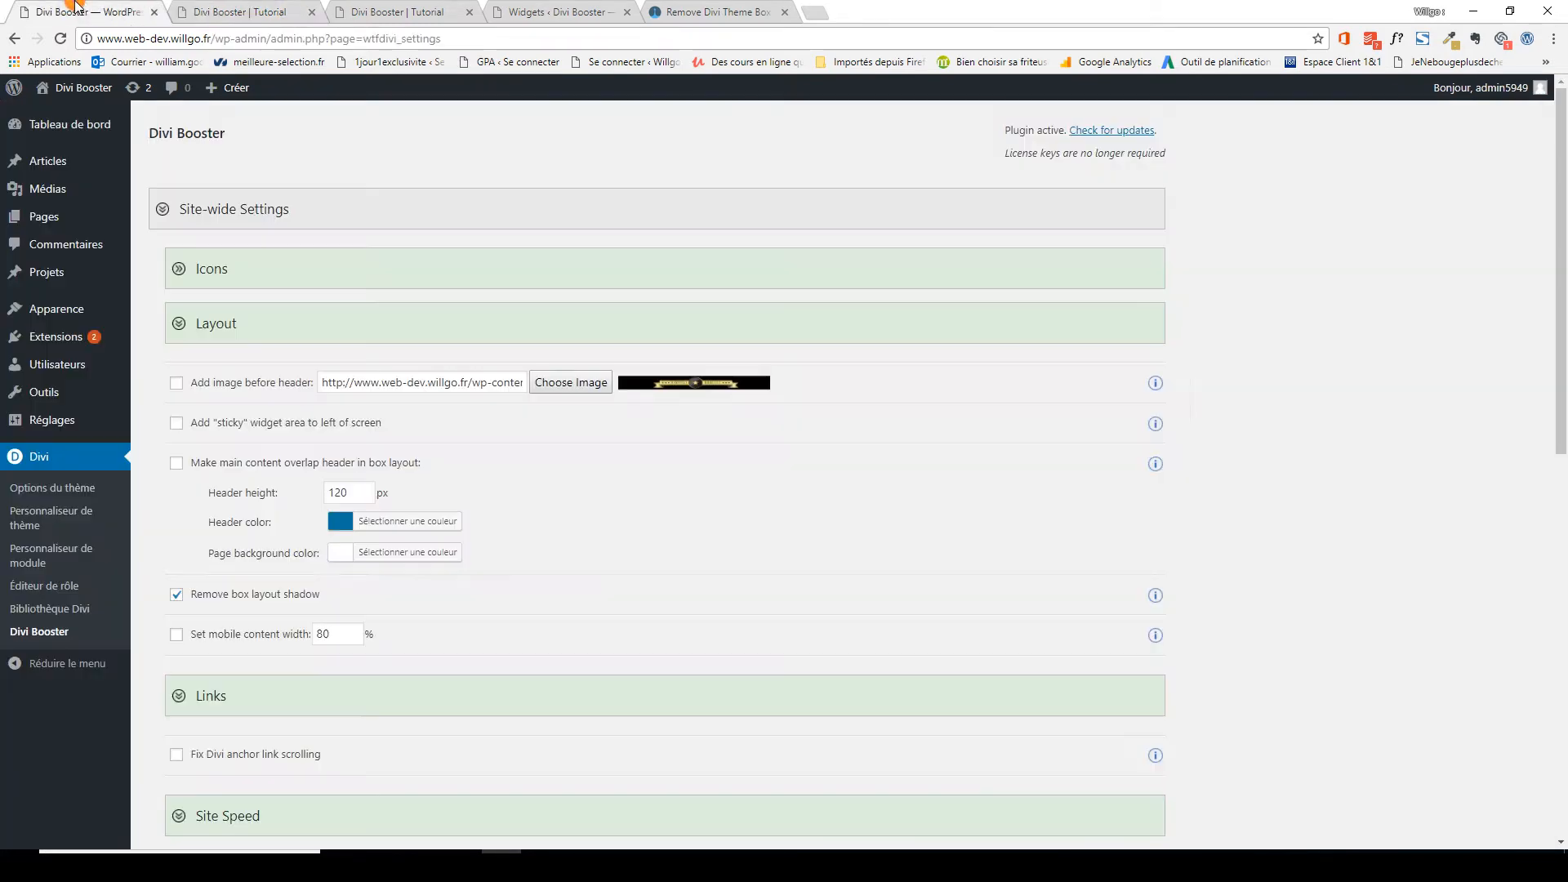
scroll(189, 374, down, 3)
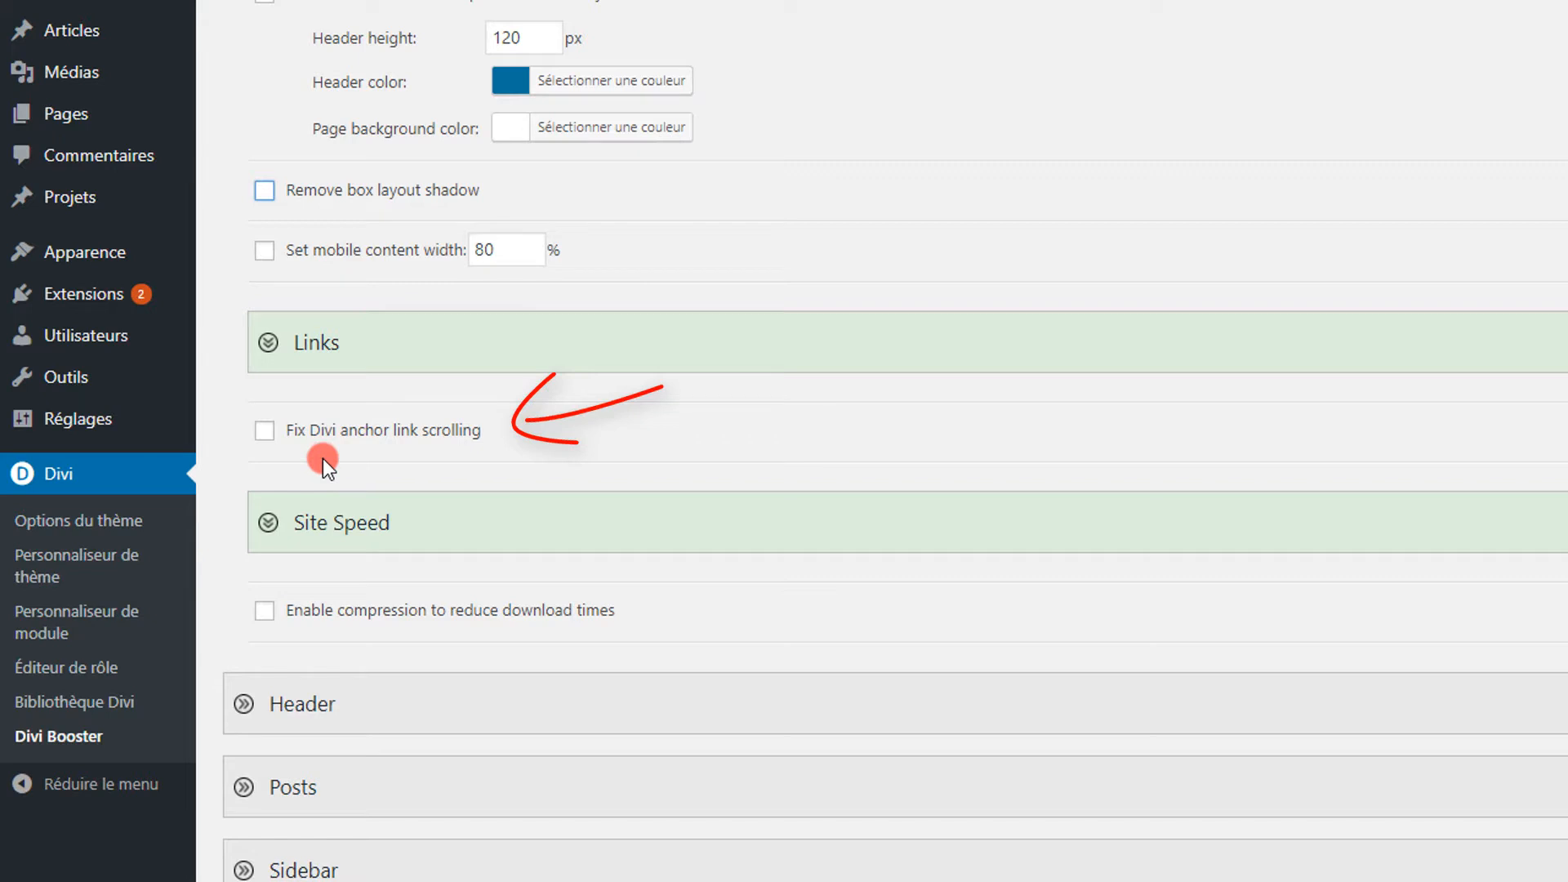
scroll(359, 490, down, 3)
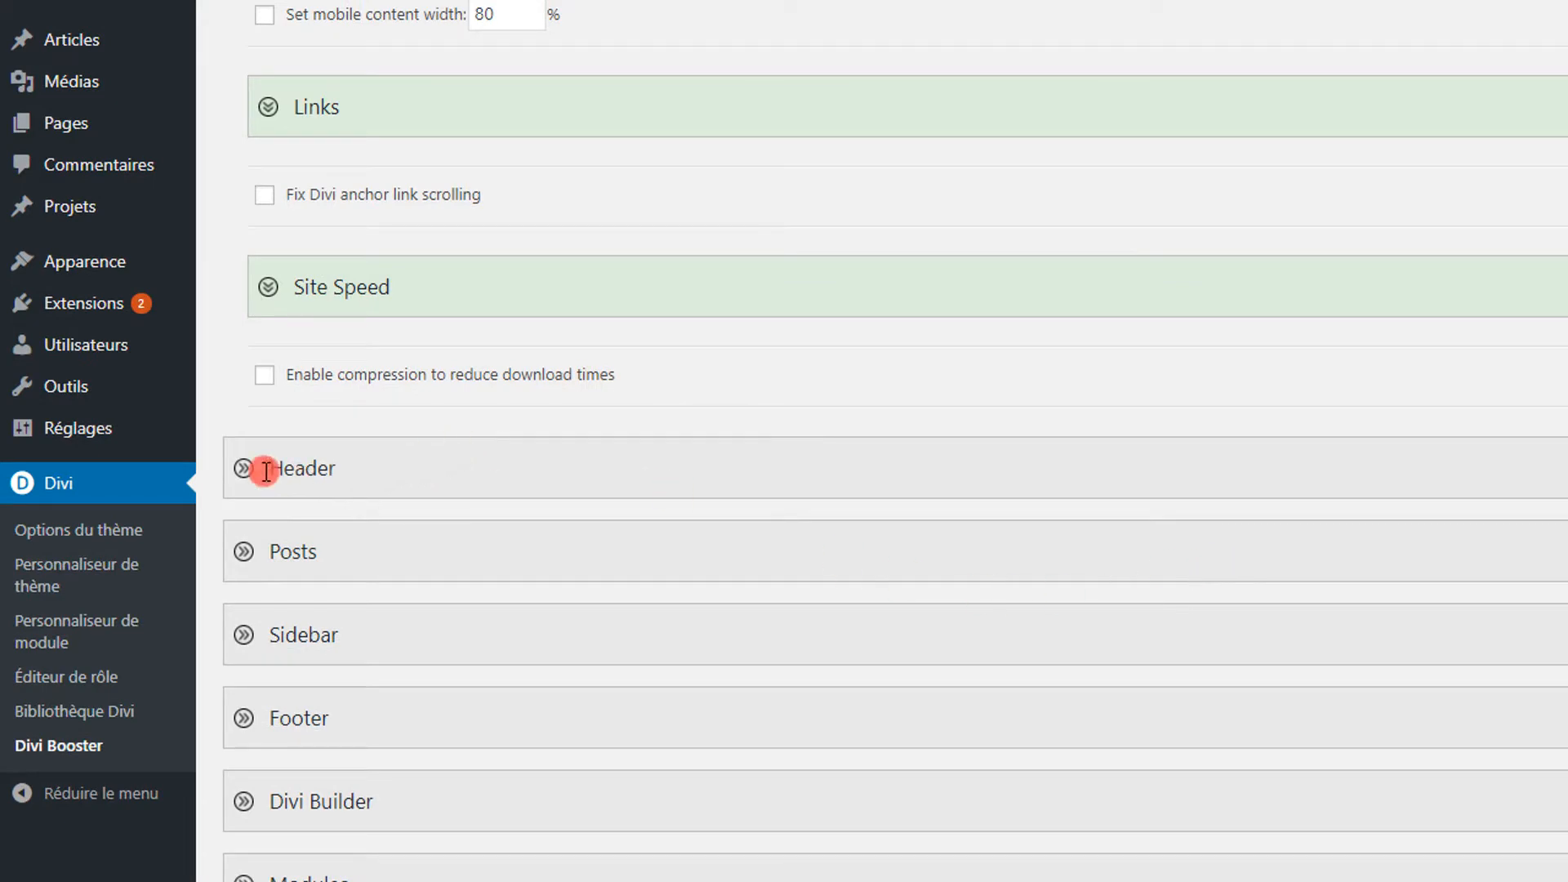
scroll(276, 440, up, 8)
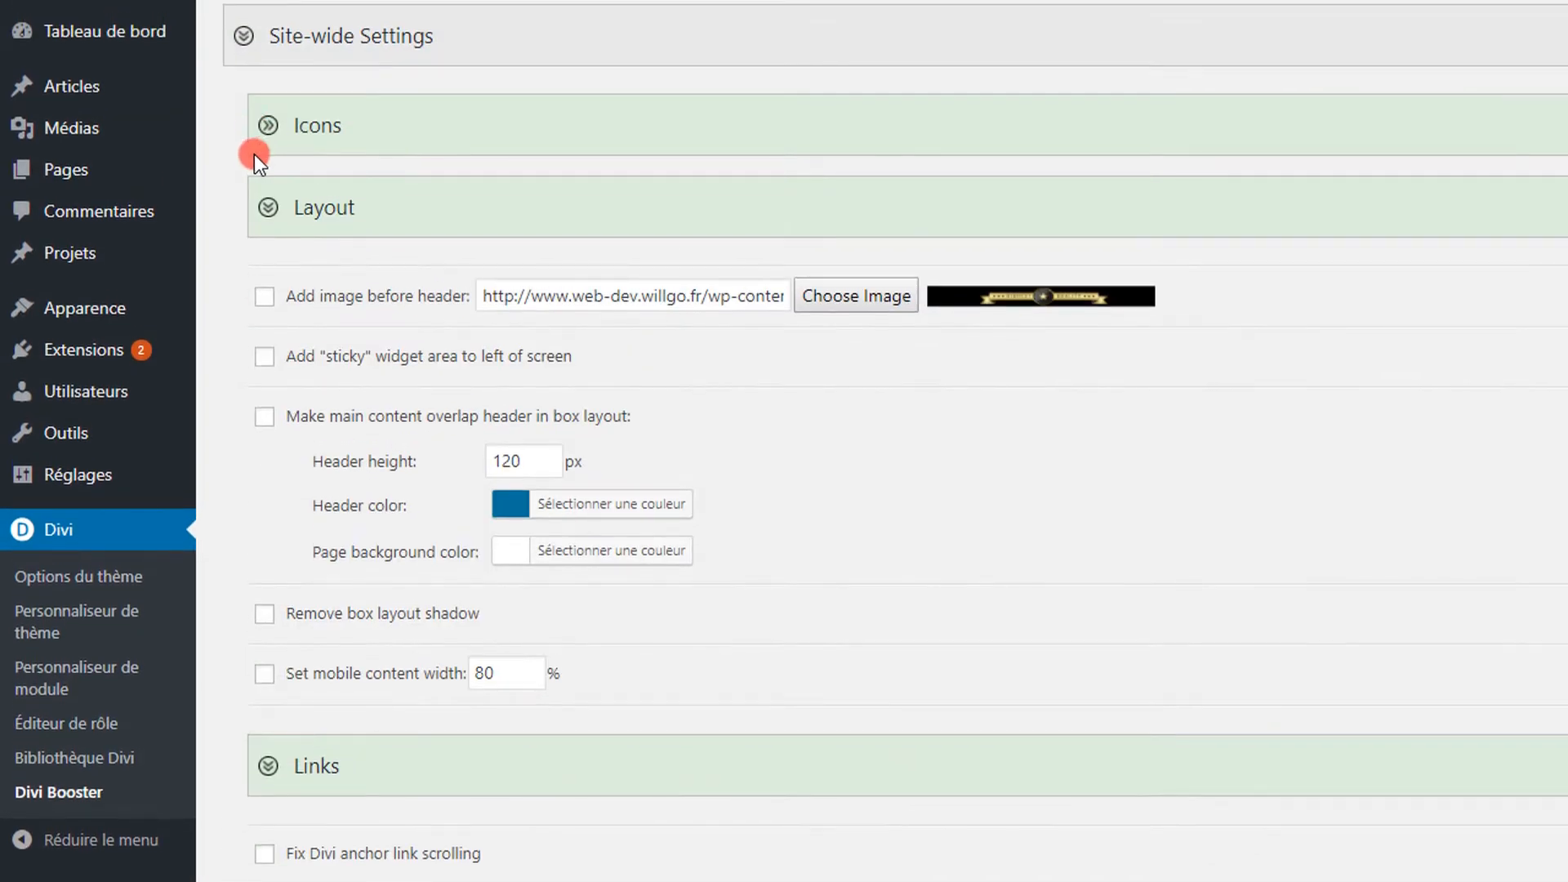
click(243, 36)
click(243, 119)
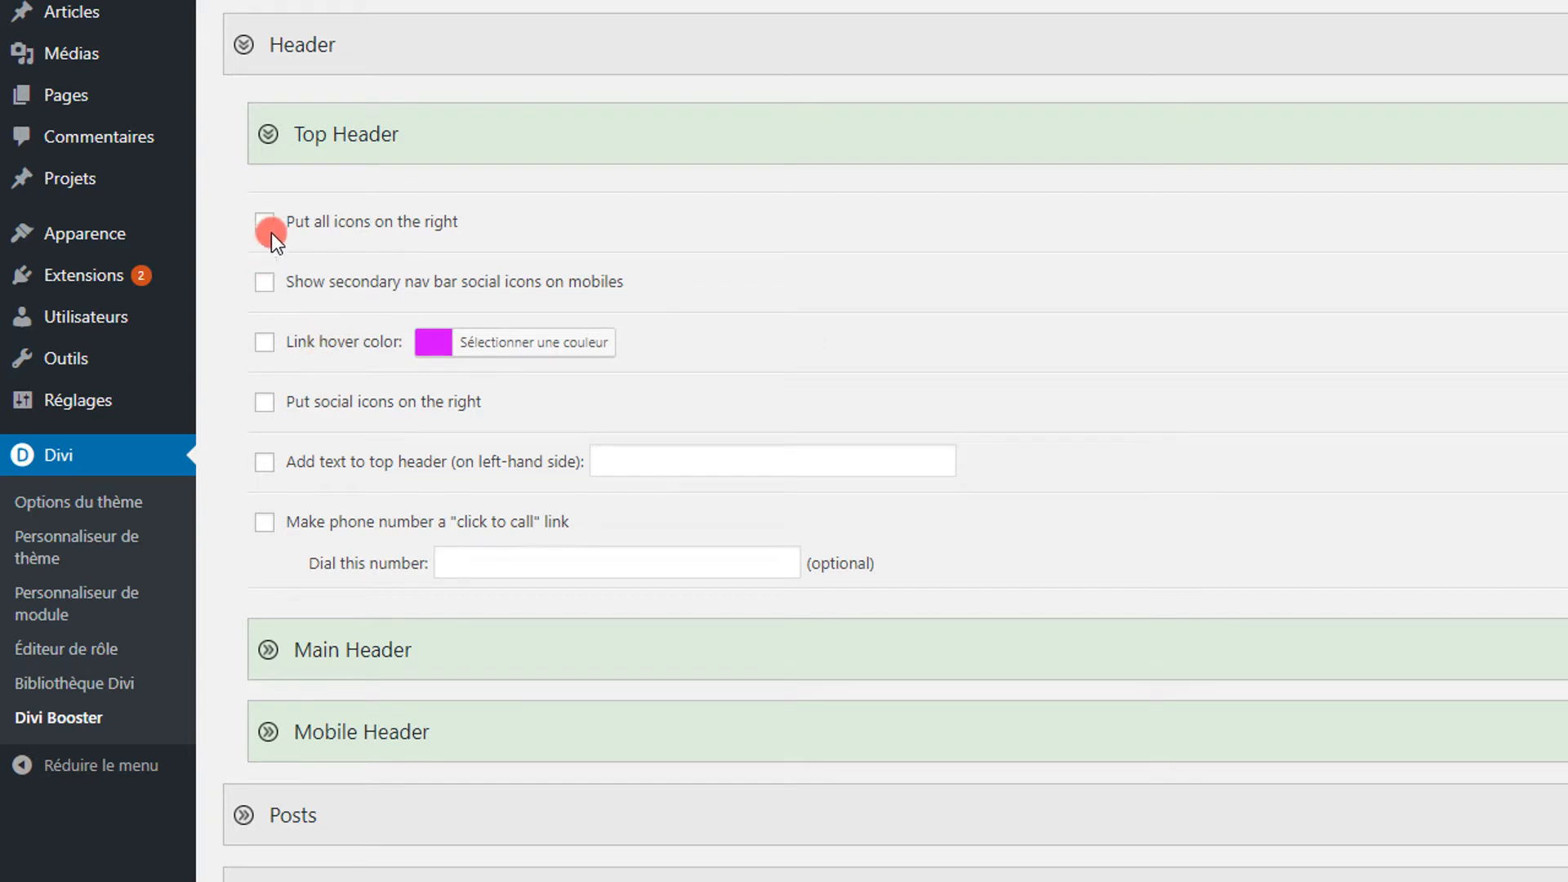
Enable "Put all icons on the right", "Show secondary nav bar social icons on mobiles" and "Link hover color" for the Top Header, save and view the homepage.
click(264, 279)
scroll(305, 346, down, 9)
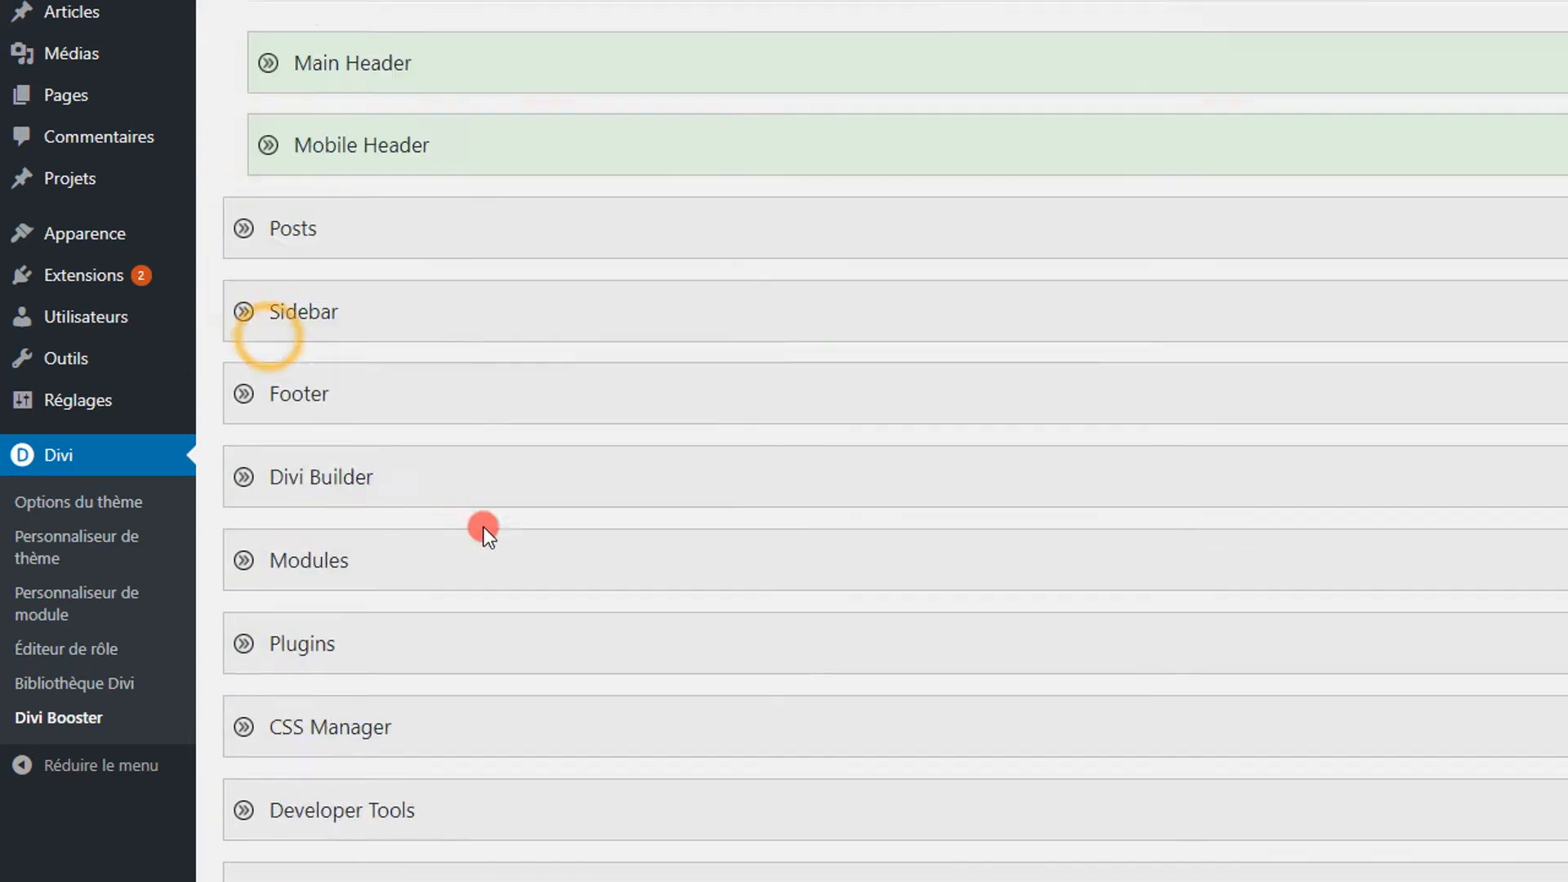
click(384, 802)
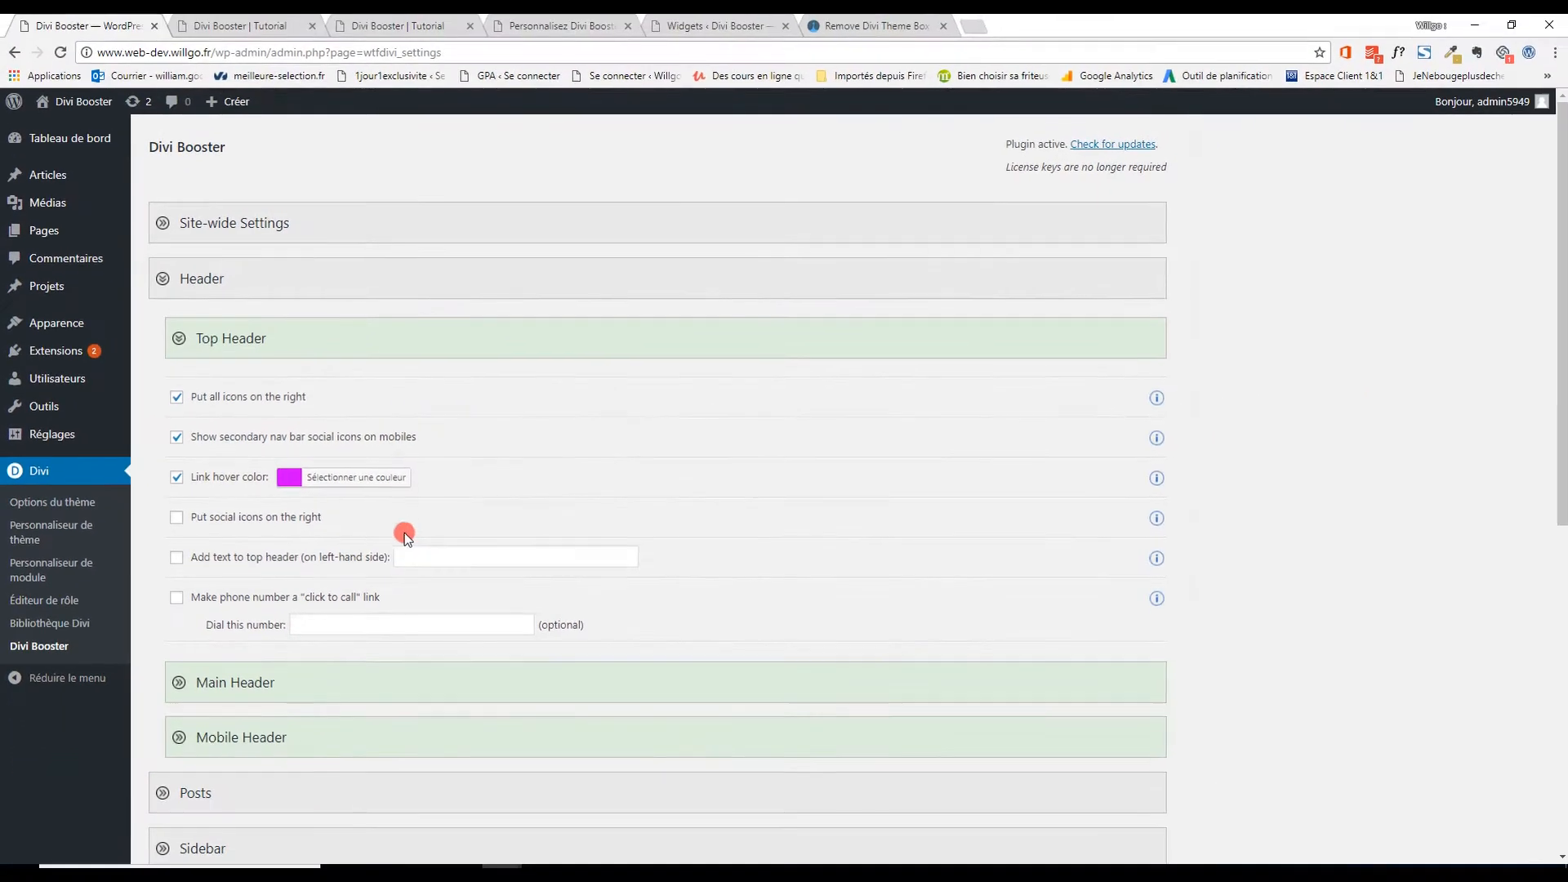
click(251, 18)
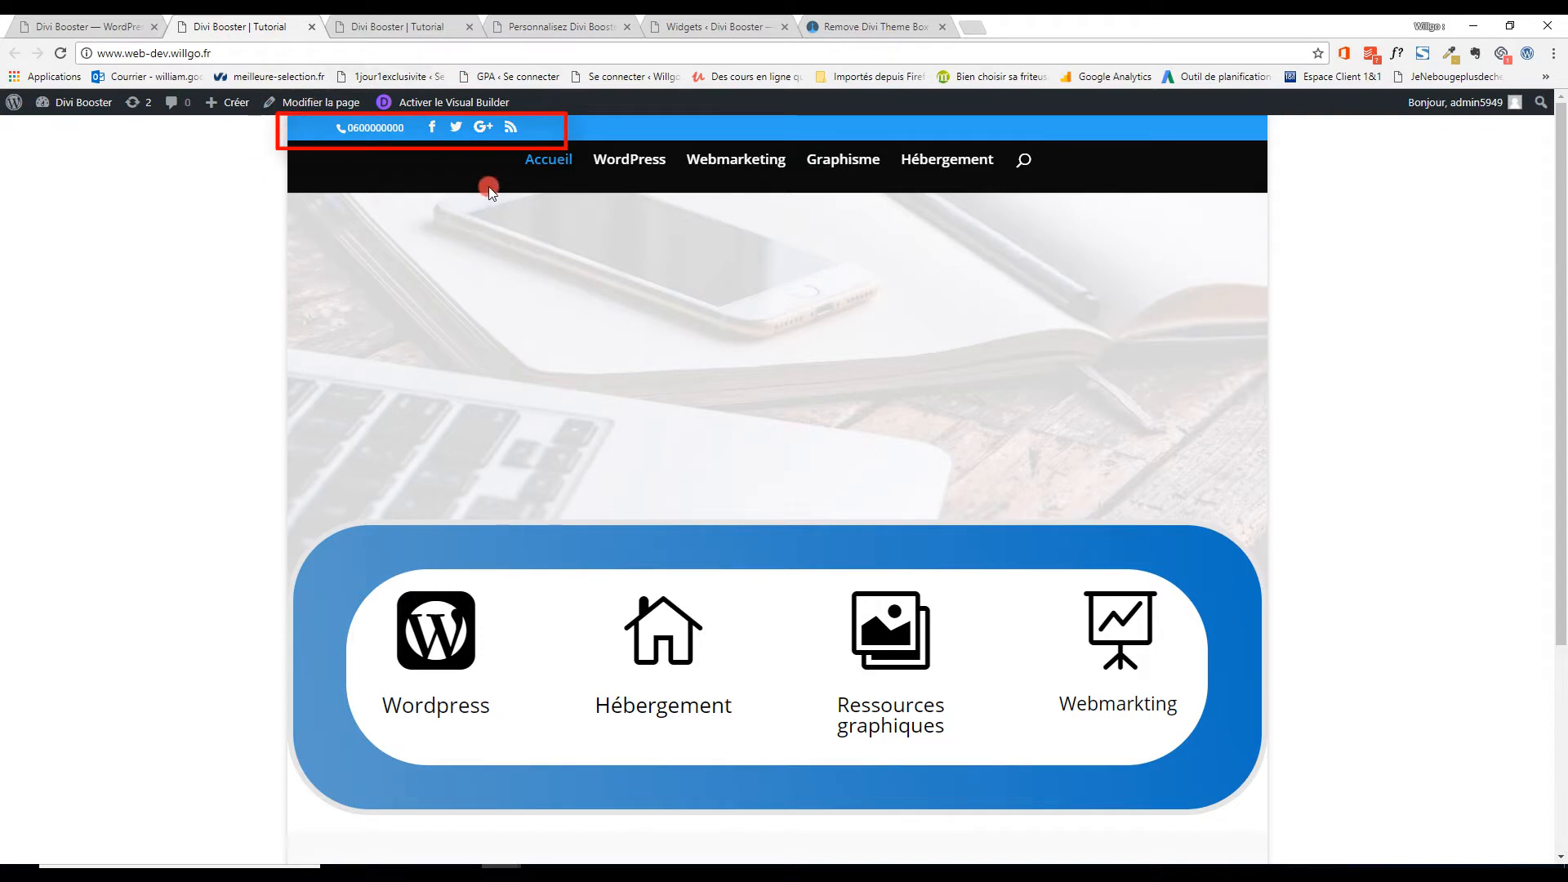
Reload the homepage at full width and in the narrow mobile-width window to check the top header icons.
click(56, 56)
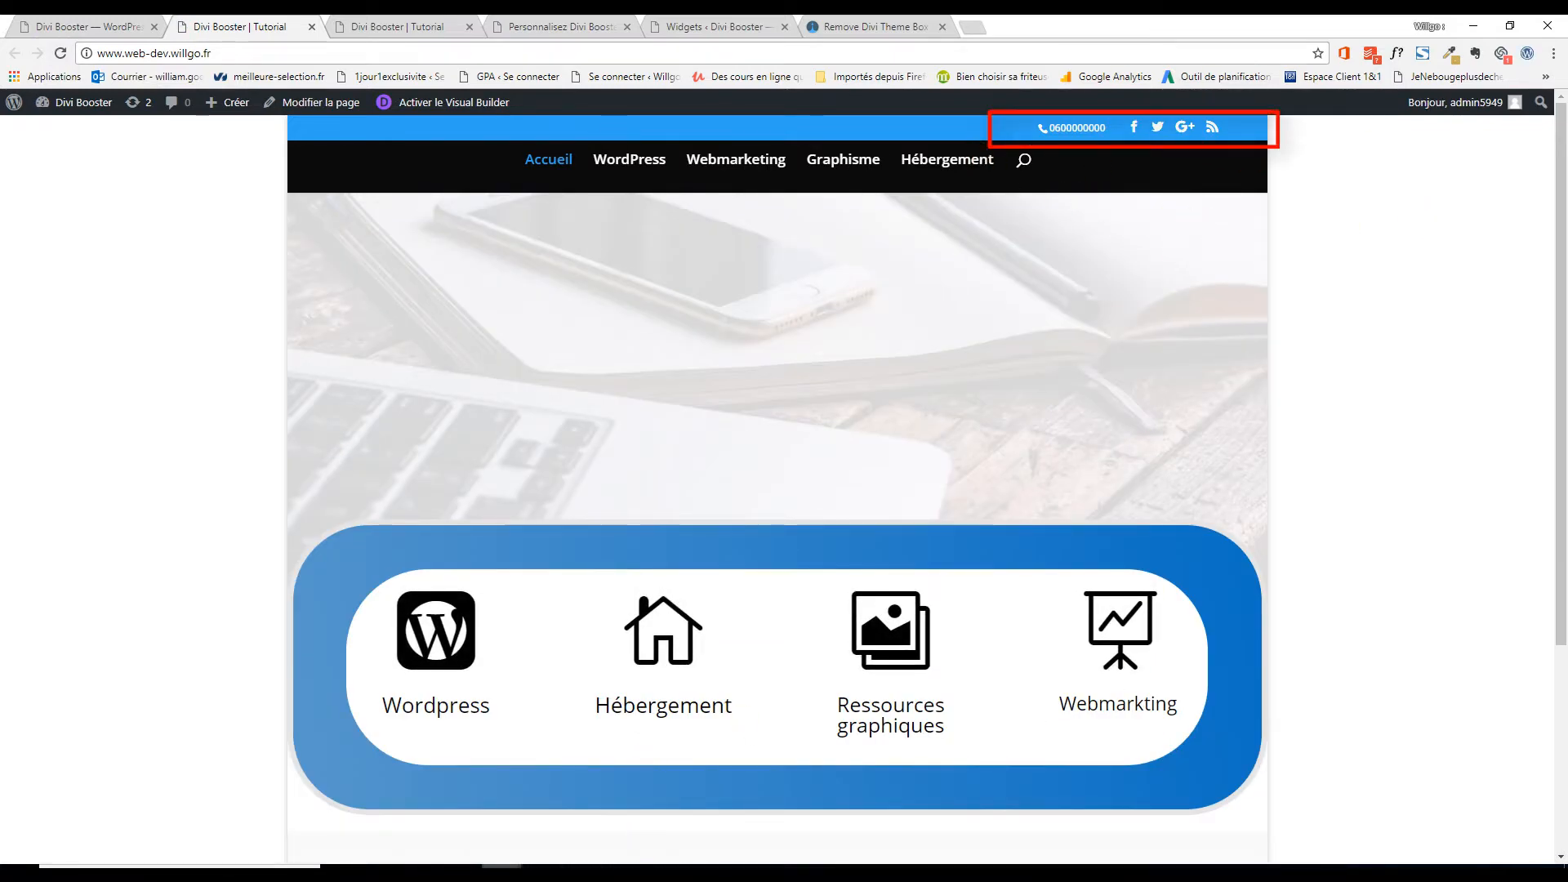
click(498, 872)
click(582, 830)
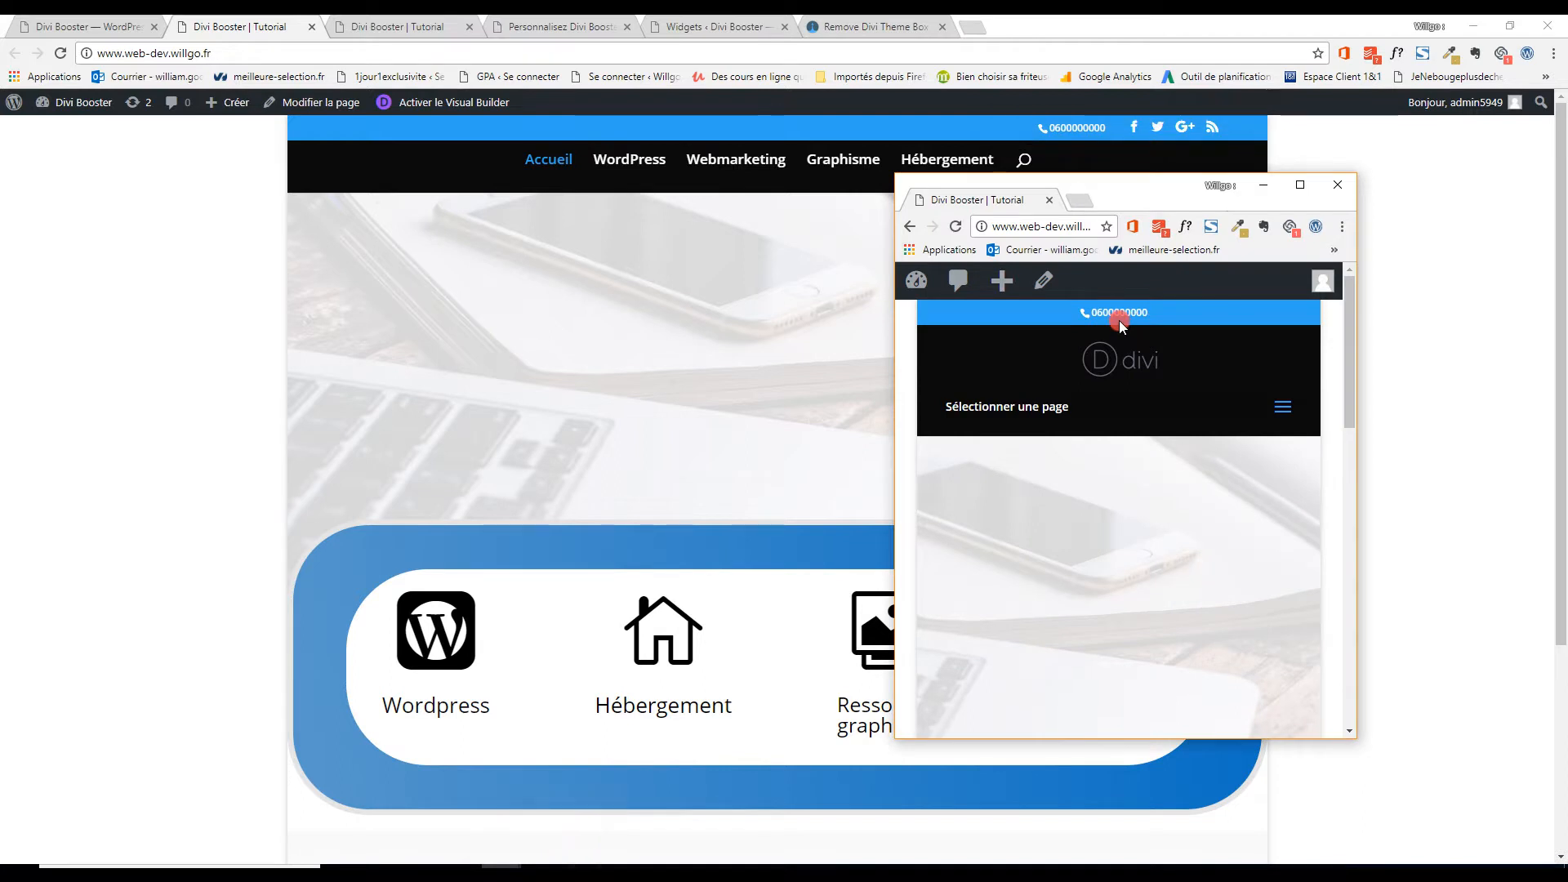
click(958, 226)
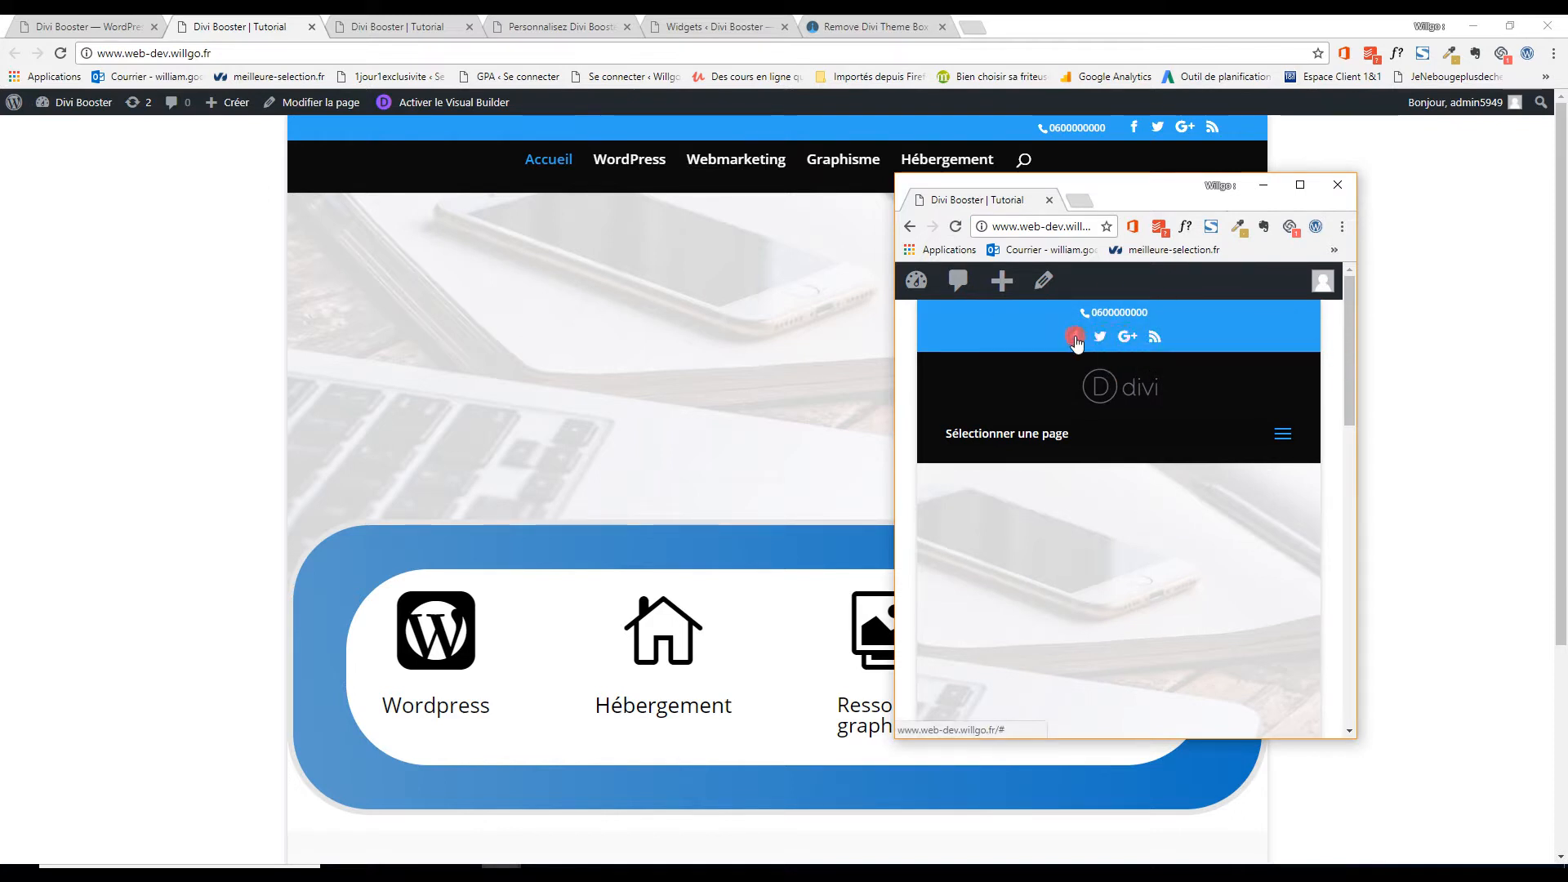
click(1454, 221)
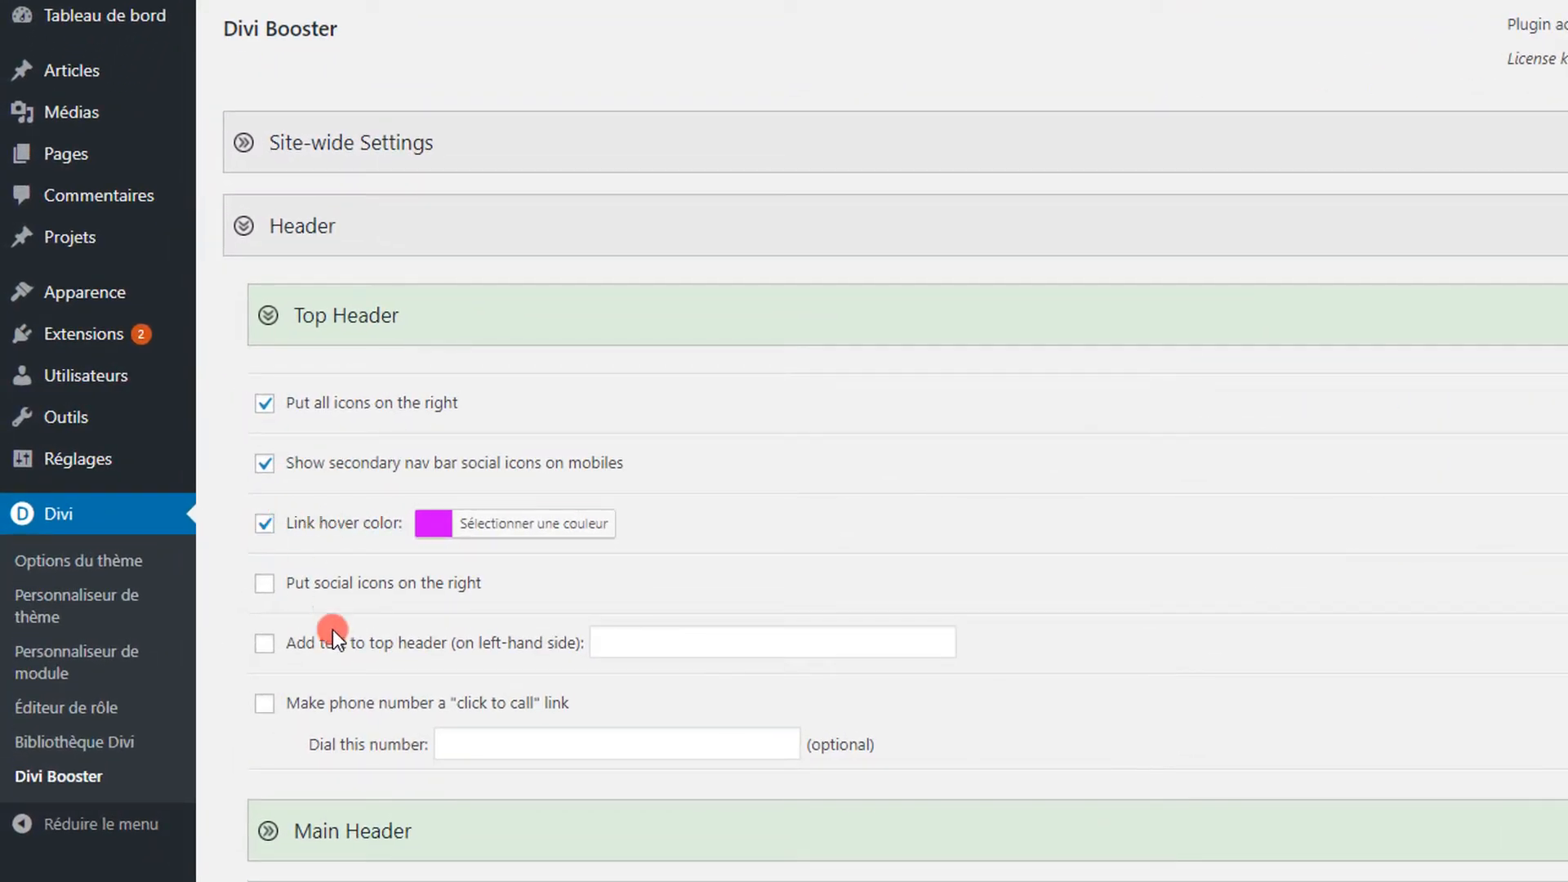
Disable "Put all icons on the right", enable "Put social icons on the right", save and reload the homepage.
click(264, 401)
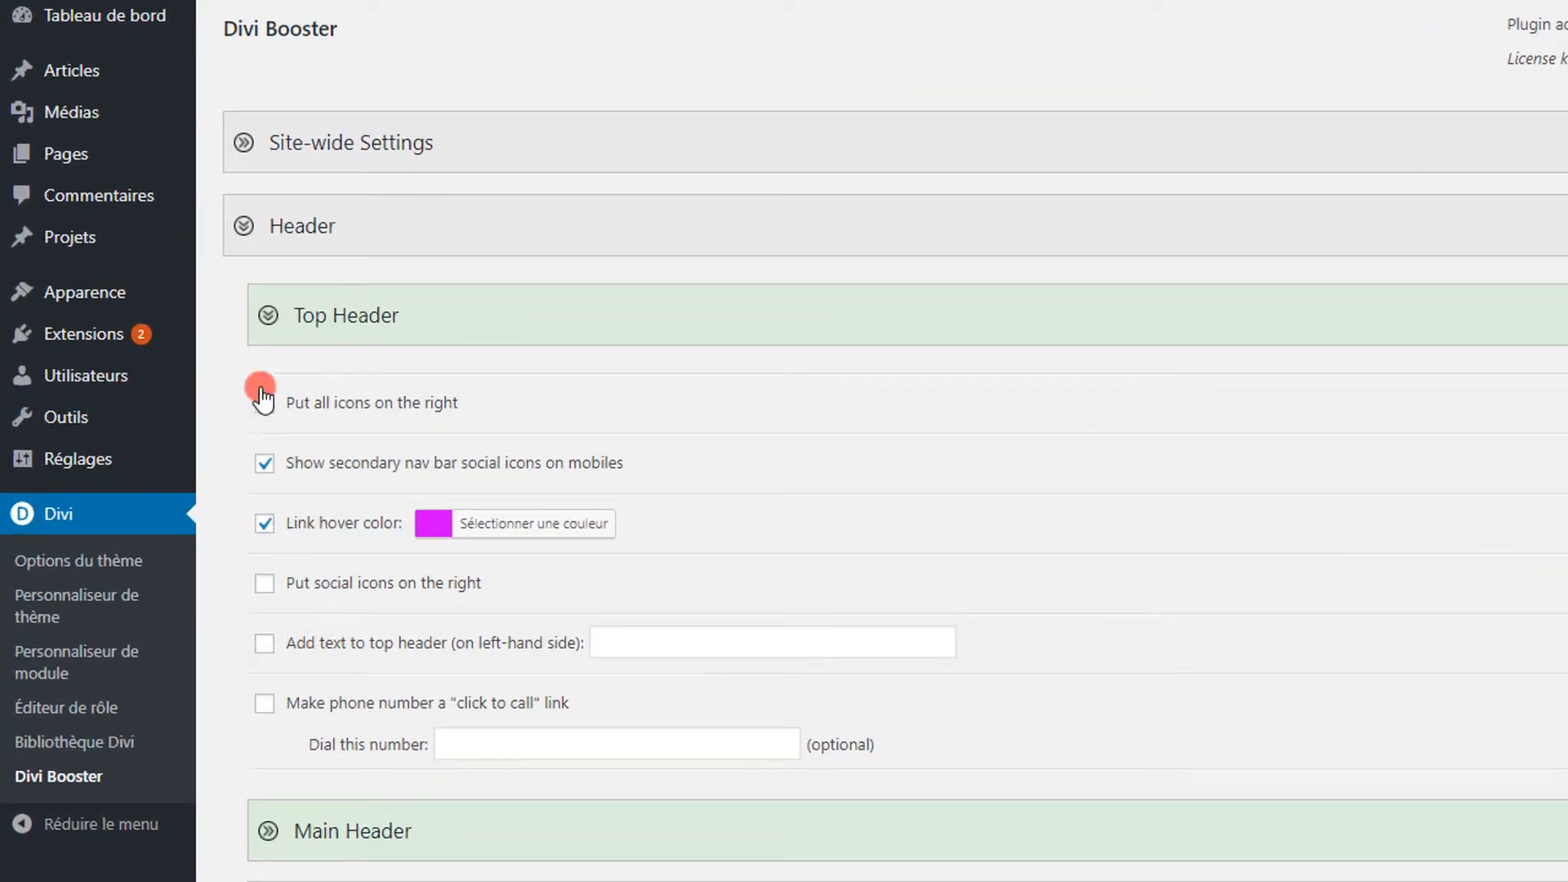
click(263, 591)
scroll(1031, 815, down, 10)
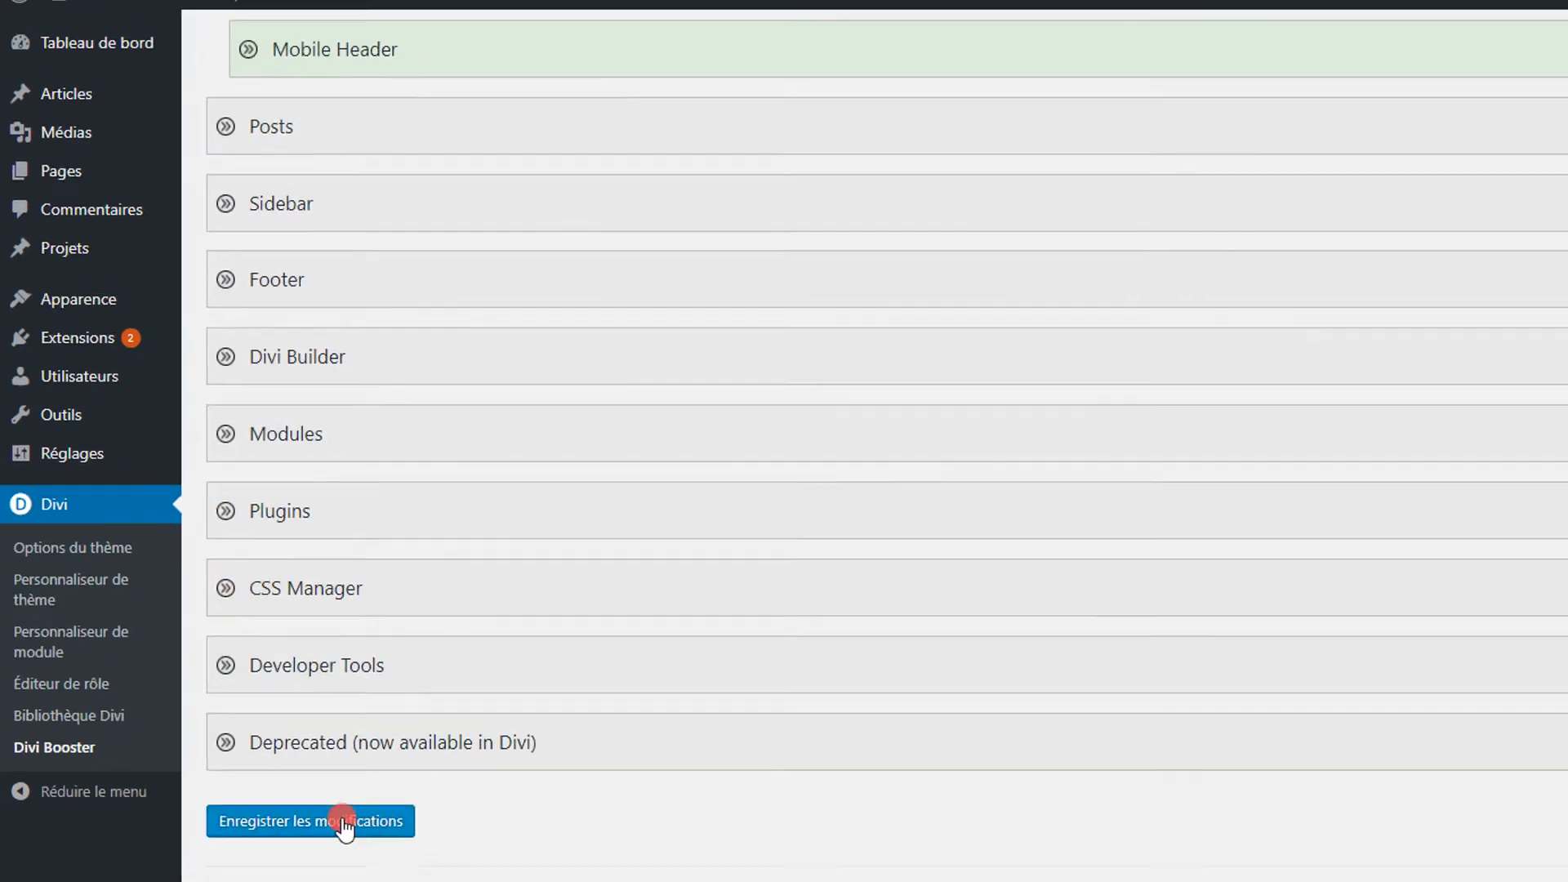
click(342, 819)
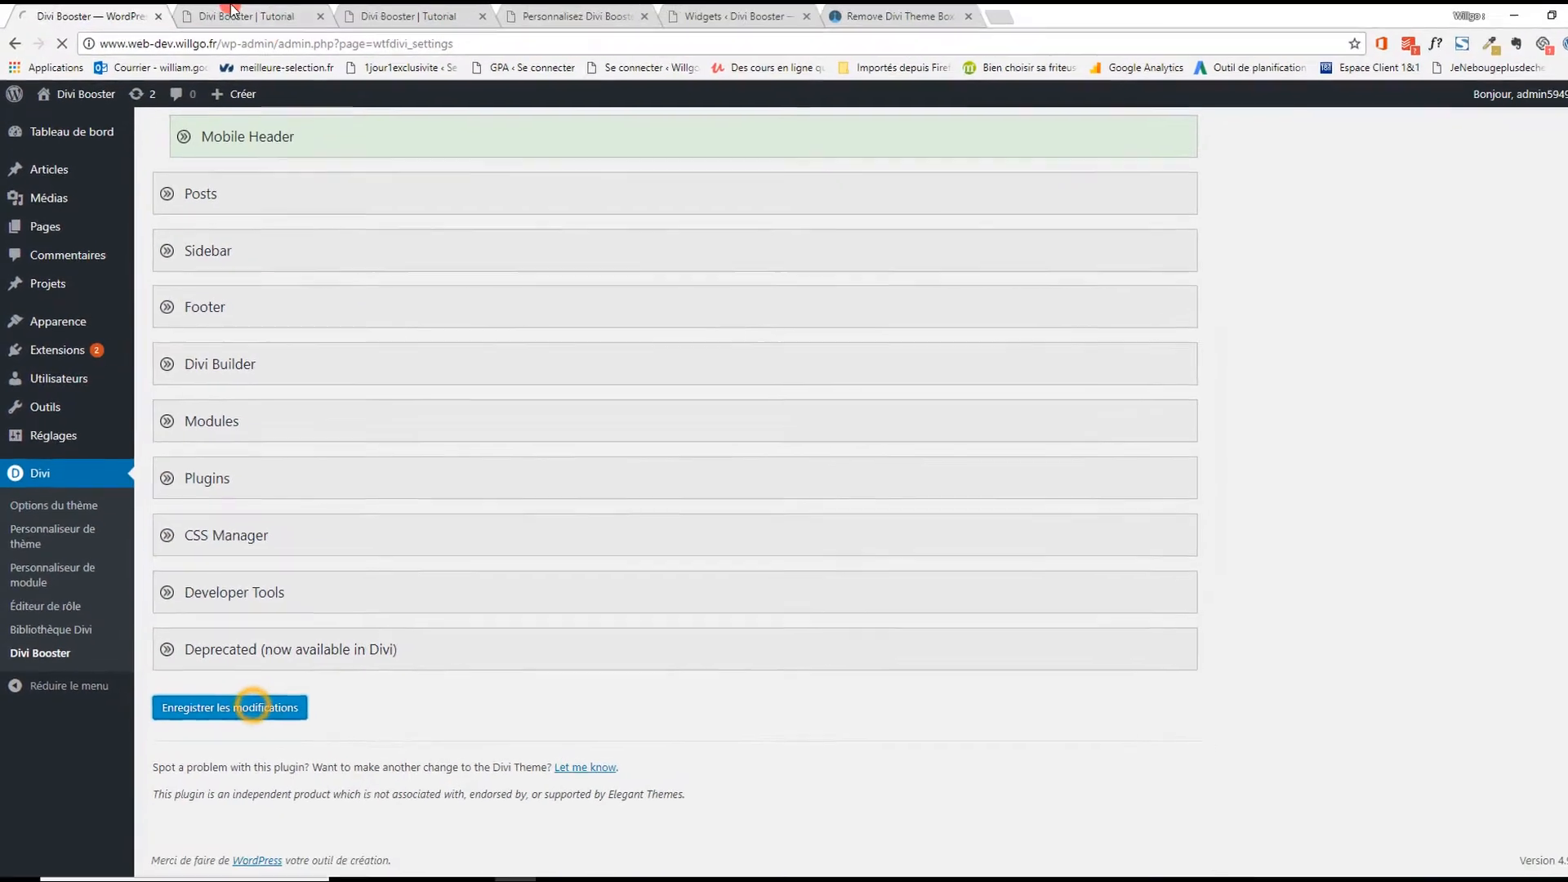
click(224, 22)
click(60, 54)
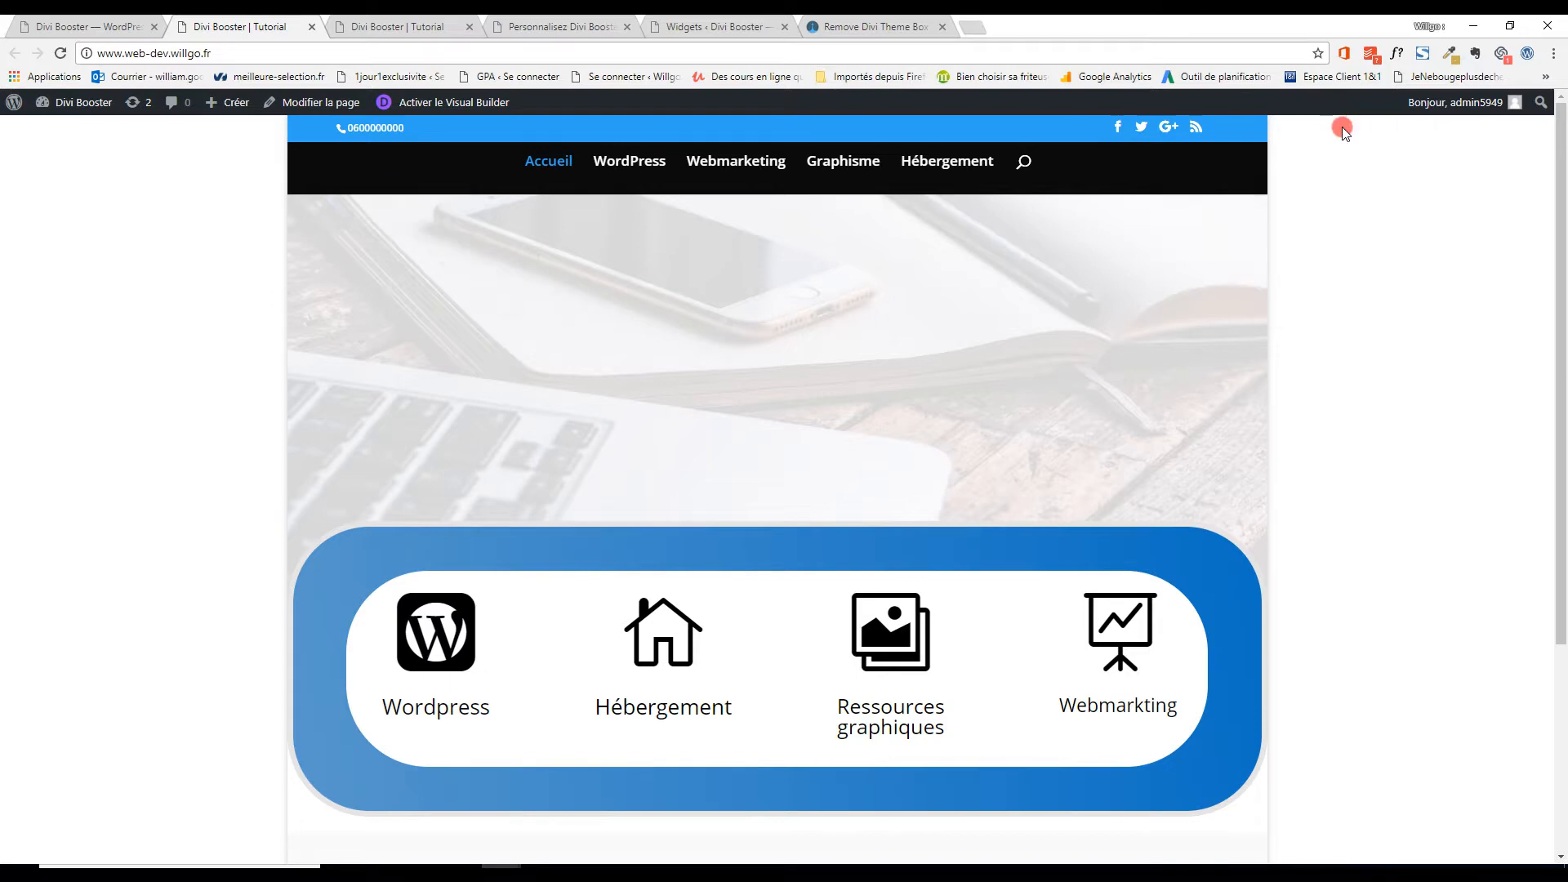
Back in Divi Booster, enable "Add text to top header (on left-hand side)" with the text "discount 10%".
click(49, 26)
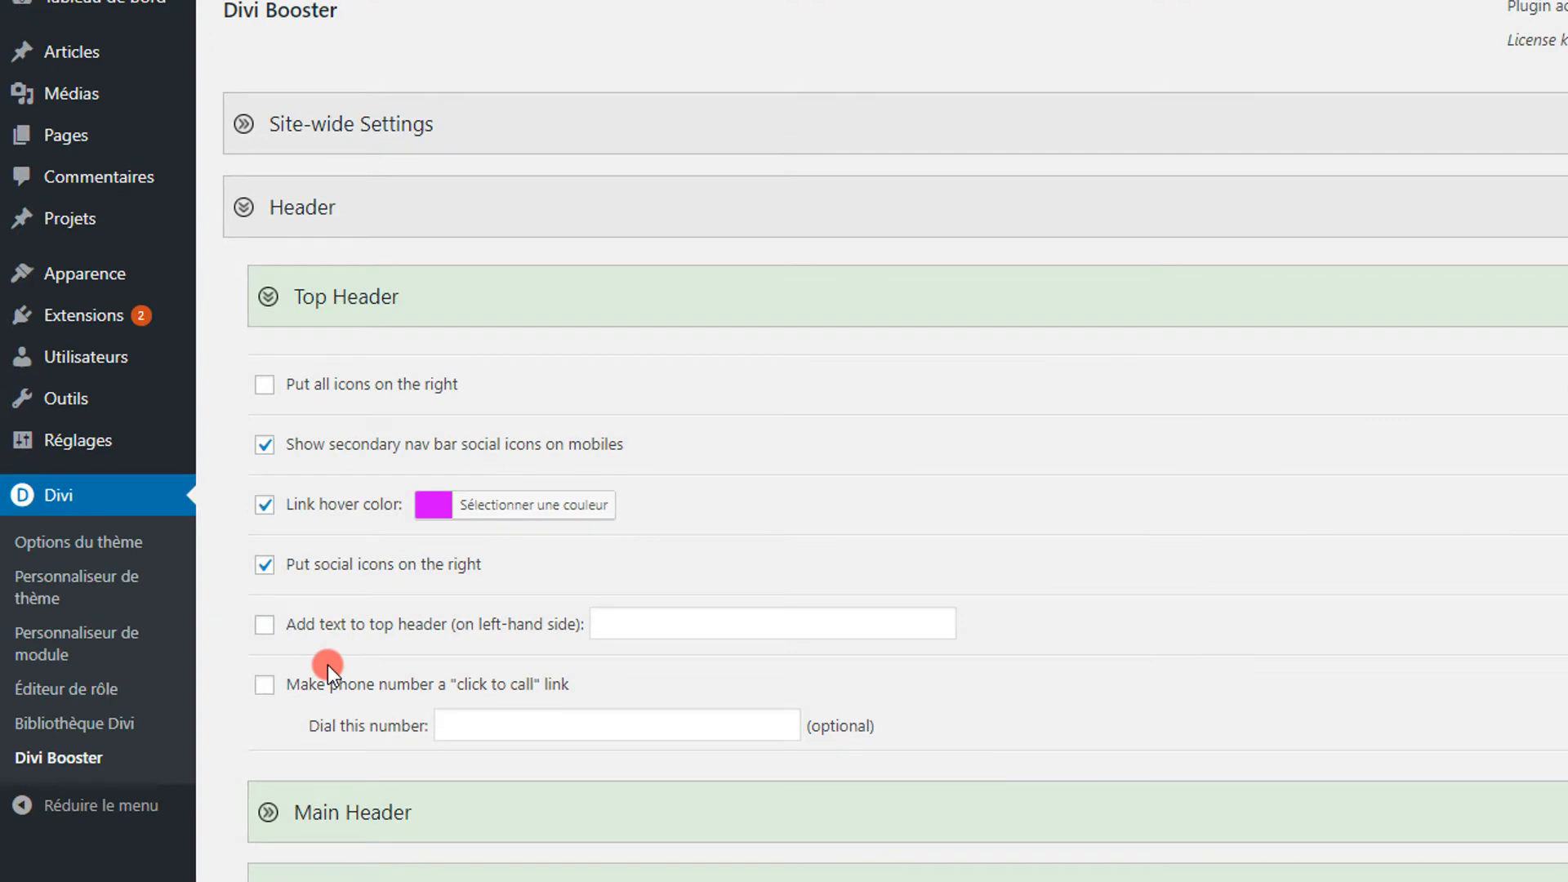
click(884, 631)
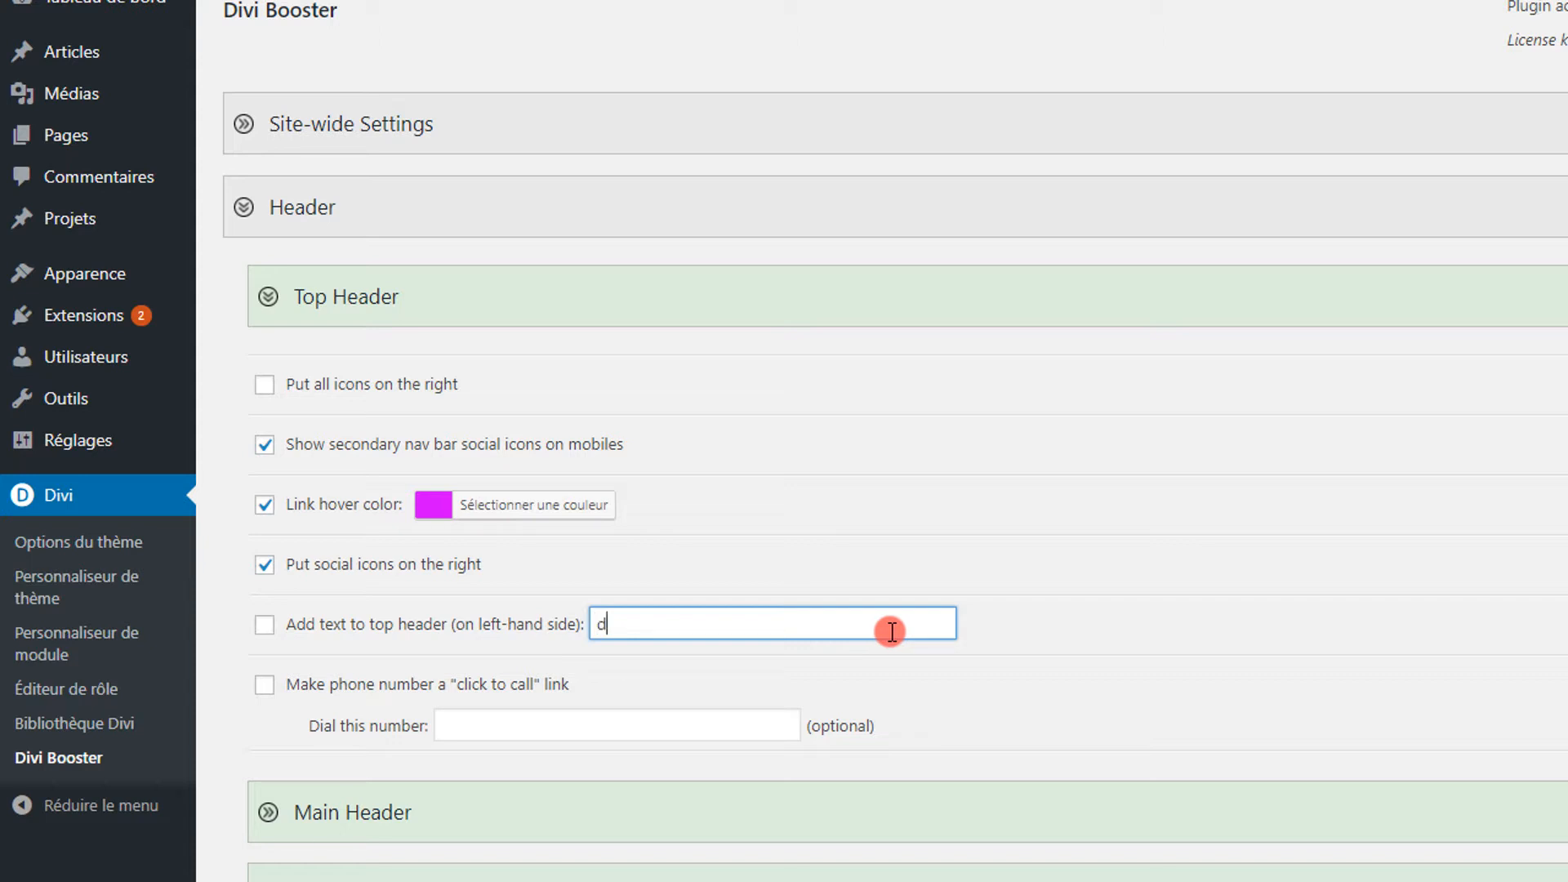
text(iscount 10%)
scroll(398, 770, down, 10)
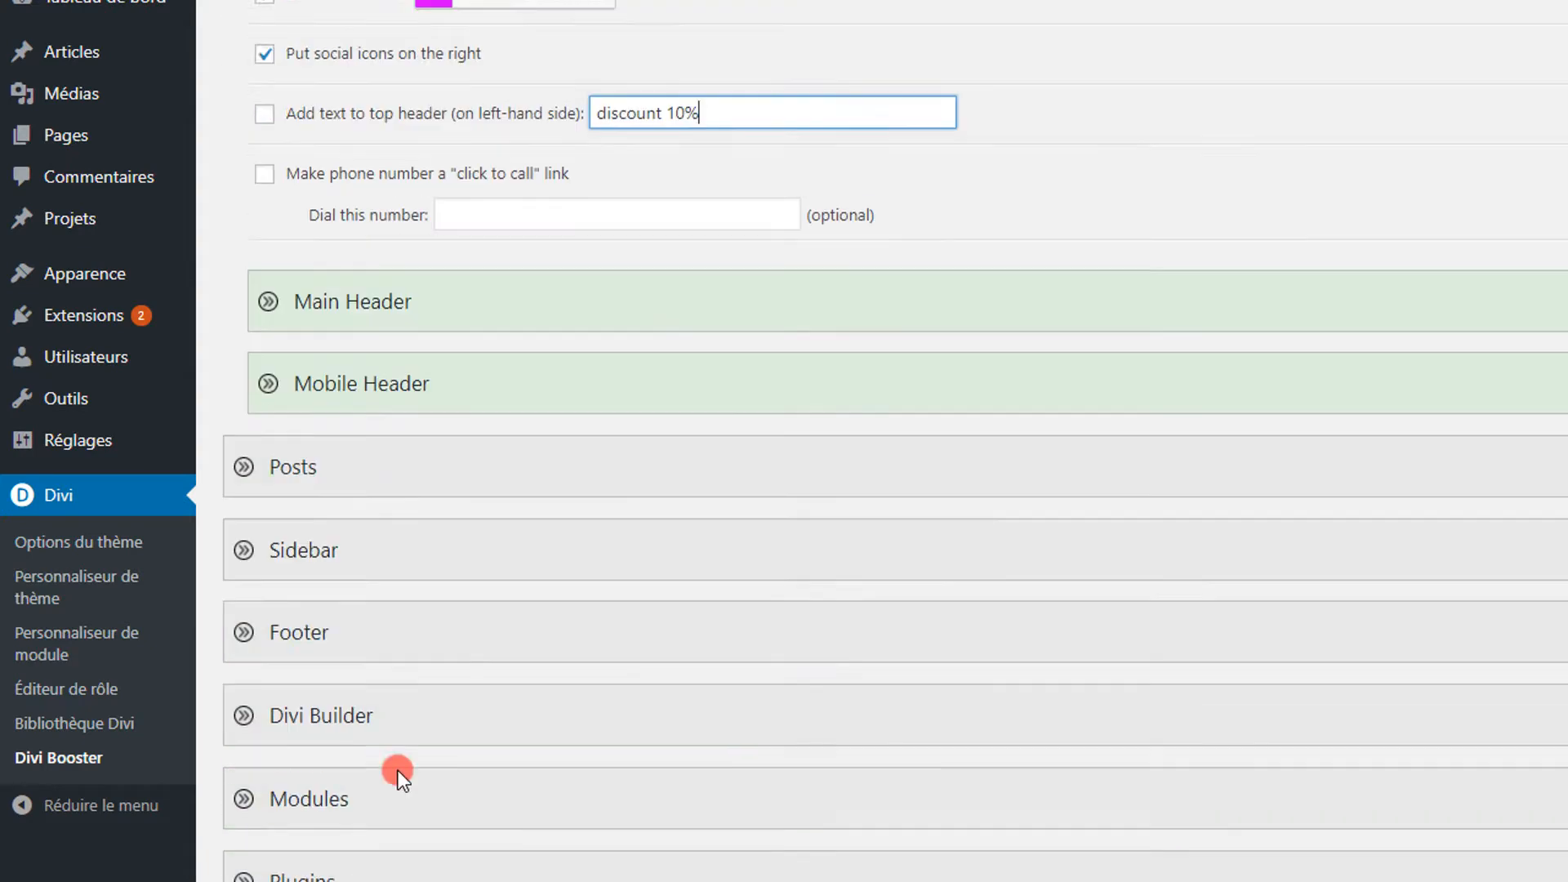
scroll(377, 535, up, 10)
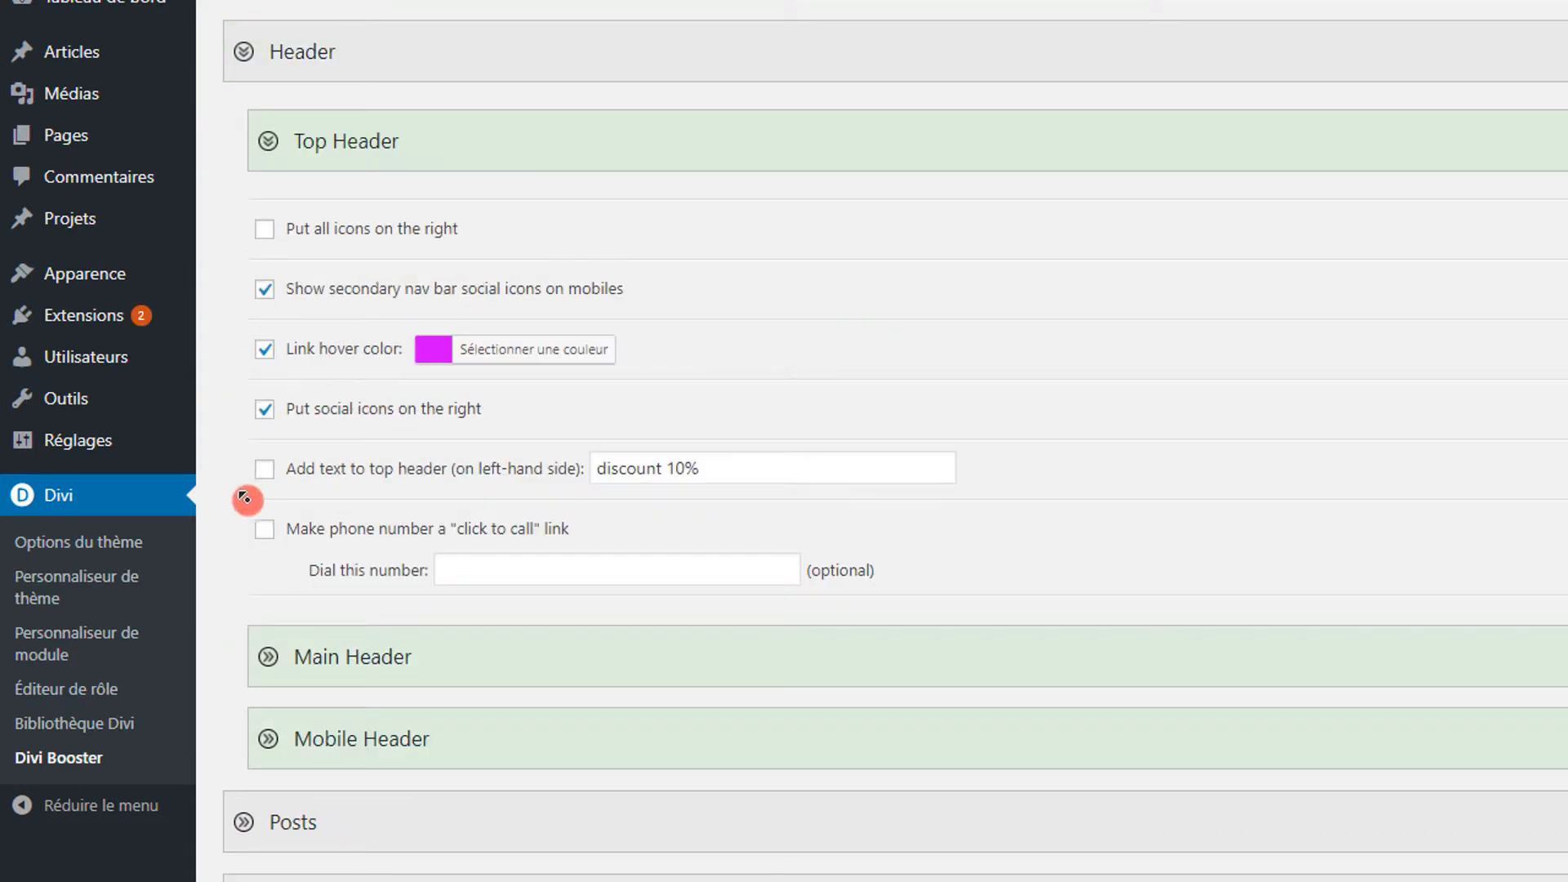
click(269, 472)
click(271, 476)
Enable "Make phone number a "click to call" link" and enter the phone number to dial.
click(511, 560)
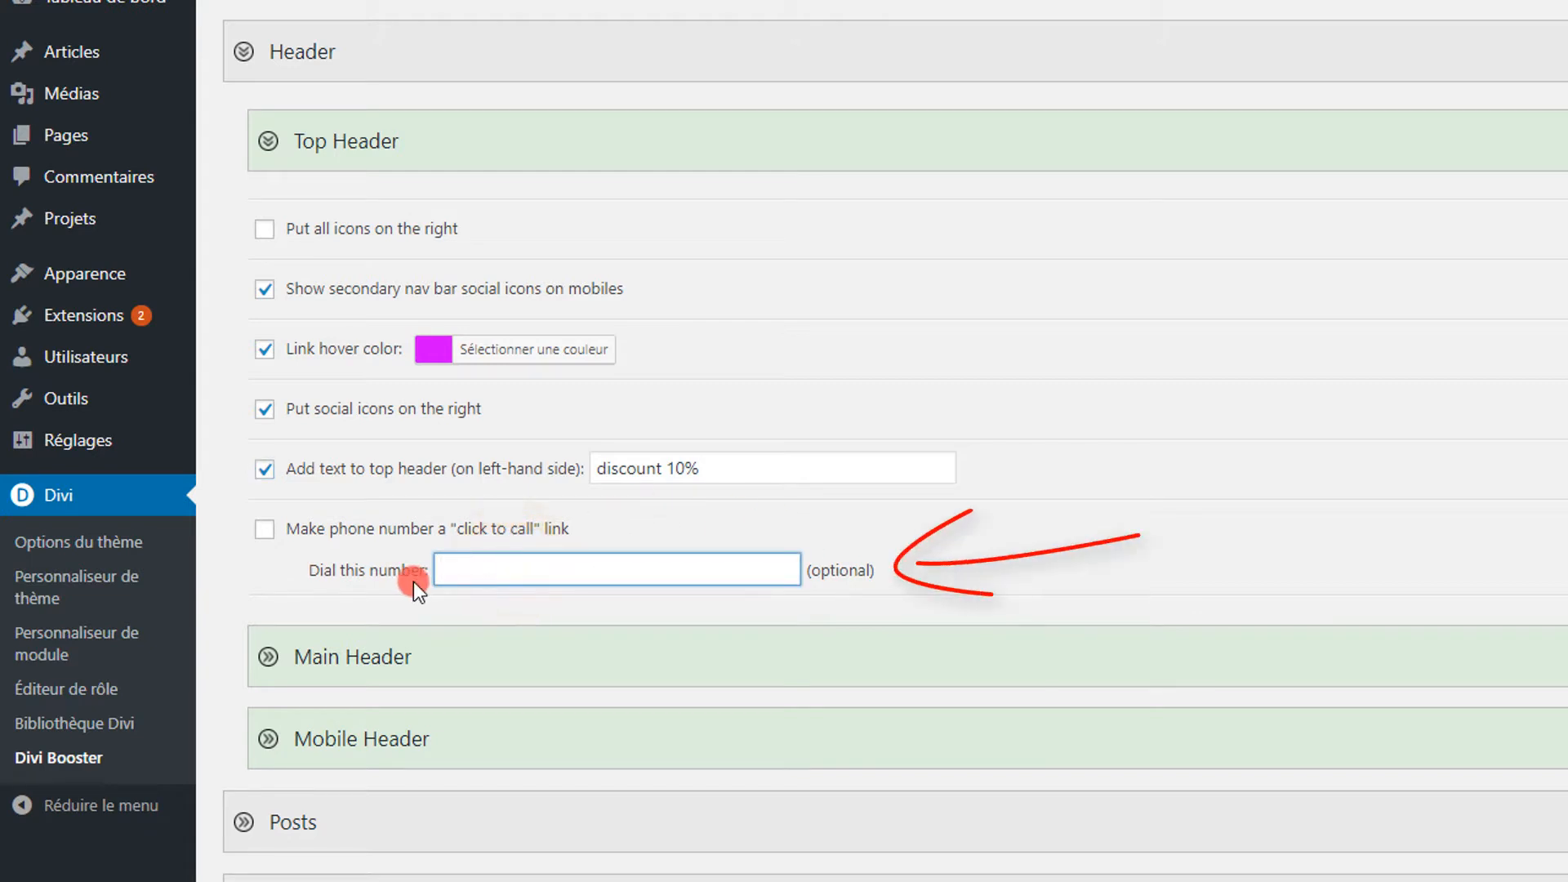
click(527, 574)
text(06000000)
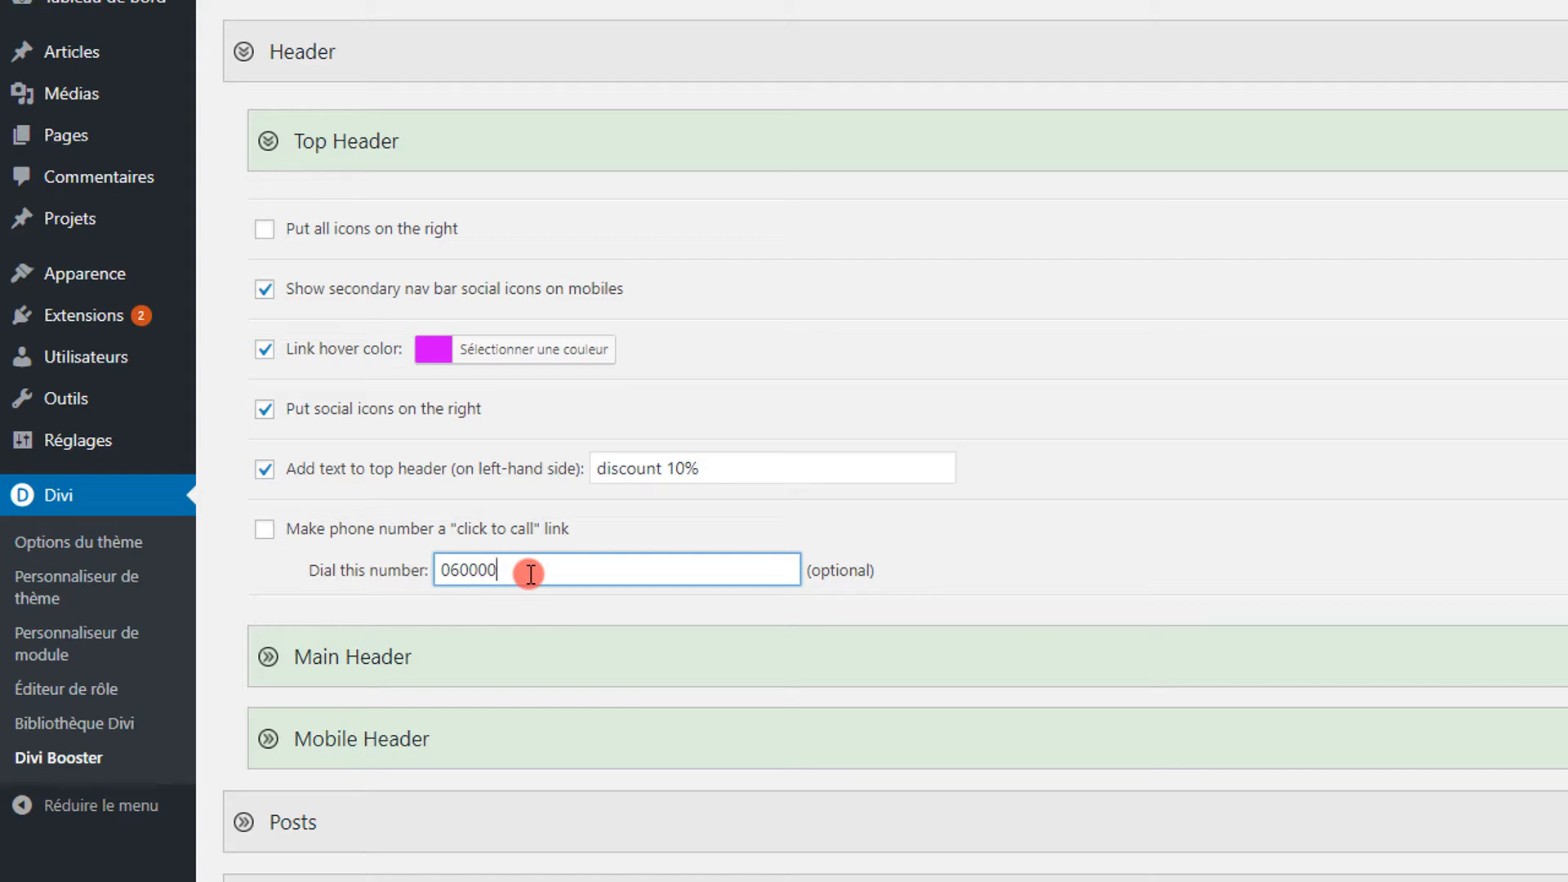
click(260, 529)
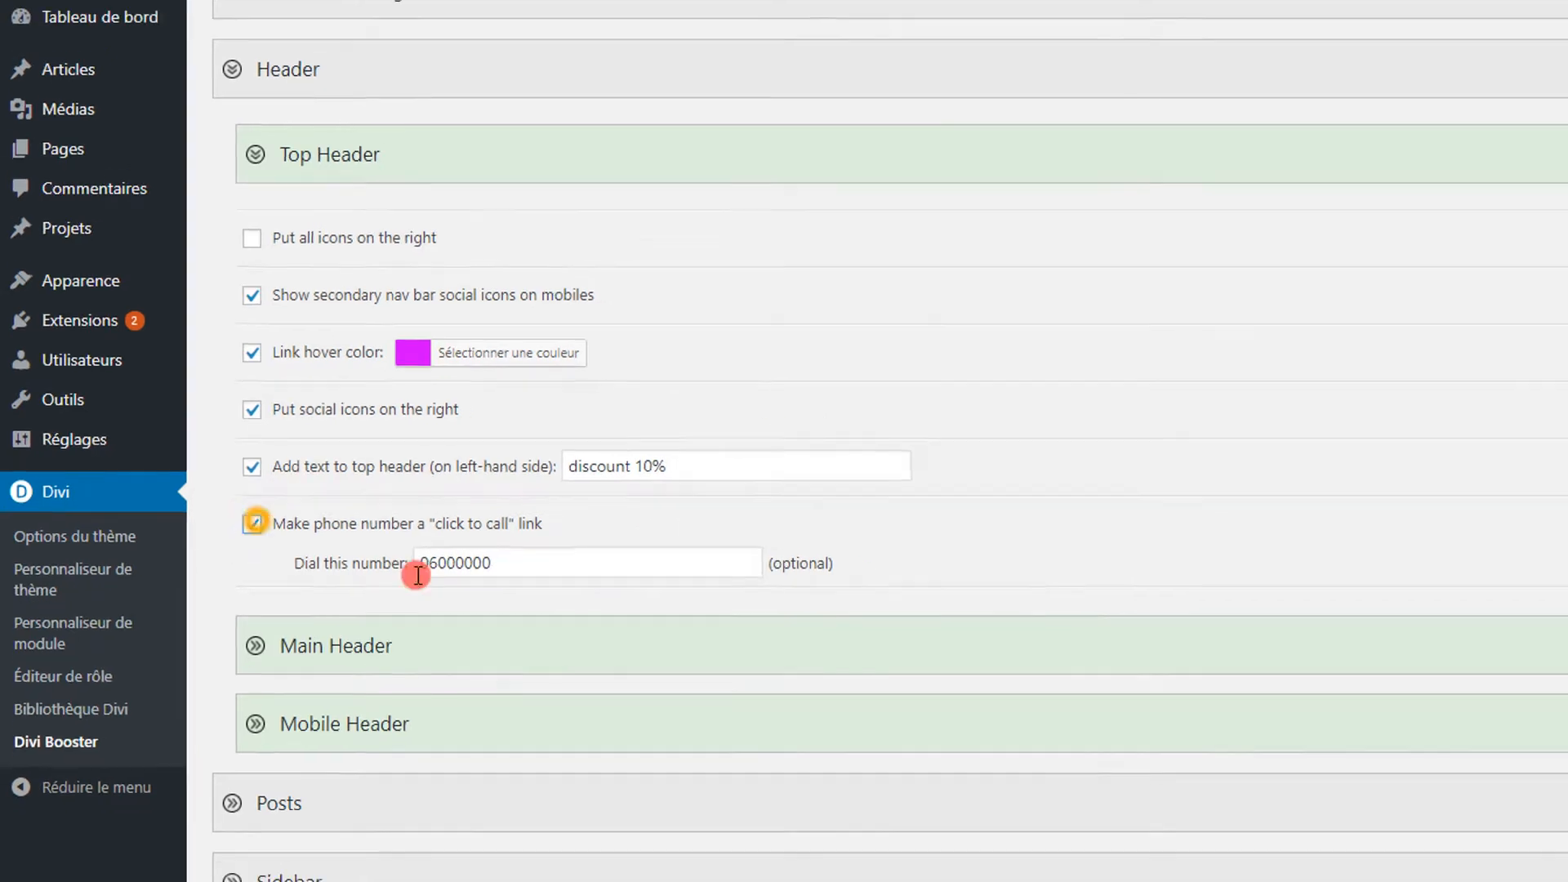
Save the Top Header changes and reload the homepage to check the added text and the phone link.
scroll(361, 612, down, 10)
click(245, 711)
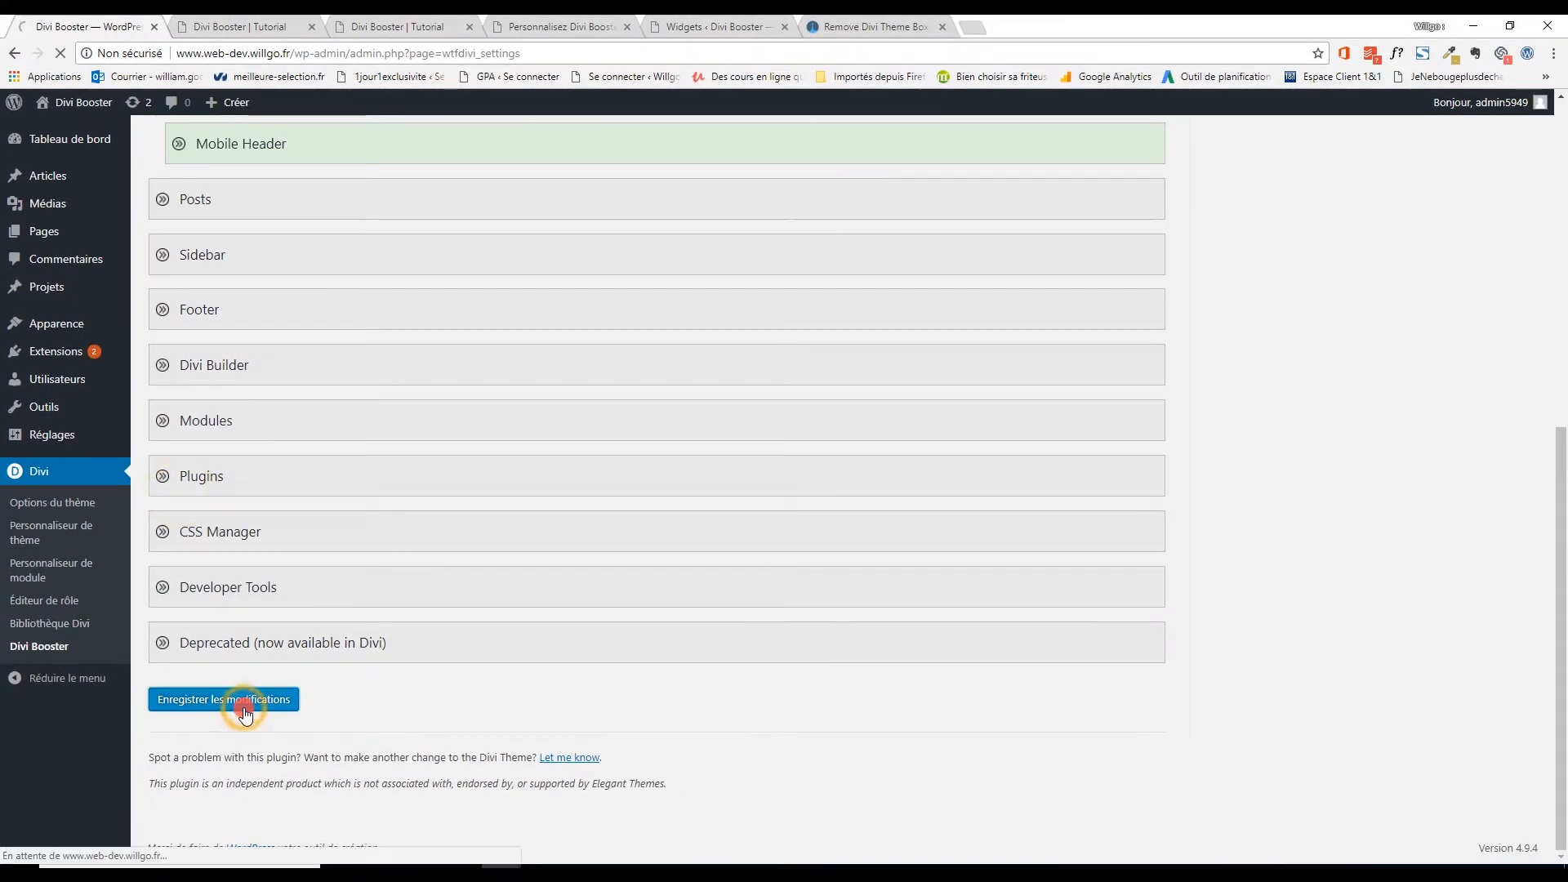
click(241, 27)
click(61, 54)
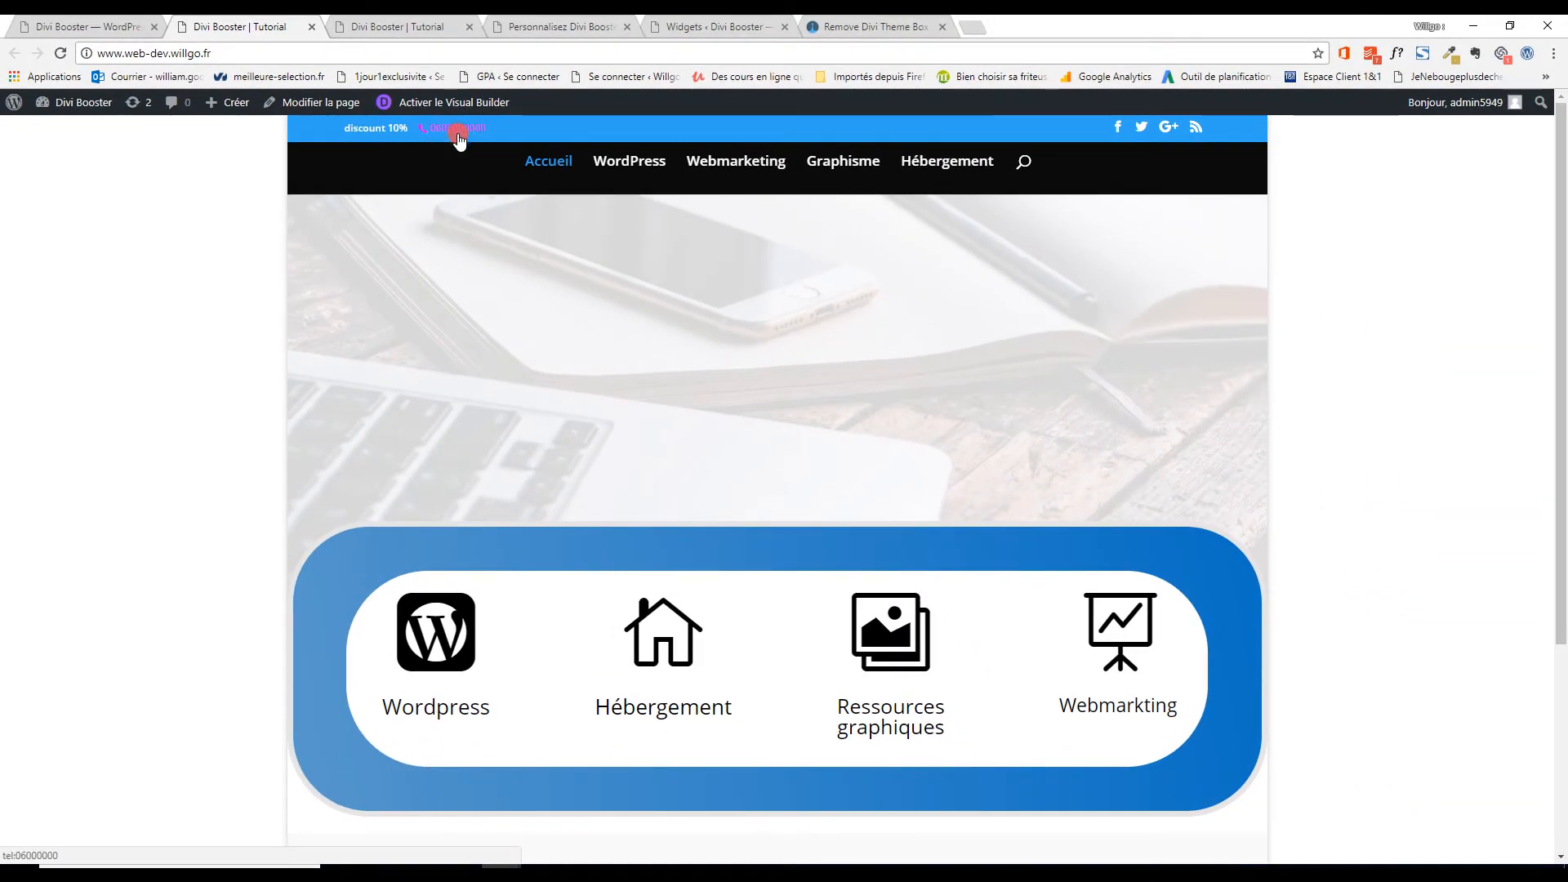
scroll(1047, 331, down, 2)
Back in Divi Booster, disable all five enabled Top Header options and collapse the Top Header section.
click(85, 26)
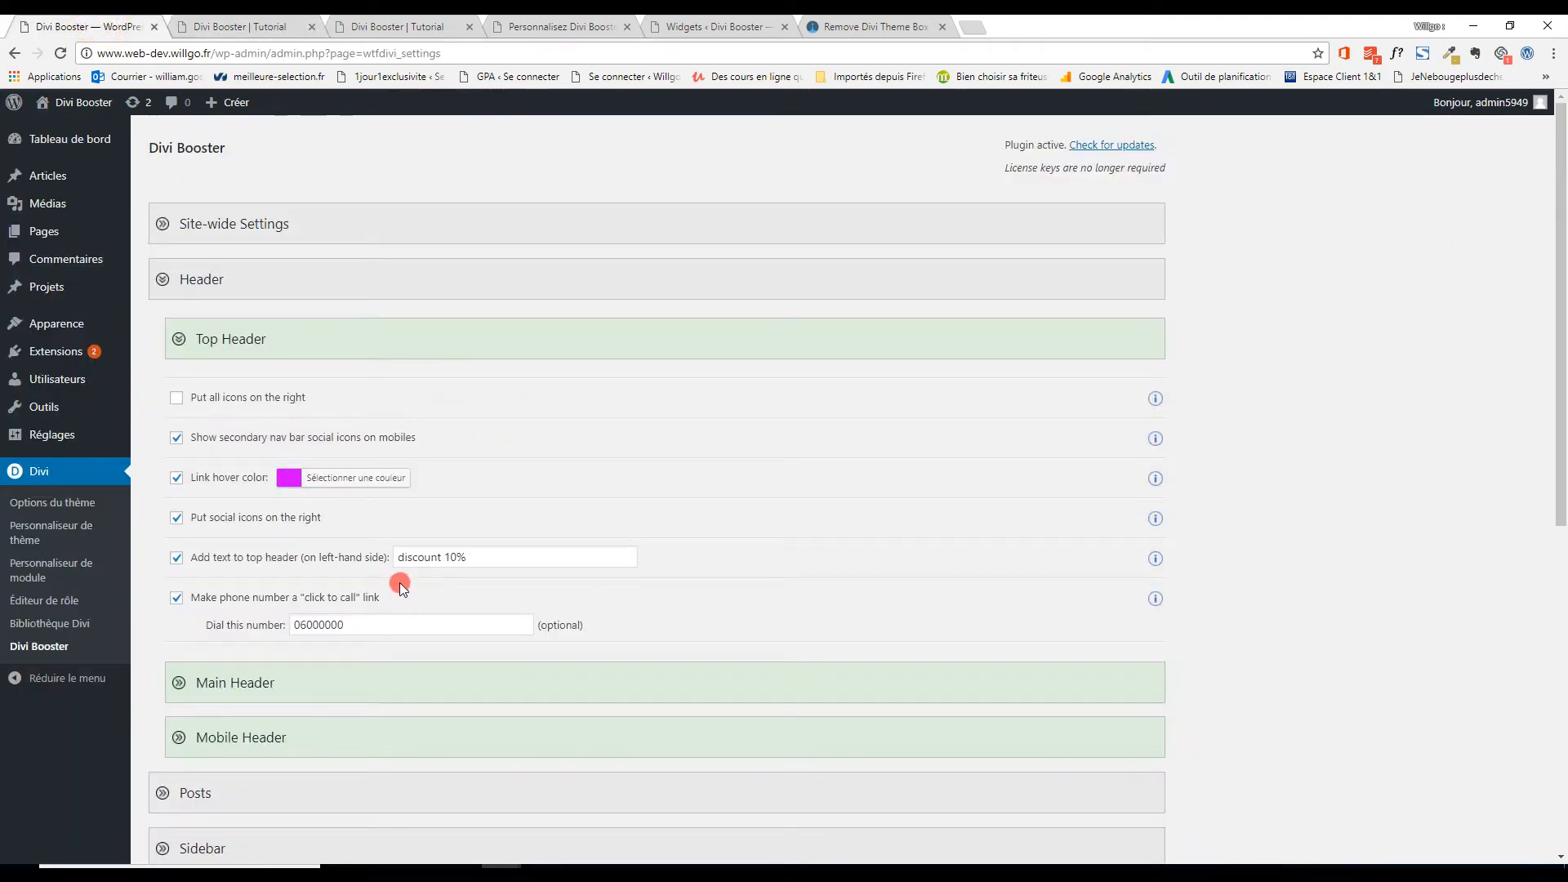
click(176, 597)
click(177, 557)
click(177, 517)
click(177, 478)
click(177, 438)
click(180, 339)
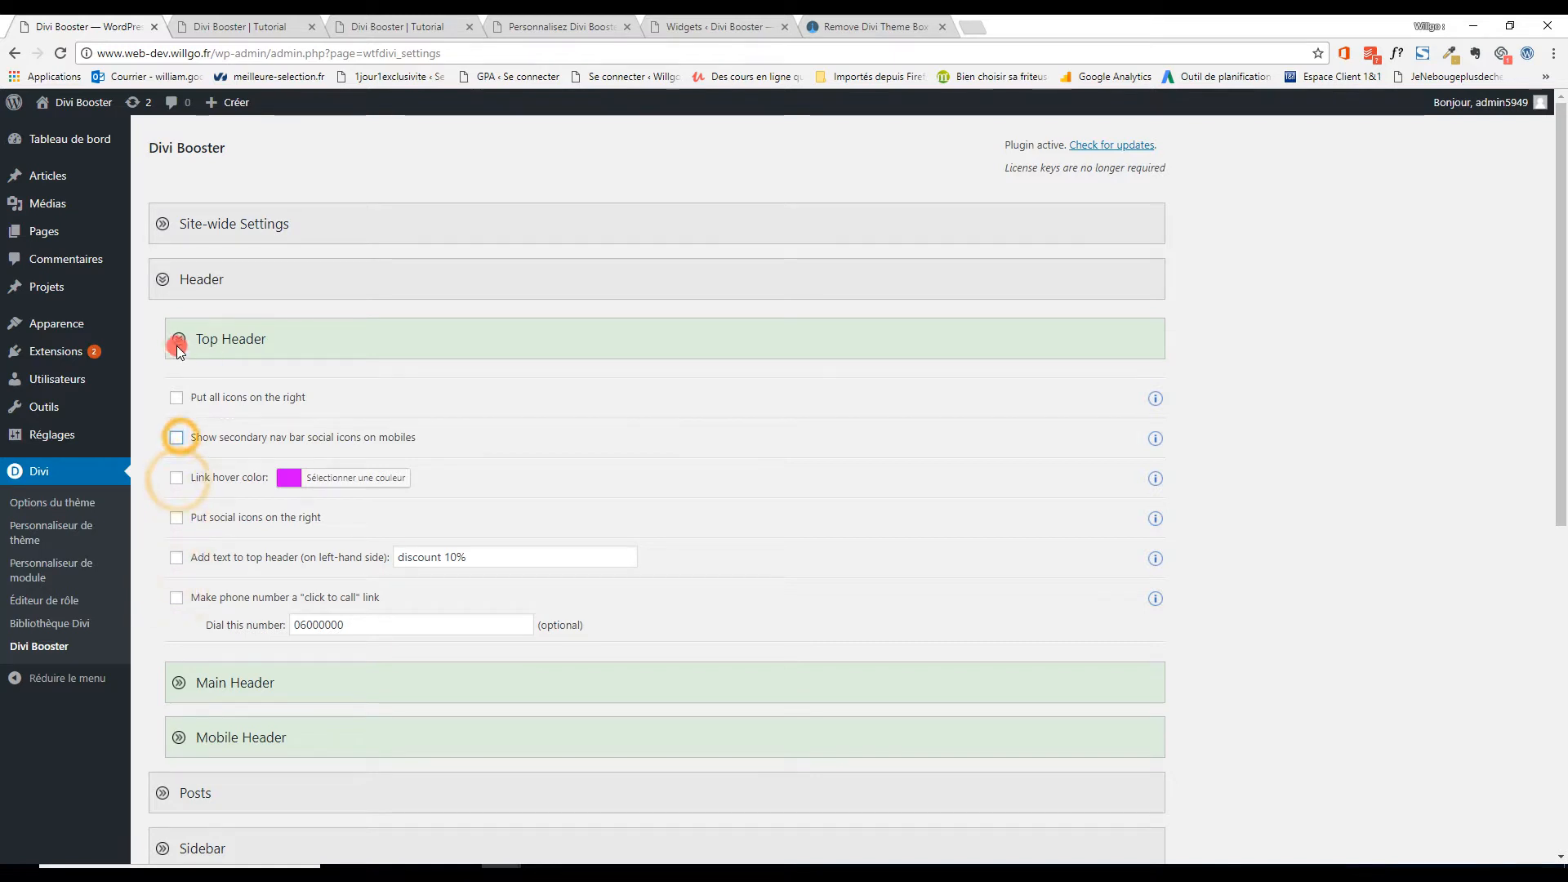
Save the Divi Booster changes, expand the Main Header section and review its options.
scroll(367, 809, down, 3)
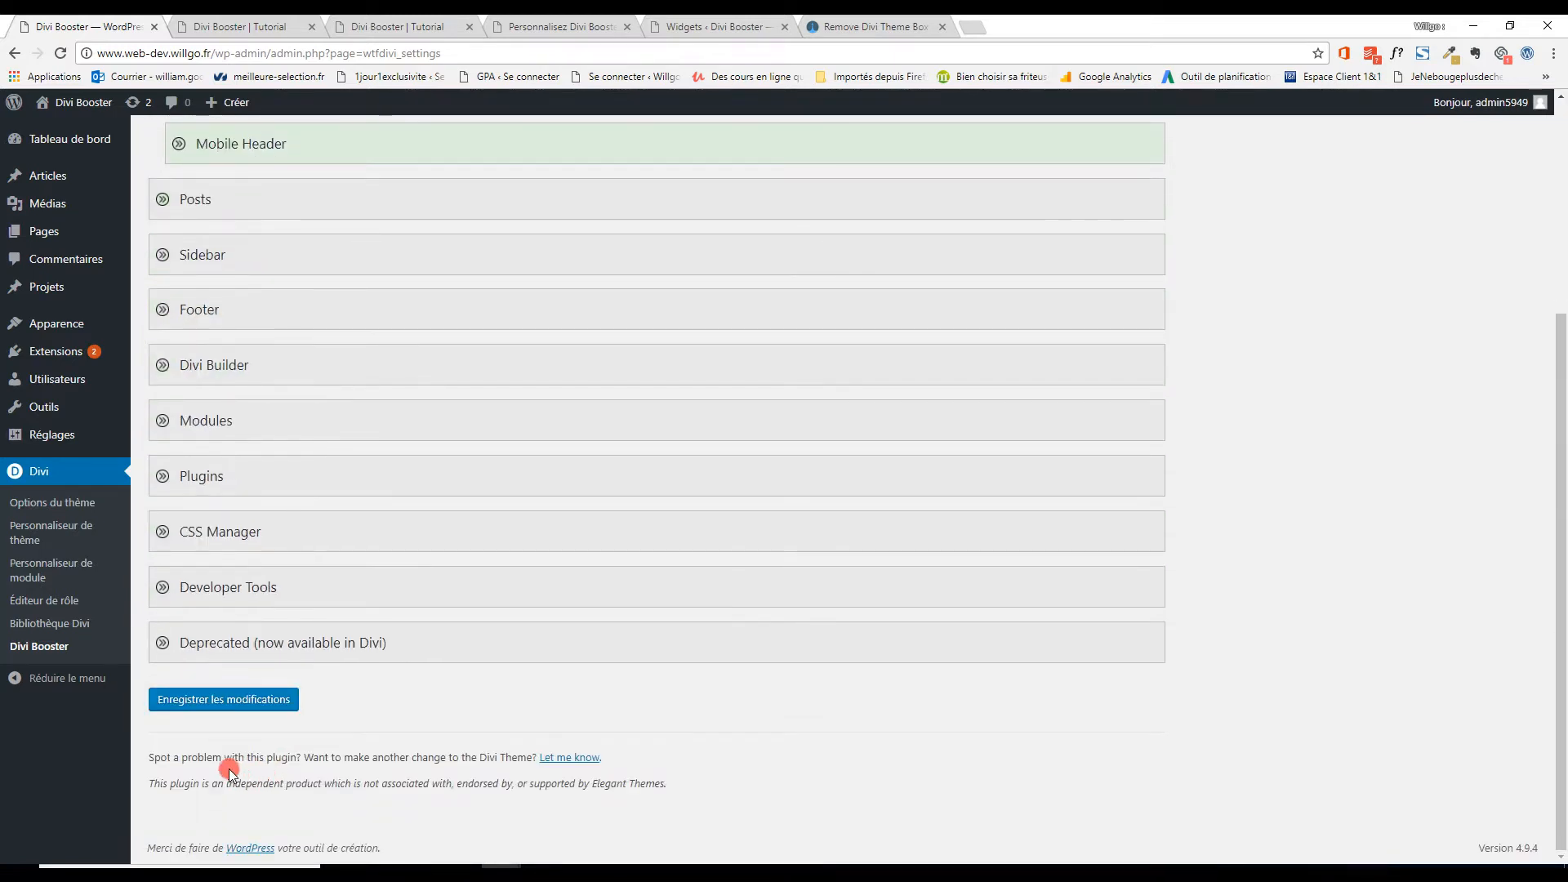
click(233, 701)
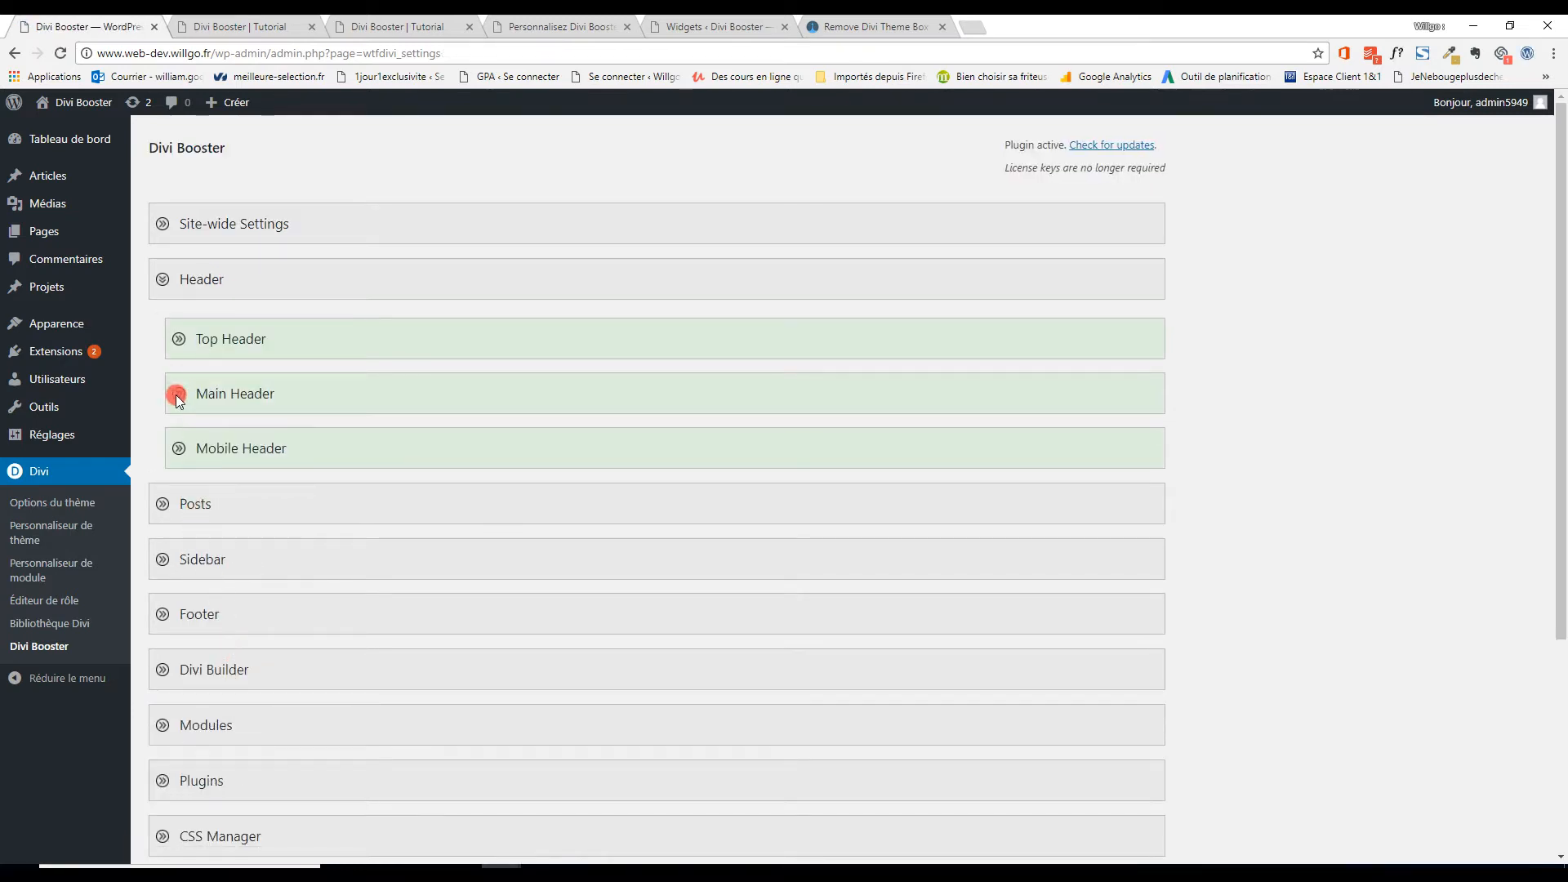
click(175, 394)
scroll(327, 473, down, 3)
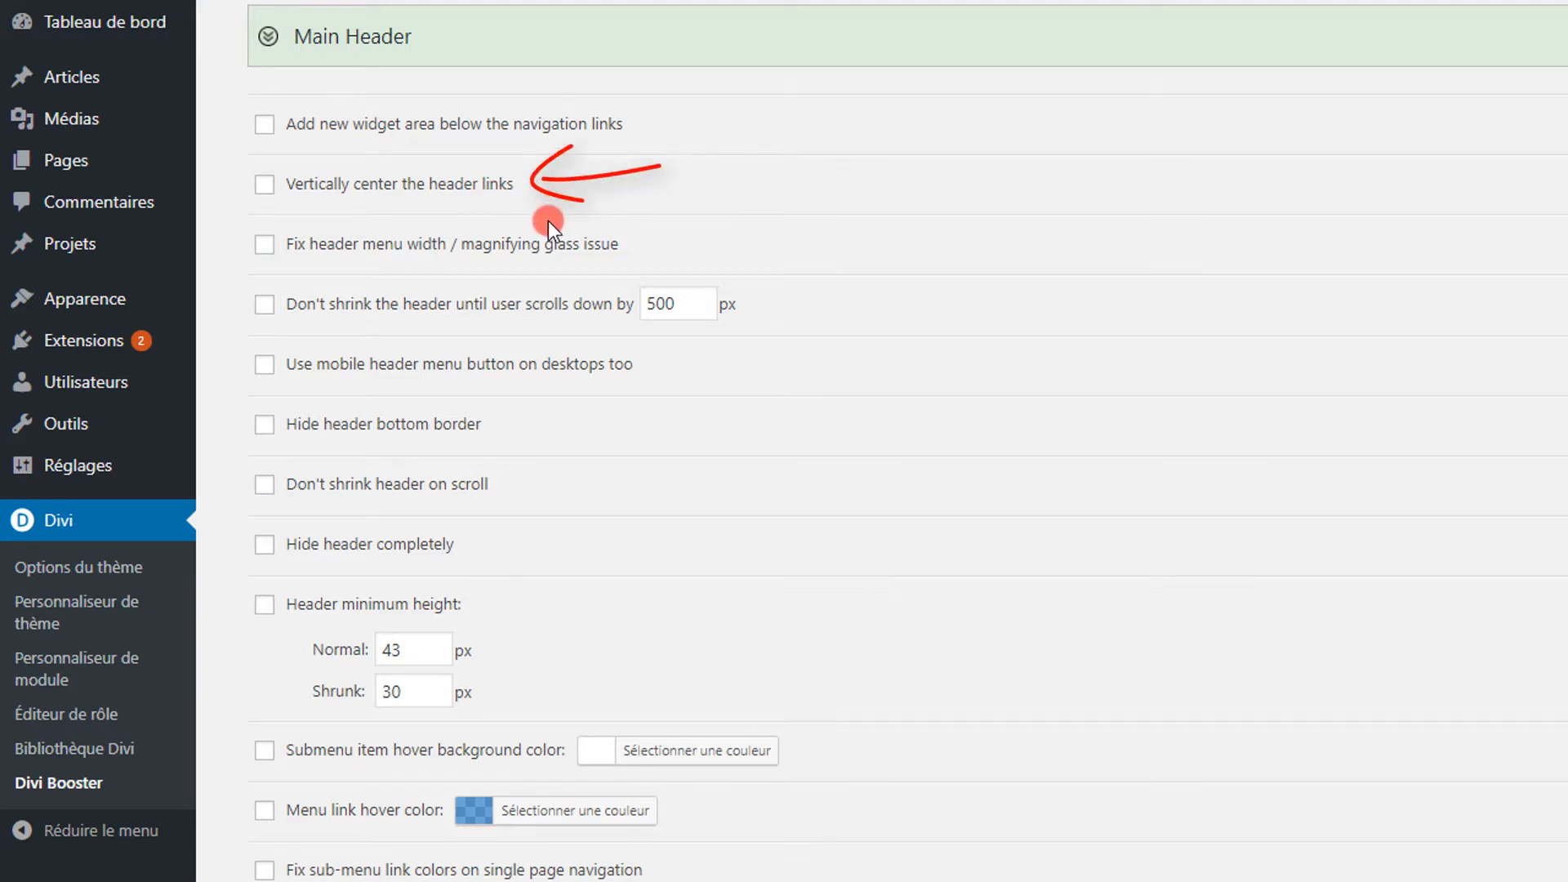
Try the "Vertically center the header links" option, look at the Visual Builder page's header links, and turn the option back off.
click(264, 184)
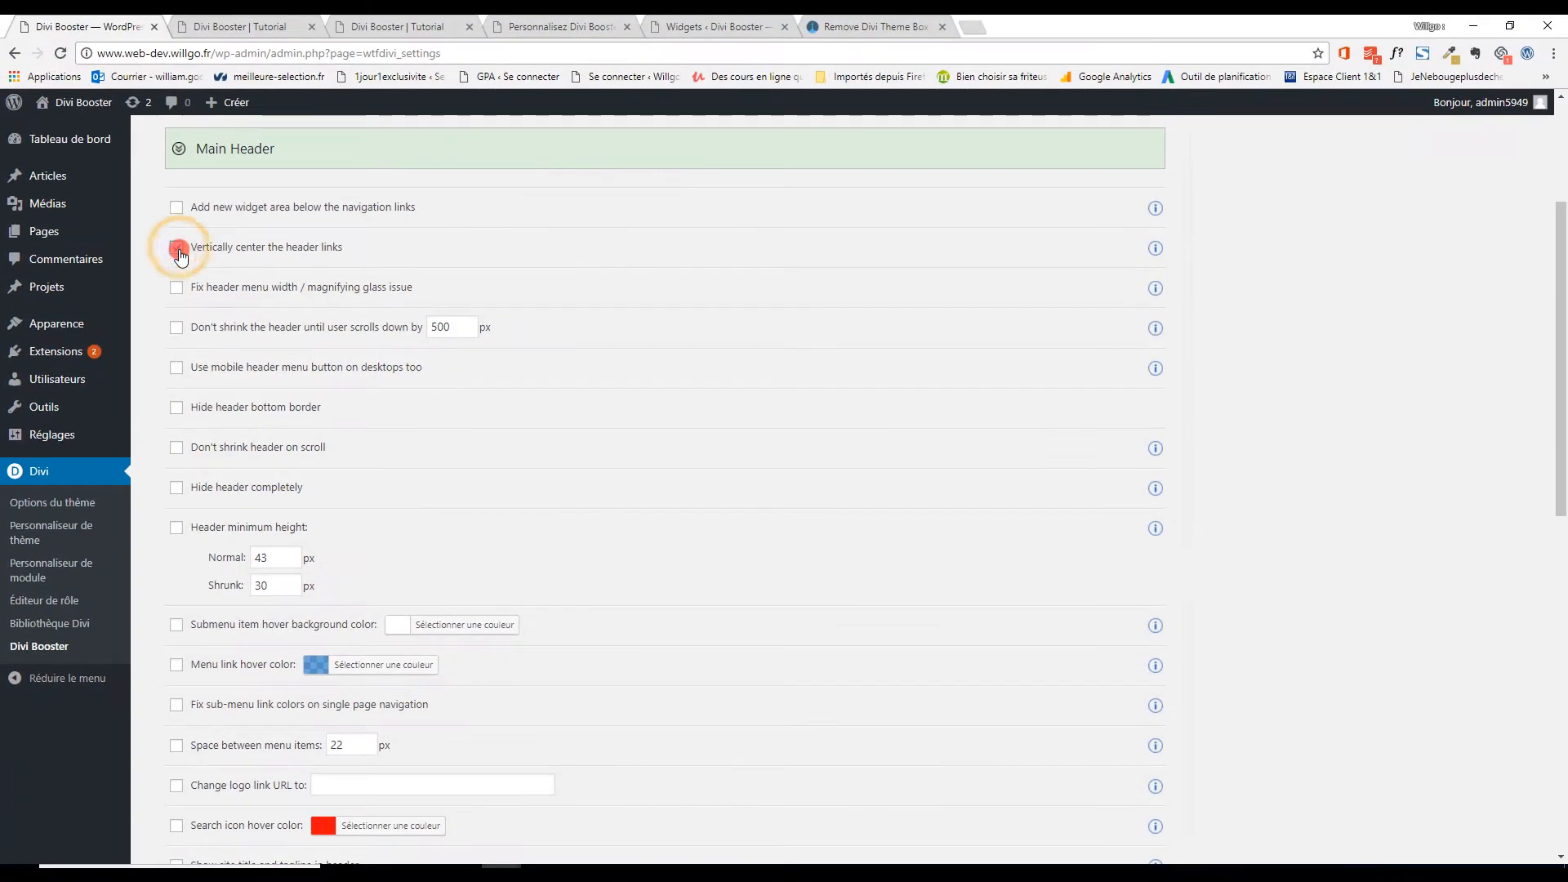
click(266, 28)
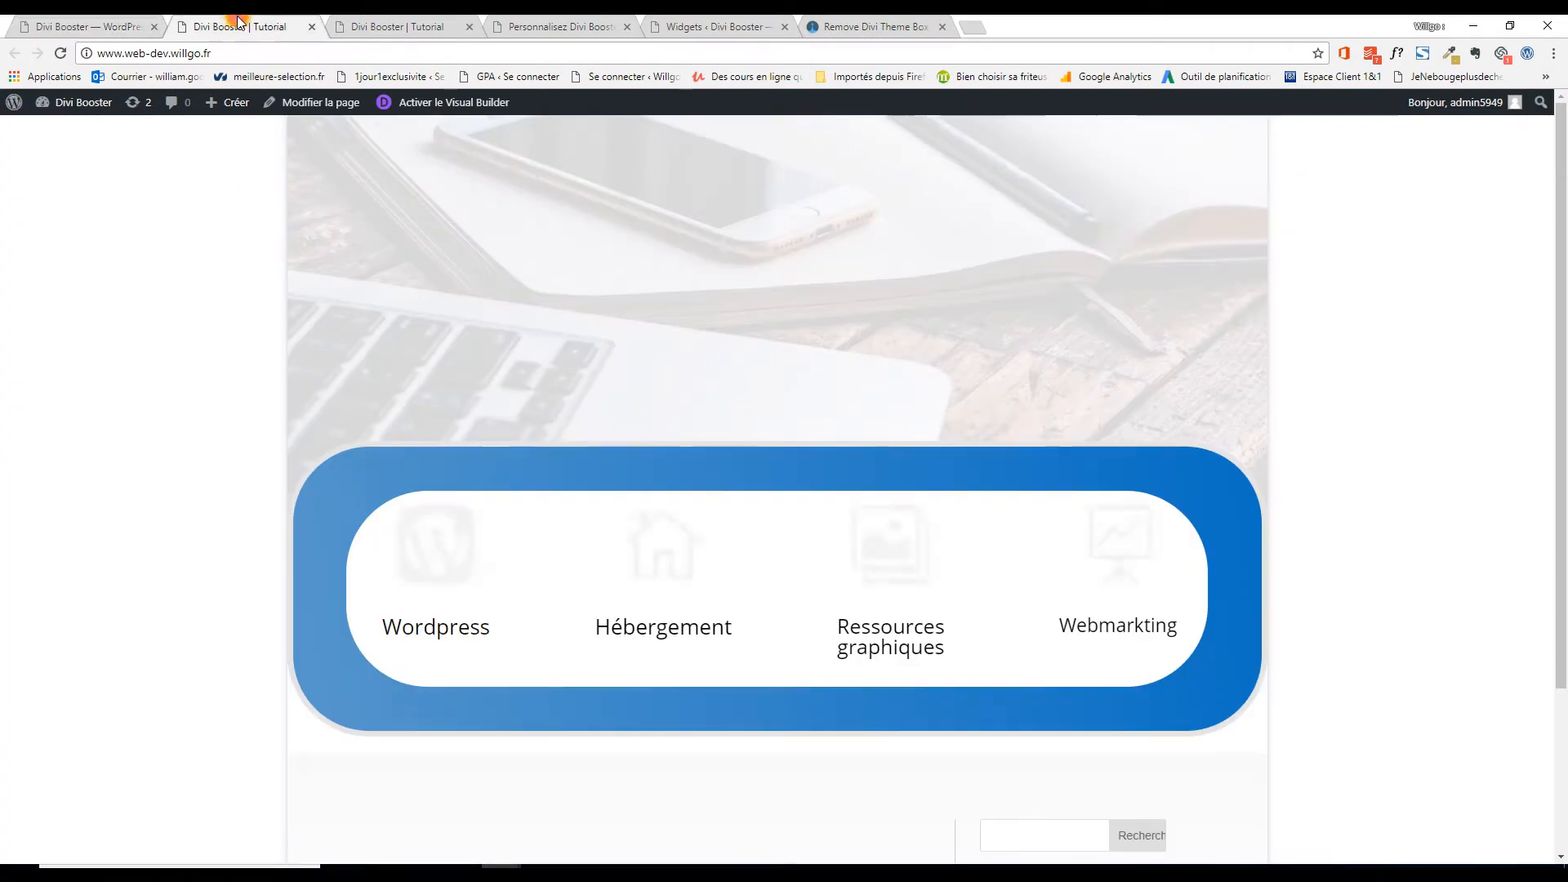
click(385, 27)
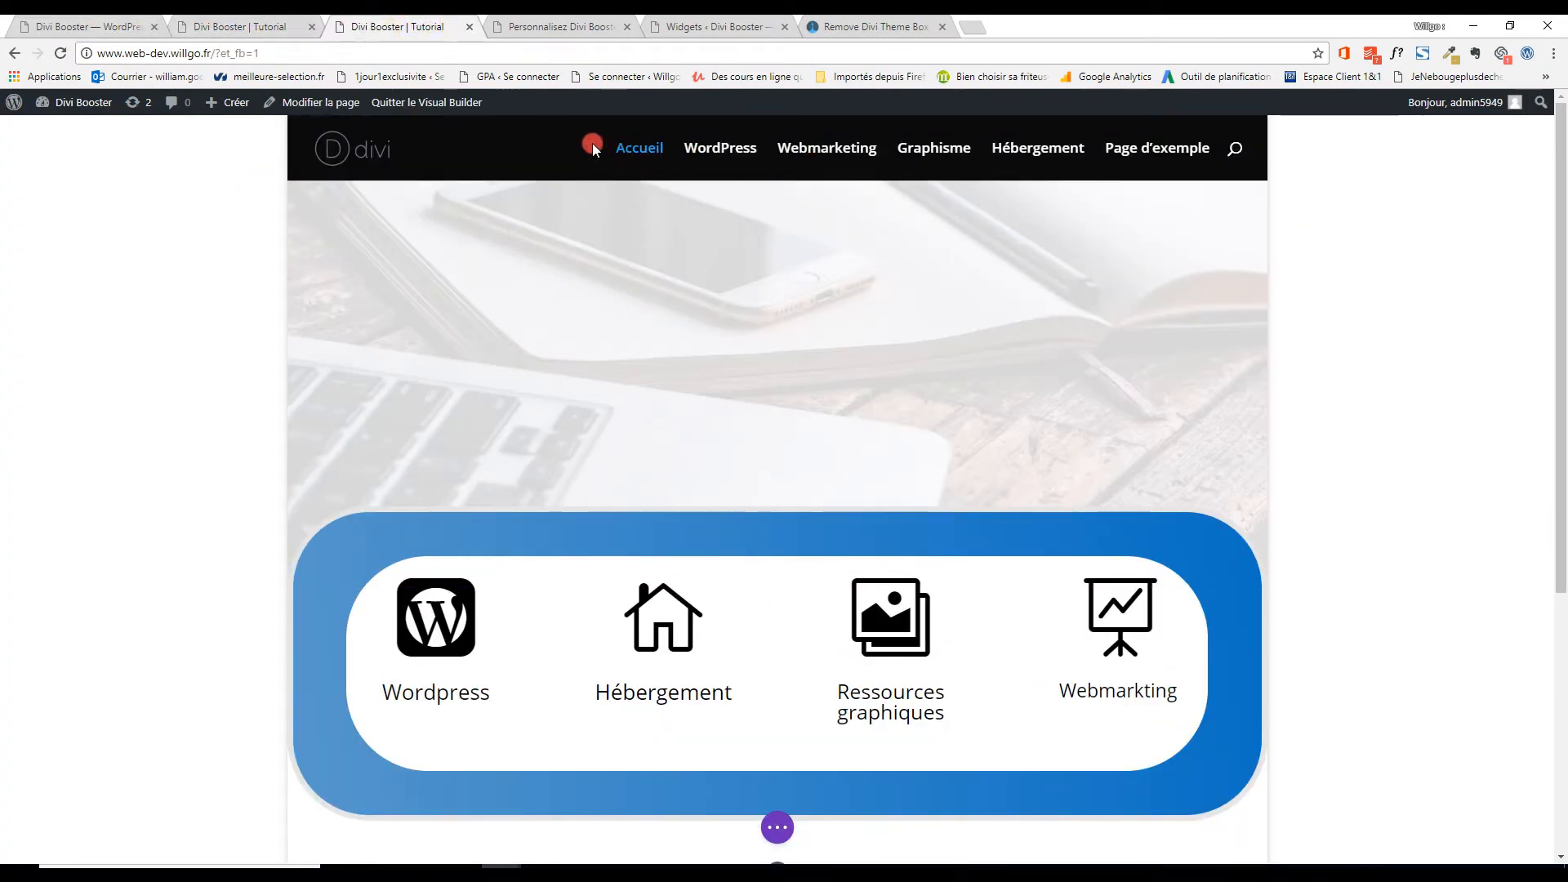
click(122, 26)
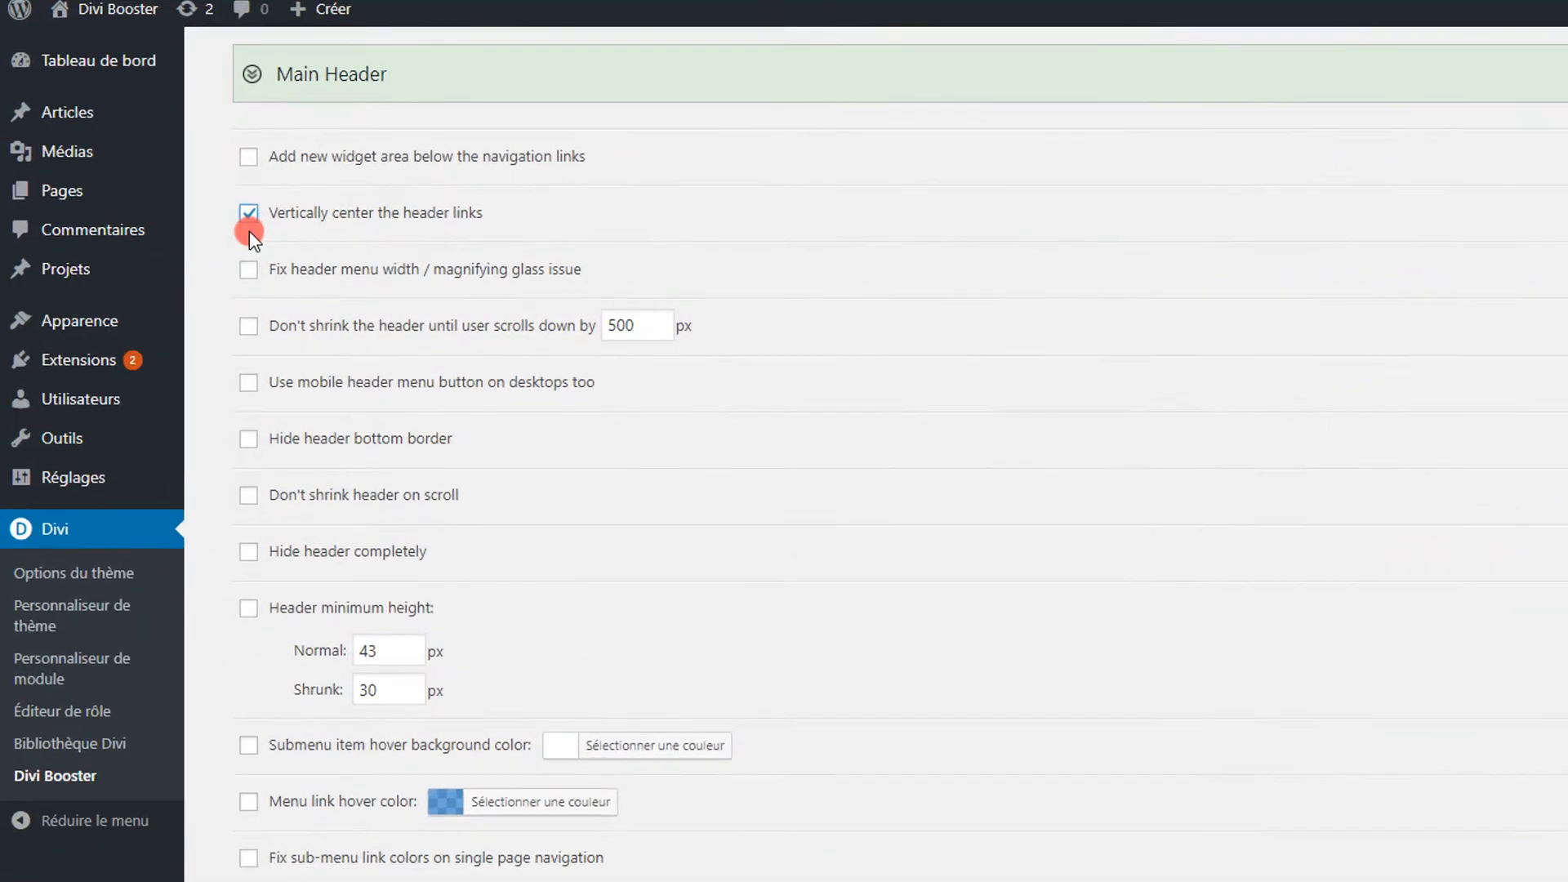
click(176, 247)
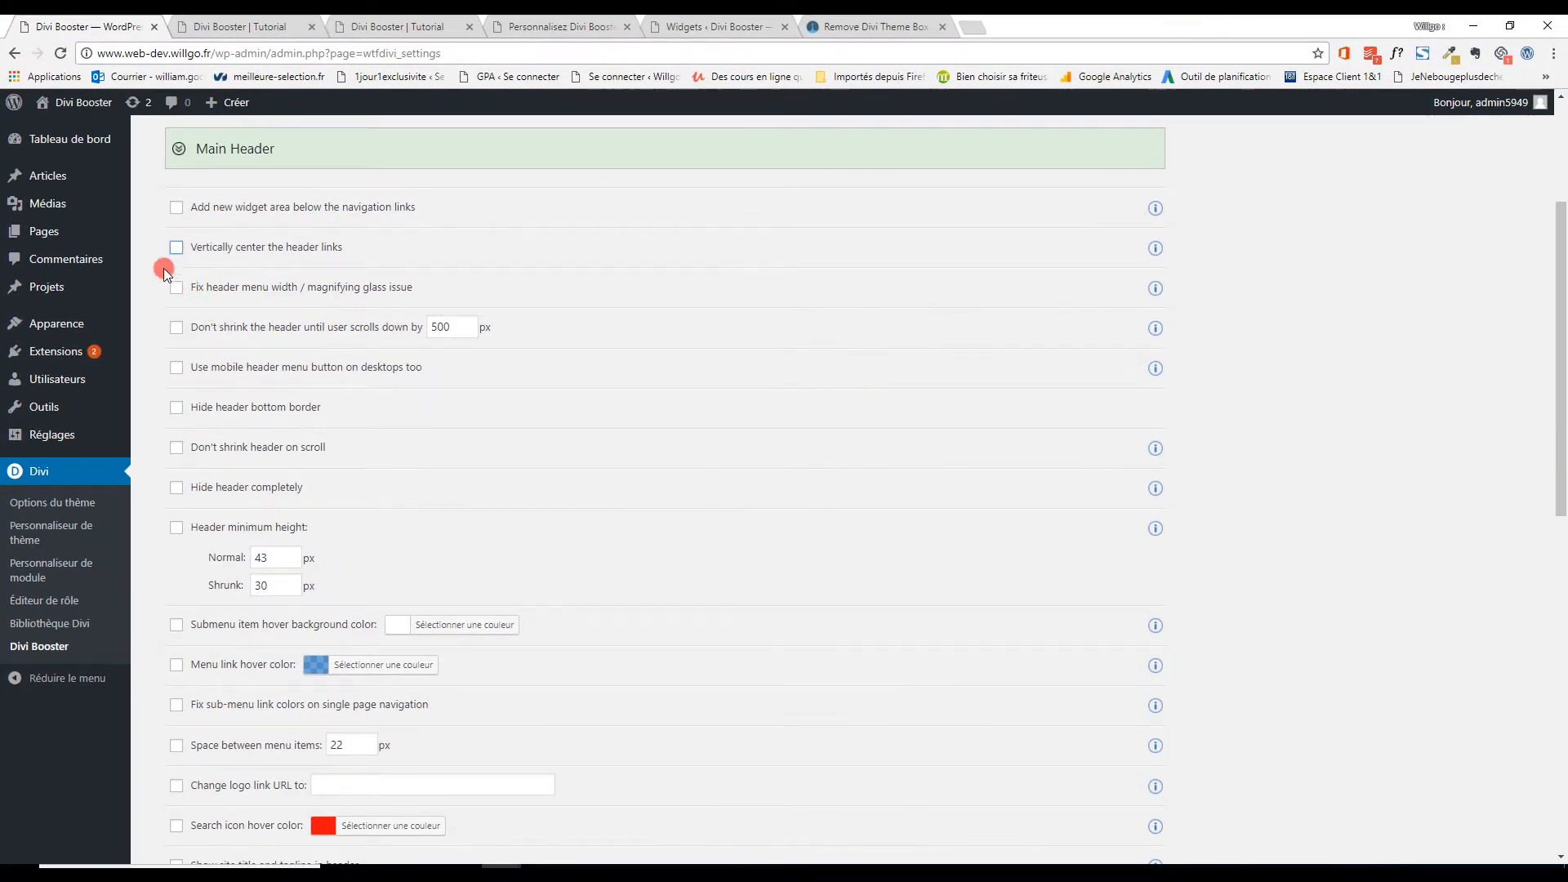
Open the help article for "Fix header menu width / magnifying glass issue" and read how the header problem arises.
click(1155, 288)
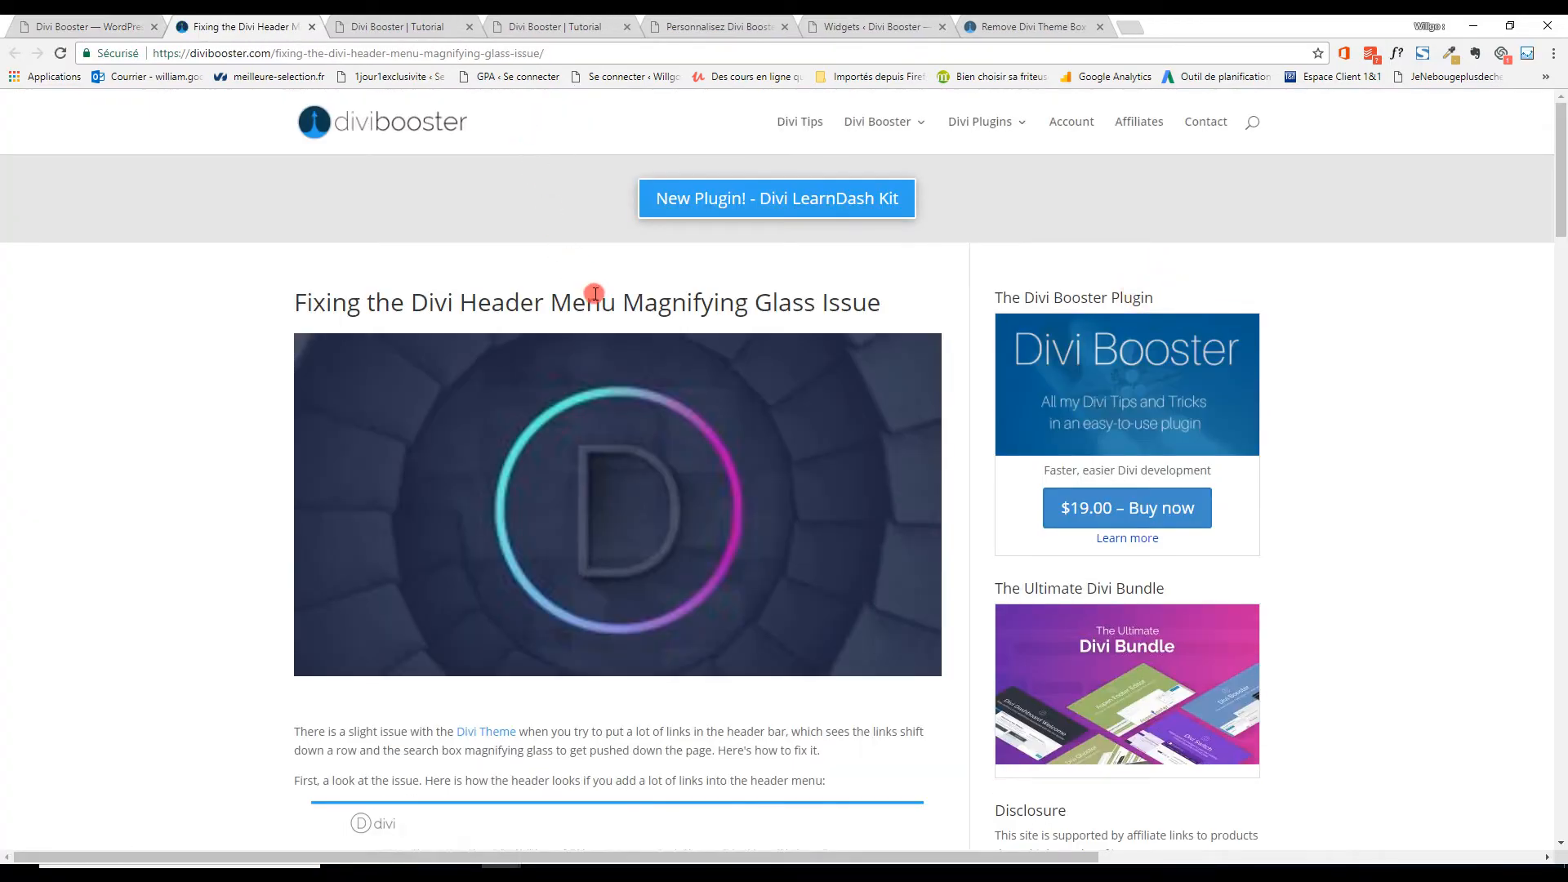
scroll(676, 669, down, 2)
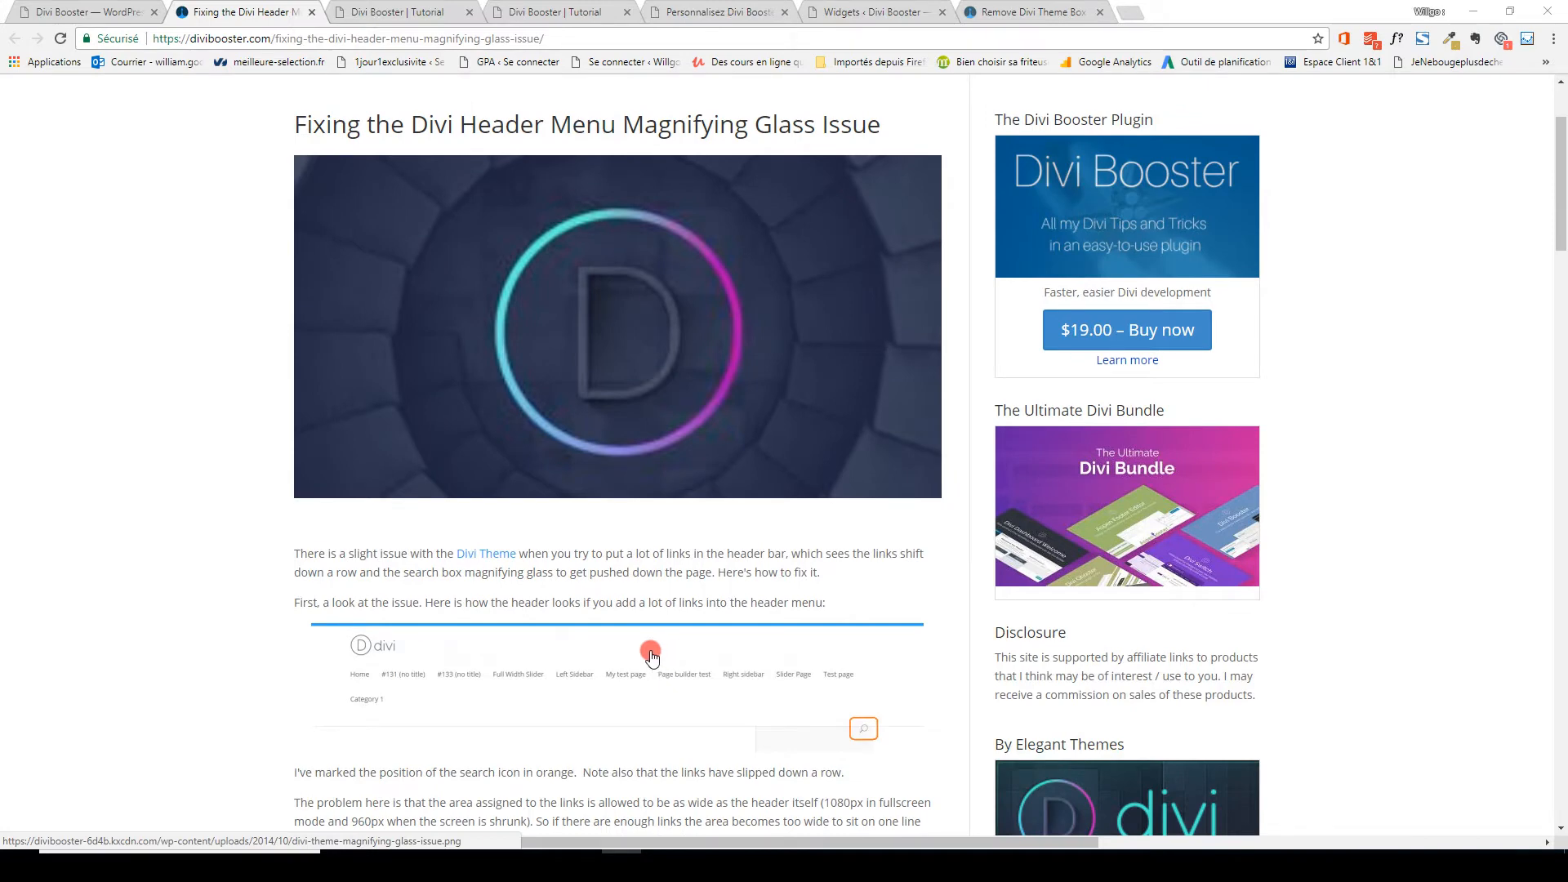
scroll(651, 656, down, 3)
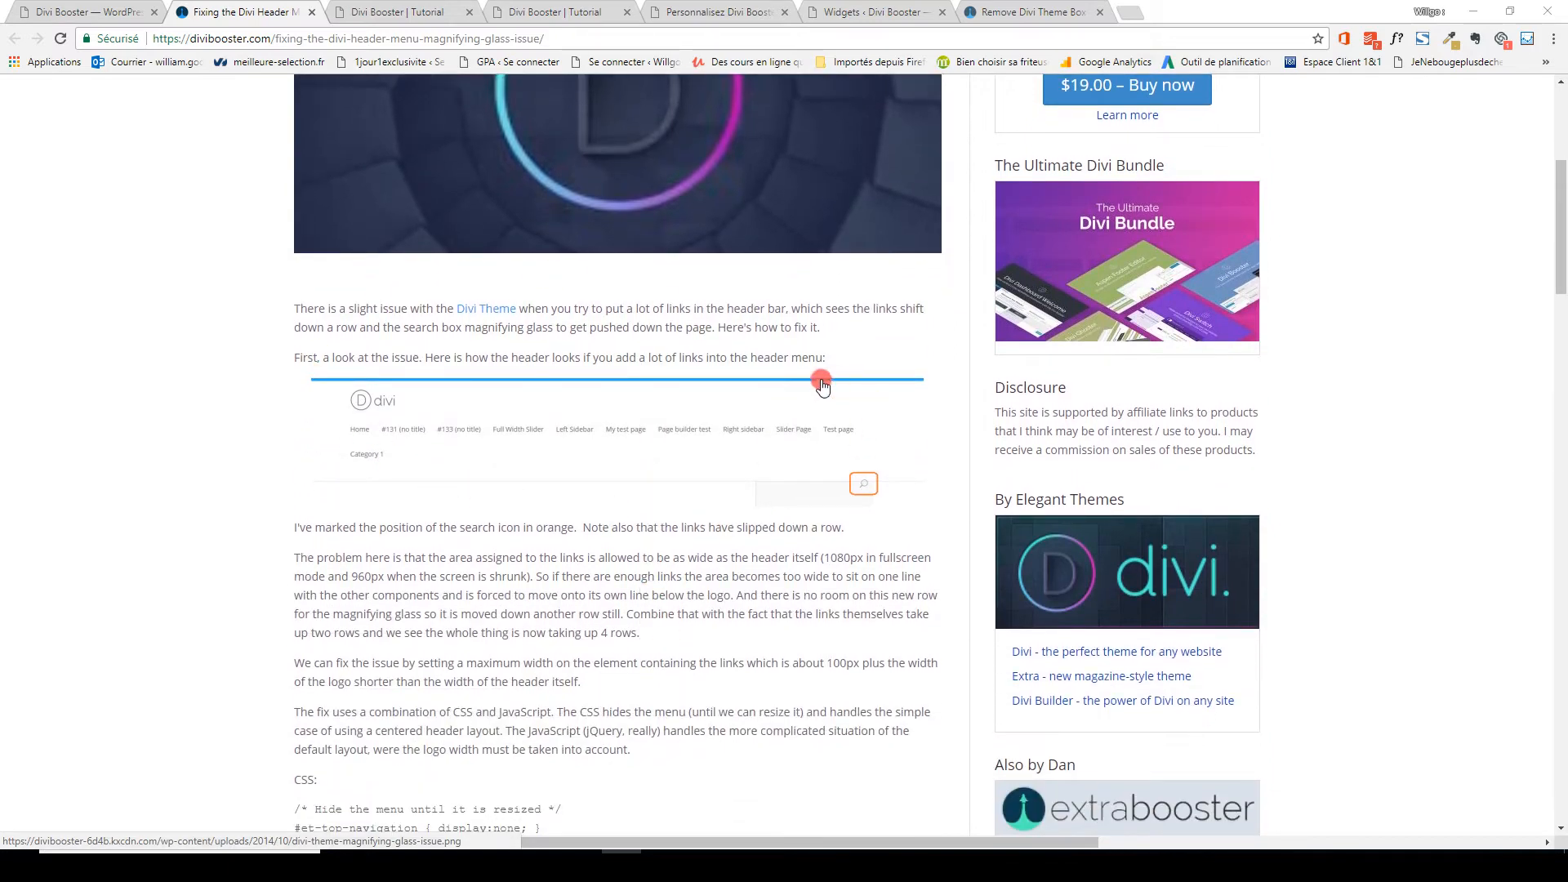
scroll(412, 606, down, 3)
scroll(465, 694, up, 5)
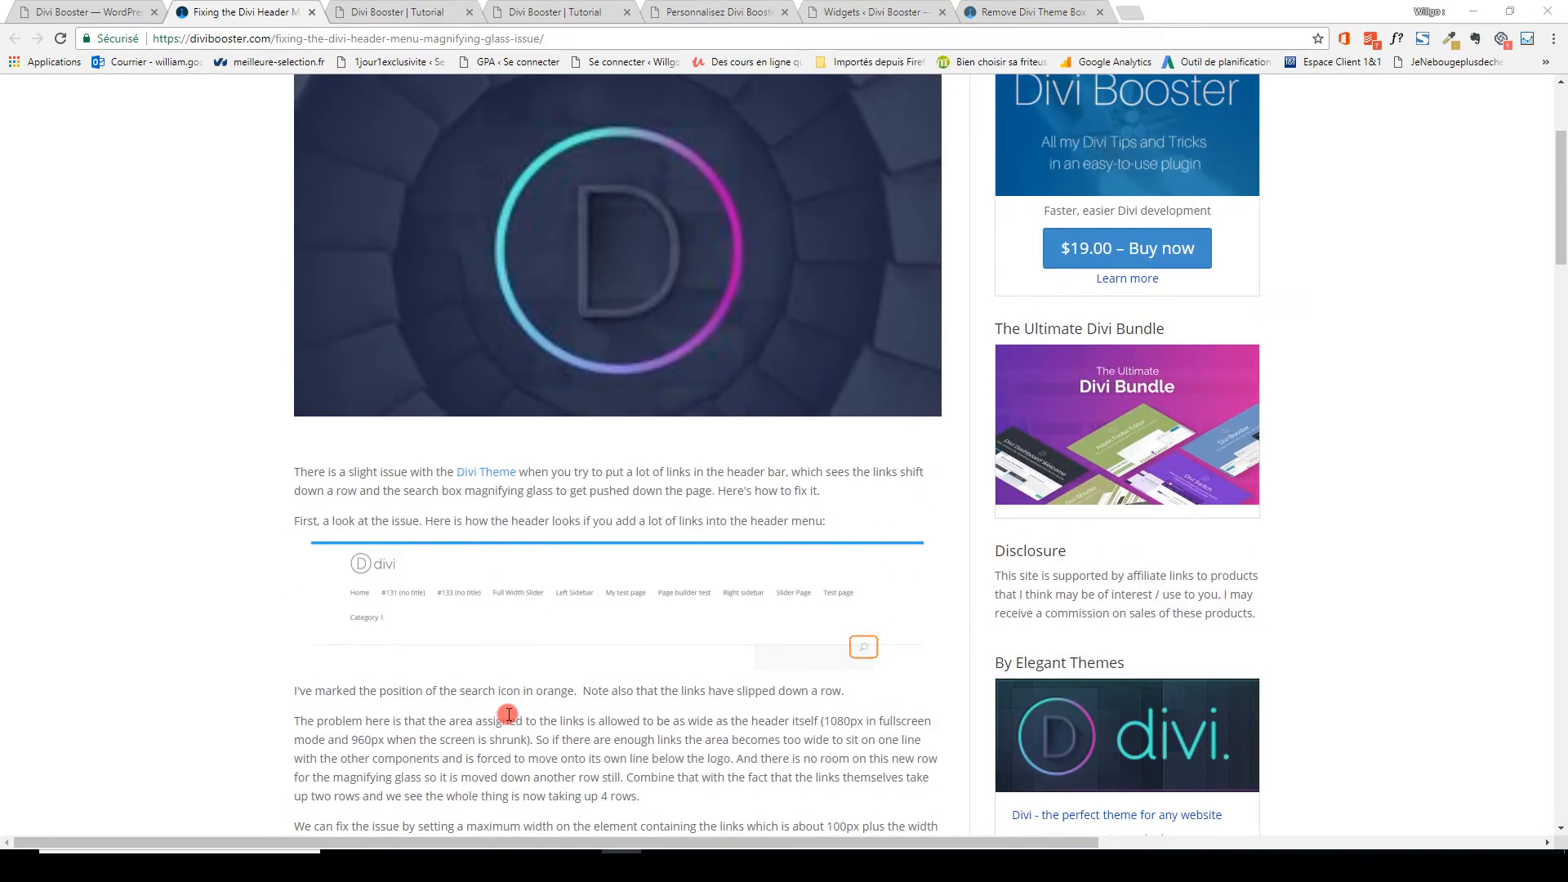
scroll(508, 716, up, 3)
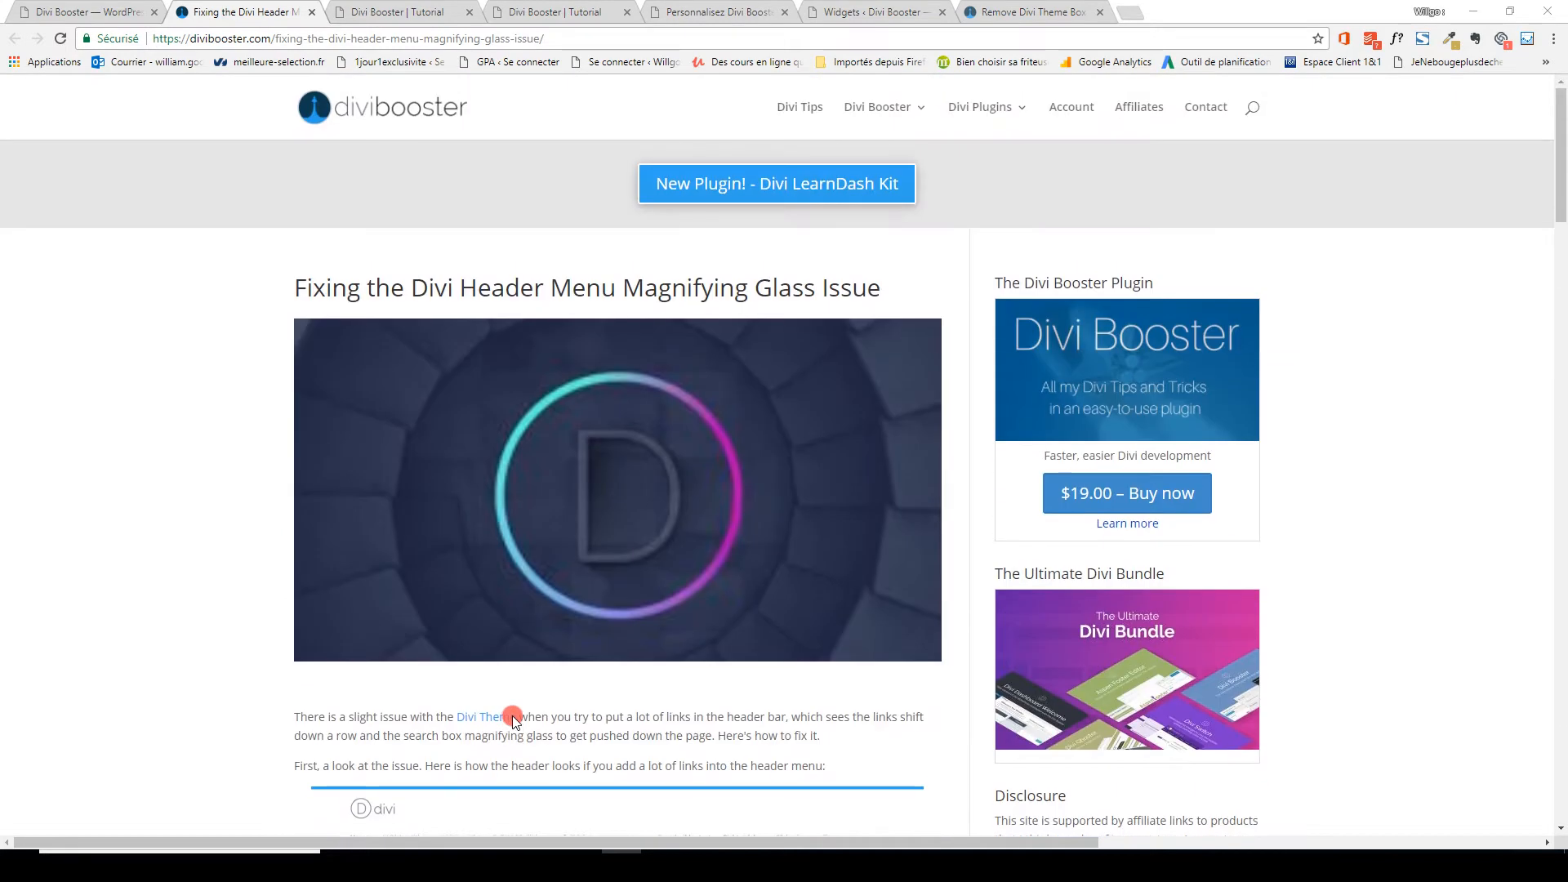
Examine how the main header behaves on the Visual Builder page when the page is scrolled down and back up.
click(76, 9)
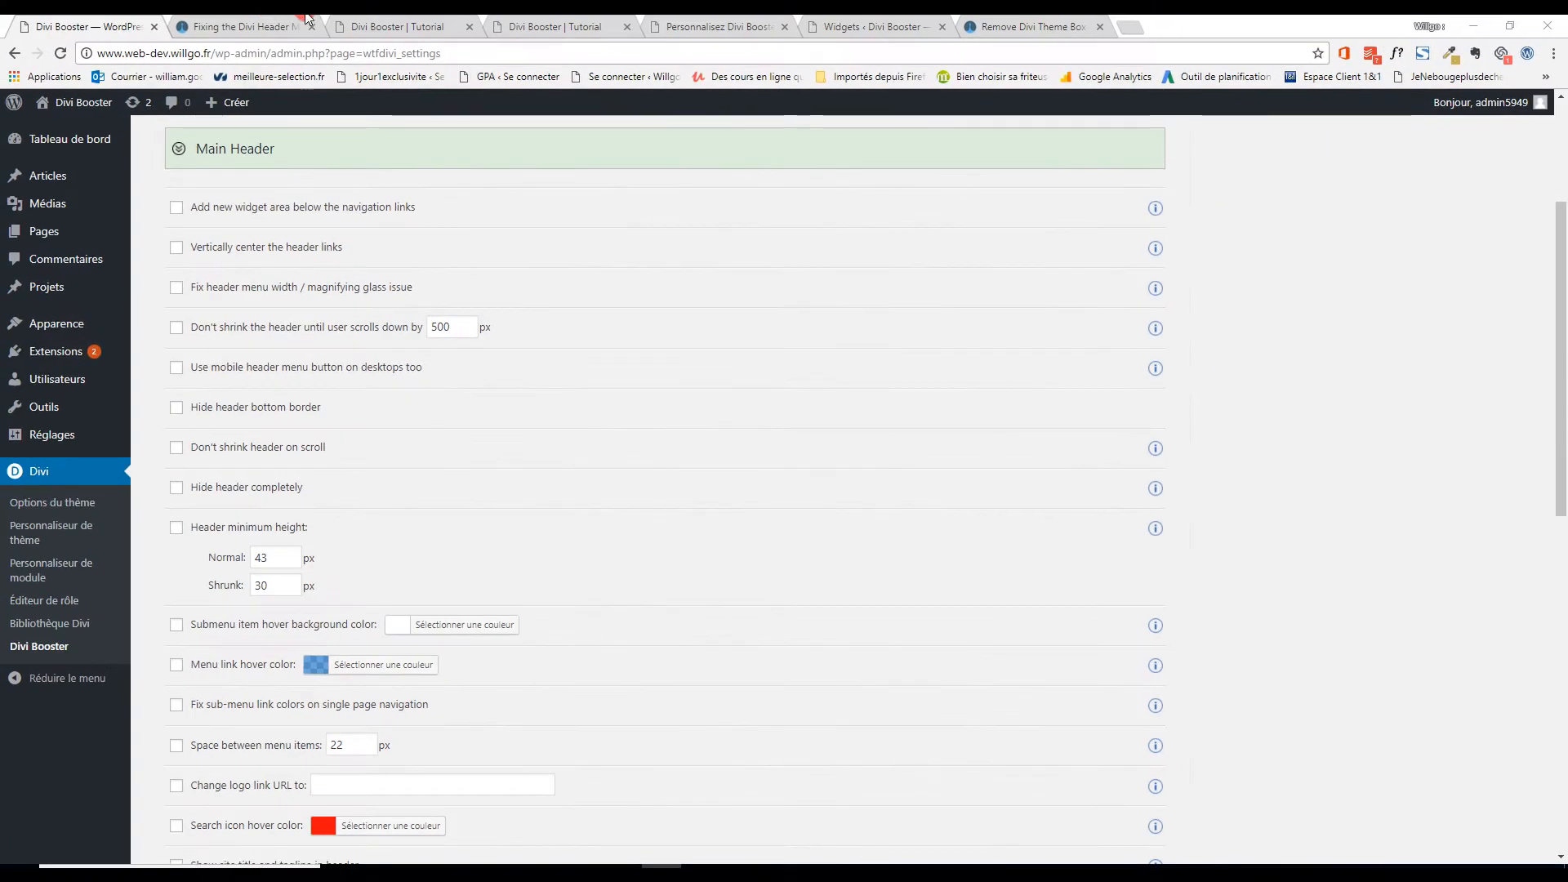
click(600, 20)
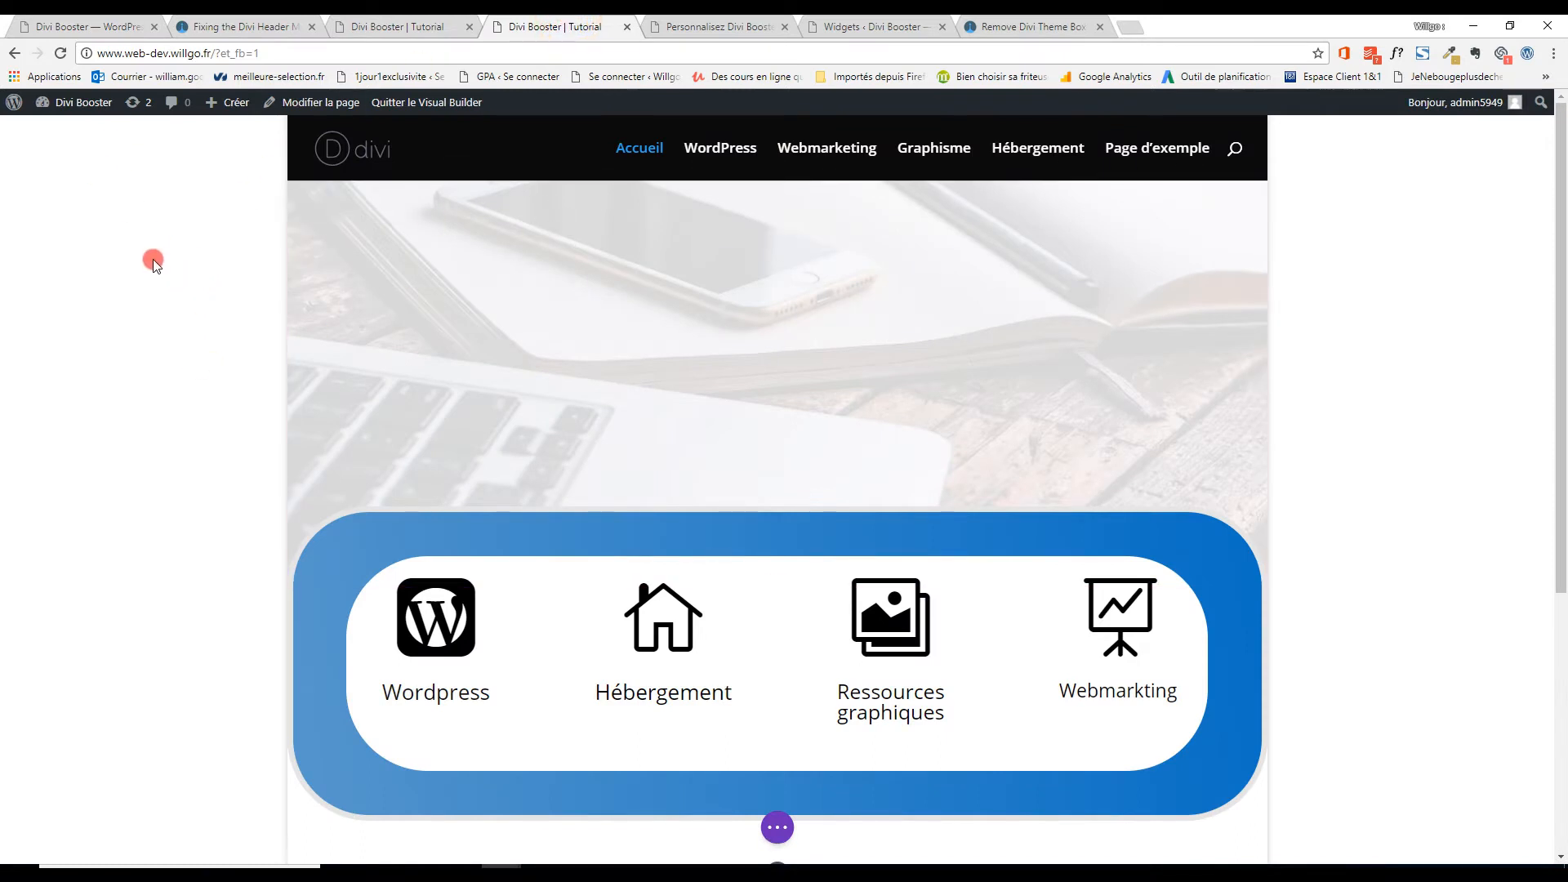
scroll(152, 261, down, 3)
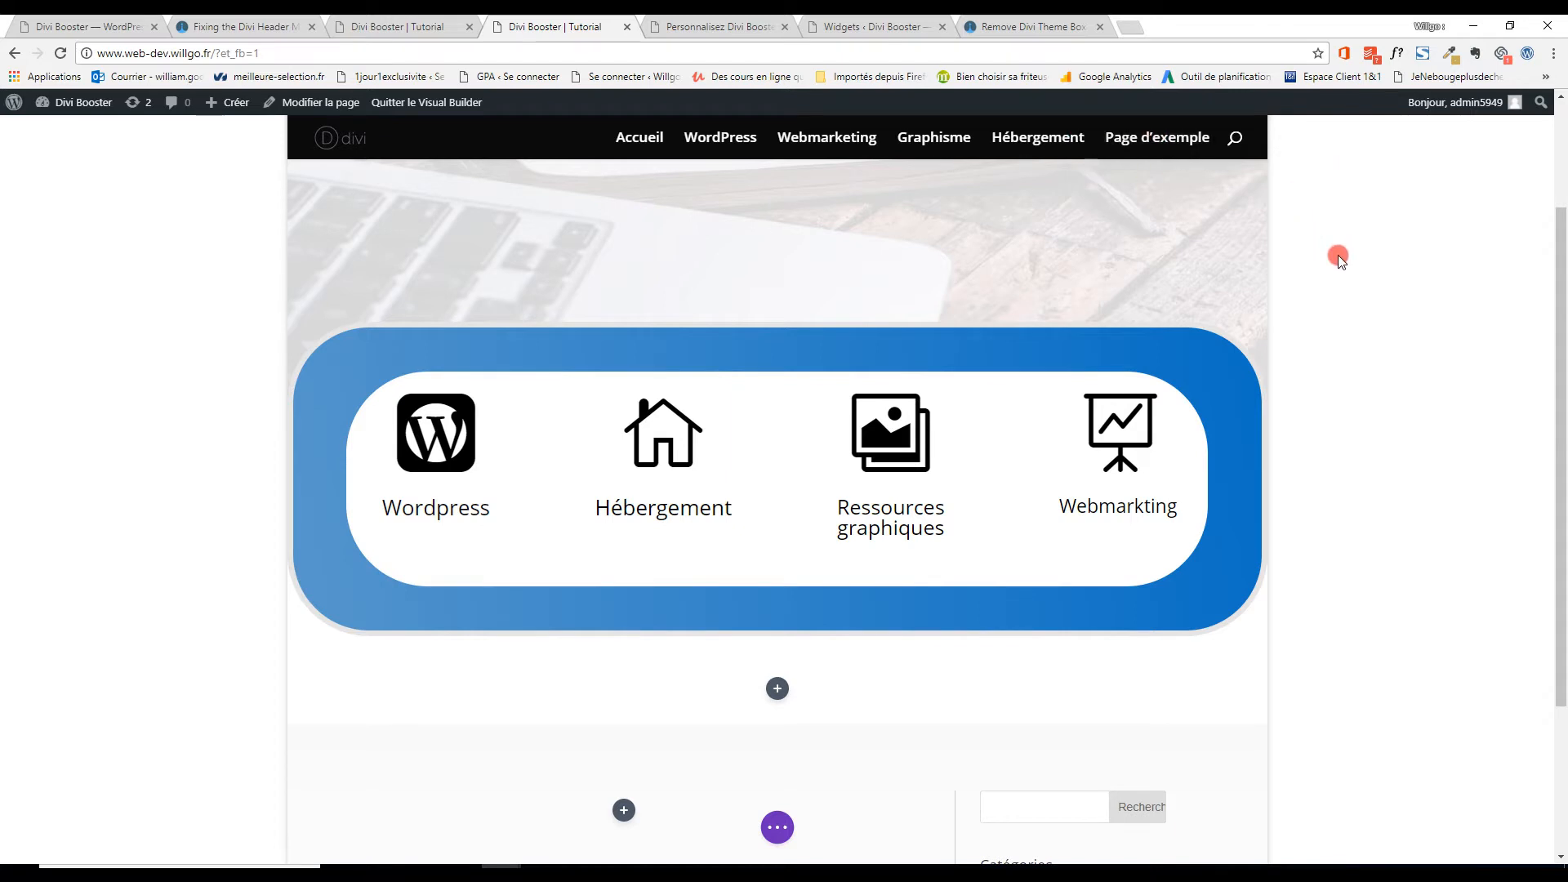
scroll(1338, 257, up, 3)
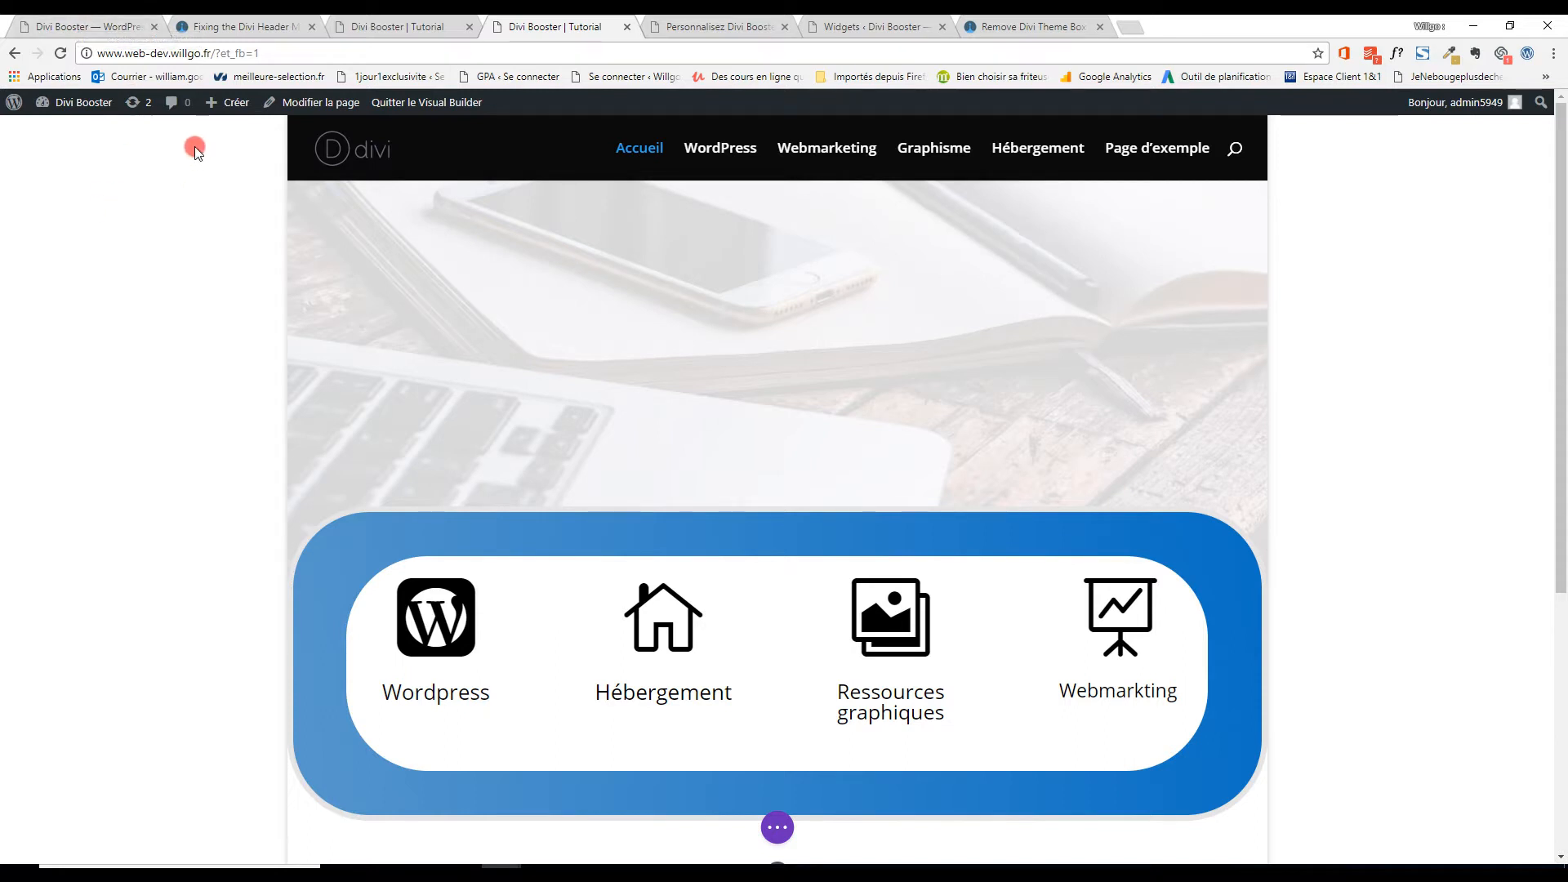
scroll(158, 373, down, 1)
scroll(158, 373, down, 2)
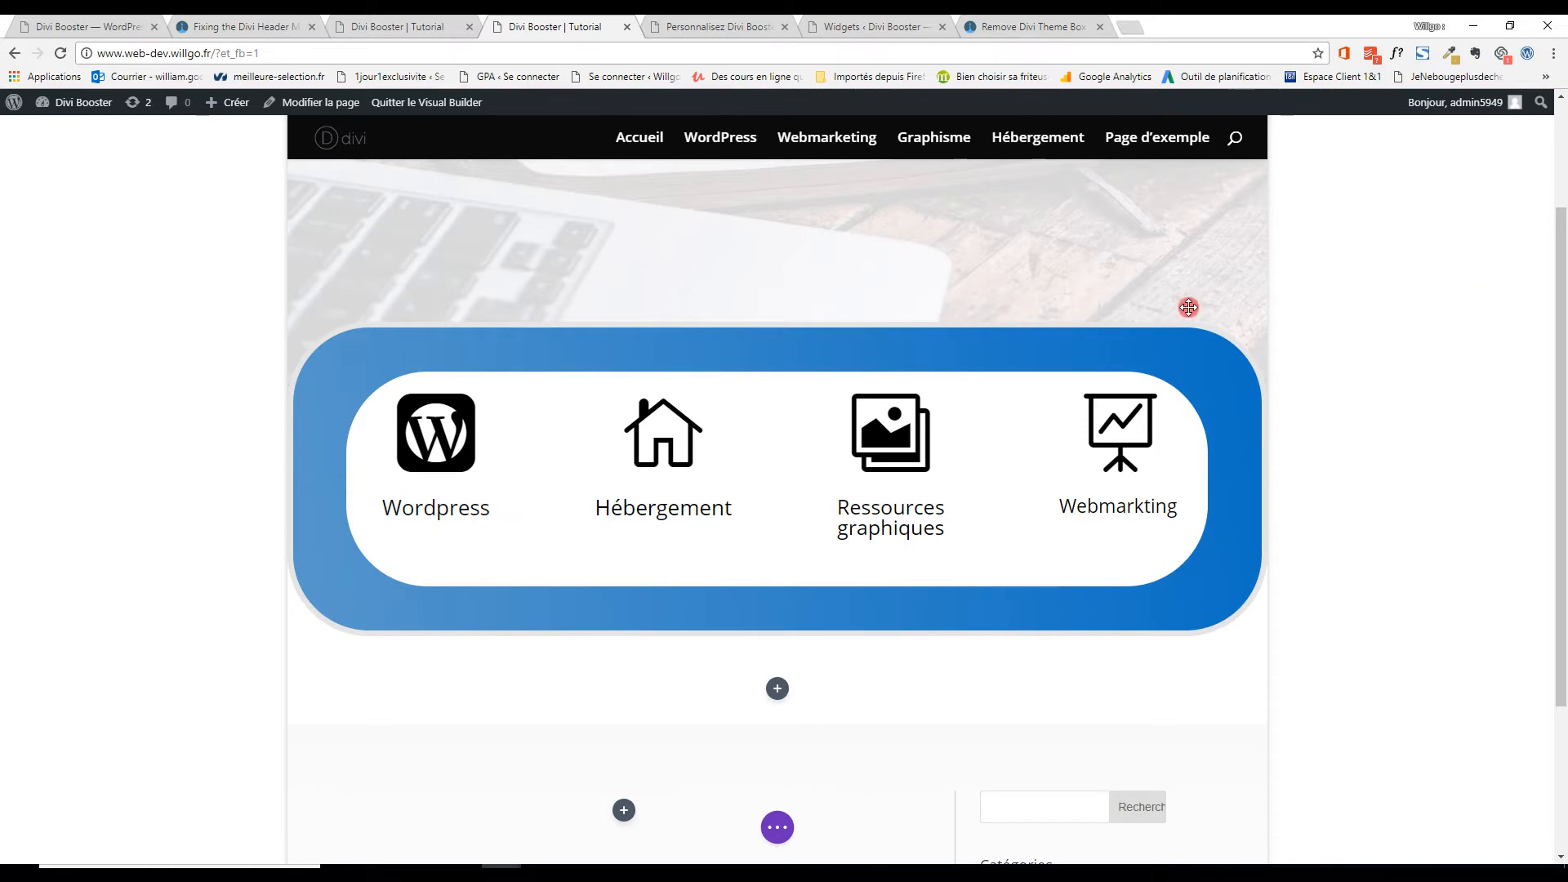
scroll(158, 226, up, 2)
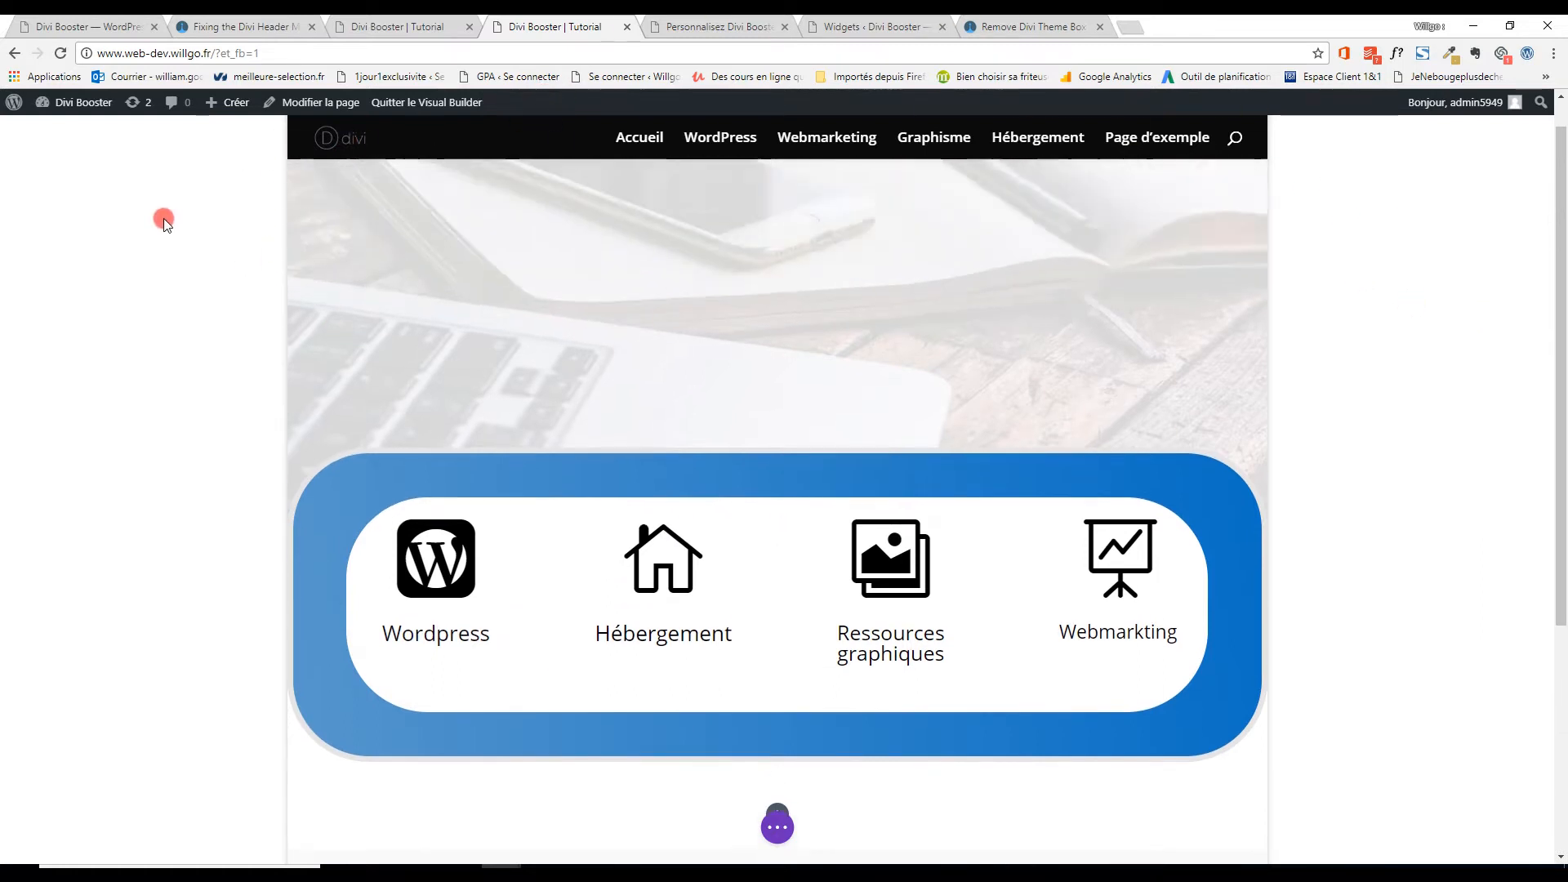
scroll(164, 257, down, 2)
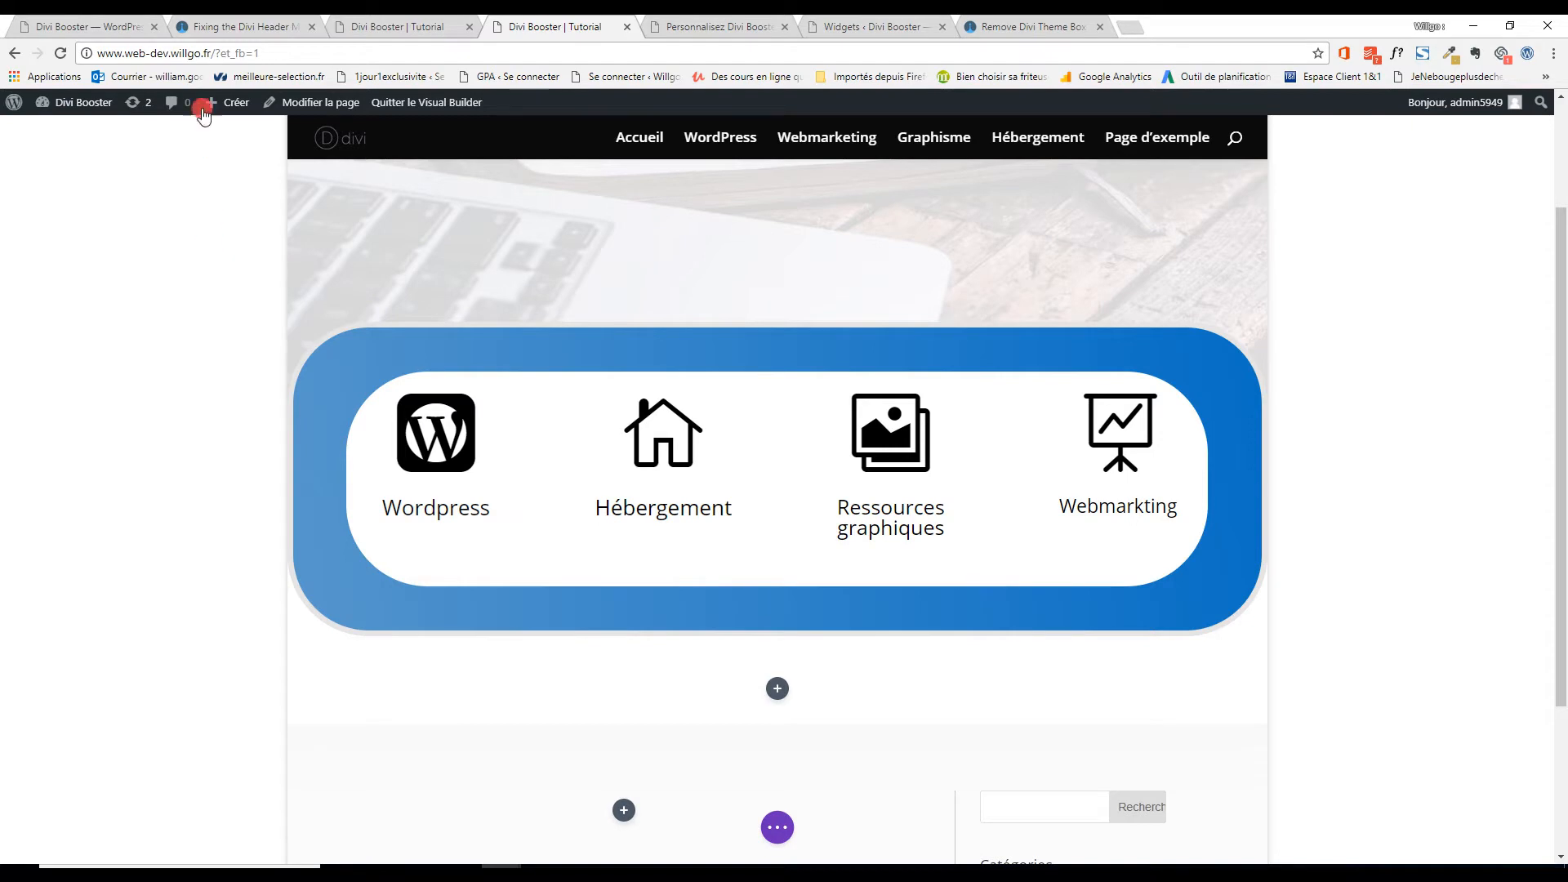
In Divi Booster's Main Header settings, enable "Use mobile header menu button on desktops too" and save the changes.
click(117, 27)
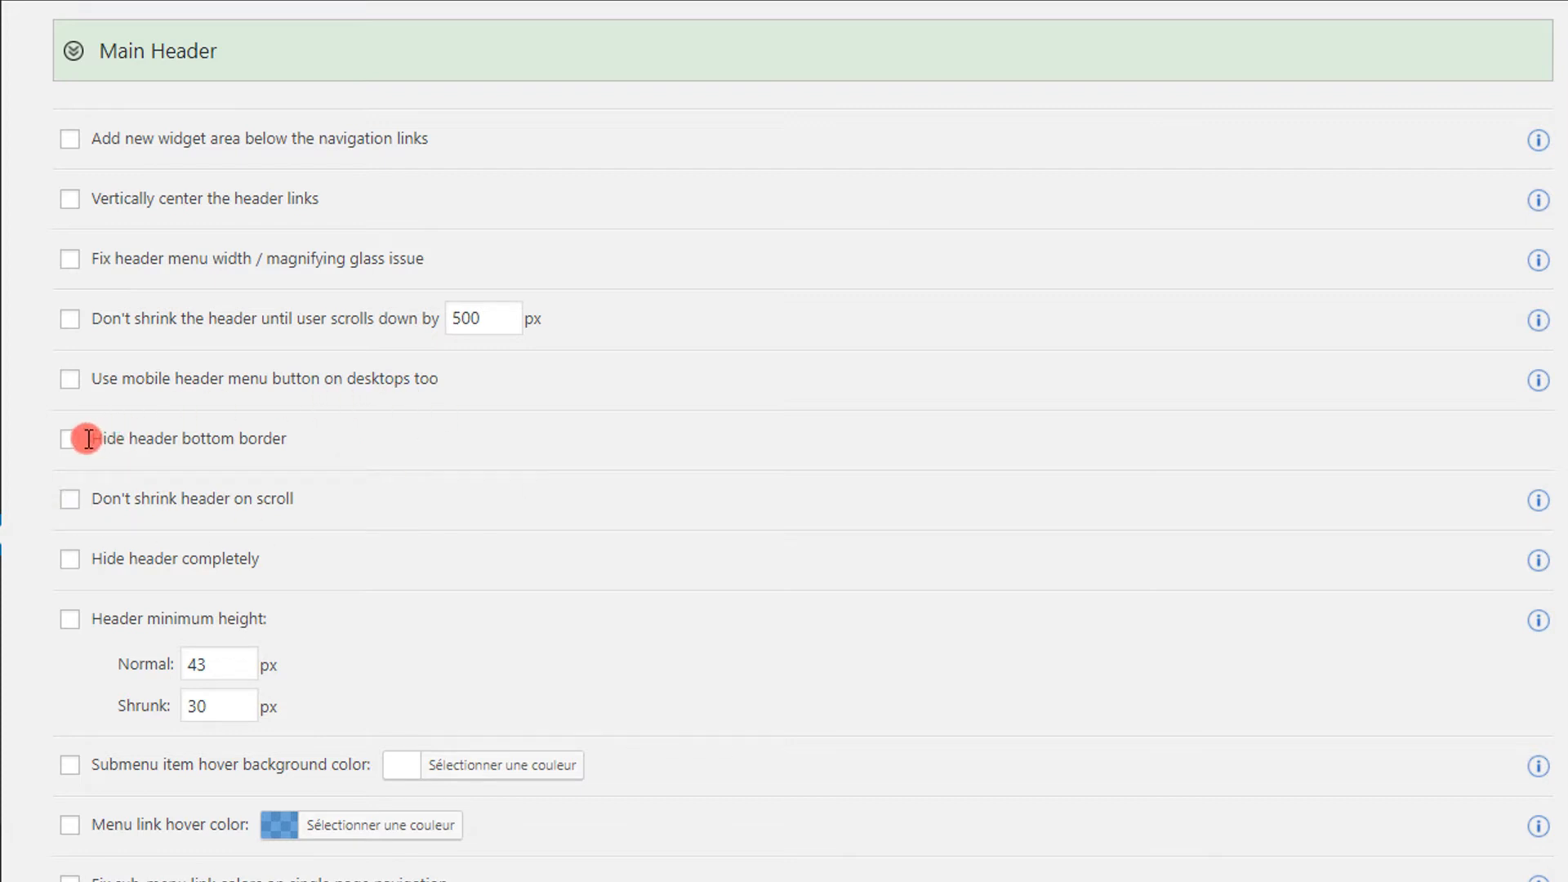
drag(87, 438, 312, 435)
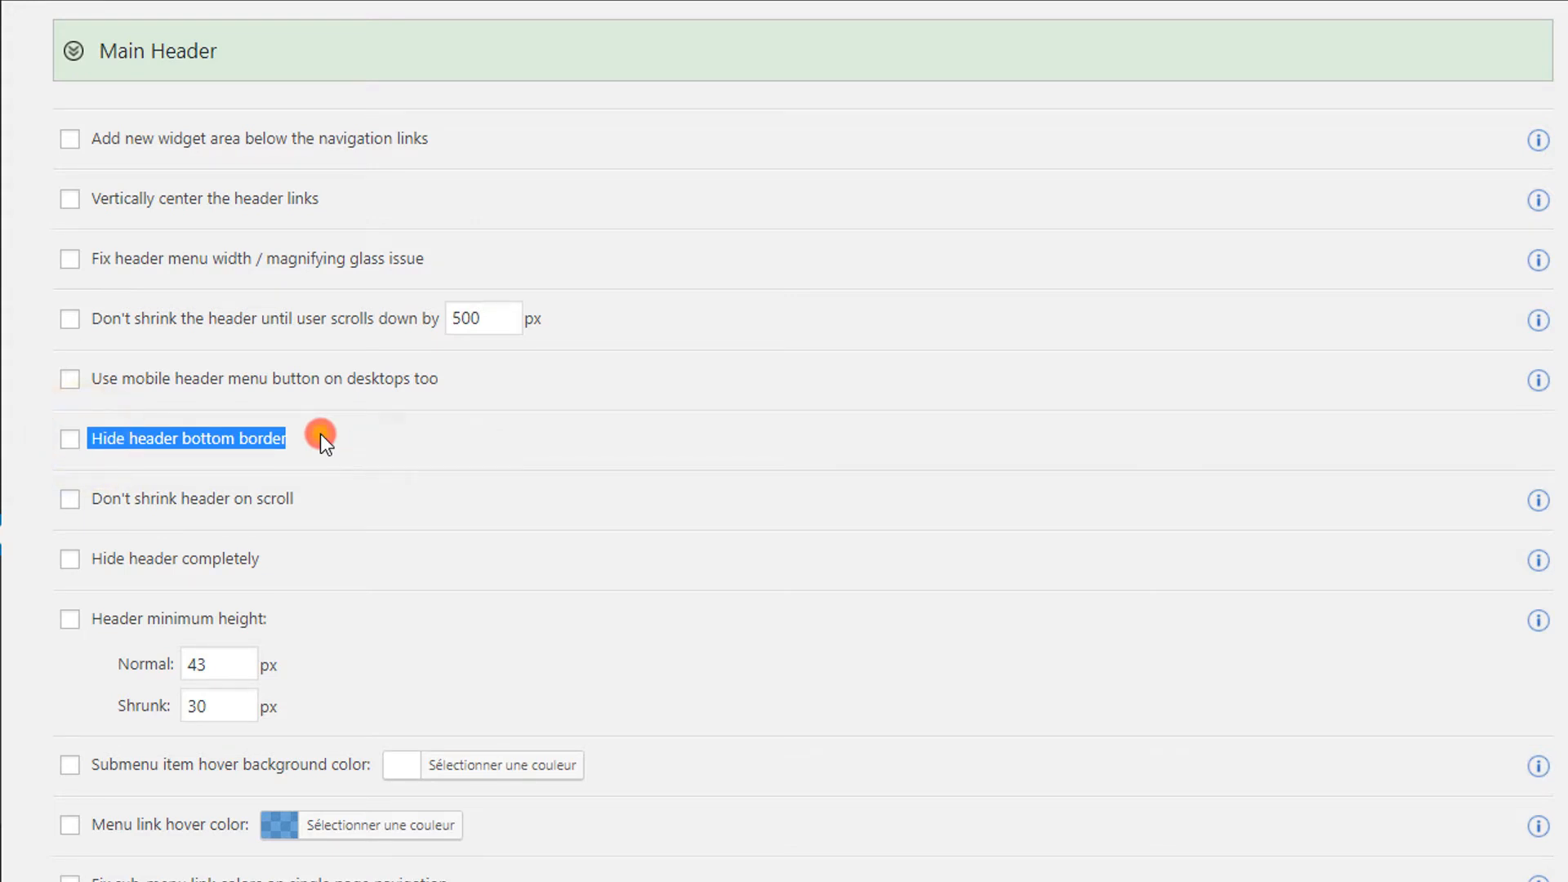
click(320, 434)
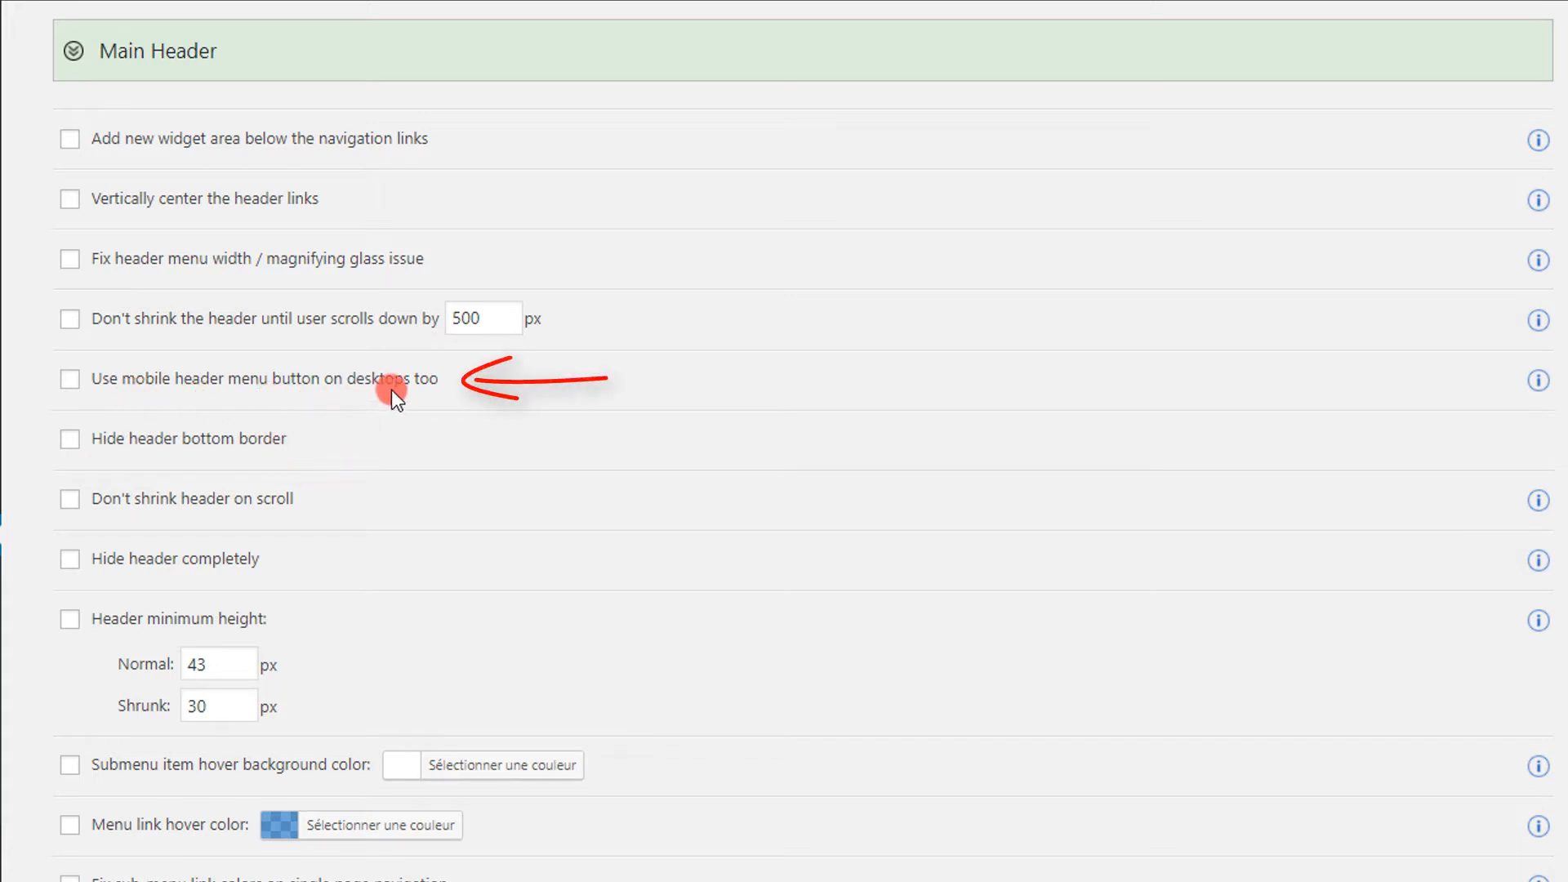
click(71, 379)
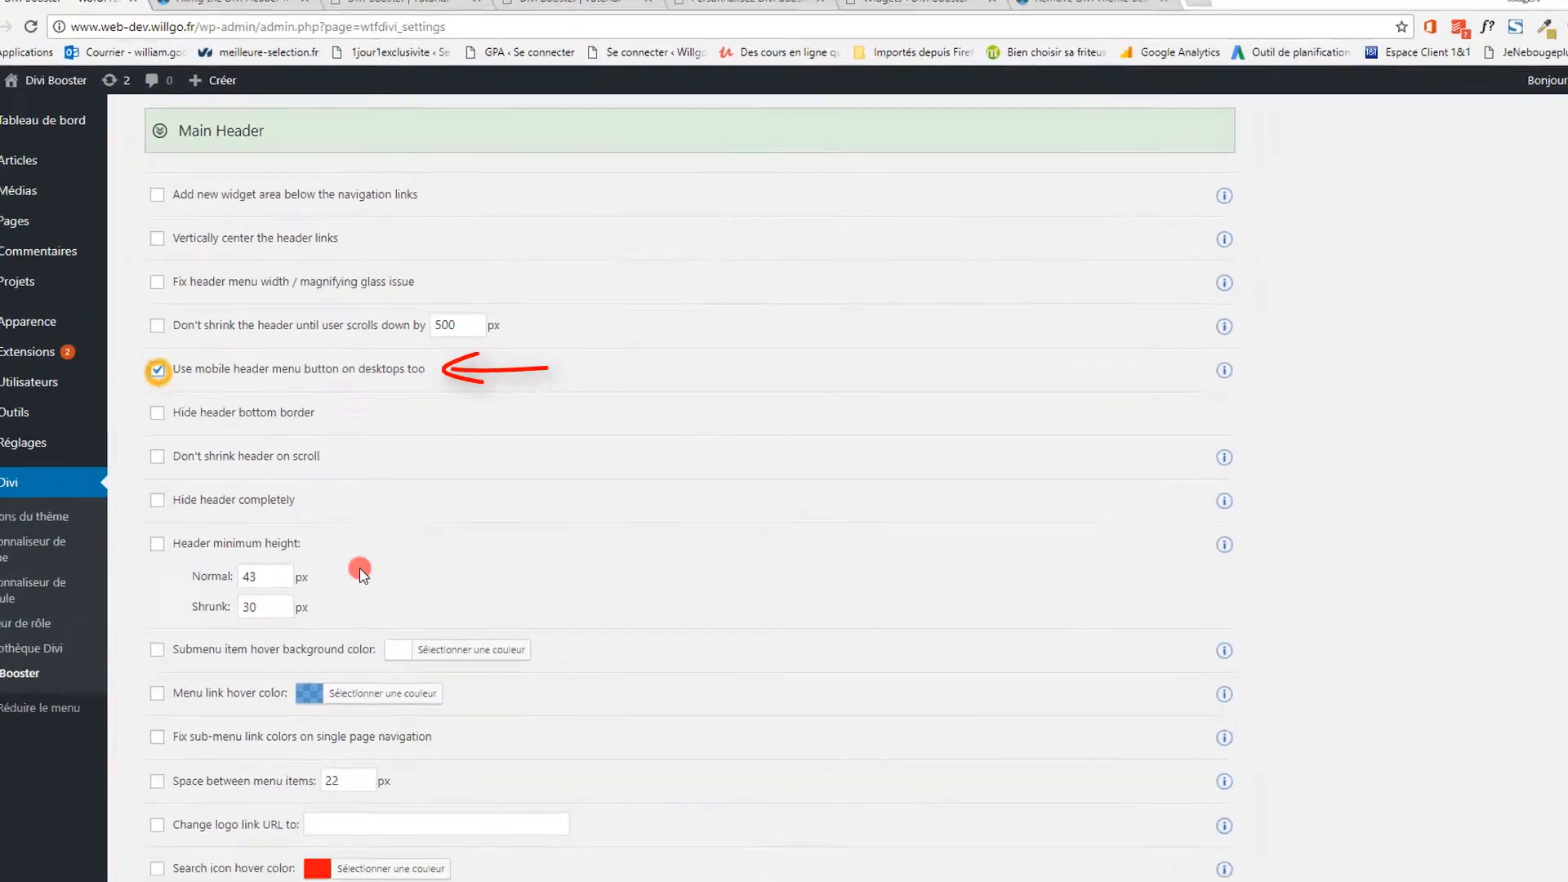
scroll(367, 465, down, 10)
click(245, 699)
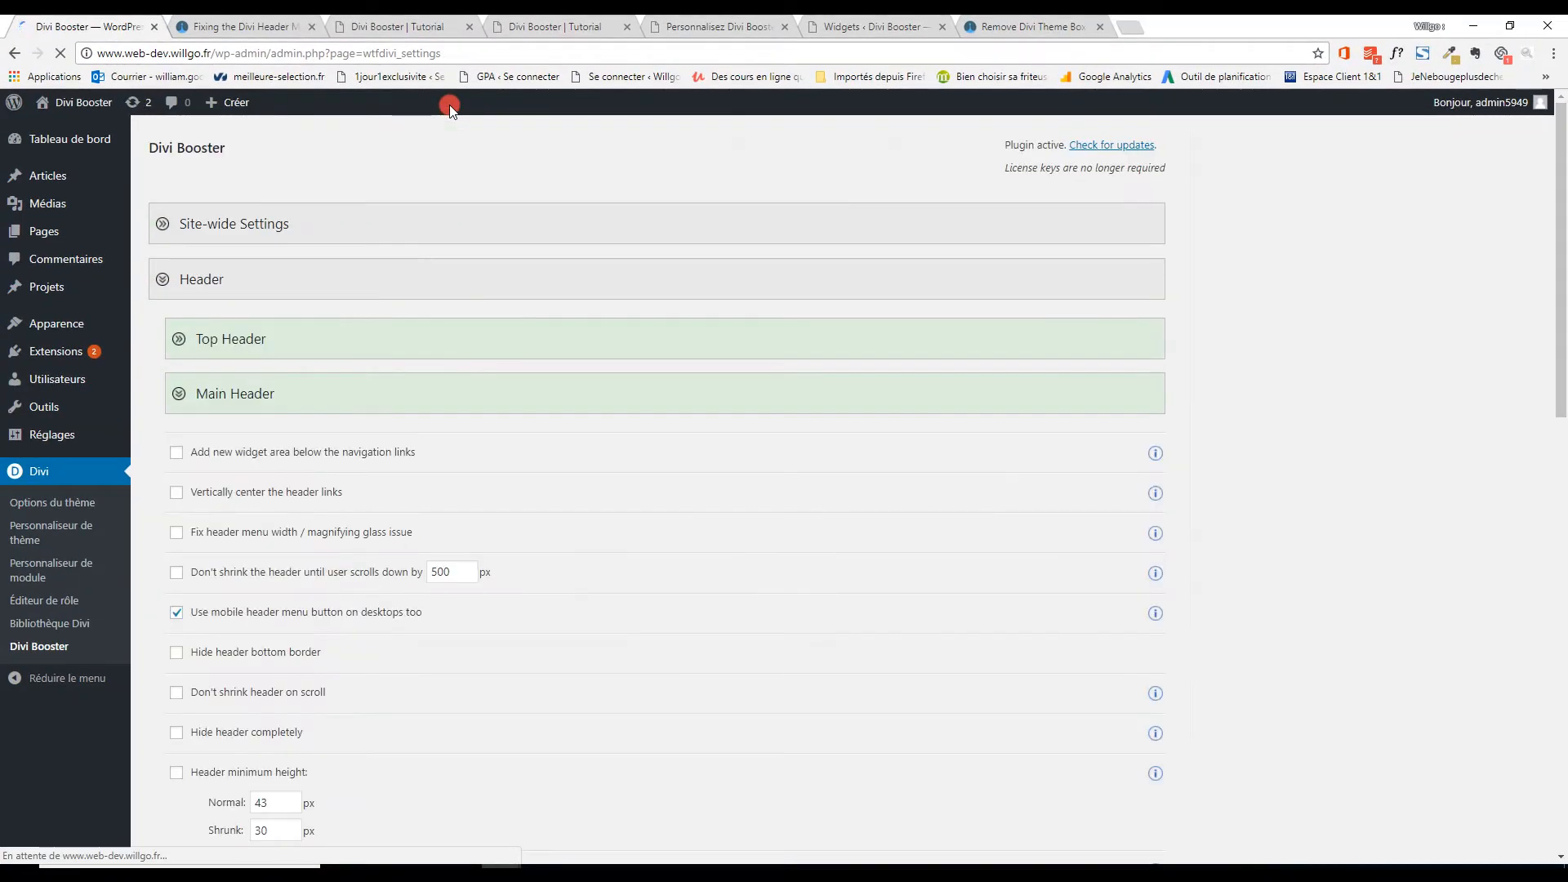
Reload the Visual Builder page and check the header's mobile menu button by opening and closing its menu.
click(489, 20)
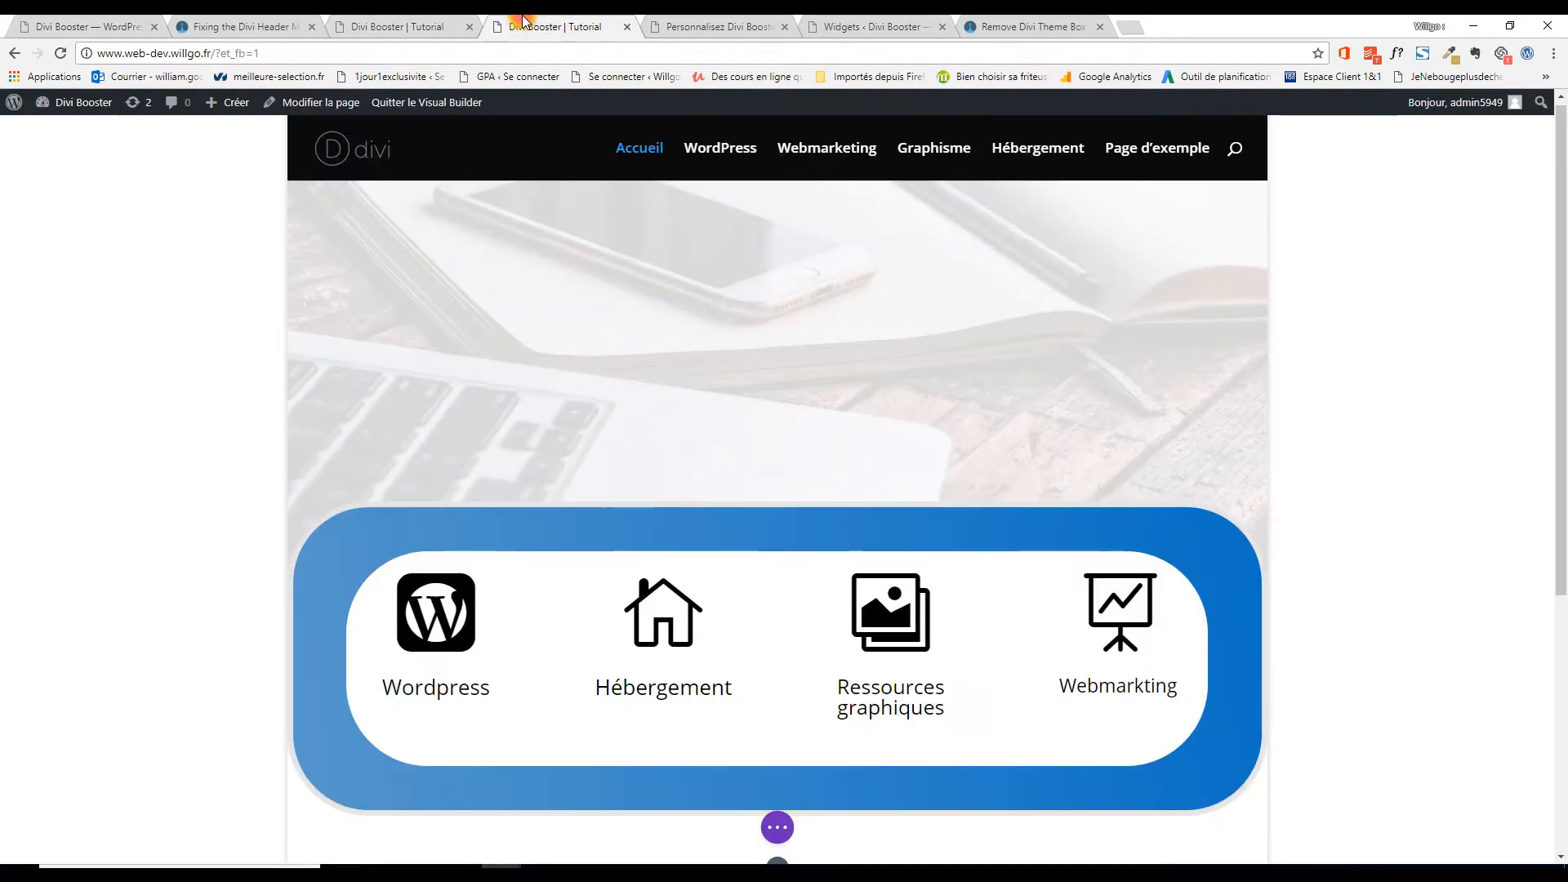
click(65, 54)
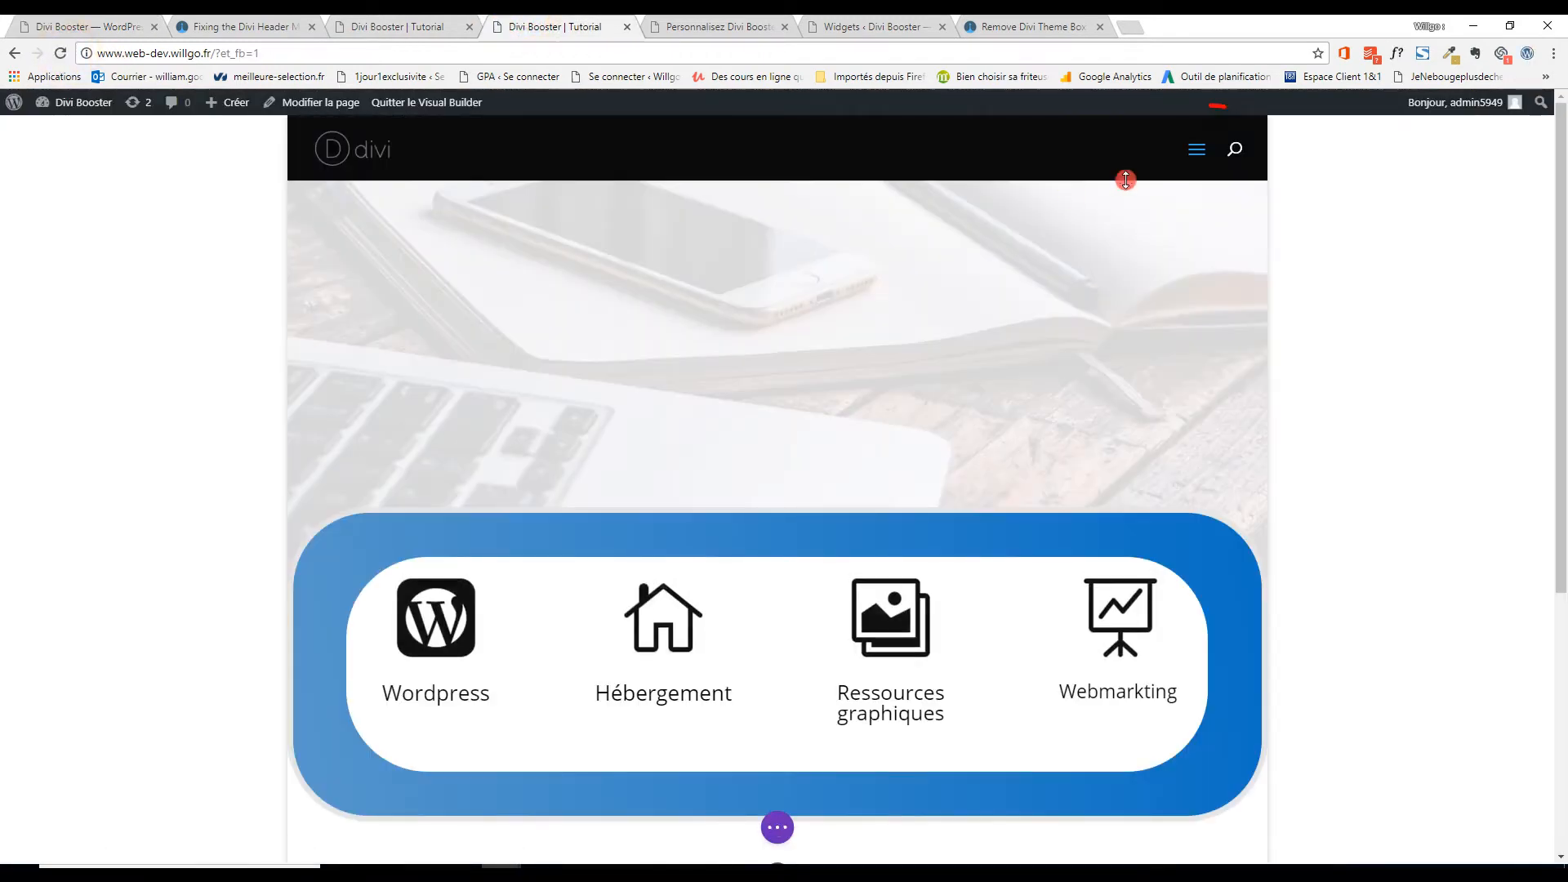
click(1197, 151)
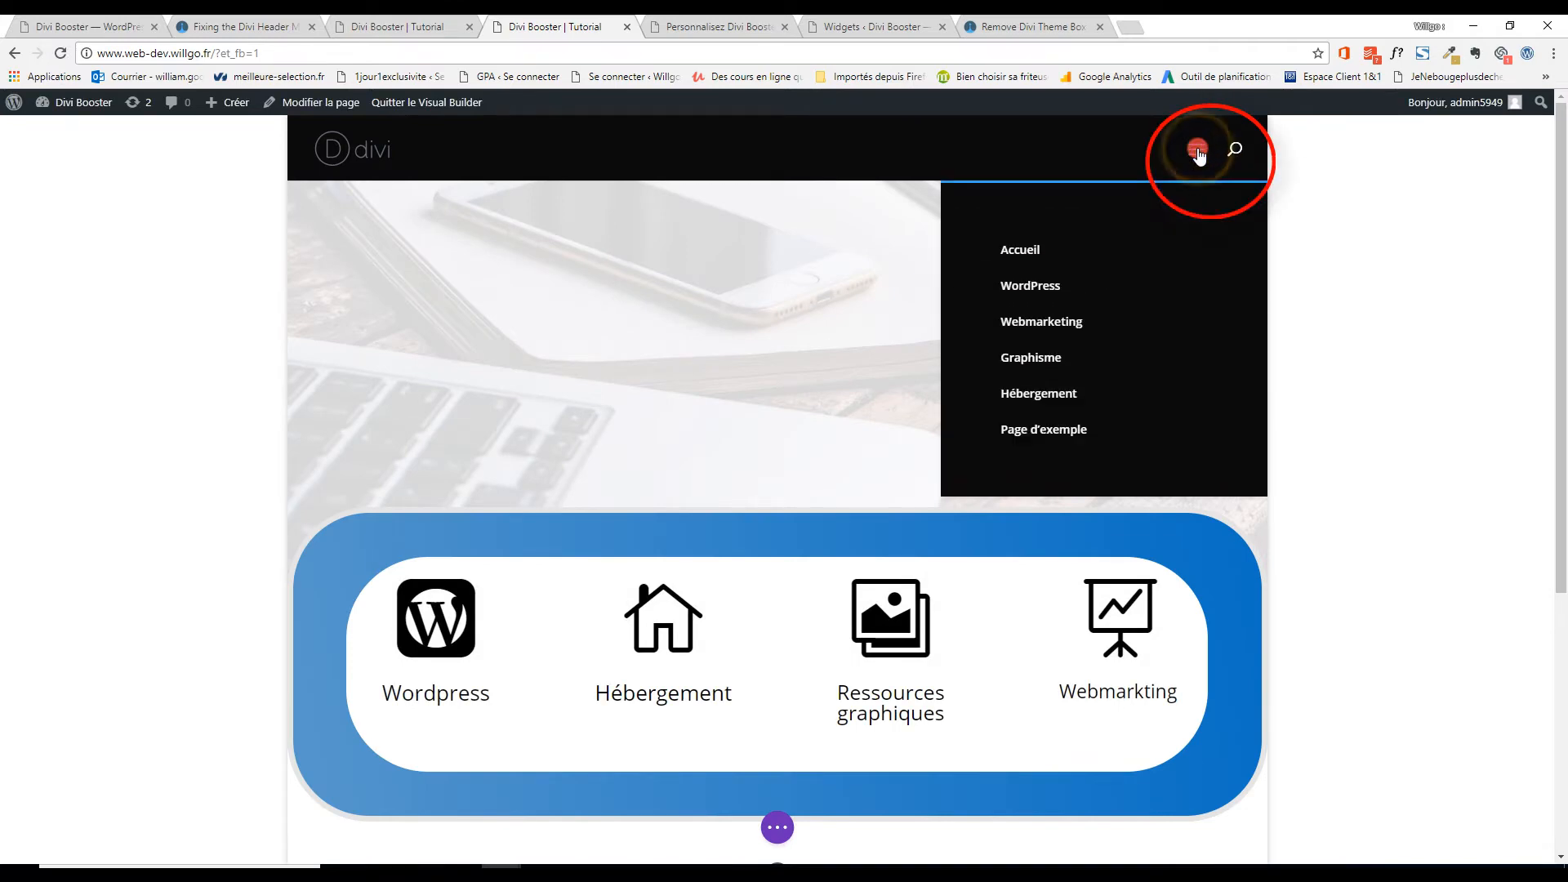
click(1197, 150)
click(1197, 152)
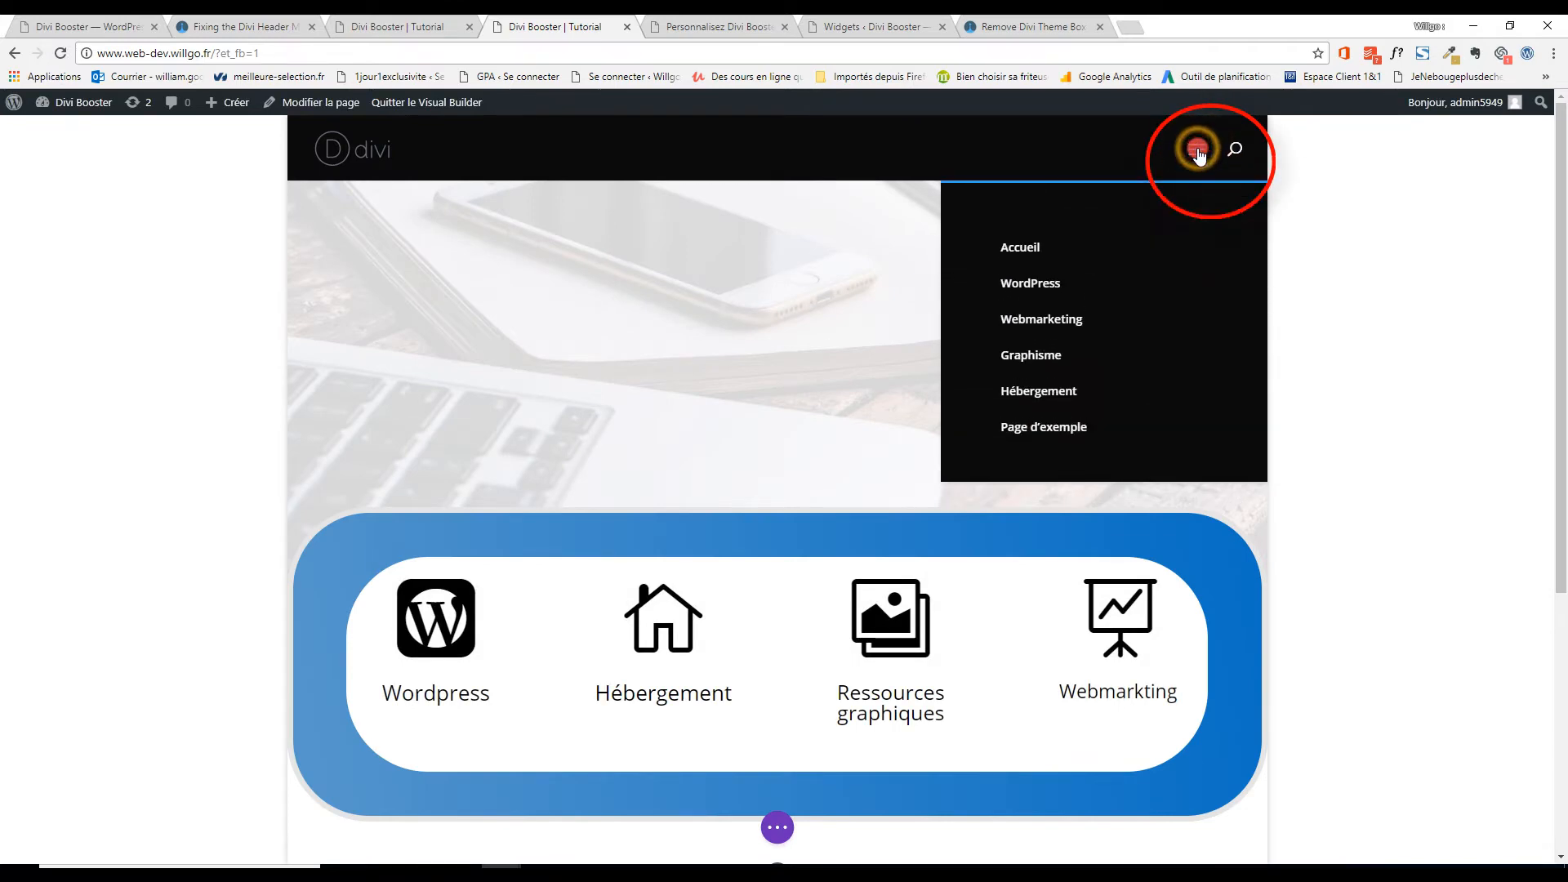
Back in Divi Booster, turn off "Use mobile header menu button on desktops too".
click(138, 20)
scroll(218, 511, down, 2)
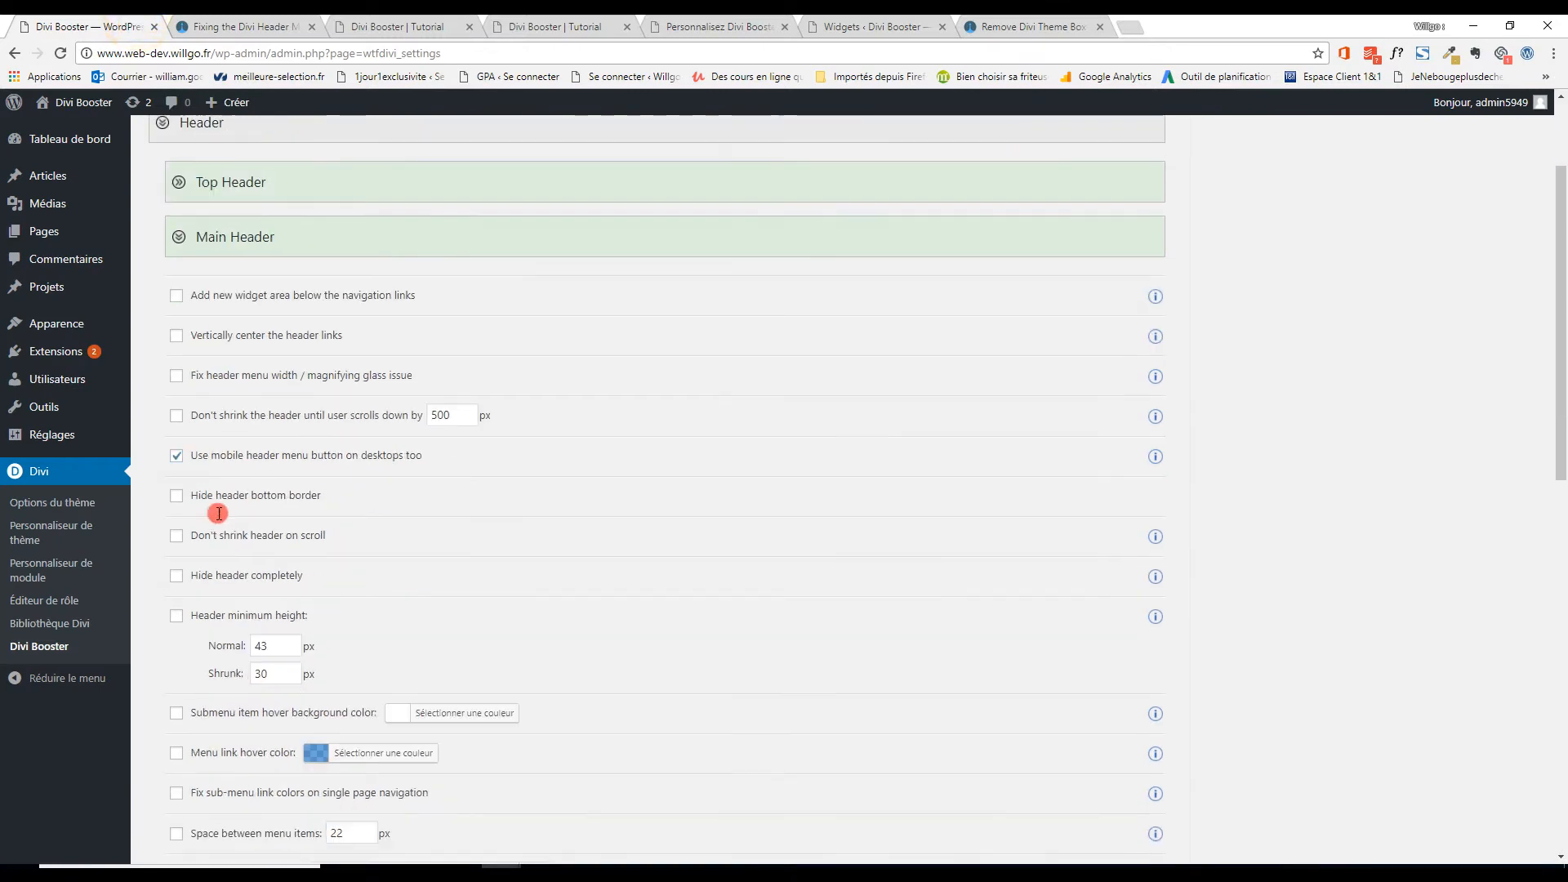
click(176, 453)
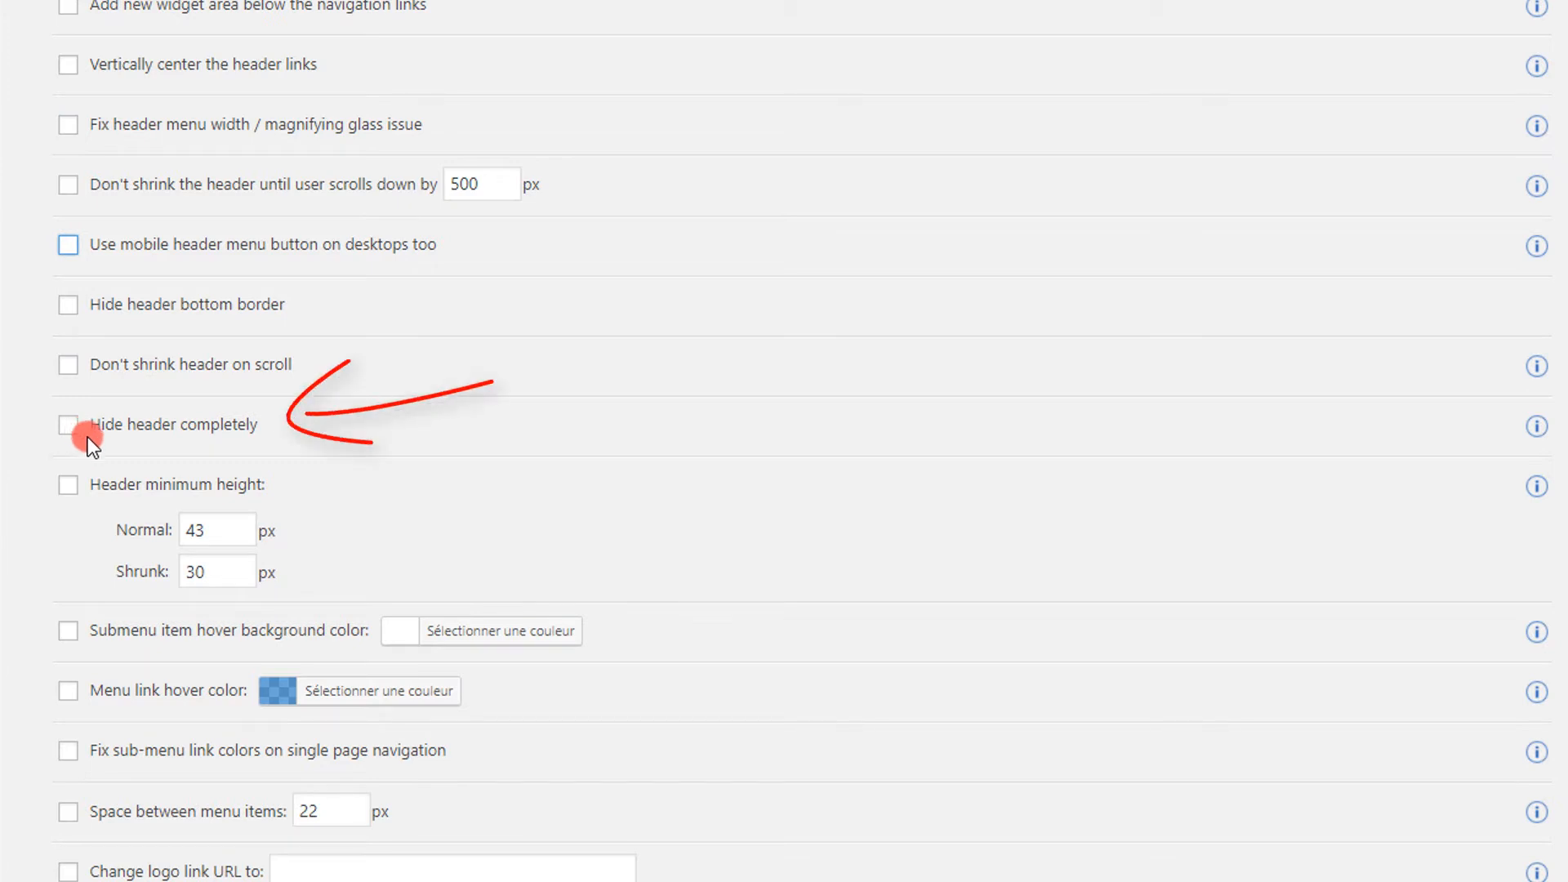
Enable "Header minimum height" with the Normal height set to 200 px and save the changes.
scroll(370, 444, down, 2)
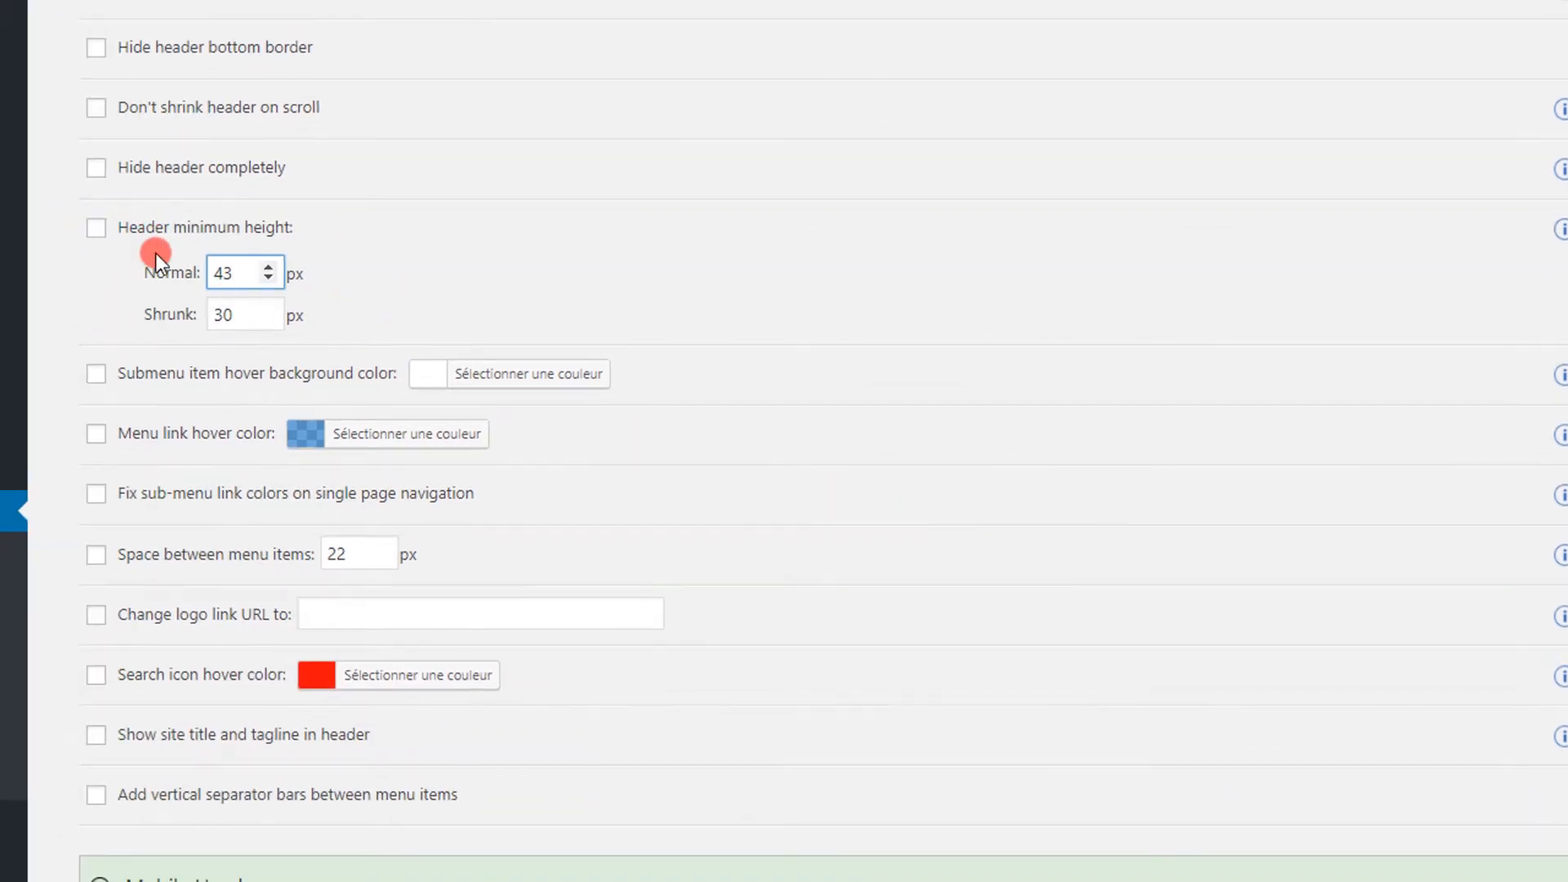
double_click(241, 271)
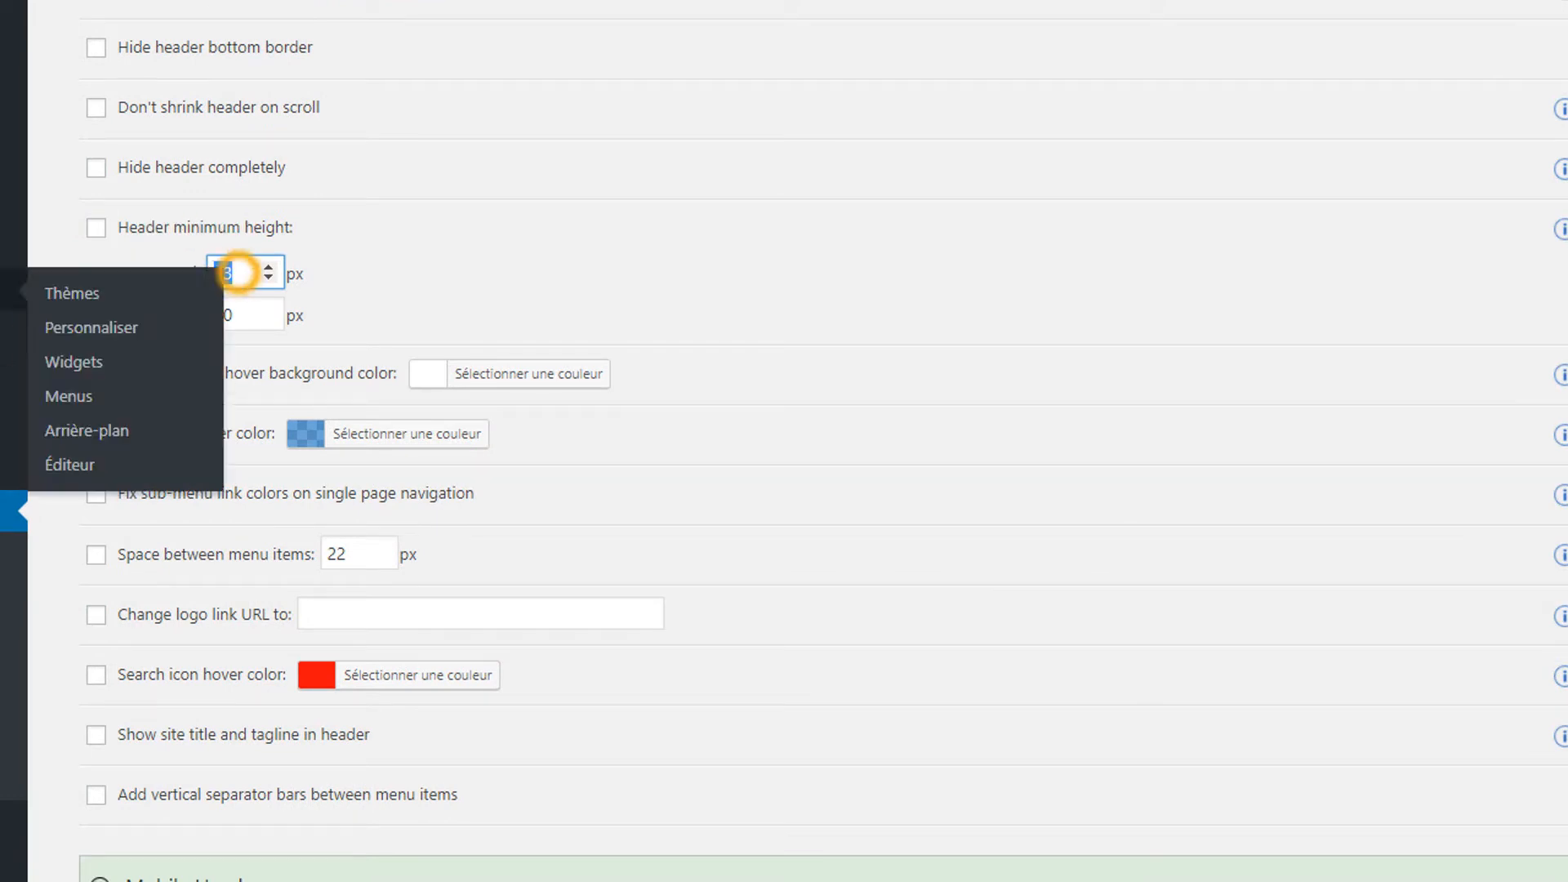
mouse_move(6, 350)
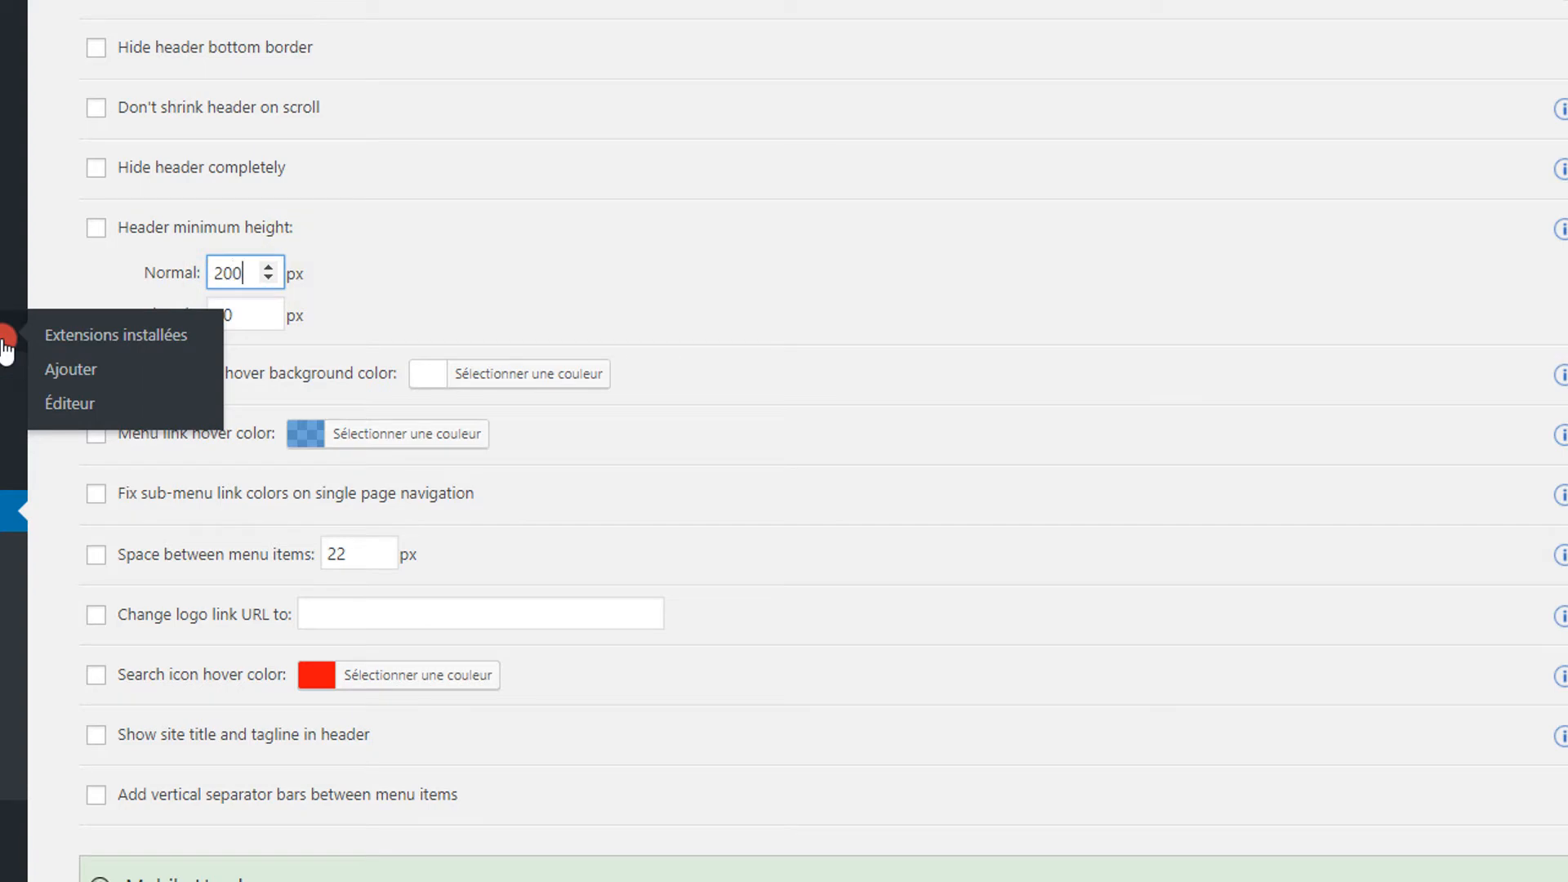
click(1032, 210)
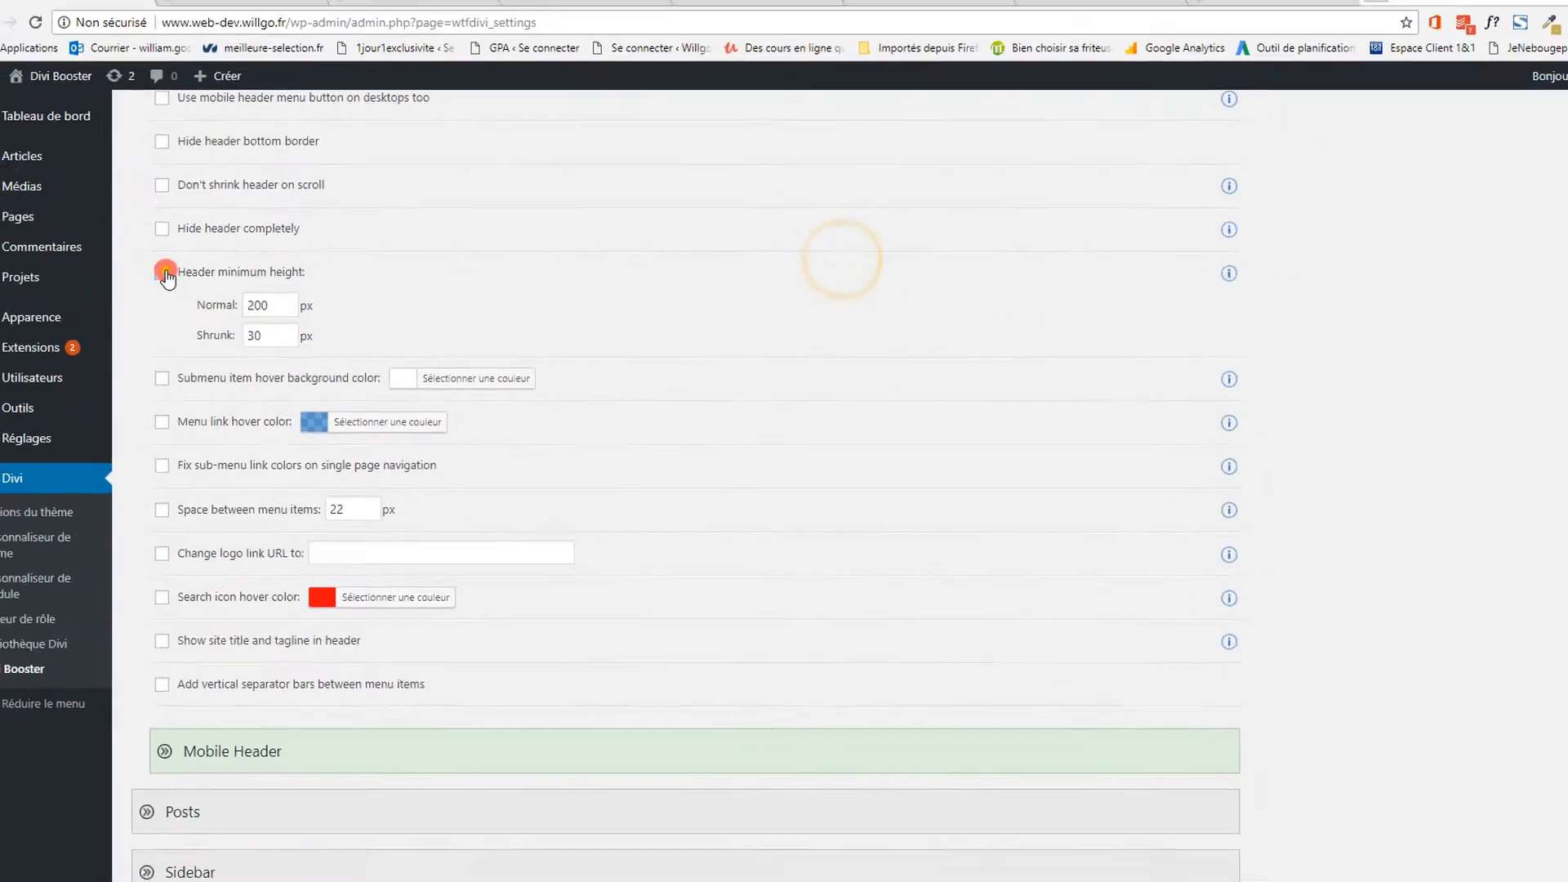
scroll(523, 417, down, 6)
click(263, 788)
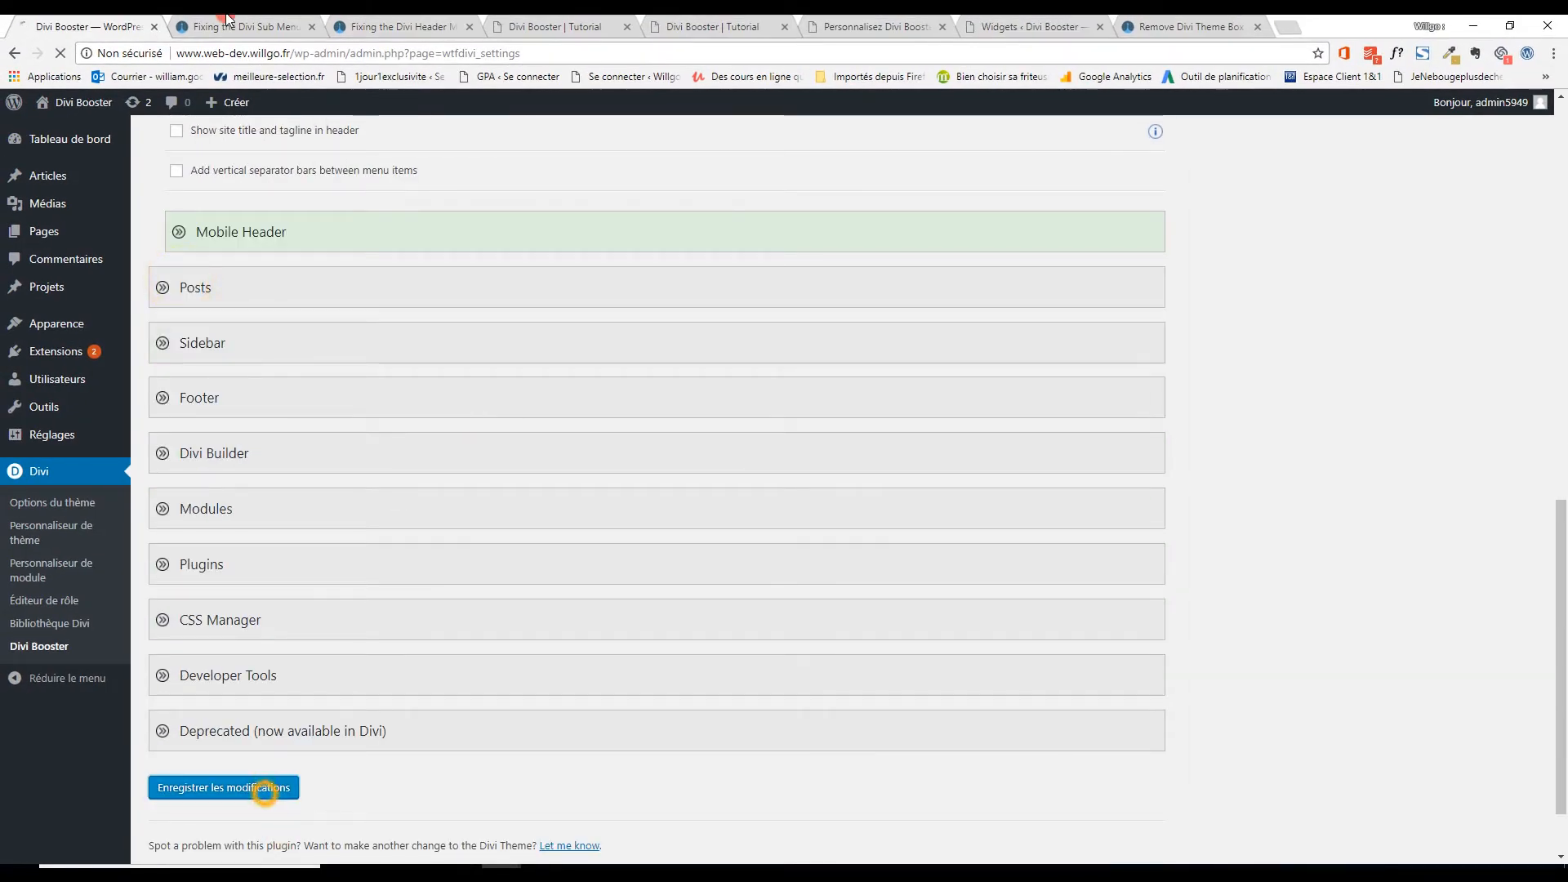
Check the header height on the reloaded Visual Builder page, then turn off "Header minimum height" in Divi Booster.
click(712, 26)
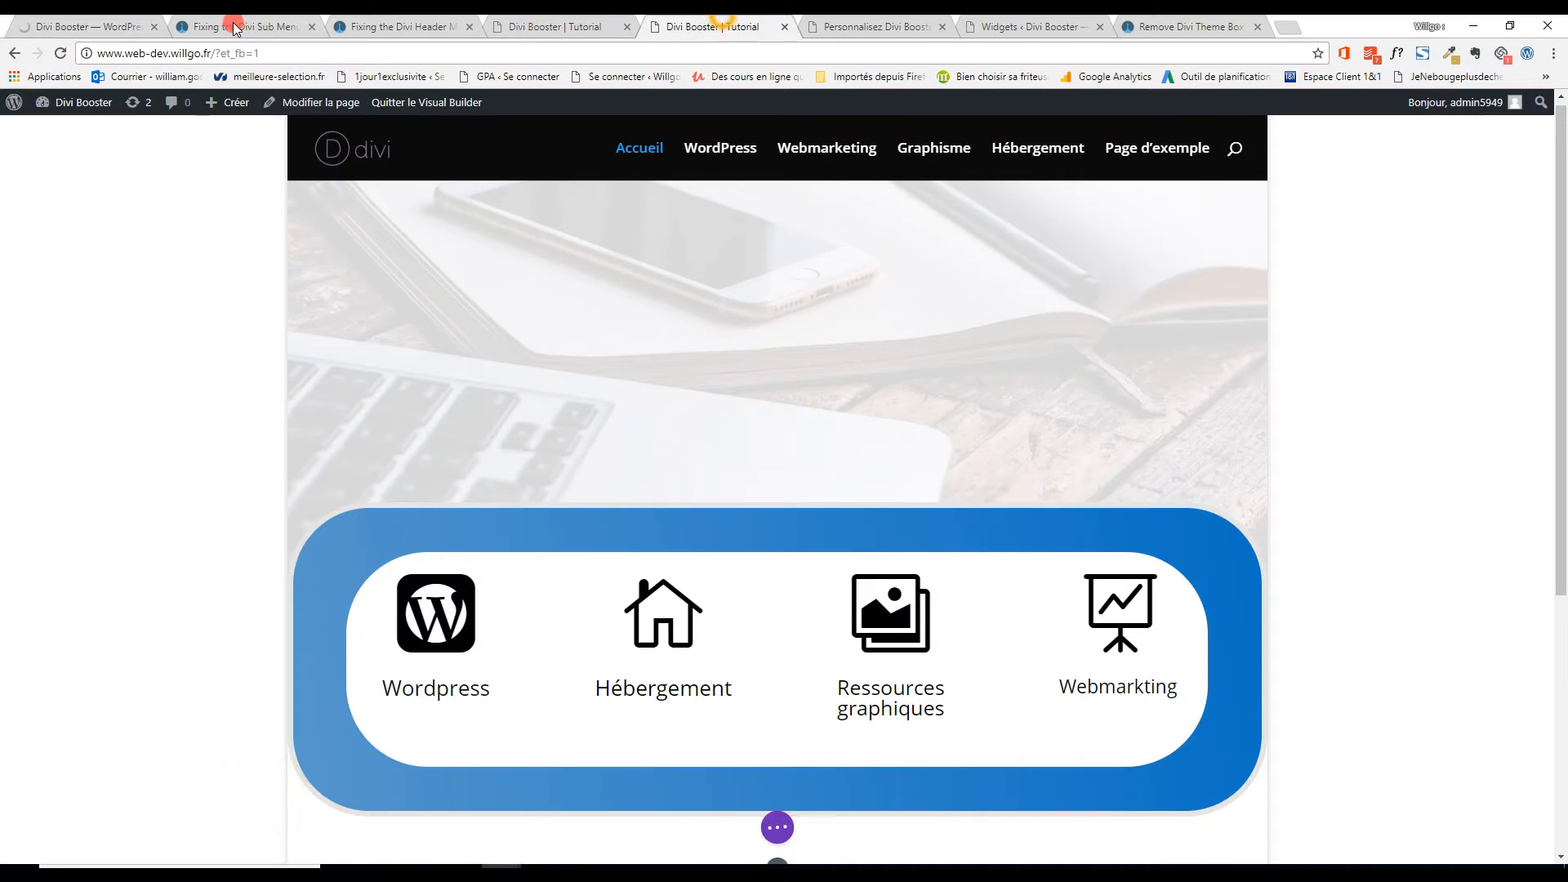
click(64, 54)
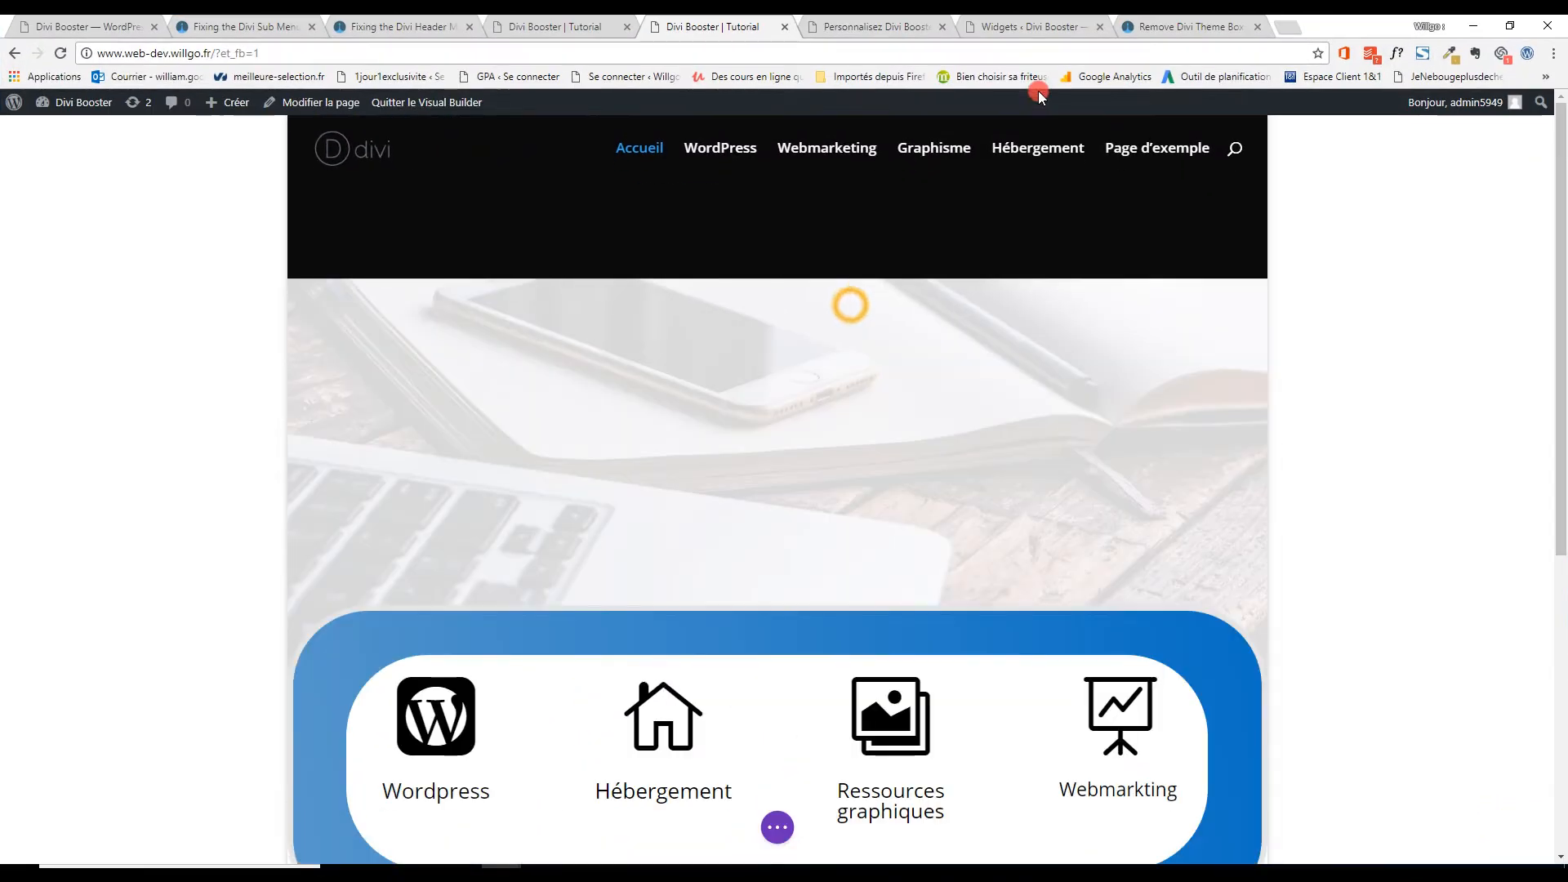
click(90, 26)
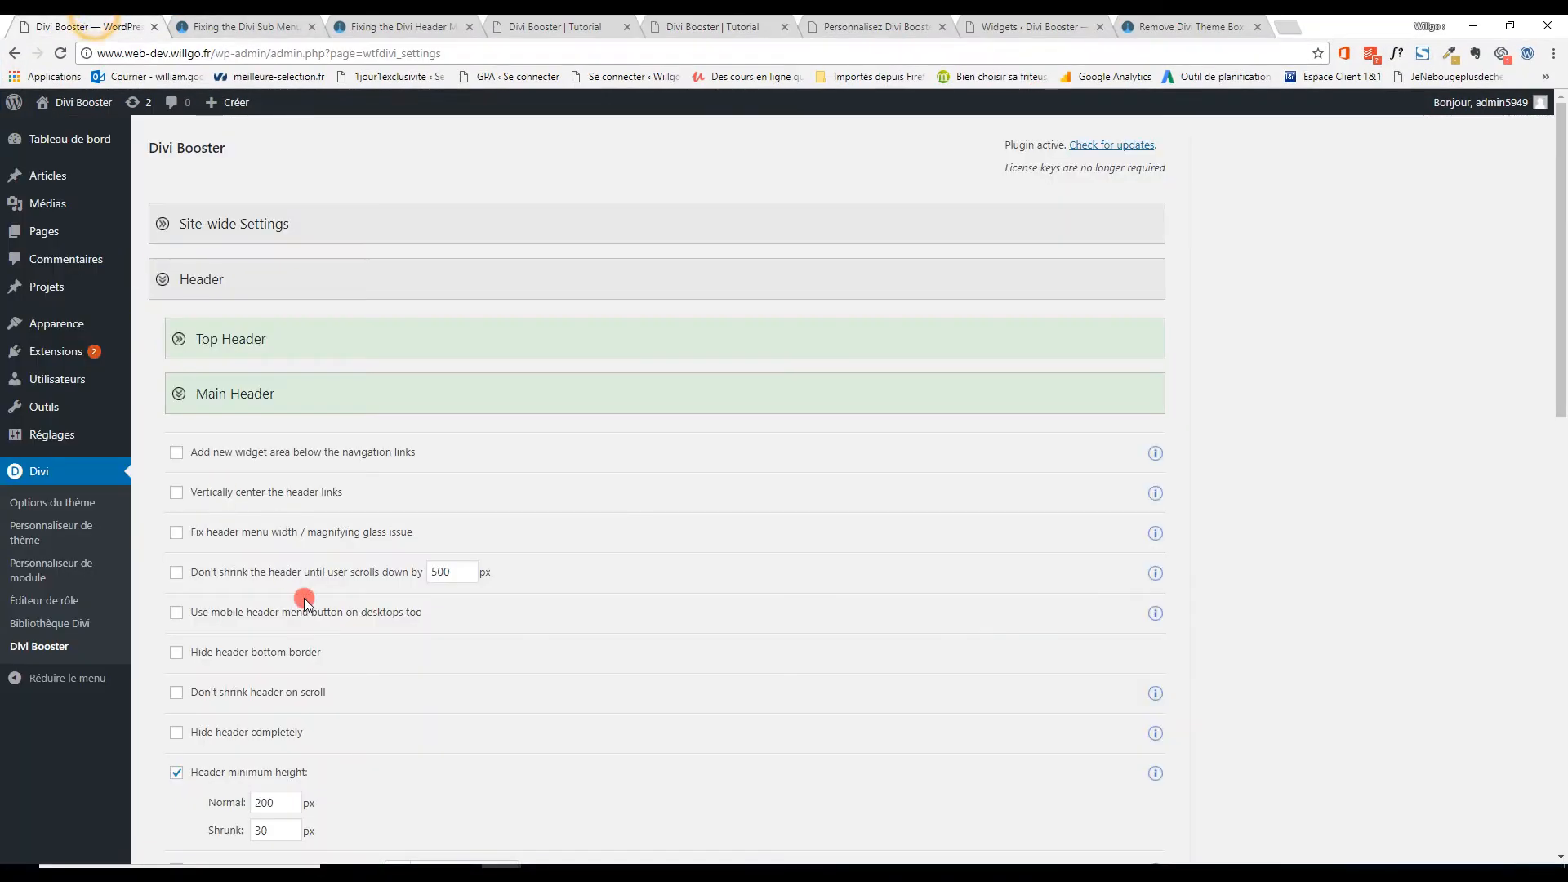
scroll(202, 500, down, 3)
click(176, 532)
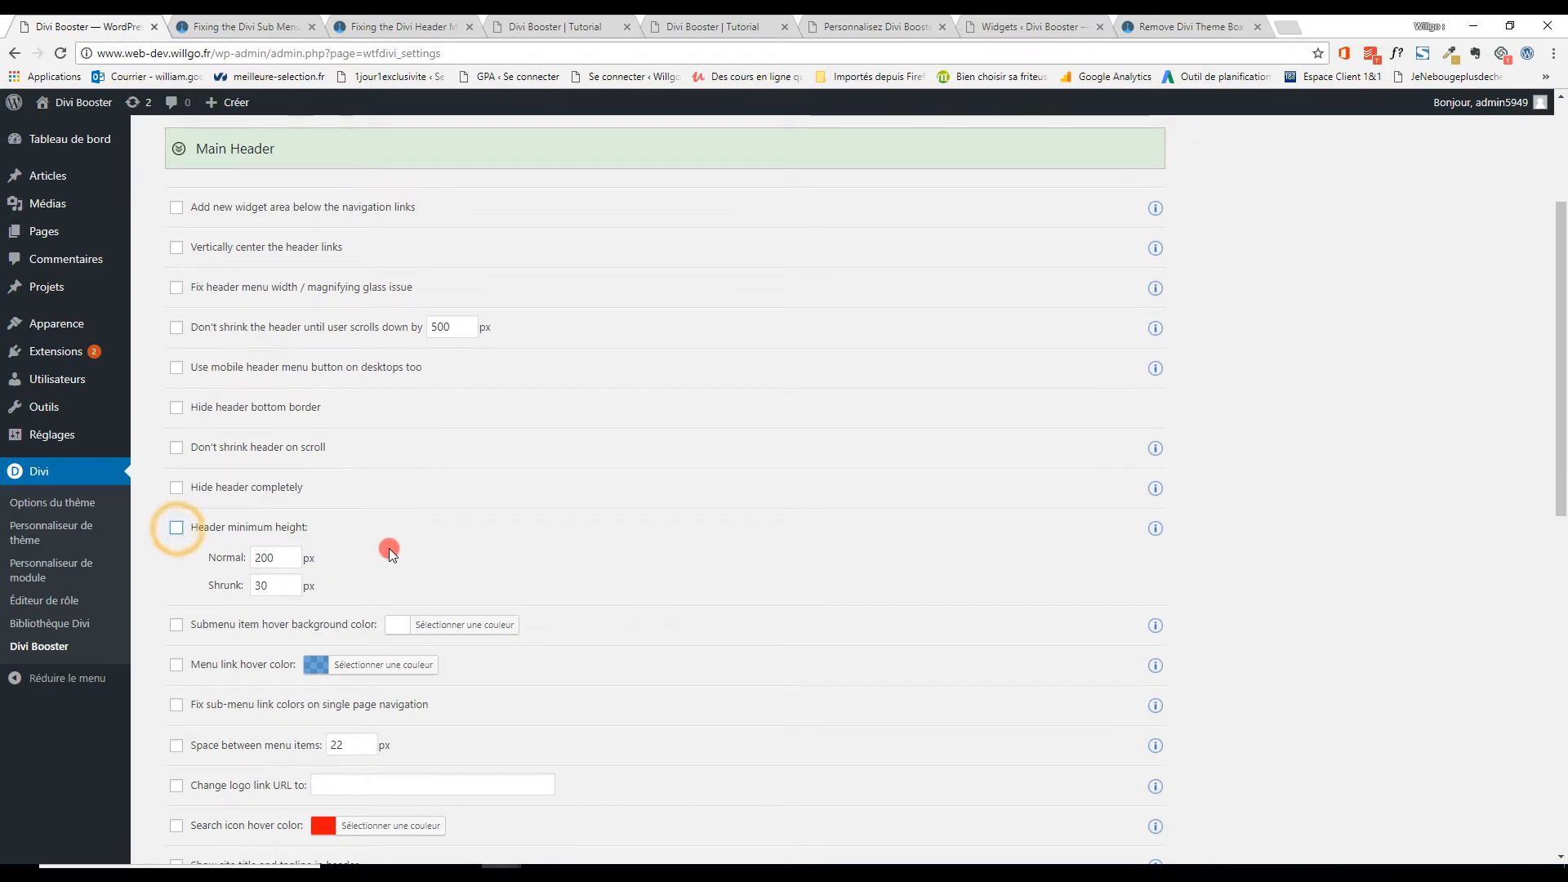
Enable "Space between menu items" at 35 px, "Search icon hover color" and "Add vertical separator bars between menu items".
scroll(390, 563, down, 1)
scroll(390, 575, down, 1)
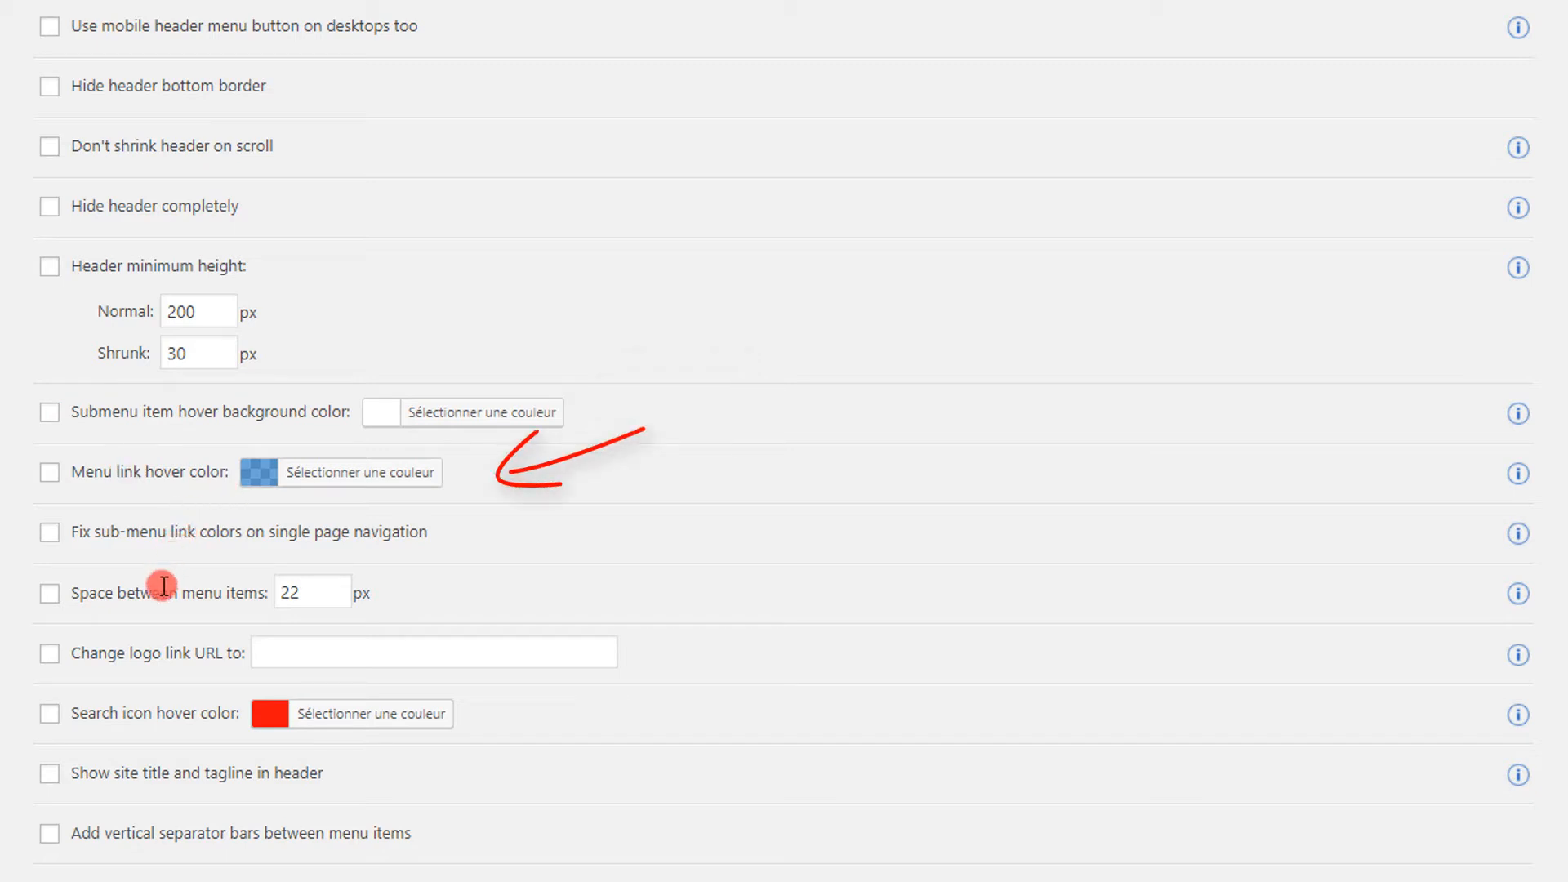
click(50, 594)
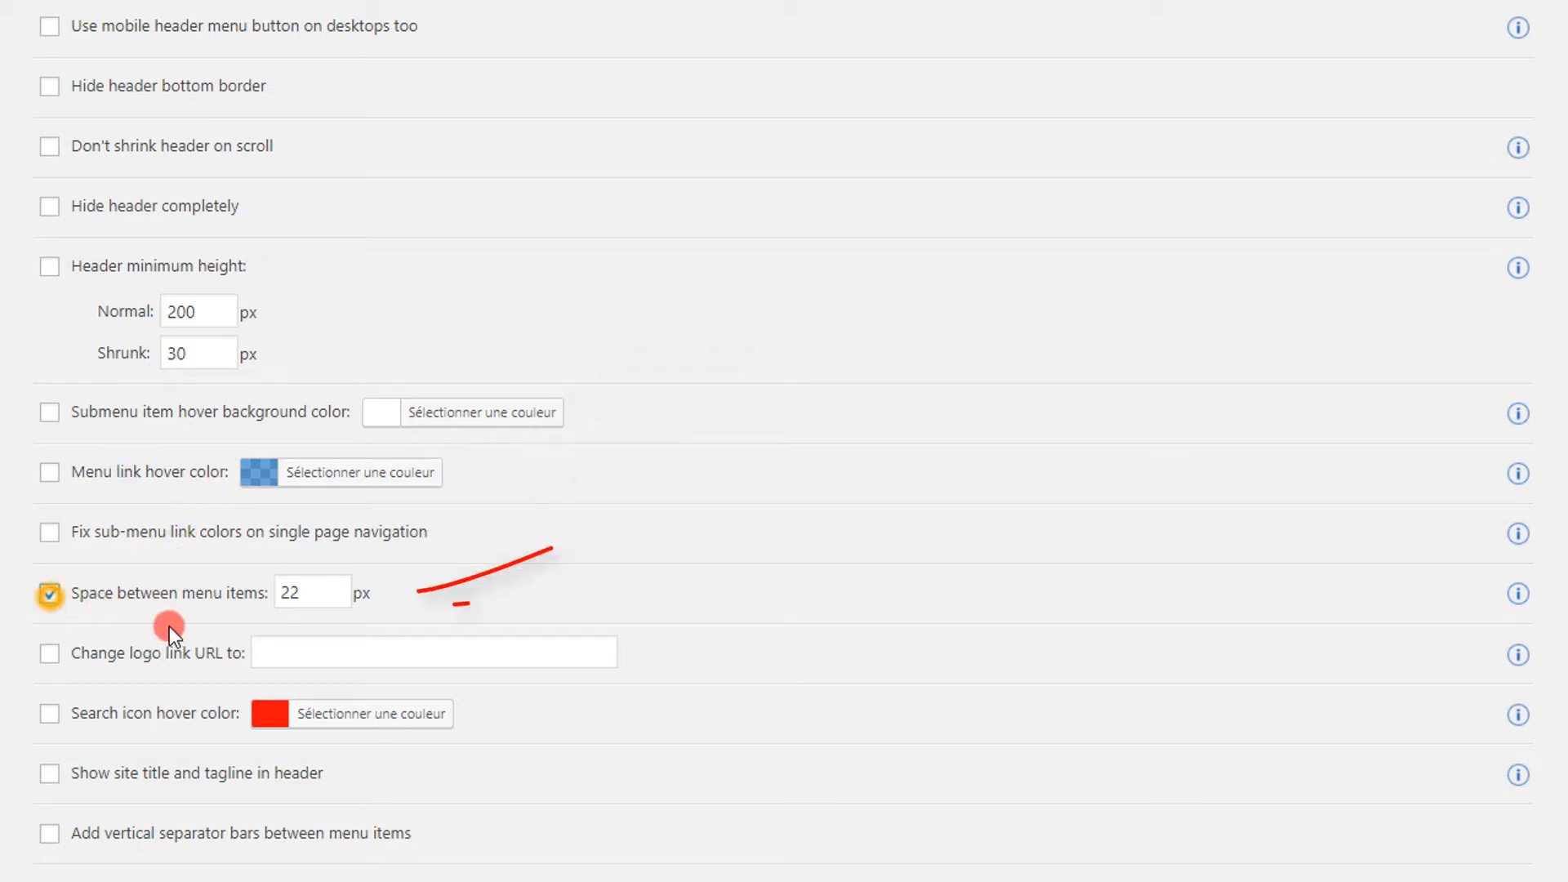
double_click(310, 591)
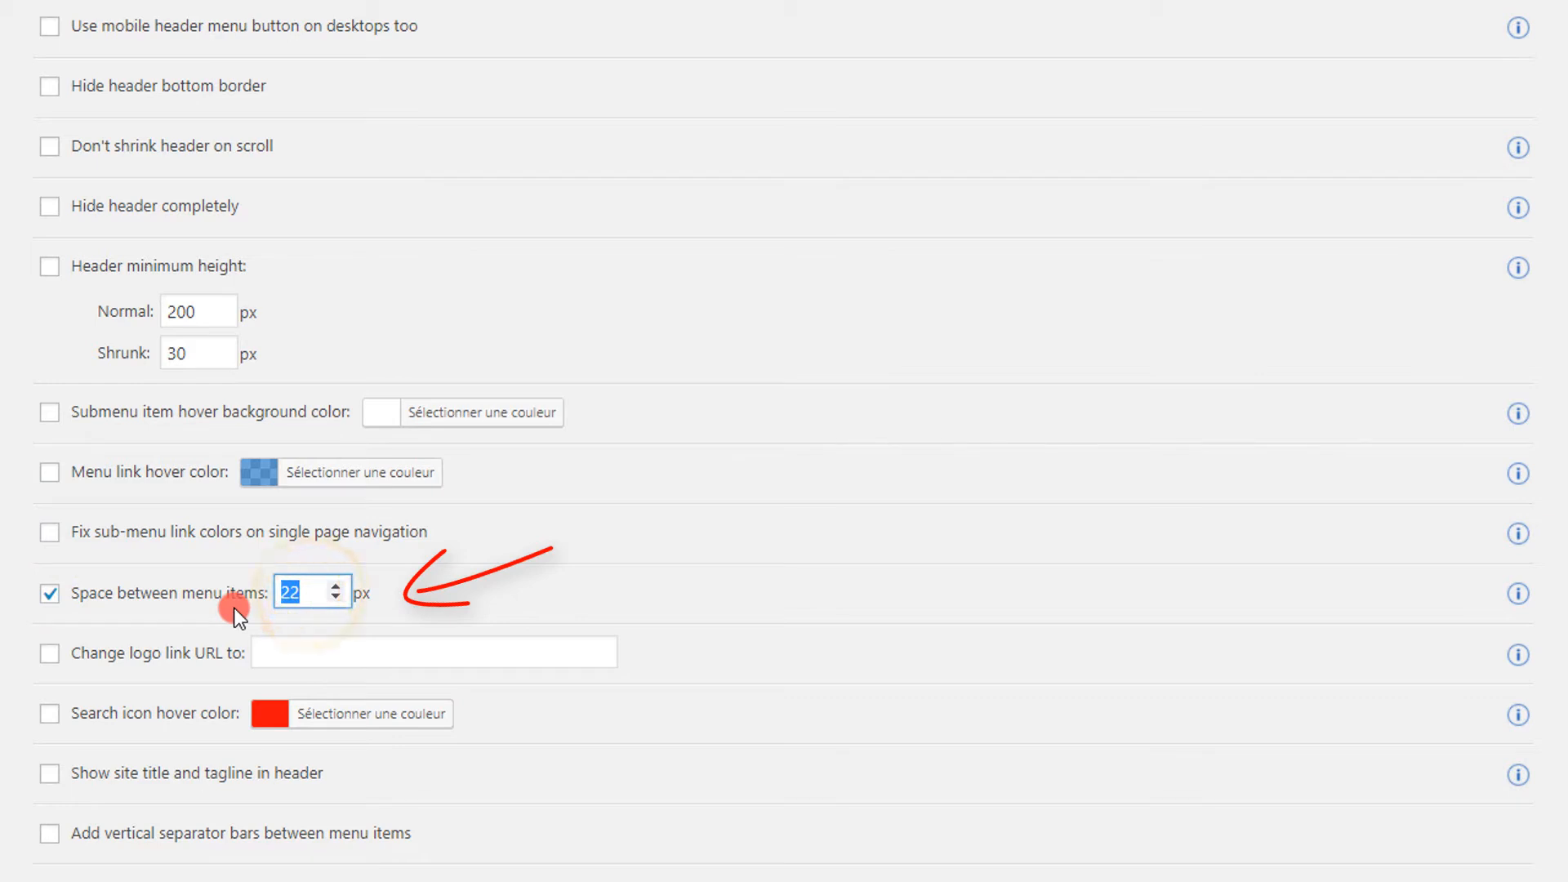
text(35)
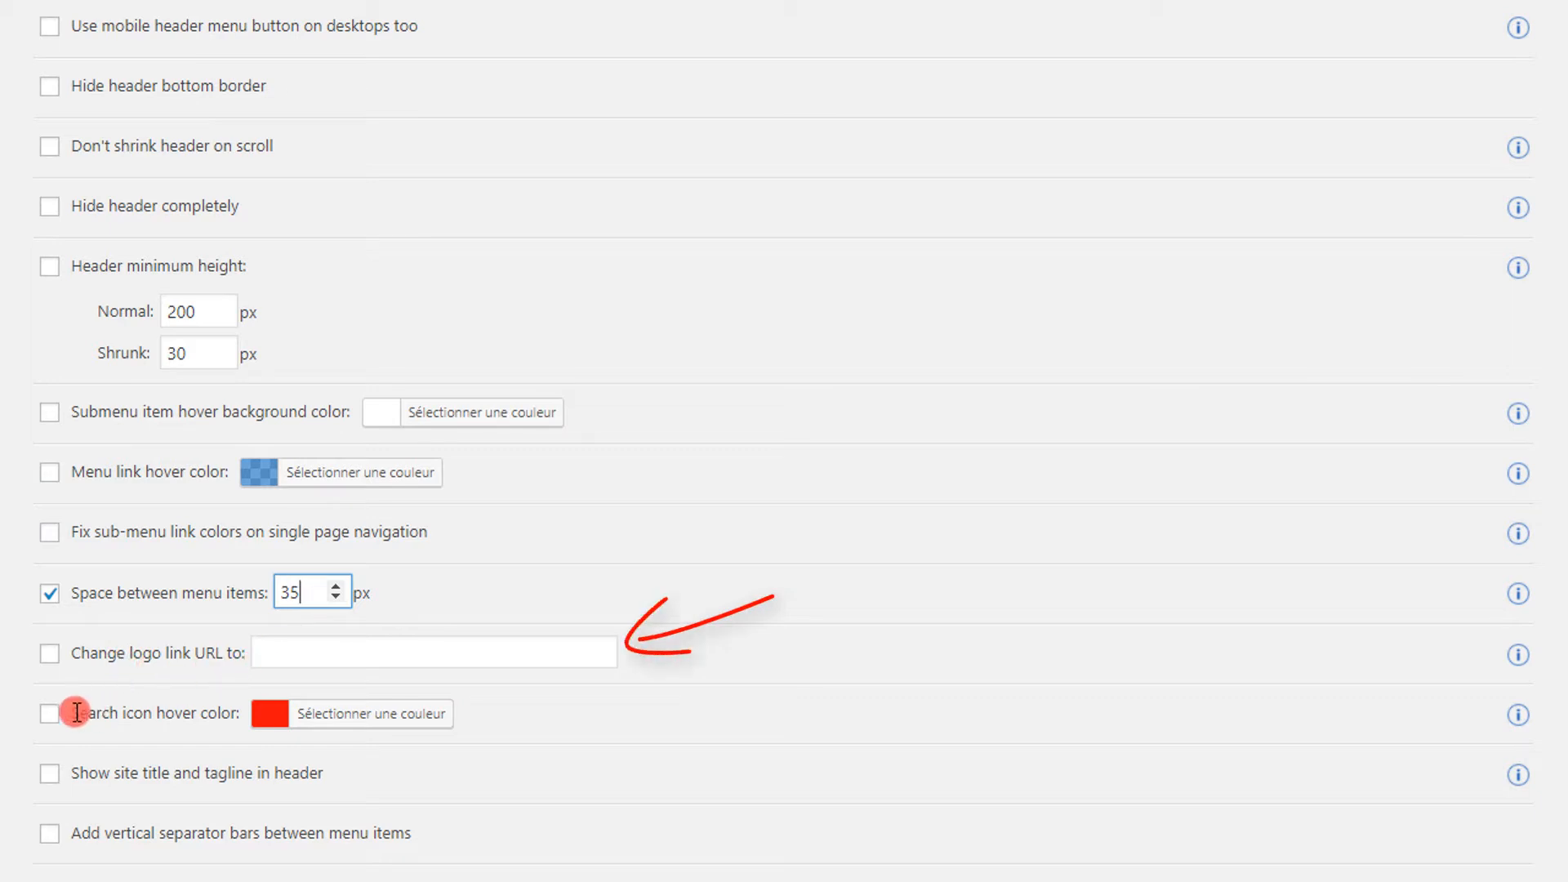
click(50, 713)
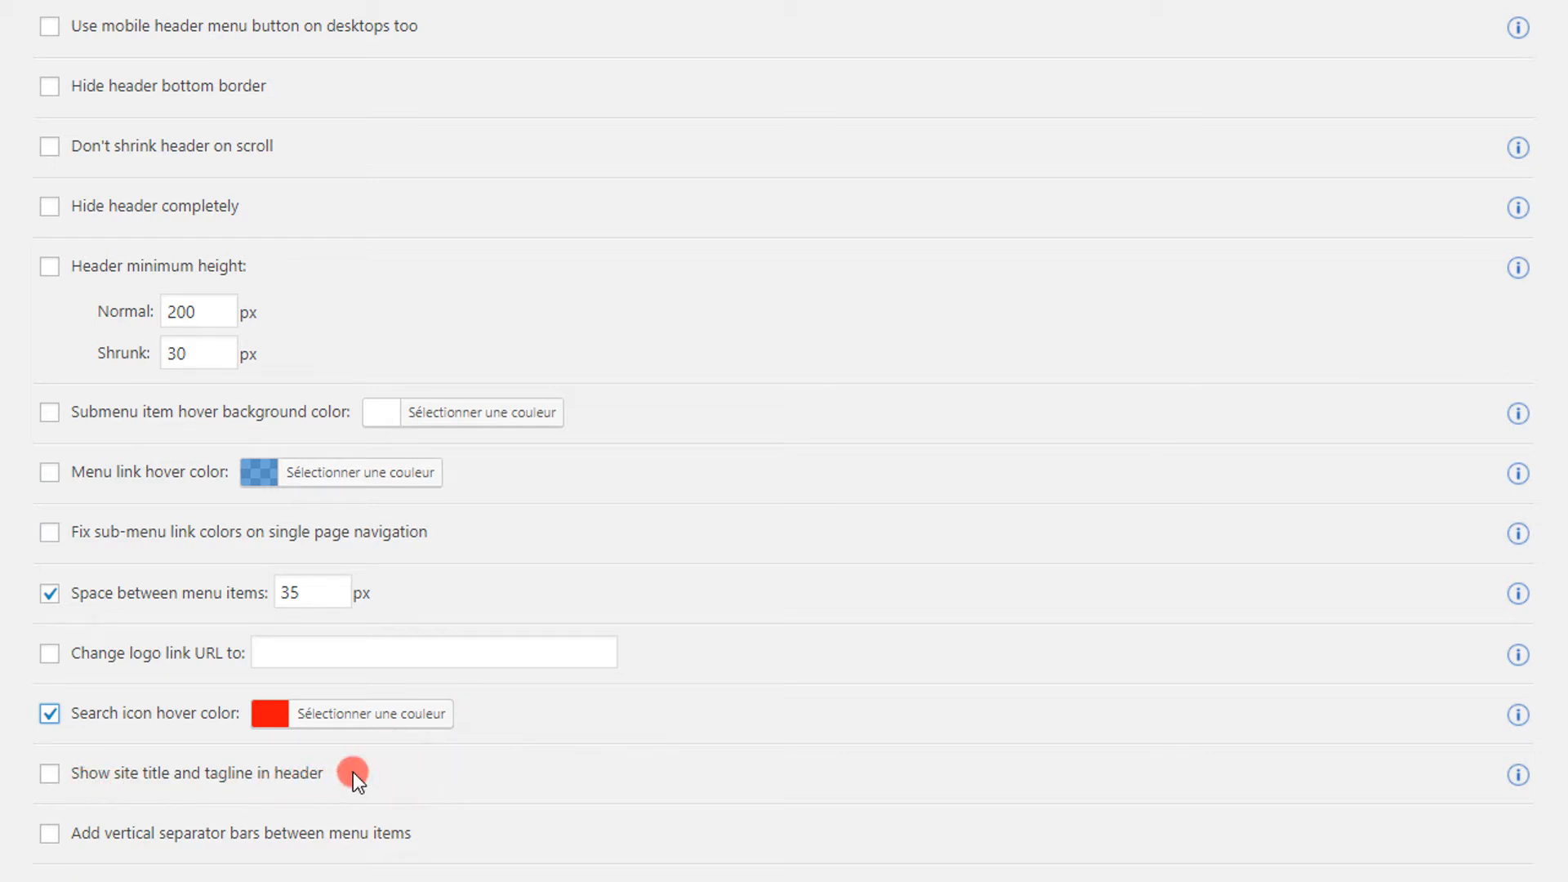
click(51, 833)
scroll(277, 735, down, 6)
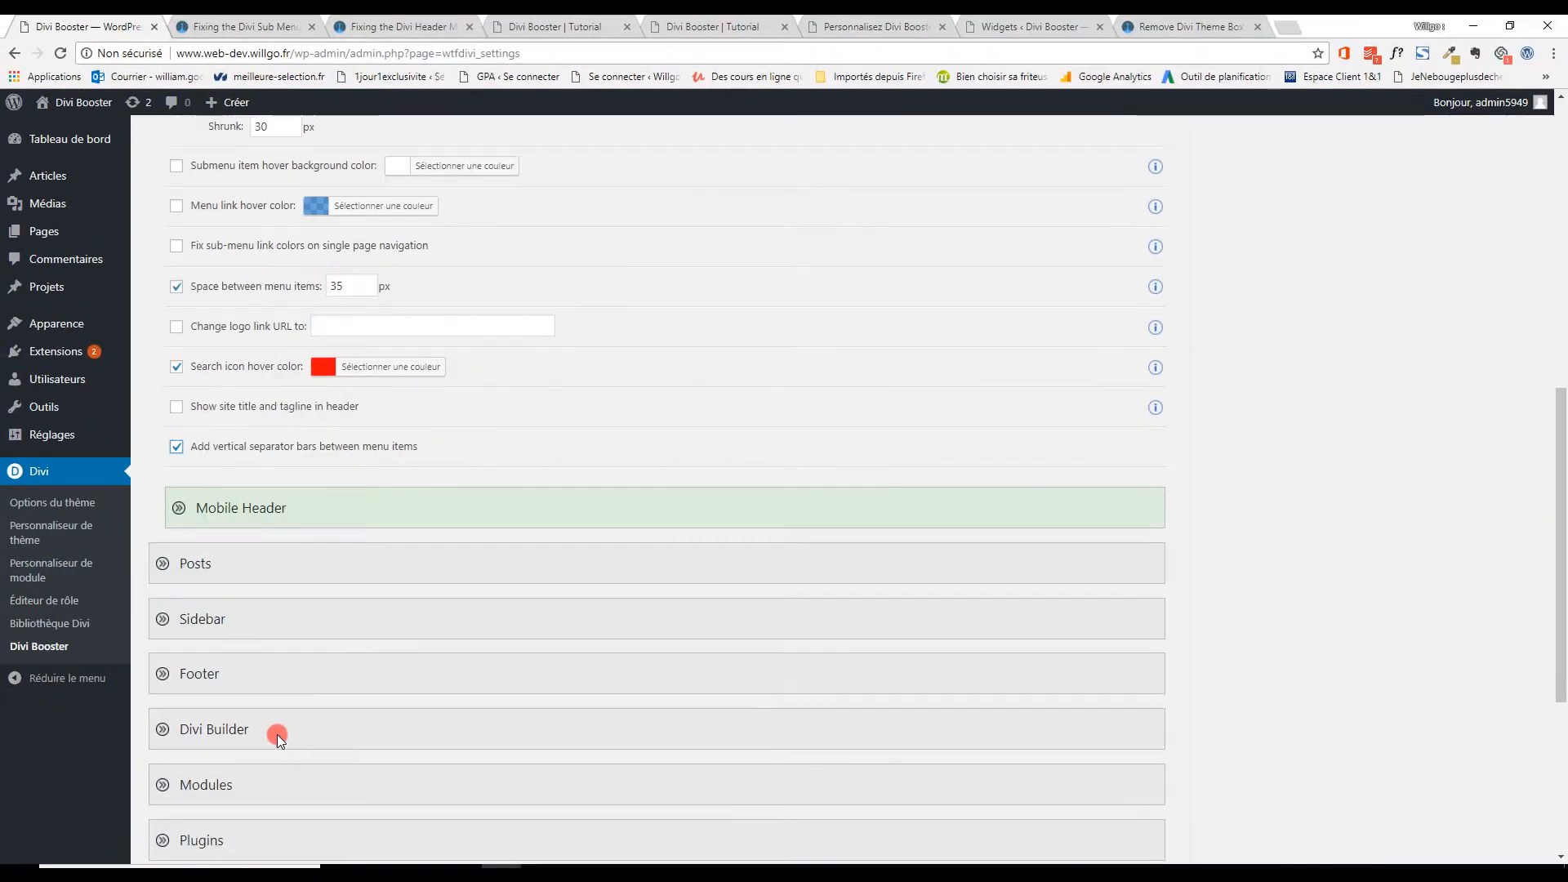
Save the Divi Booster changes and reload the Visual Builder page to check the header menu.
click(254, 721)
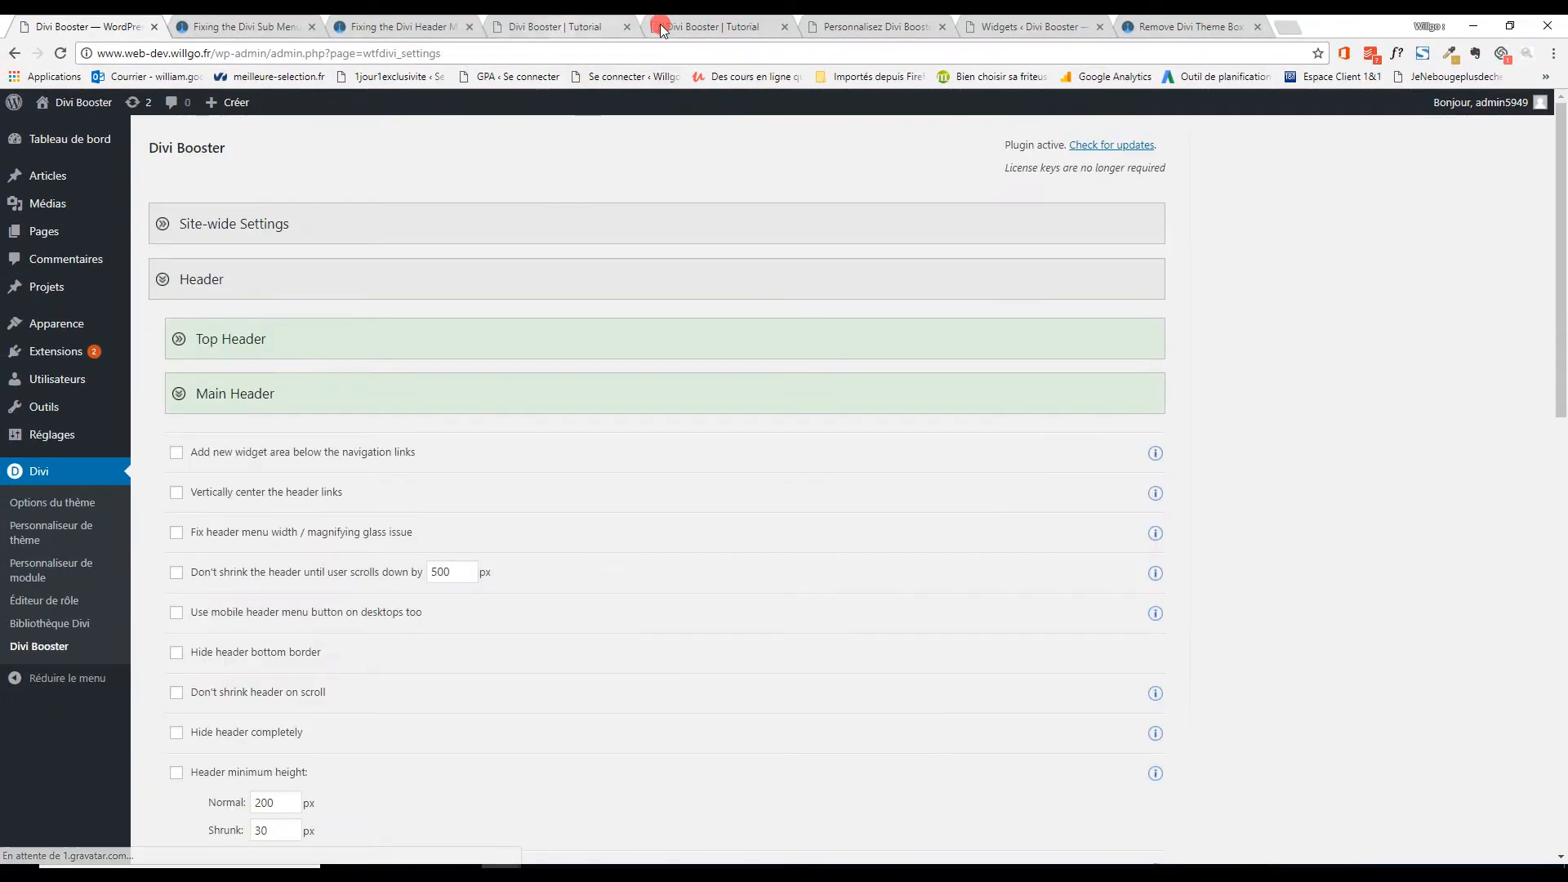
click(710, 22)
click(63, 53)
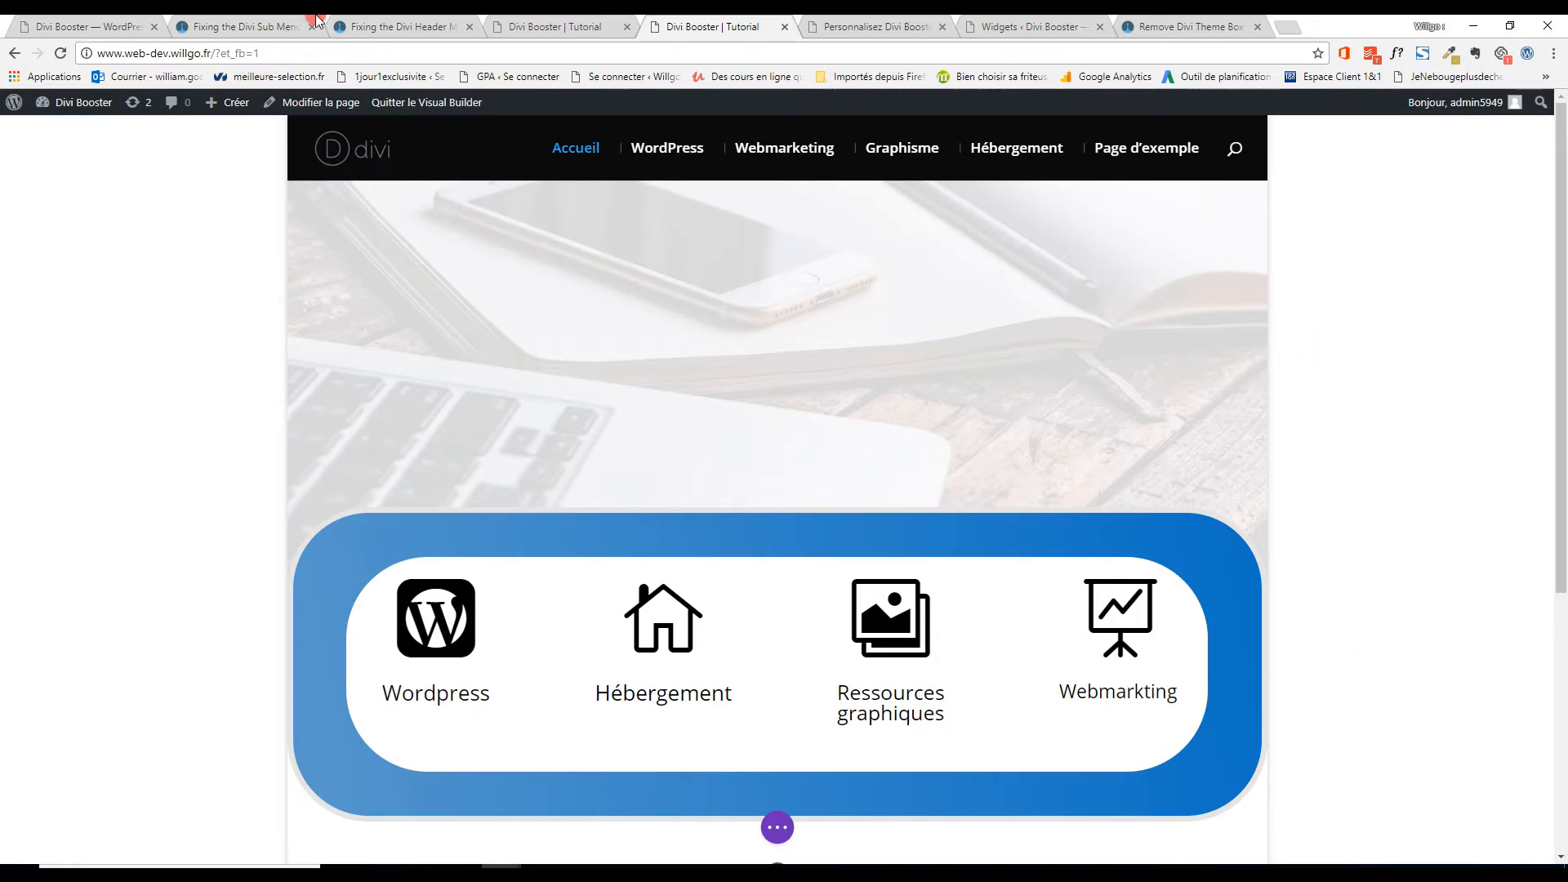
Return to the Divi Booster settings, collapse the Main Header section and expand the Mobile Header section.
click(49, 25)
scroll(193, 317, down, 1)
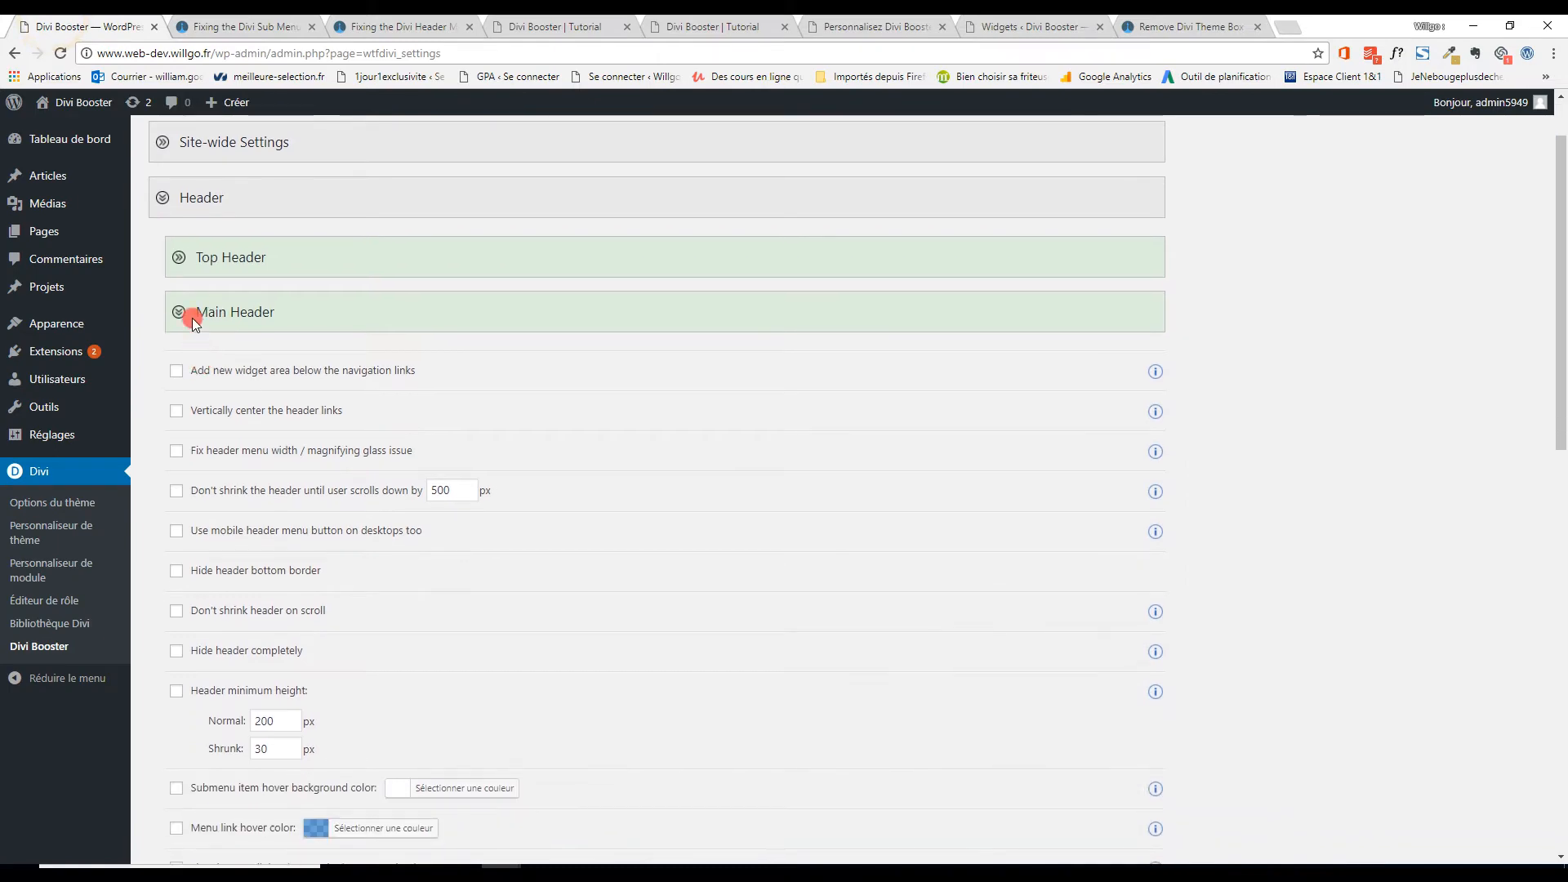
scroll(179, 312, down, 4)
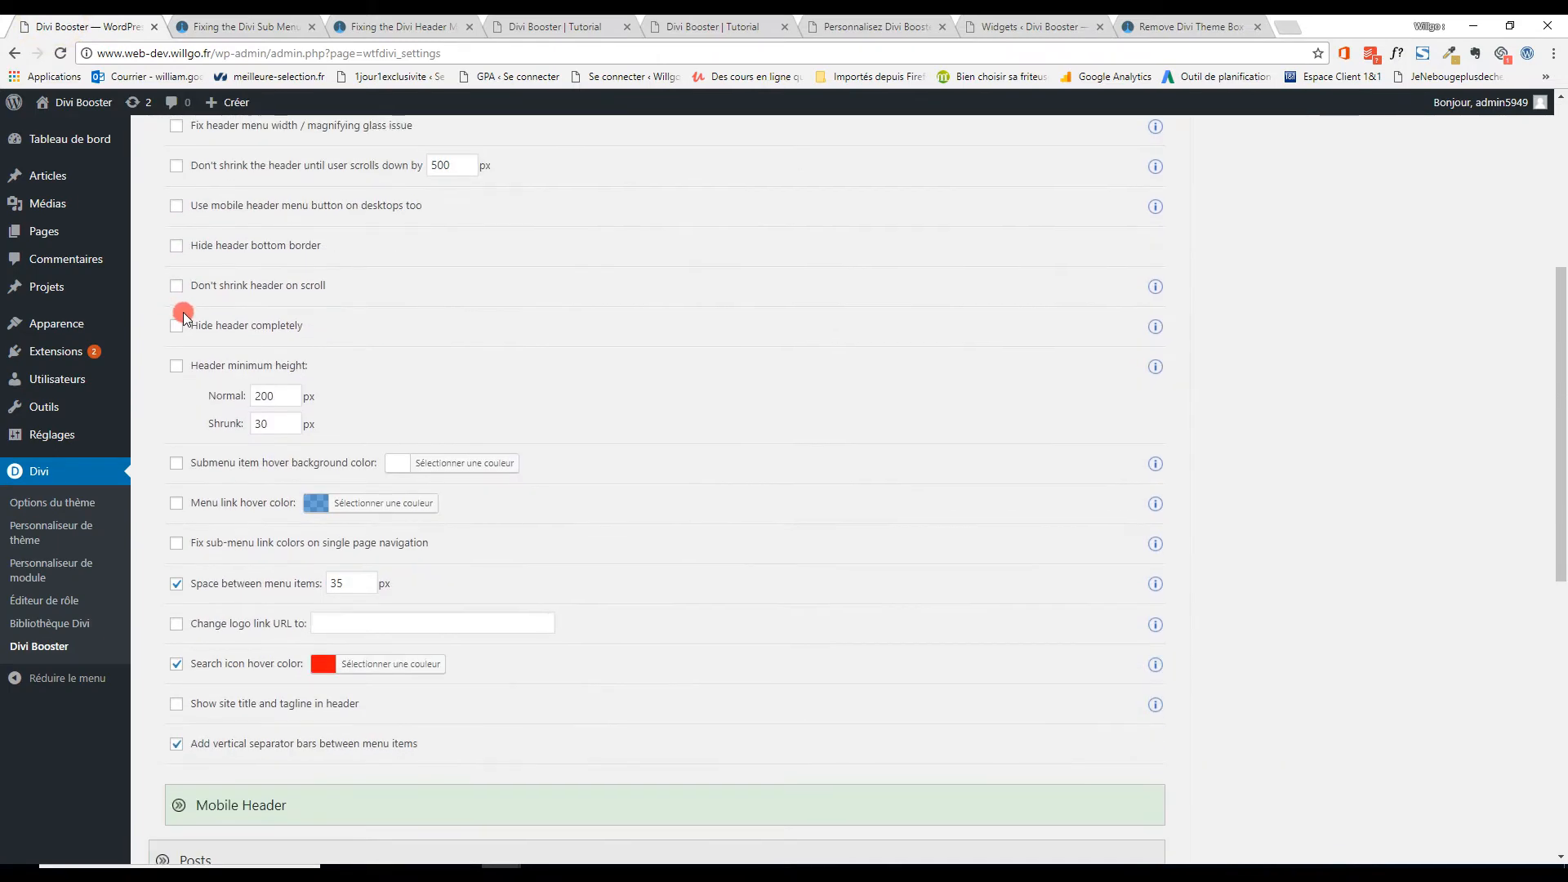
scroll(182, 312, up, 2)
click(178, 148)
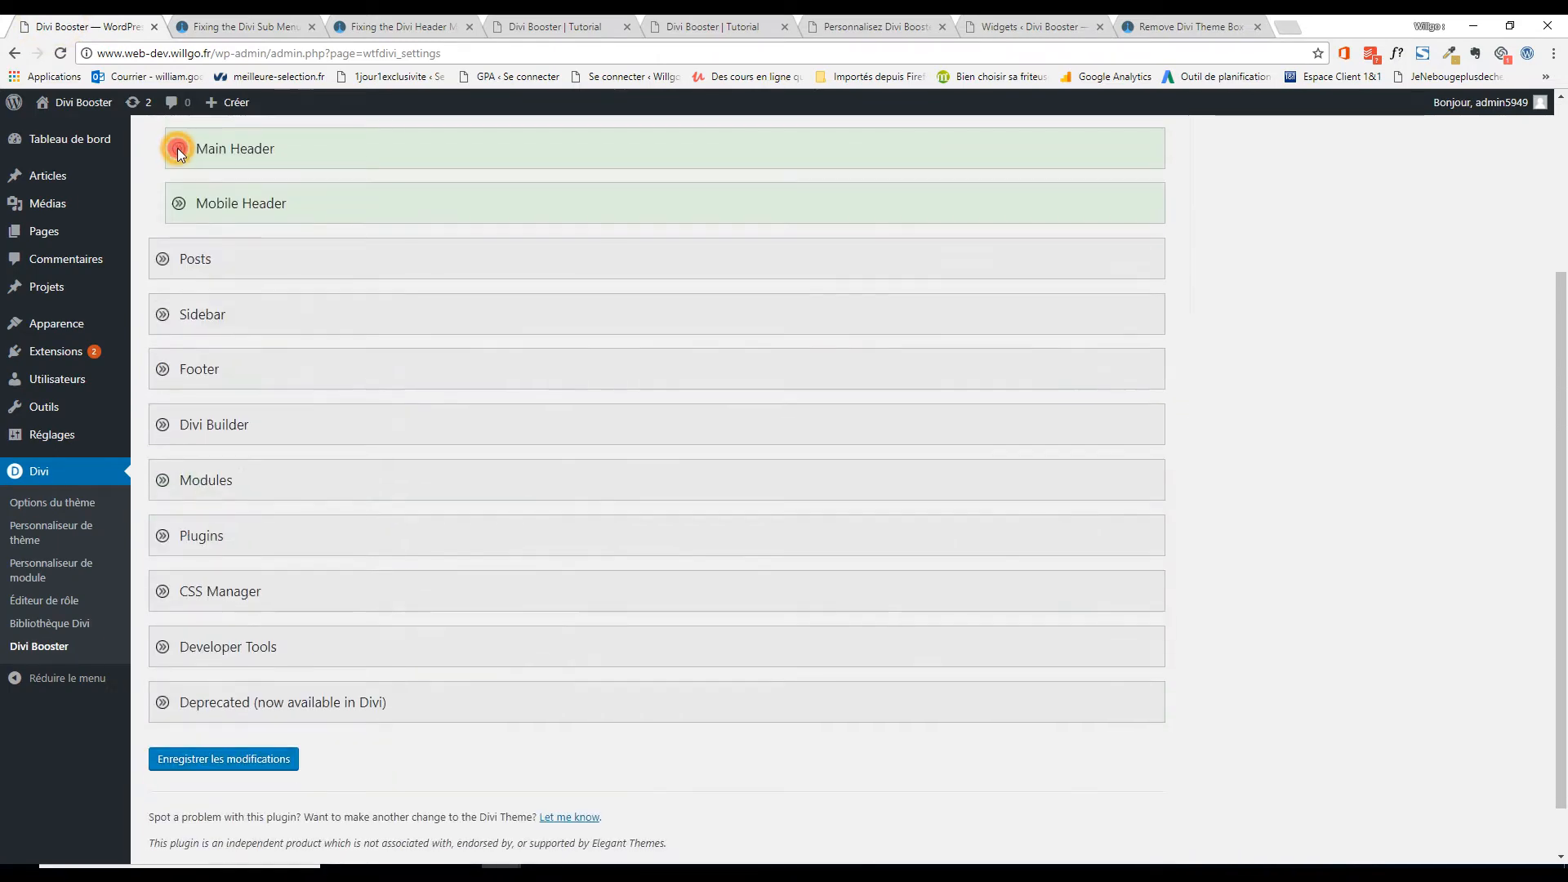
click(178, 196)
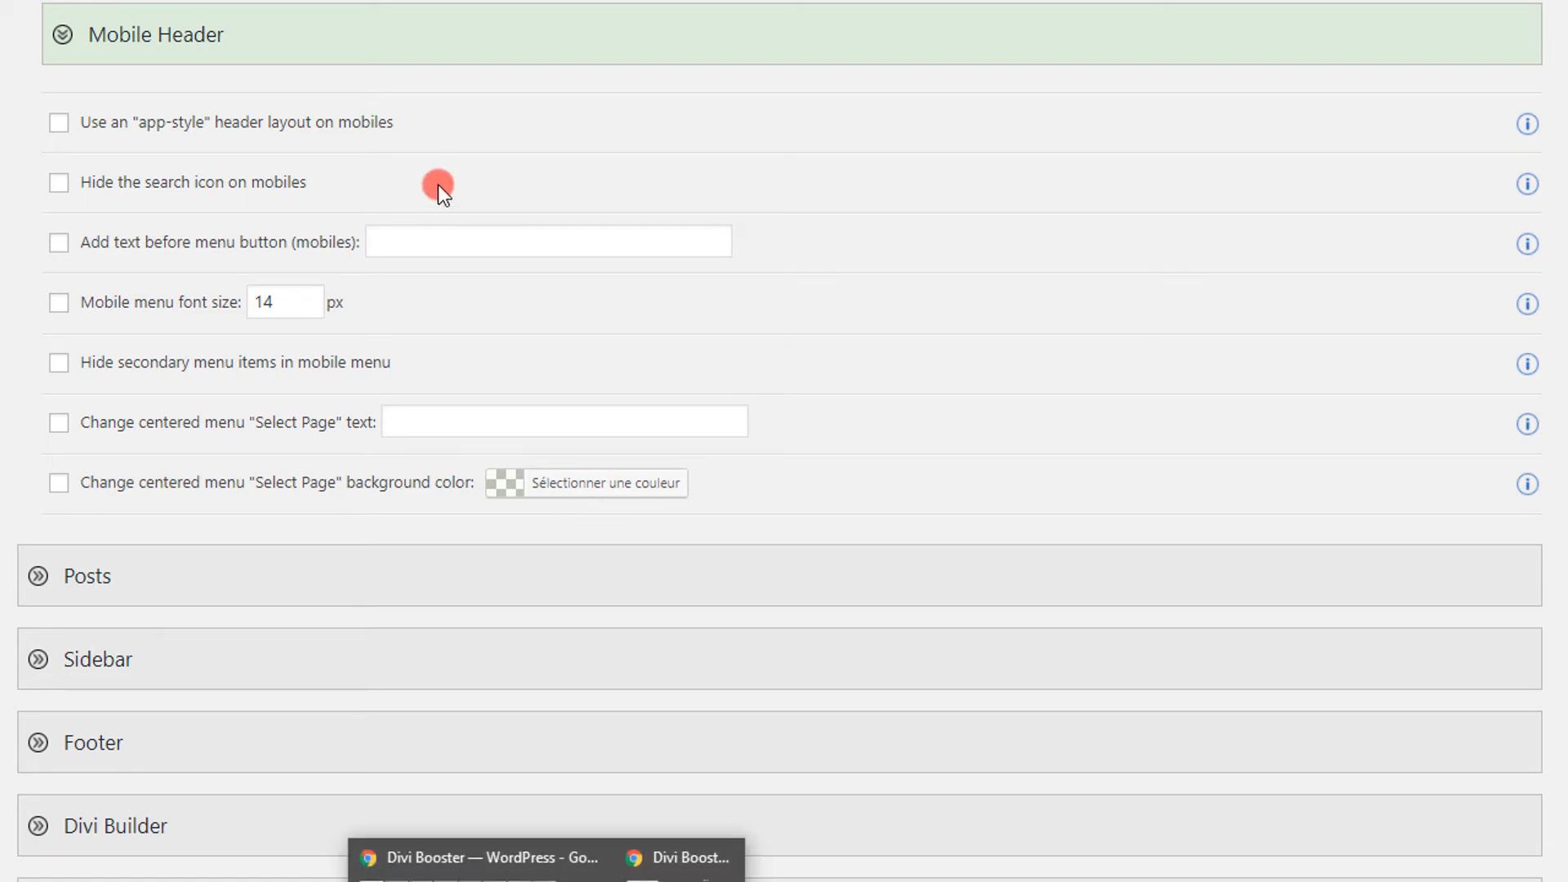
Enable "Hide the search icon on mobiles" and "Add text before menu button (mobiles)" with the text "Menu".
click(59, 185)
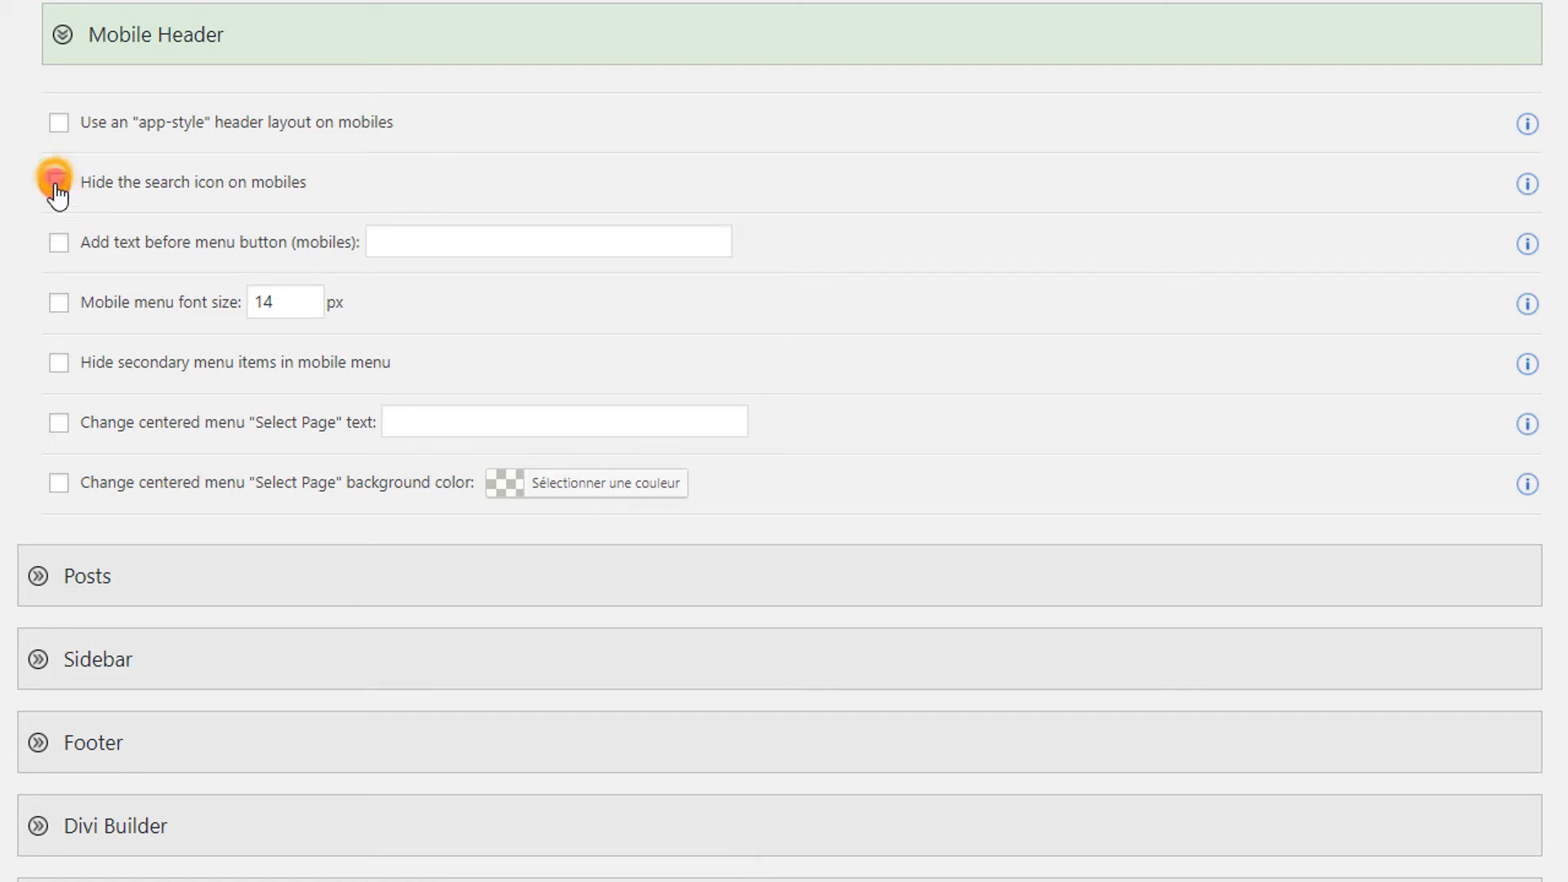
click(59, 244)
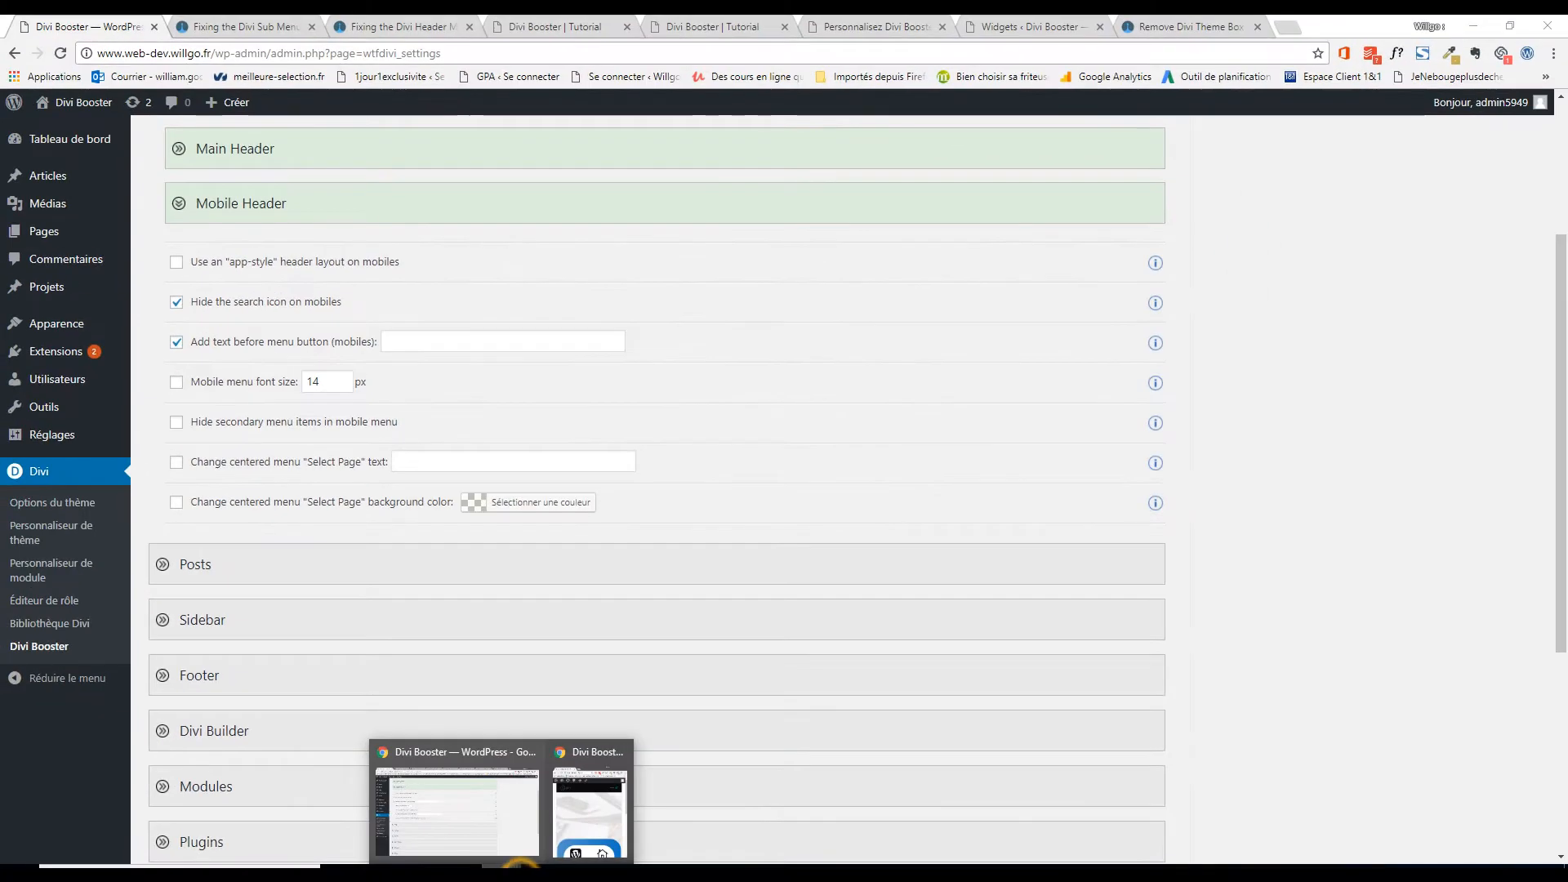
click(604, 812)
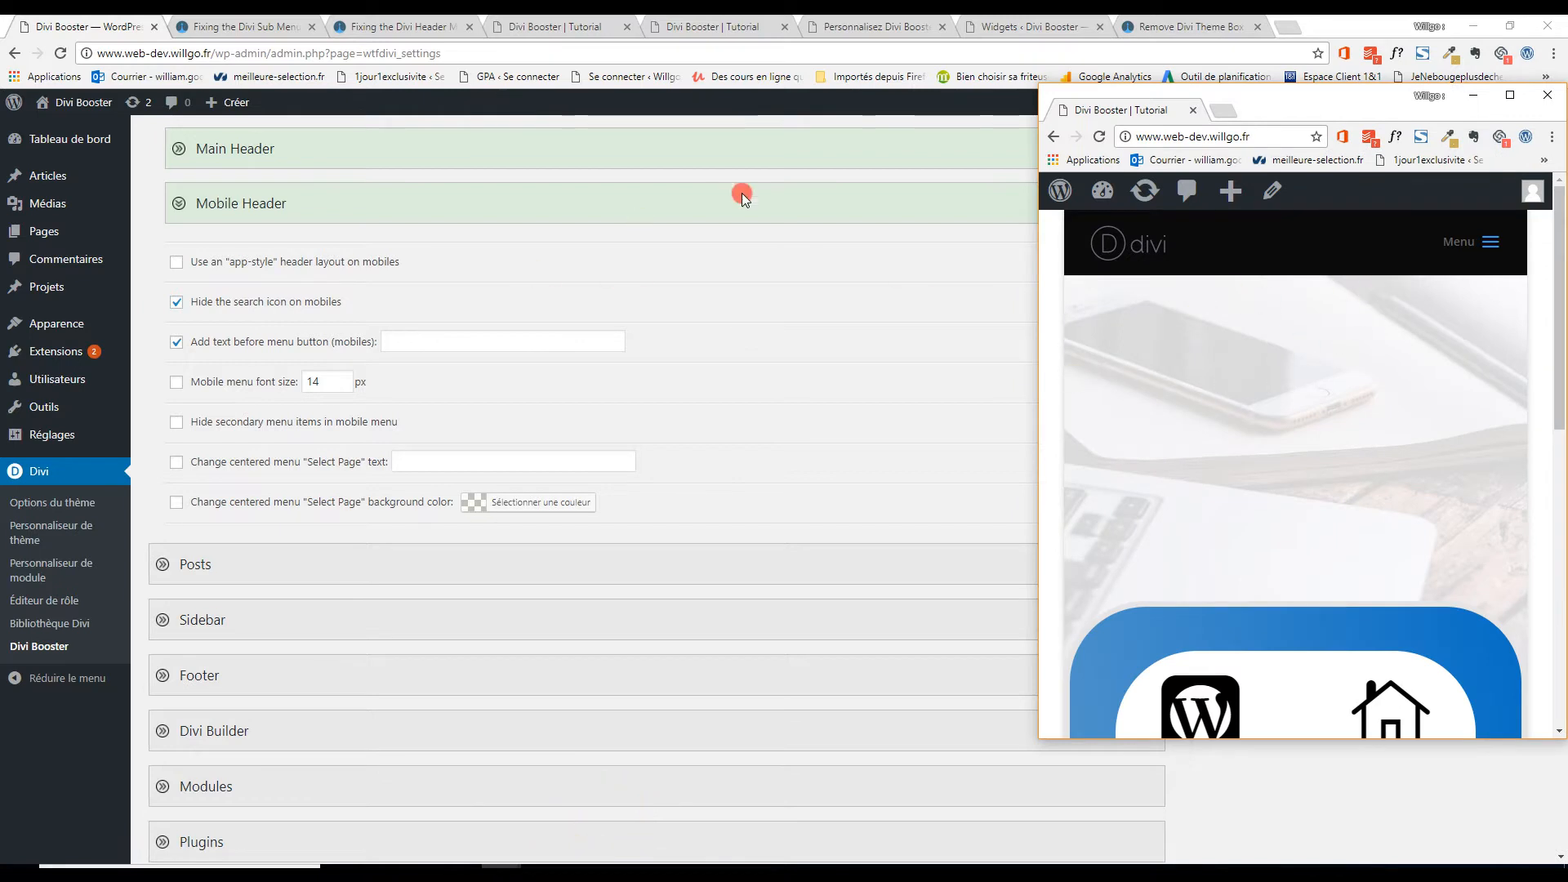
click(1094, 137)
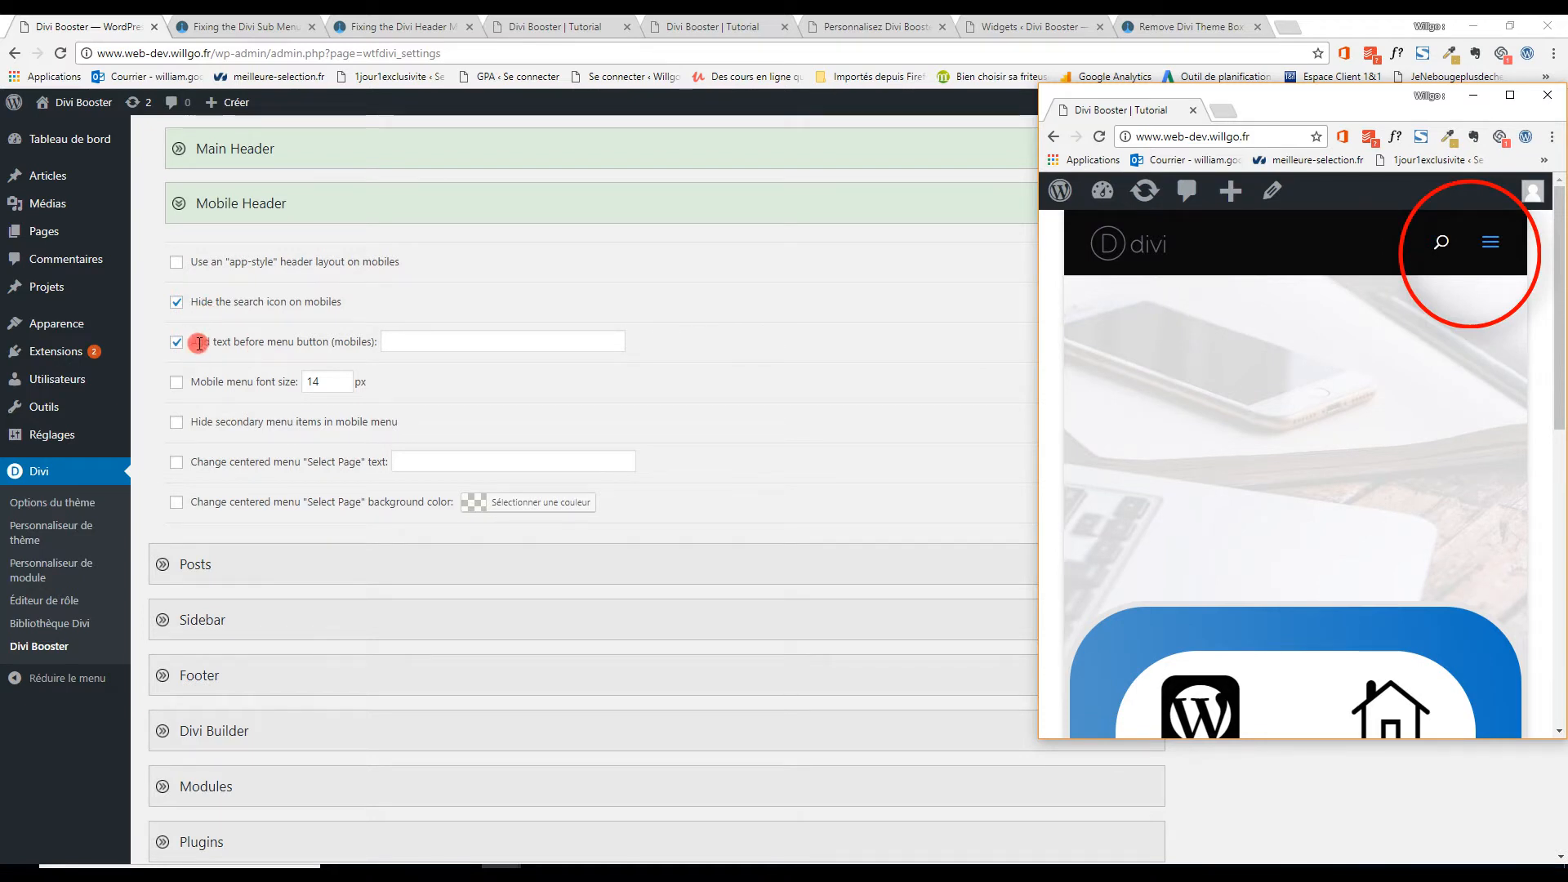
click(421, 341)
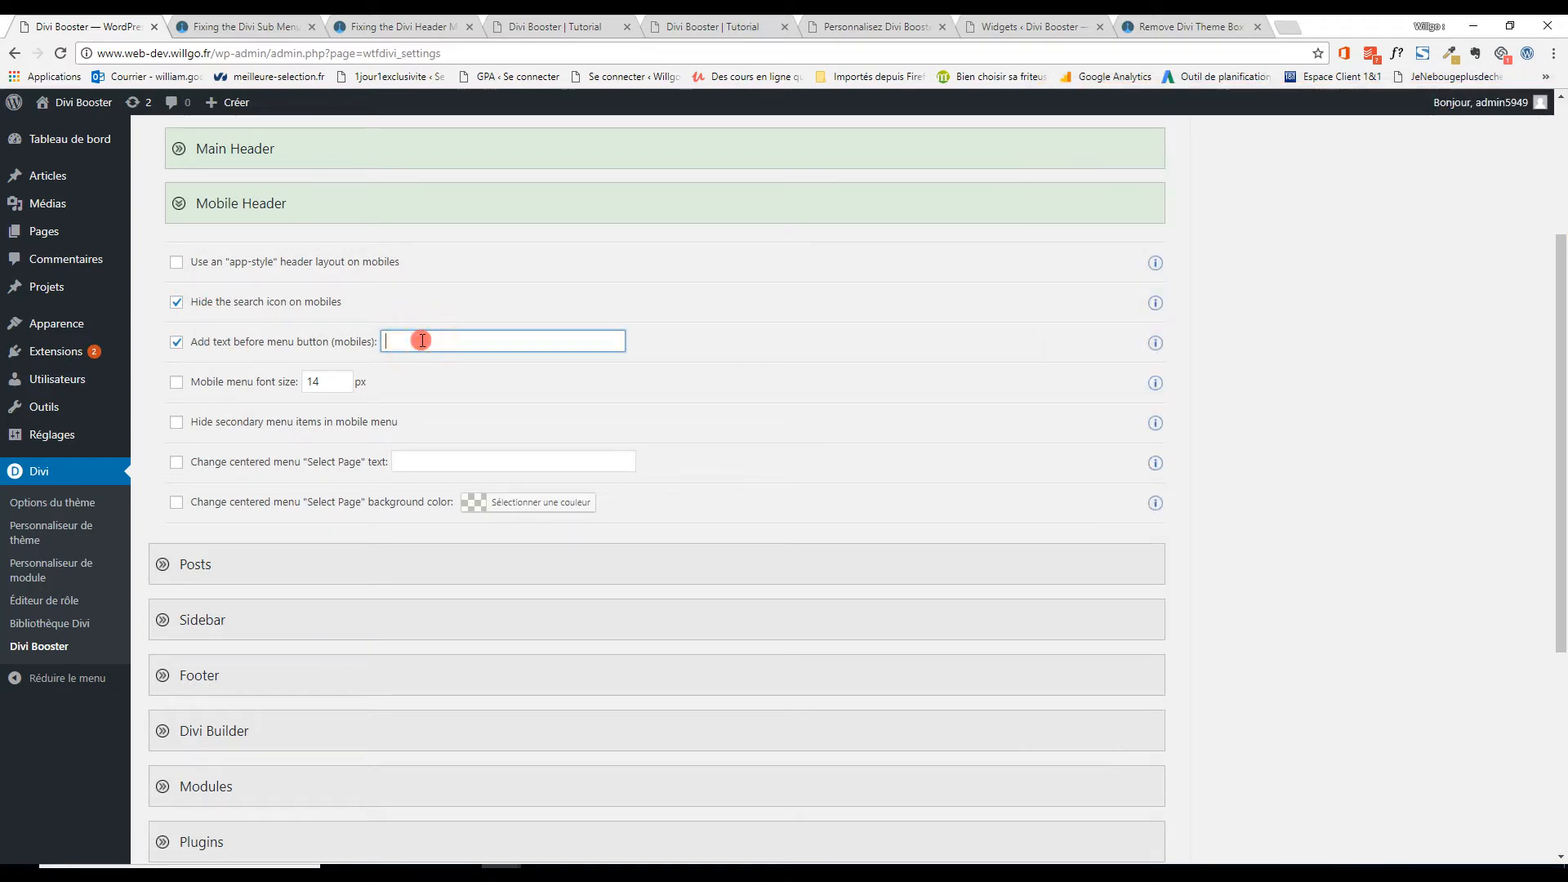
text(Menu)
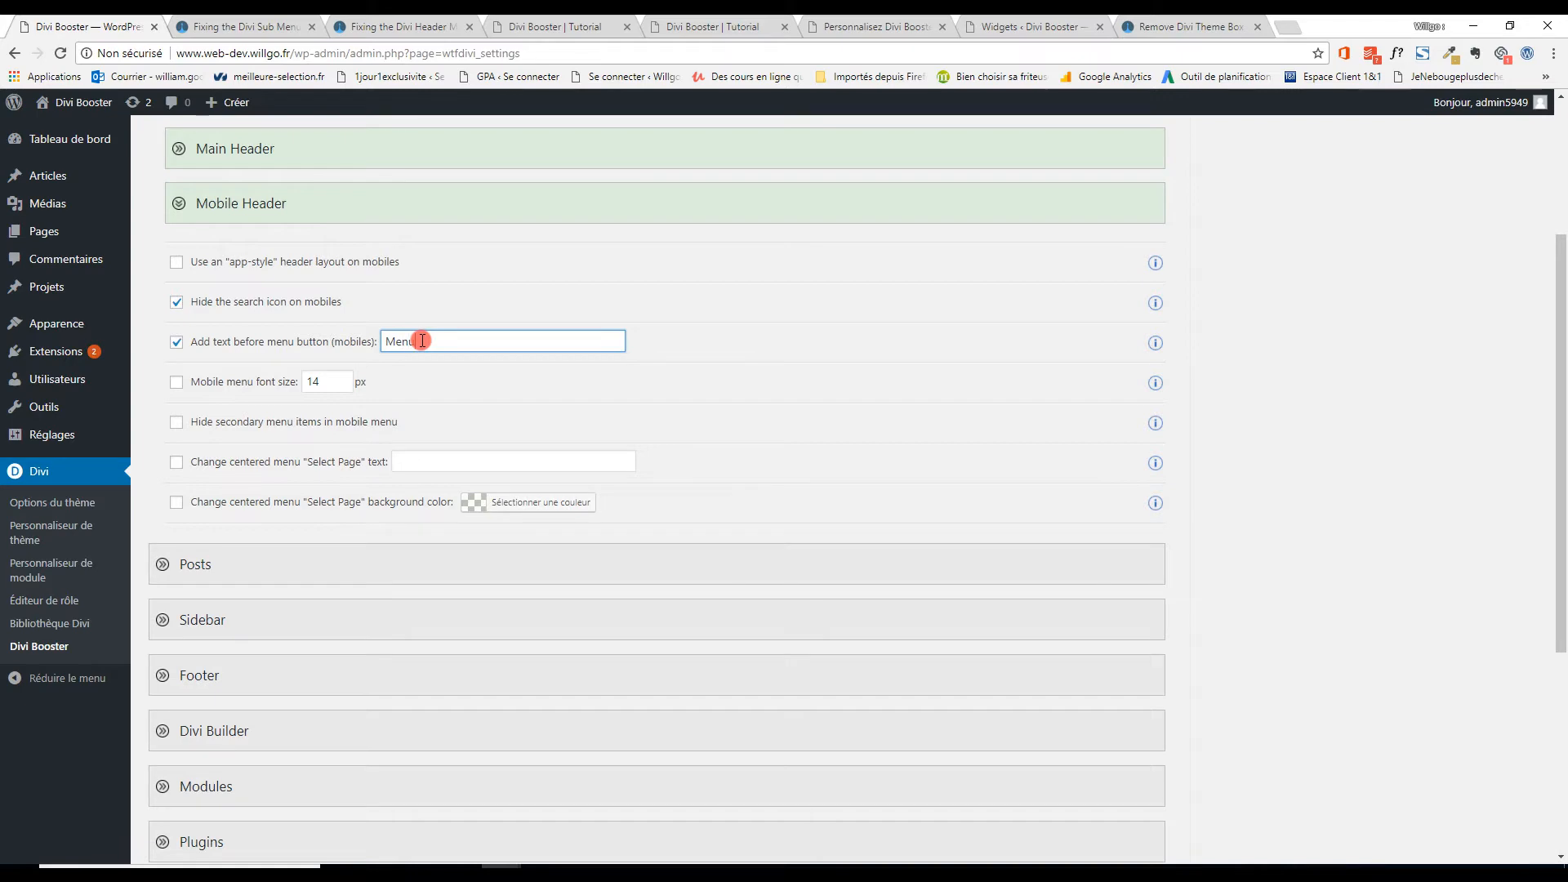
Save the Mobile Header changes and reload the homepage in the narrow browser window to check the mobile menu.
click(502, 873)
click(602, 811)
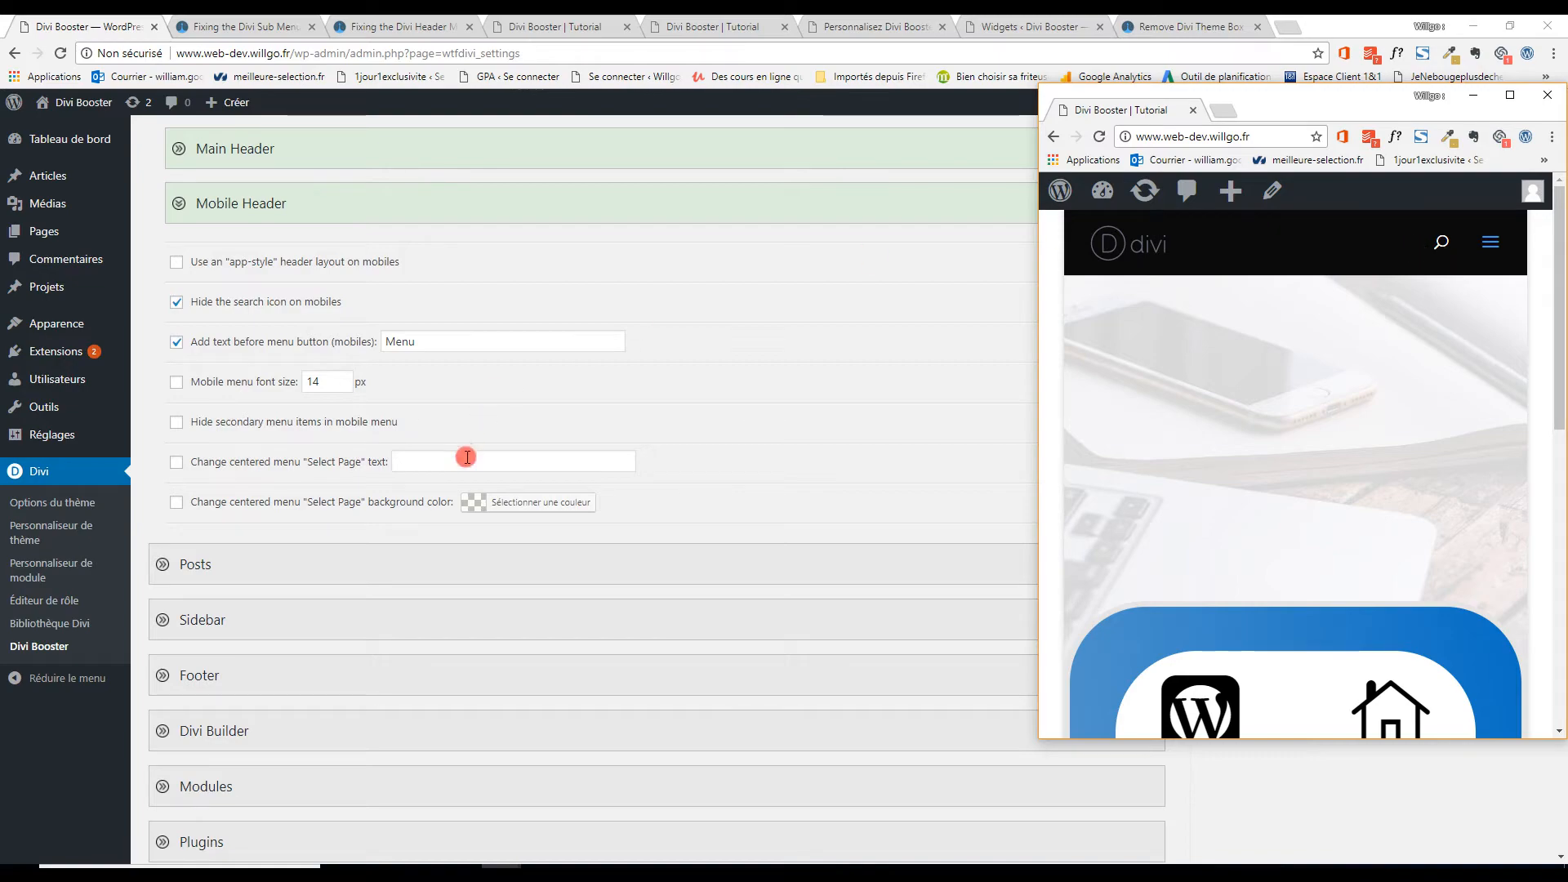
scroll(466, 456, down, 5)
click(223, 698)
click(223, 699)
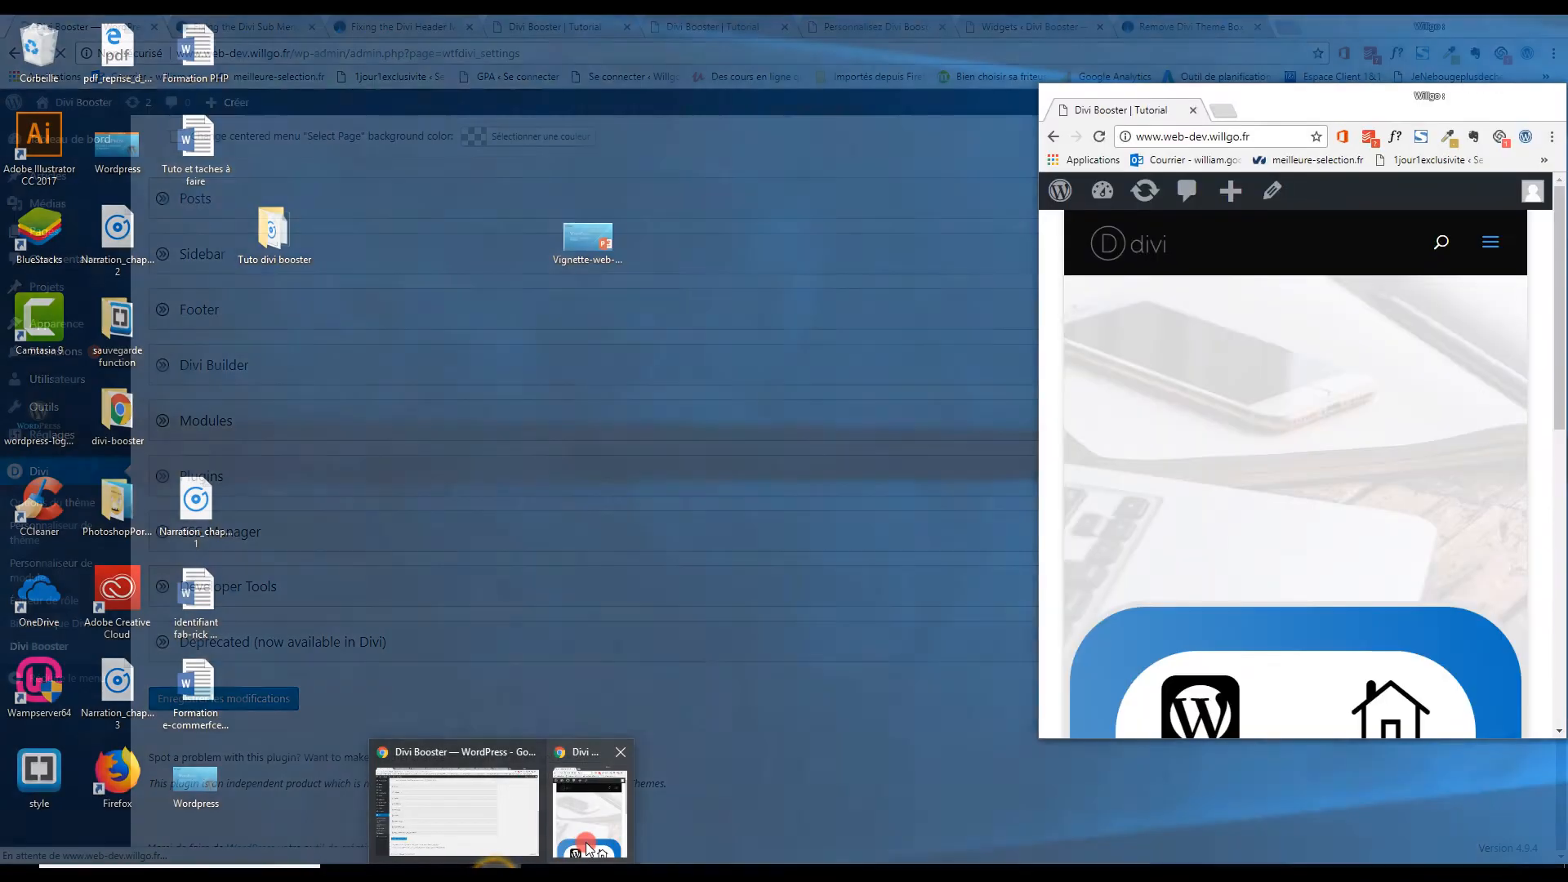
click(586, 841)
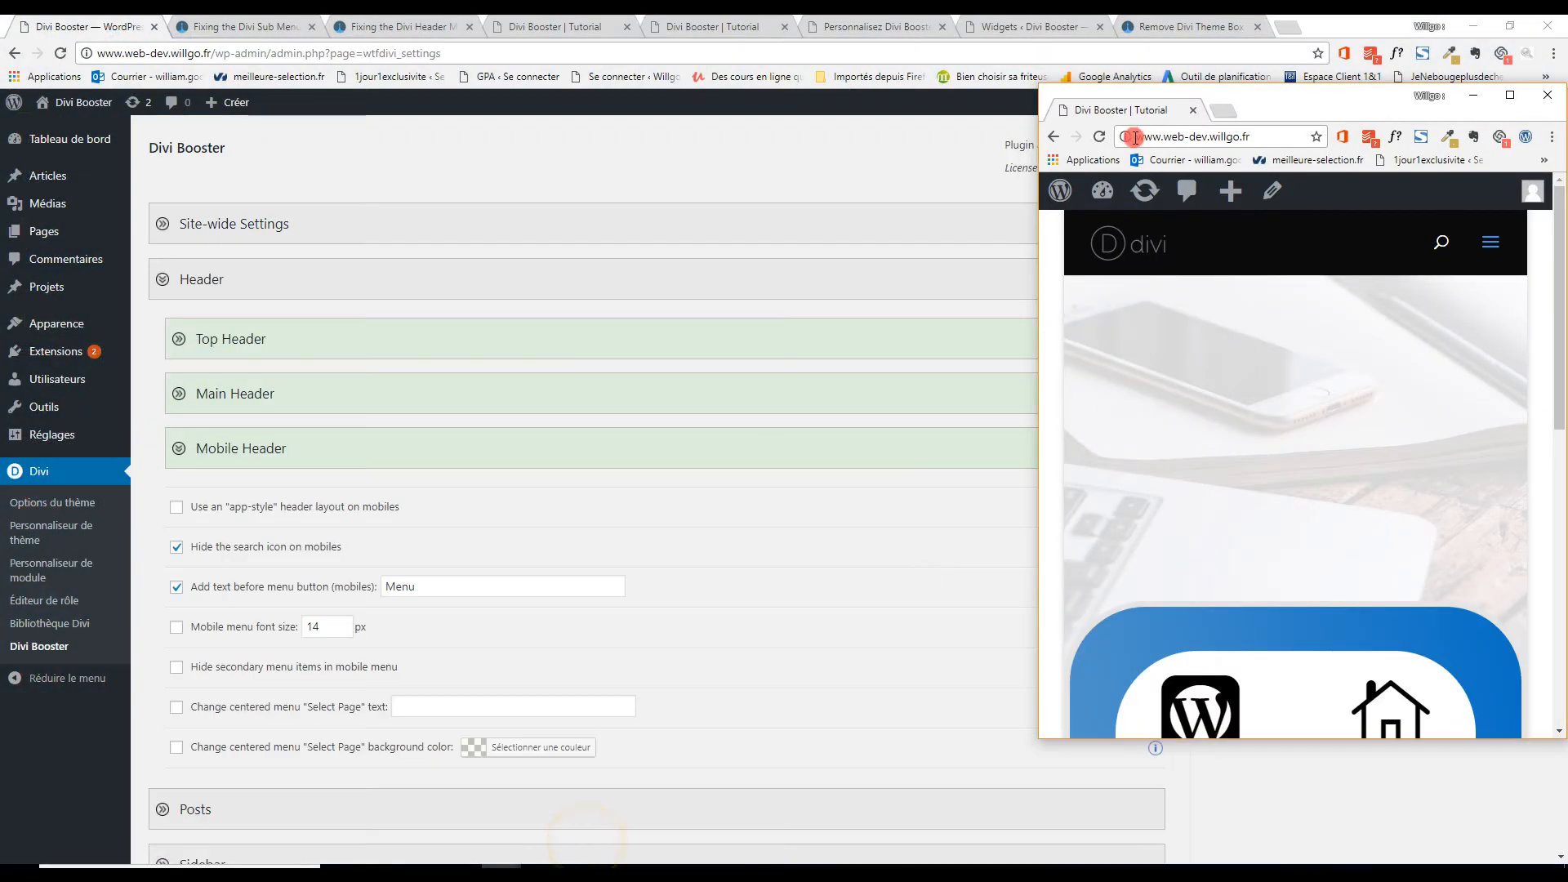
click(1098, 138)
Turn off "Hide the search icon on mobiles" and "Add text before menu button (mobiles)" in the Mobile Header settings.
click(866, 567)
scroll(199, 553, down, 2)
click(175, 383)
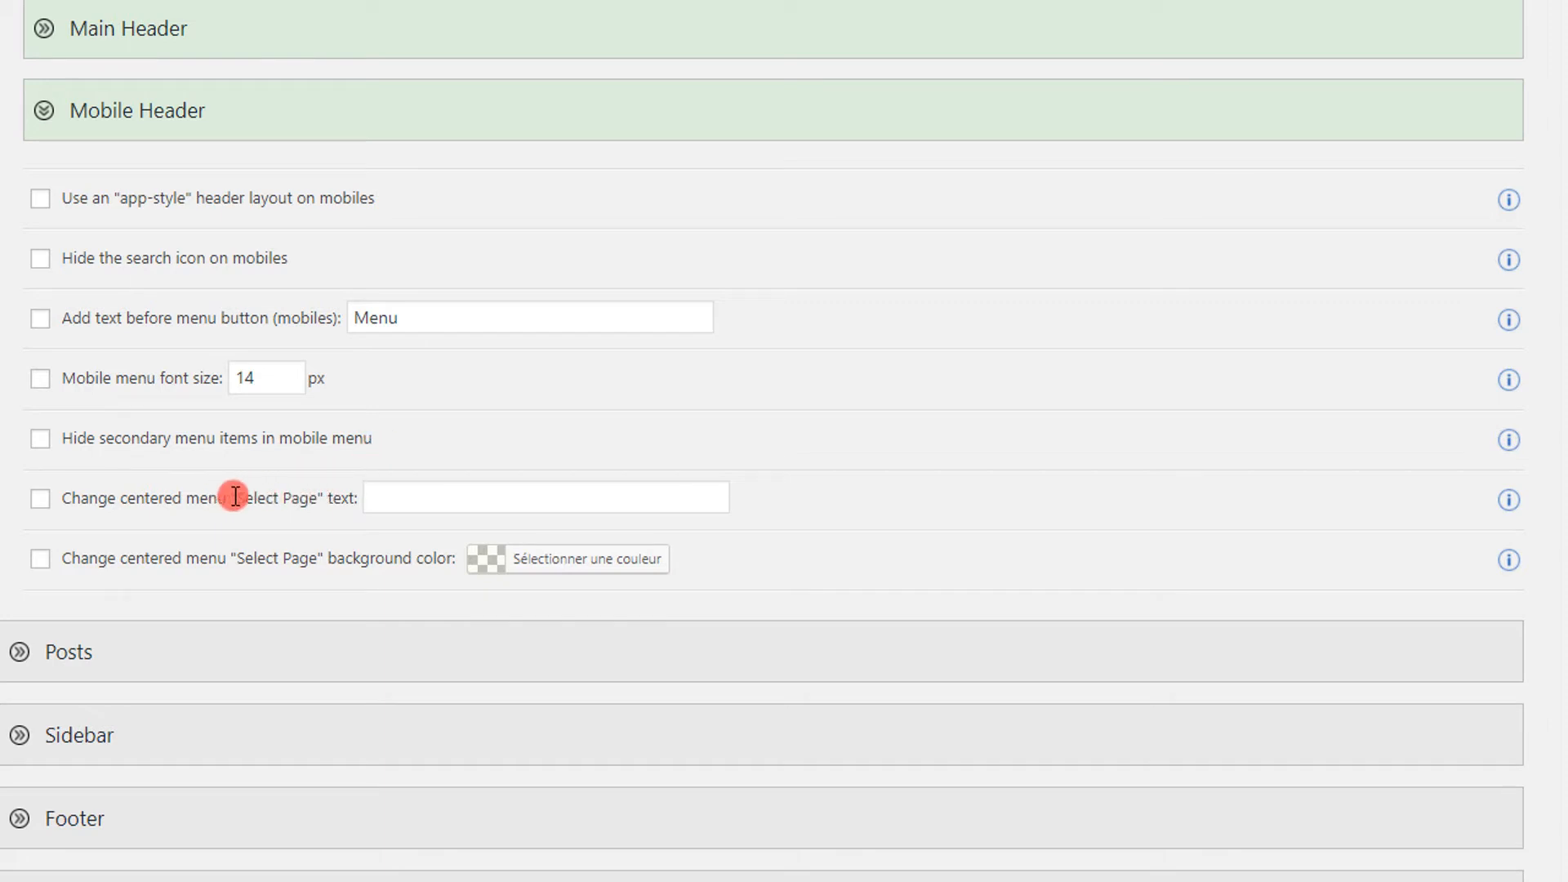
drag(236, 495, 318, 495)
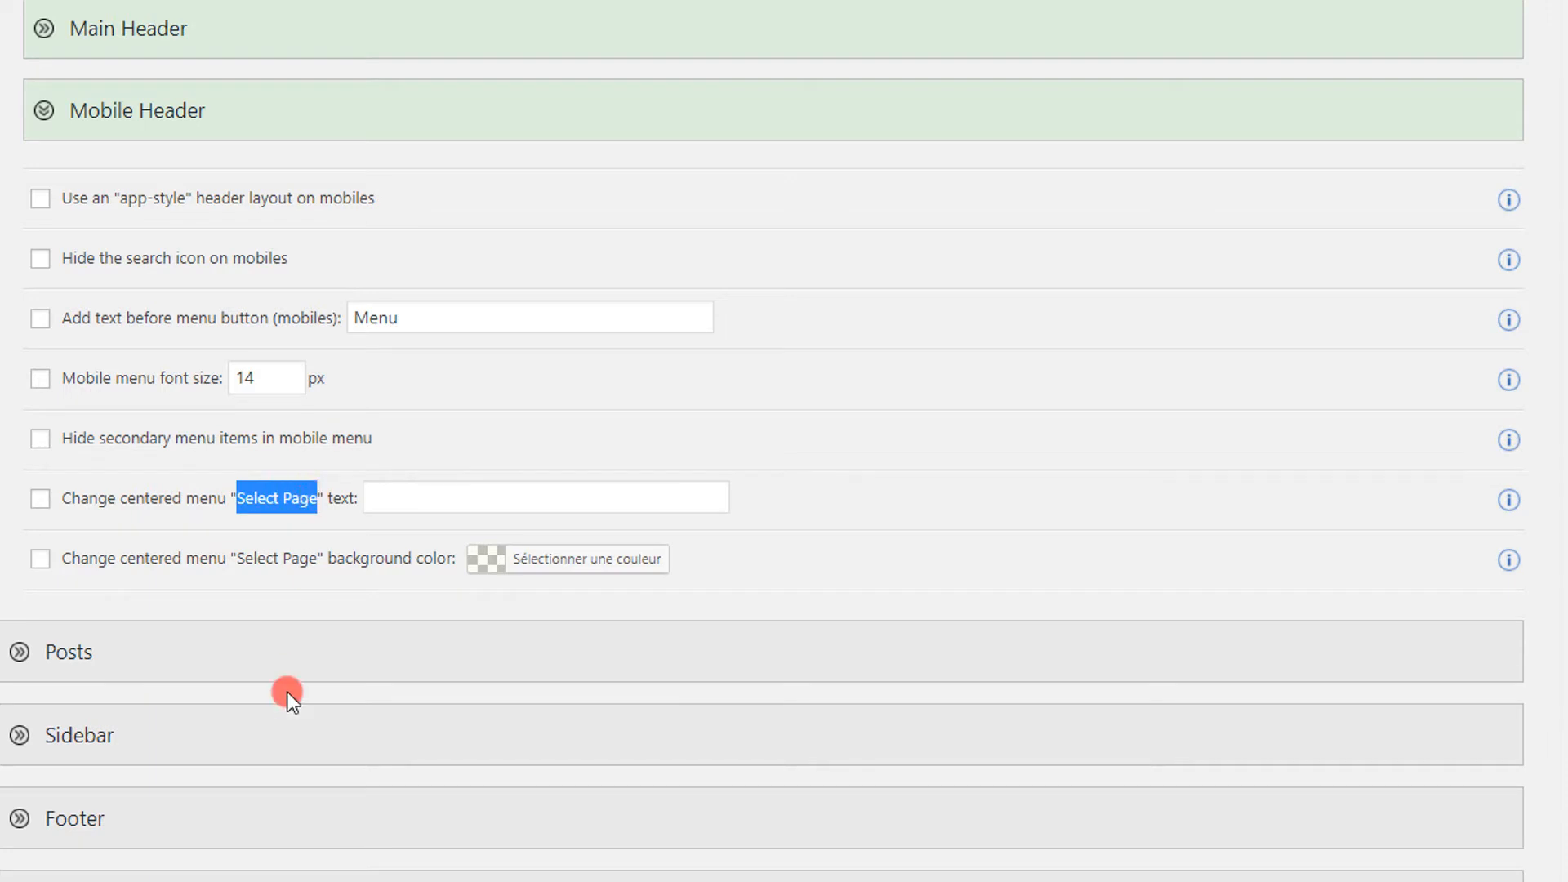
click(315, 495)
drag(236, 496, 326, 496)
click(378, 497)
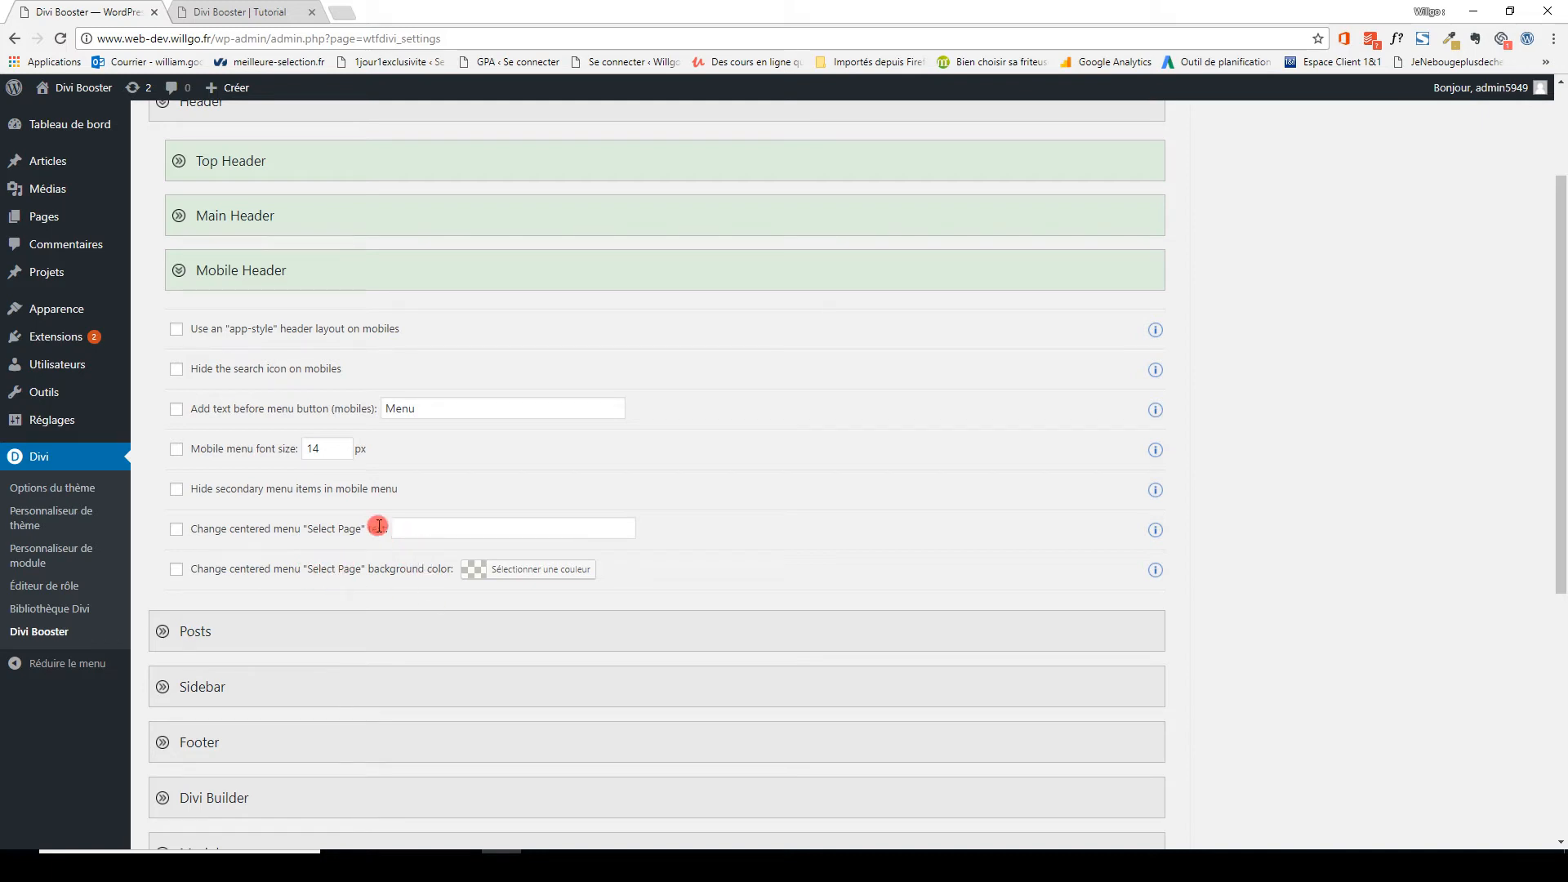
drag(361, 527, 319, 528)
click(405, 590)
Collapse the Header section, expand Posts, and reload the "divi booster" post to view its featured image.
click(164, 106)
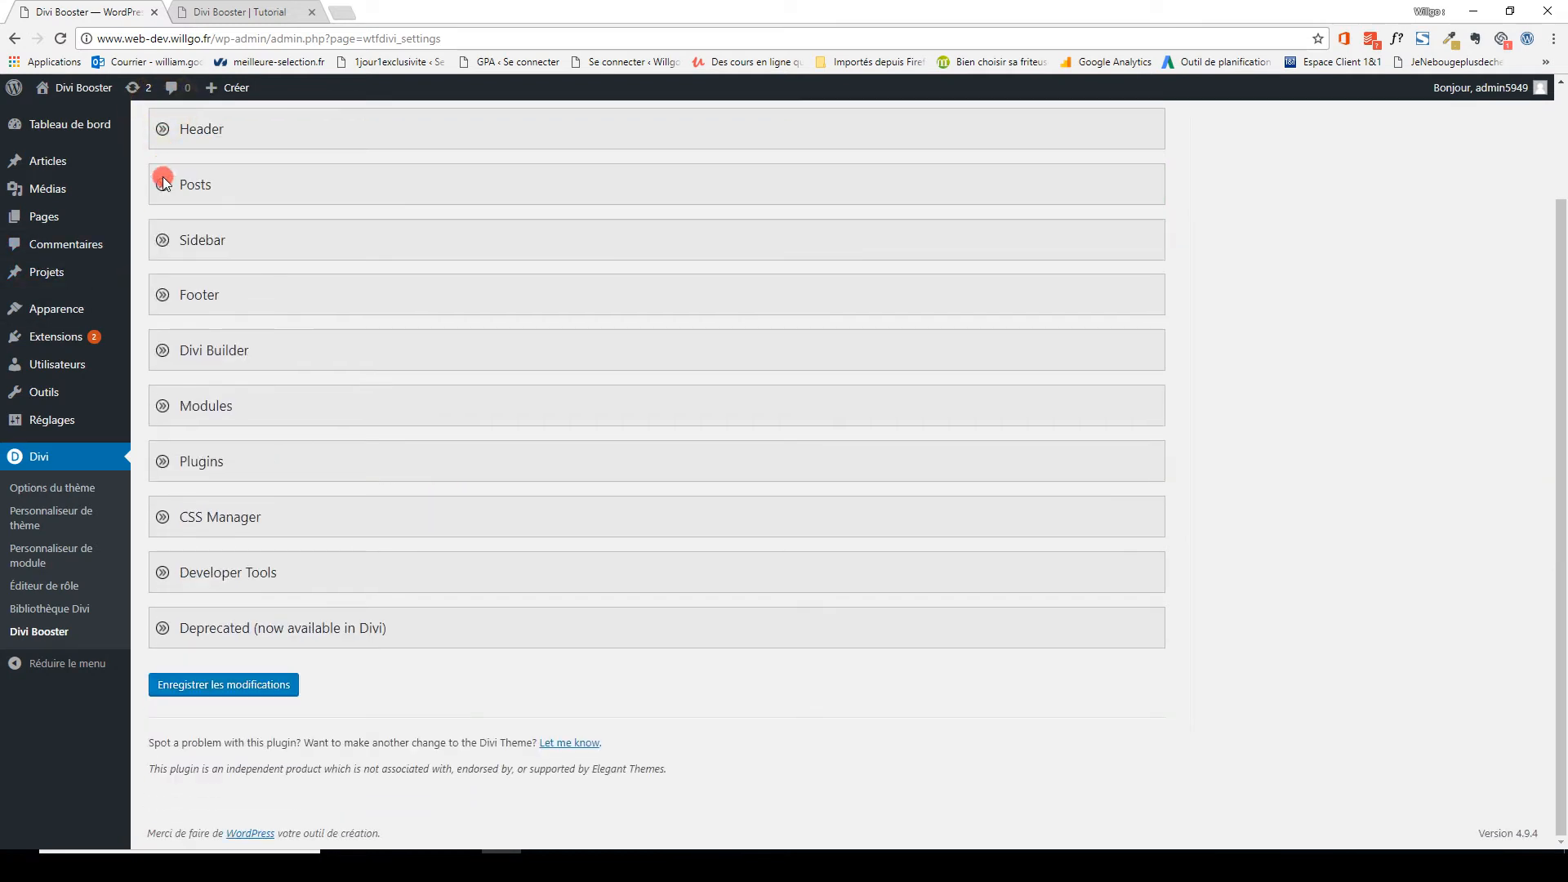
click(163, 183)
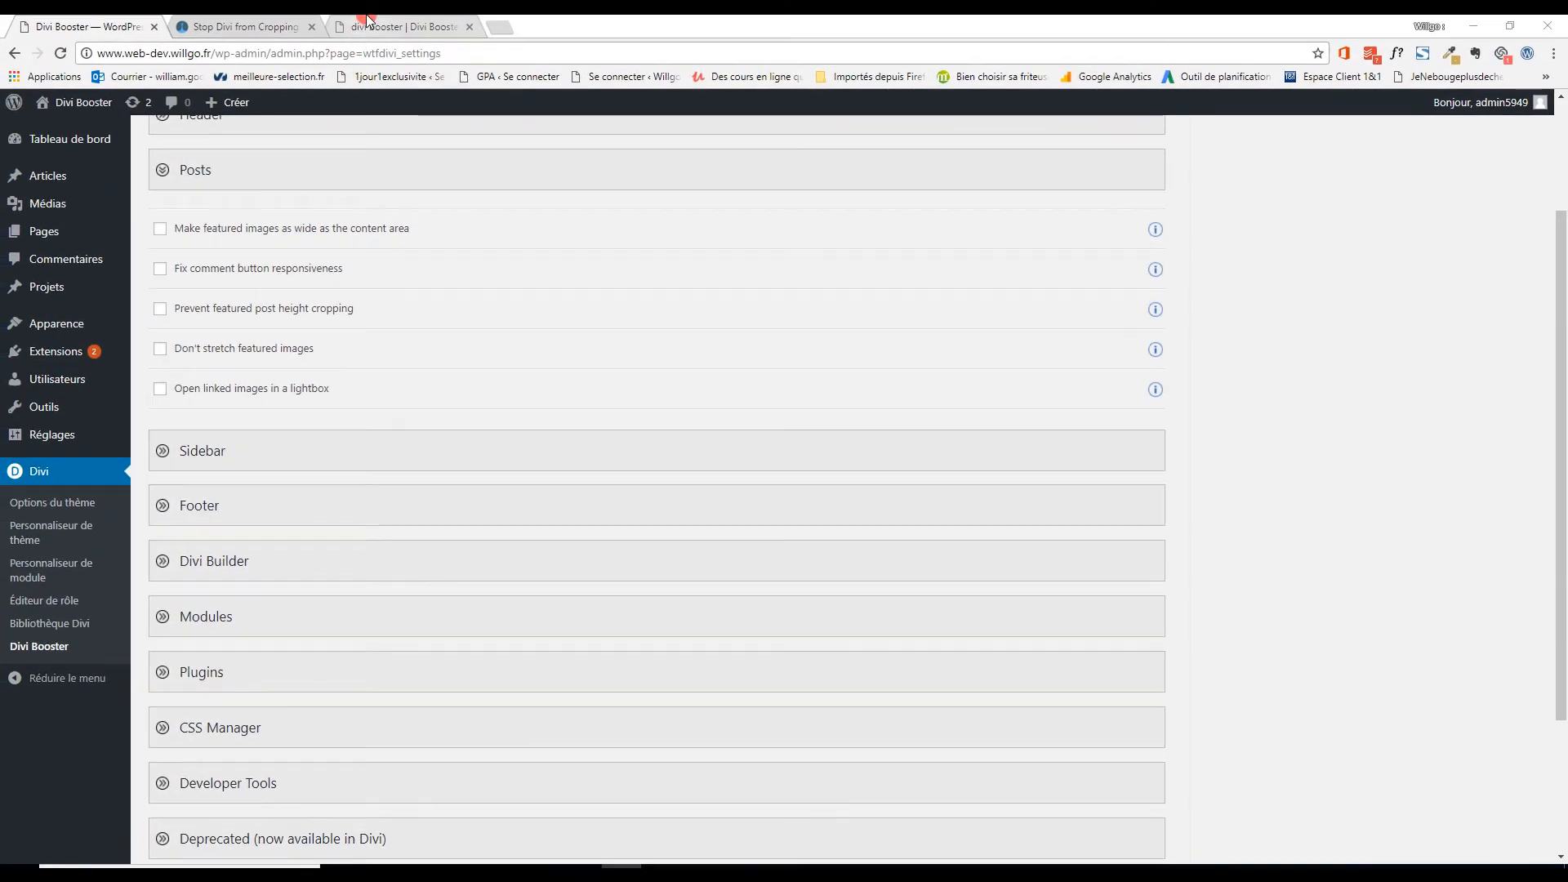
click(368, 19)
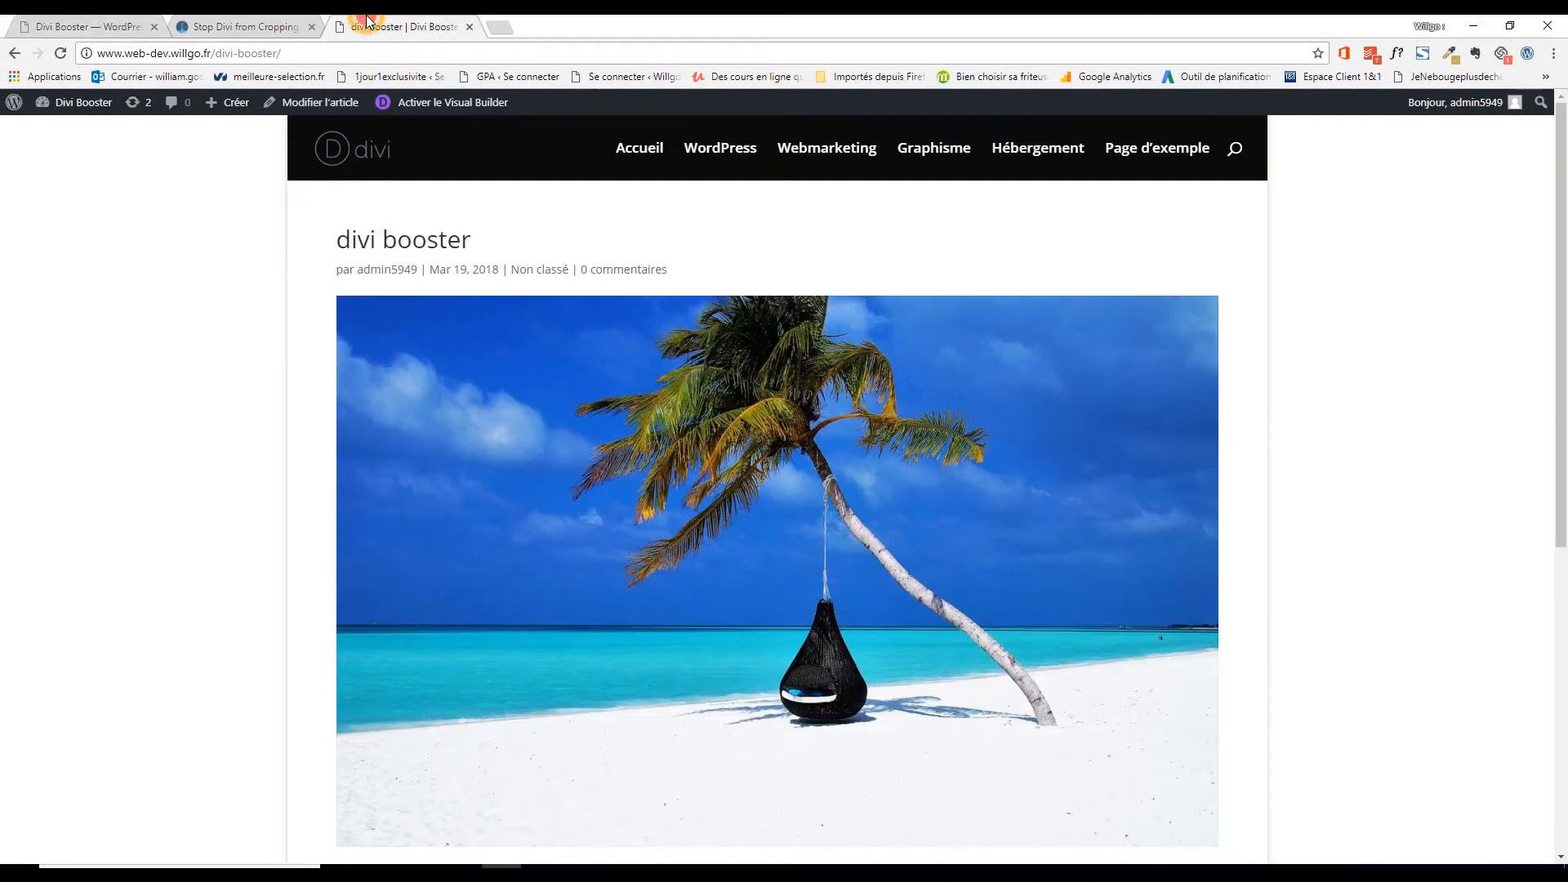
click(60, 52)
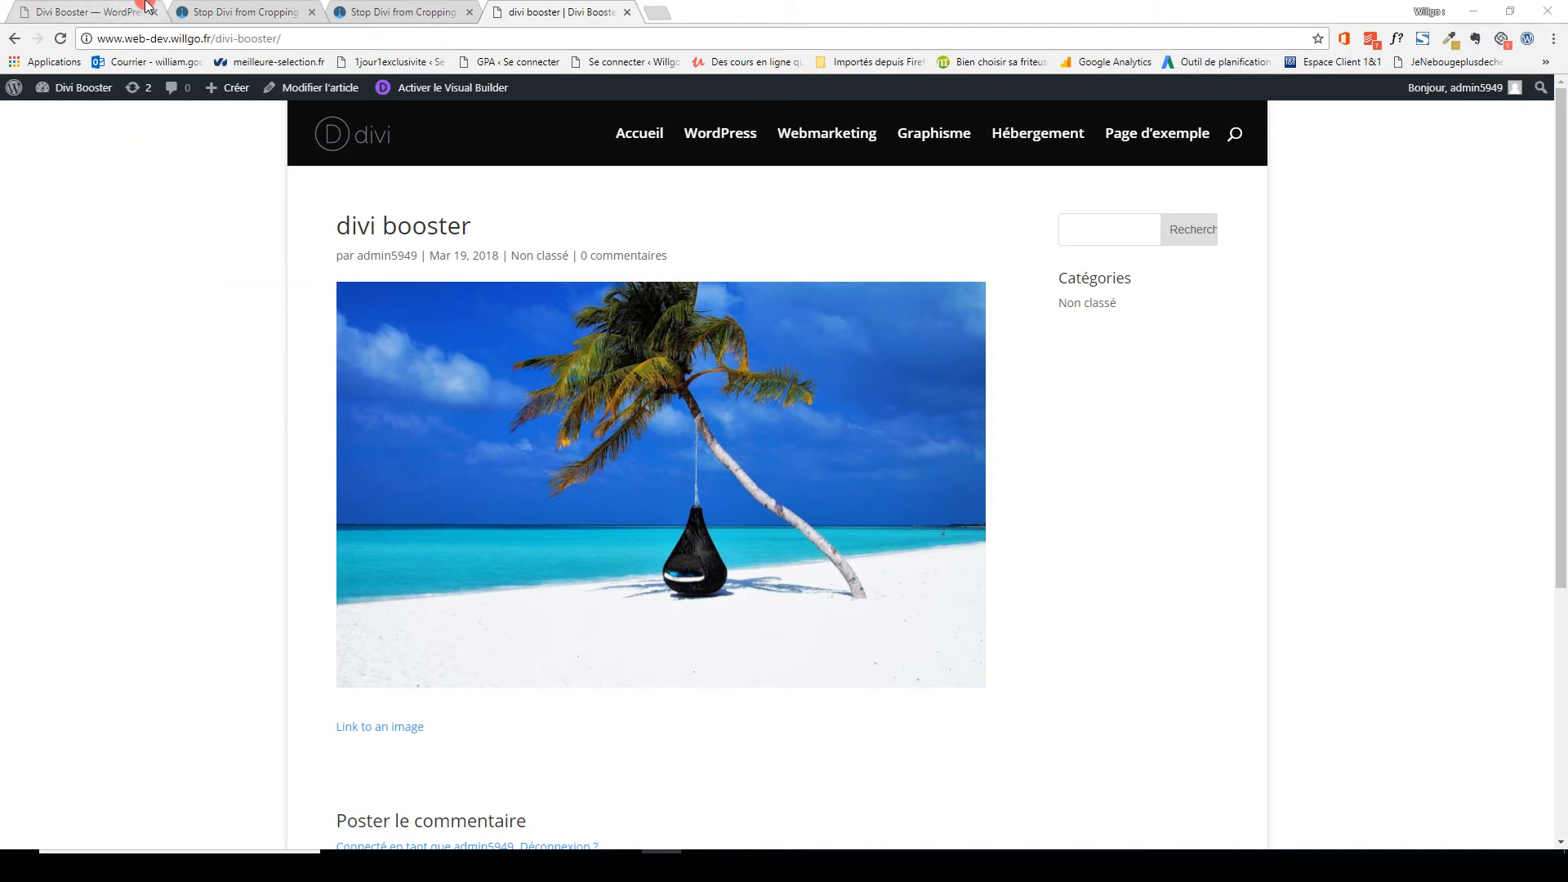
Enable "Make featured images as wide as the content area" in the Posts settings and save the changes.
click(100, 11)
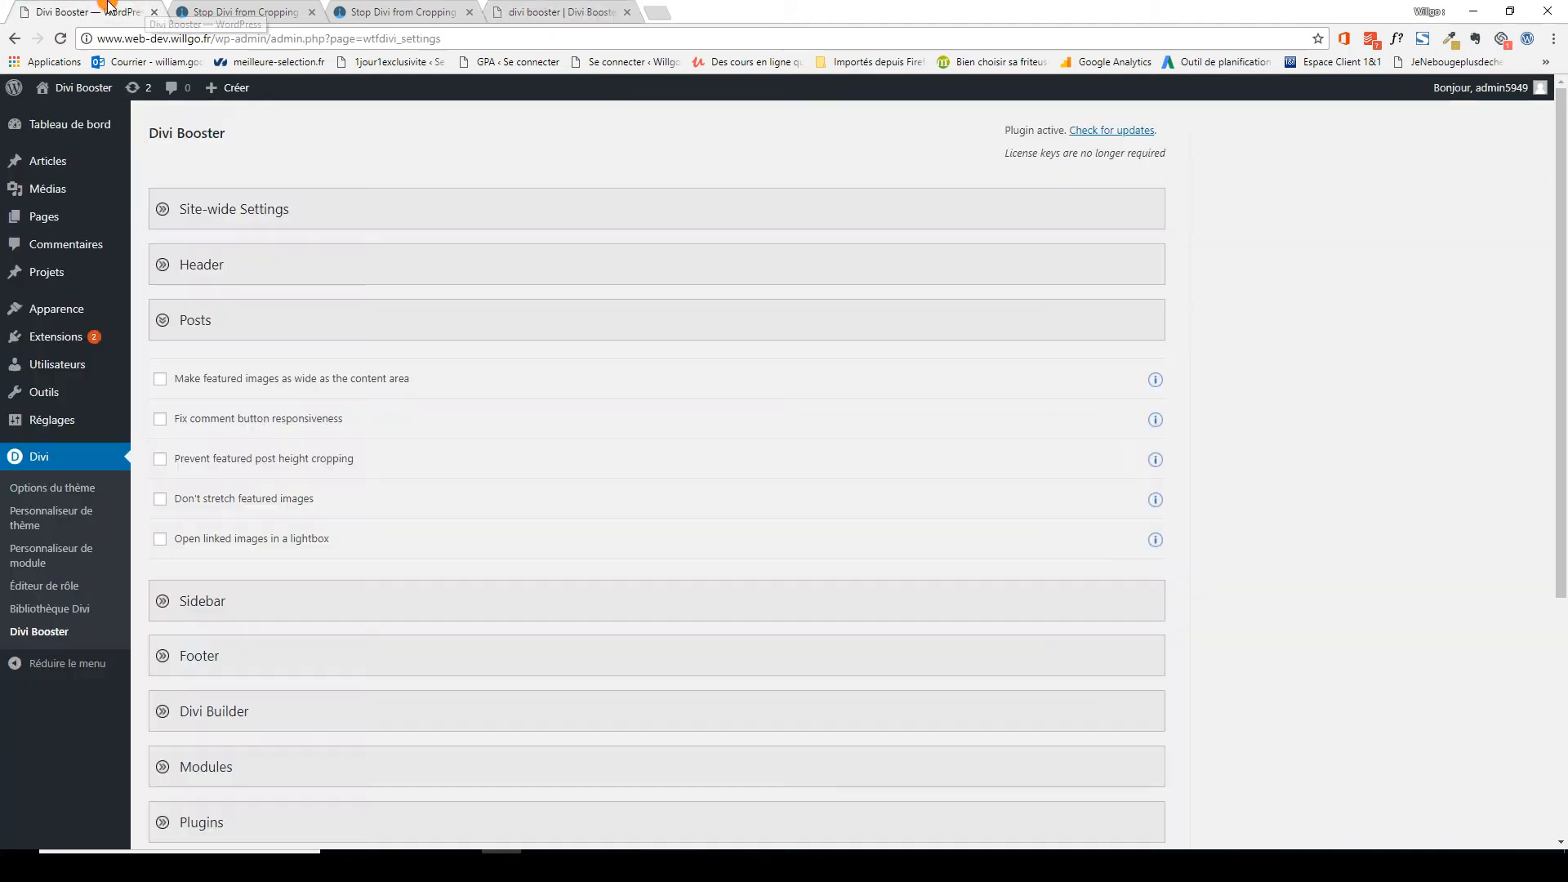
click(160, 381)
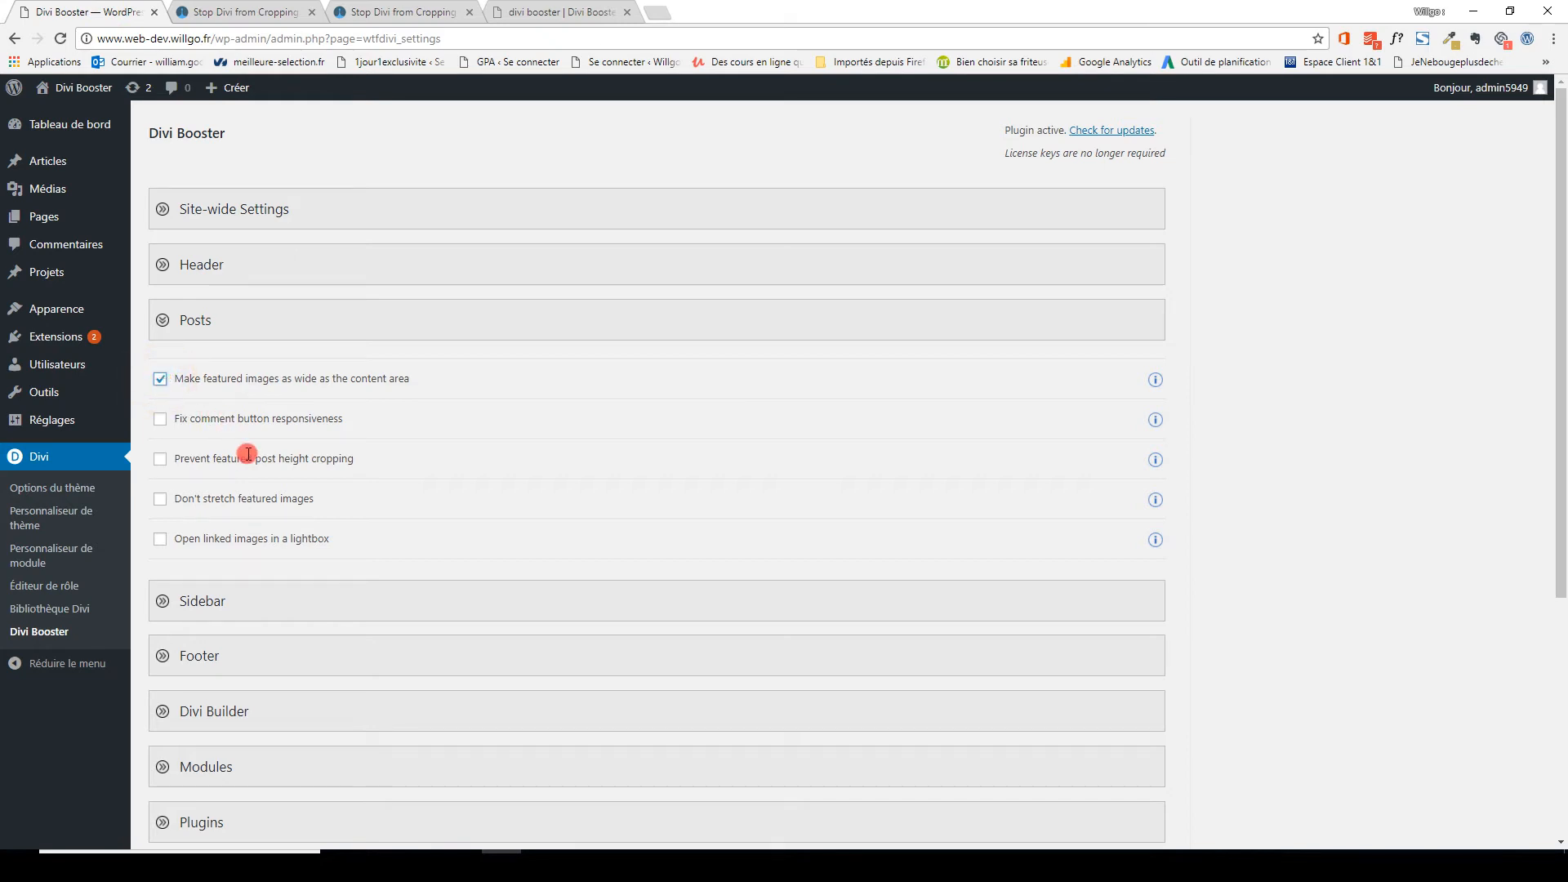
click(280, 458)
scroll(280, 572, down, 4)
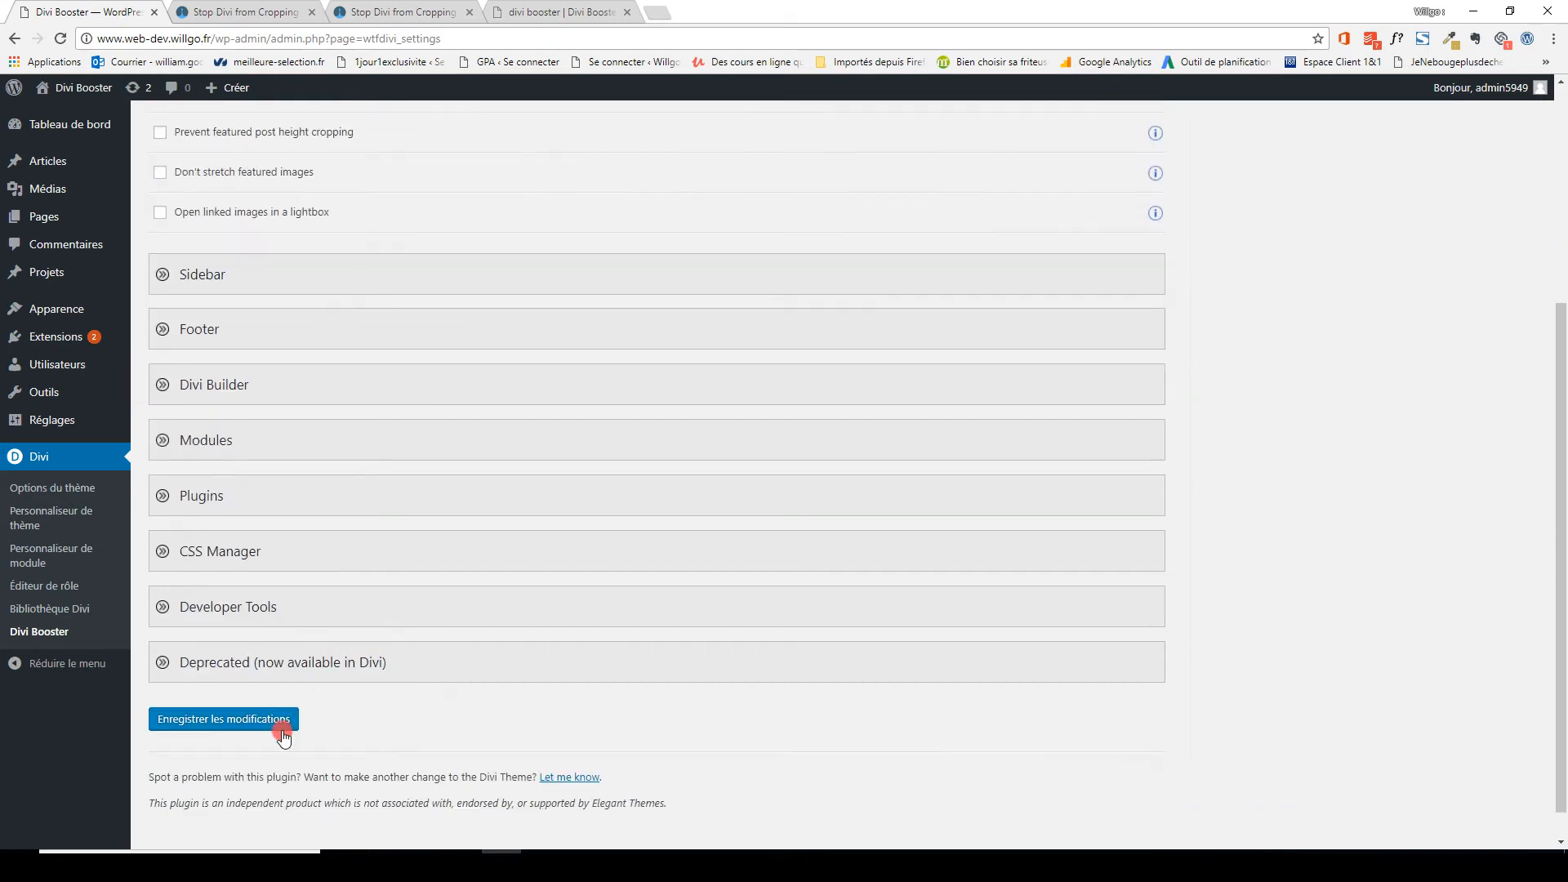
click(245, 718)
Reload the "divi booster" post and check the width of its featured image above the content.
click(519, 8)
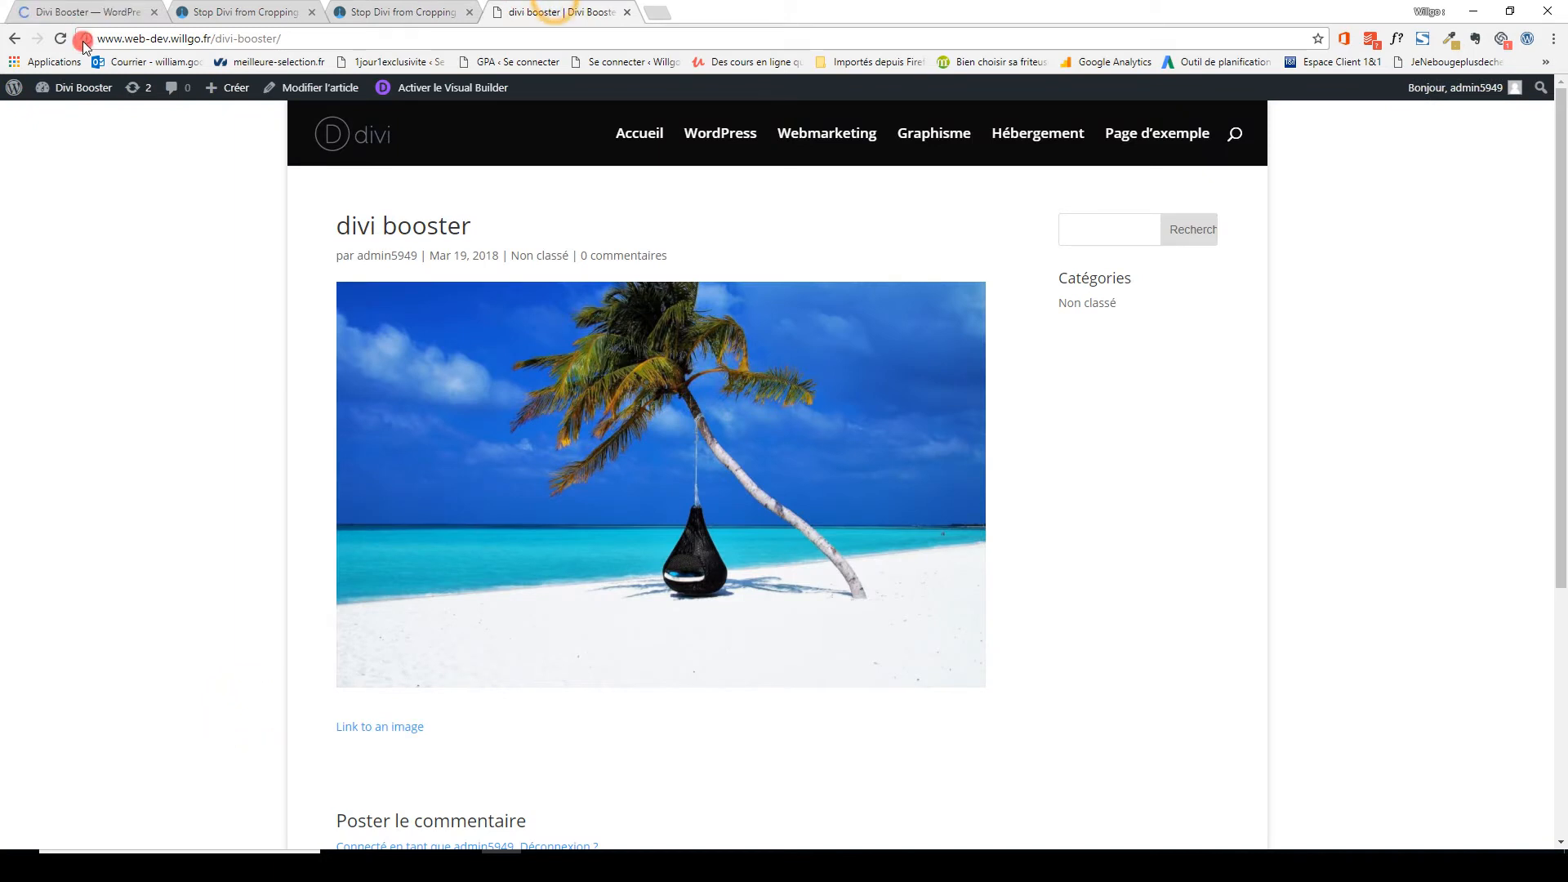
click(57, 39)
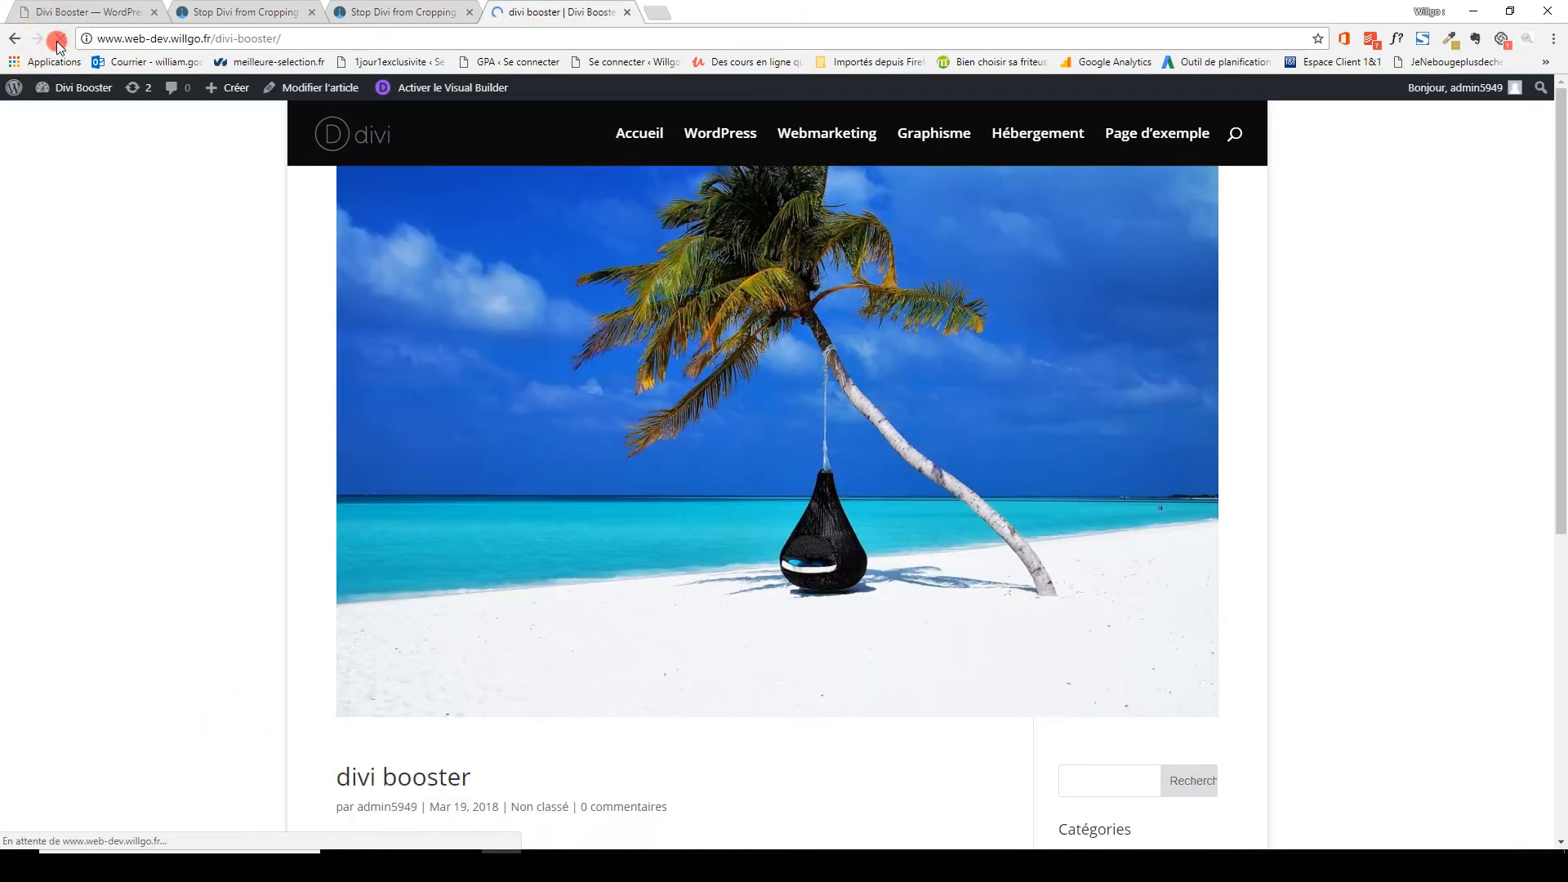
scroll(1025, 445, down, 3)
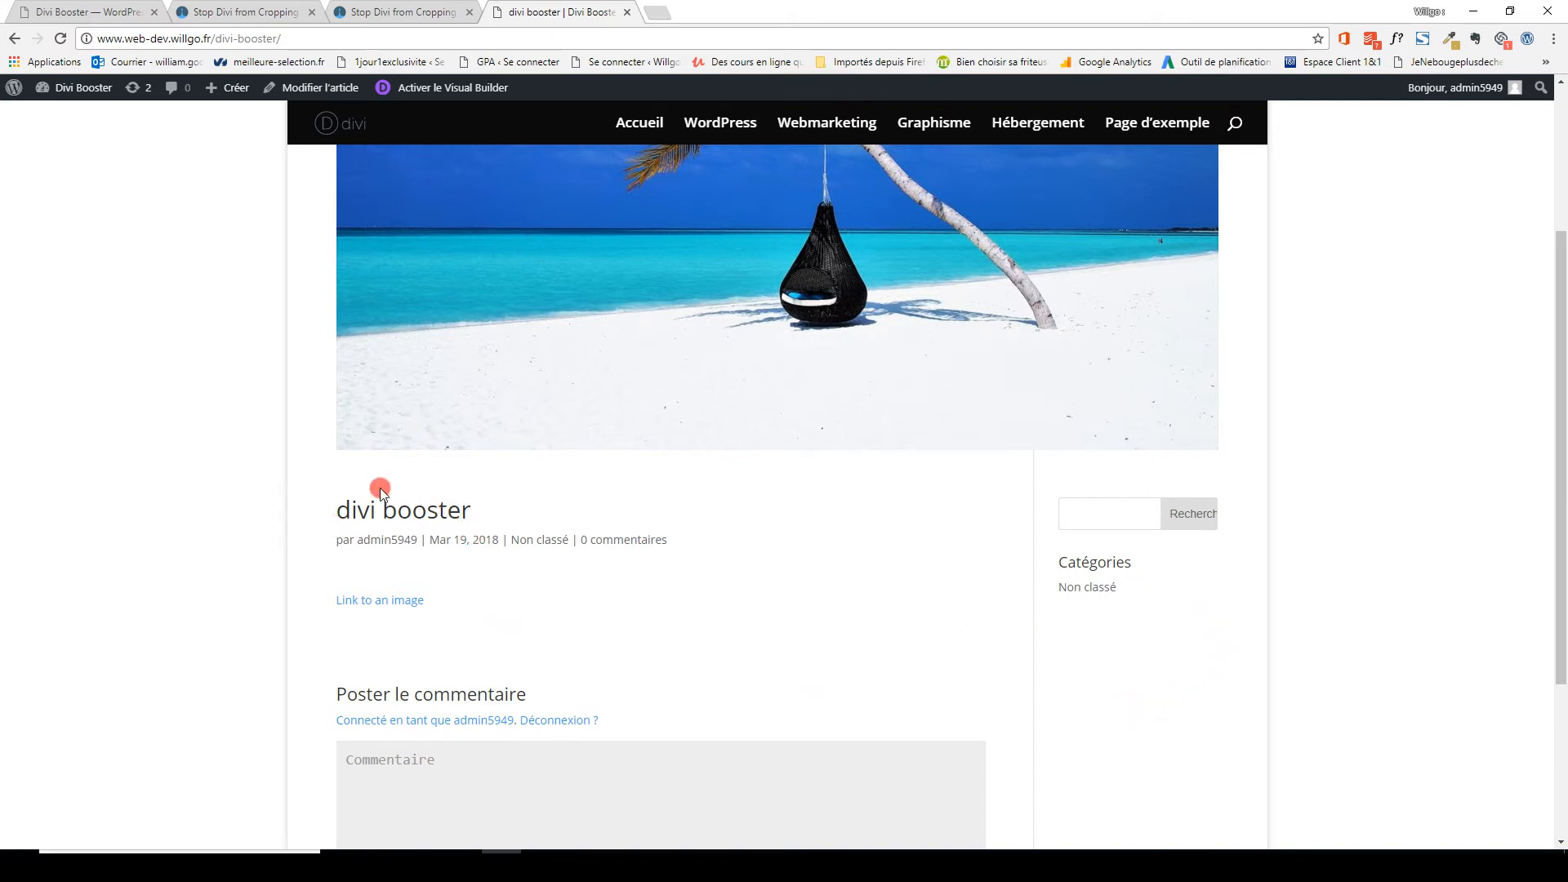
scroll(655, 614, up, 3)
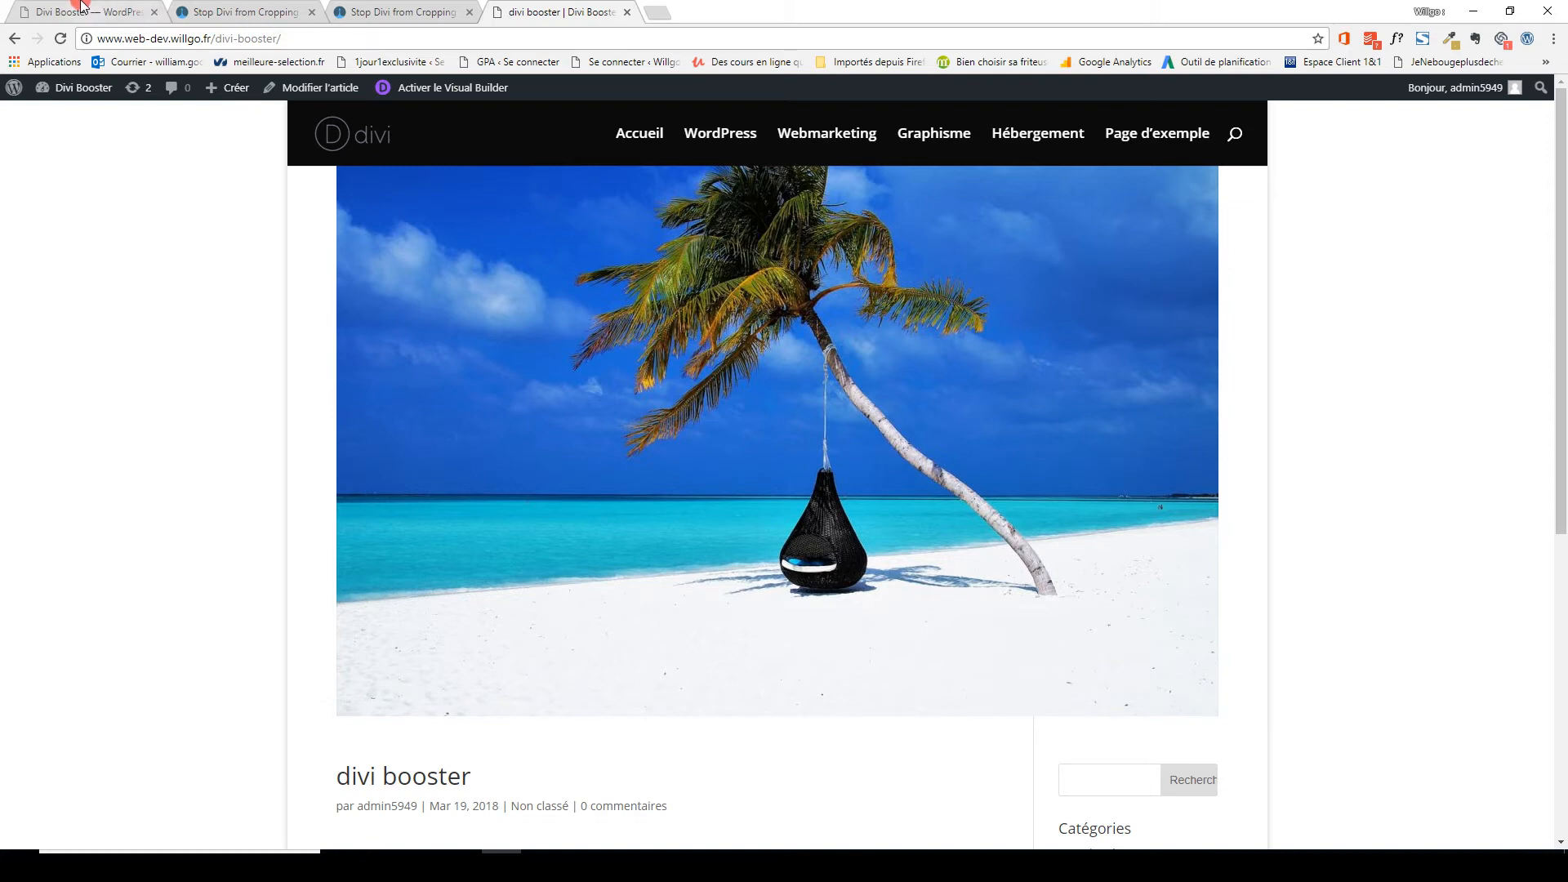
Follow "Link to an image" in the "divi booster" post to see how the image opens, and go back to the post.
click(143, 12)
click(161, 321)
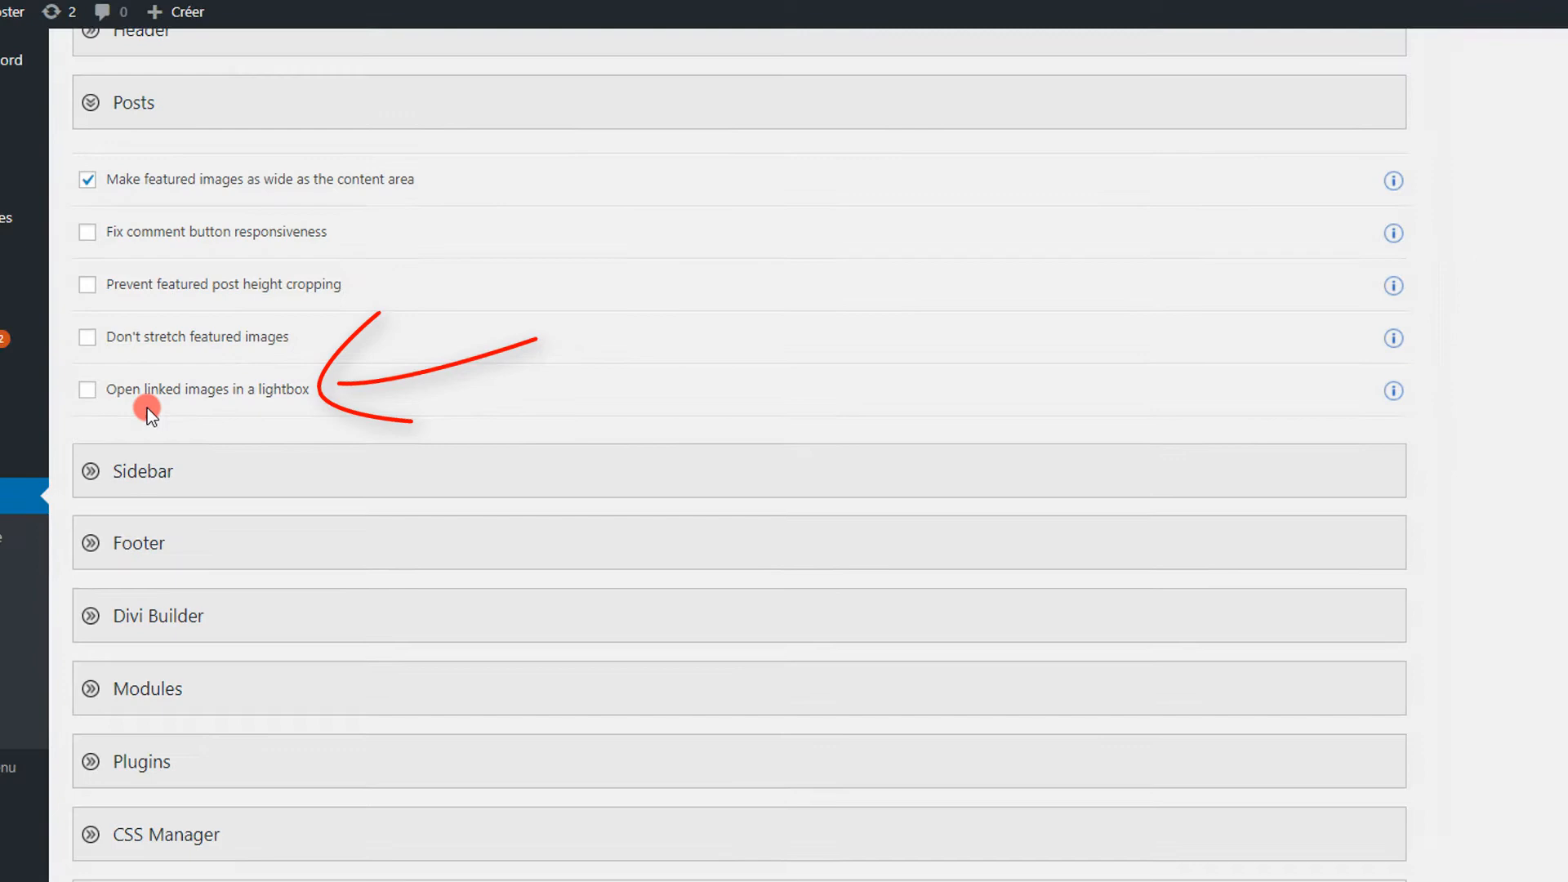
click(241, 26)
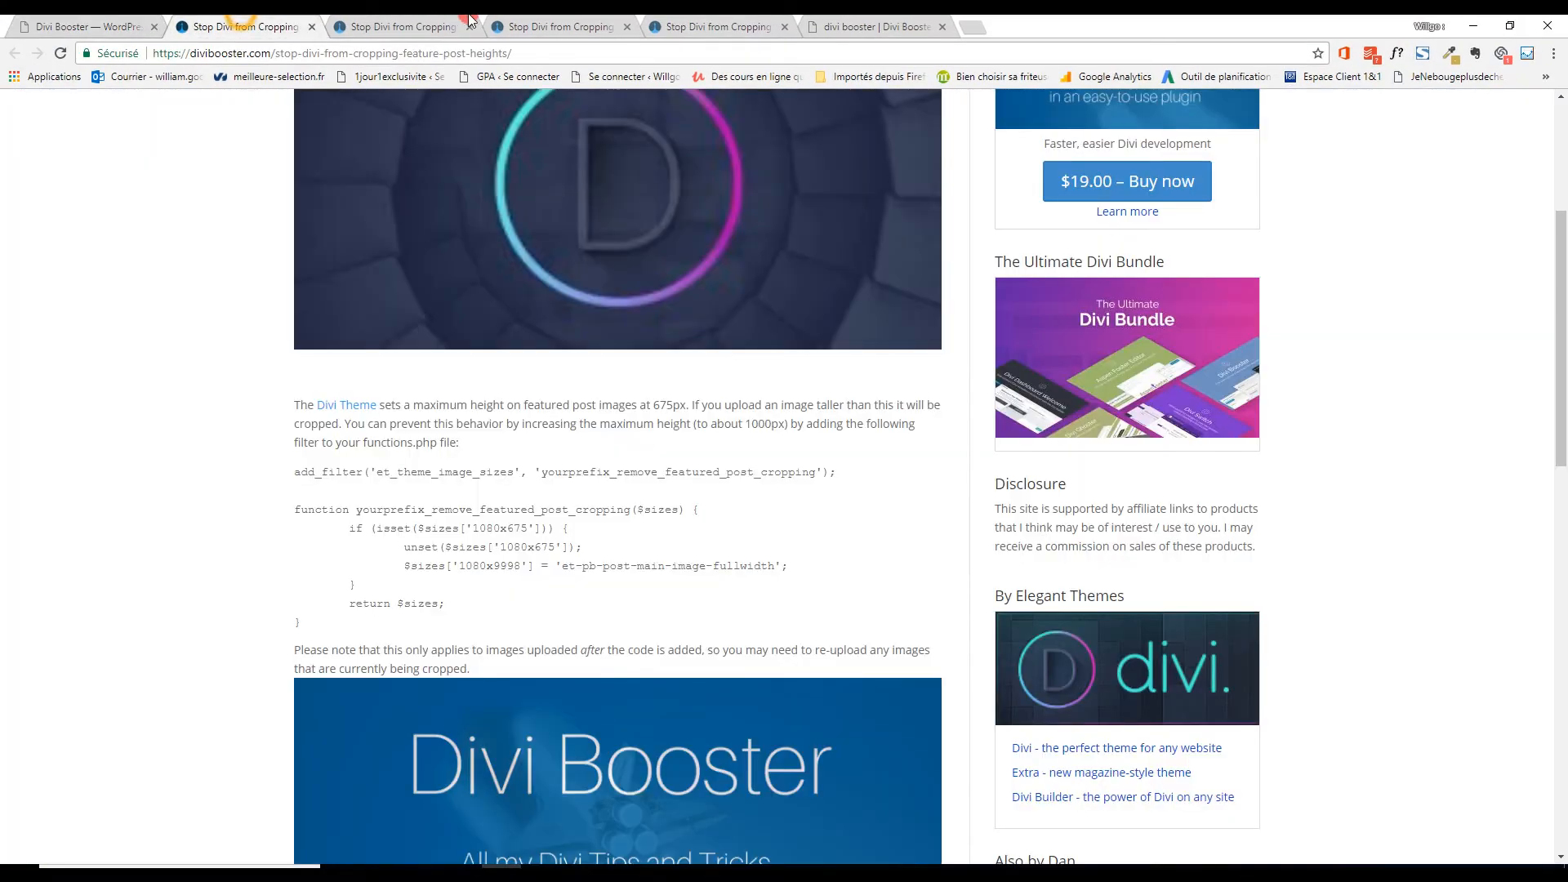
click(469, 21)
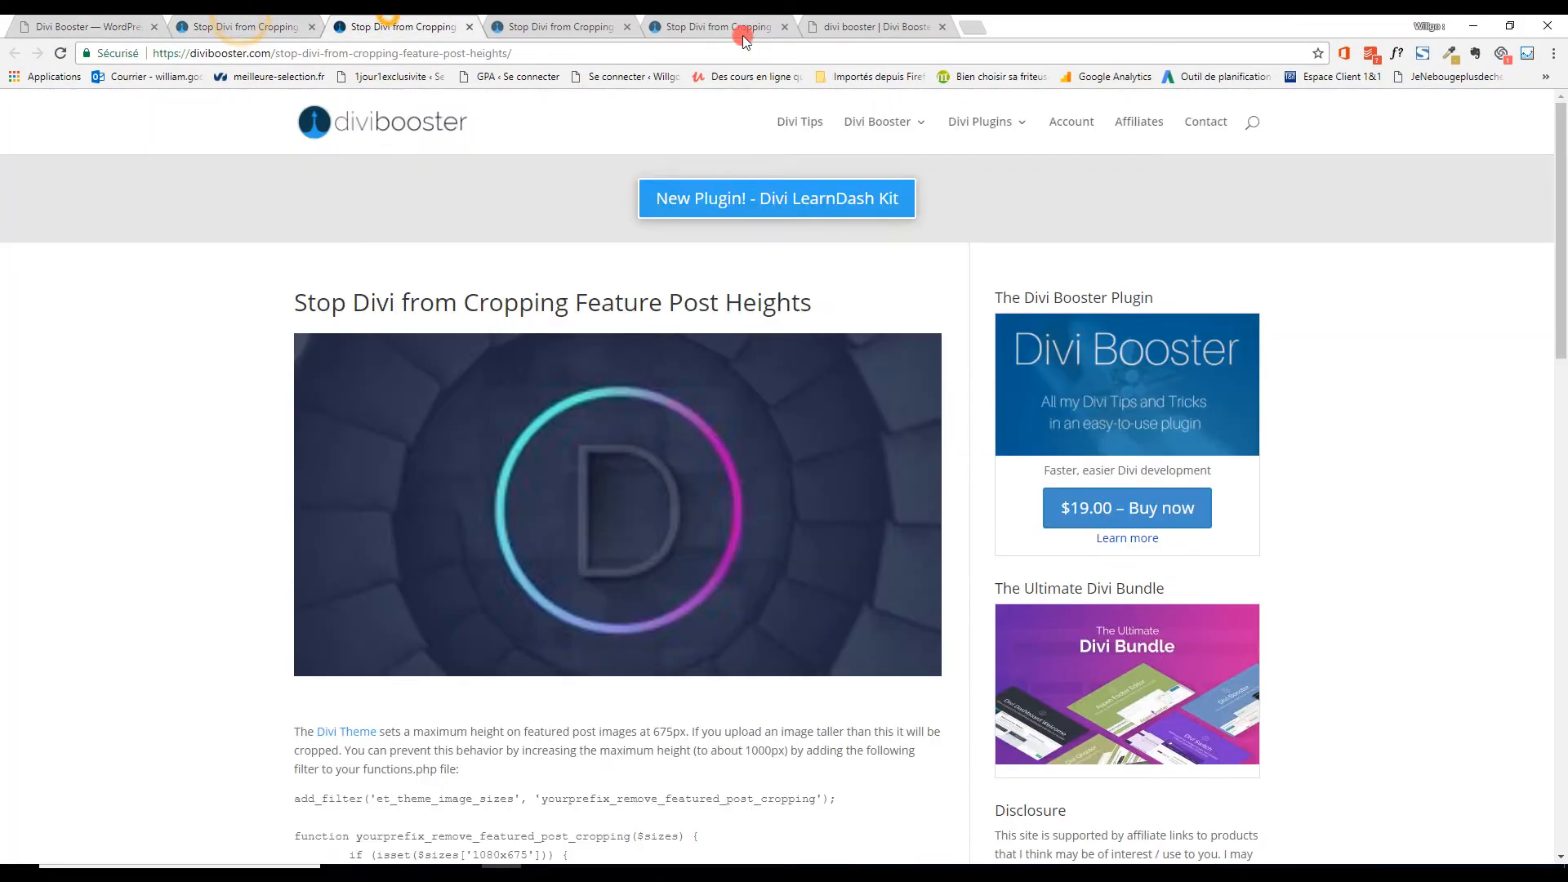
click(874, 26)
scroll(476, 692, down, 1)
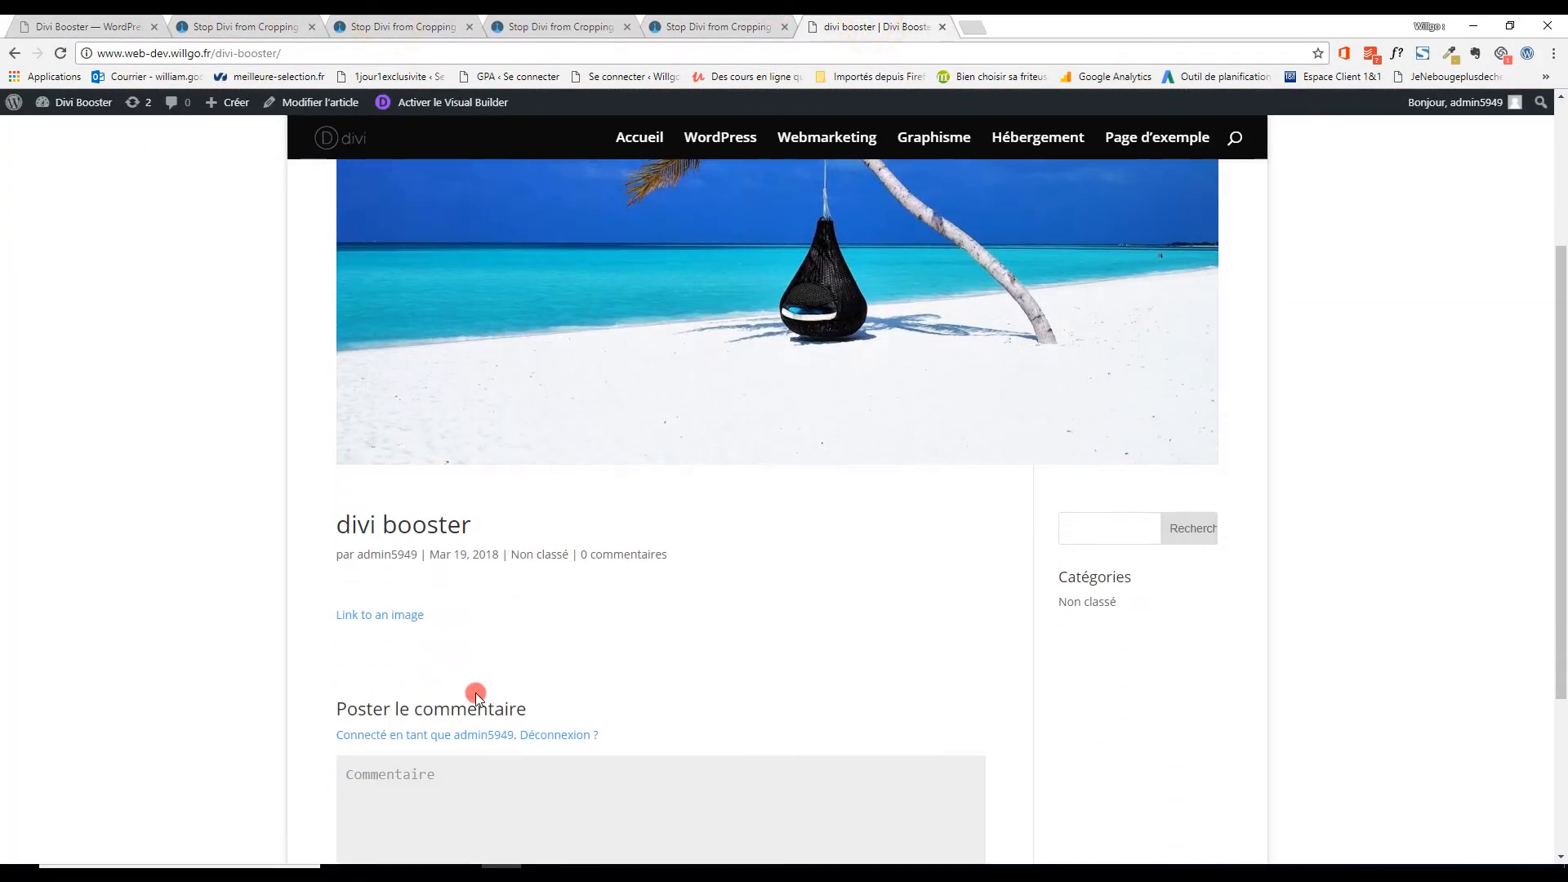
click(396, 617)
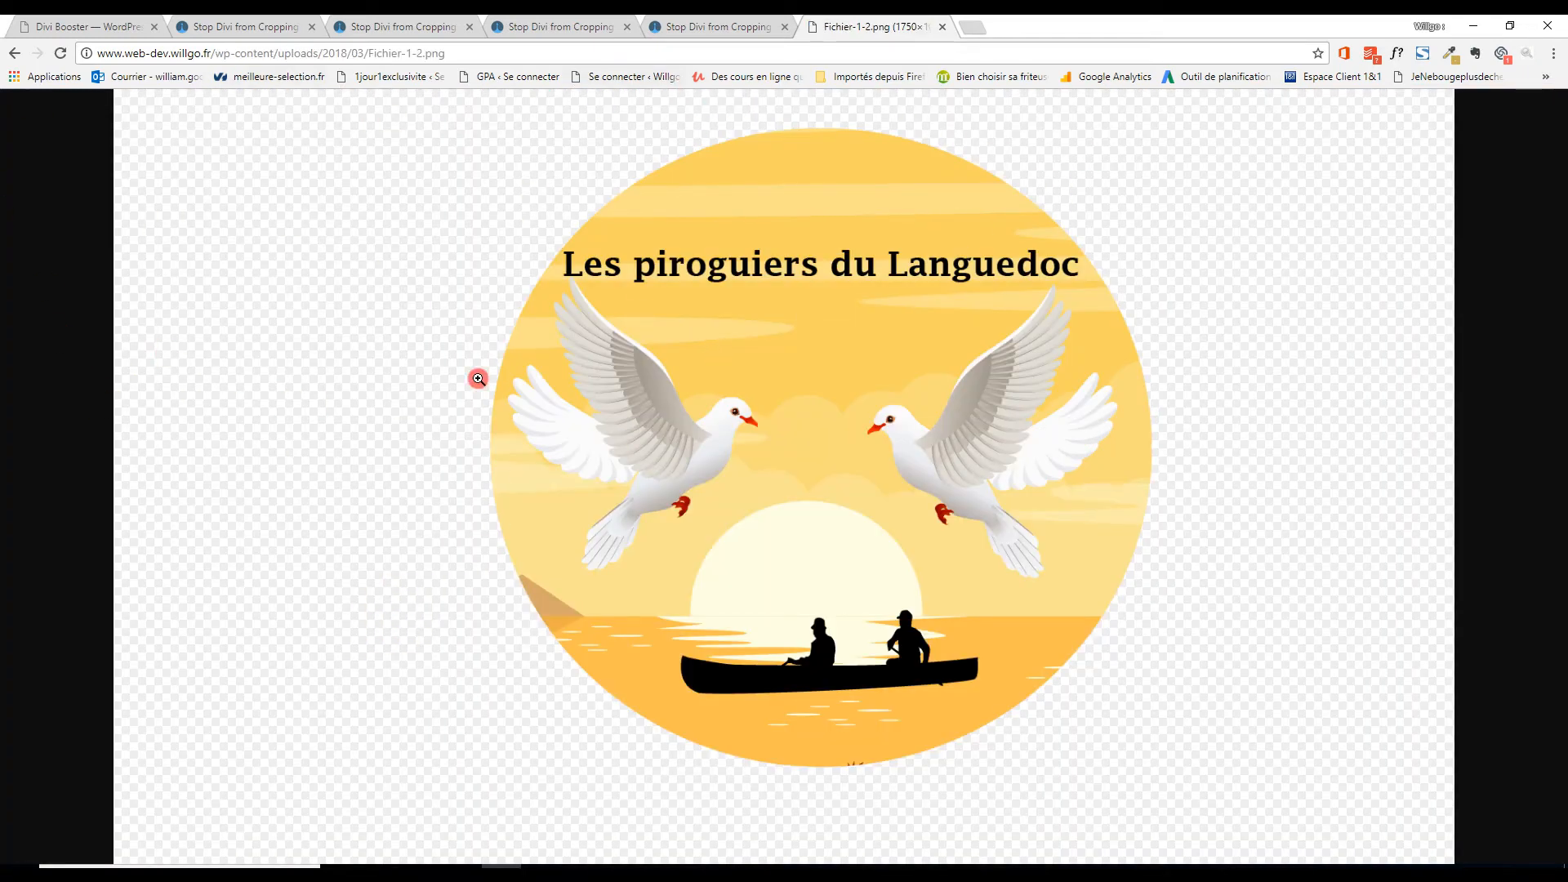
click(9, 55)
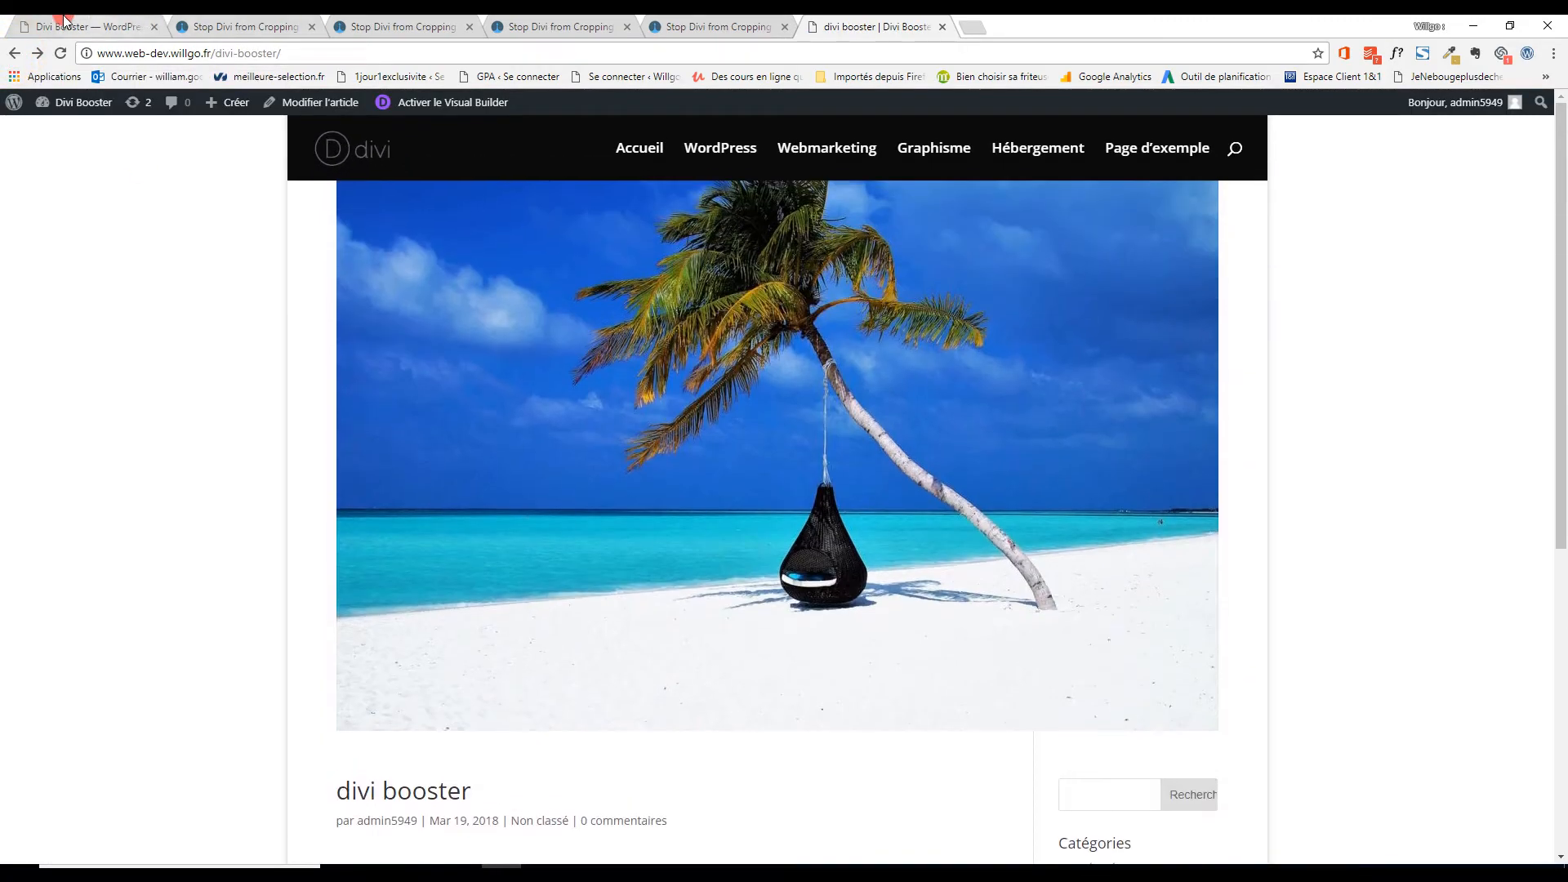
Enable "Open linked images in a lightbox" in the Divi Booster Posts settings and save the changes.
click(63, 18)
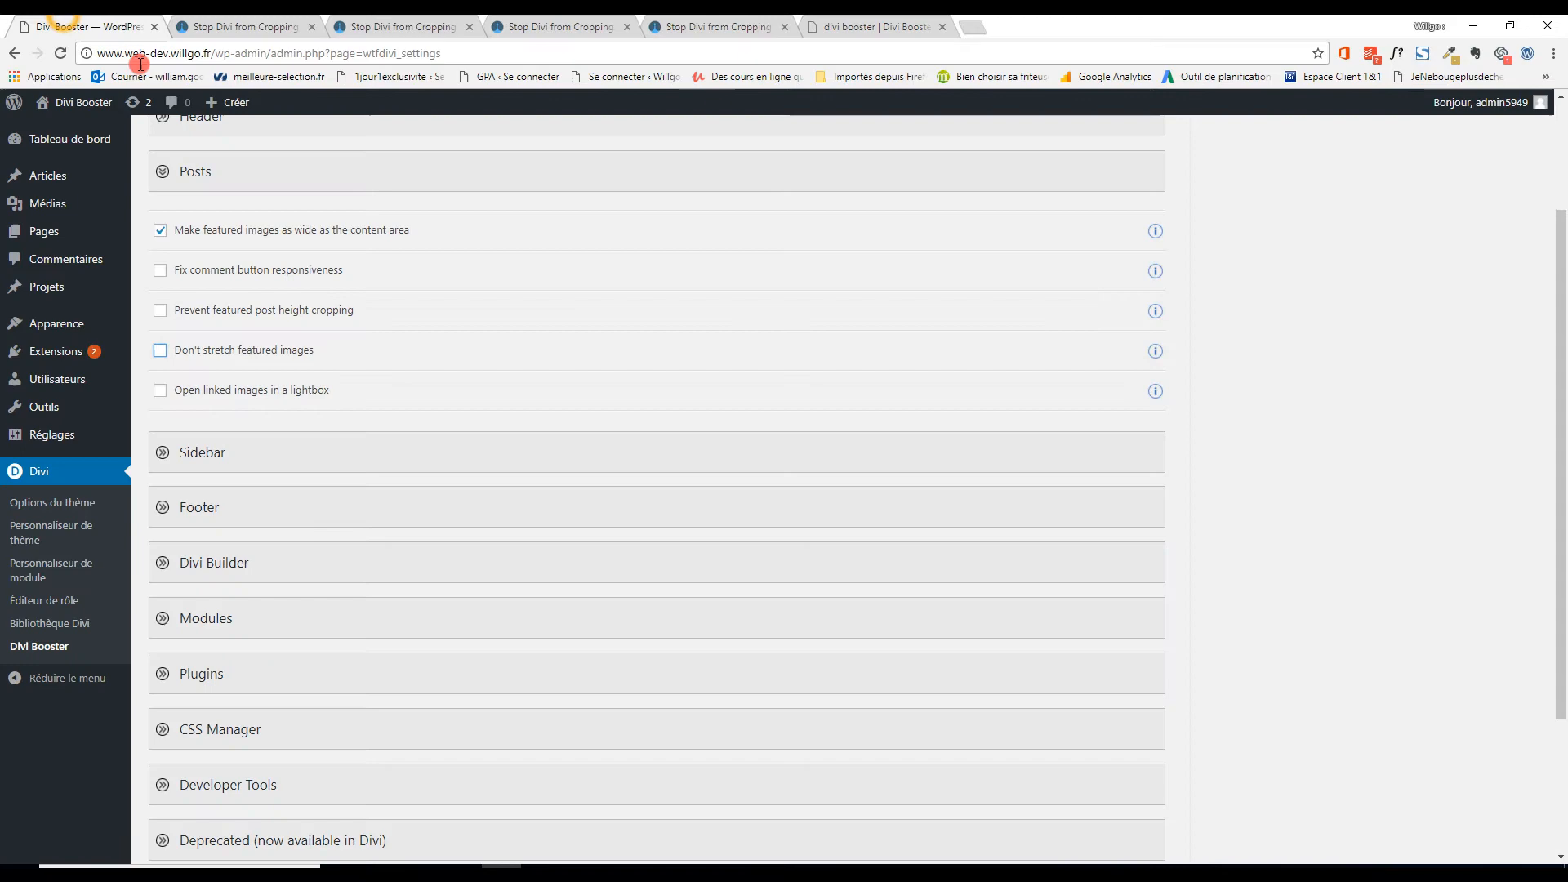
click(155, 392)
scroll(240, 497, down, 3)
click(277, 700)
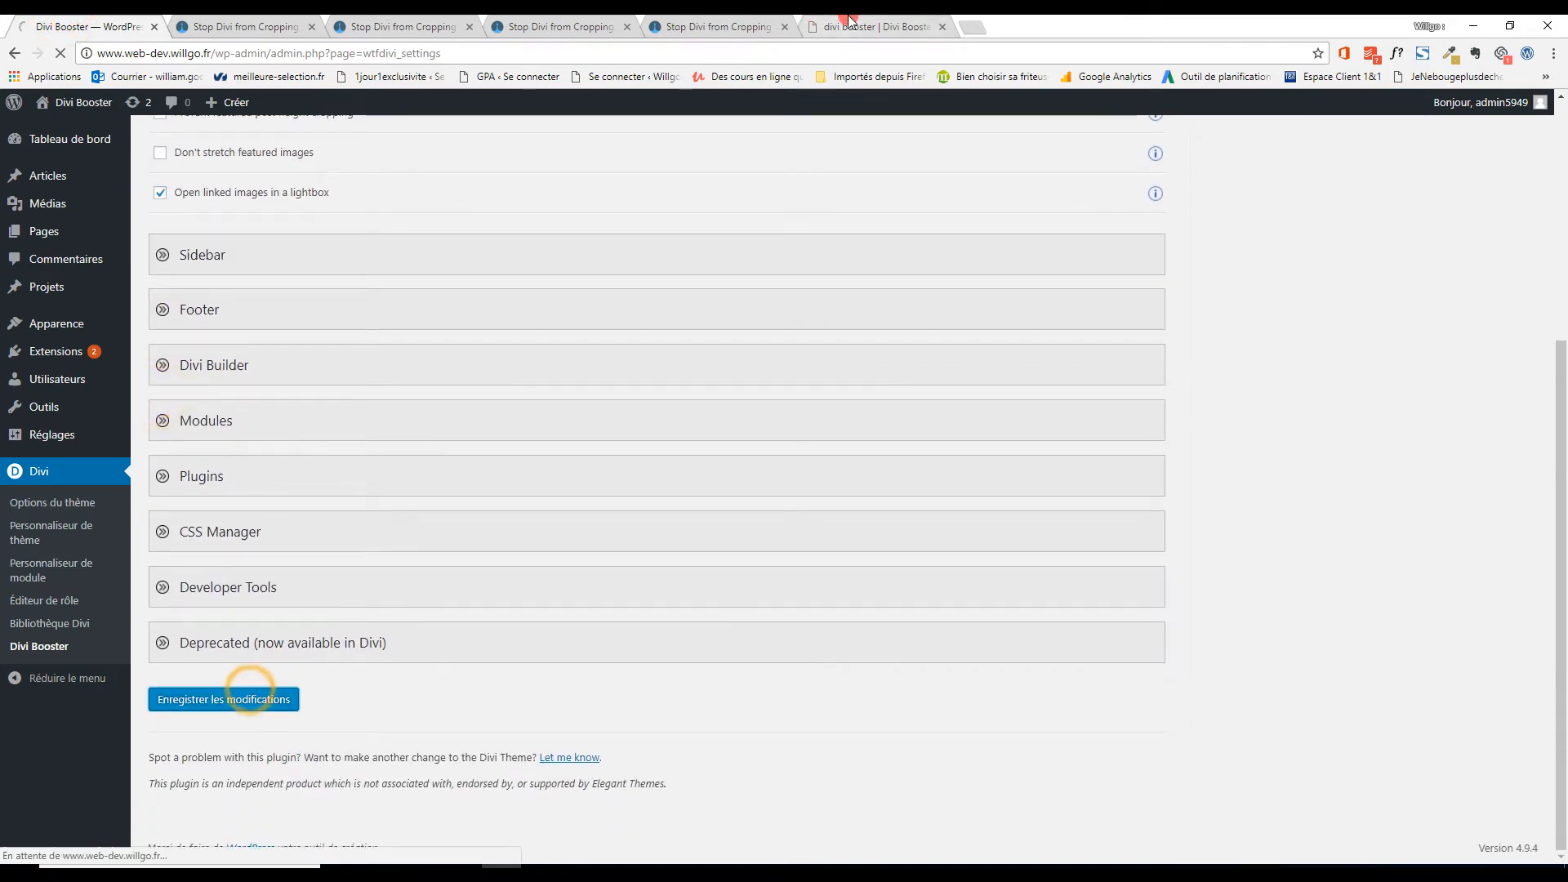
Reload the "divi booster" post, open "Link to an image" to check the lightbox, and close it.
click(853, 27)
scroll(307, 532, down, 3)
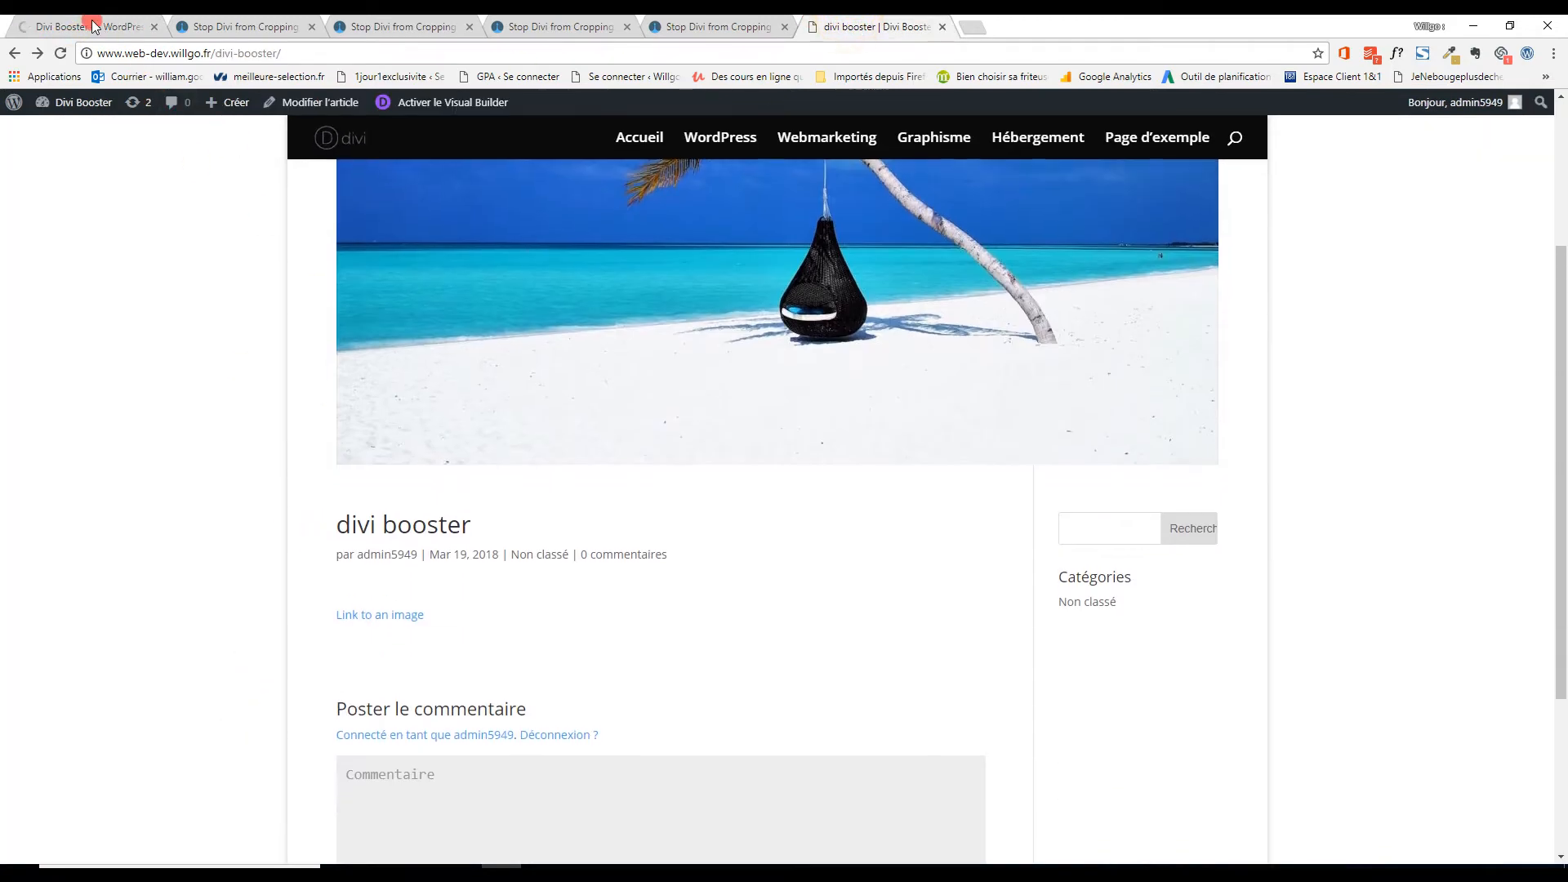
click(61, 53)
scroll(376, 392, down, 3)
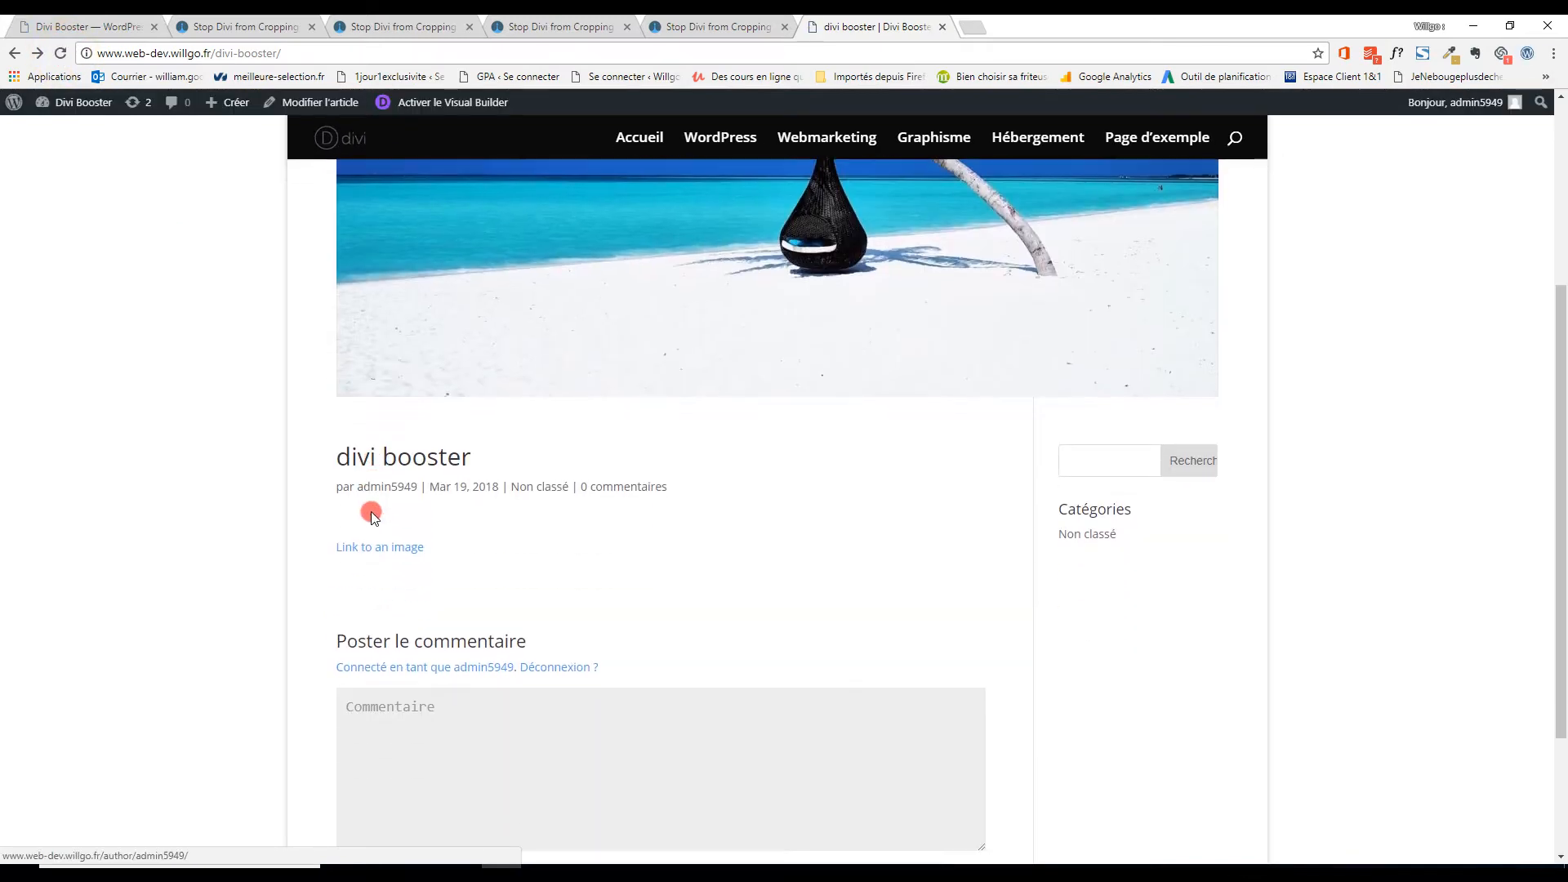
click(398, 367)
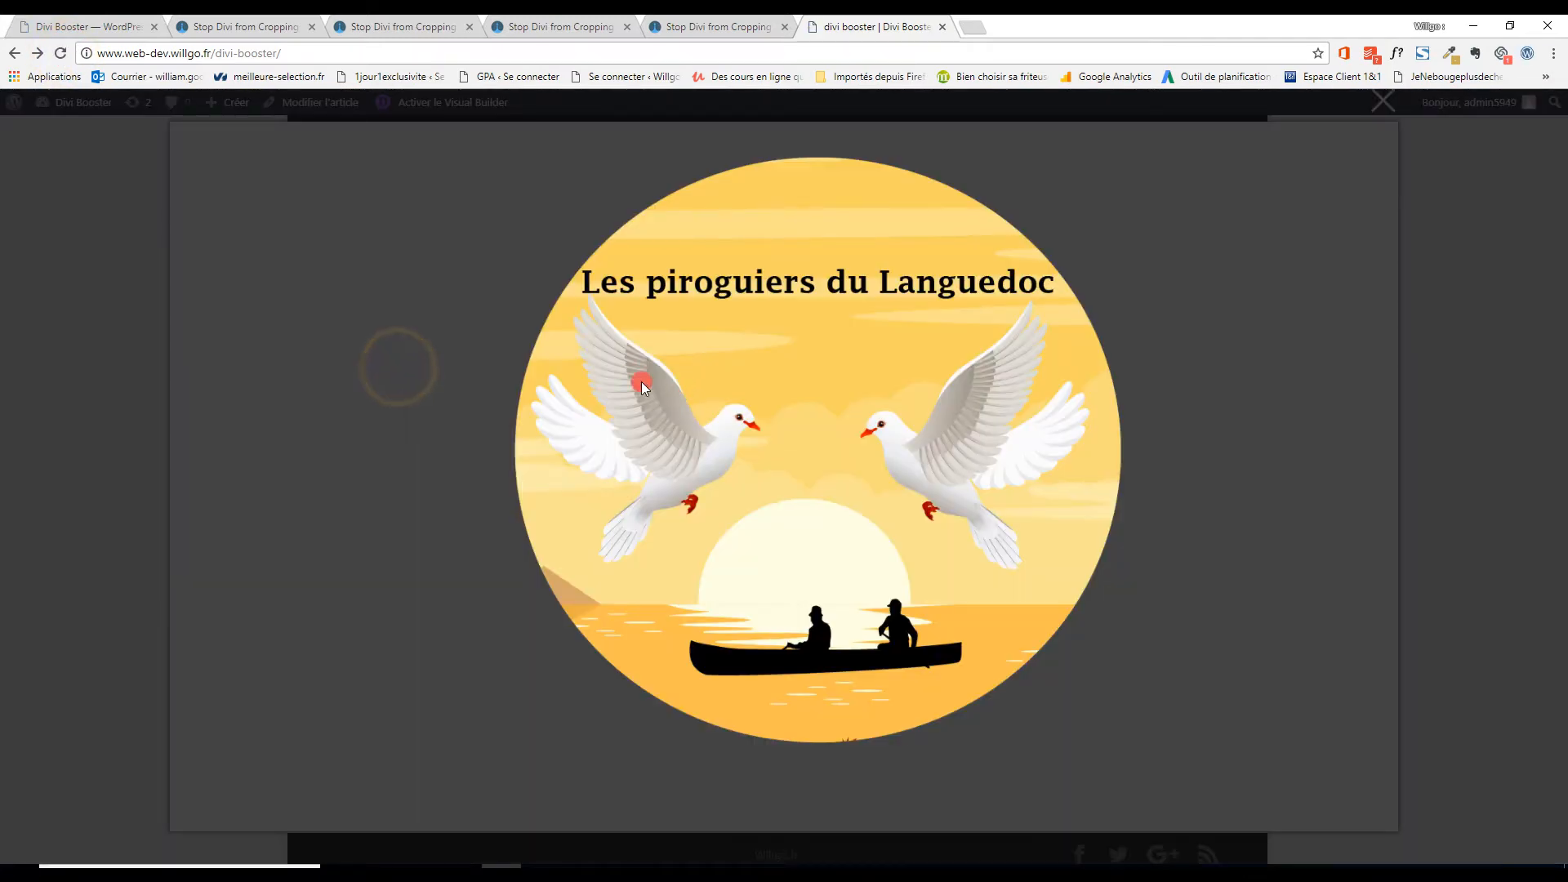
click(1382, 100)
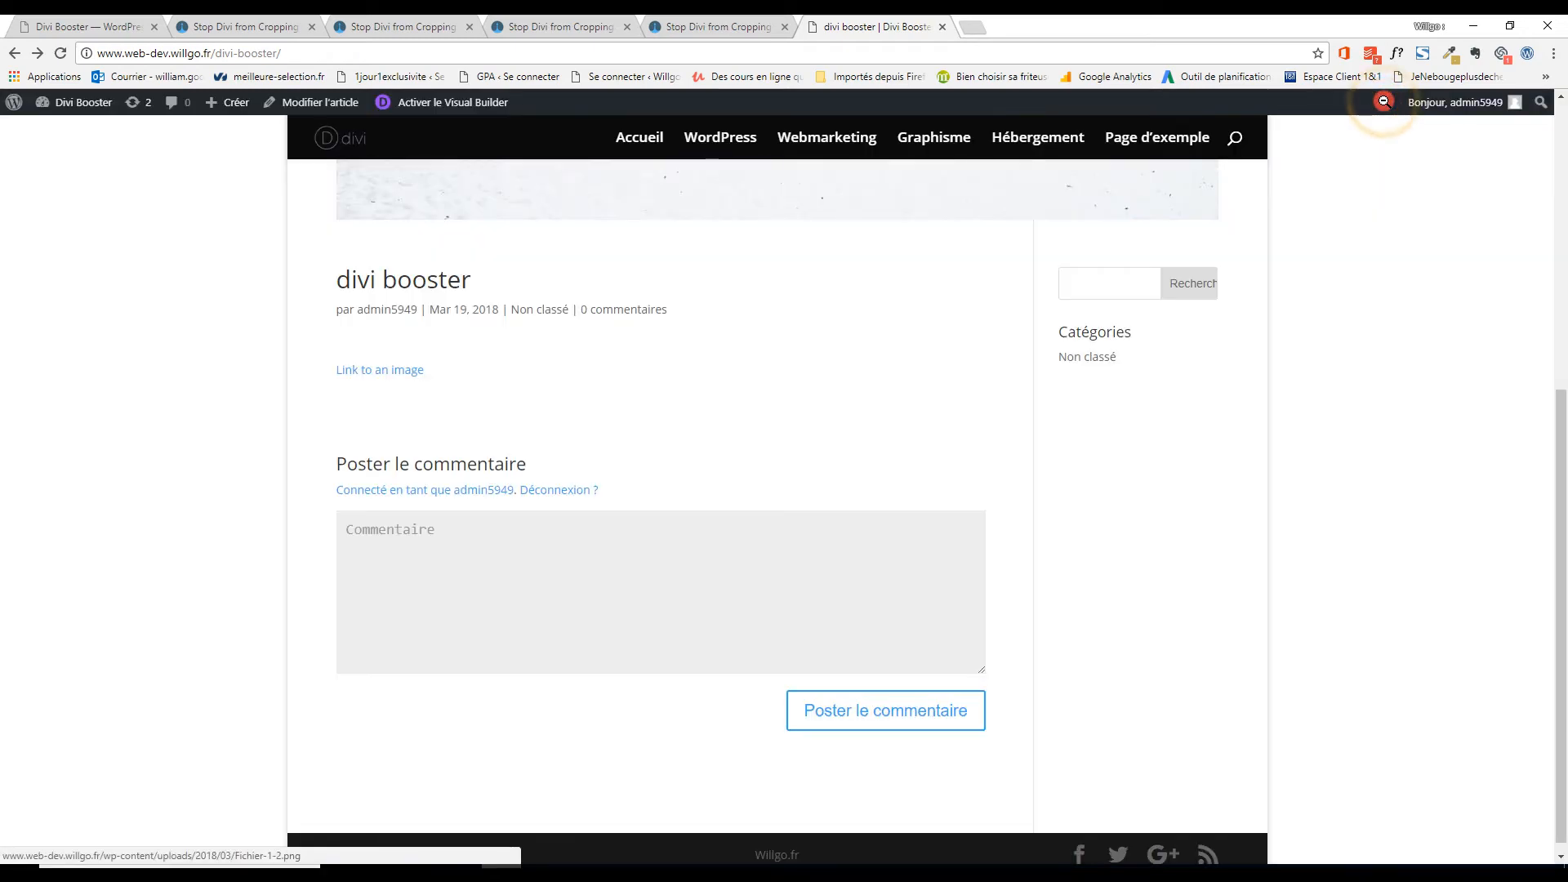
scroll(539, 482, up, 6)
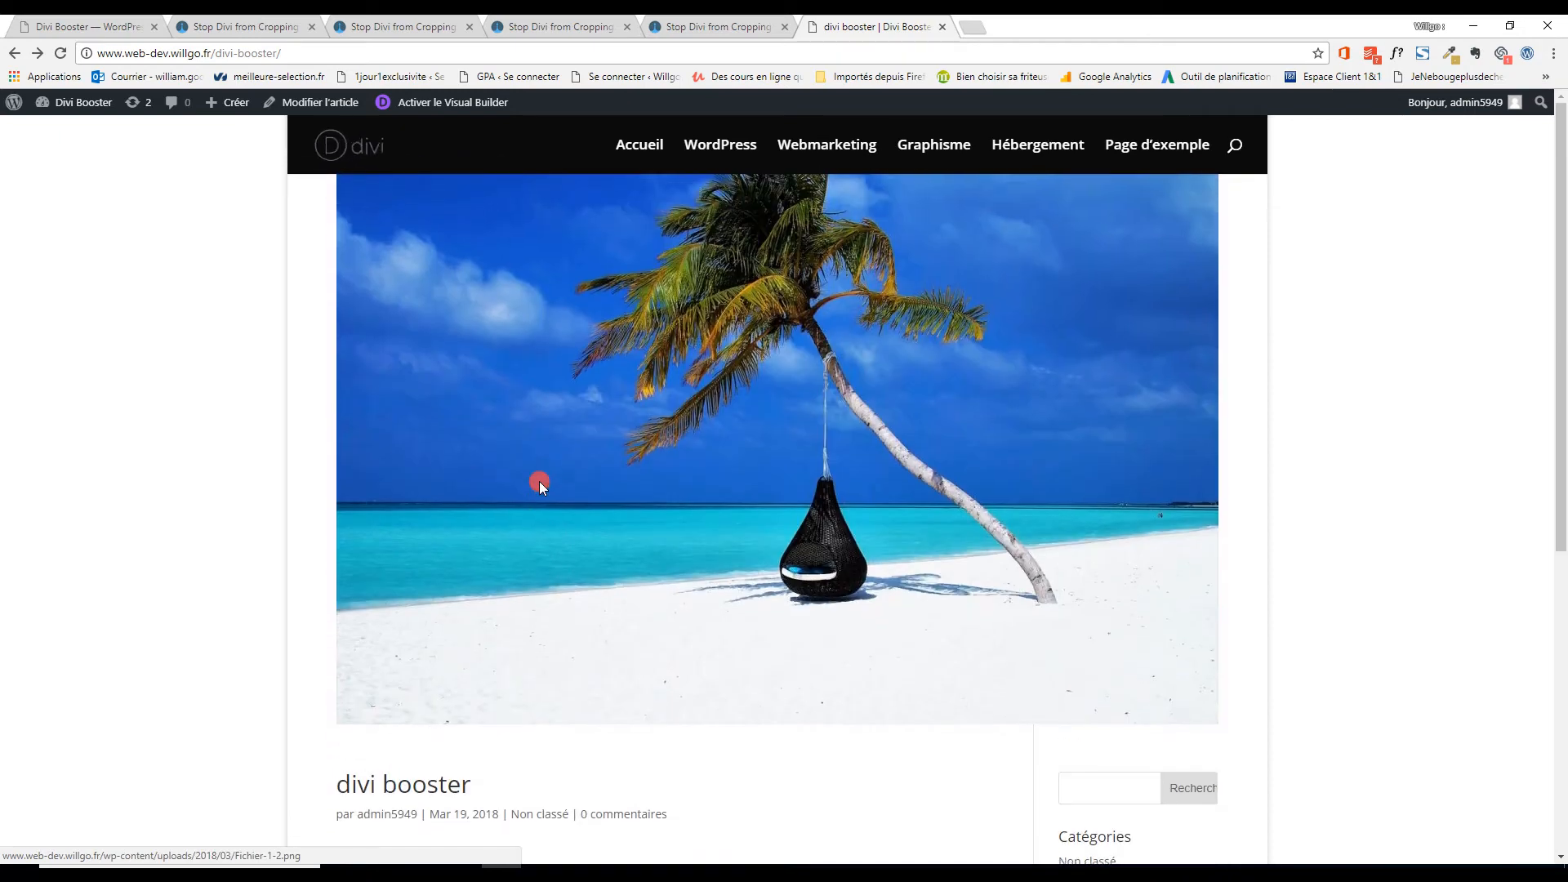
Expand the Sidebar settings of Divi Booster and reload the "divi booster" post to examine its sidebar.
click(90, 26)
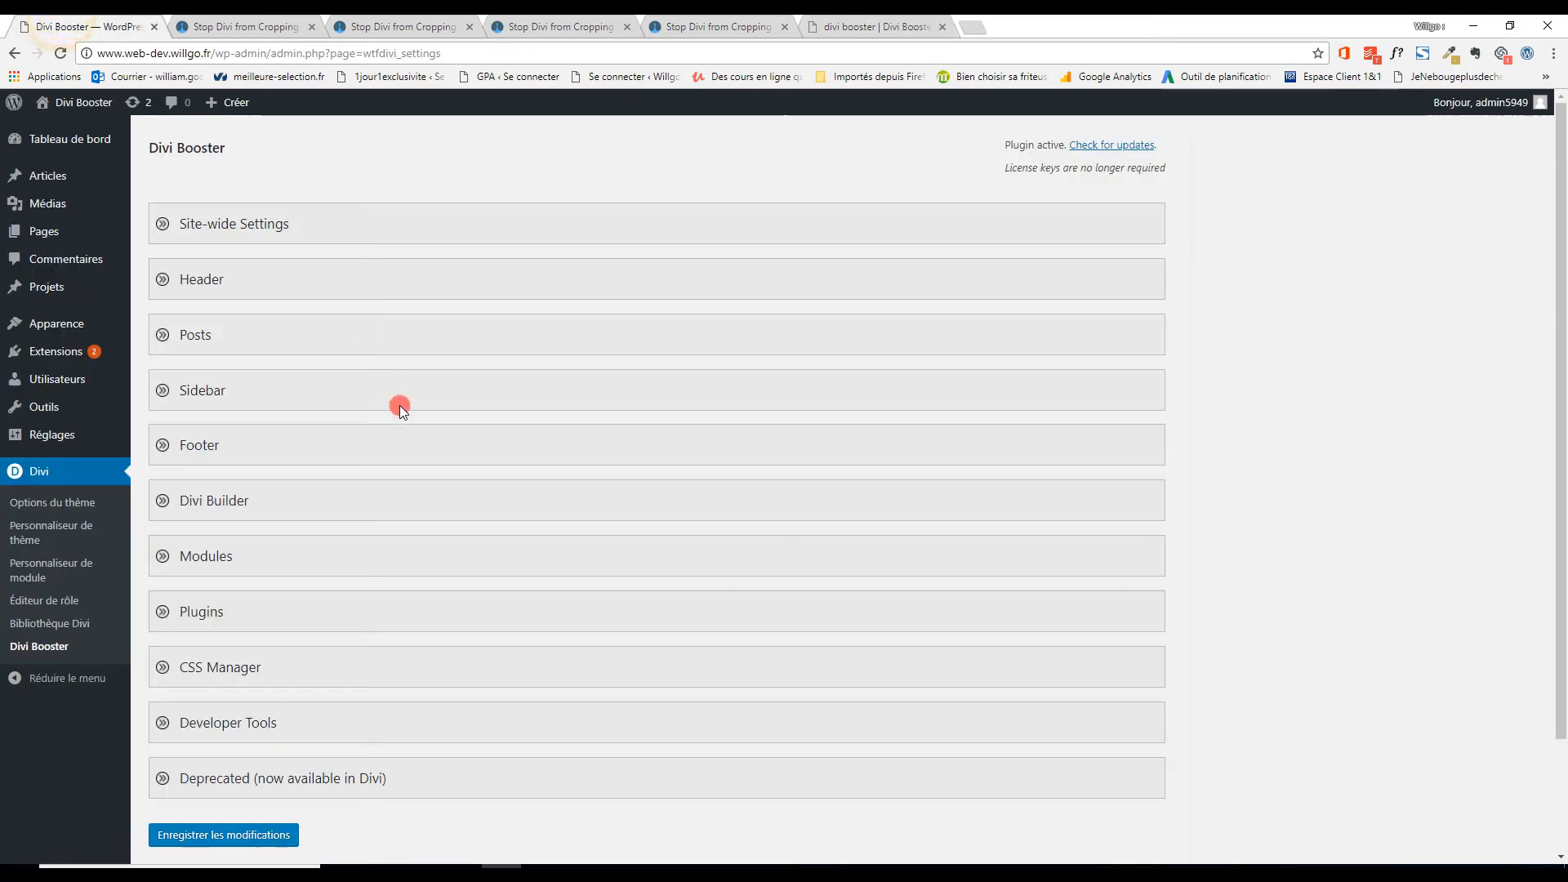
click(163, 400)
scroll(176, 384, down, 2)
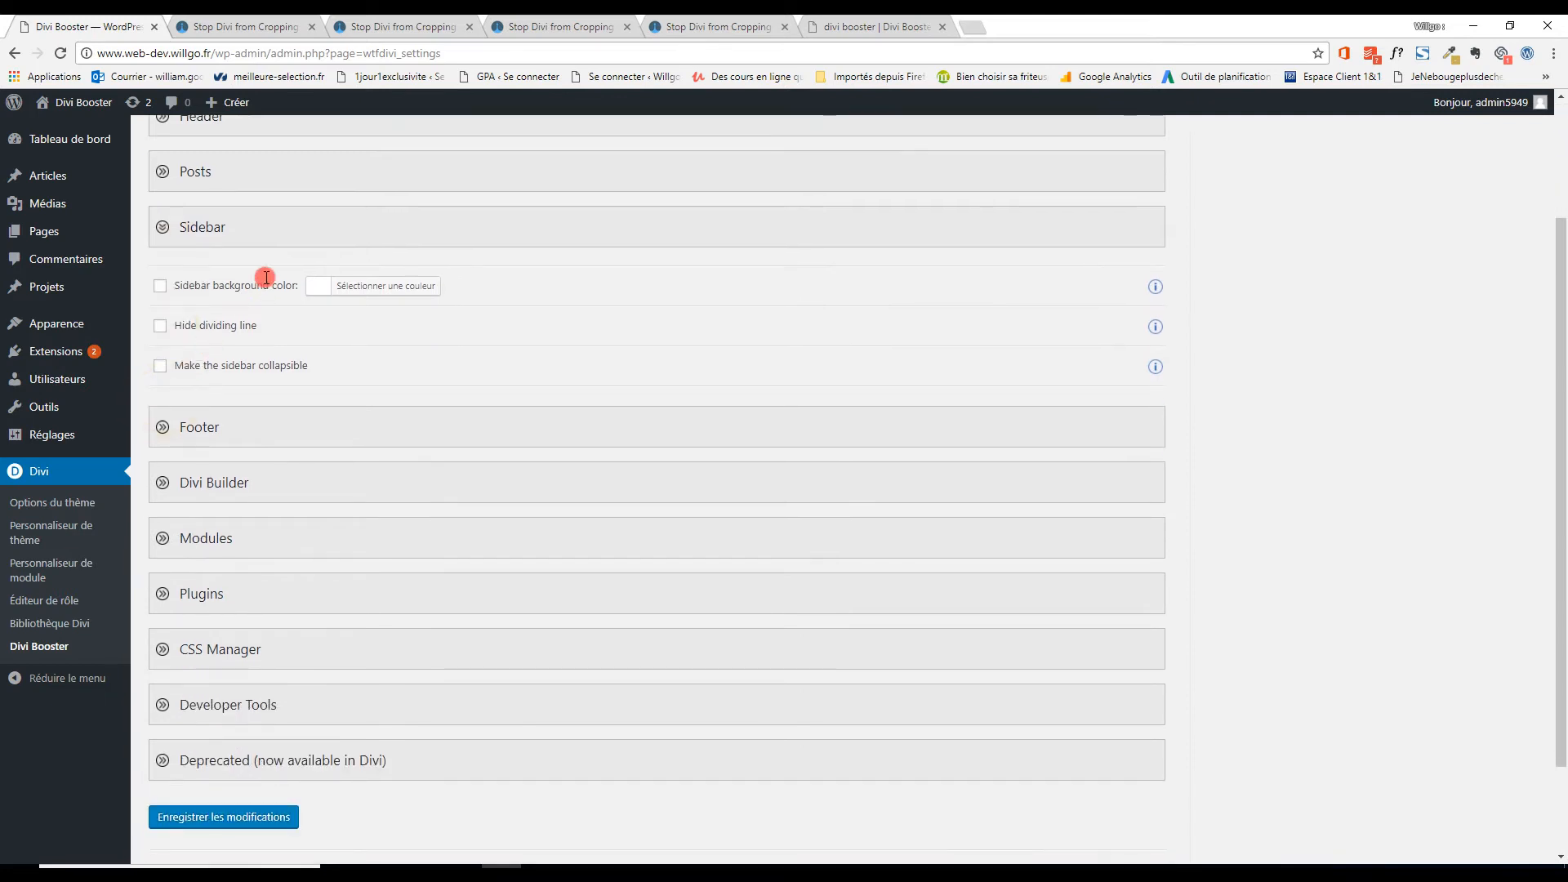
click(867, 19)
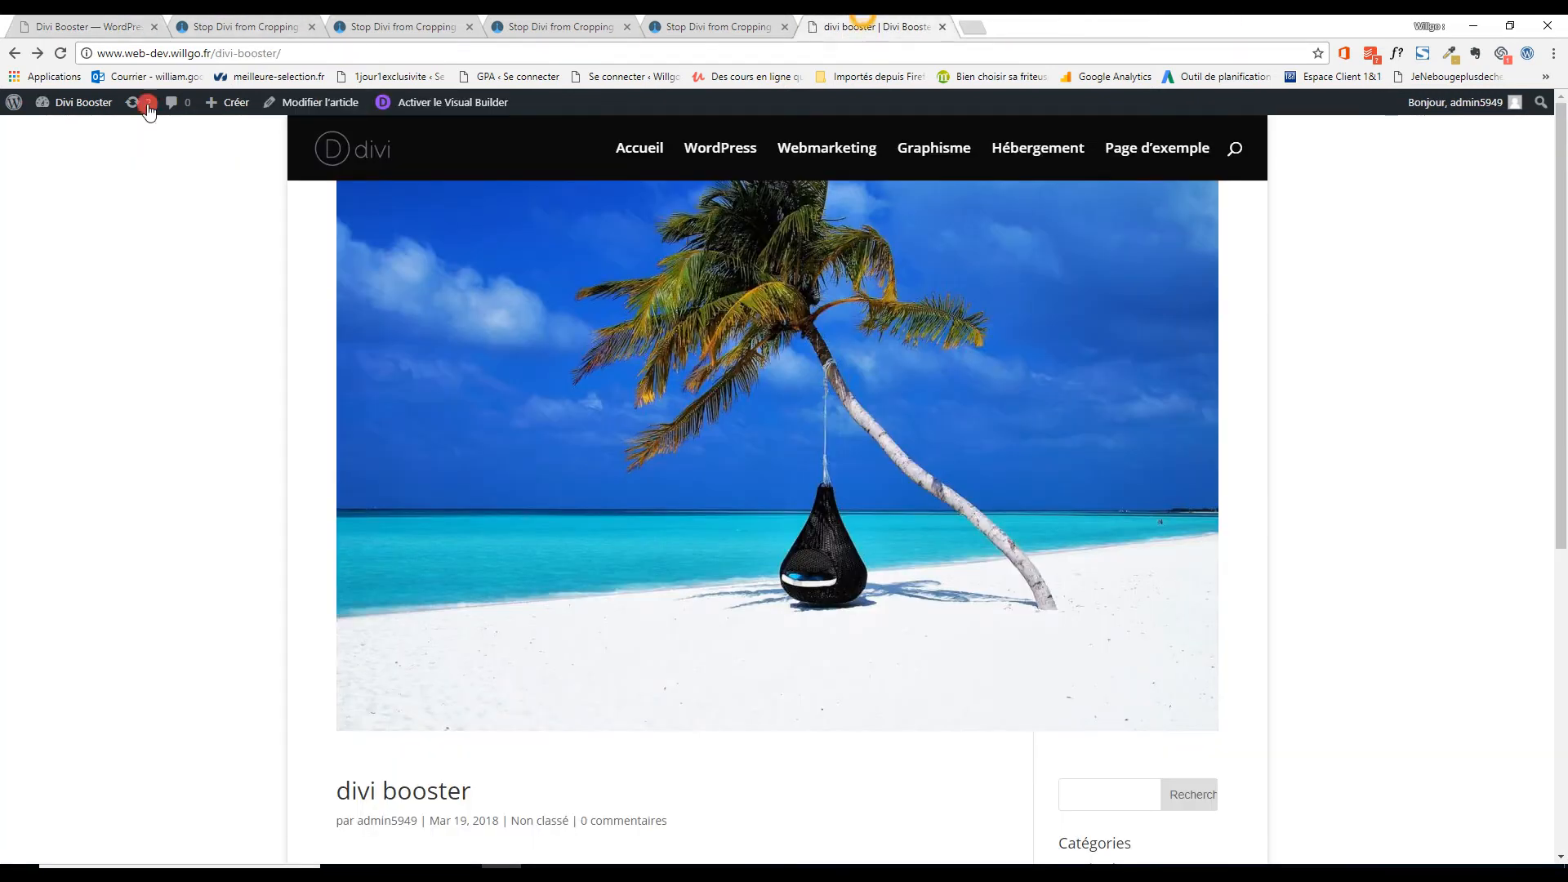
click(60, 53)
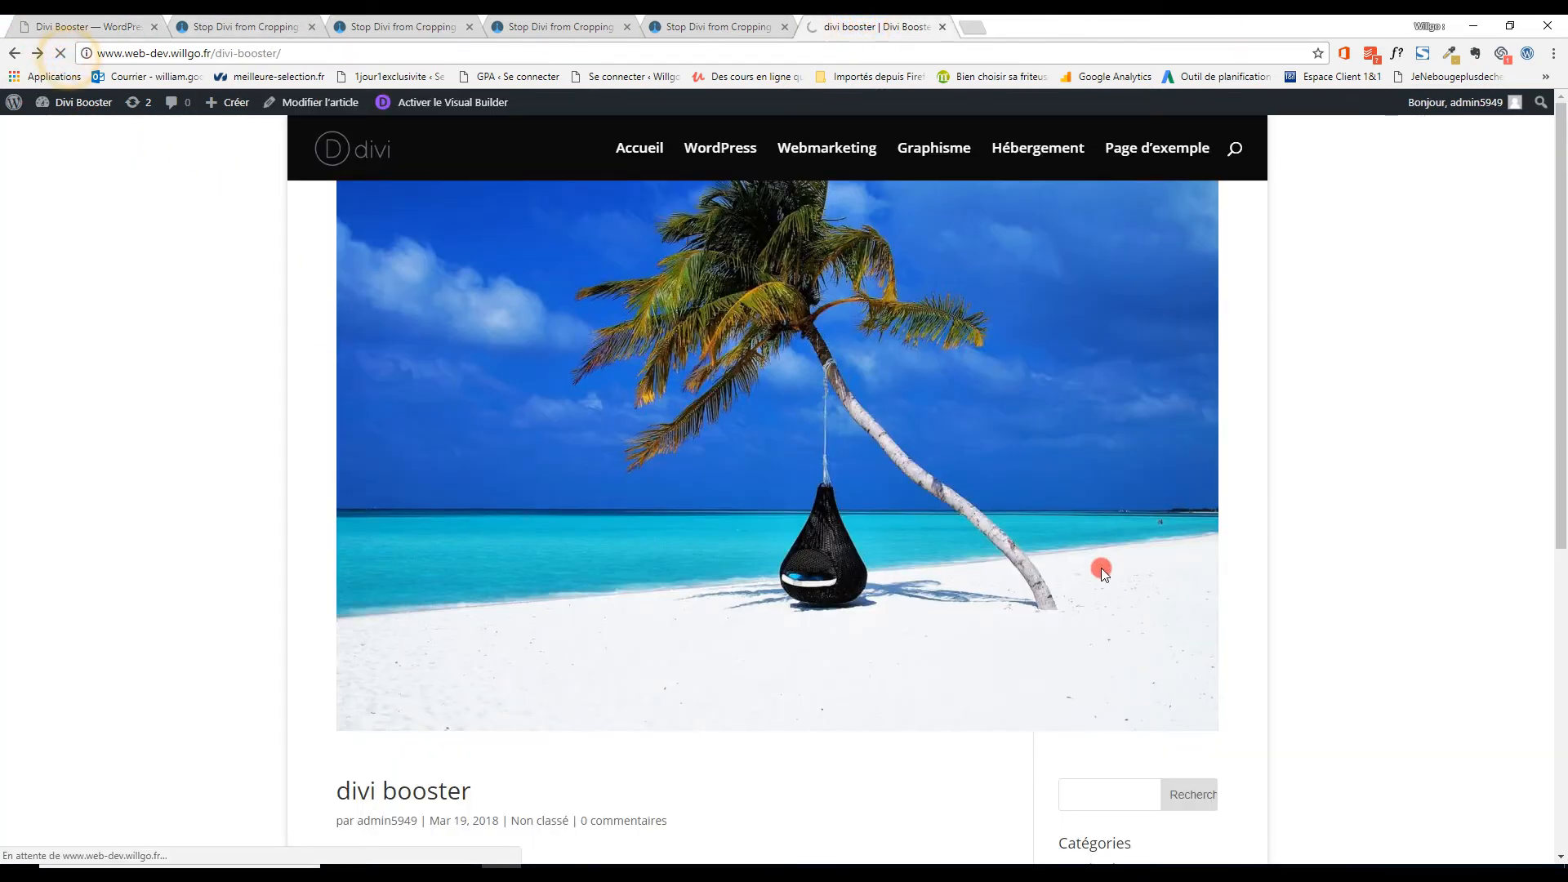
scroll(1068, 561, down, 6)
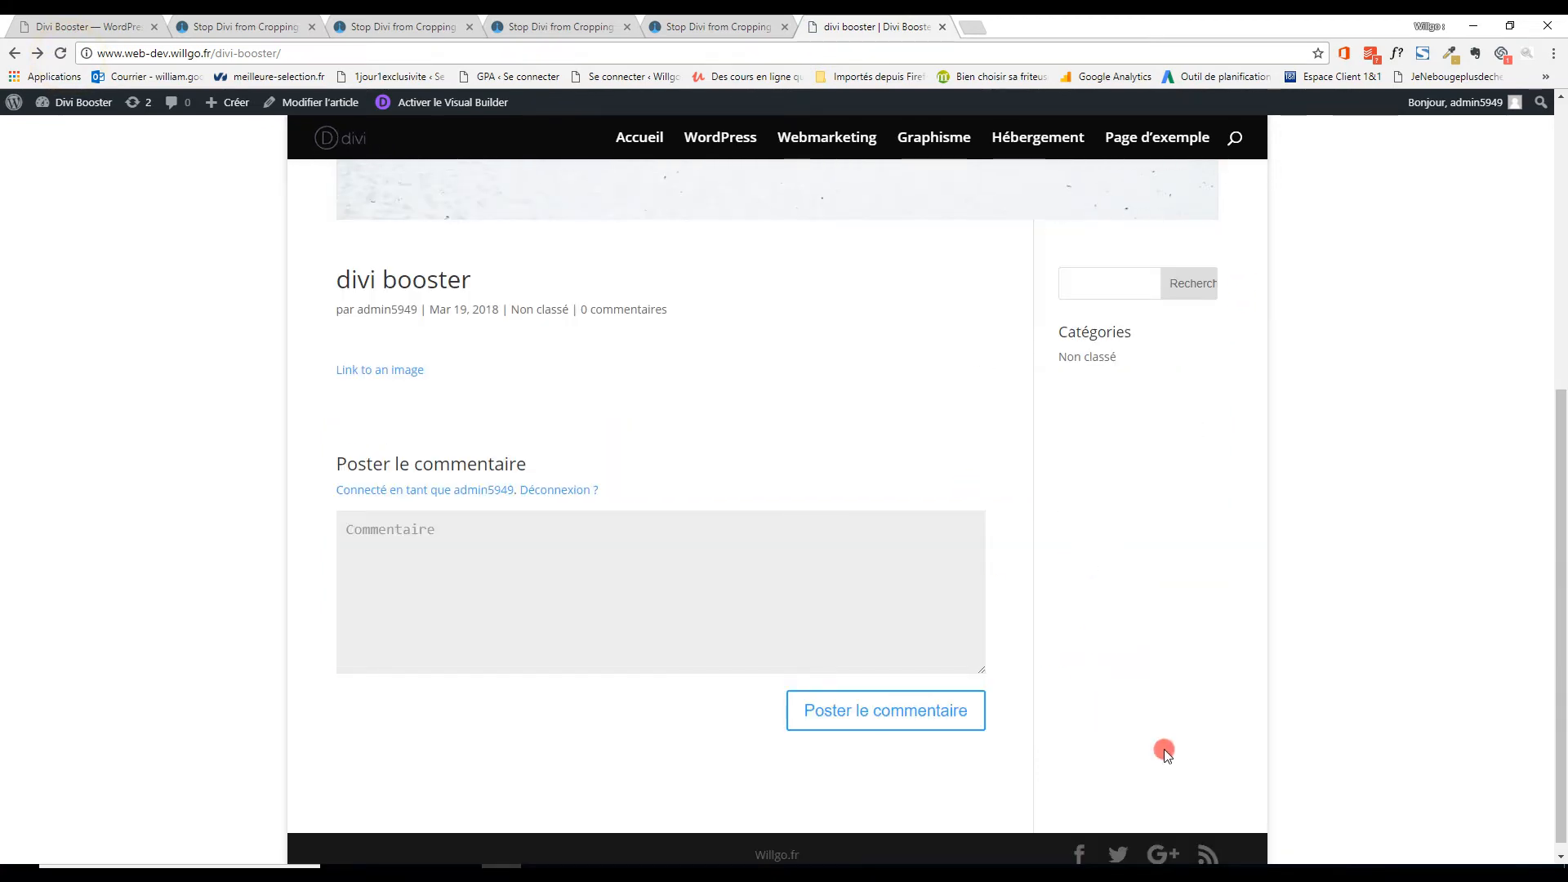
Enable "Hide dividing line" in the Sidebar settings, save the changes and reload the "divi booster" post.
click(86, 27)
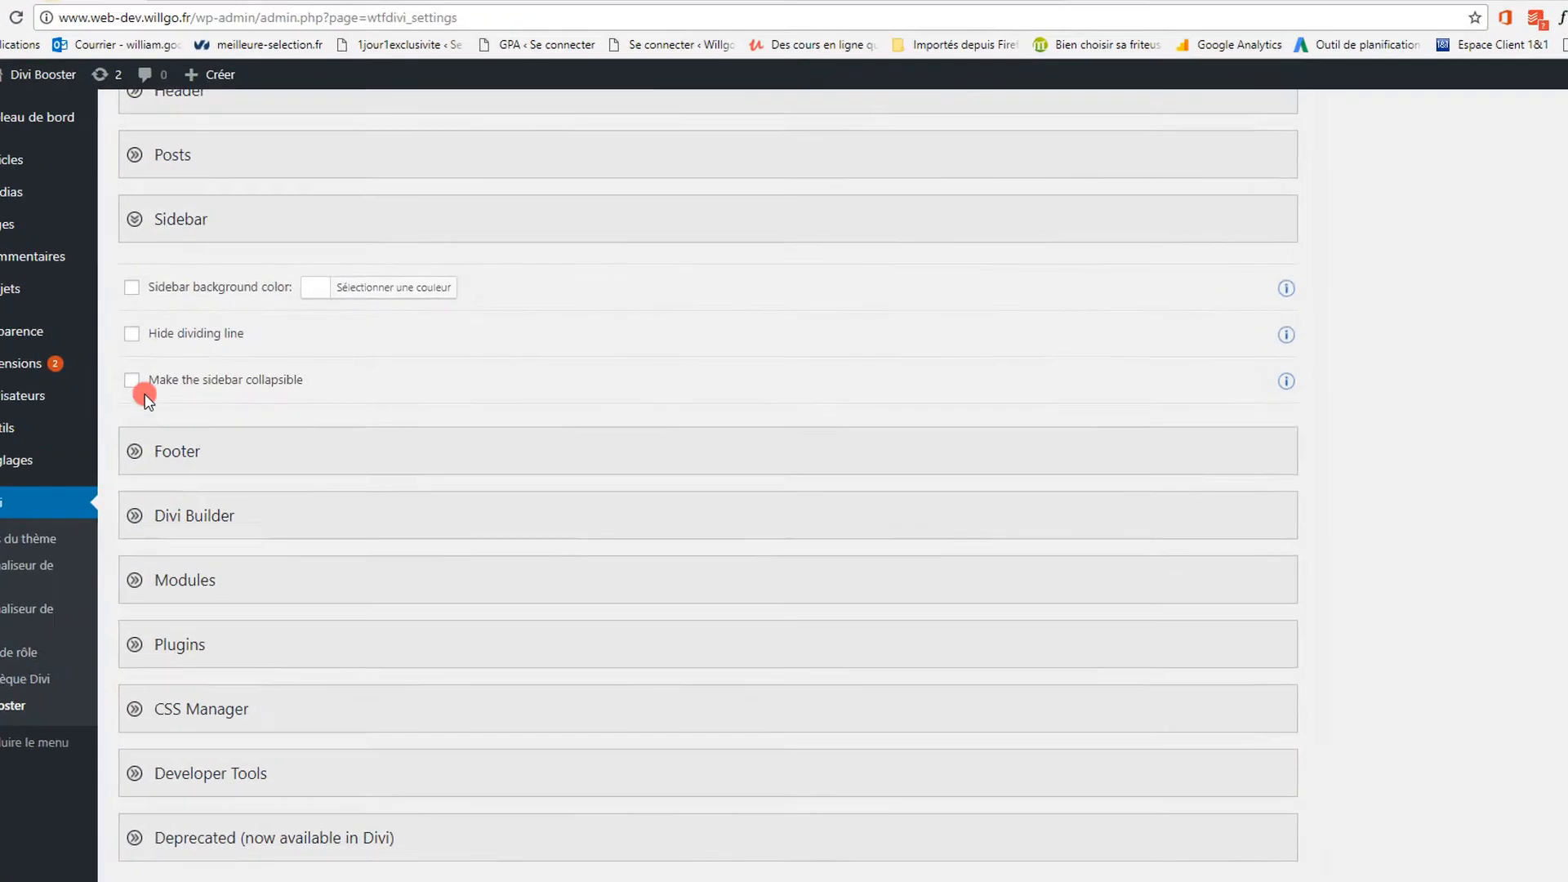
click(160, 326)
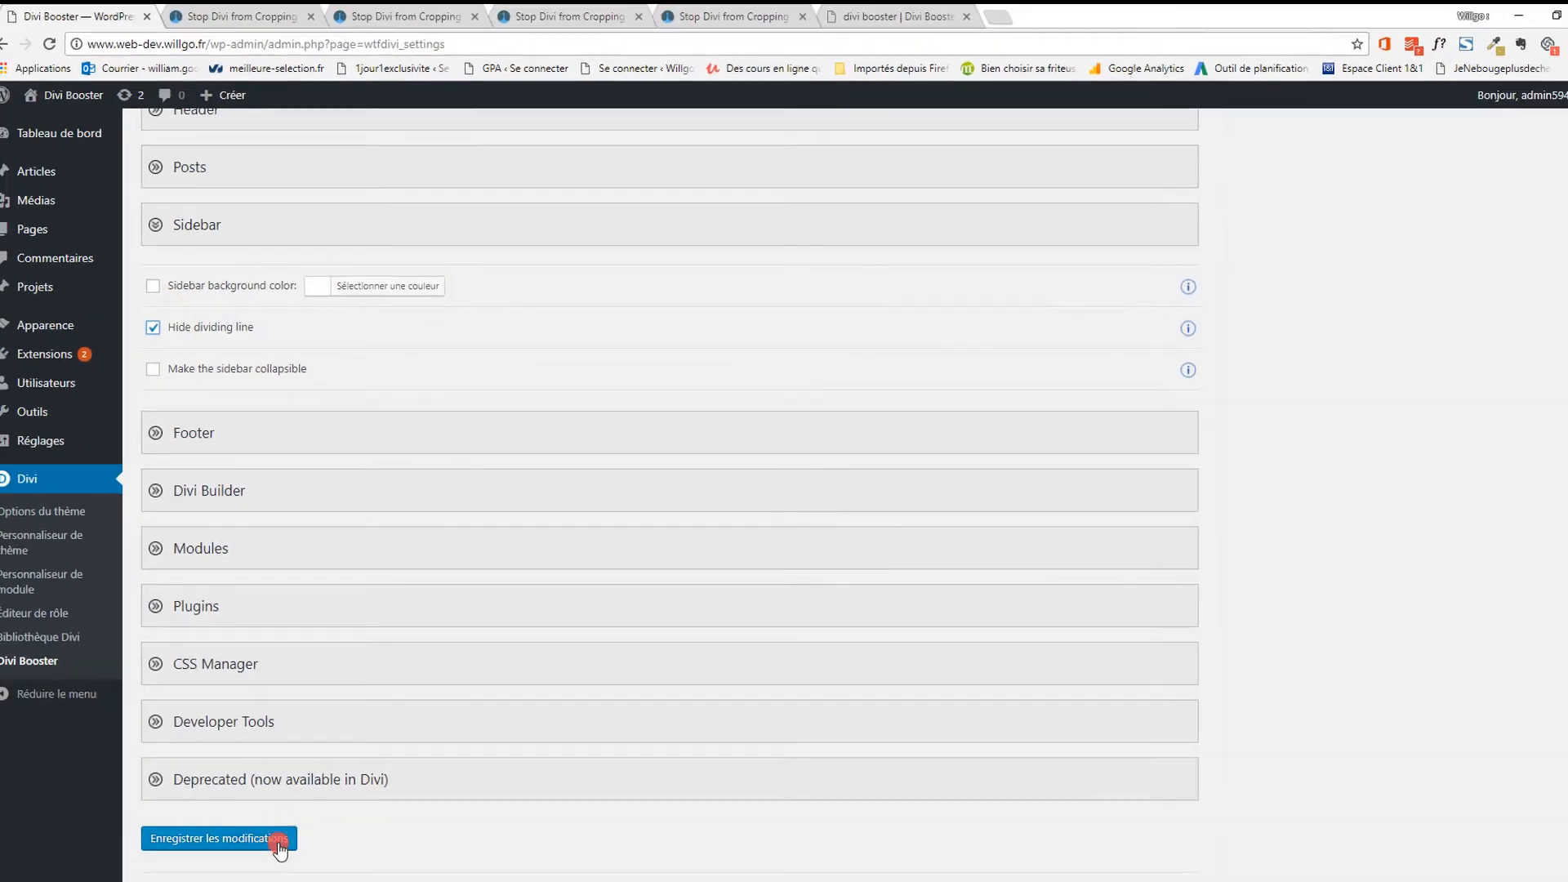
click(280, 816)
click(890, 26)
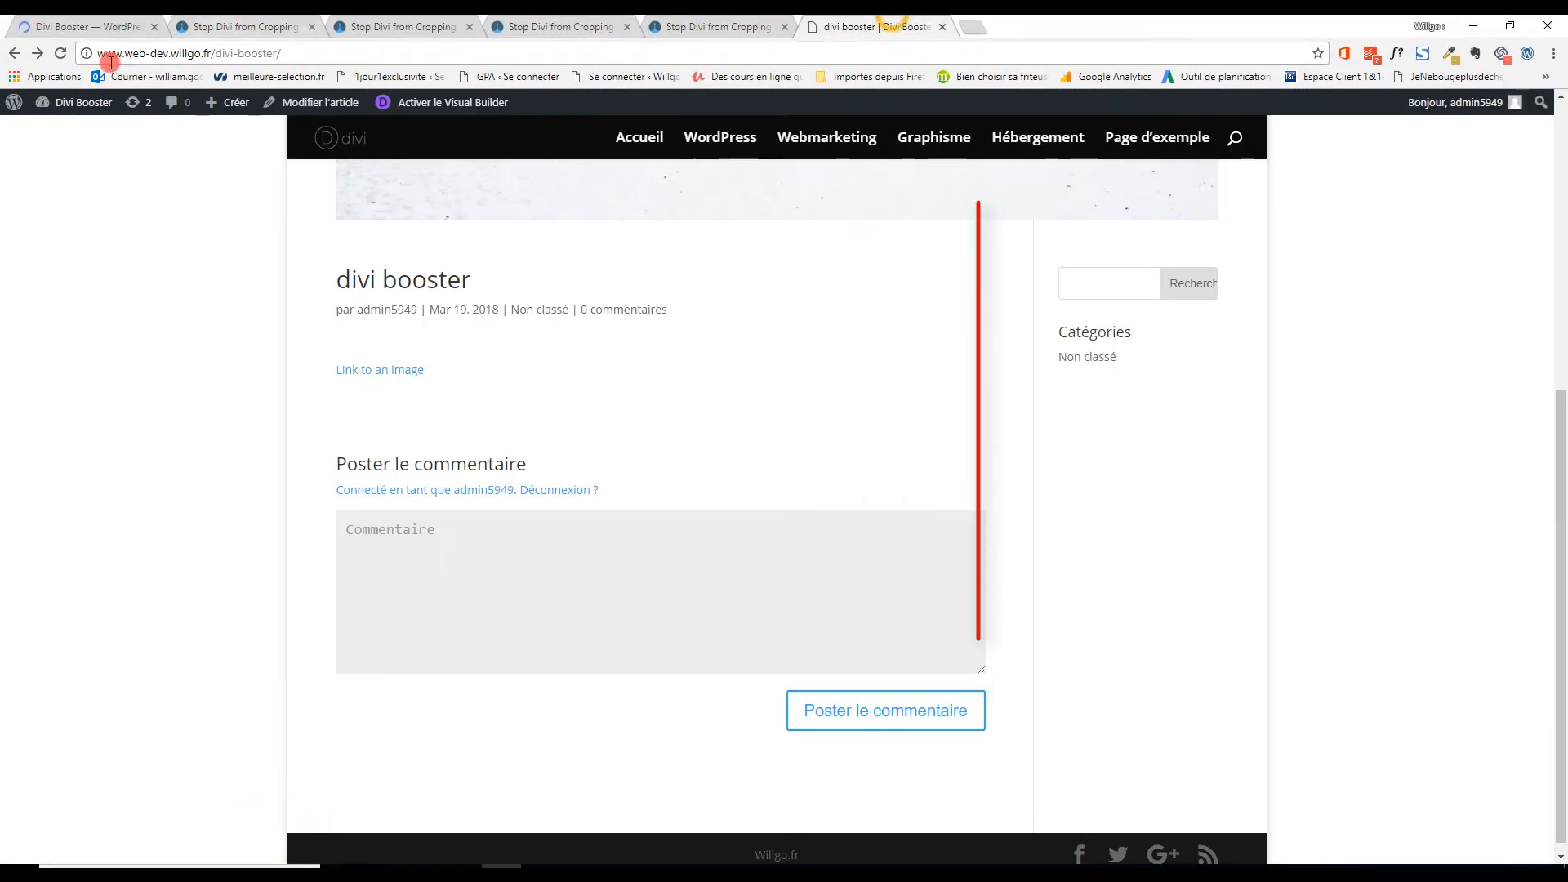
click(60, 53)
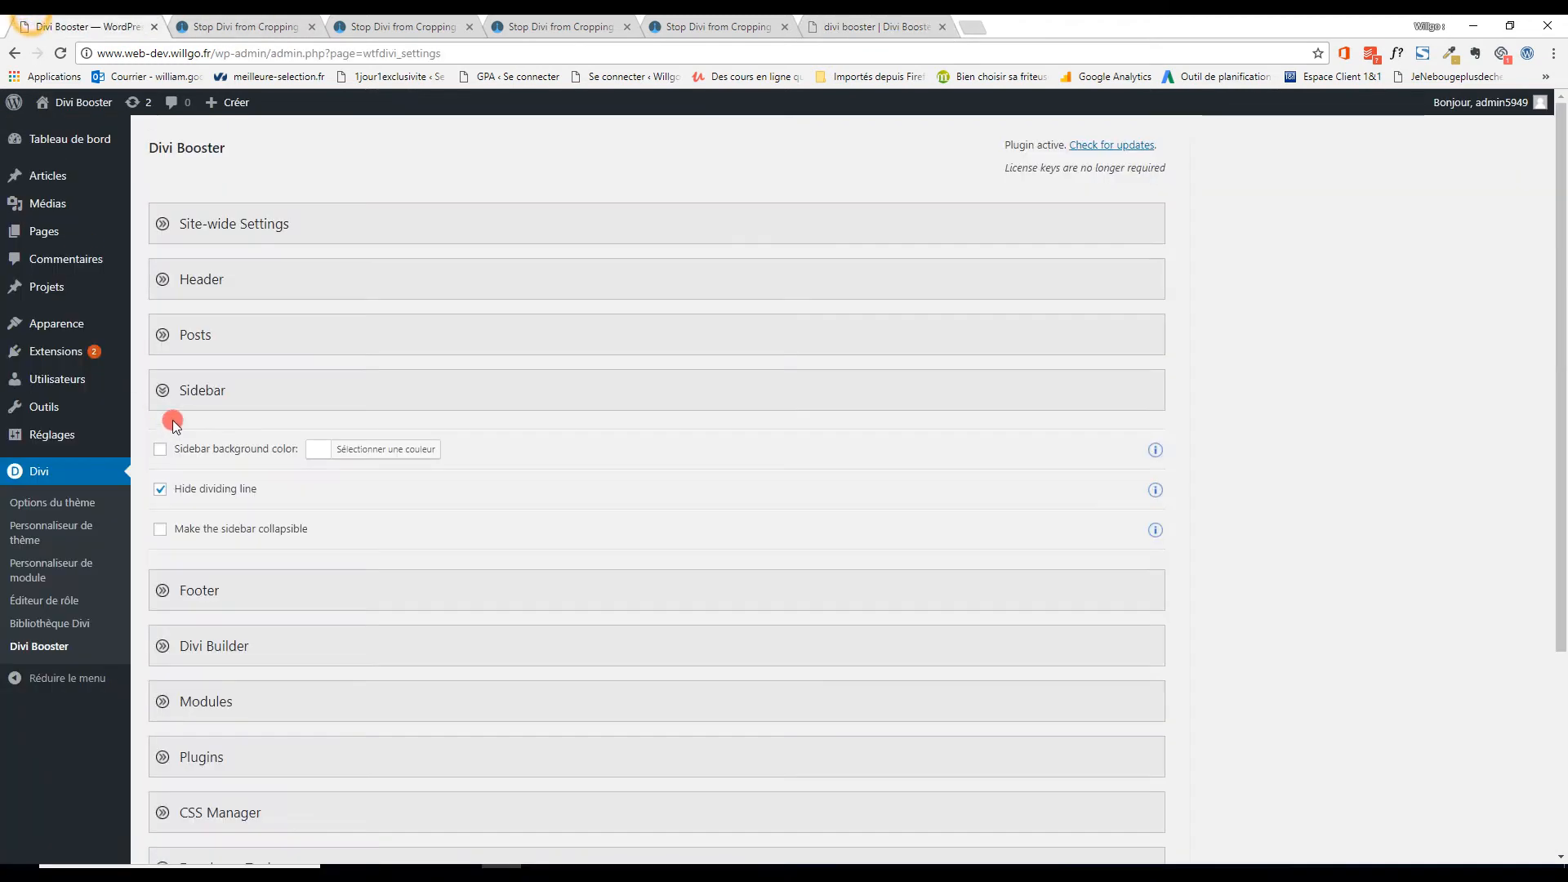
Set the sidebar background color to the preset blue, enable the option and save the changes.
click(320, 449)
click(419, 502)
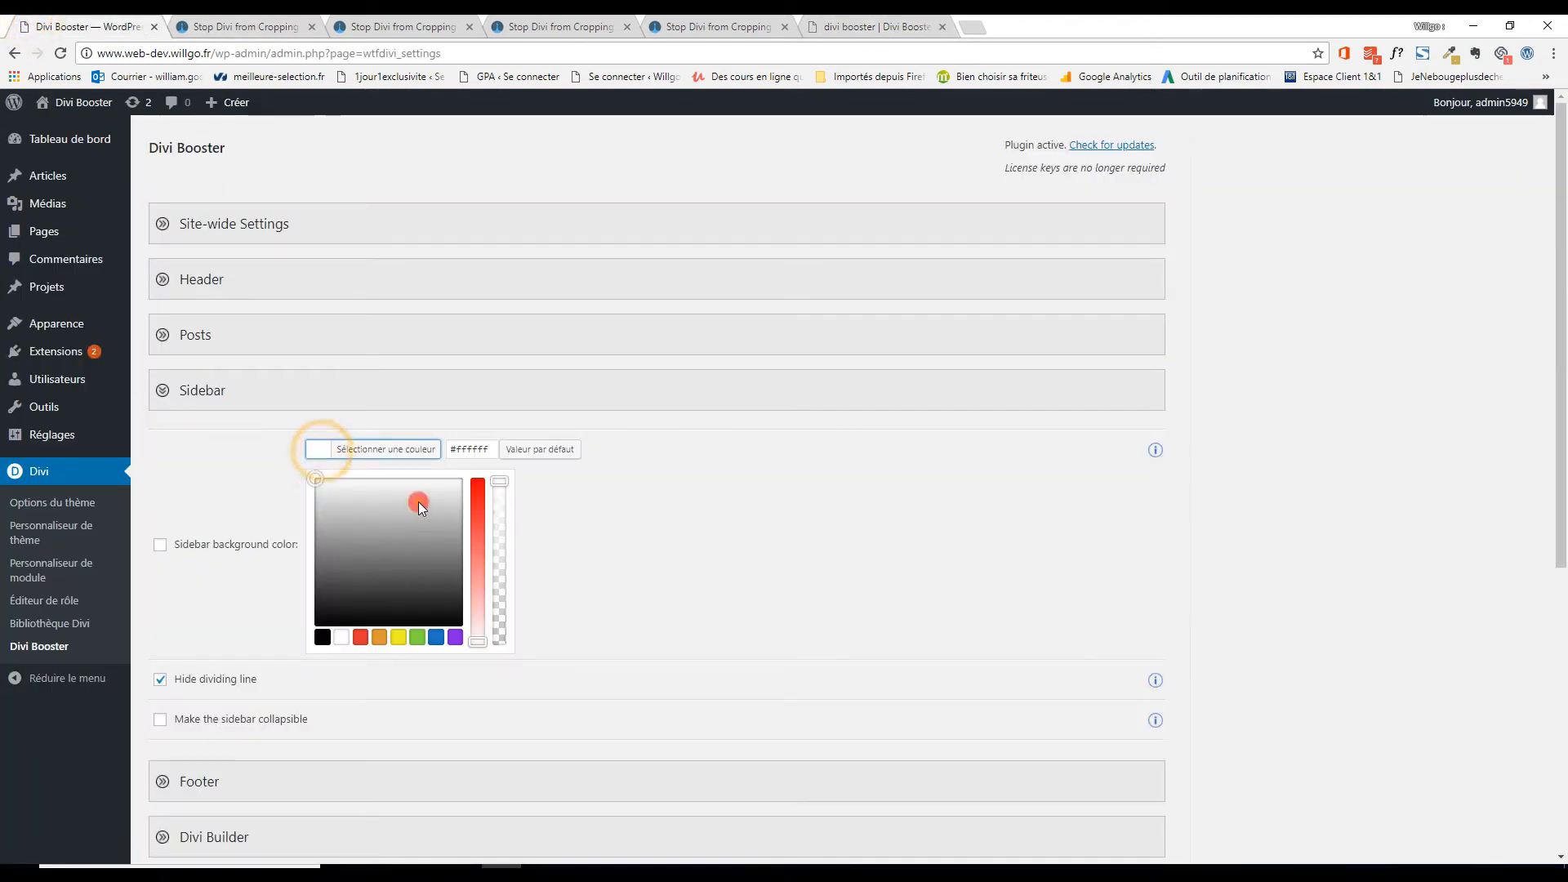
click(436, 637)
click(160, 544)
scroll(291, 538, down, 3)
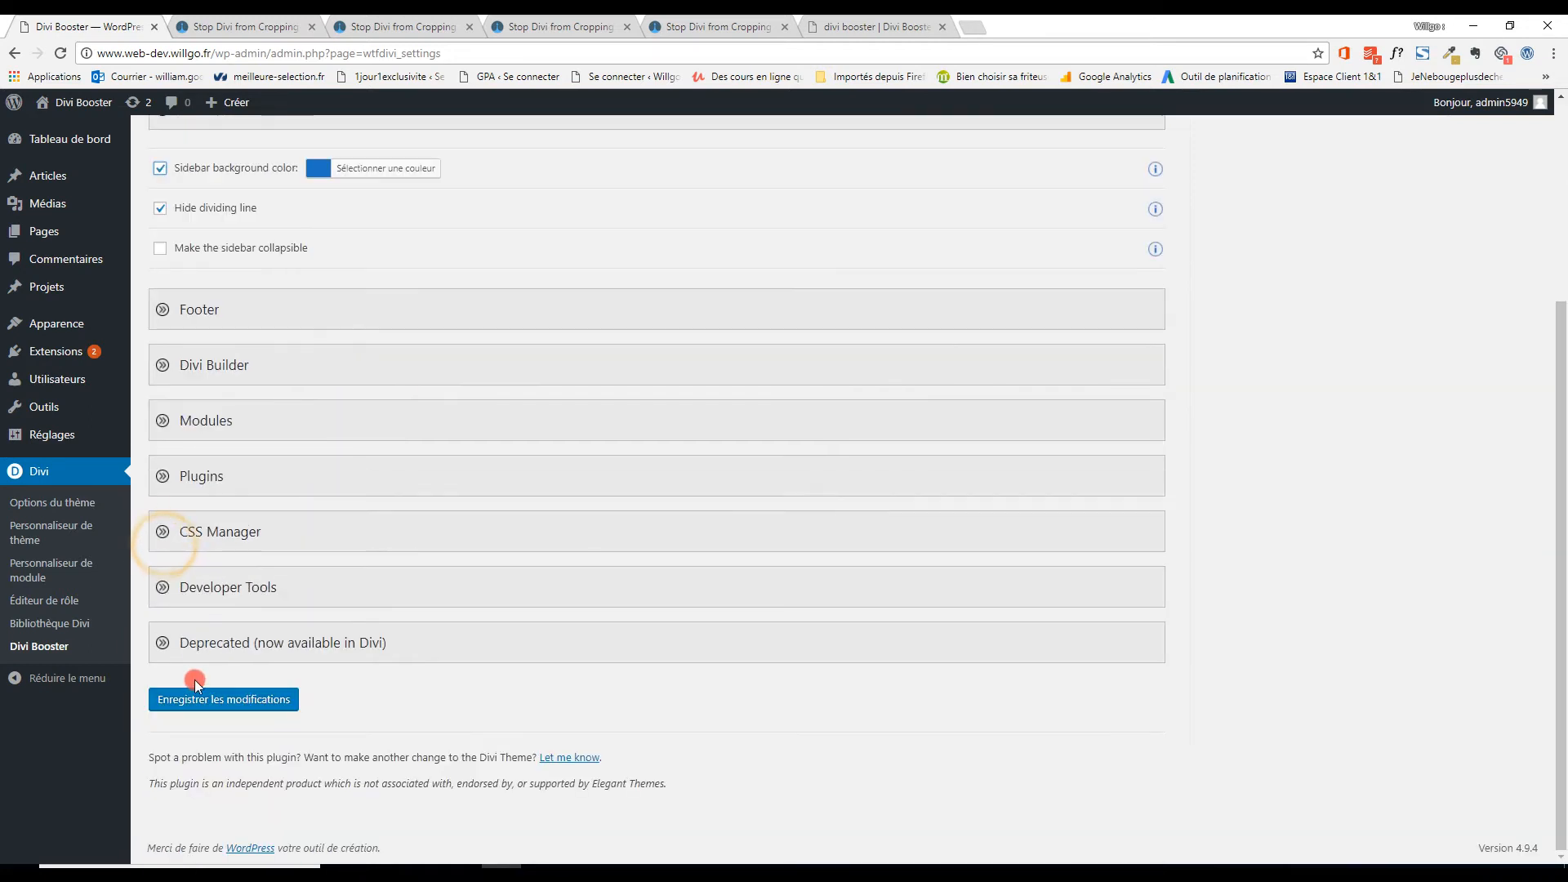
click(200, 698)
Reload the "divi booster" post and check the background color of its sidebar.
click(895, 18)
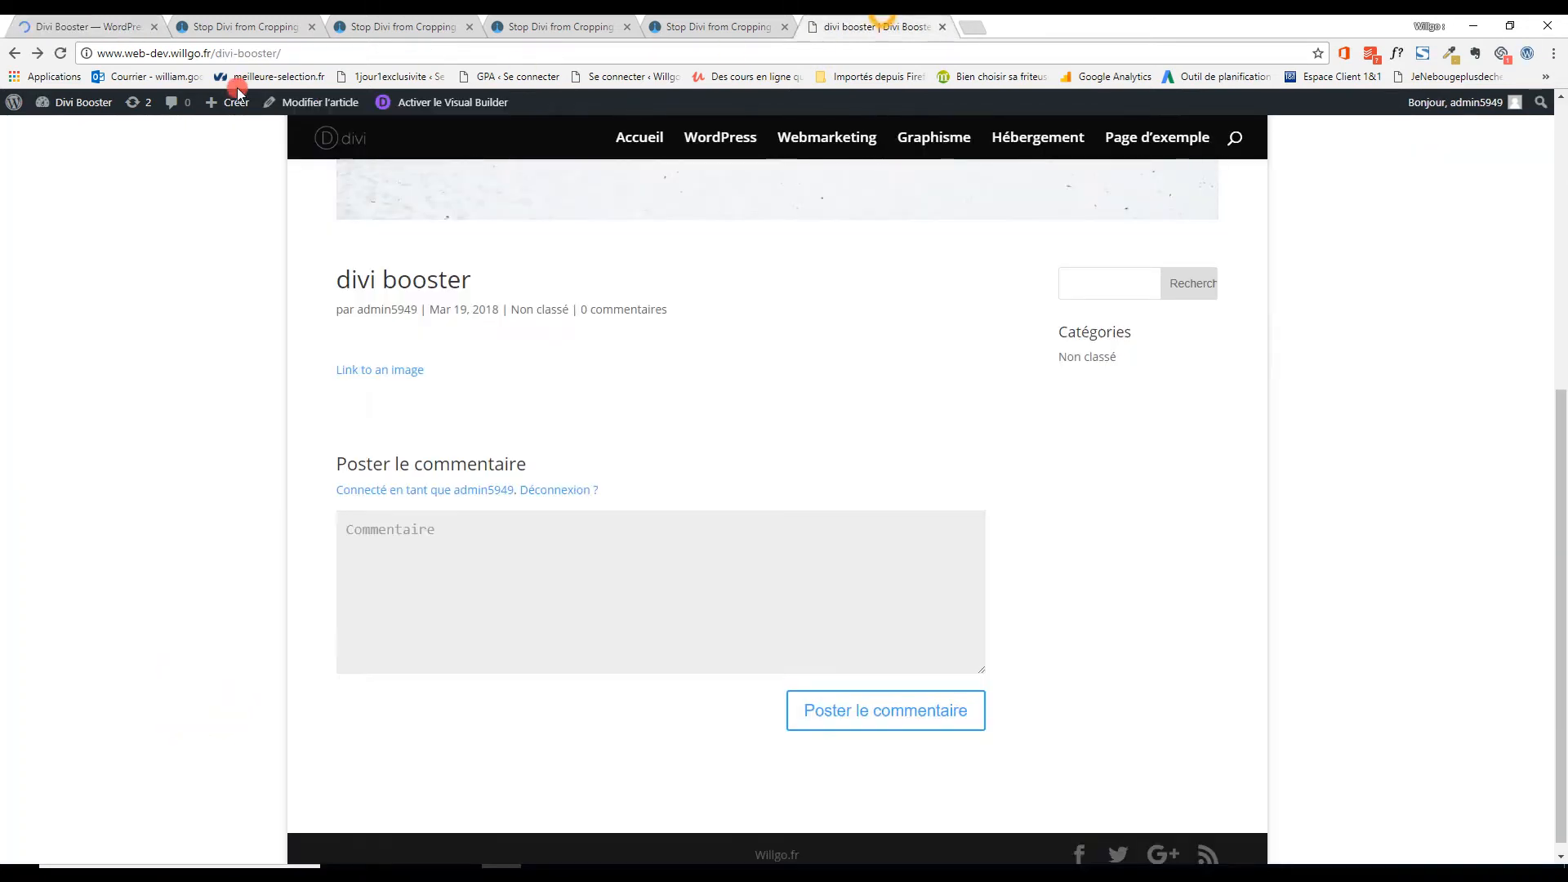
click(59, 55)
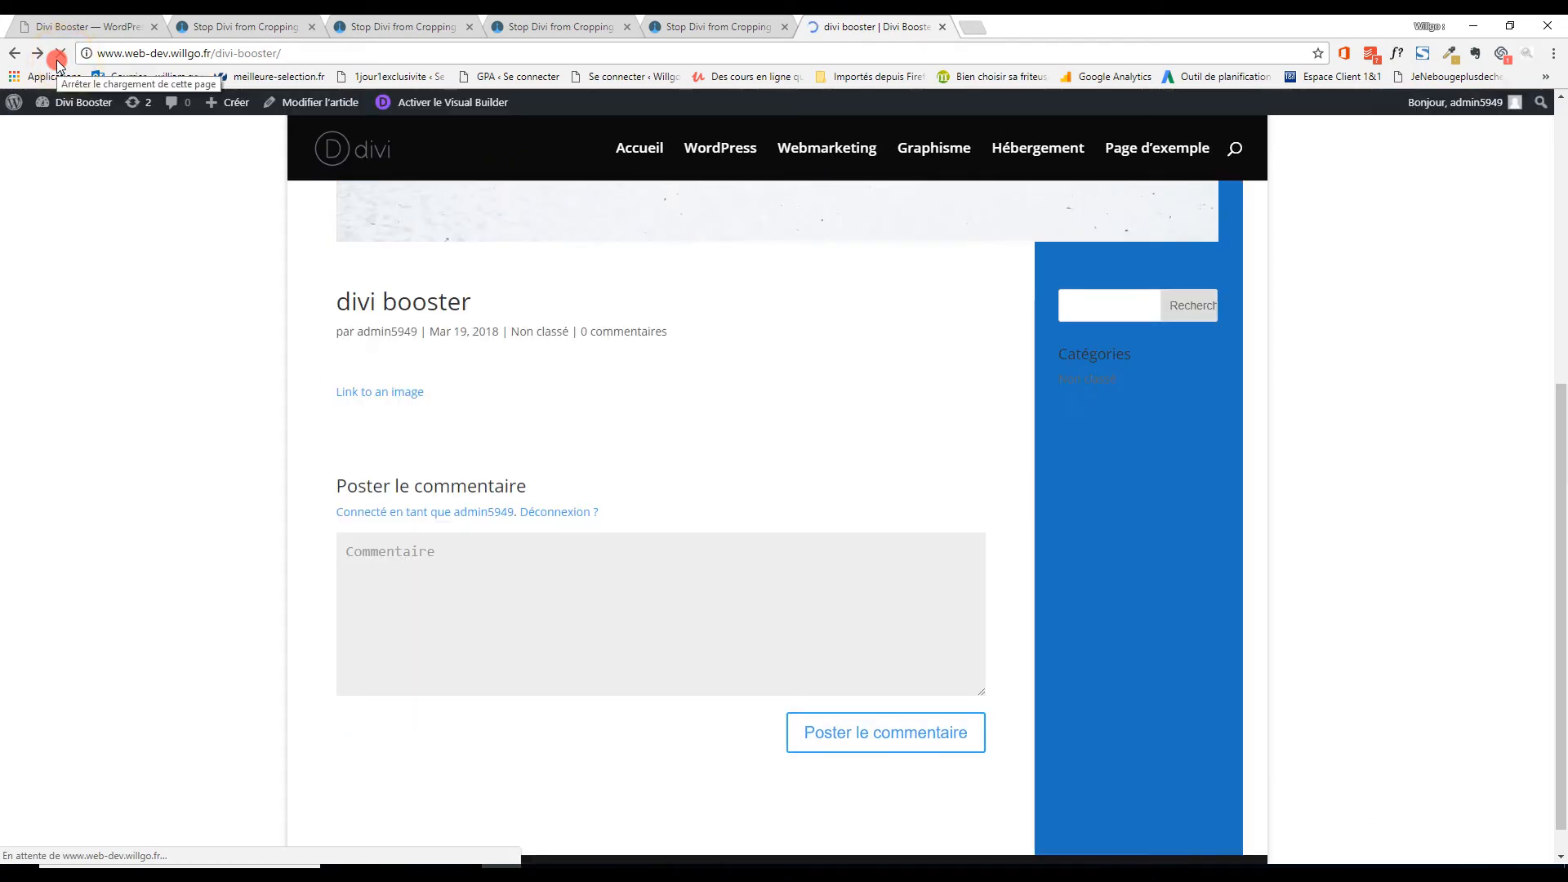
scroll(1061, 457, up, 5)
scroll(1096, 485, down, 5)
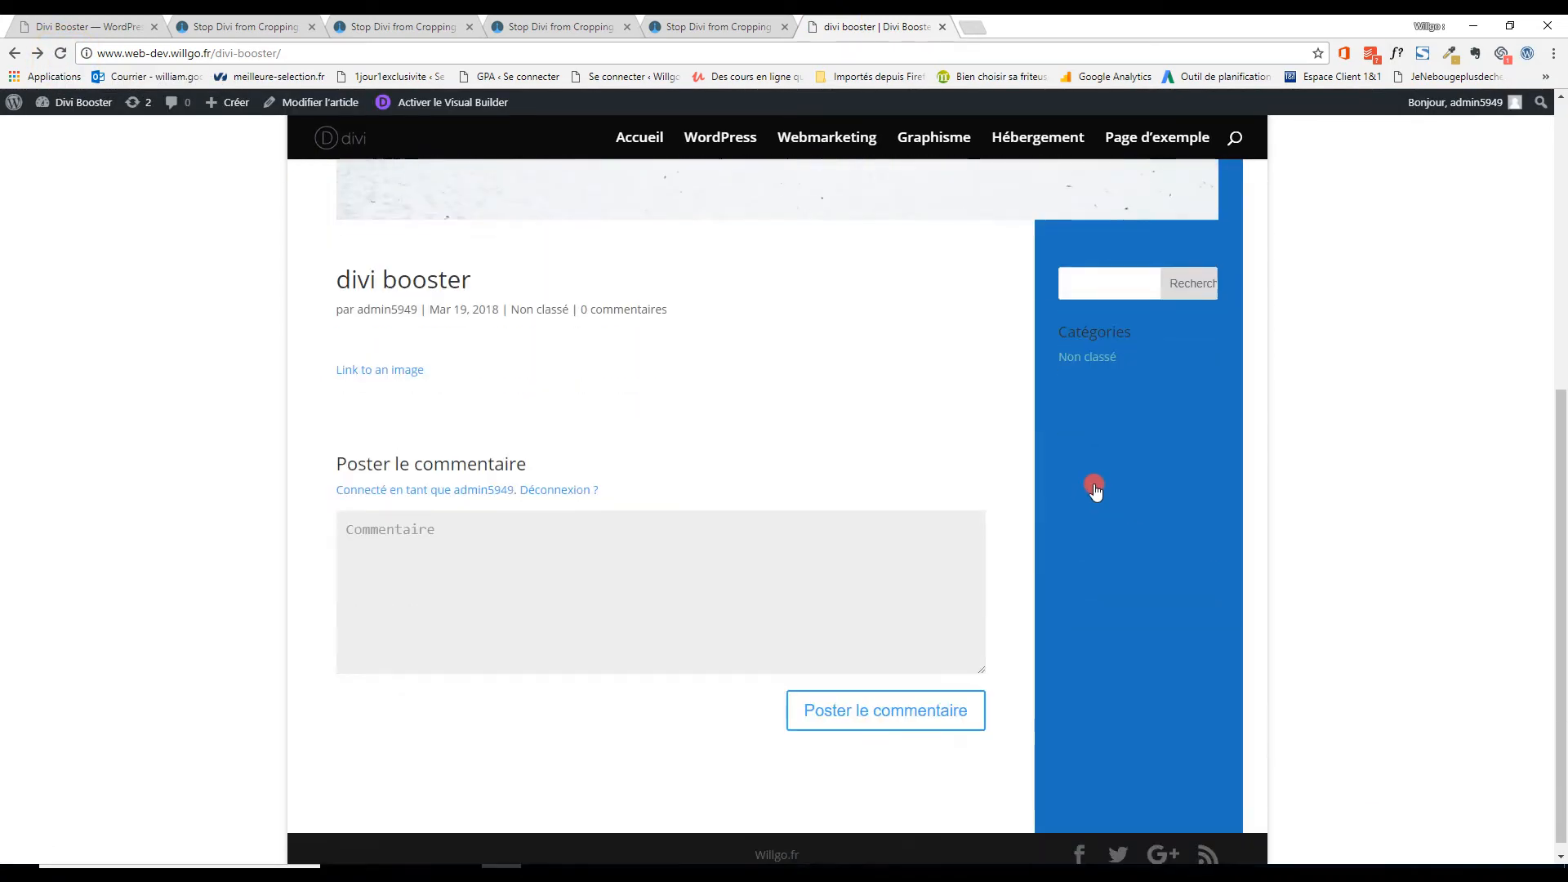
Enable "Make the sidebar collapsible" in the Sidebar settings and collapse that section.
click(80, 21)
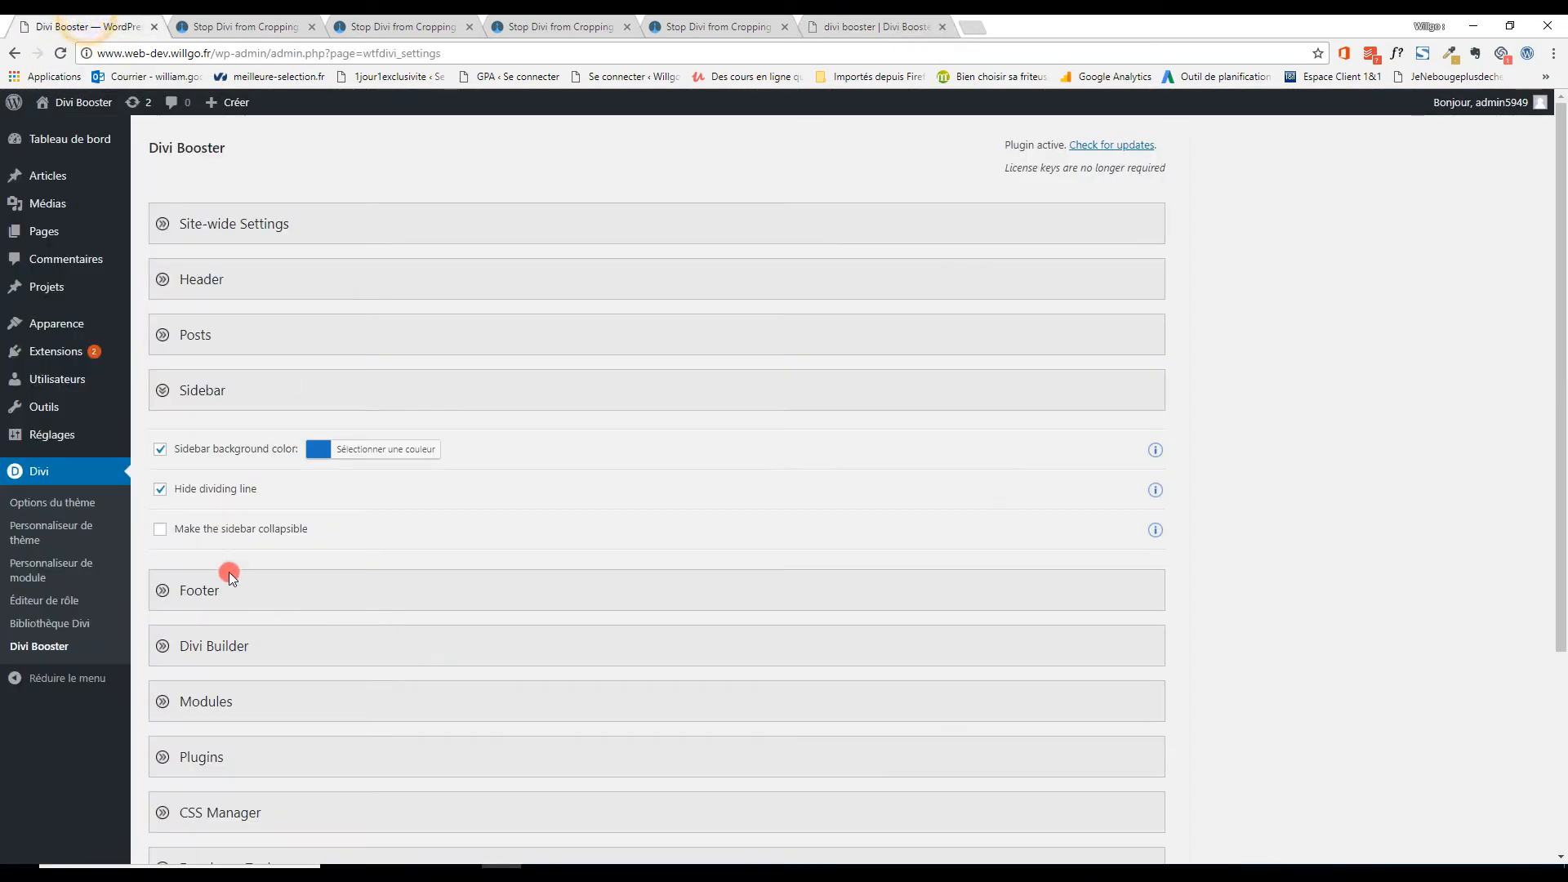
click(161, 530)
scroll(180, 327, down, 3)
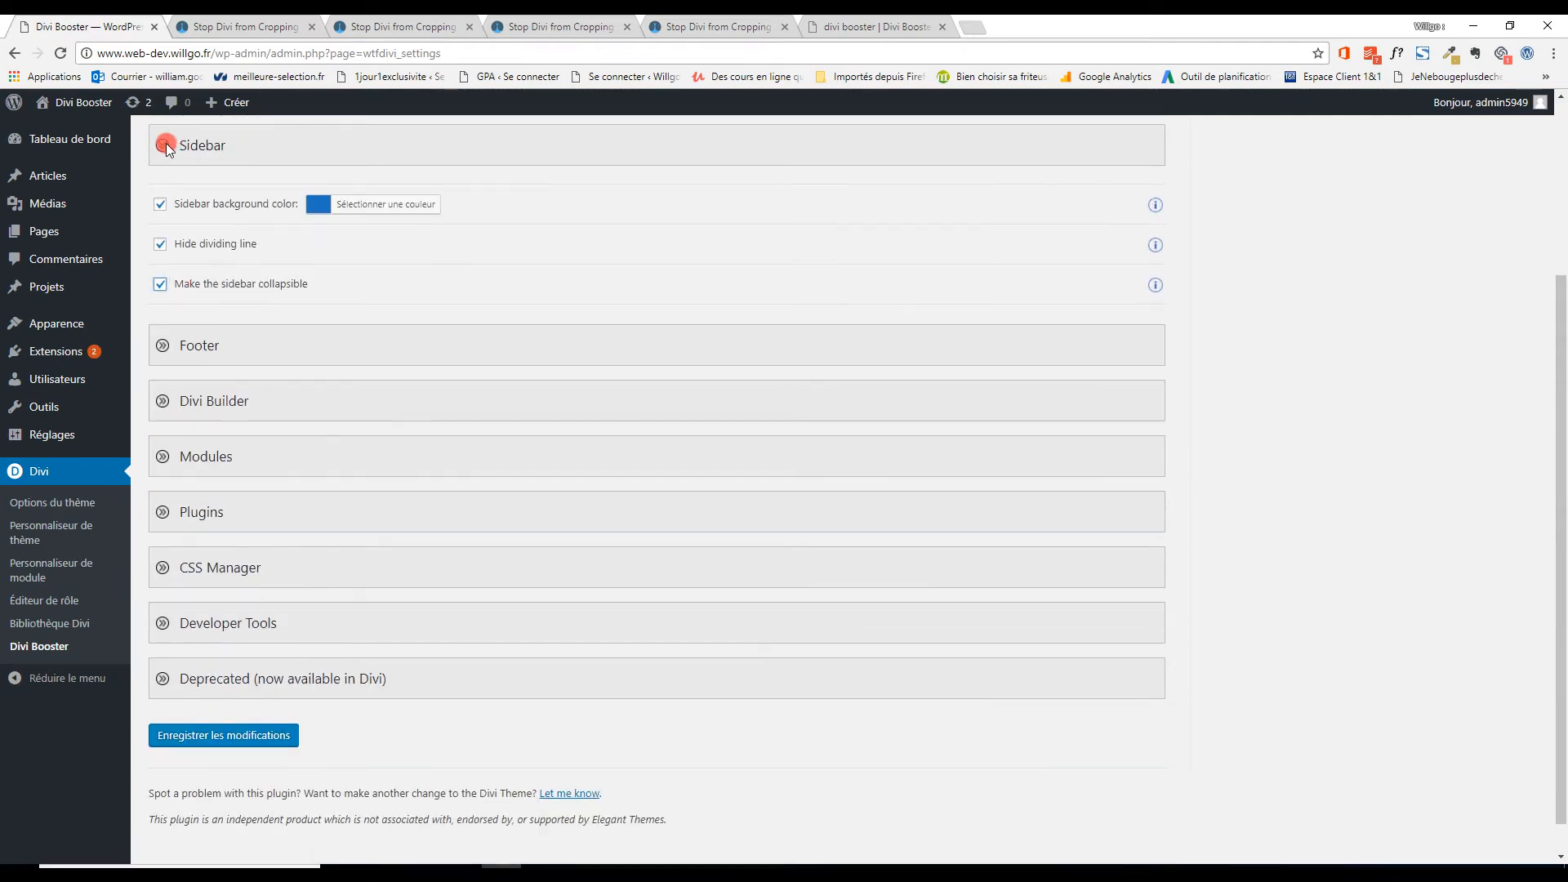
click(165, 144)
Disable the footer options for centering the links, replacing them with text and setting the content width, and save the changes.
click(162, 308)
scroll(155, 343, down, 1)
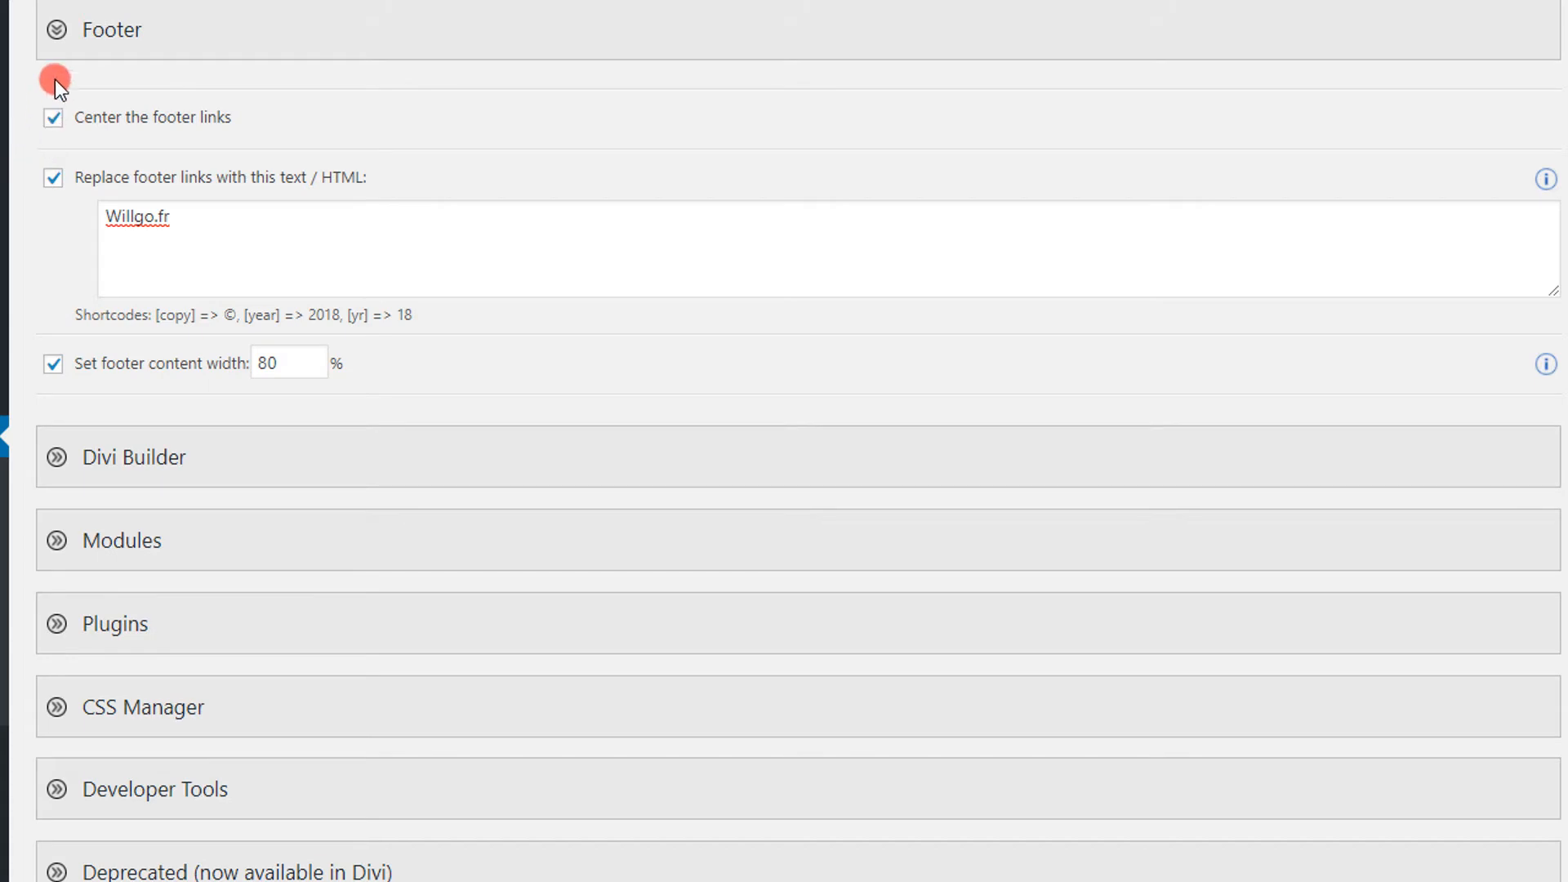
click(53, 118)
click(53, 178)
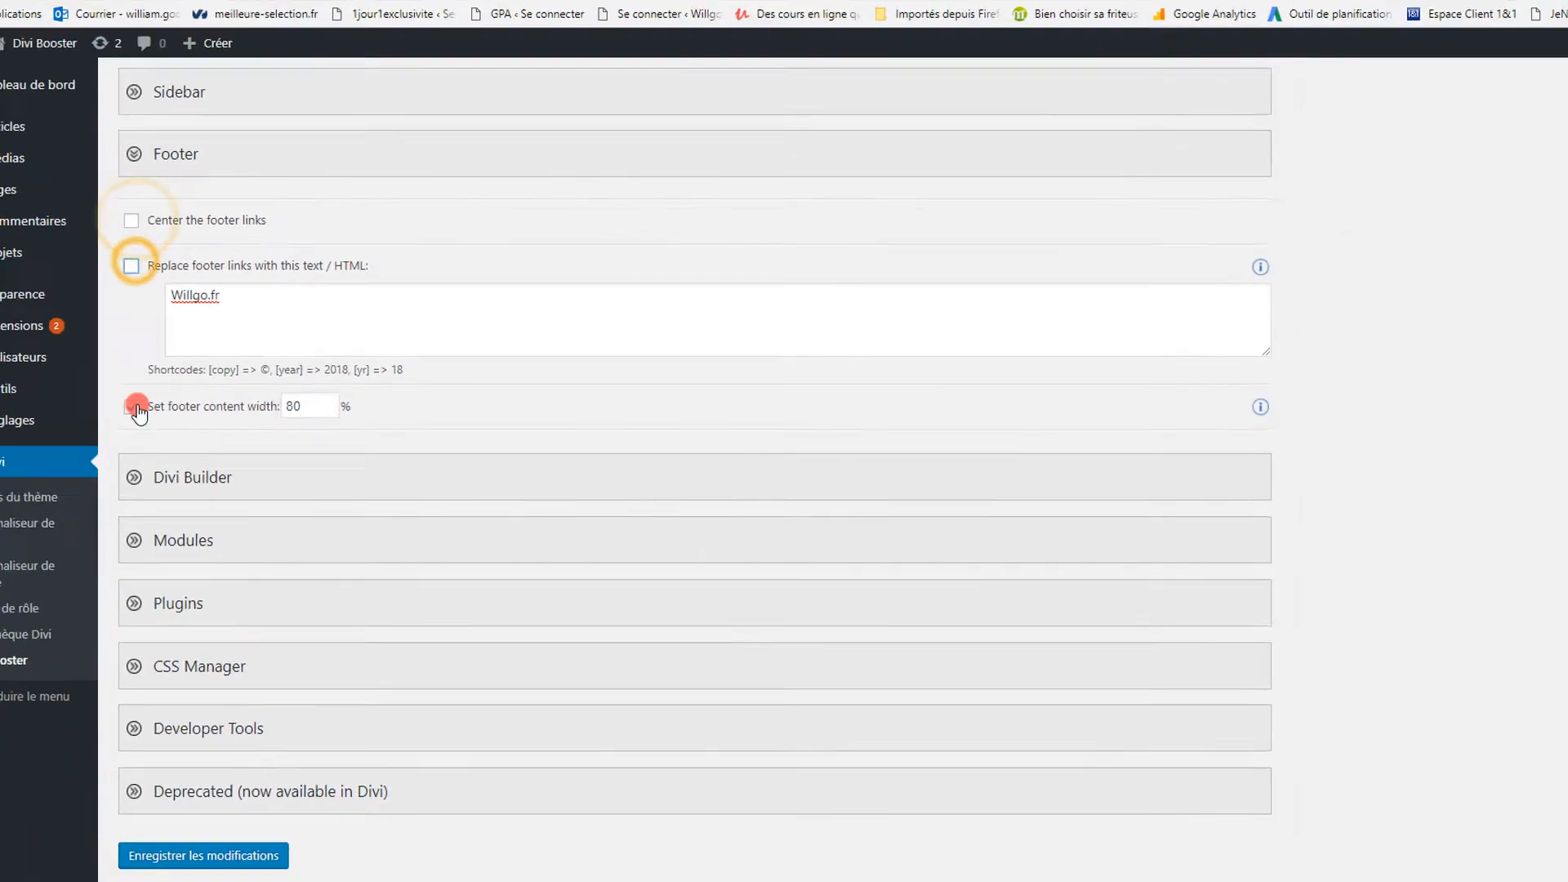
click(53, 363)
click(245, 818)
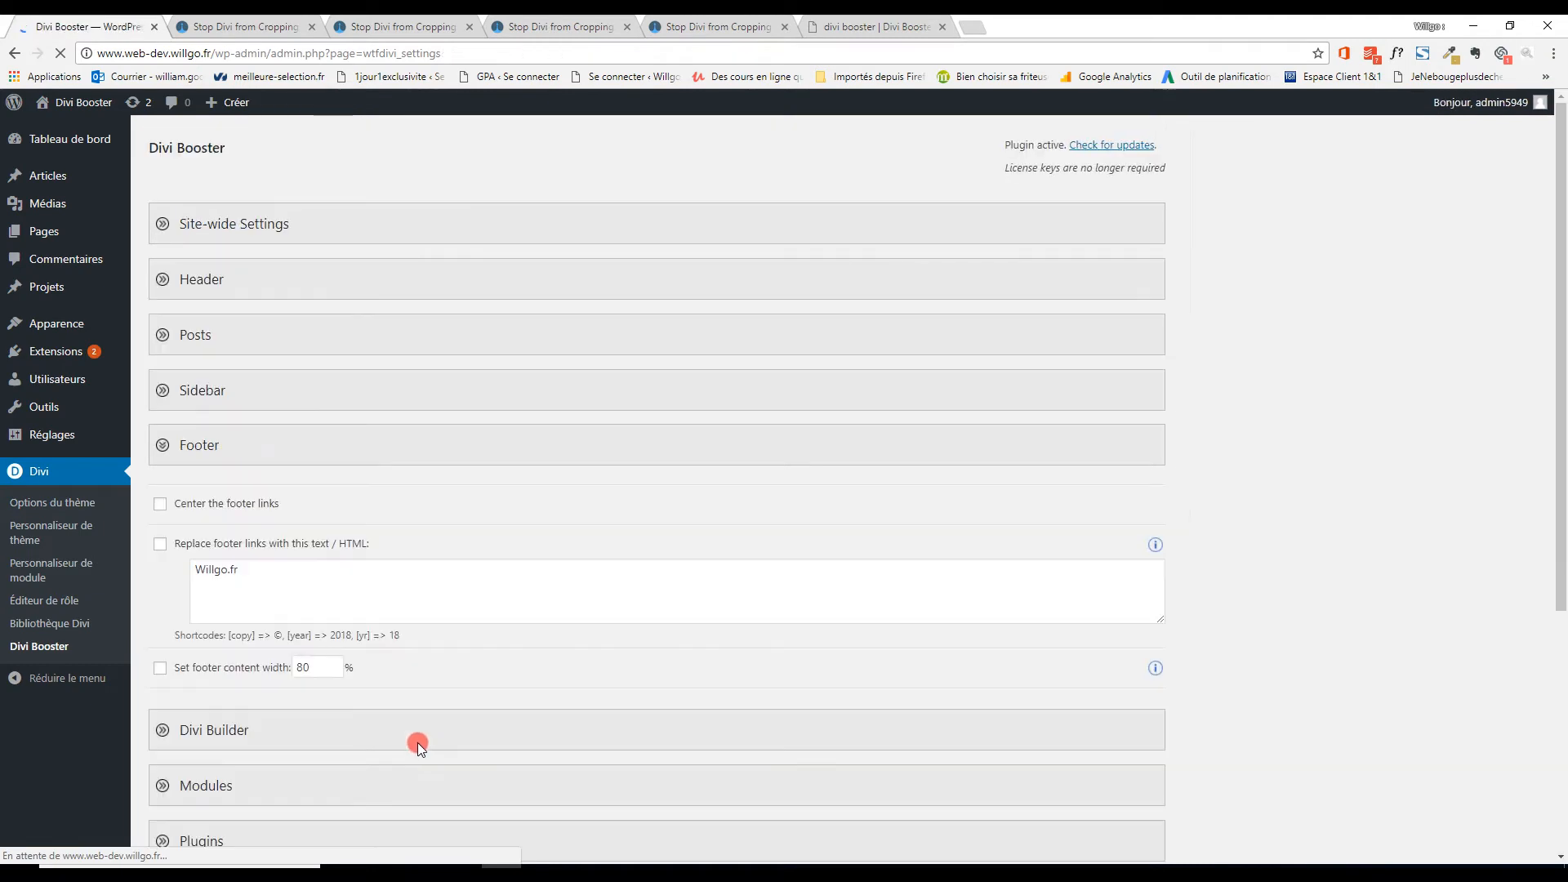
Reload the "divi booster" post and examine the default credit links in its footer.
click(867, 26)
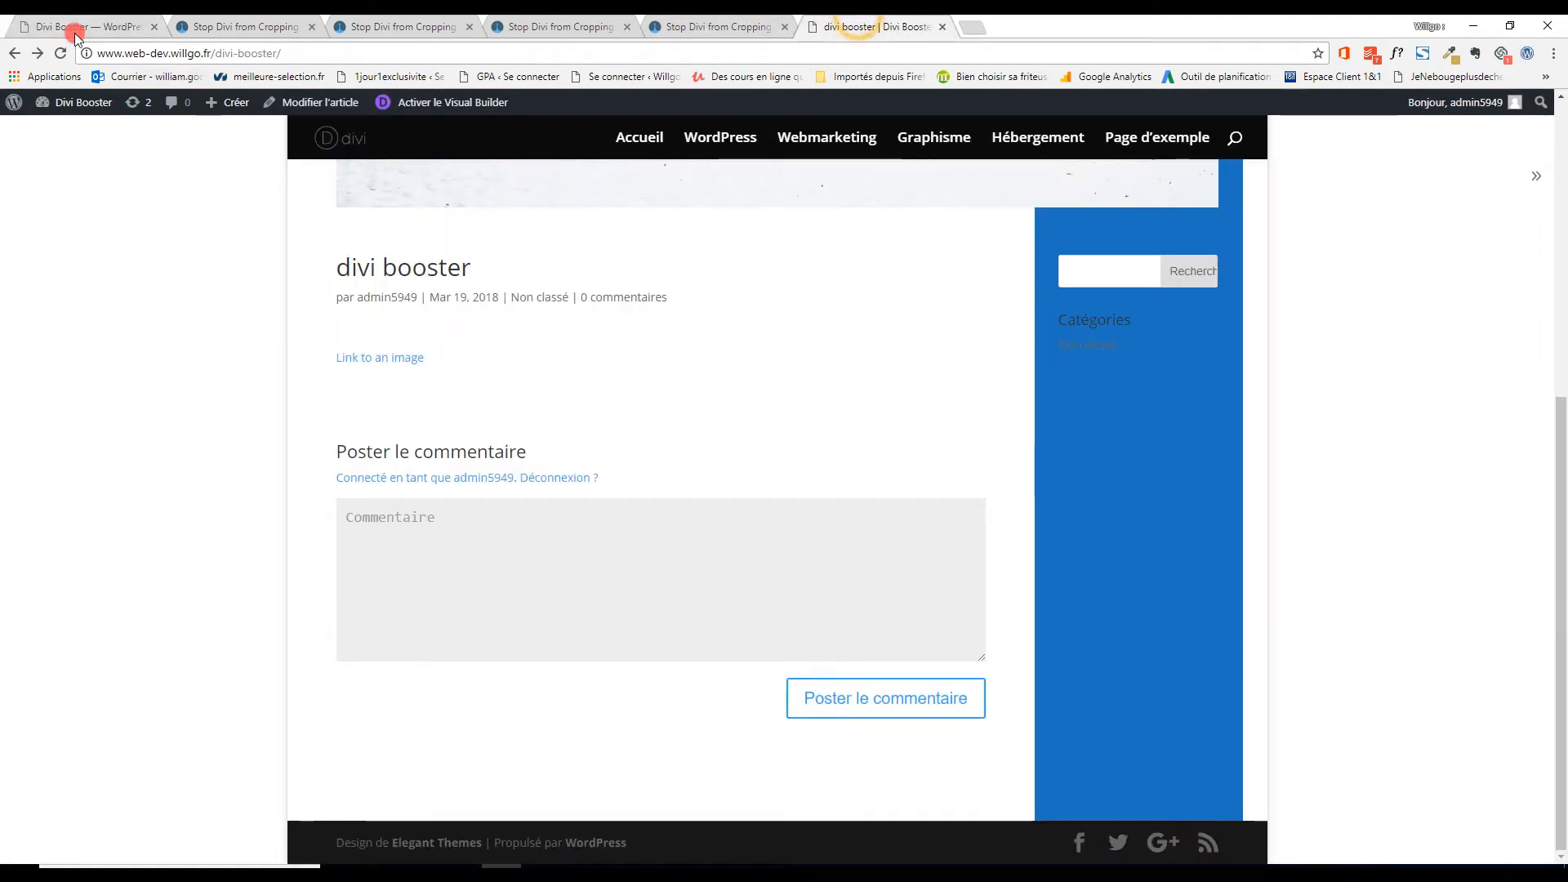
click(59, 54)
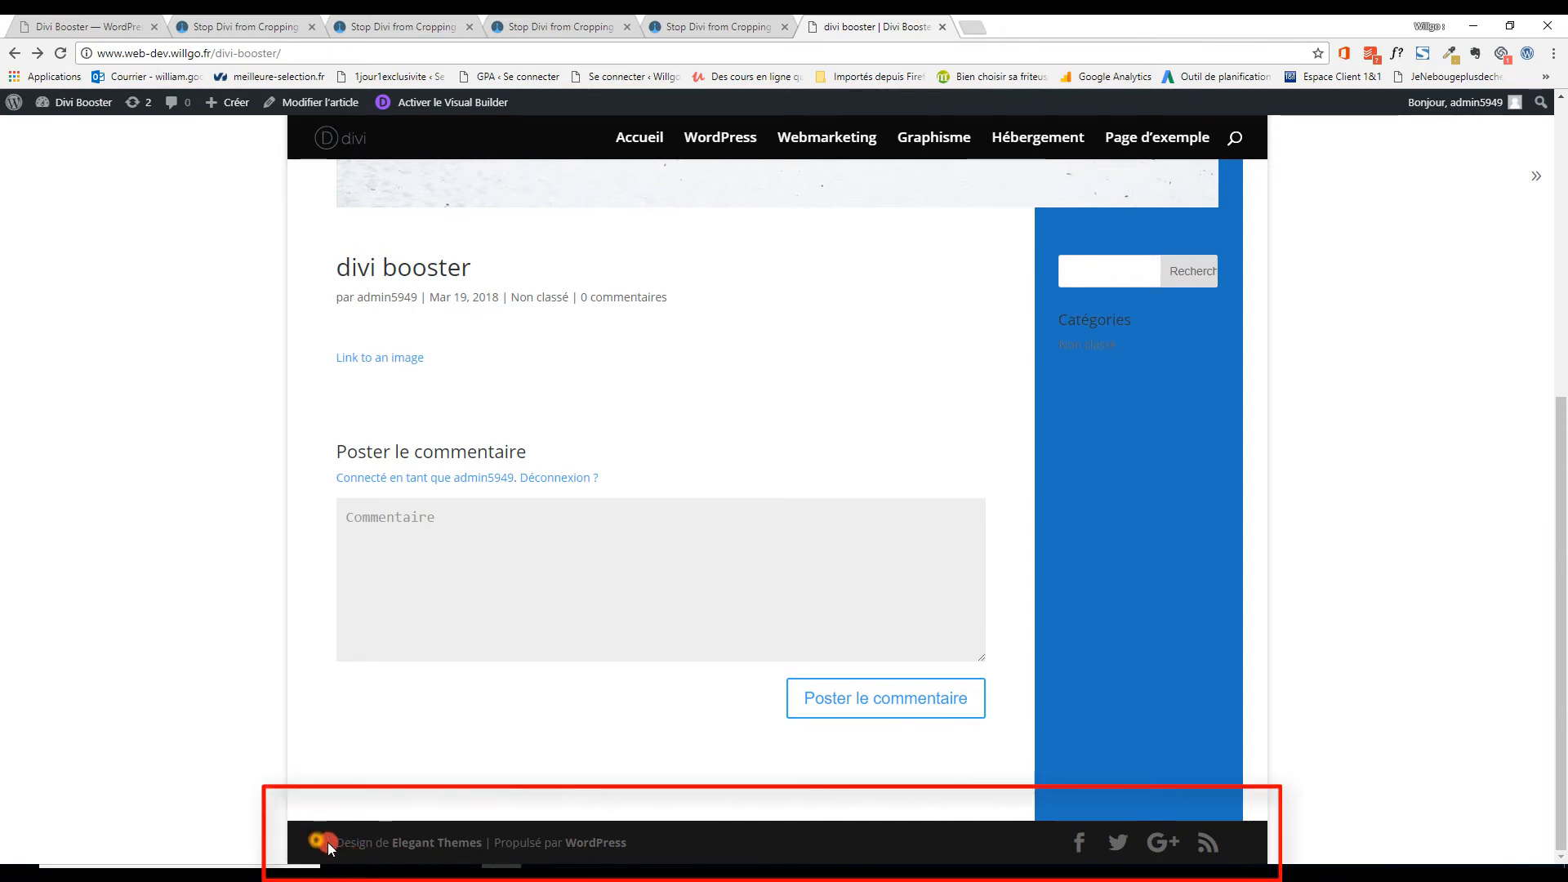
drag(317, 841, 484, 841)
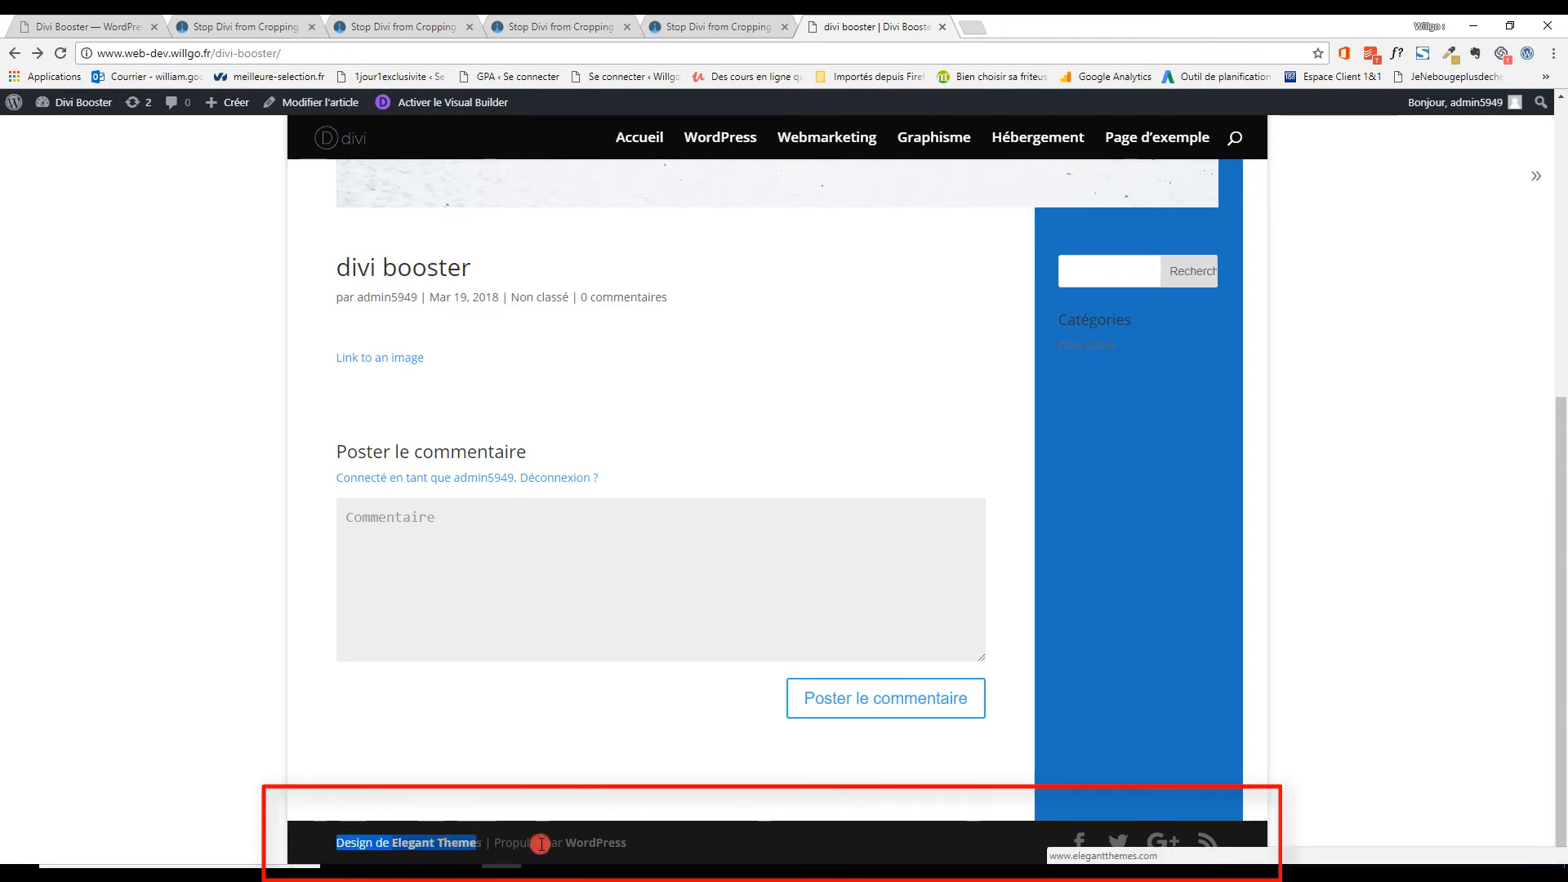
click(733, 849)
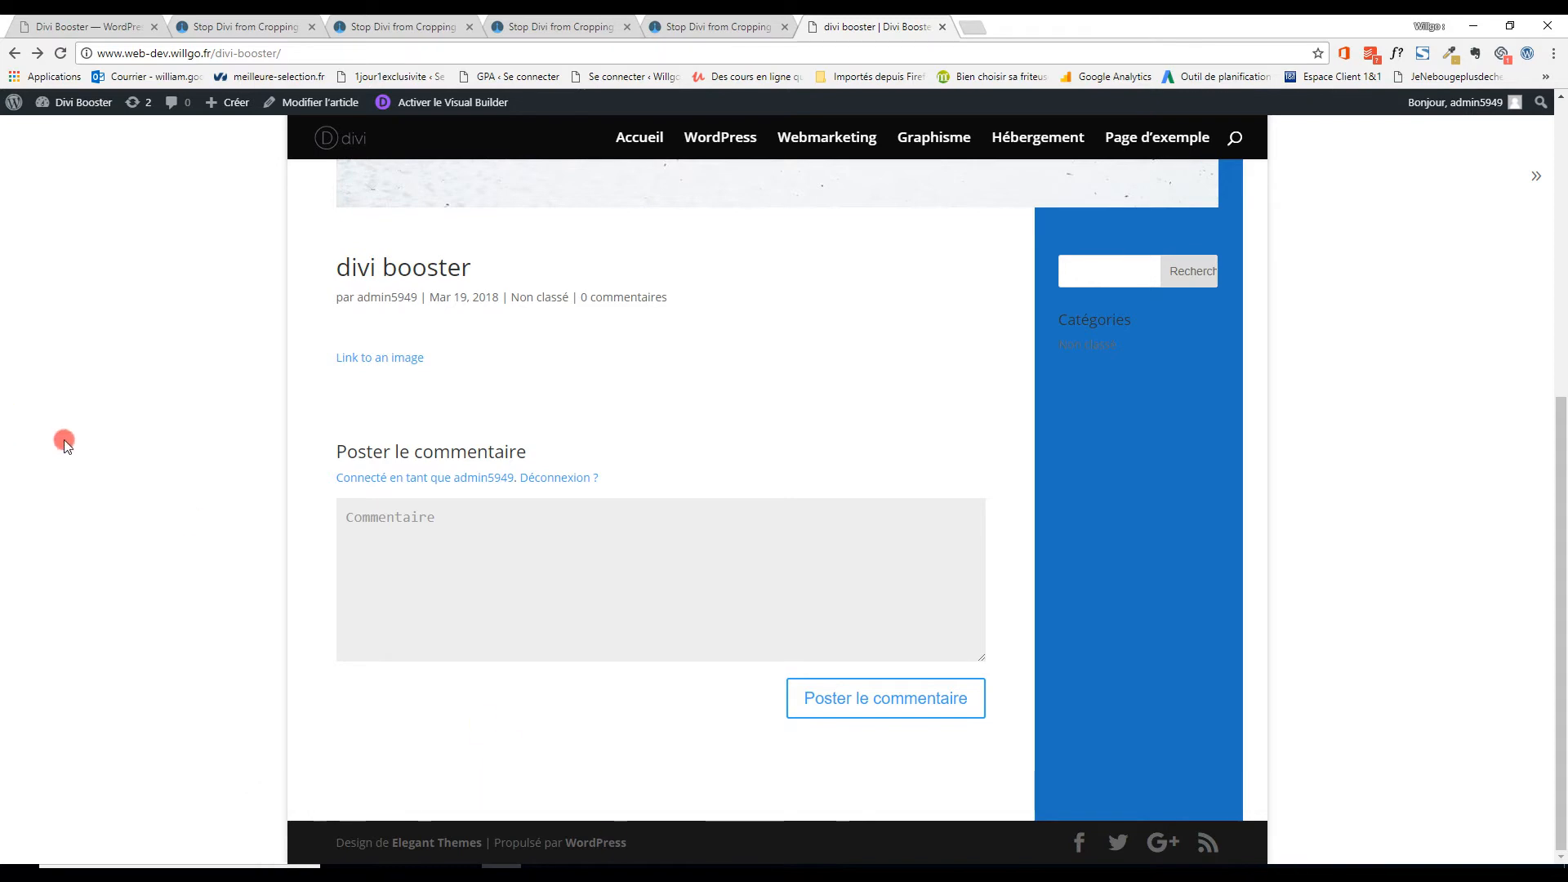
Enable centered footer links, the replacement text "Willgo.fr" and the 80% footer content width, and save the changes.
click(72, 19)
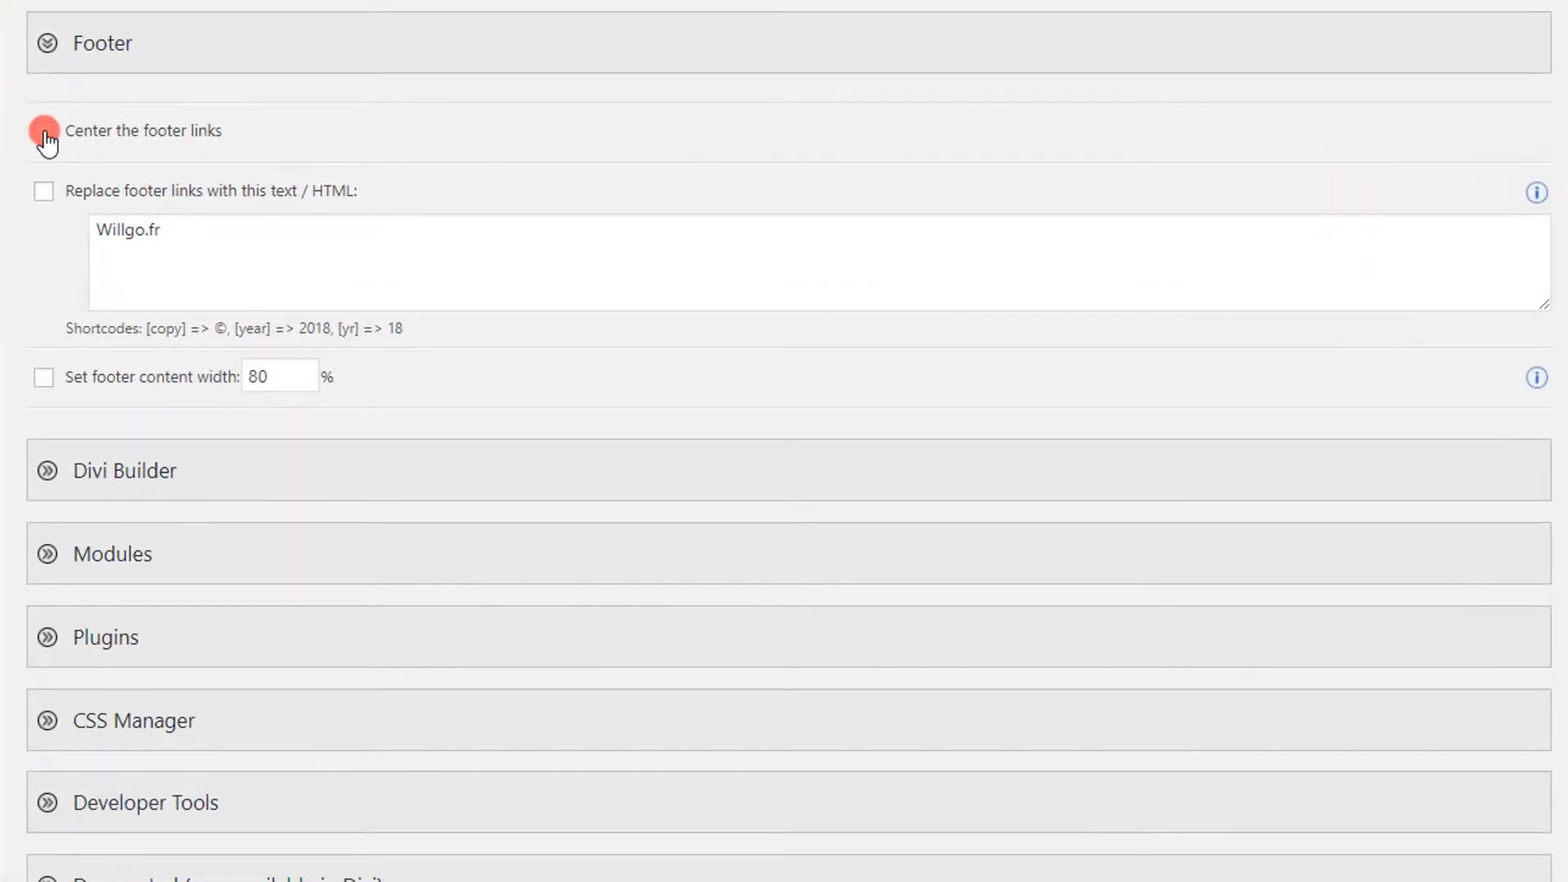
click(161, 505)
click(41, 192)
drag(262, 242, 91, 245)
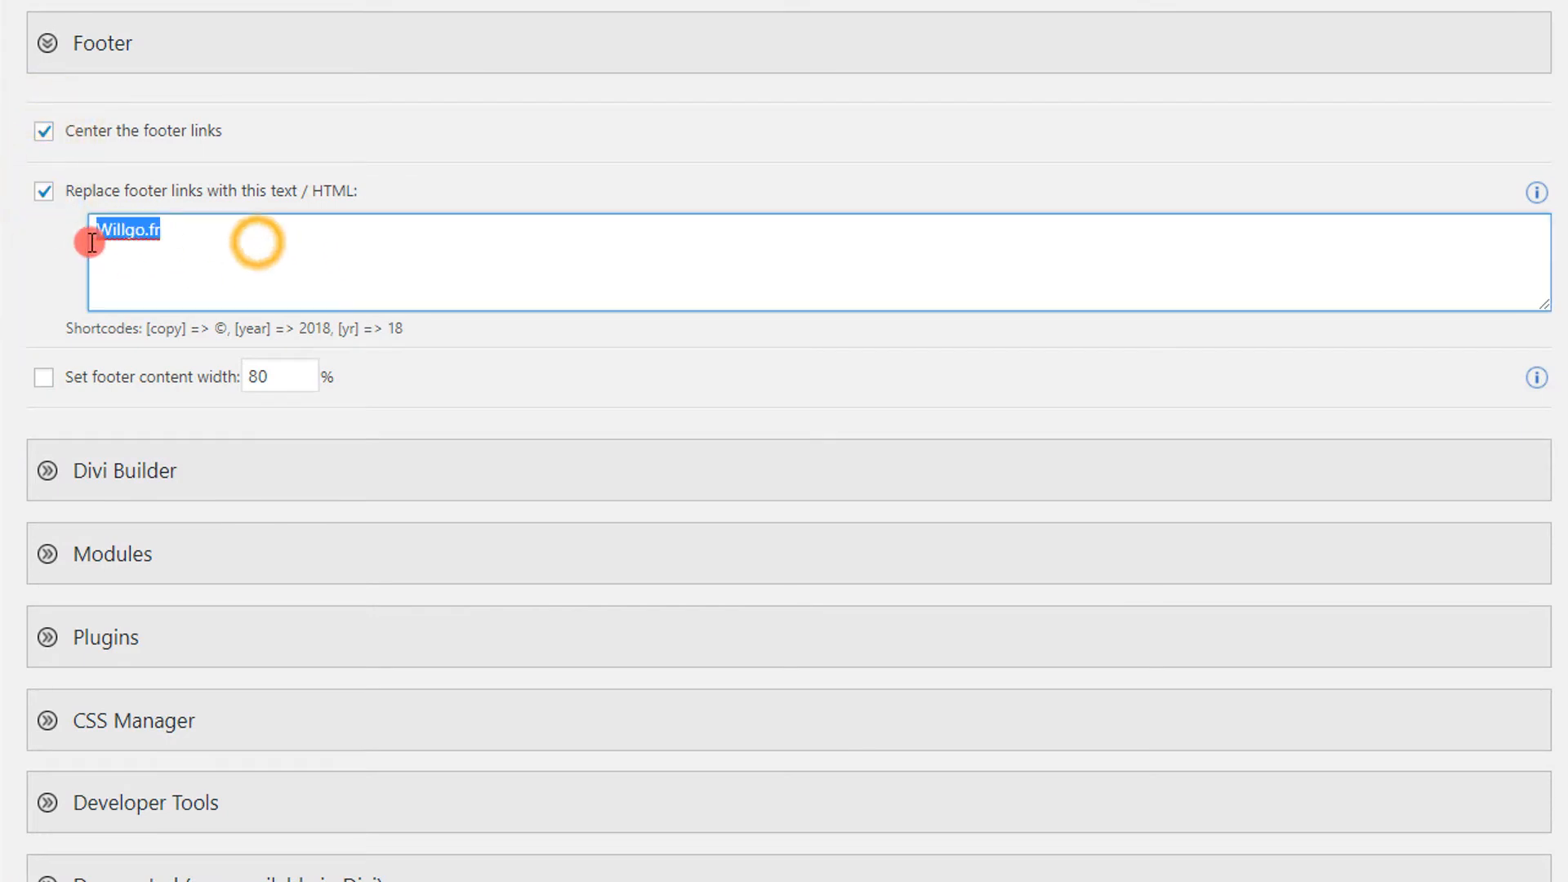
click(220, 253)
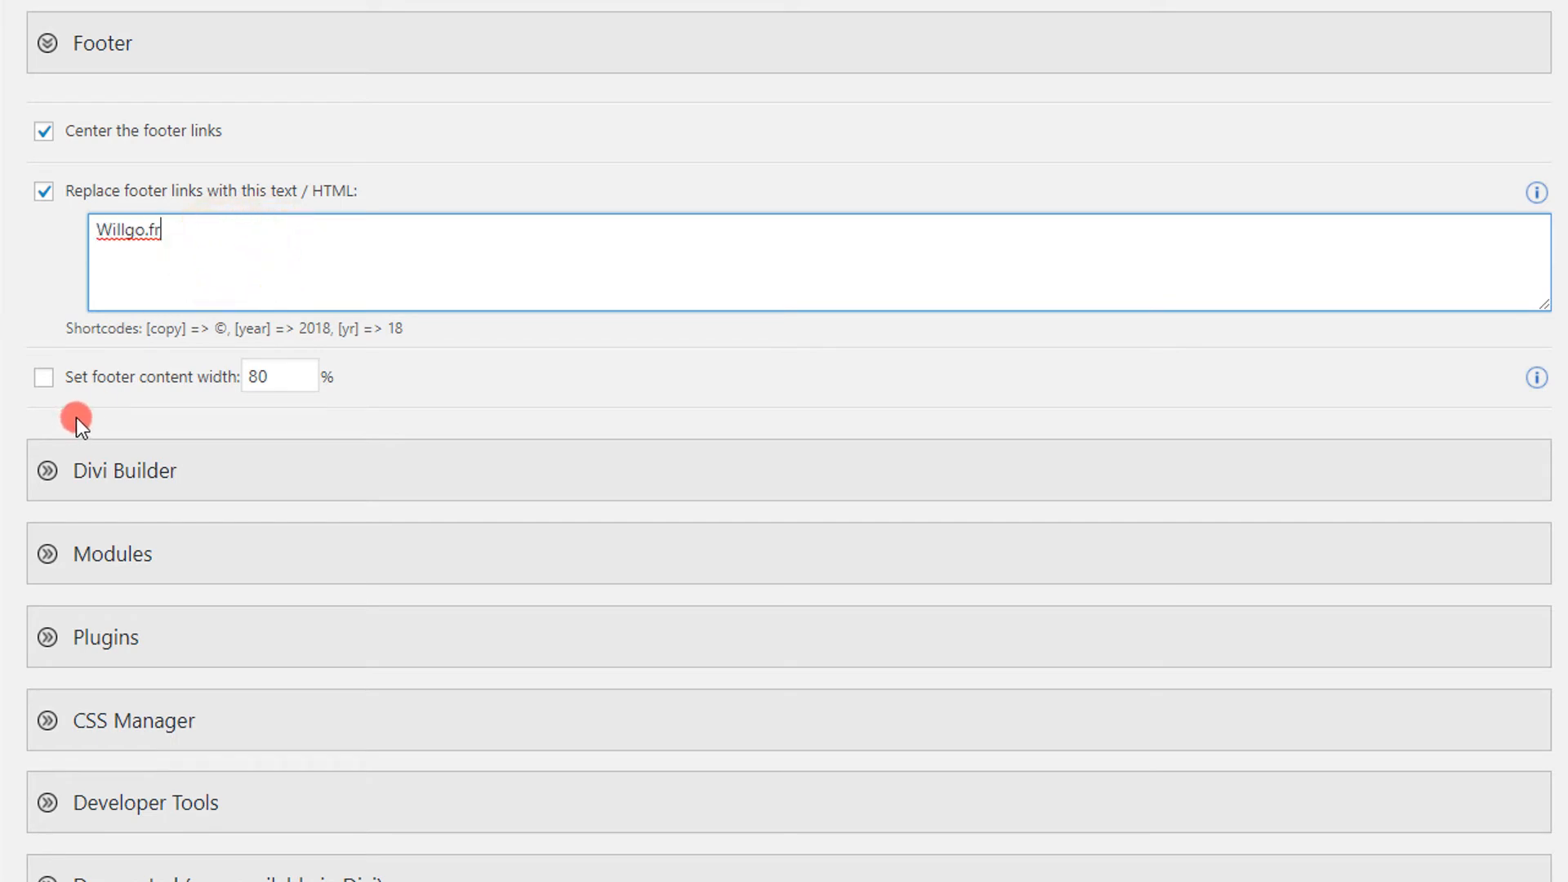
click(46, 388)
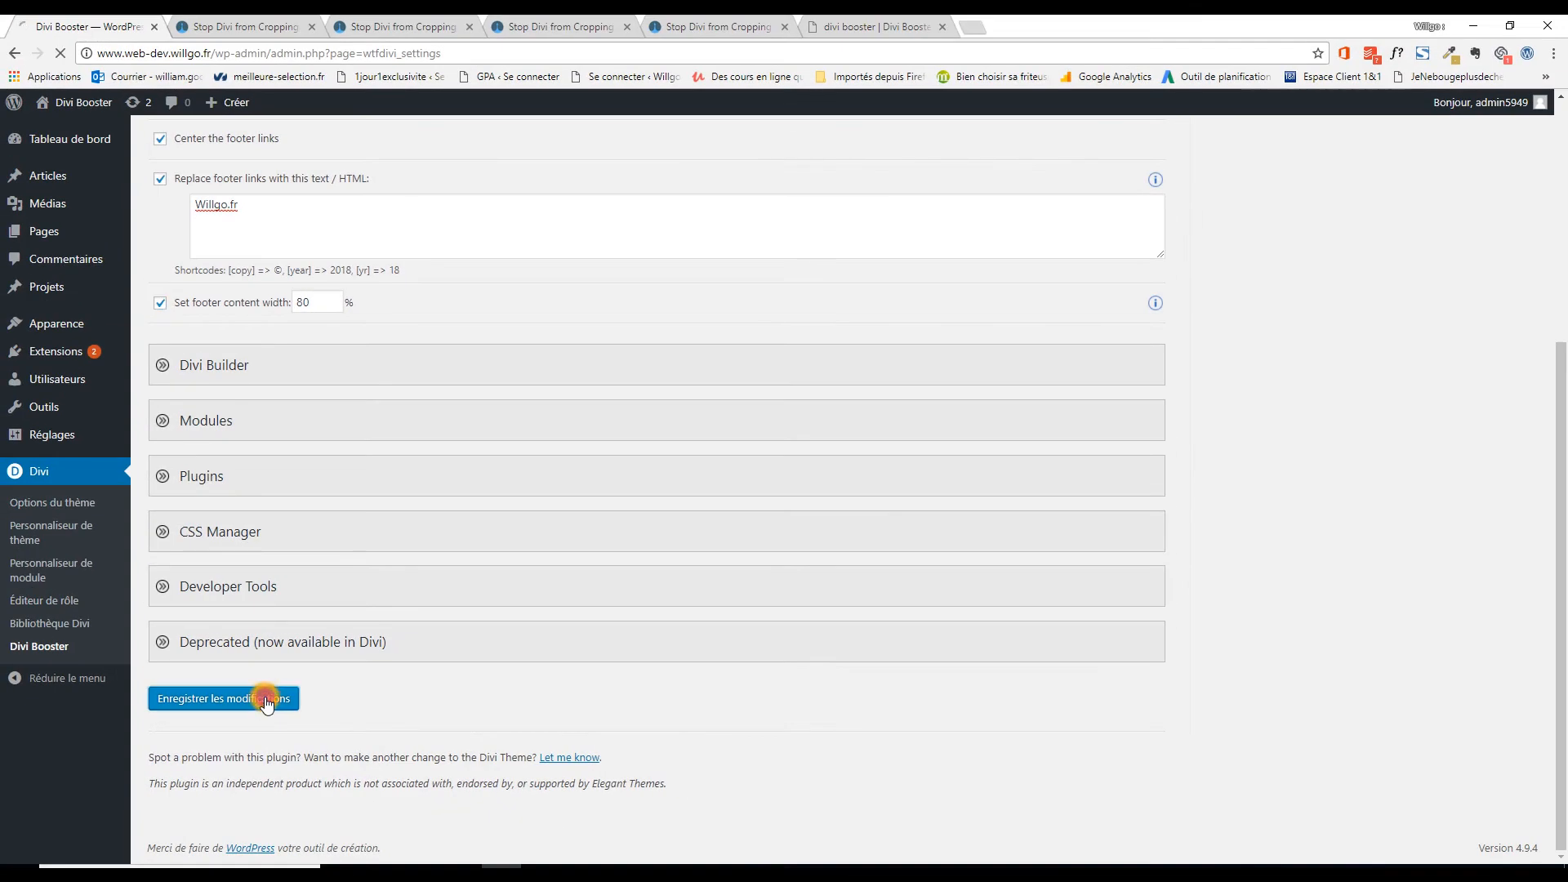
click(266, 699)
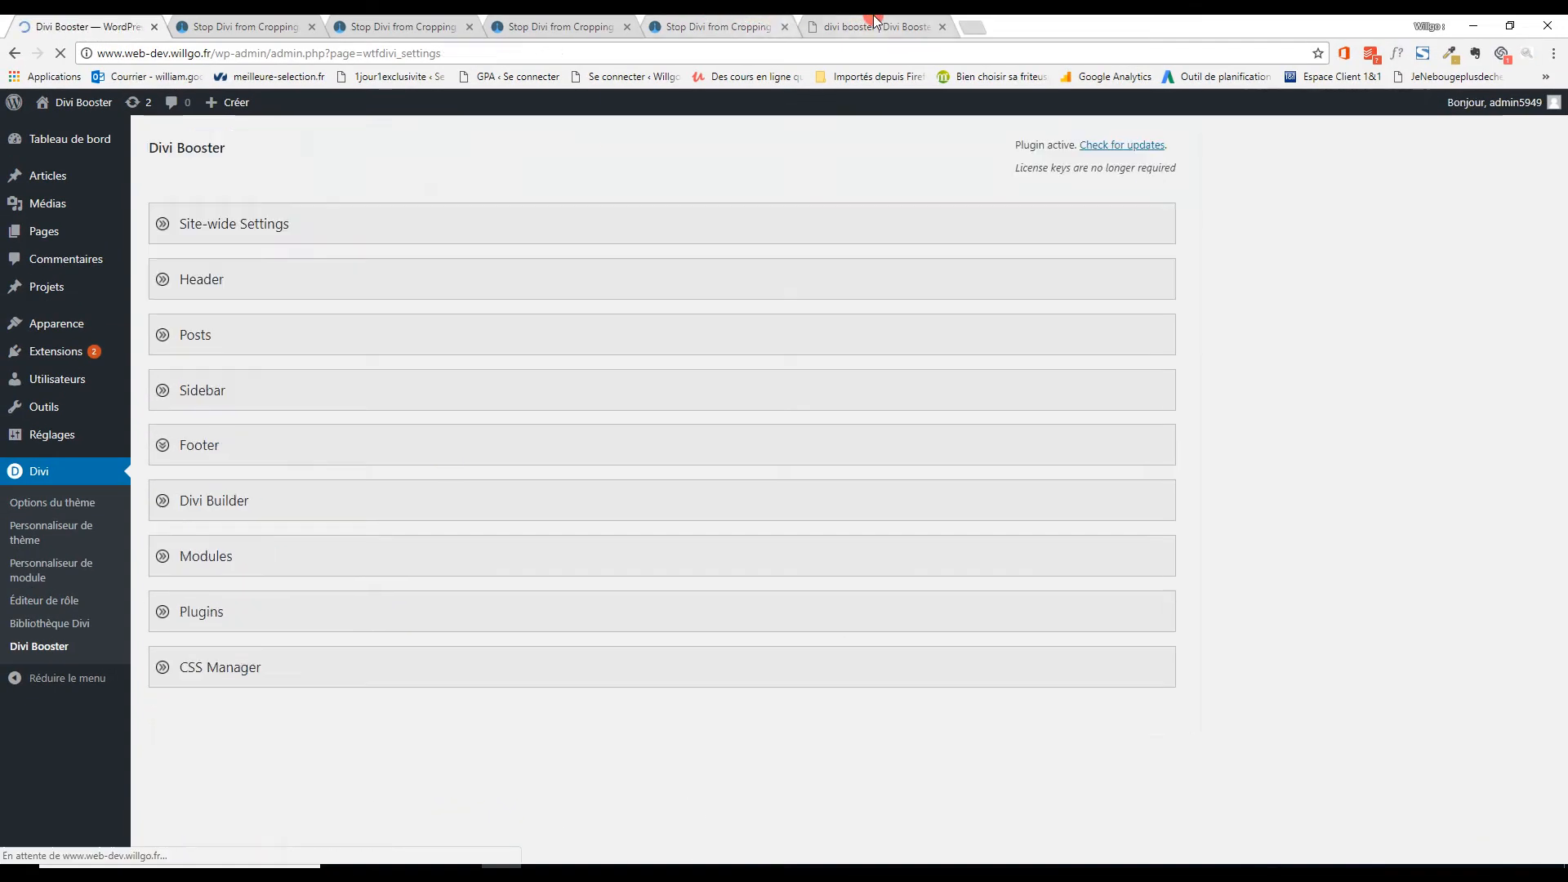
Reload the "divi booster" post and check the replacement text and its position in the footer.
click(873, 26)
click(61, 54)
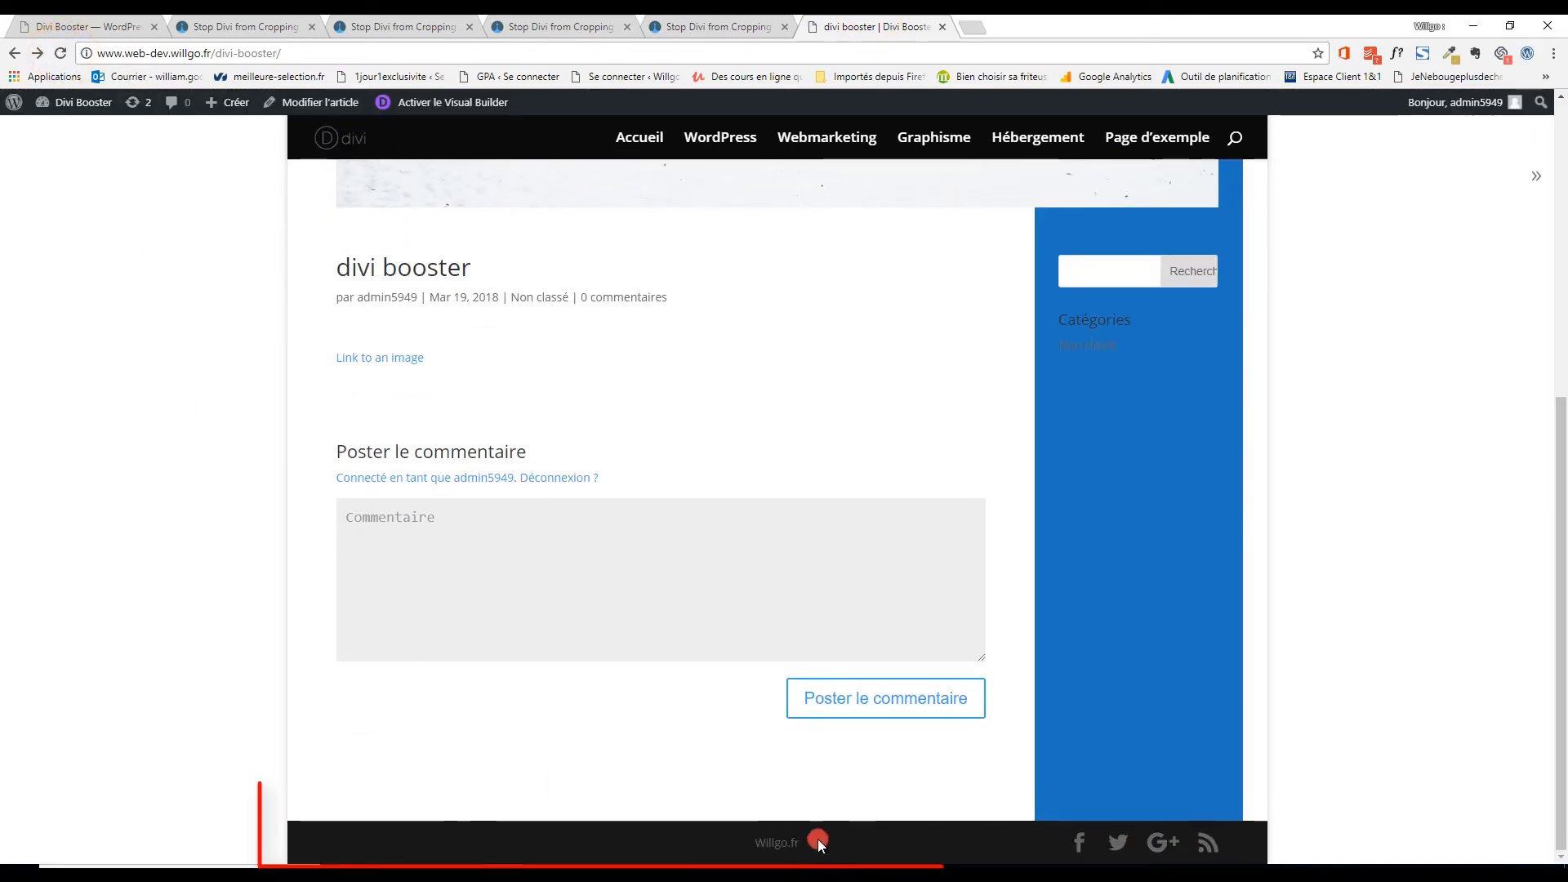
drag(827, 839, 733, 841)
click(738, 841)
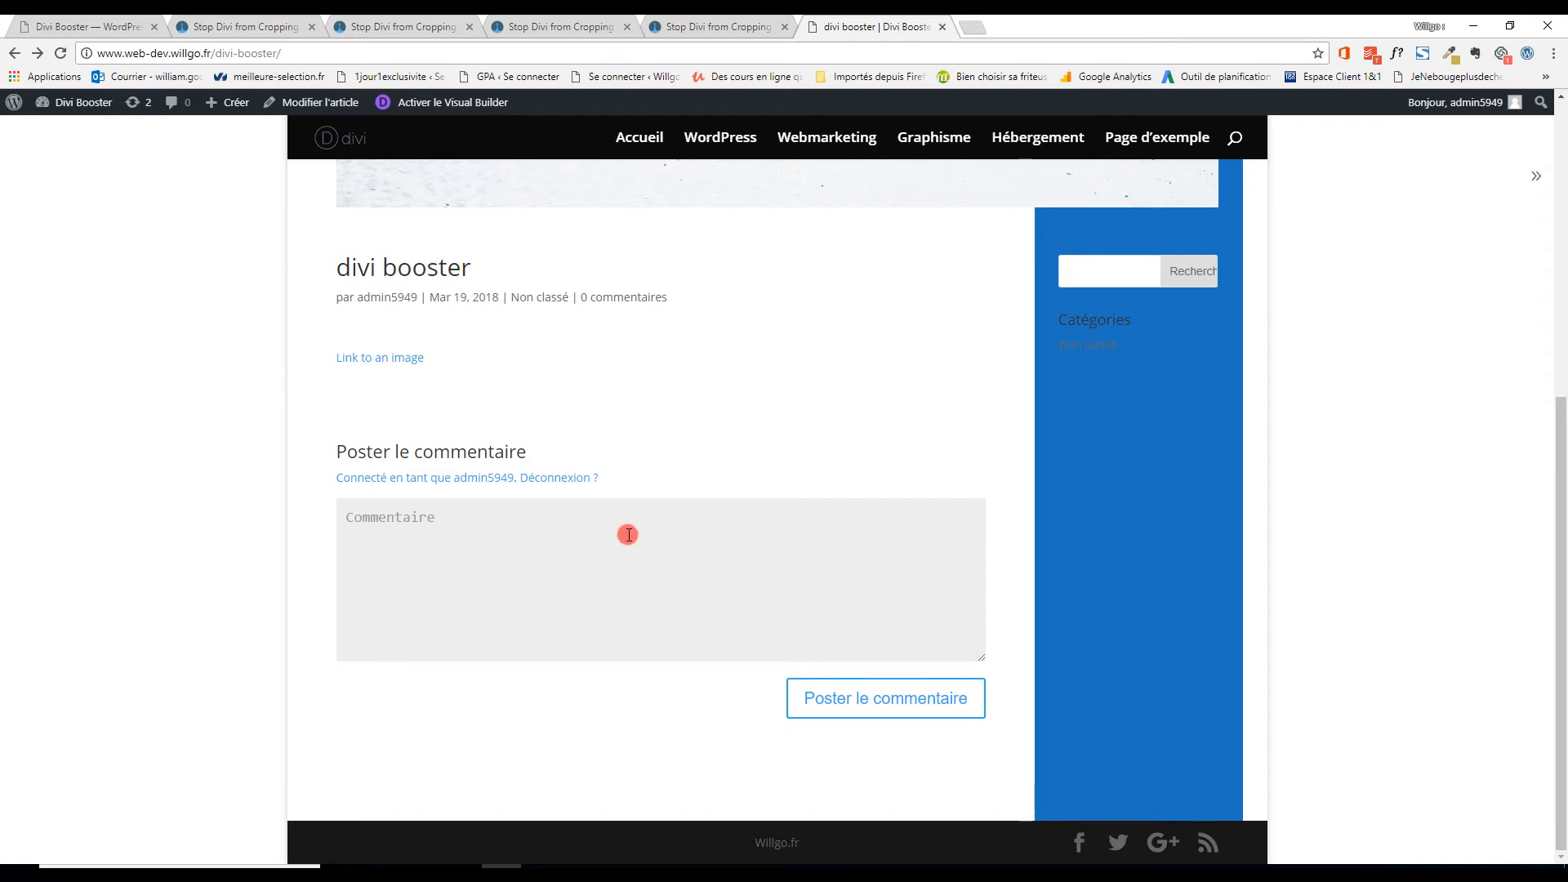
Return to the Divi Booster settings, collapse Footer and review the Standard Builder and Visual Builder options under Divi Builder.
click(24, 16)
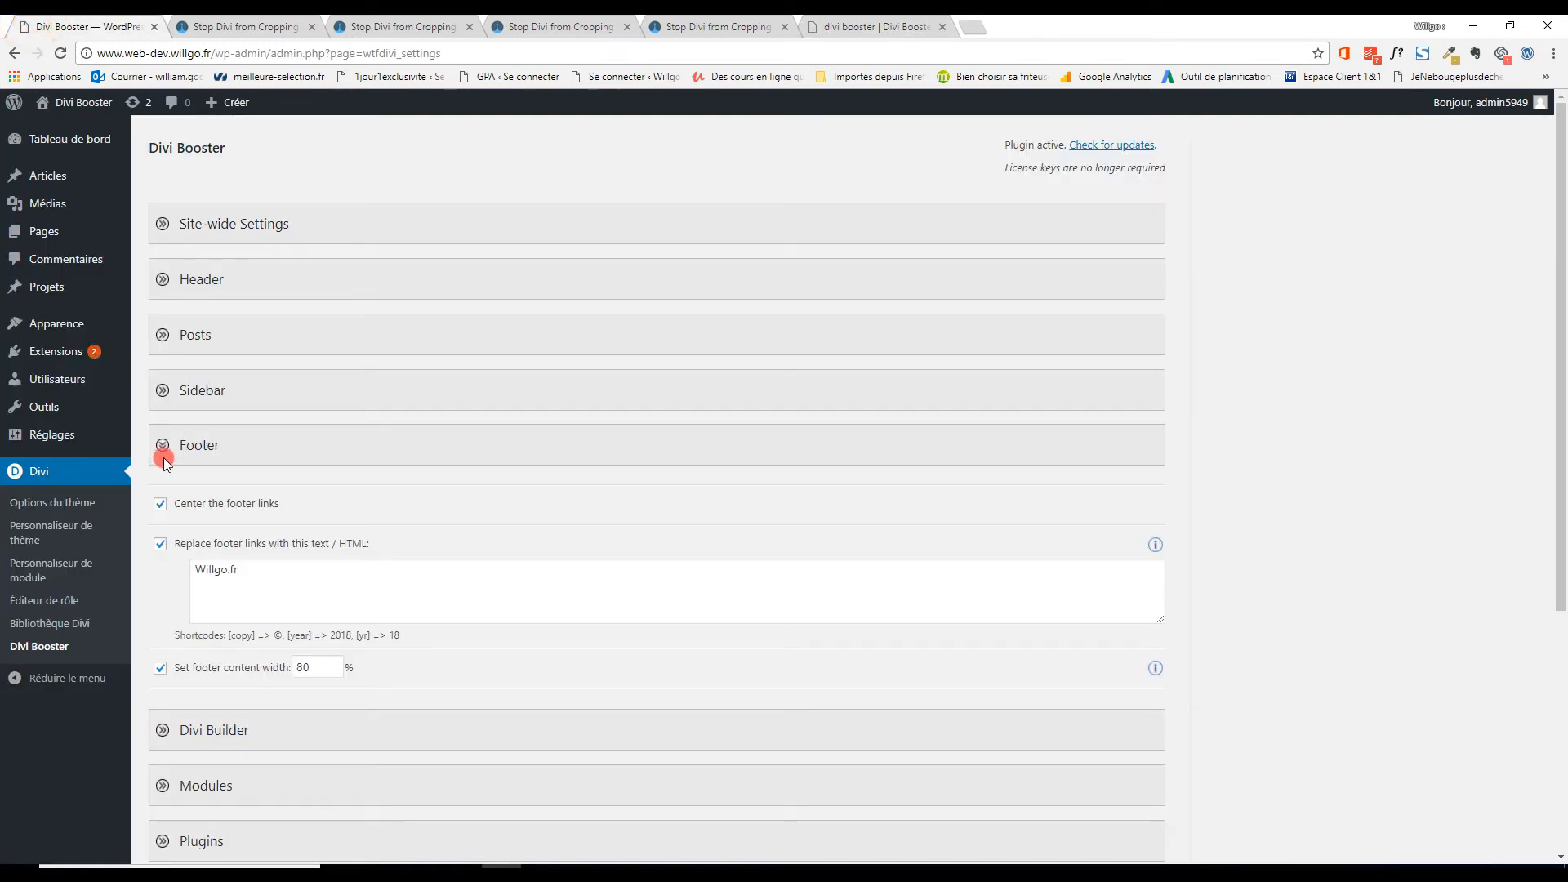
scroll(160, 251, down, 2)
click(163, 281)
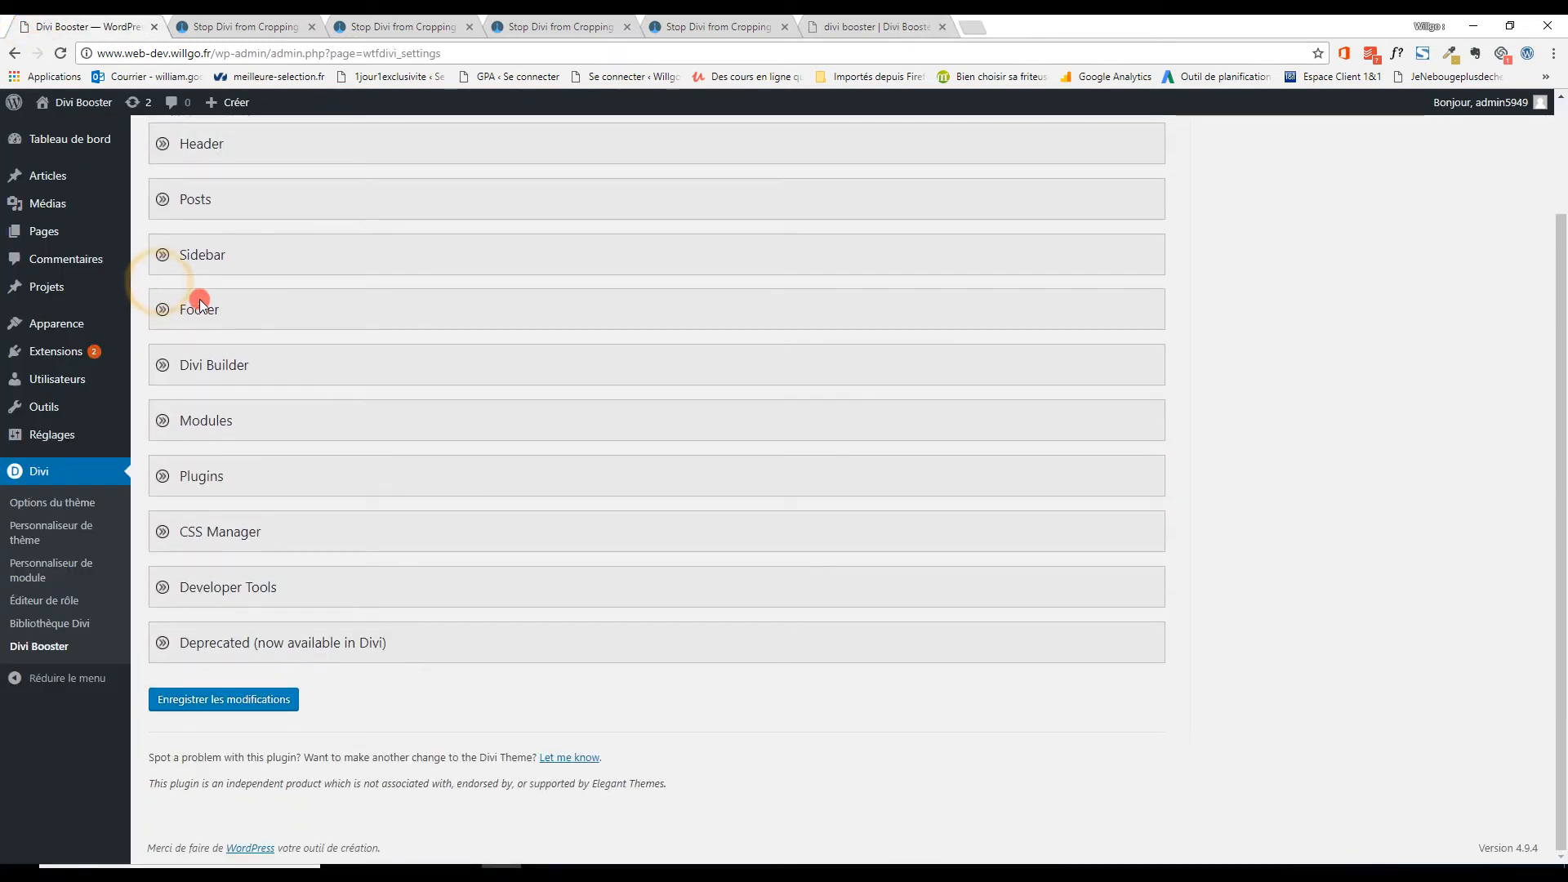
click(159, 362)
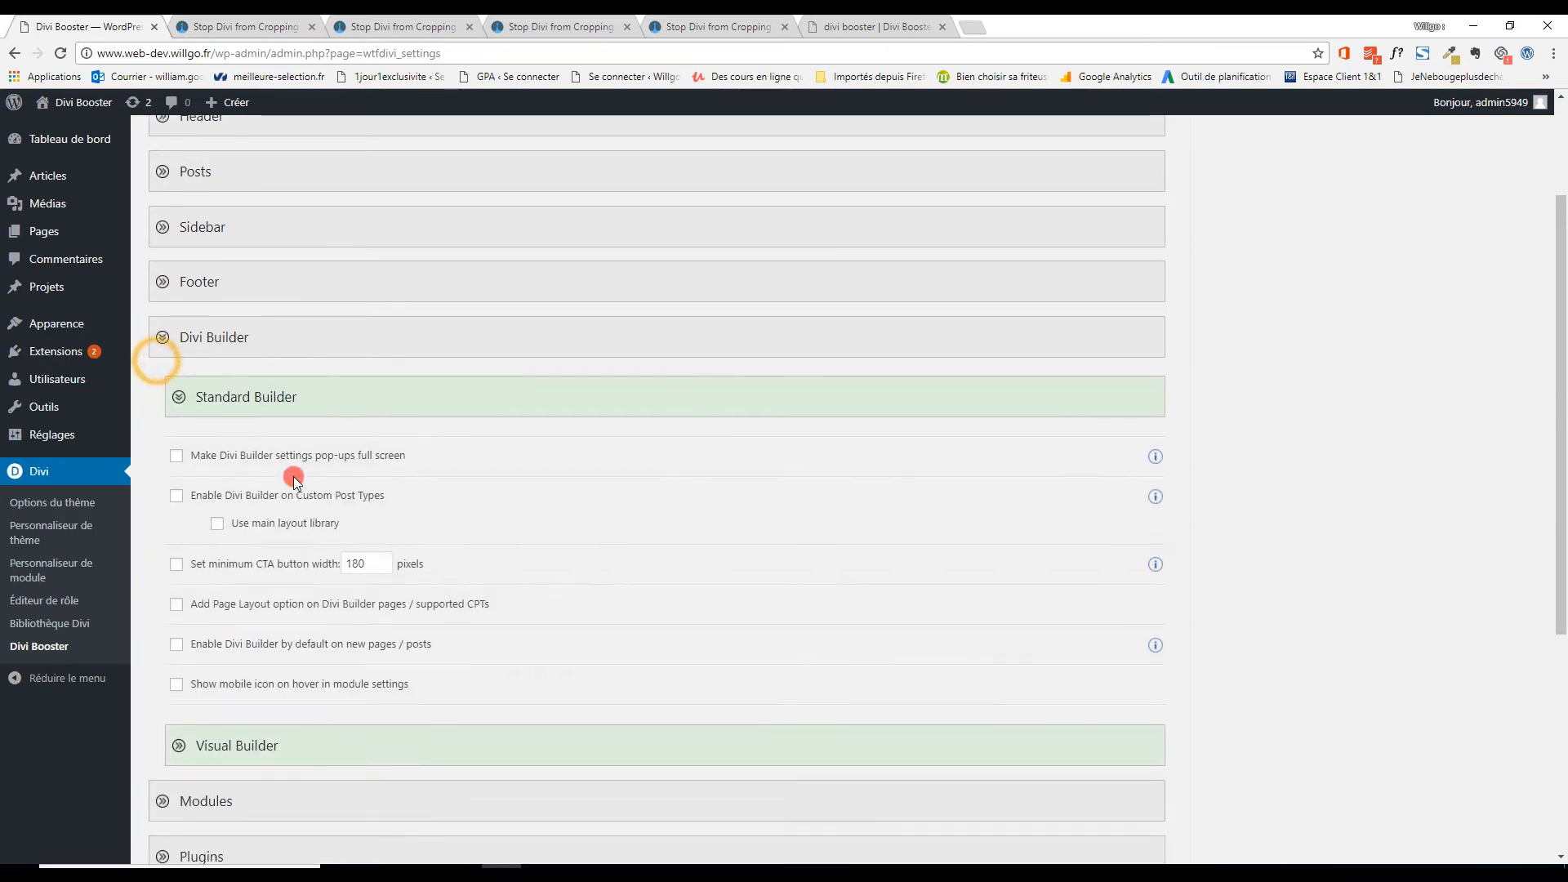
scroll(457, 522, down, 2)
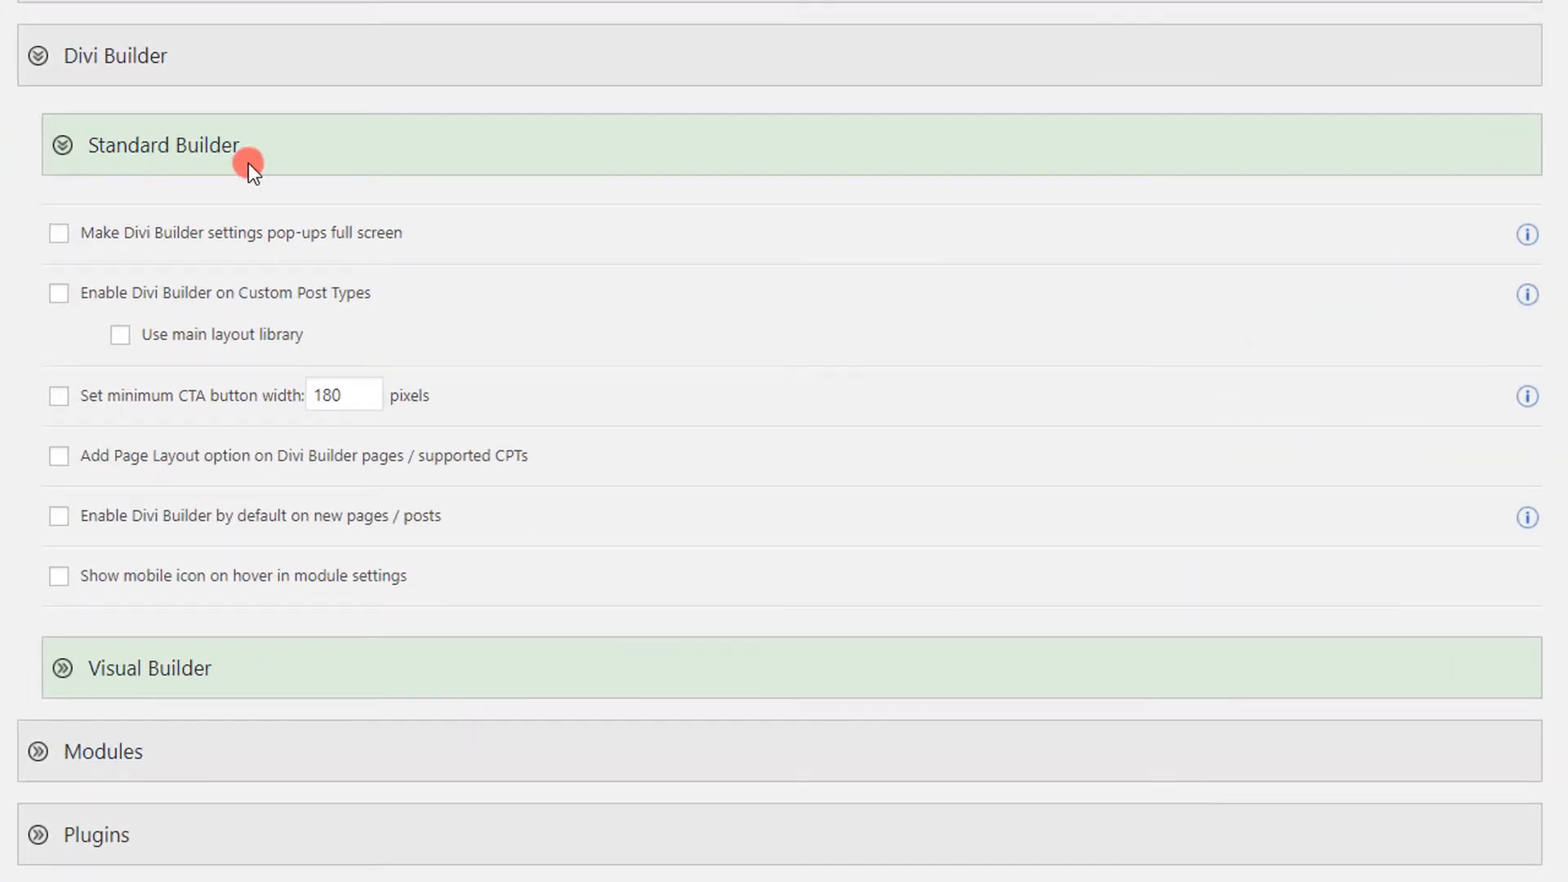
click(62, 670)
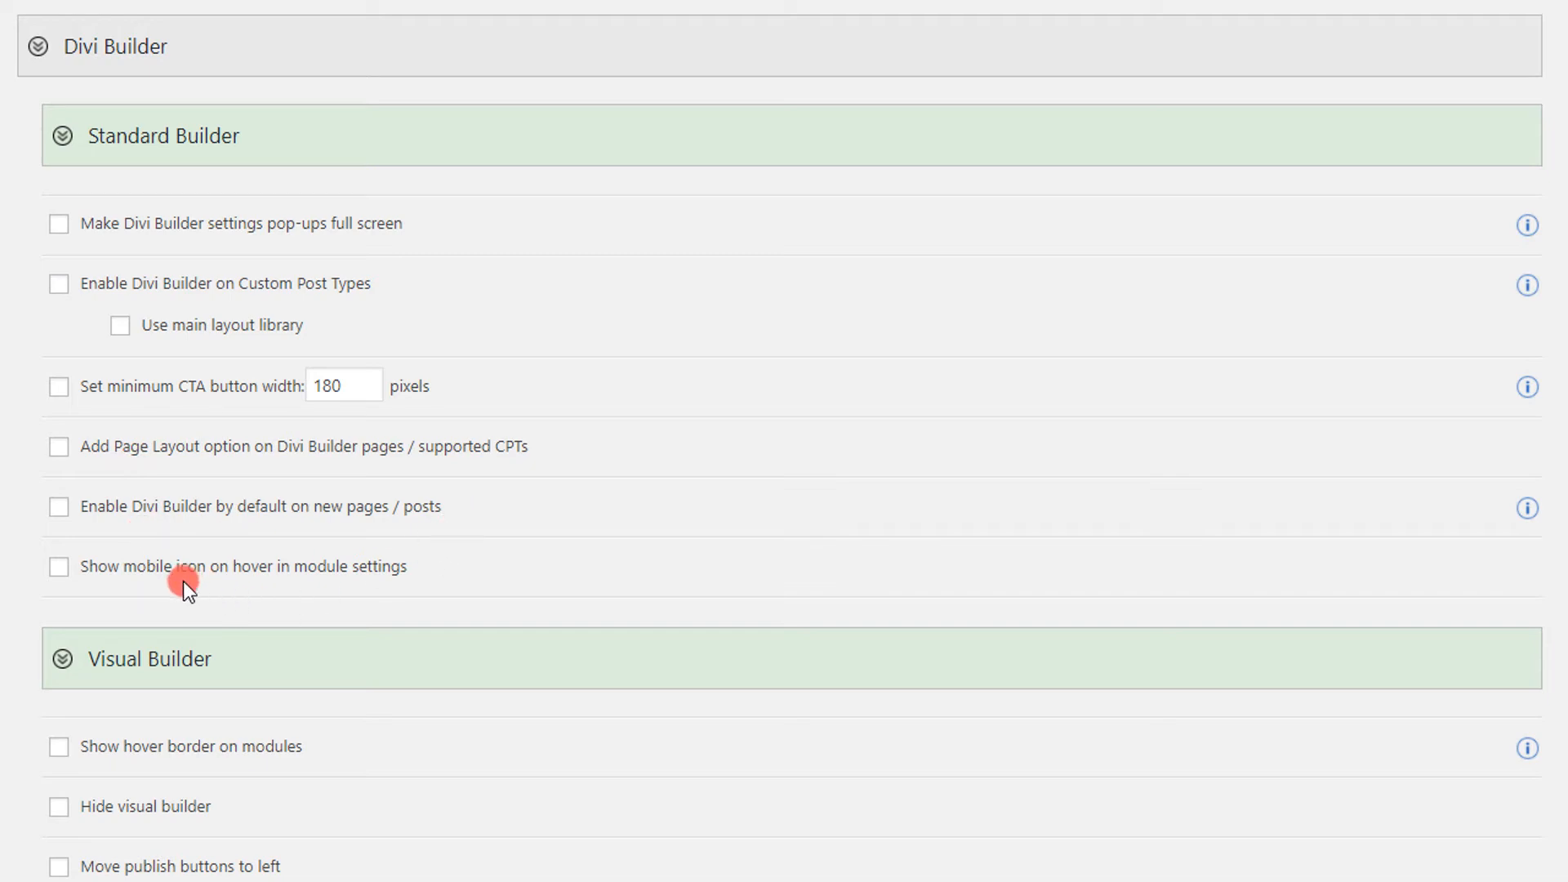
scroll(183, 581, down, 3)
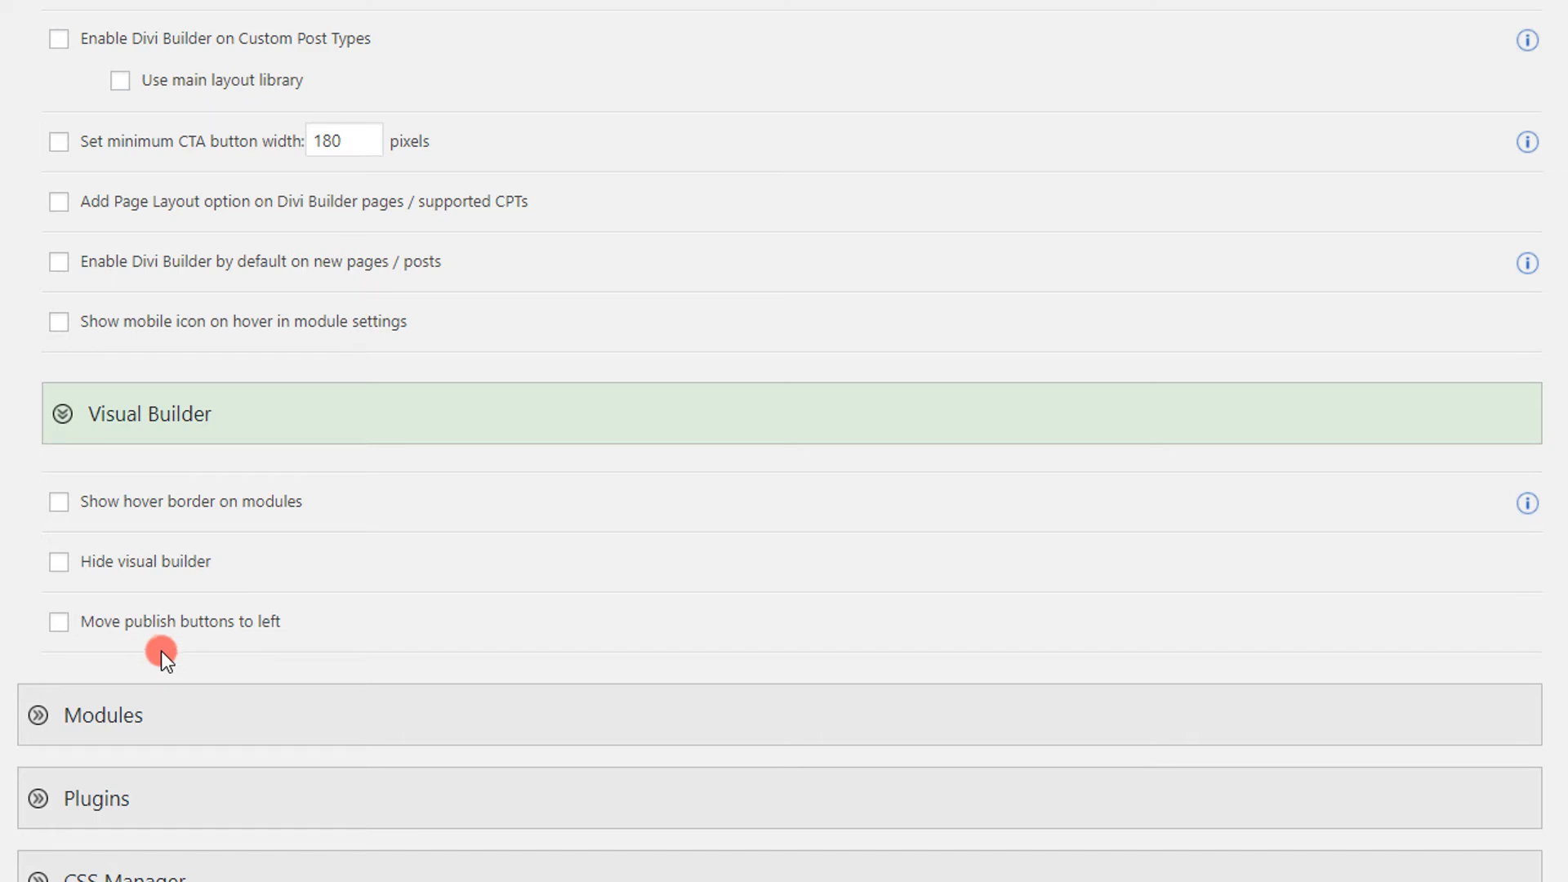
Enable the Visual Builder options for showing a hover border on modules and moving publish buttons to the left, and save the changes.
click(59, 503)
click(176, 561)
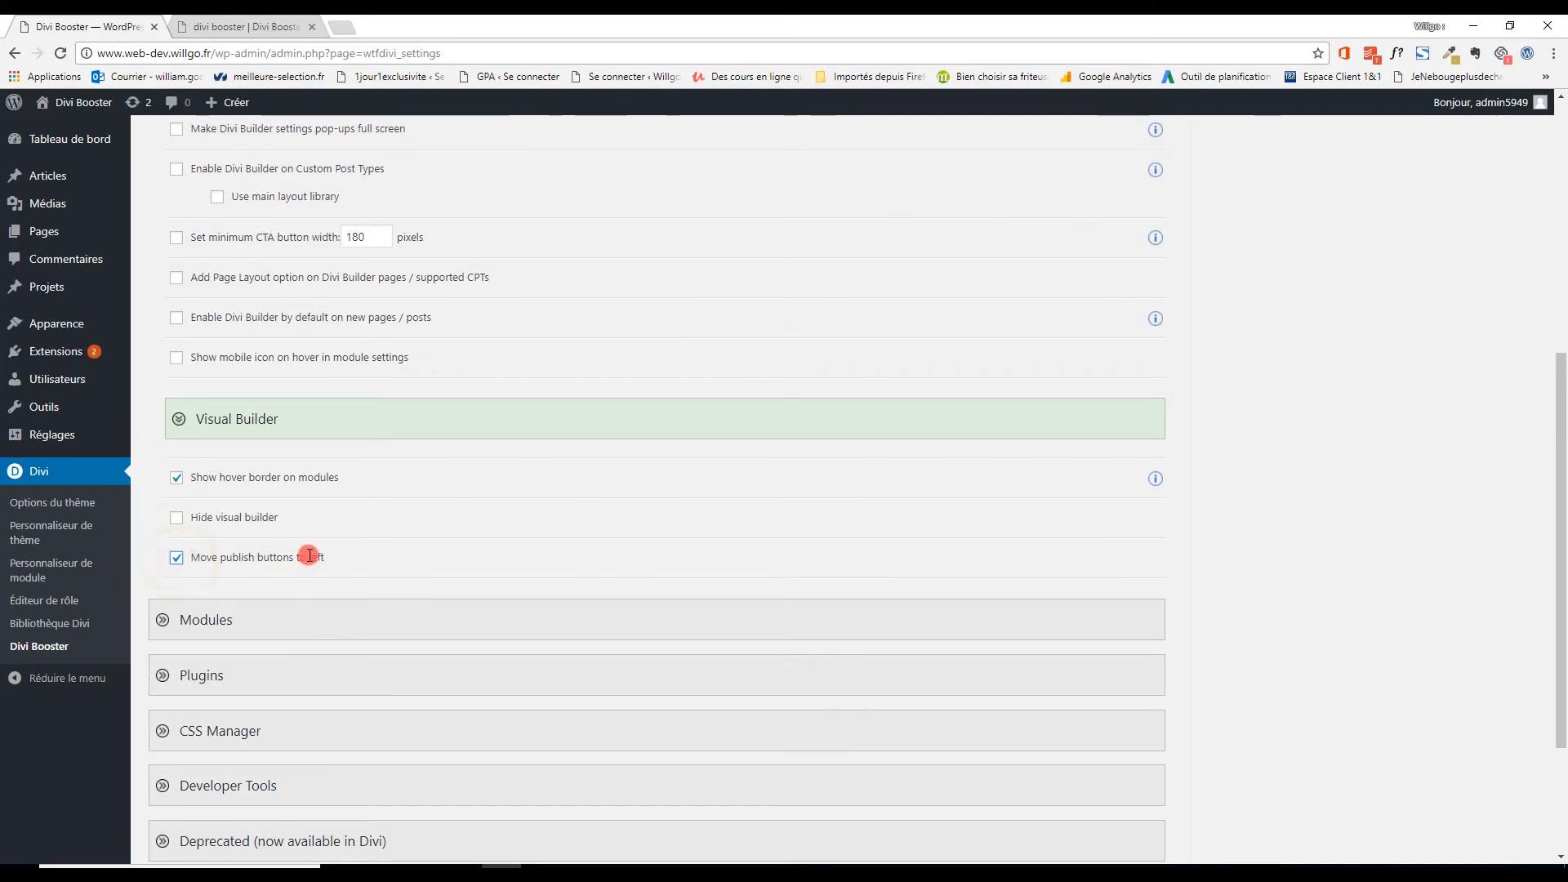
scroll(307, 518, down, 1)
scroll(342, 531, down, 2)
click(245, 696)
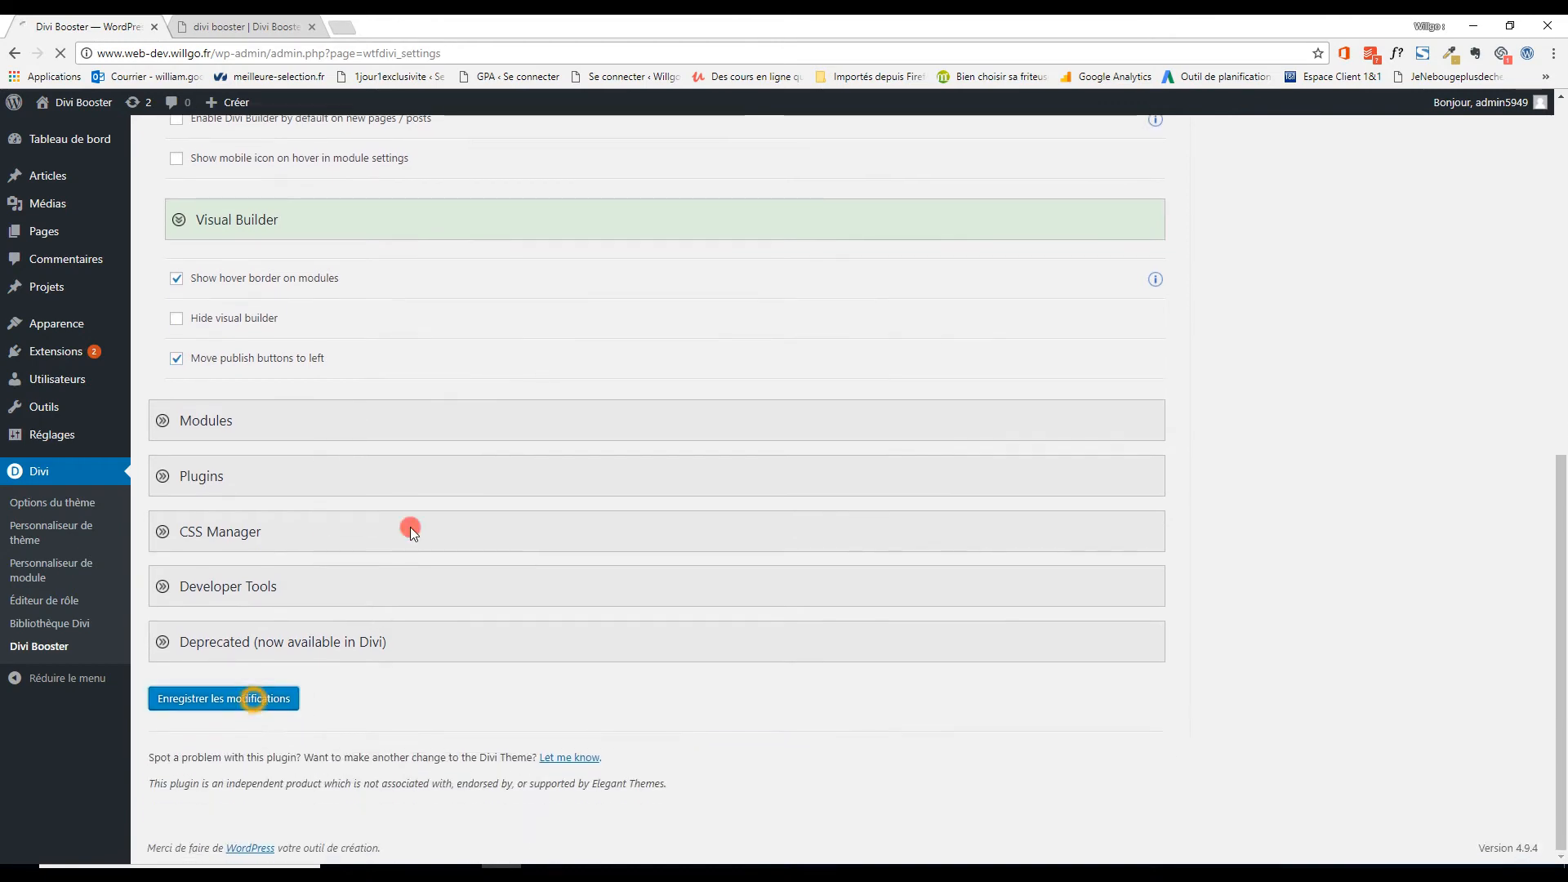
Reload the "divi booster" post in the Visual Builder and check the module hover borders and the publish buttons' position.
click(270, 27)
click(62, 54)
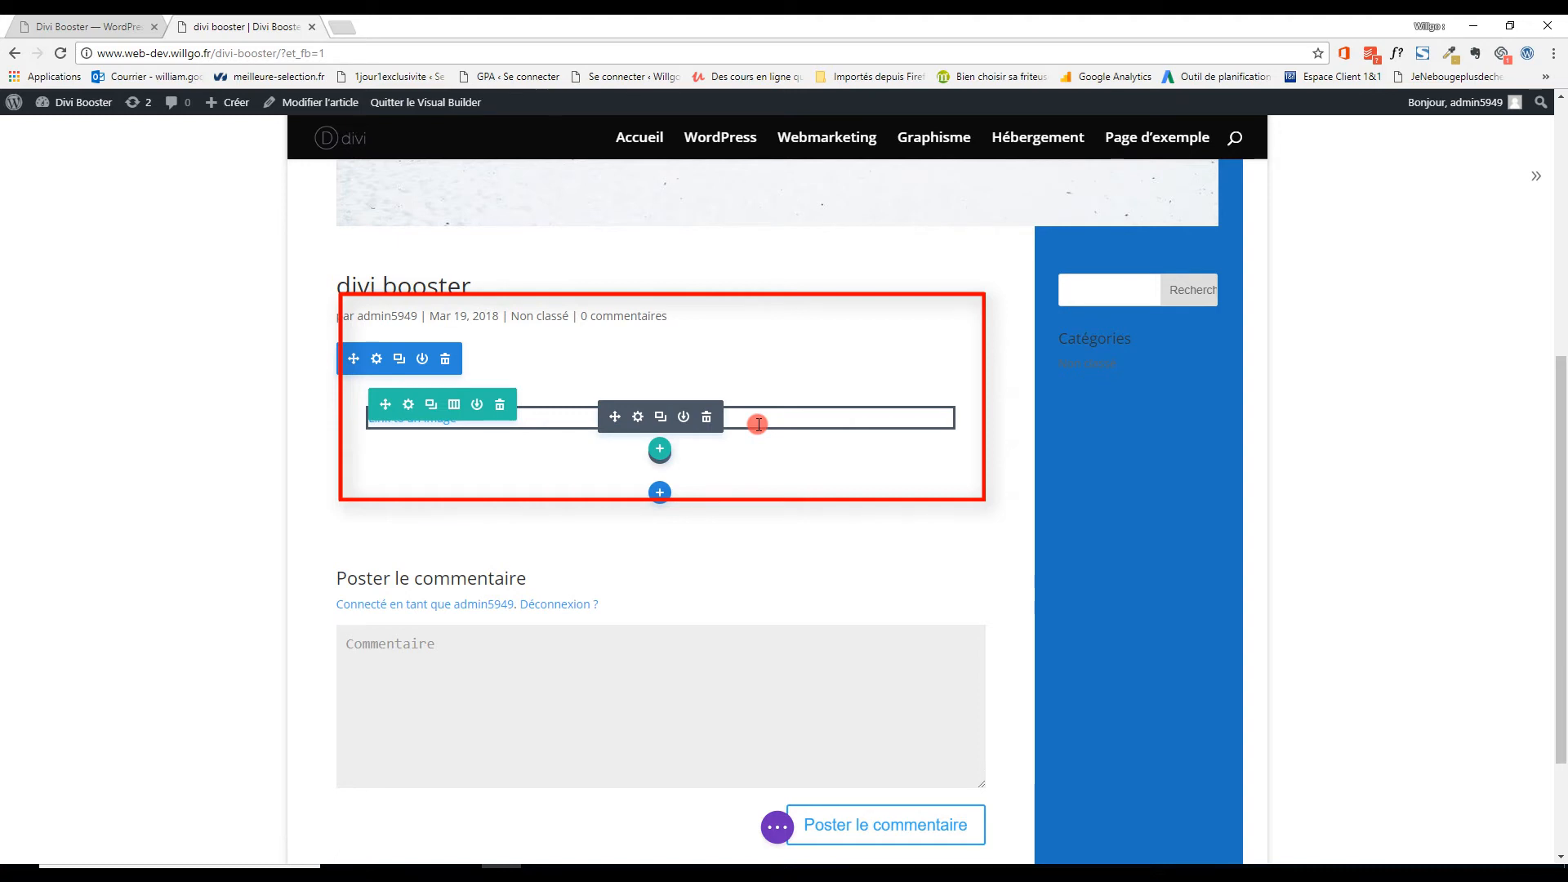
scroll(654, 658, down, 2)
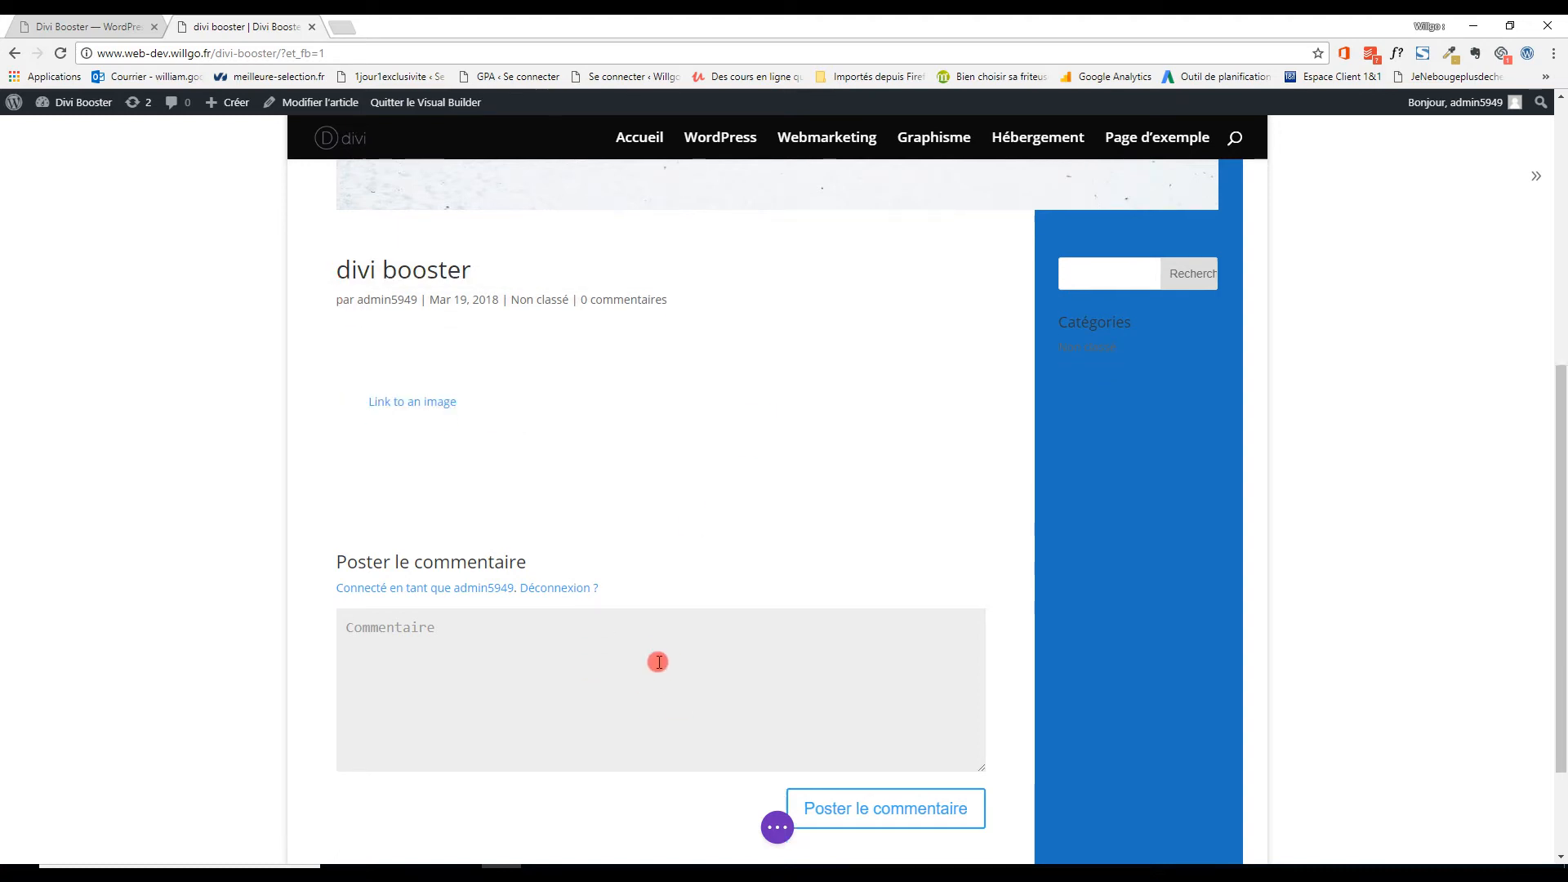
click(776, 827)
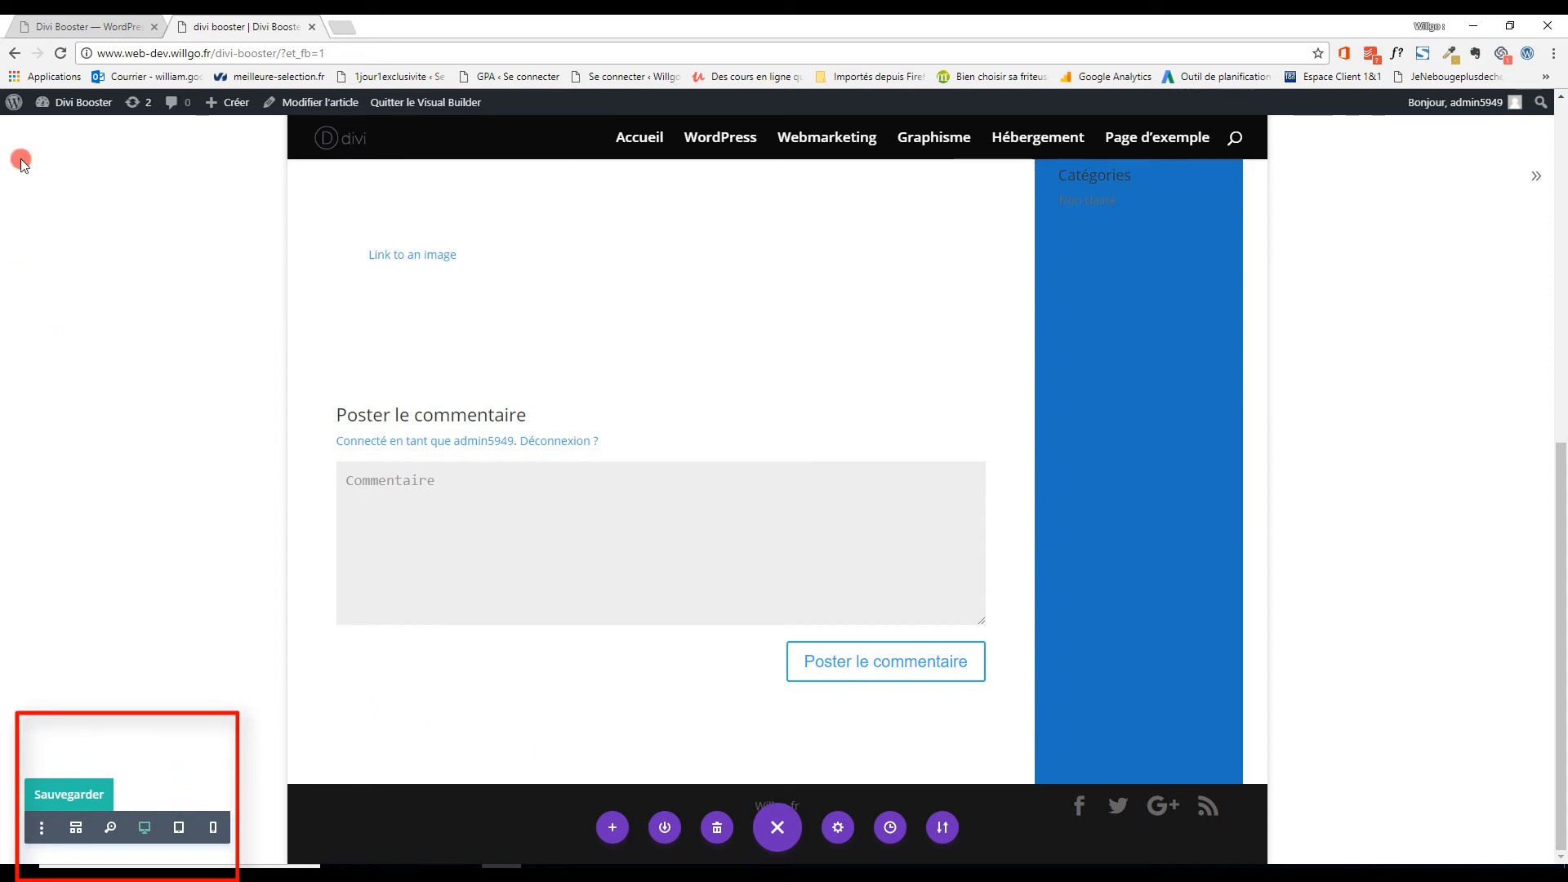
Return to the Divi Booster settings, collapse Divi Builder and show the Accordion options under Modules.
click(77, 26)
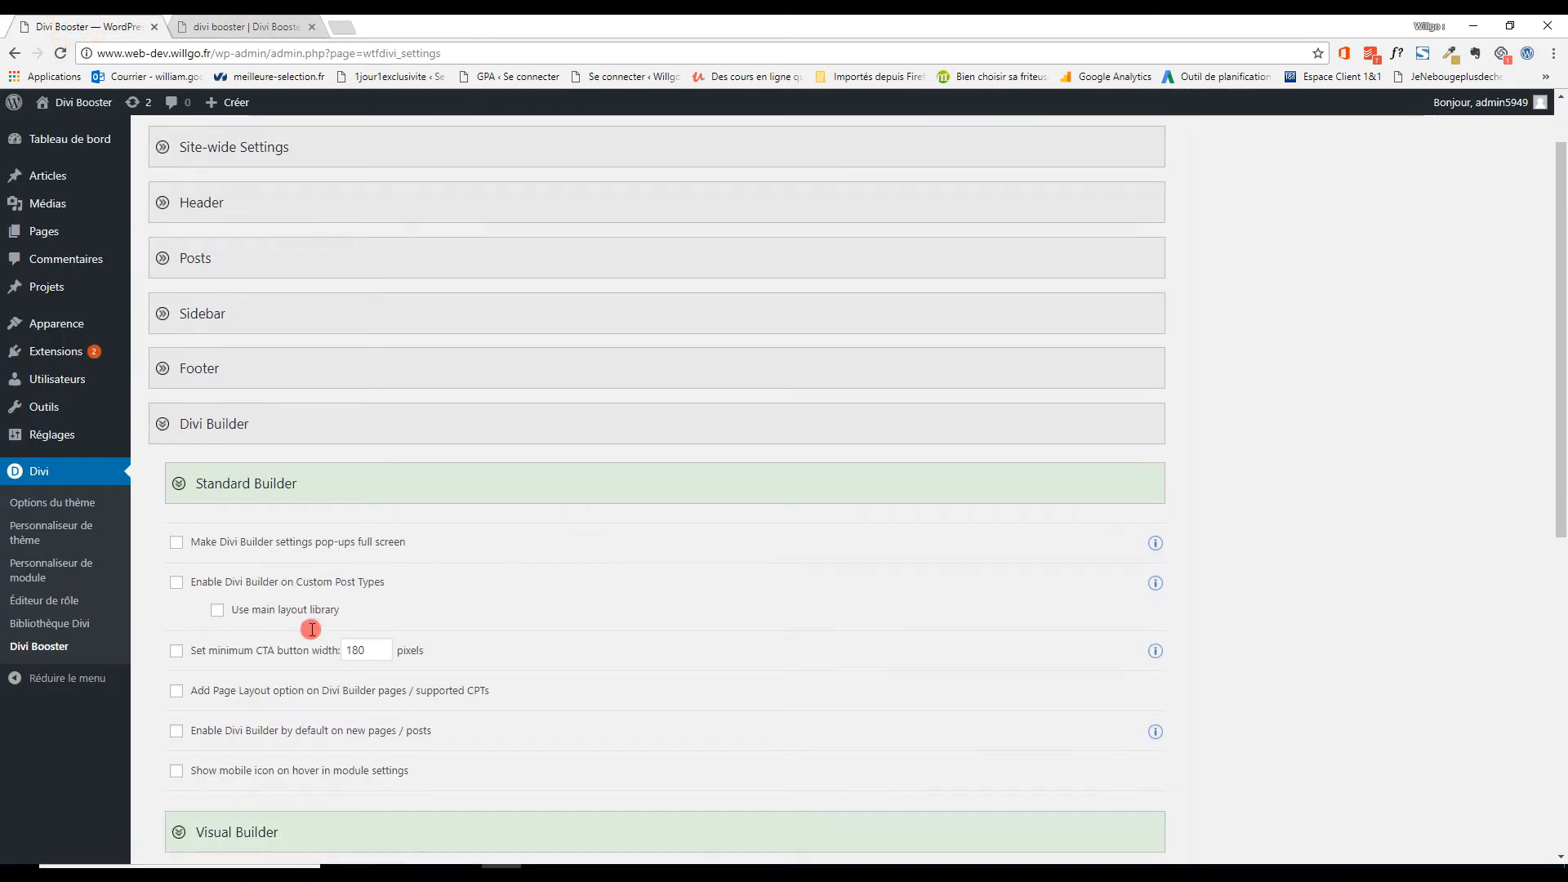
scroll(312, 629, down, 1)
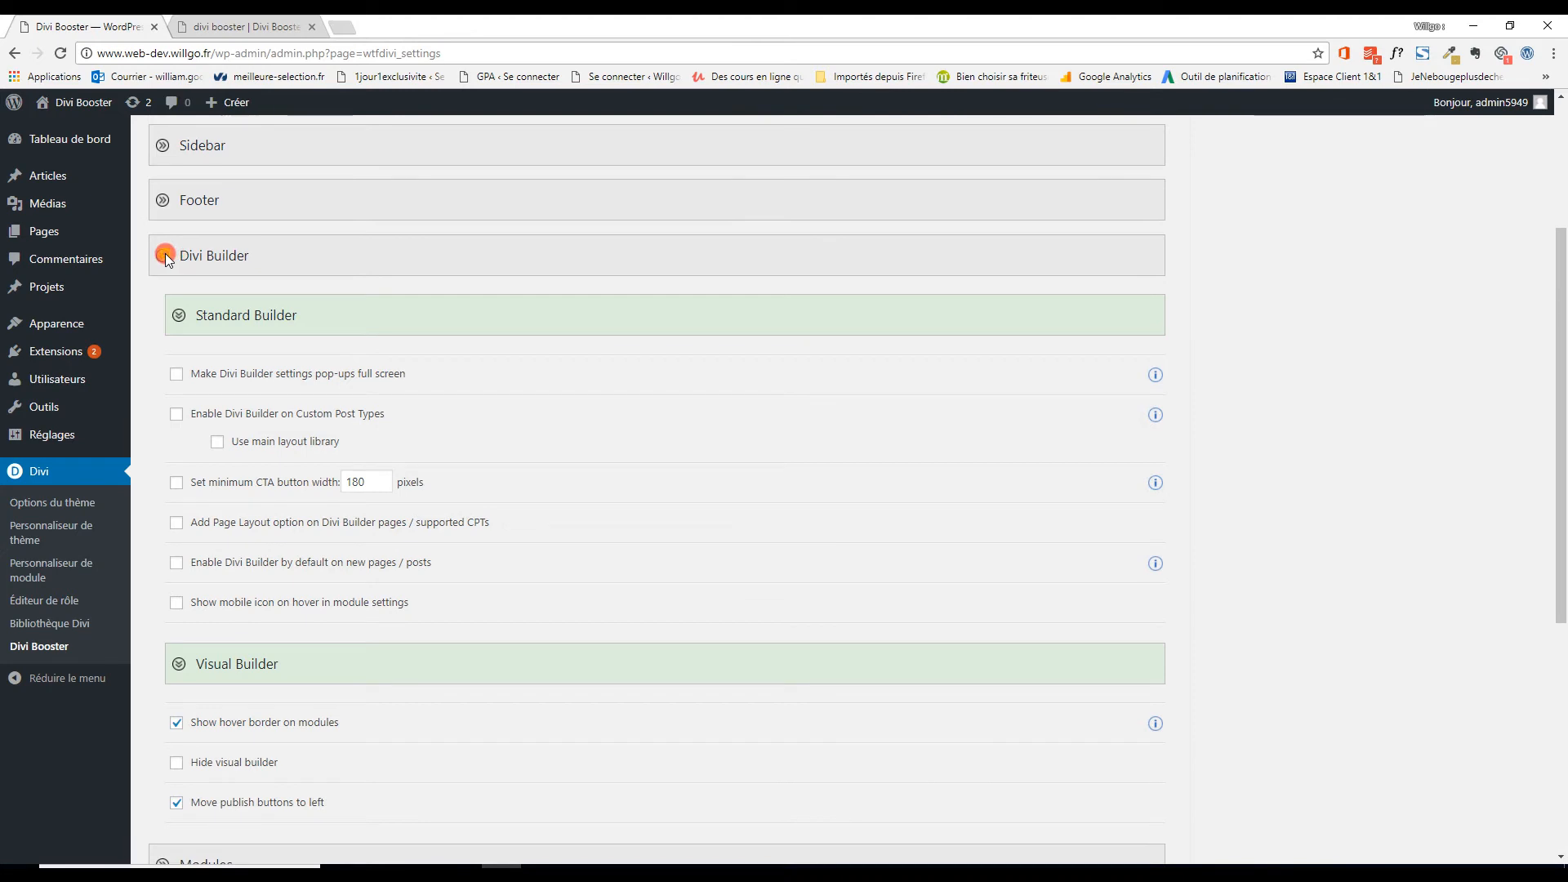
click(165, 254)
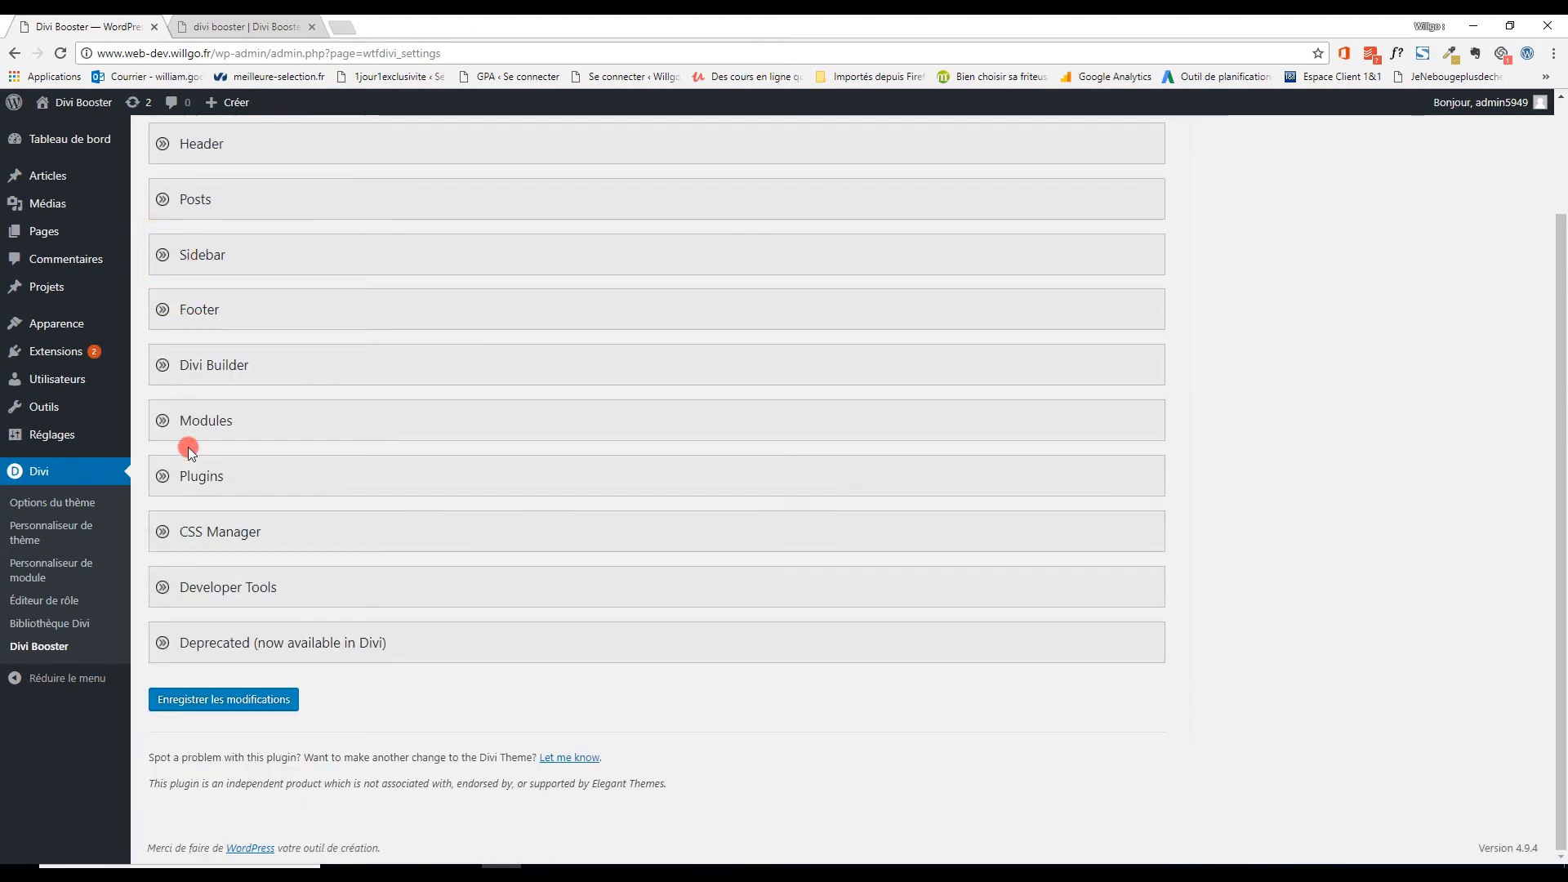
click(164, 419)
scroll(245, 443, down, 2)
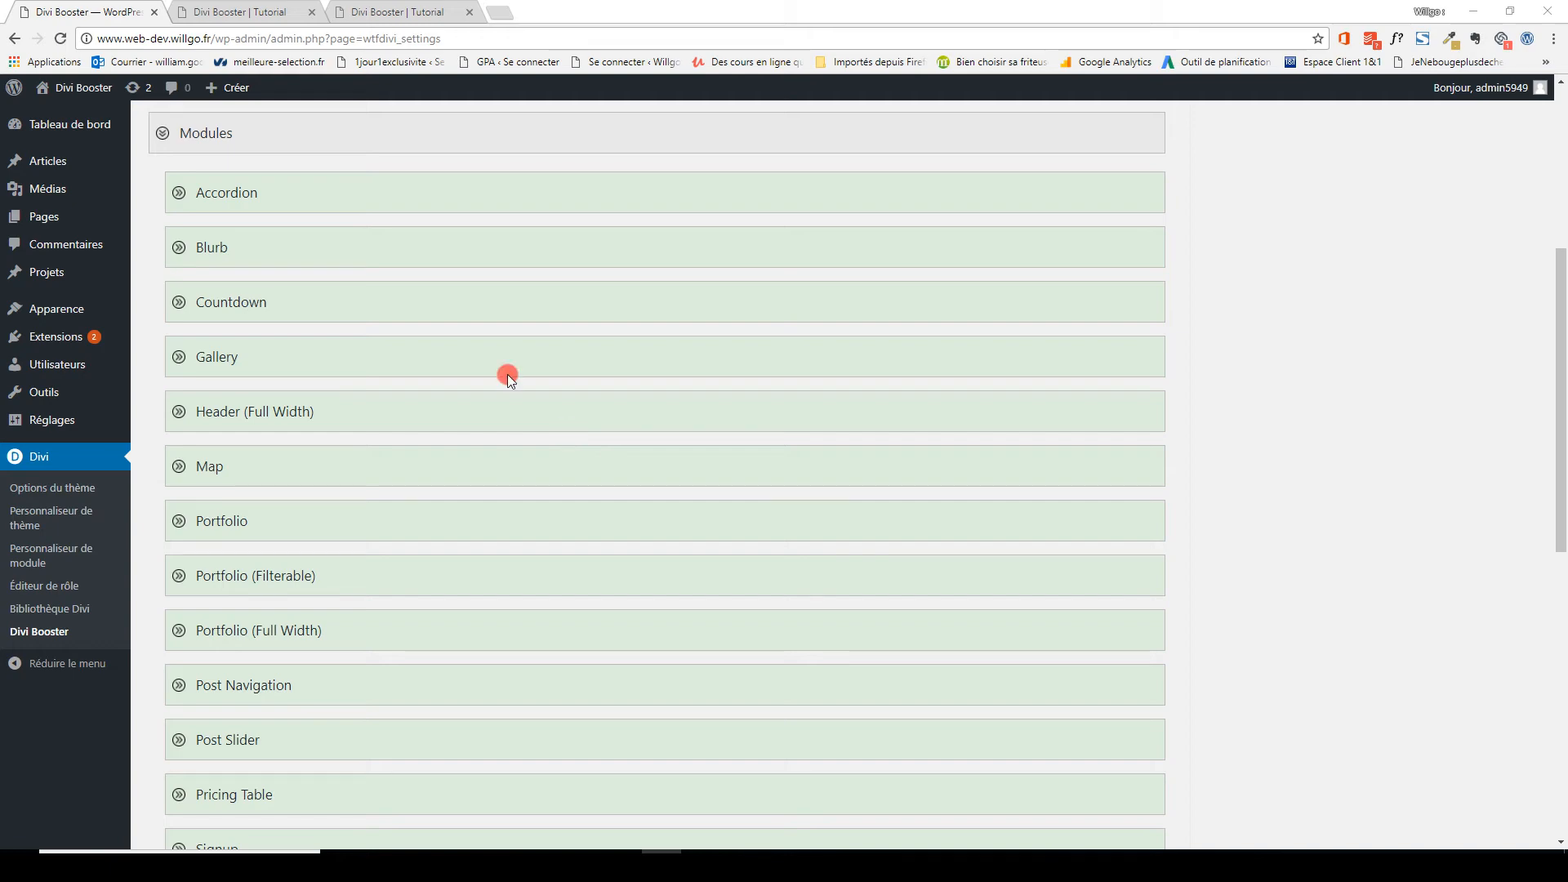
click(178, 194)
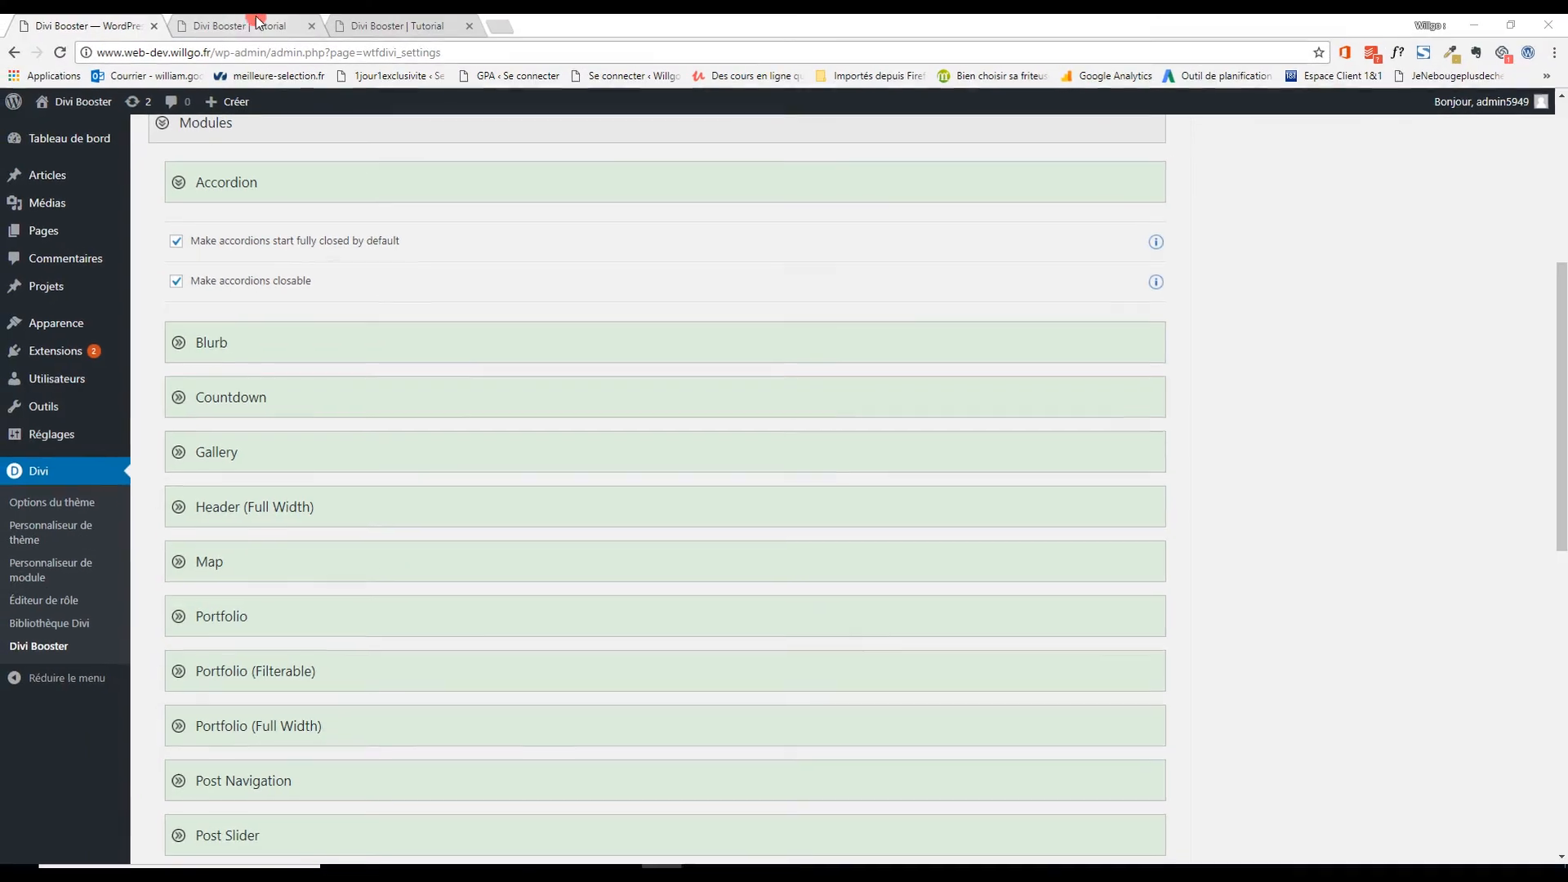
Examine the default accordion in the first open copy of the Tutorial home page.
click(237, 23)
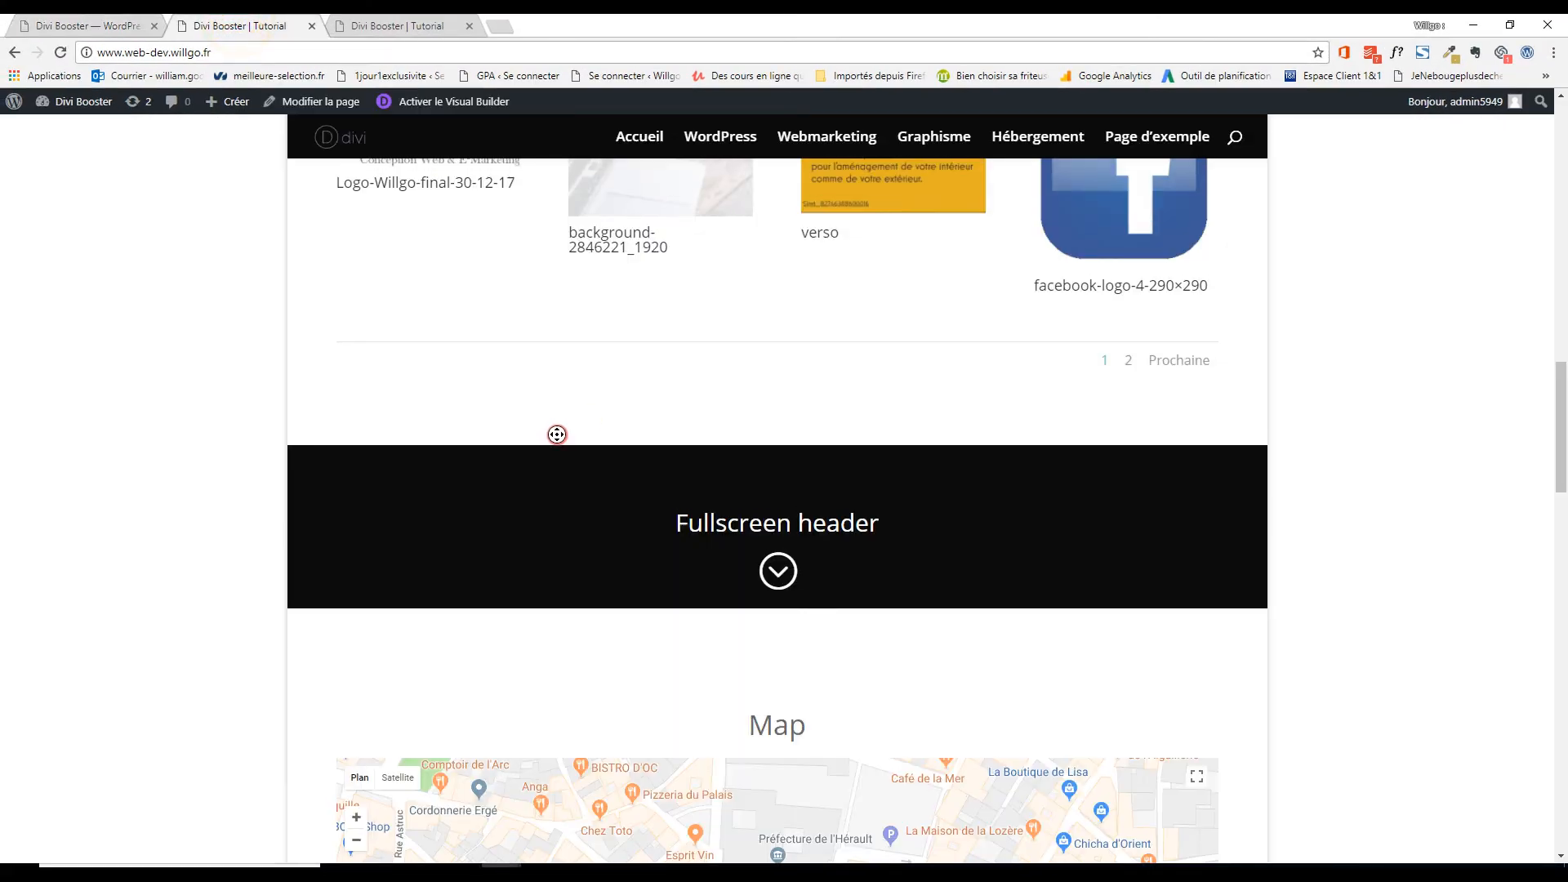
scroll(633, 493, down, 9)
scroll(330, 365, up, 15)
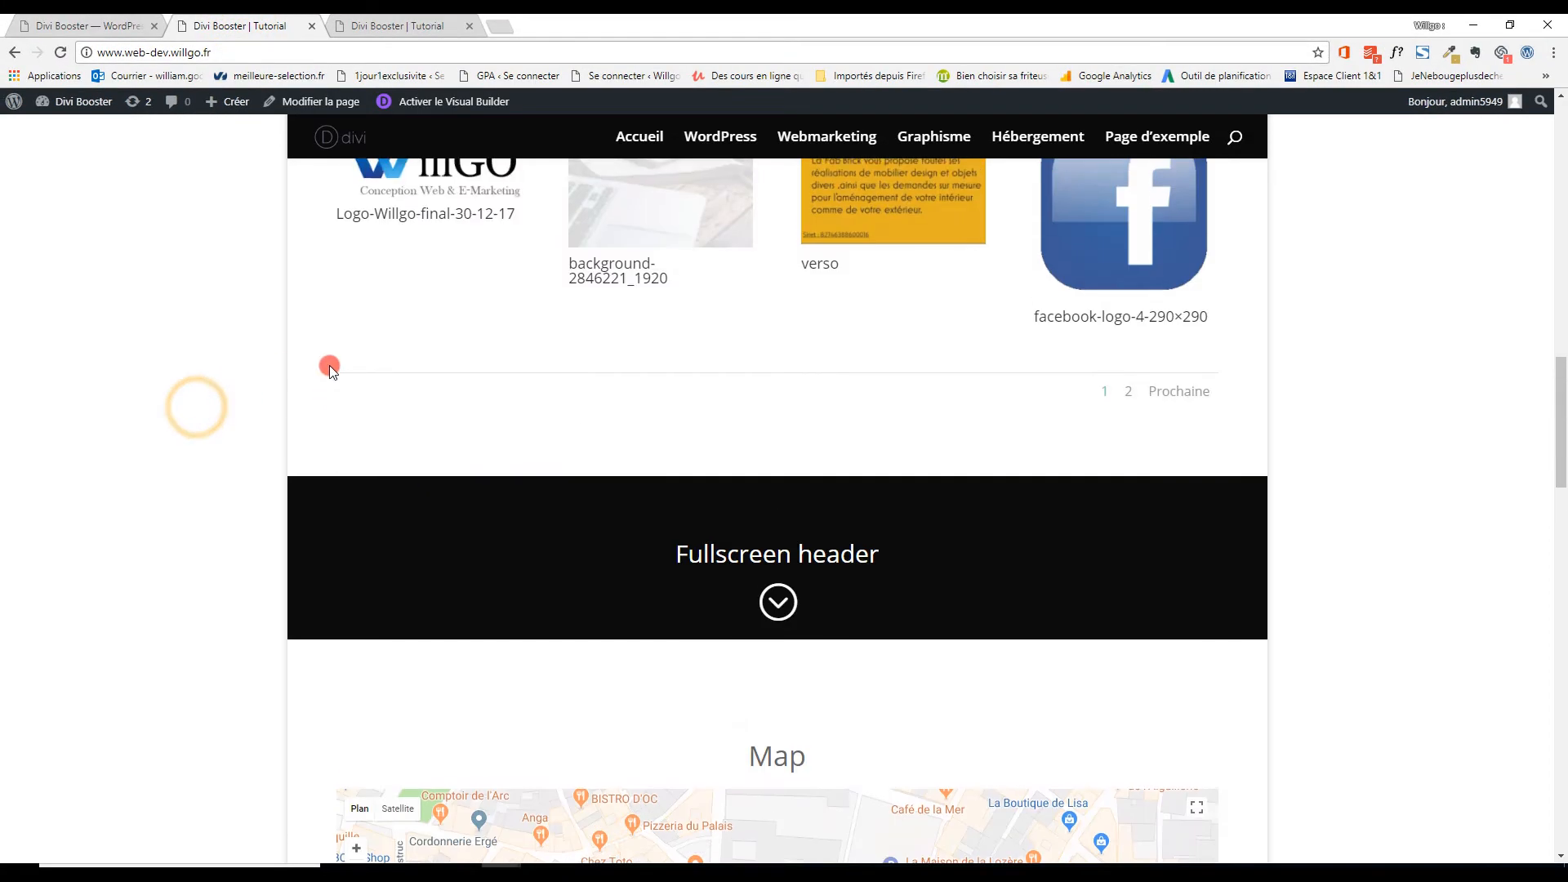
scroll(448, 462, down, 4)
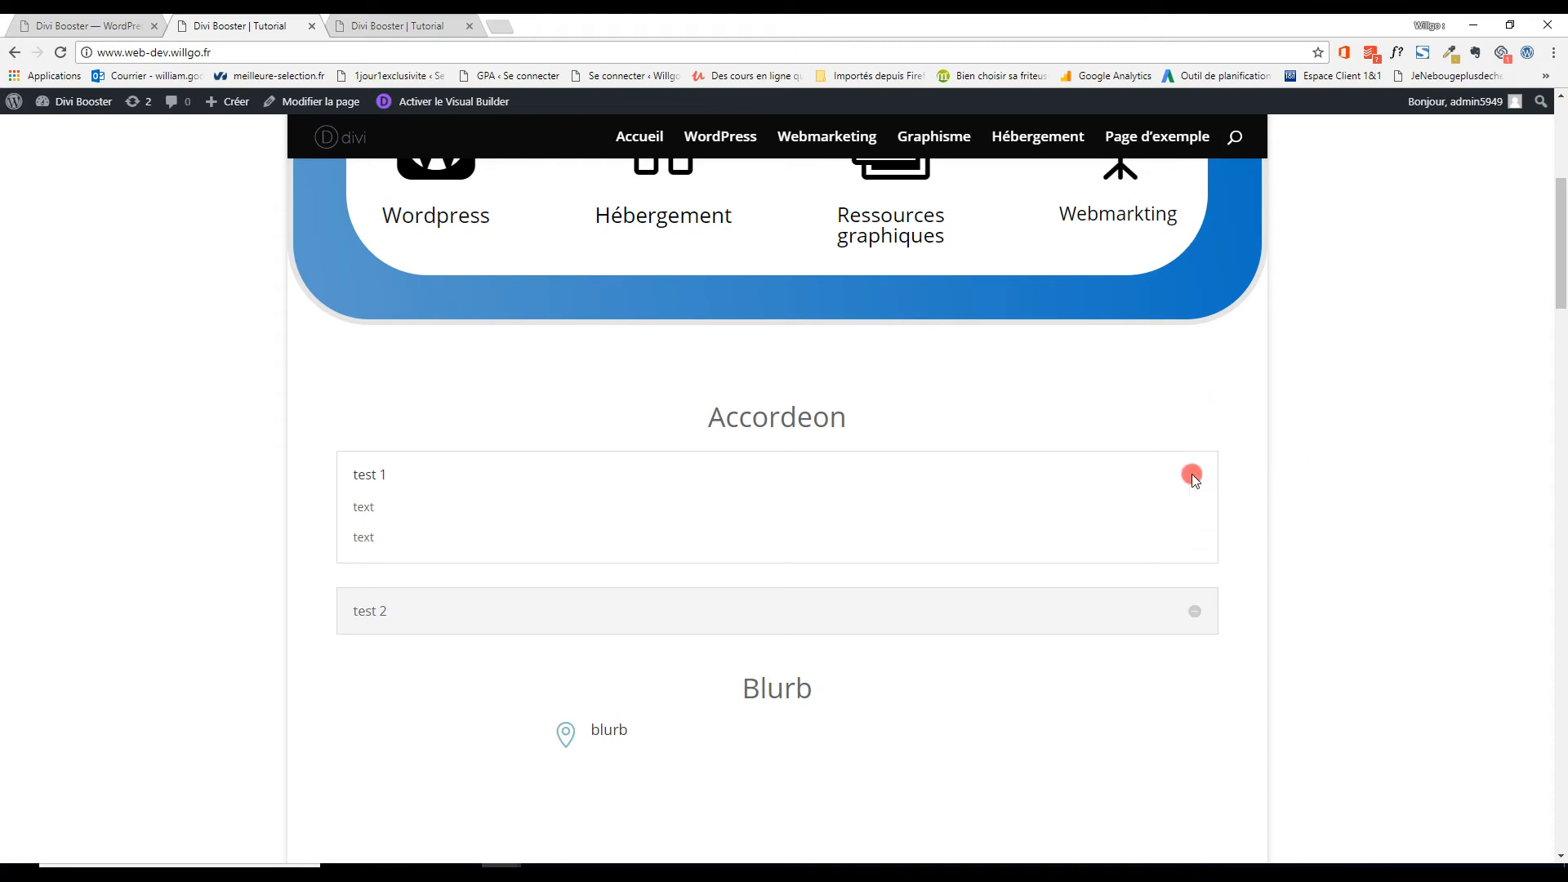
Find the accordion in the second copy of the Tutorial page and test expanding and collapsing its "test 1" item.
click(396, 26)
scroll(928, 385, up, 8)
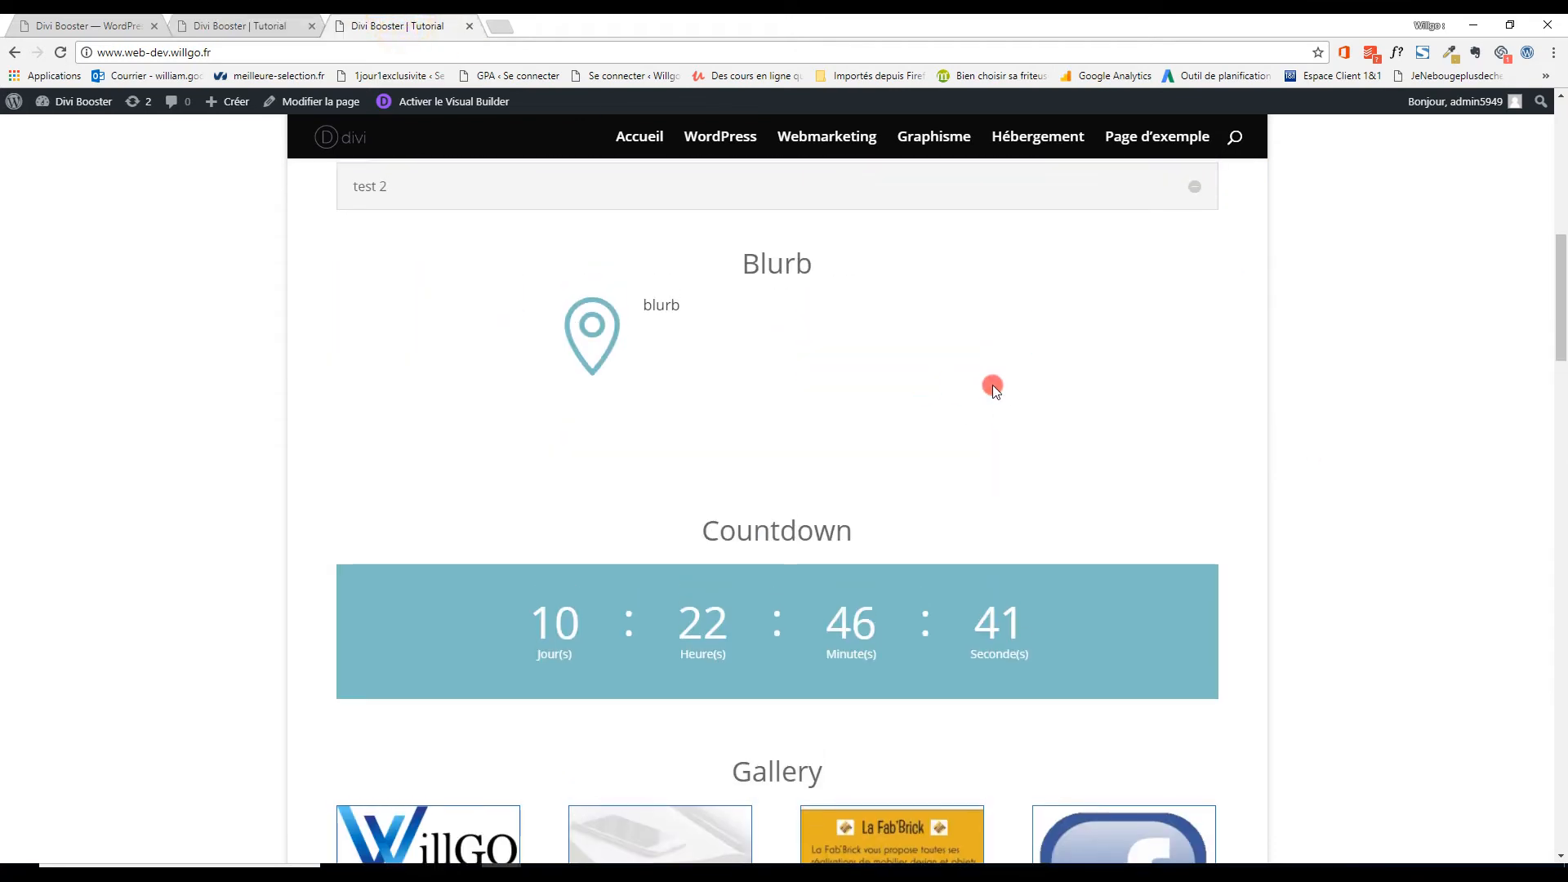
scroll(996, 400, up, 9)
scroll(1017, 445, down, 4)
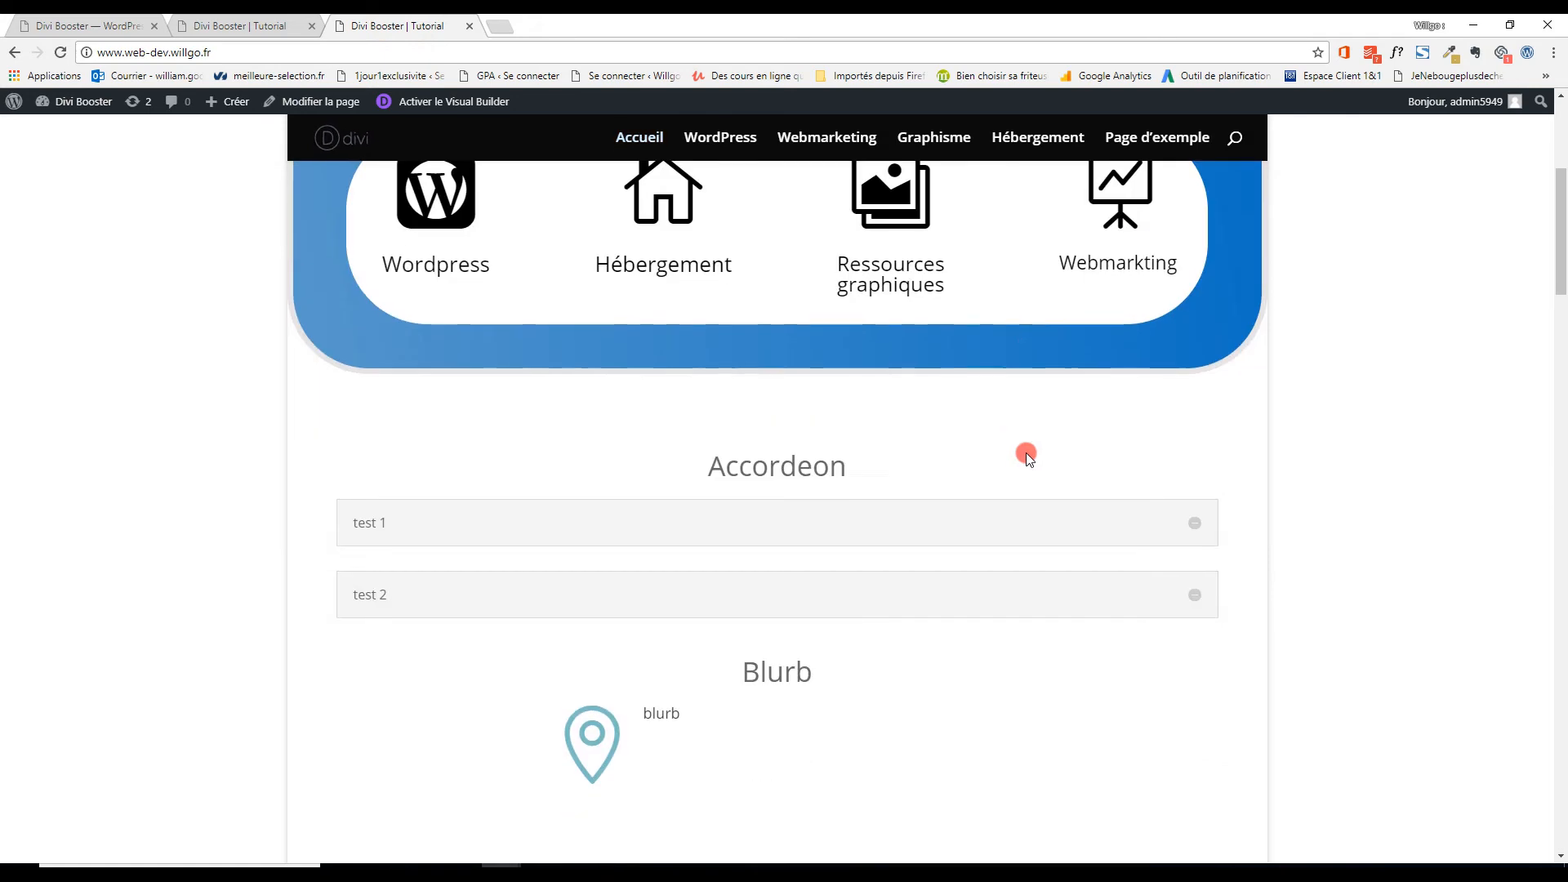
click(1196, 529)
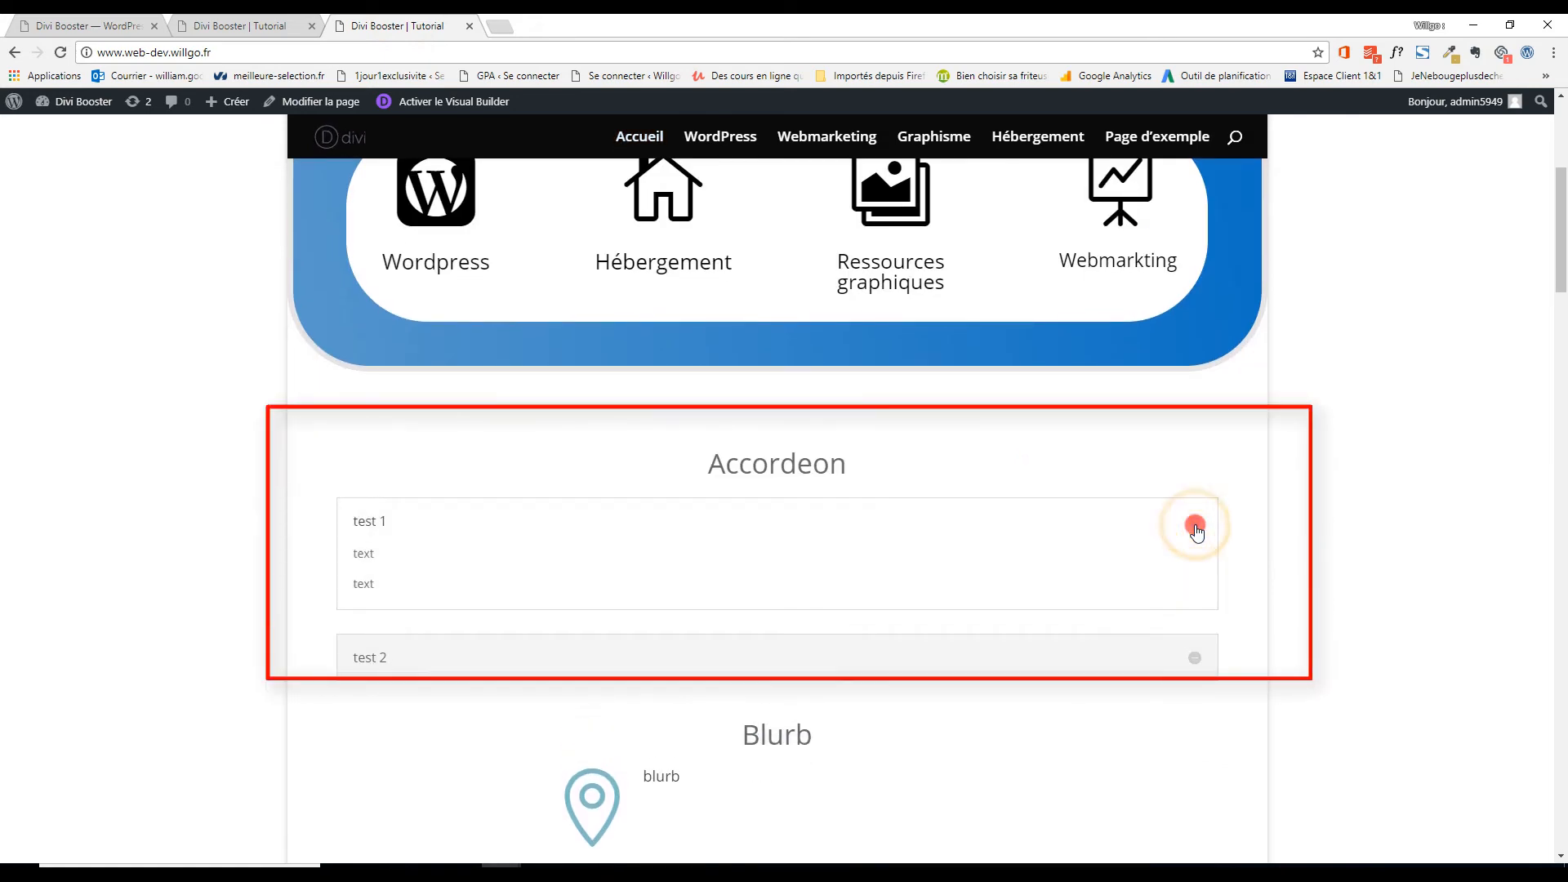
click(1196, 529)
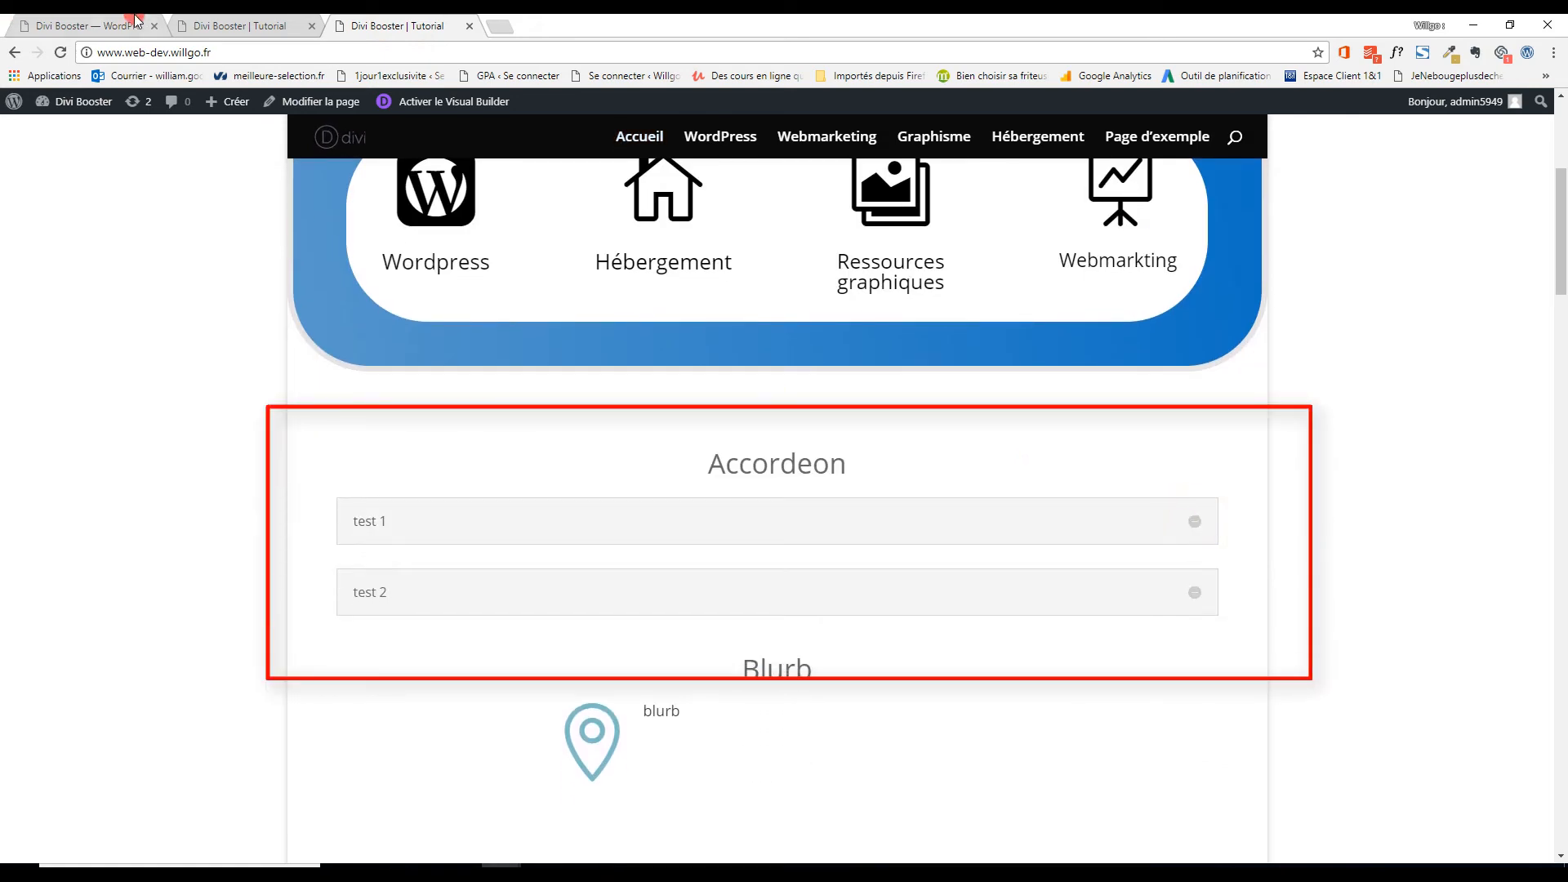
Return to the Divi Booster module settings, collapse Accordion and show the Blurb option for bigger left-placed icons.
click(135, 20)
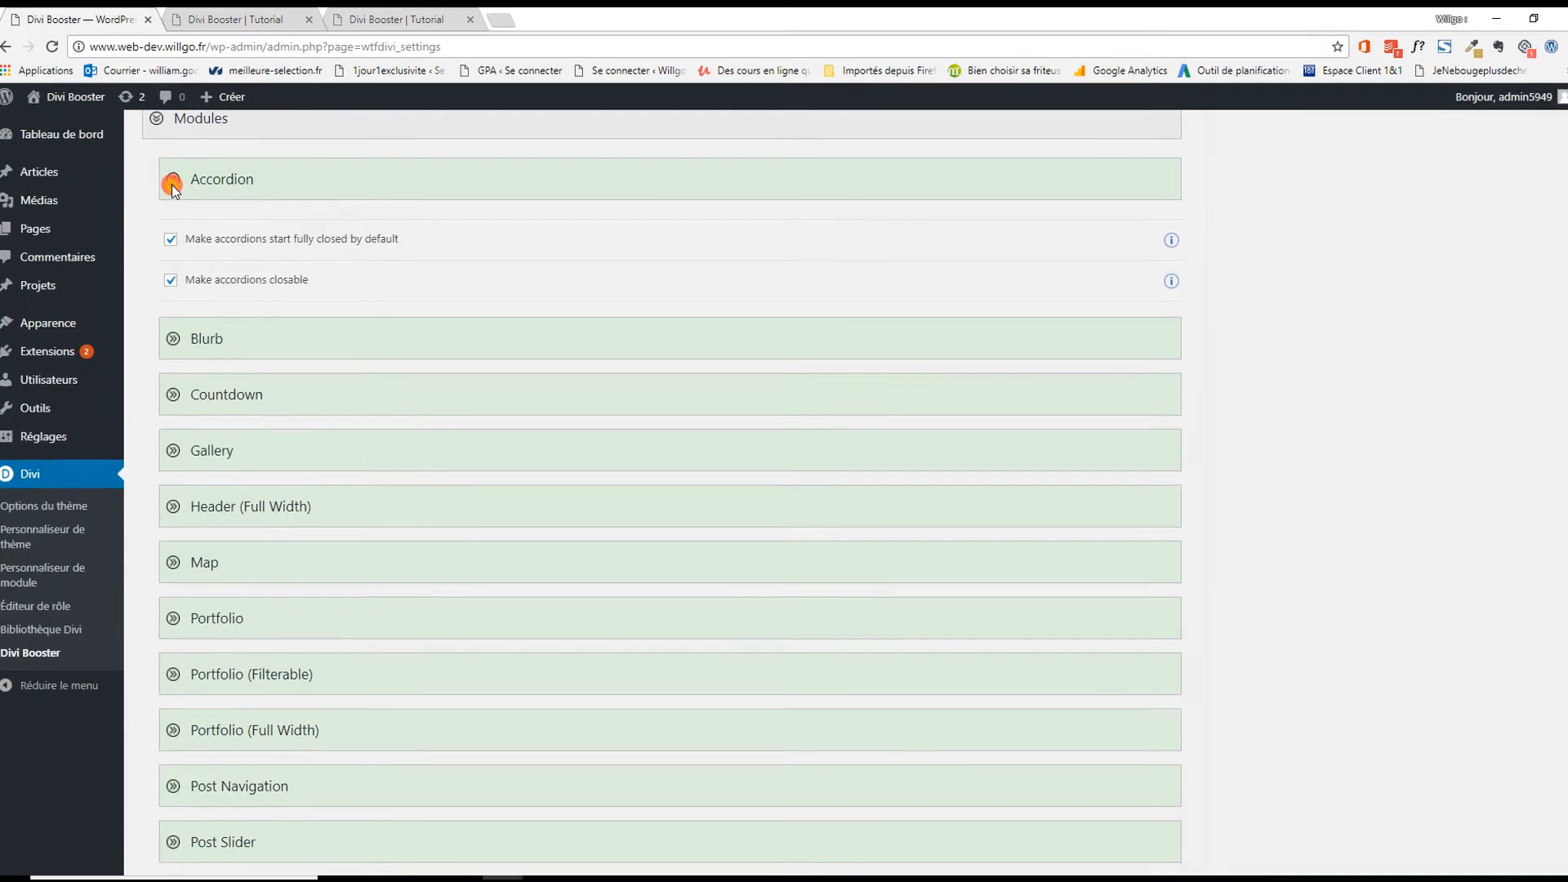
click(173, 185)
click(173, 232)
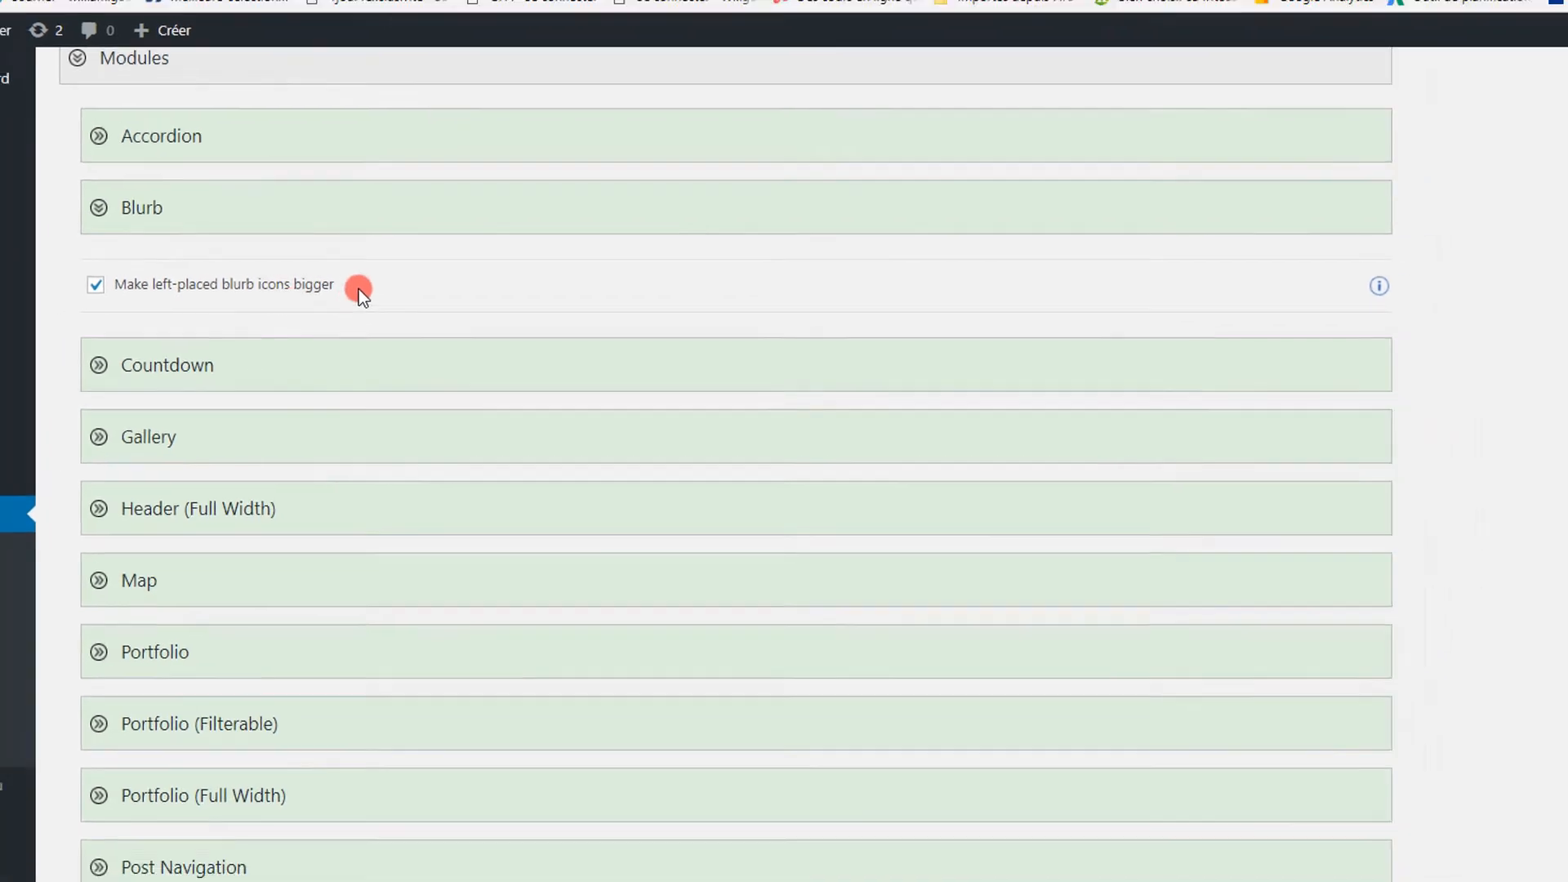
Compare the size of the blurb icon between the two open copies of the Tutorial page.
click(239, 25)
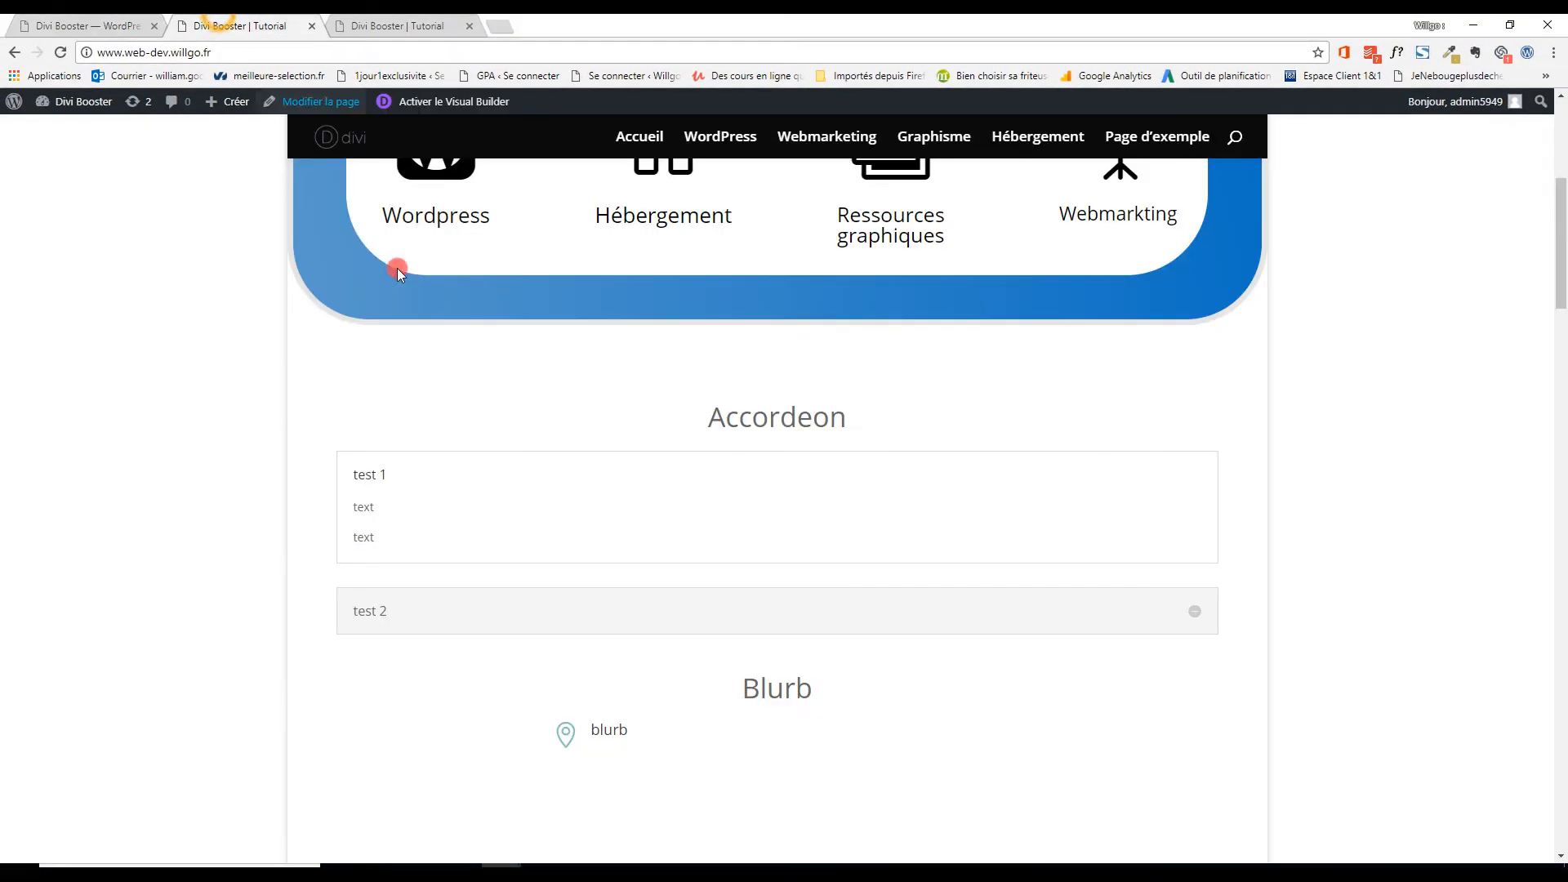
scroll(634, 691, down, 3)
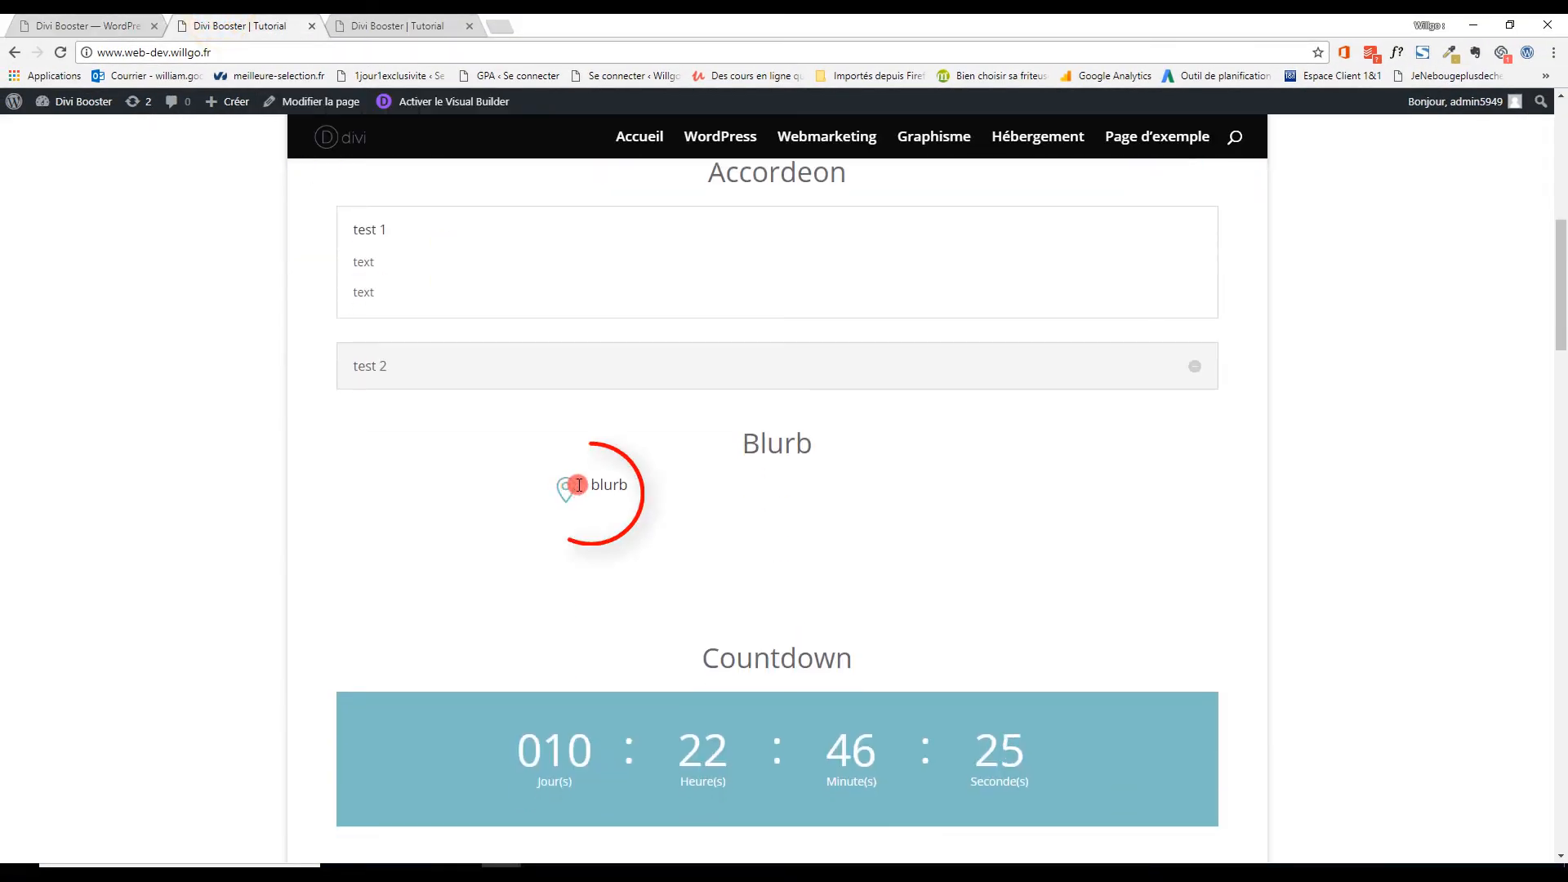
drag(581, 485, 551, 490)
click(552, 516)
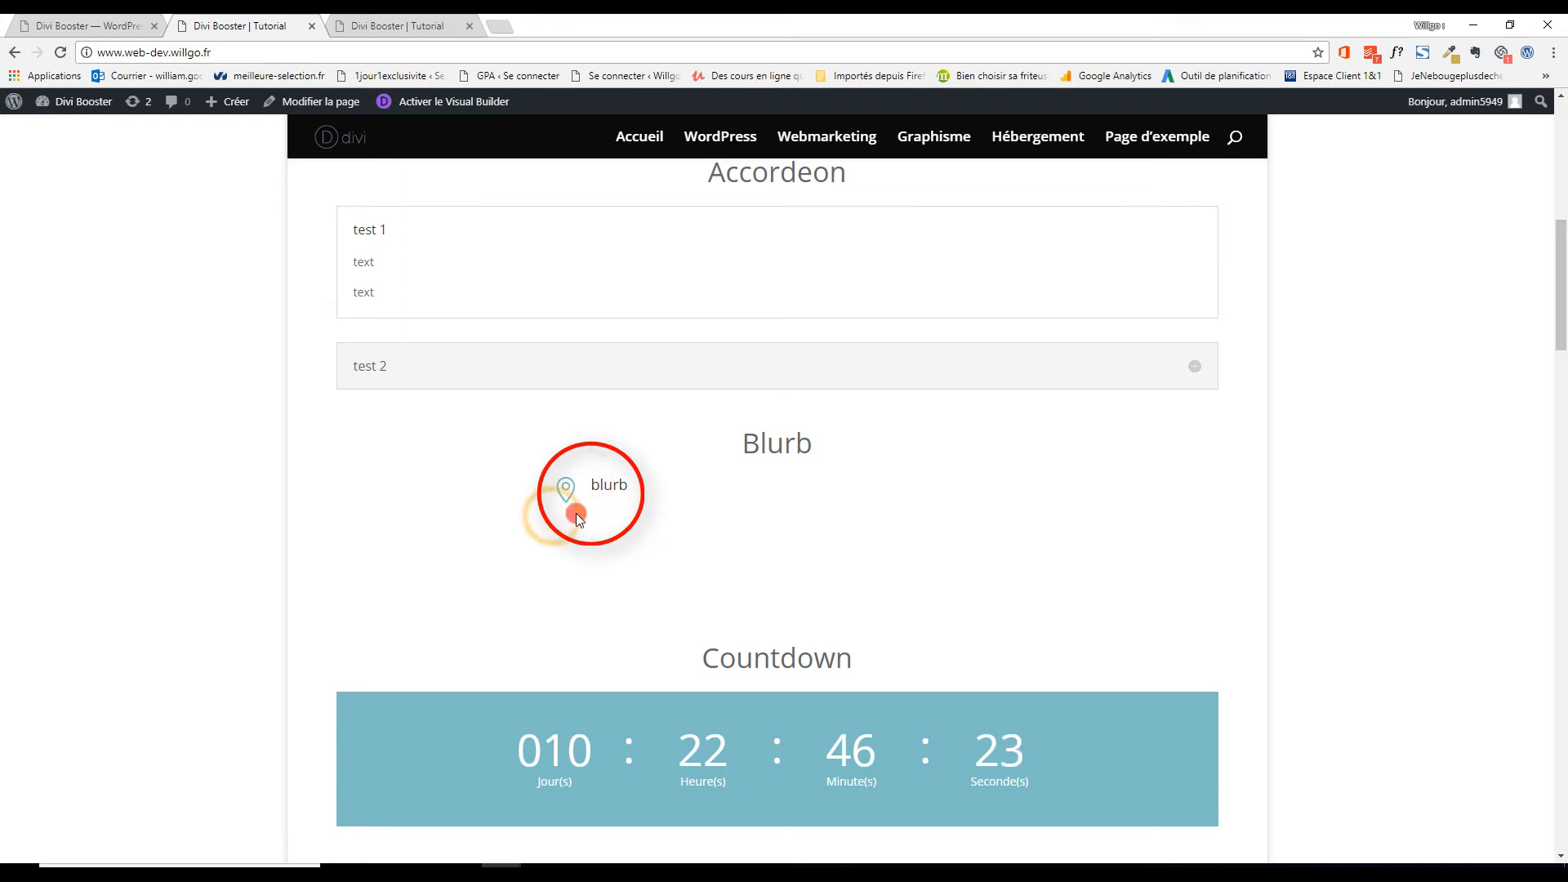
click(387, 25)
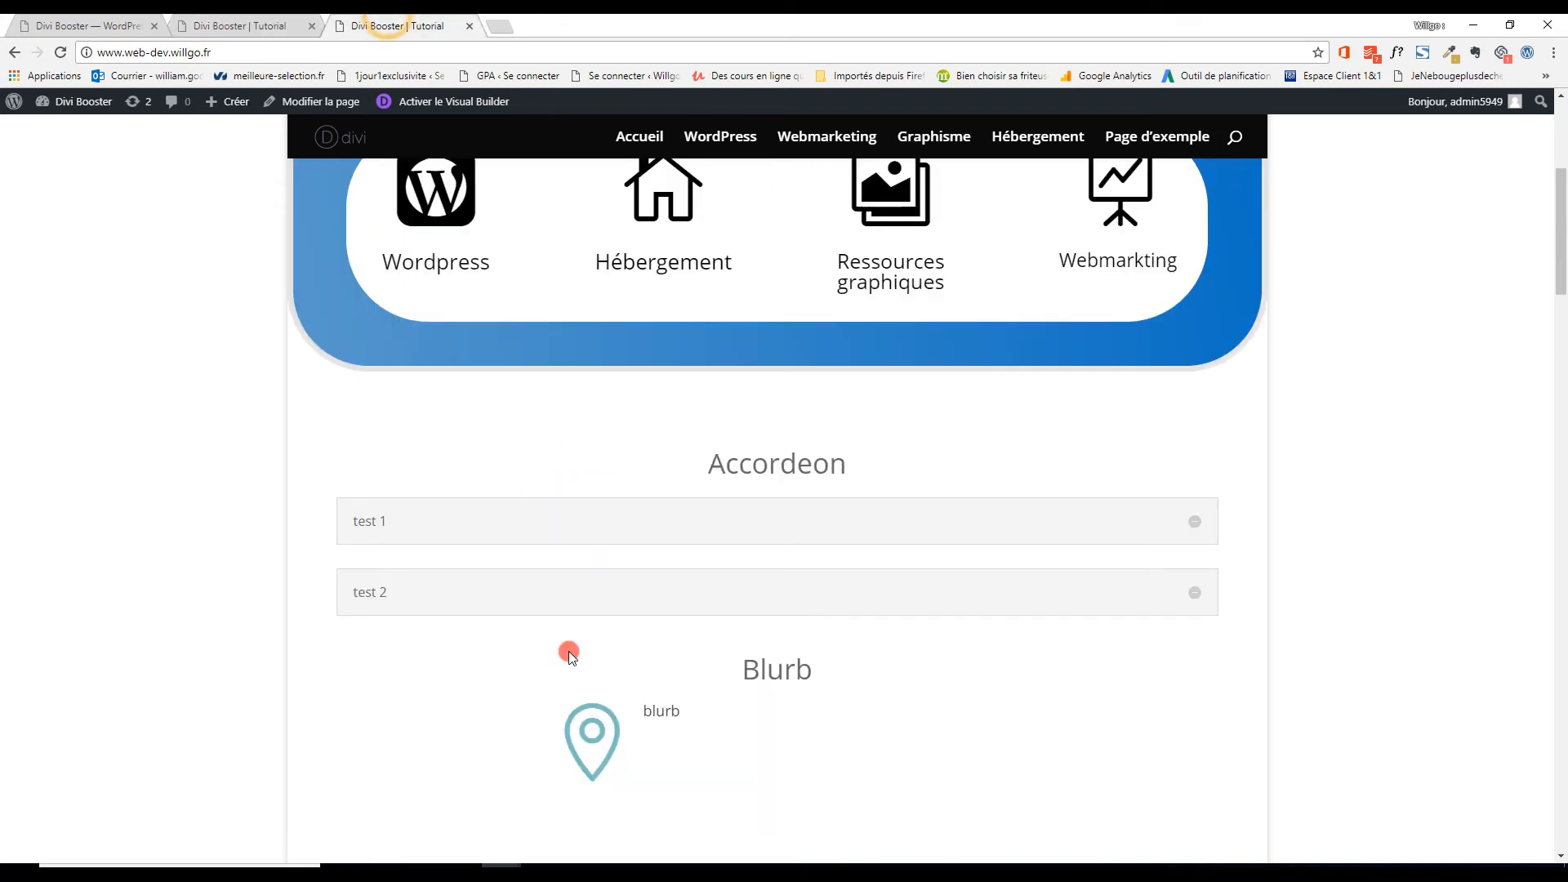
scroll(568, 650, down, 2)
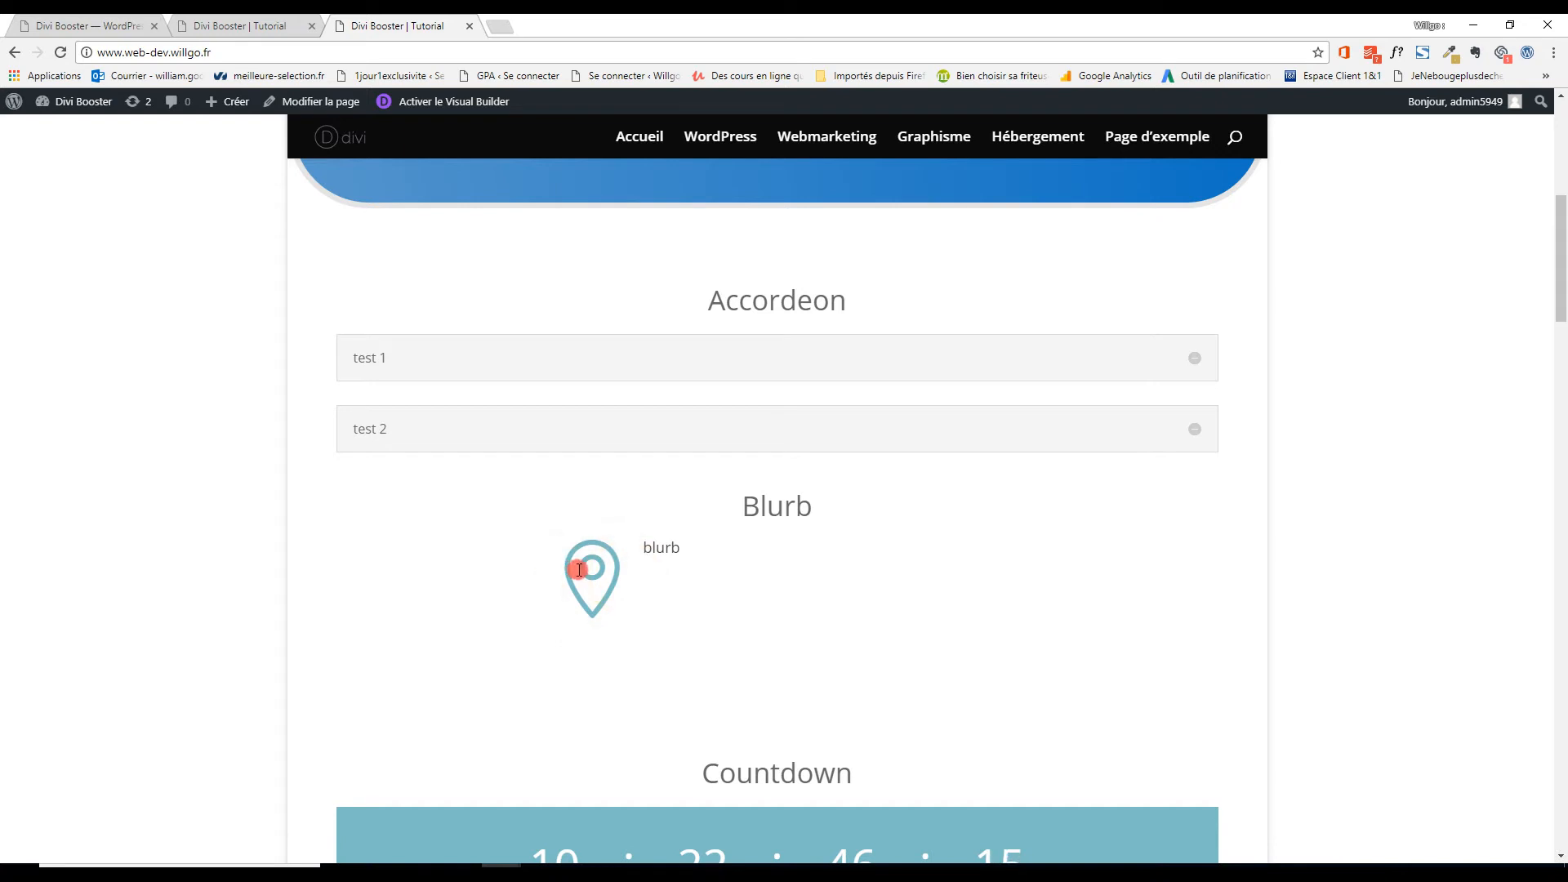
Return to the Divi Booster module settings, collapse Blurb and show the Countdown option for hiding the leading zero on days.
click(106, 16)
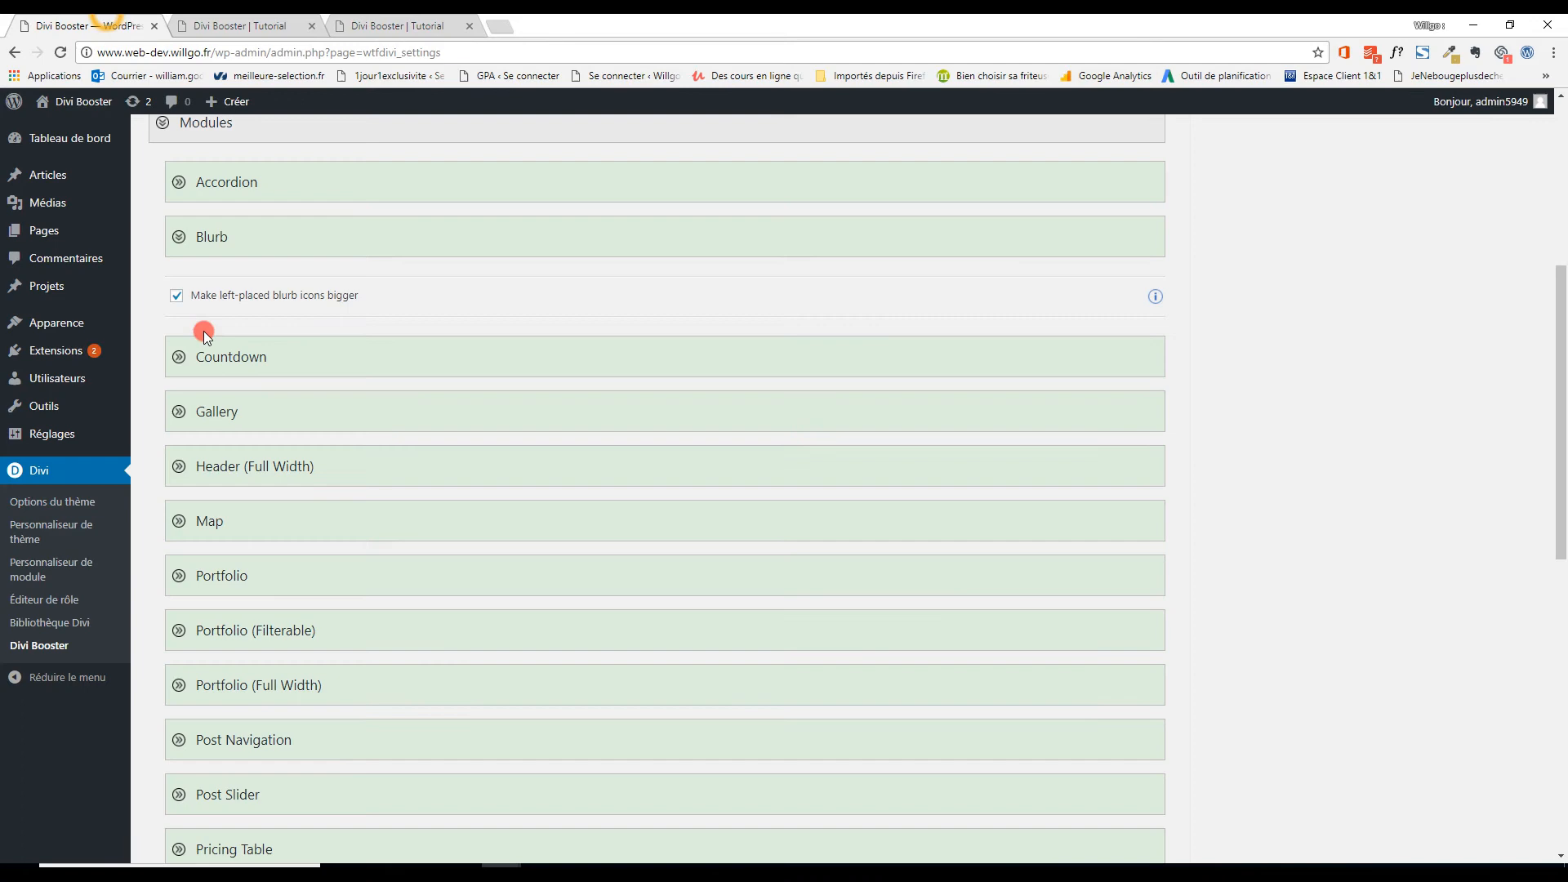
click(183, 236)
click(179, 291)
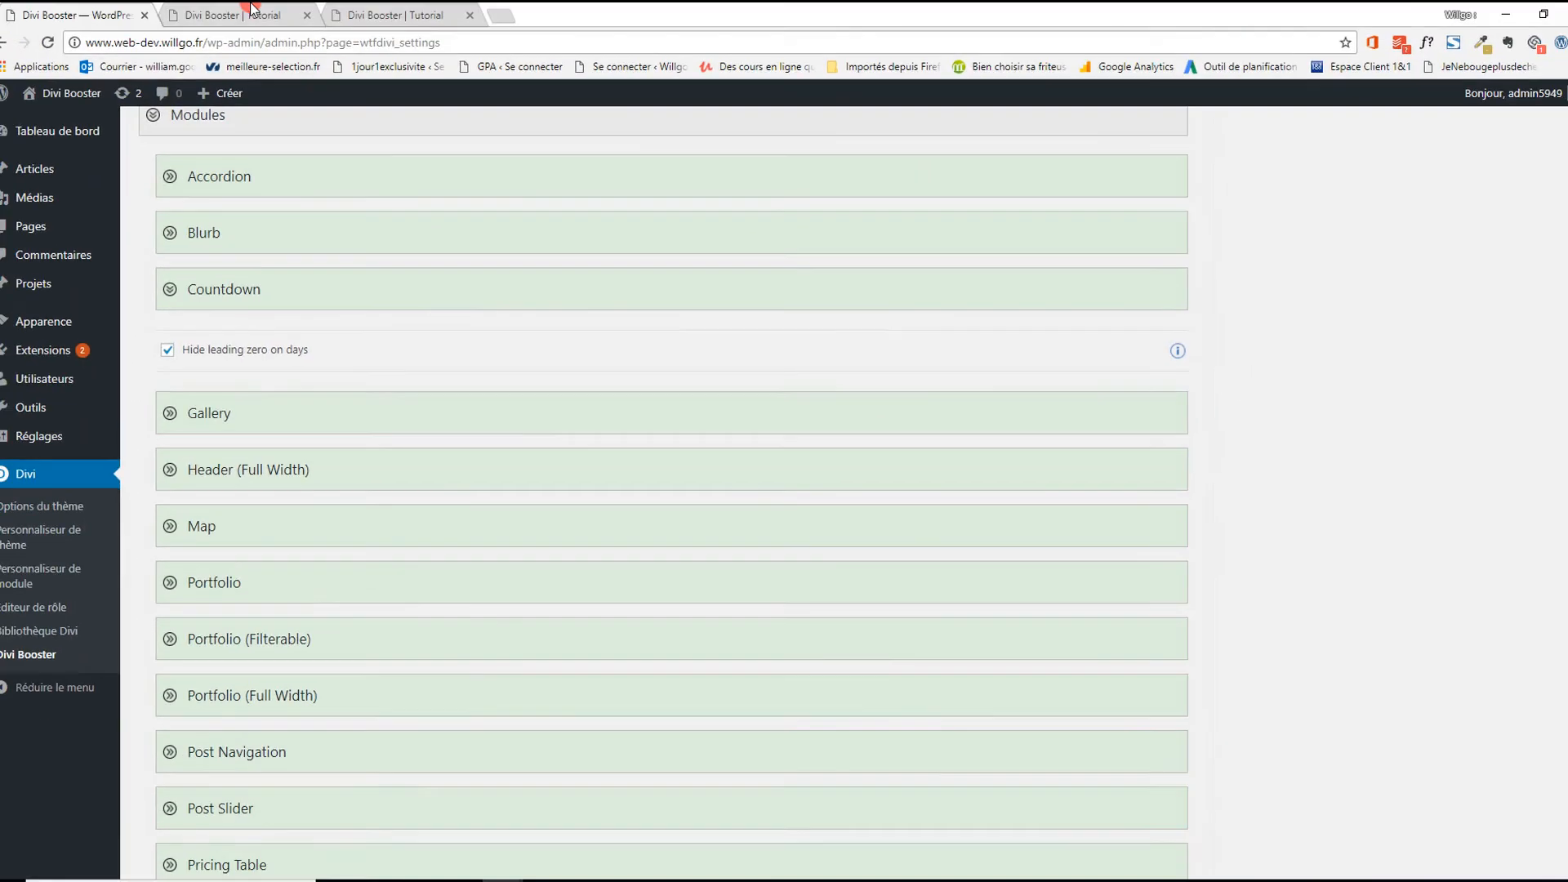
Compare the countdown's day display between the two open copies of the Tutorial page.
click(241, 25)
scroll(625, 586, down, 3)
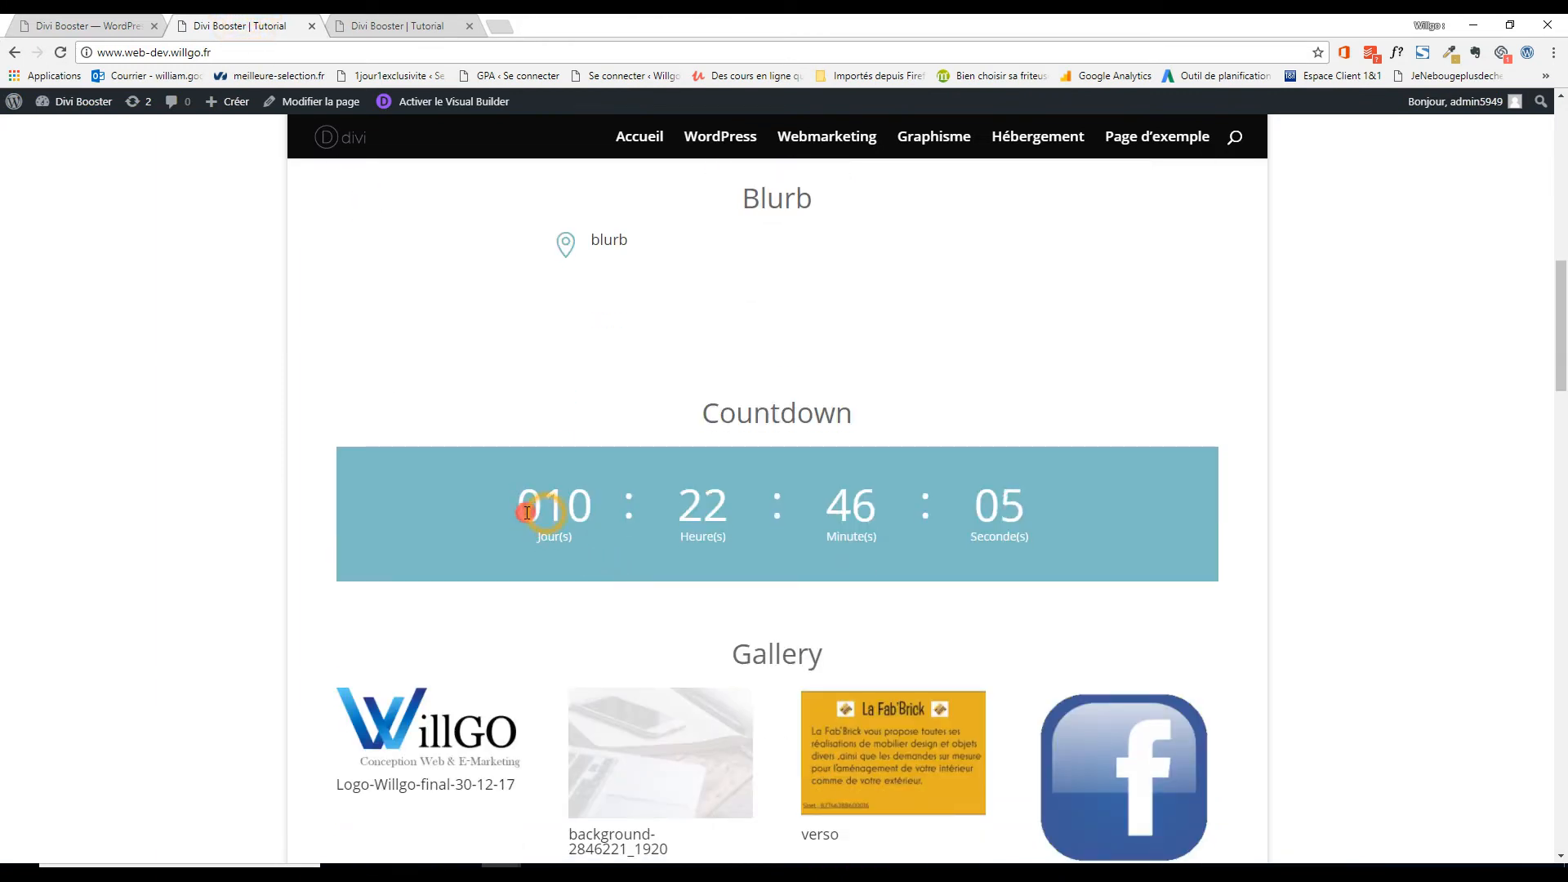
click(388, 18)
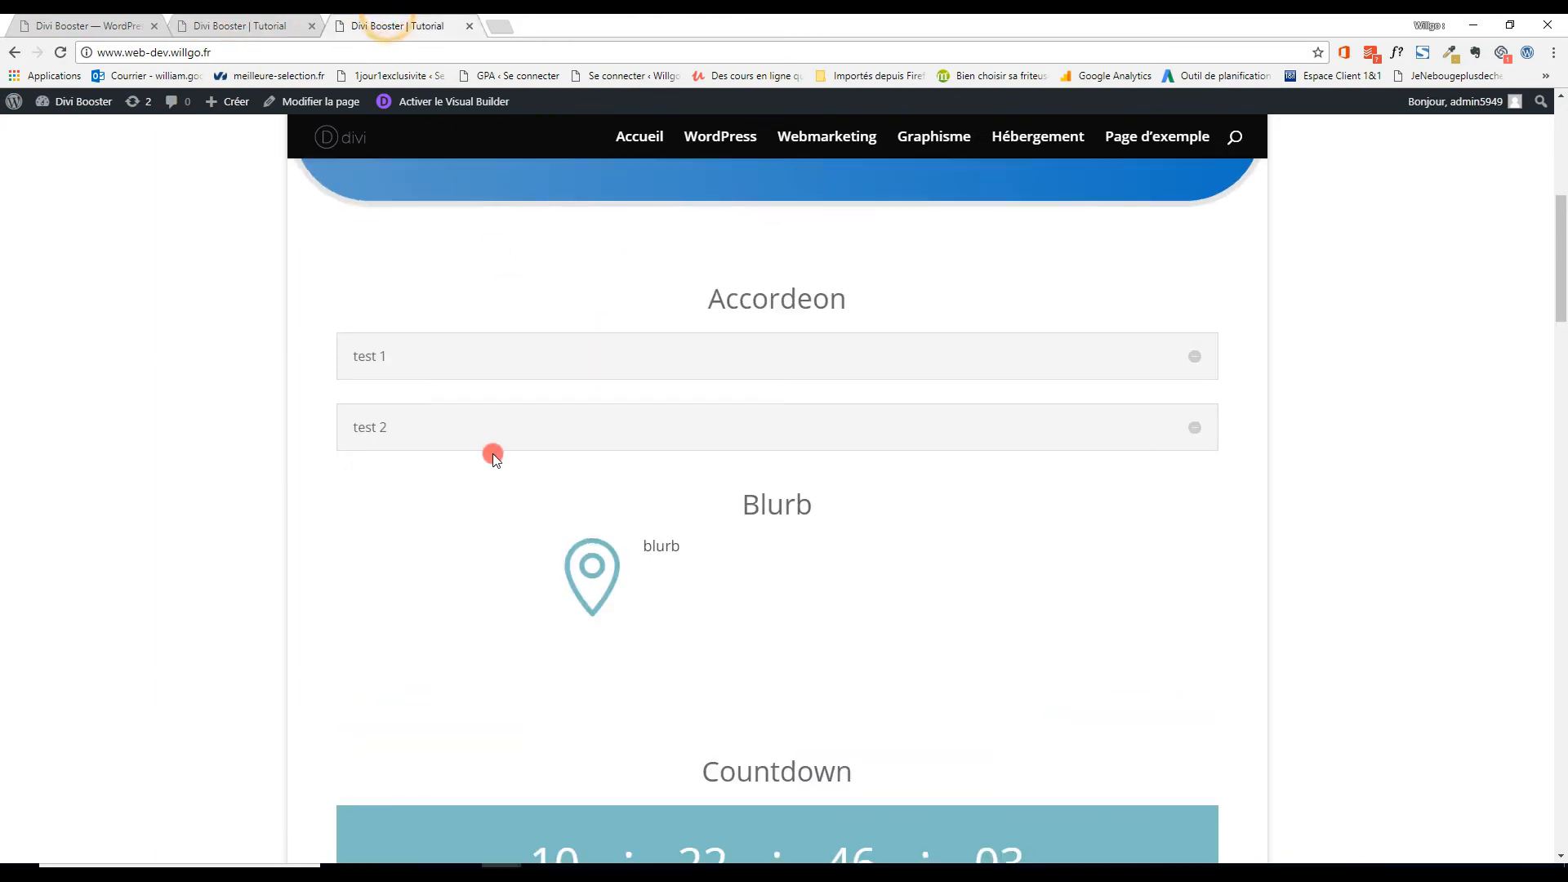
scroll(492, 454, down, 3)
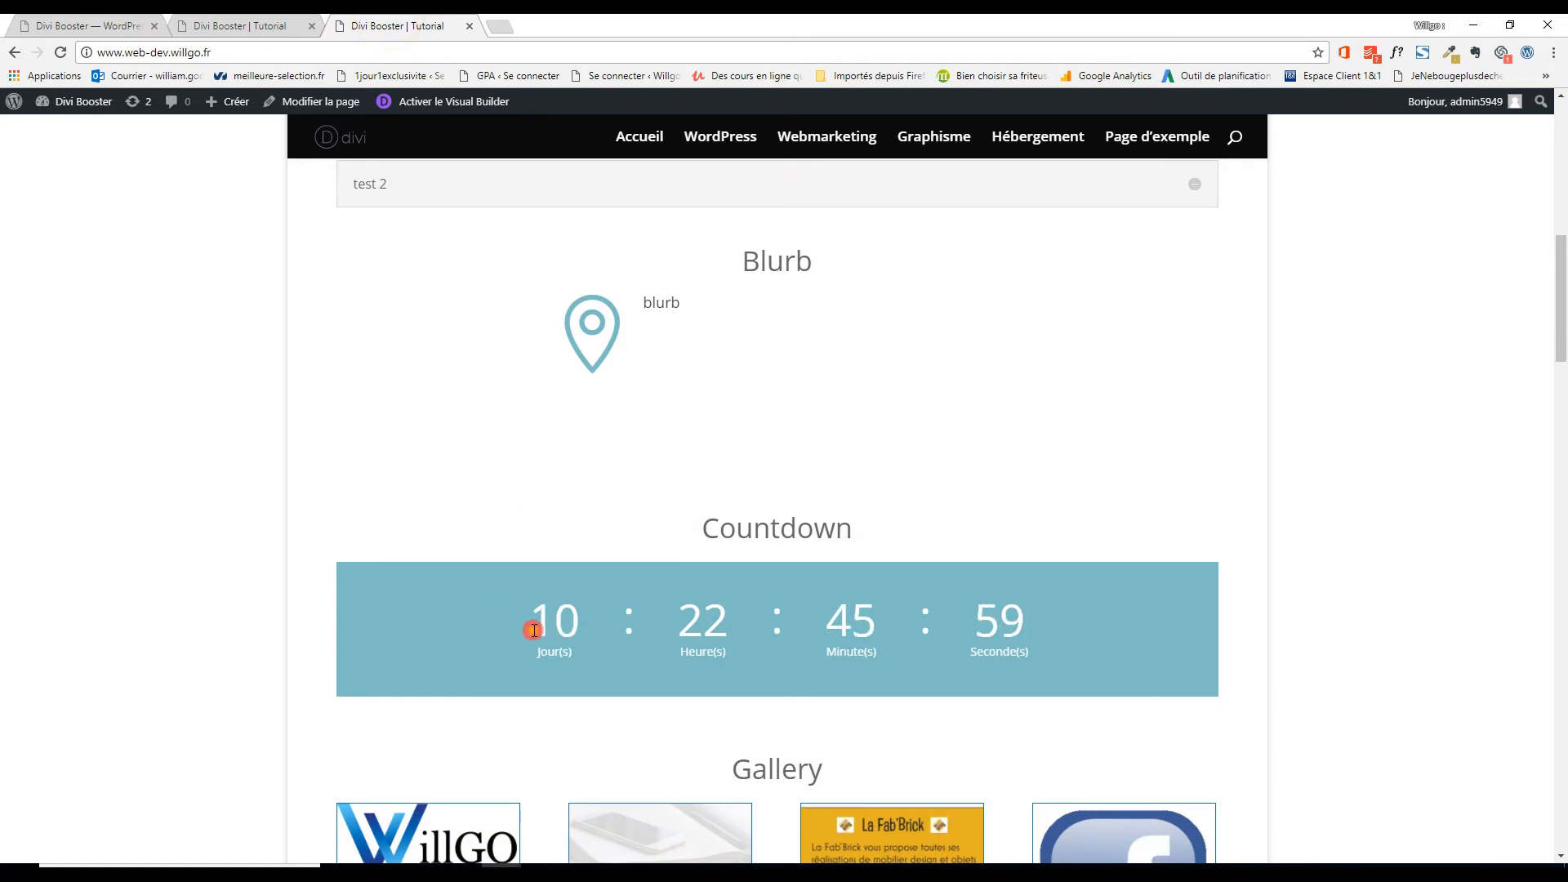
Return to the Divi Booster module settings, collapse Countdown and show the Gallery options.
double_click(551, 625)
click(106, 20)
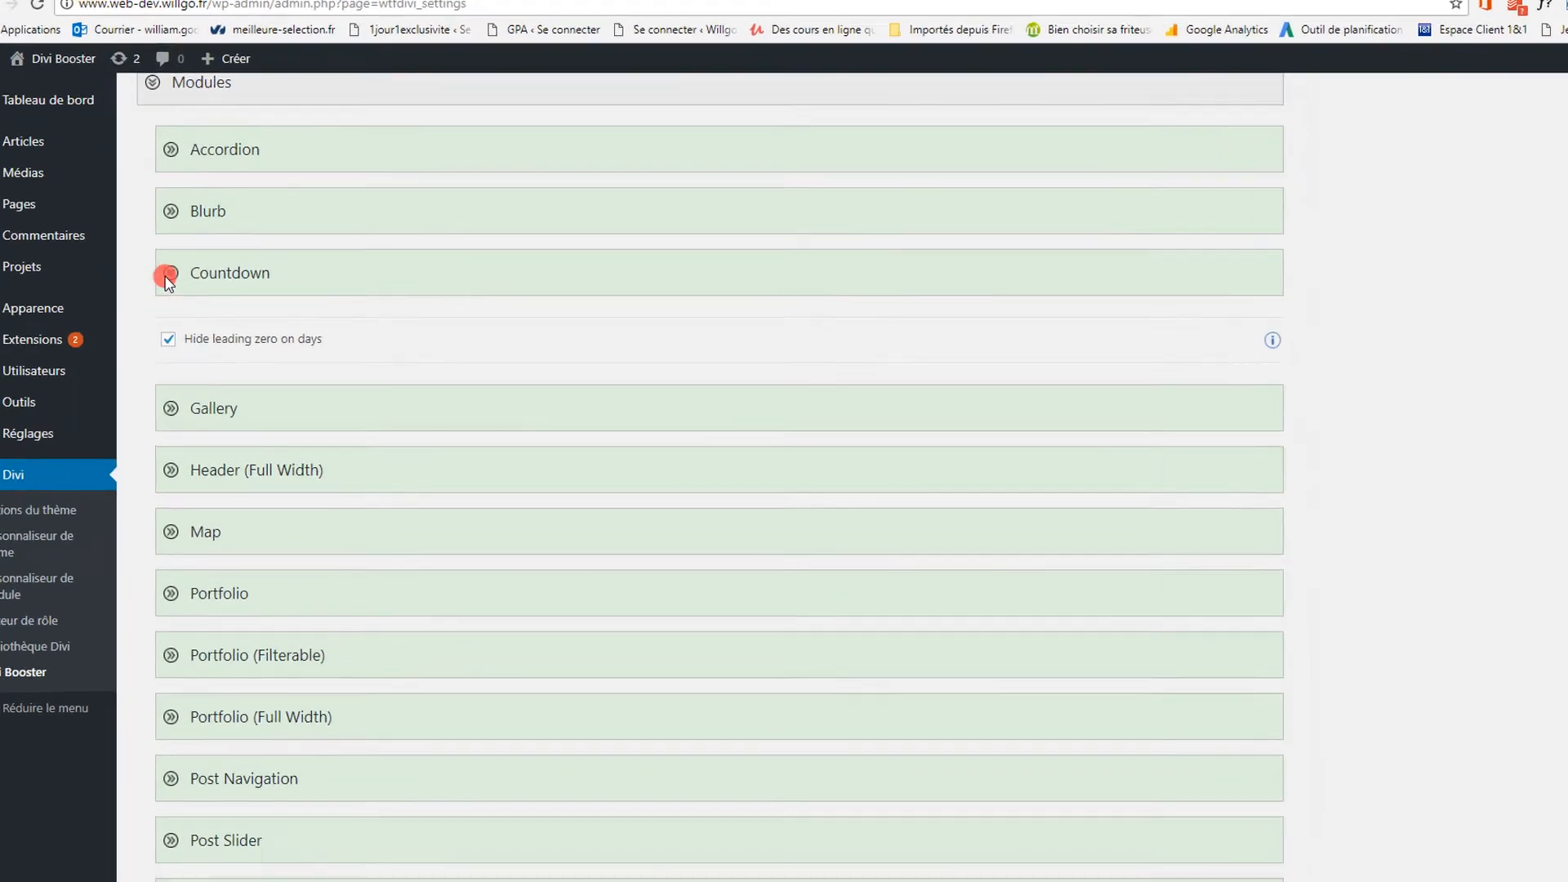
click(179, 292)
click(179, 410)
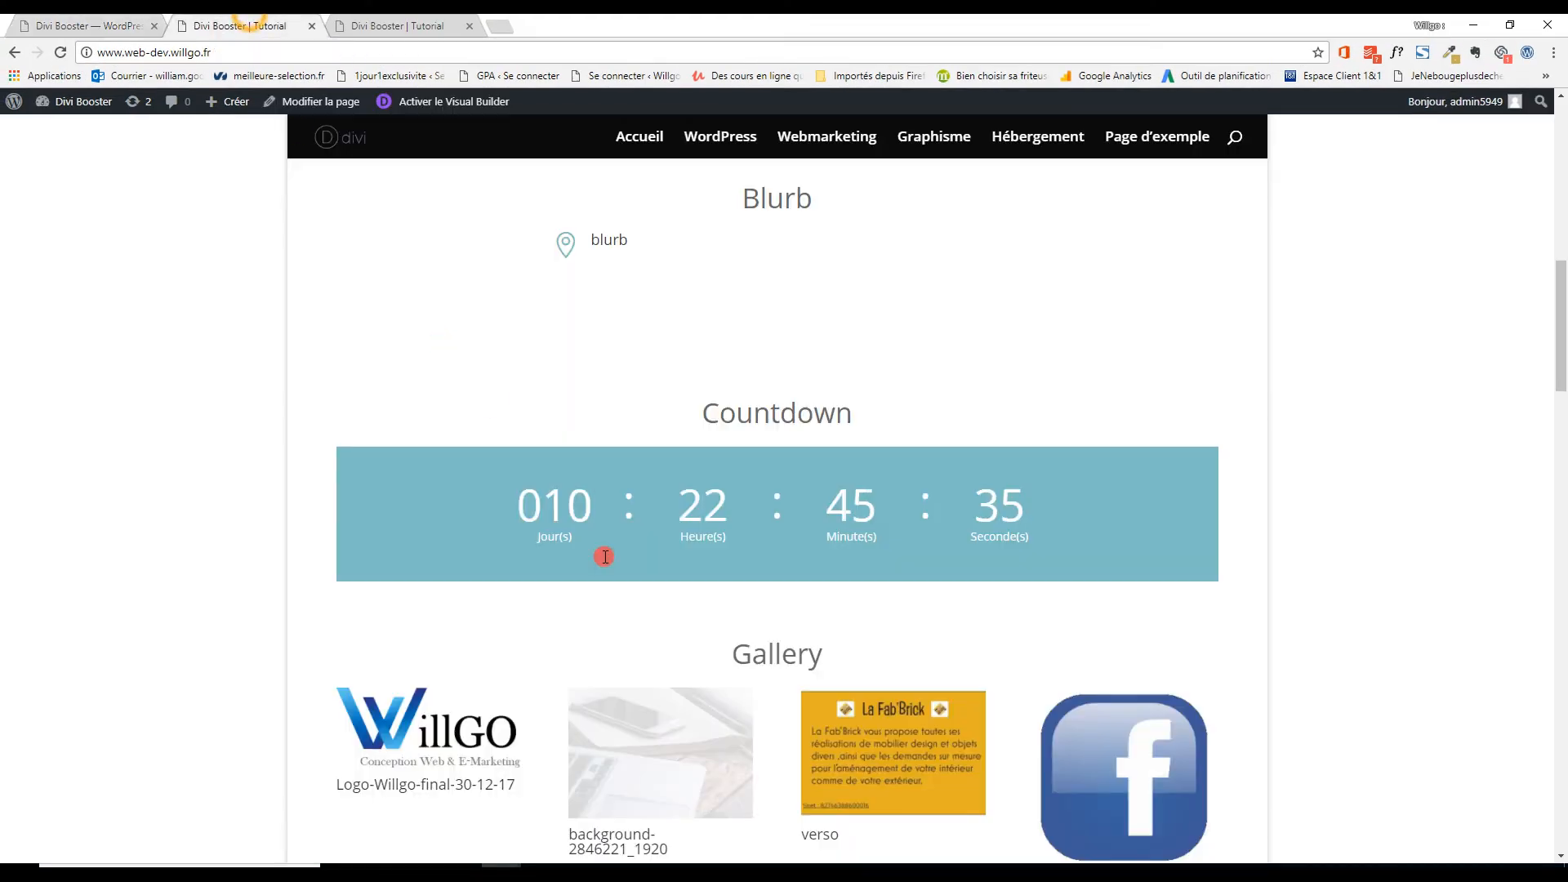
Compare the gallery's image borders and titles between the two open copies of the Tutorial page.
scroll(604, 557, down, 4)
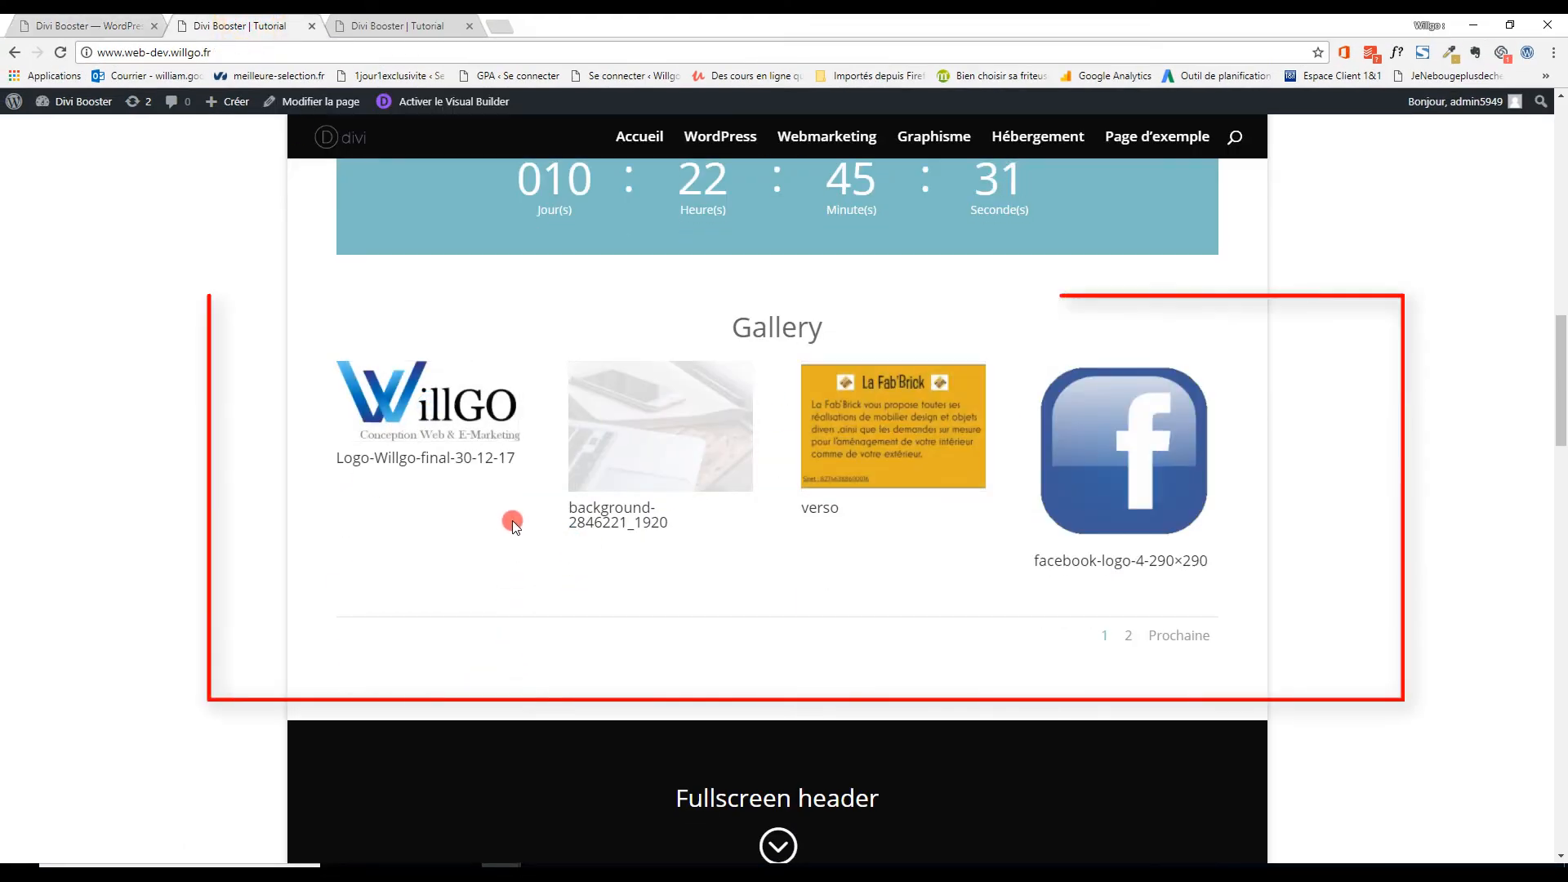
click(390, 18)
scroll(670, 588, down, 4)
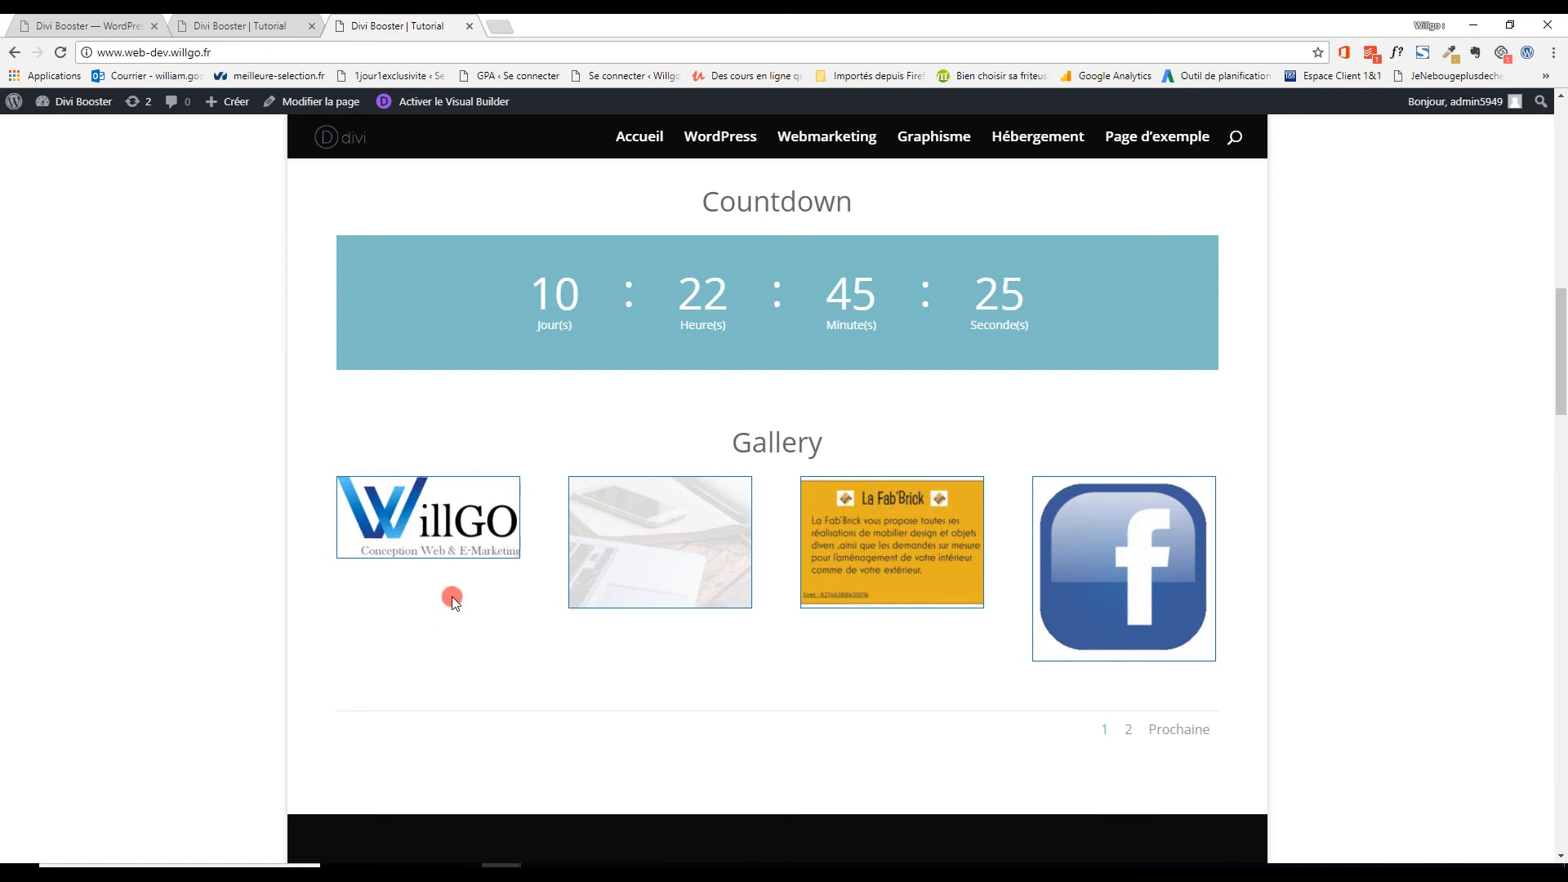
click(245, 24)
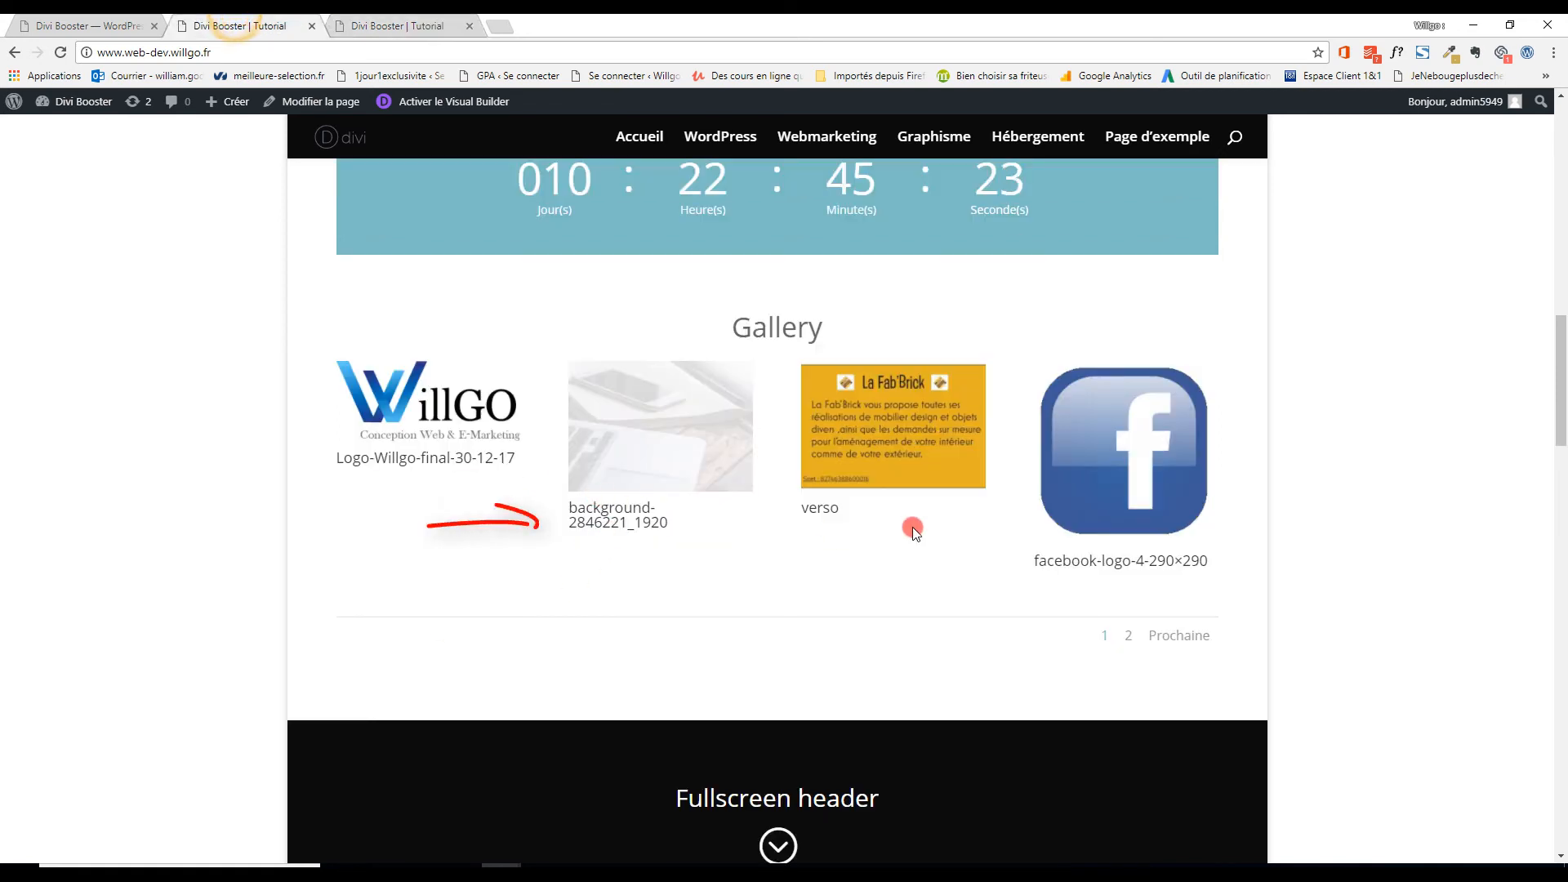
click(392, 25)
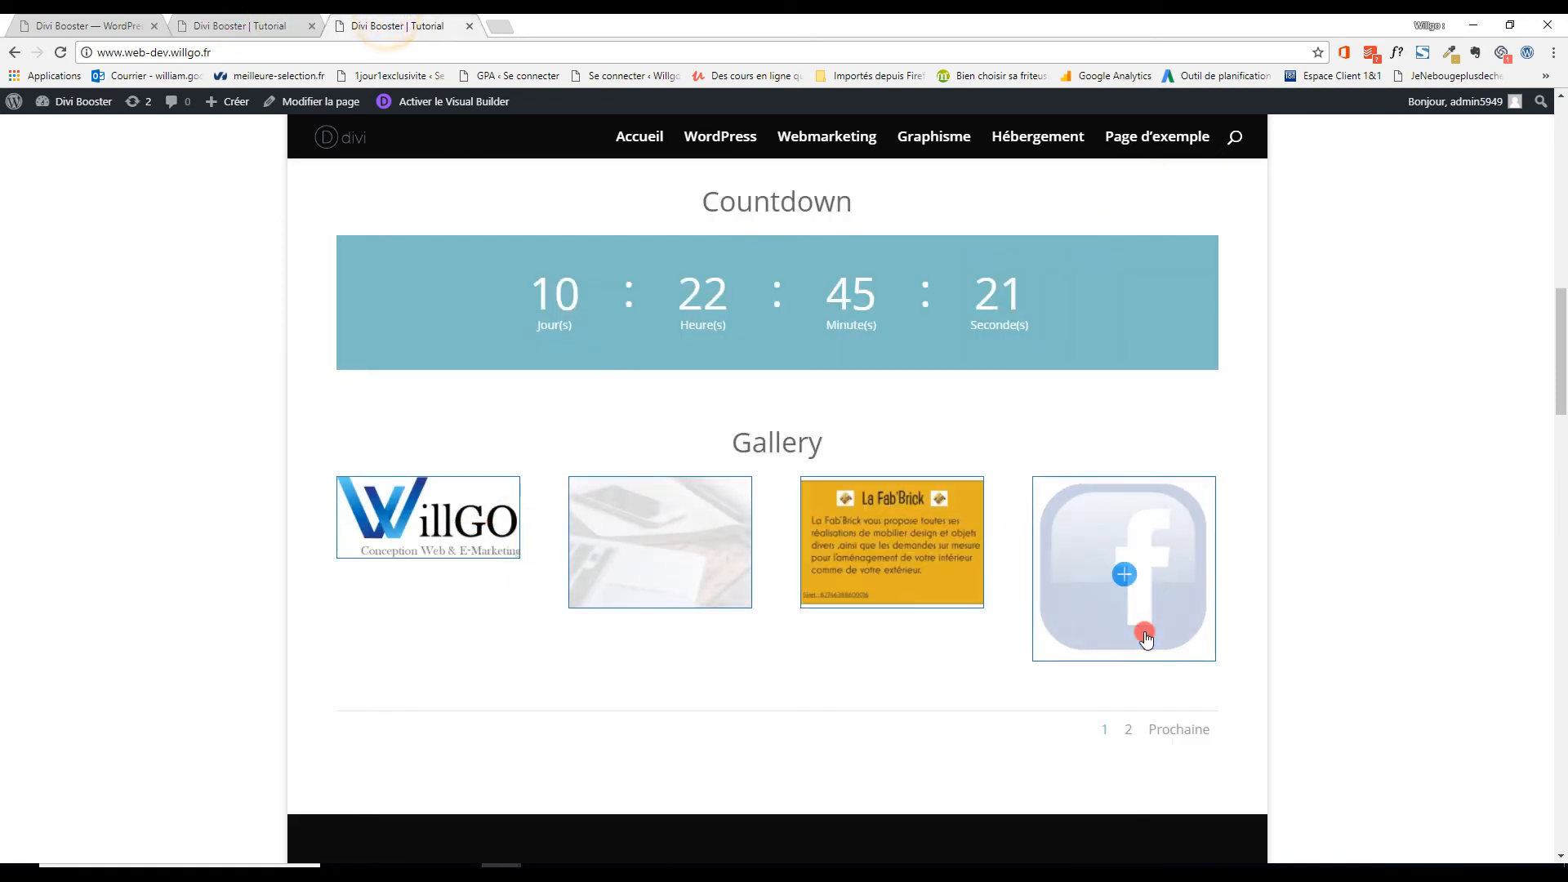
Return to the Divi Booster settings, review and collapse the Gallery options, and examine the Header (Full Width) options.
click(22, 23)
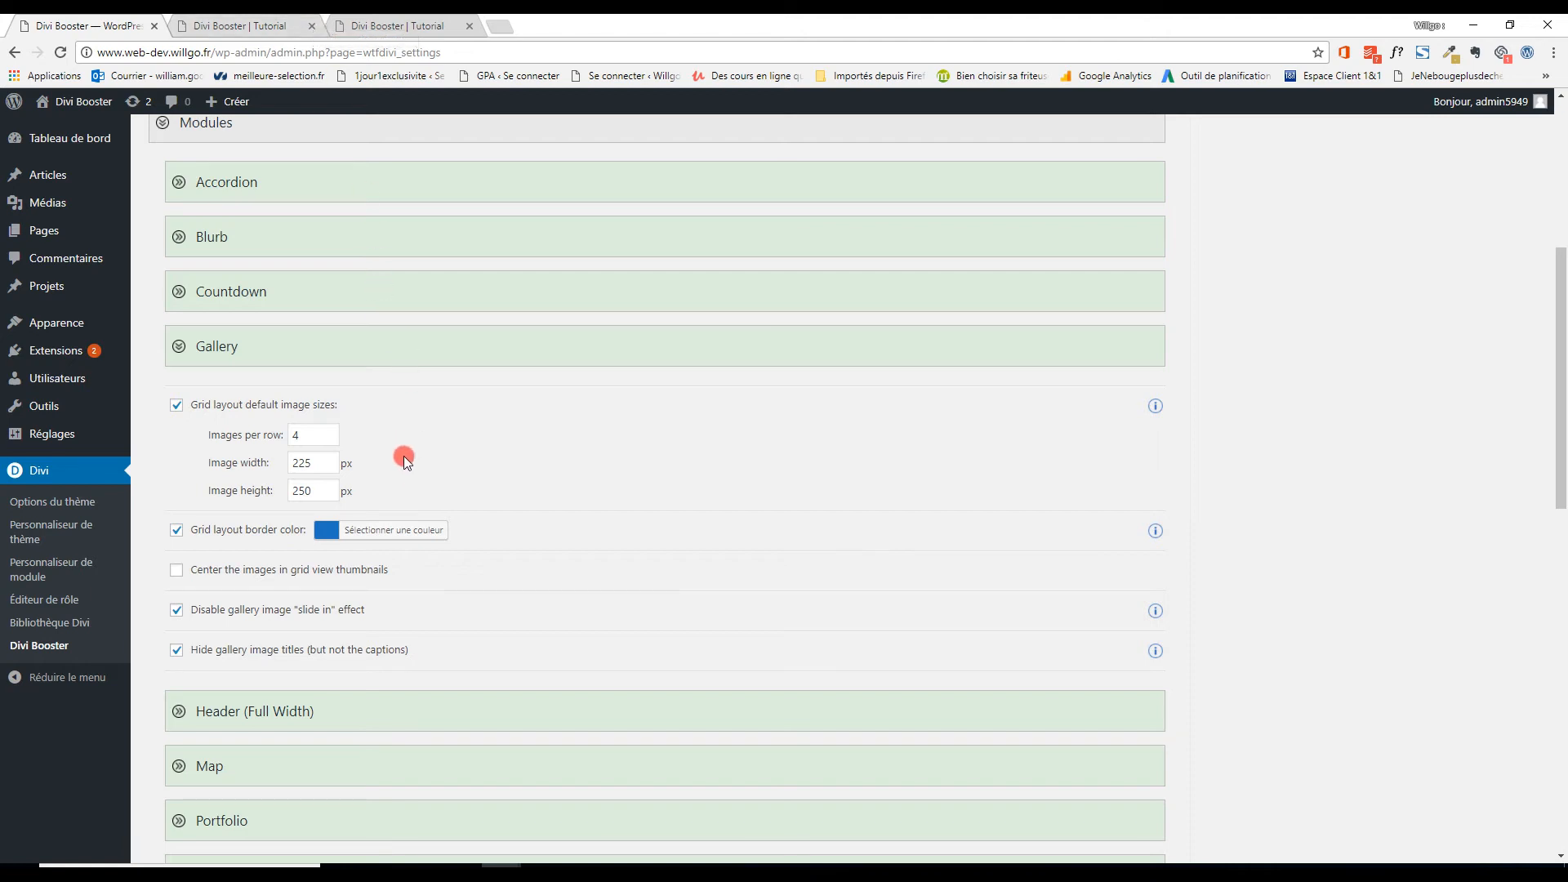
scroll(444, 620, down, 2)
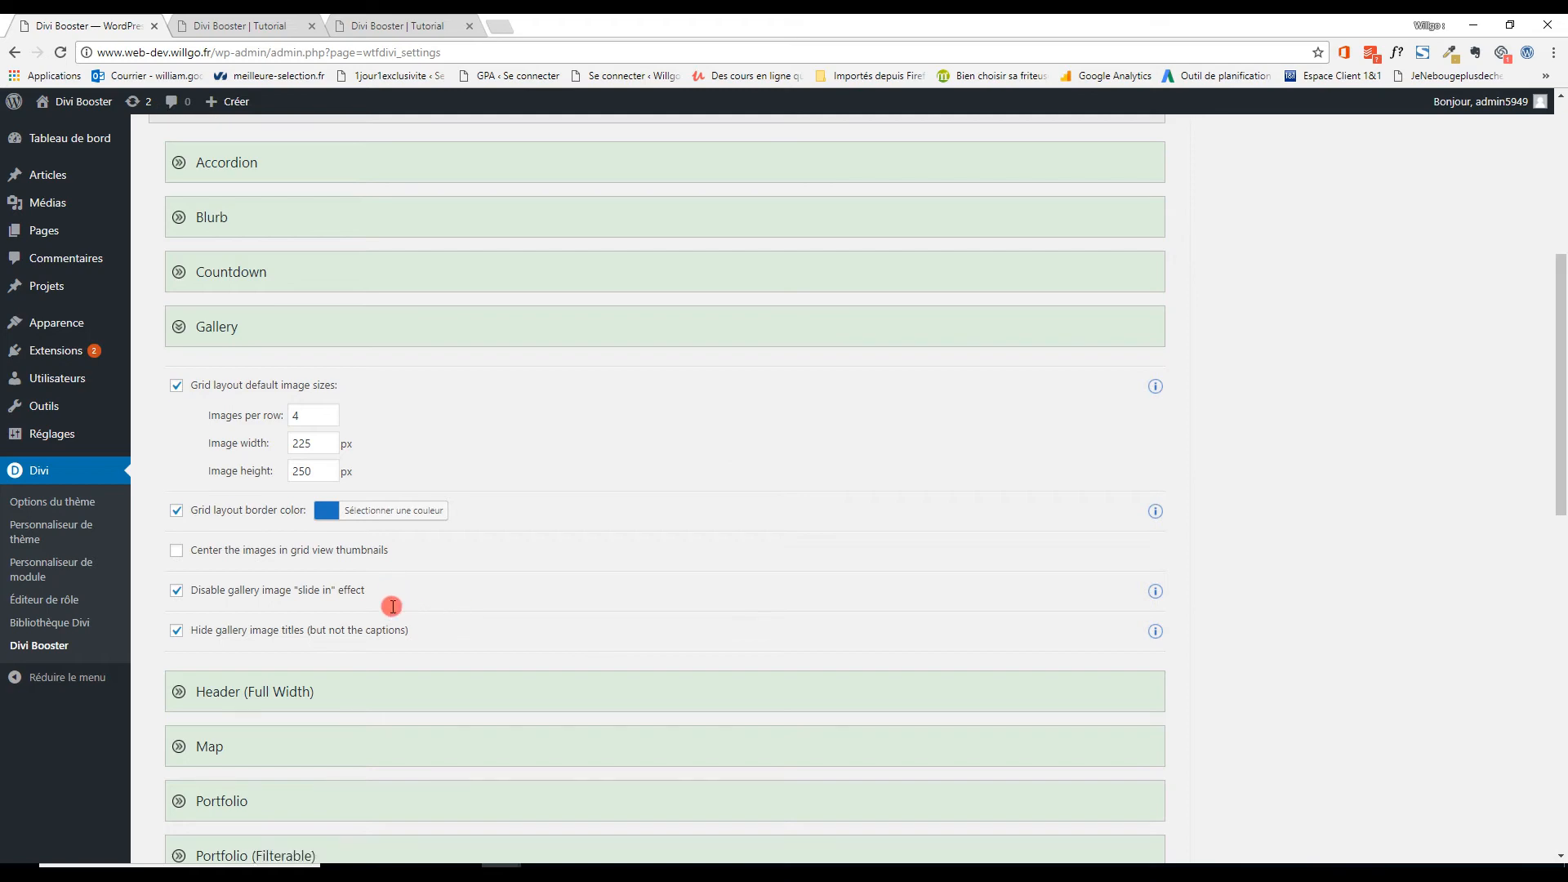
click(179, 183)
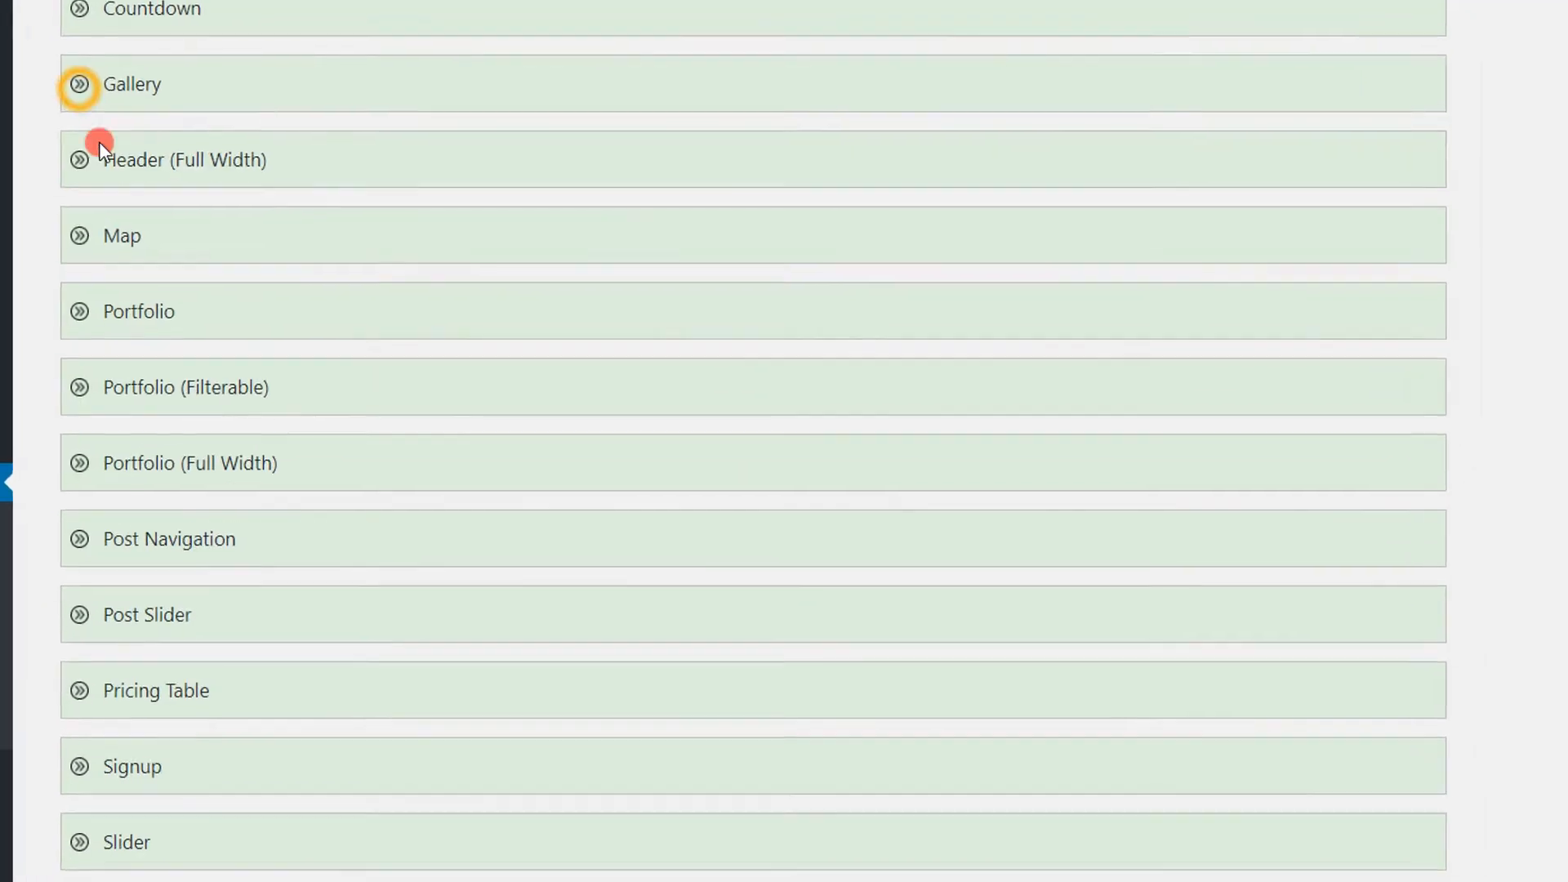
click(175, 233)
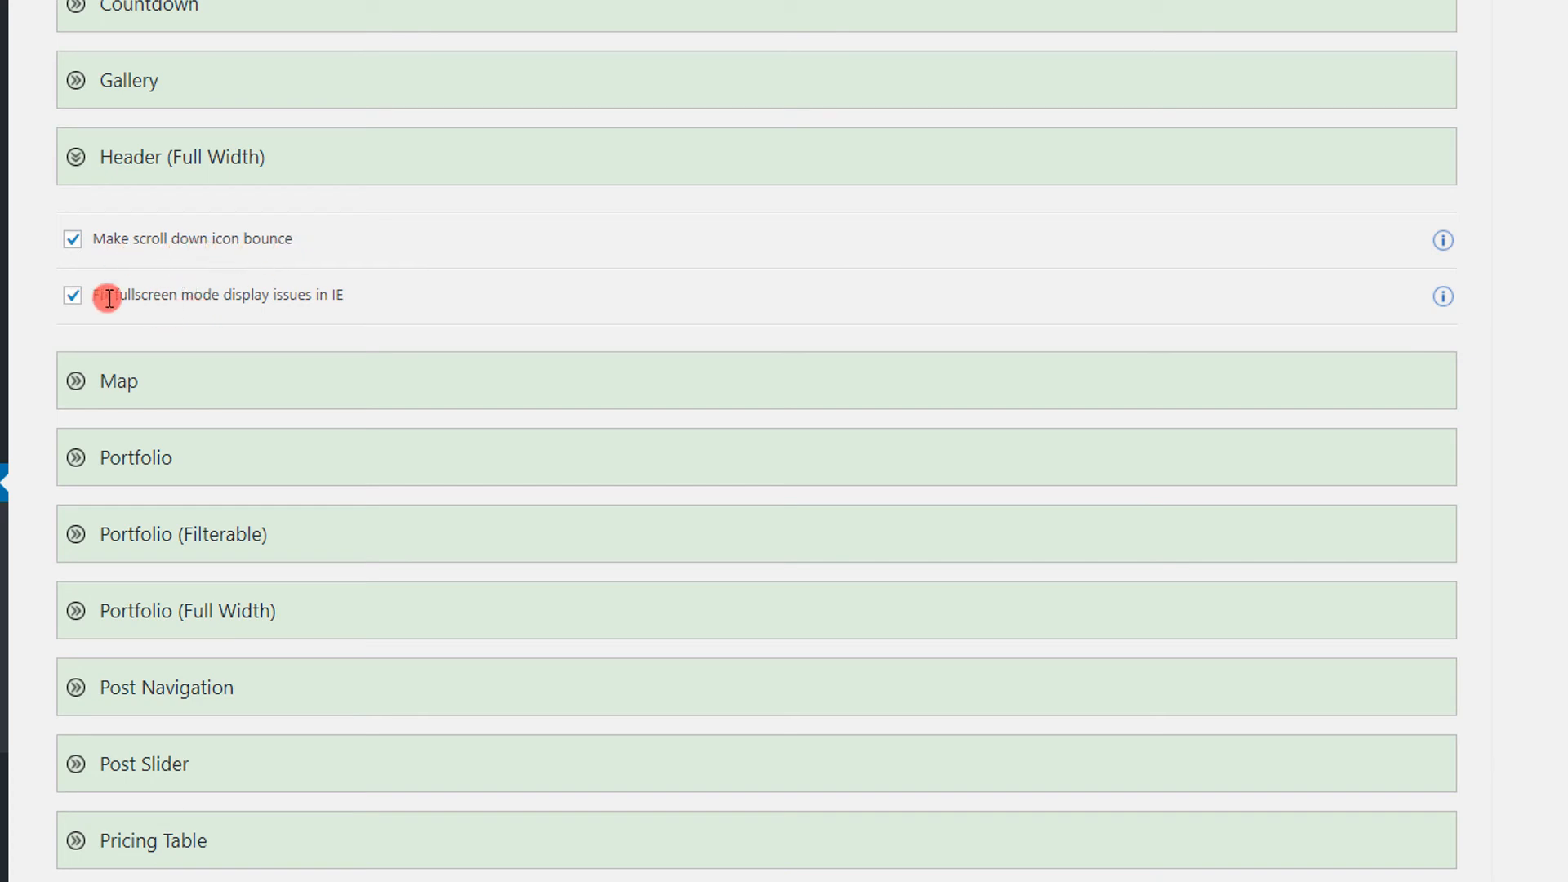
drag(95, 294, 365, 301)
click(394, 287)
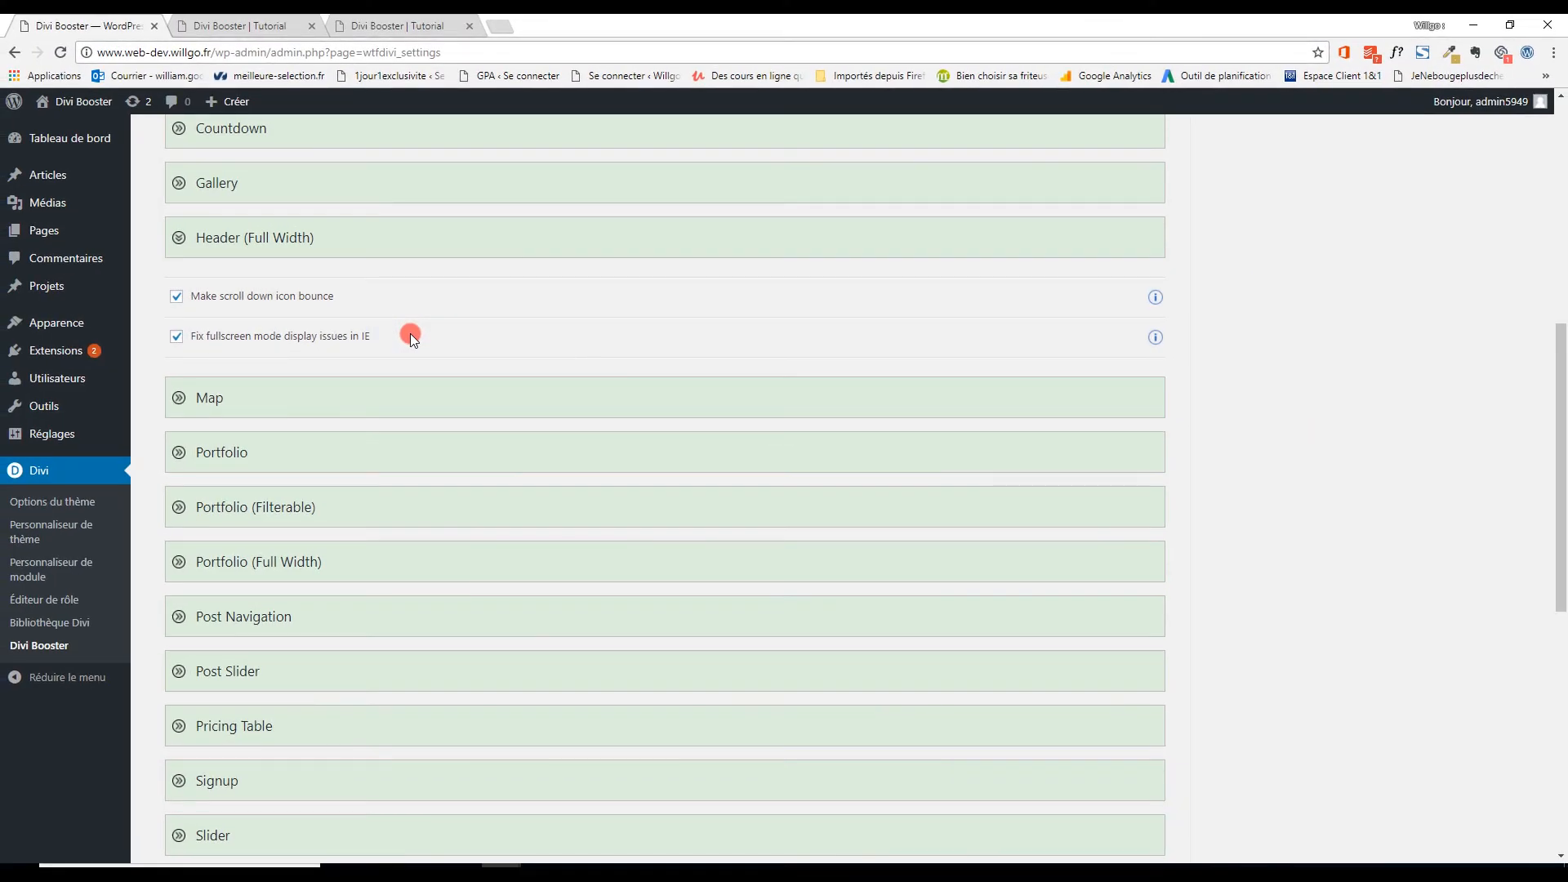
Compare the fullscreen header's scroll-down icon between the two open copies of the Tutorial page.
click(233, 25)
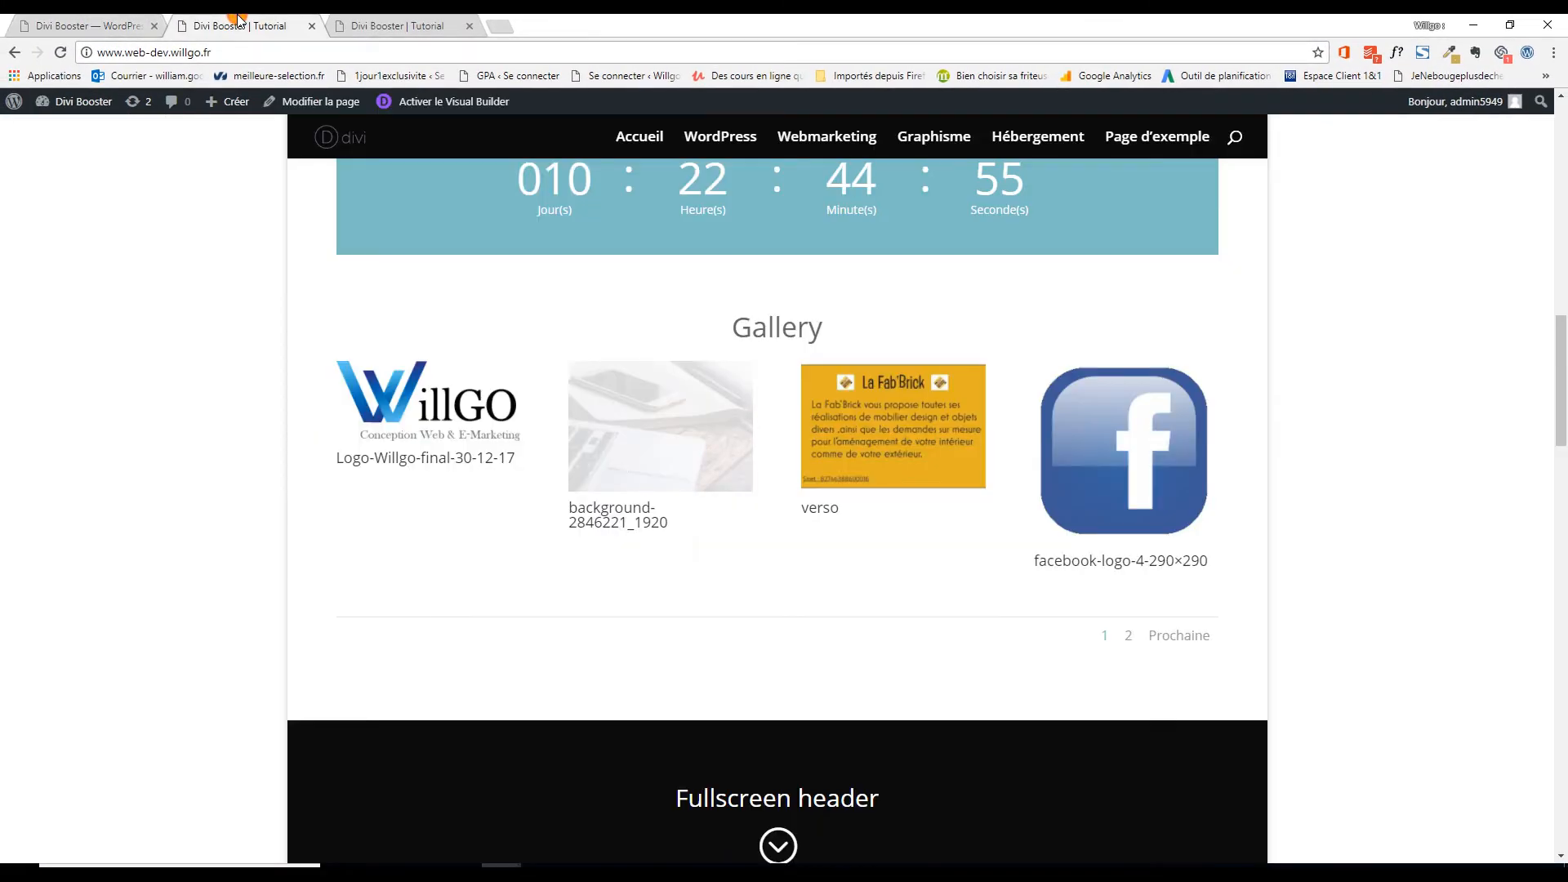
scroll(664, 591, down, 3)
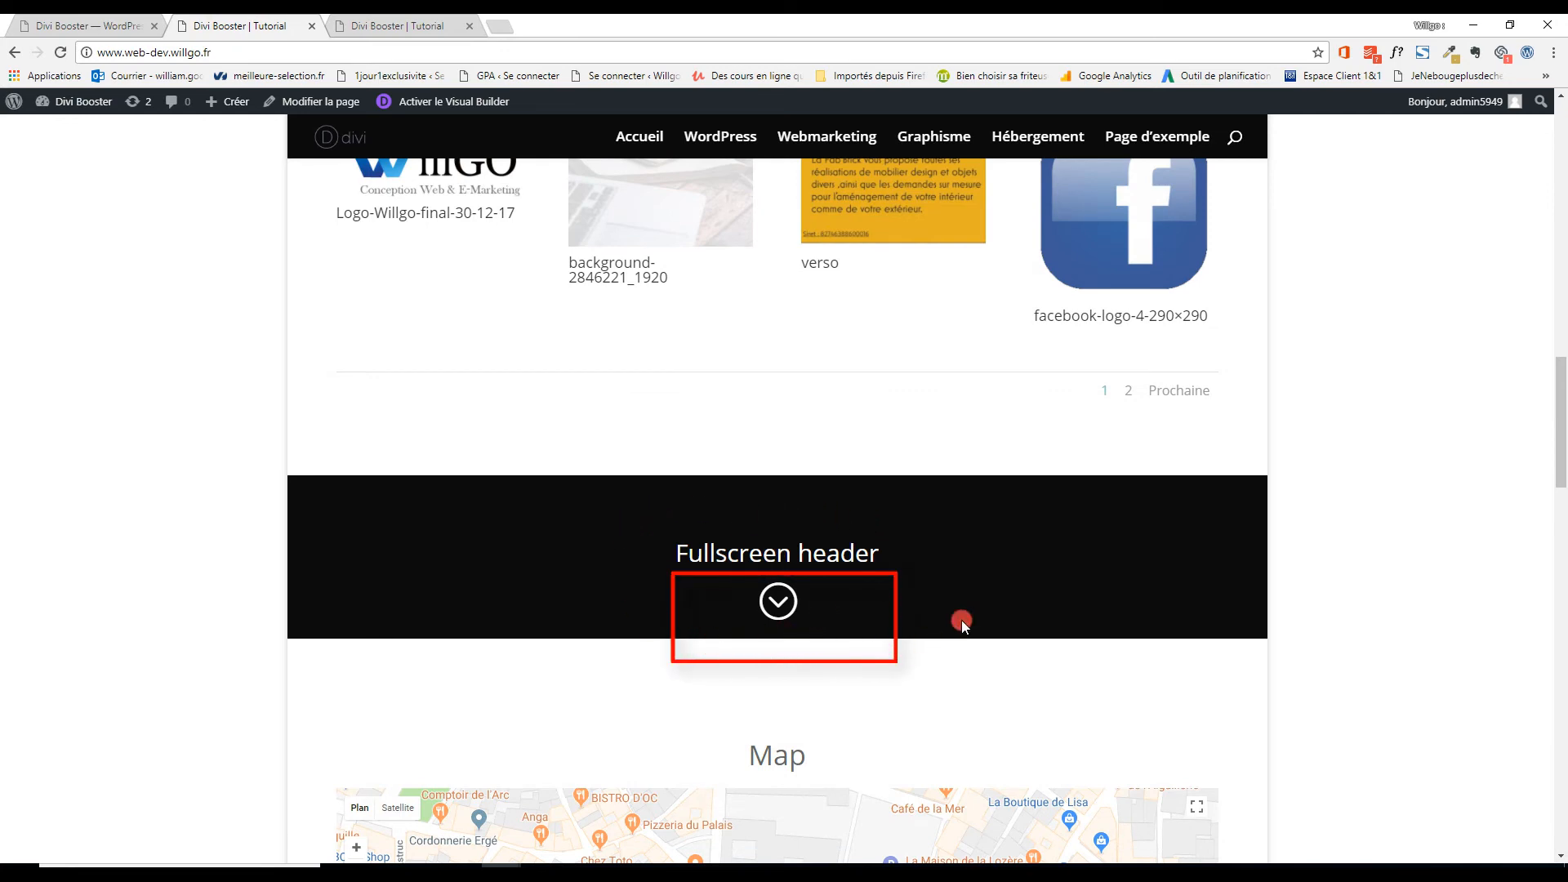
click(412, 25)
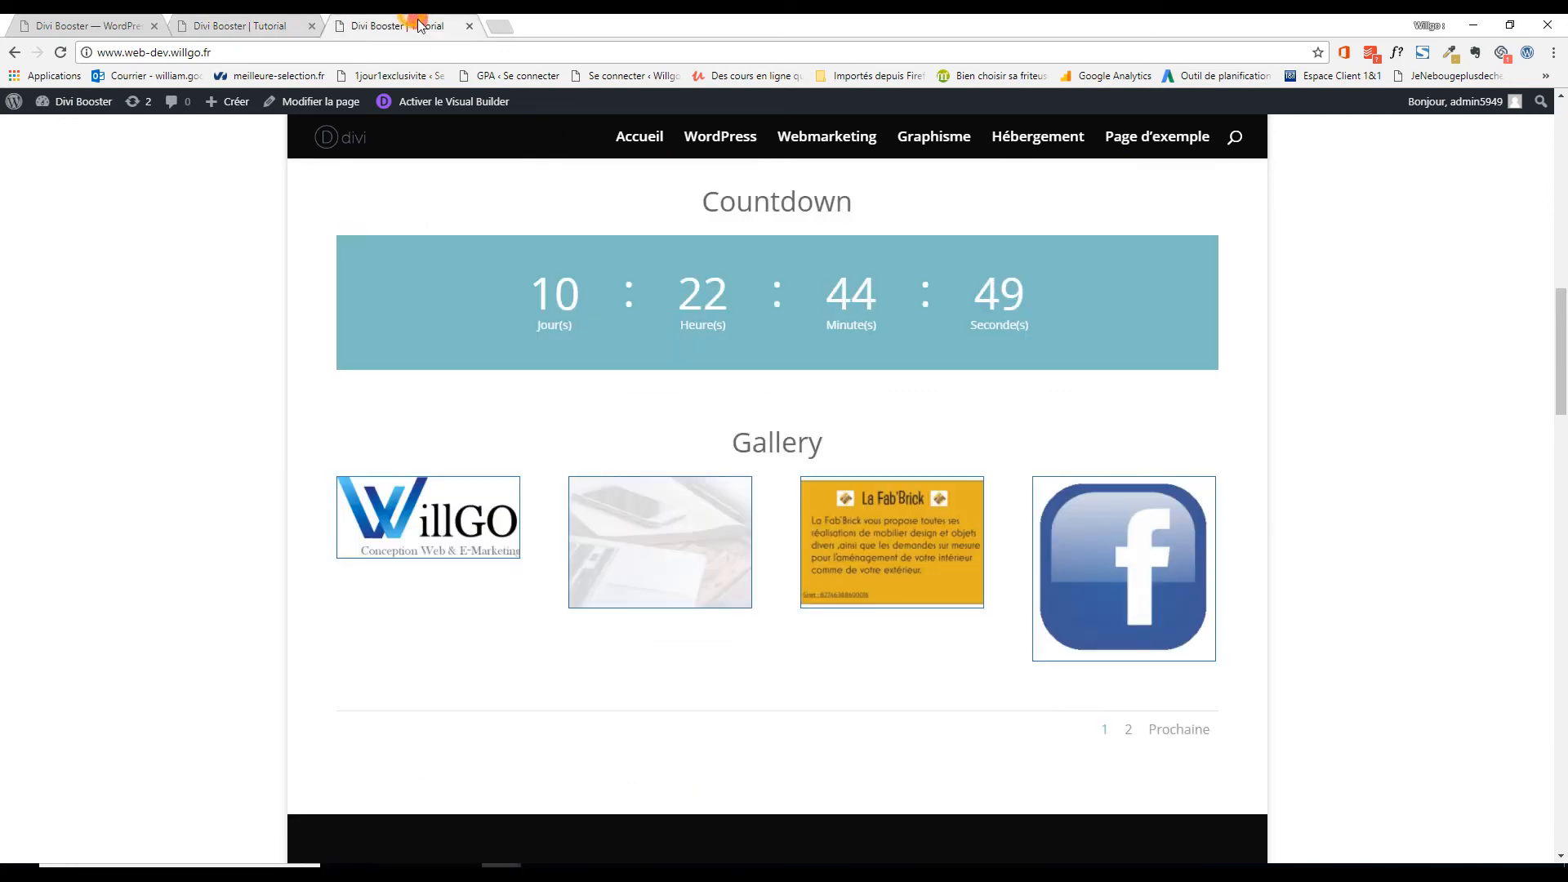
scroll(859, 529, down, 4)
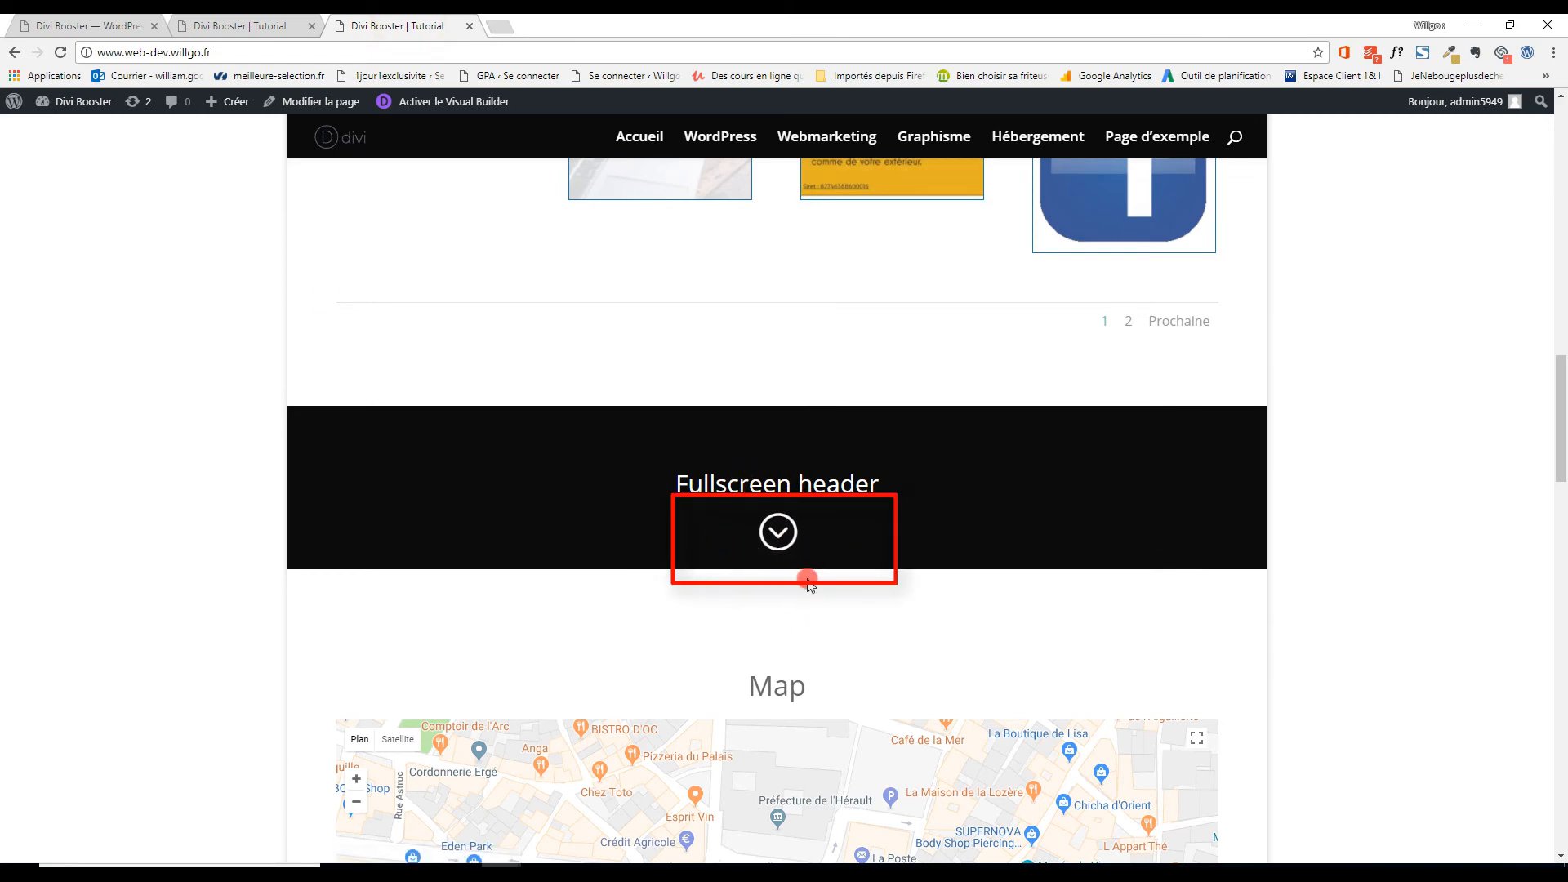
Return to the Divi Booster module settings, collapse Header (Full Width) and show the Map option for changing the pin icon.
click(71, 18)
click(181, 238)
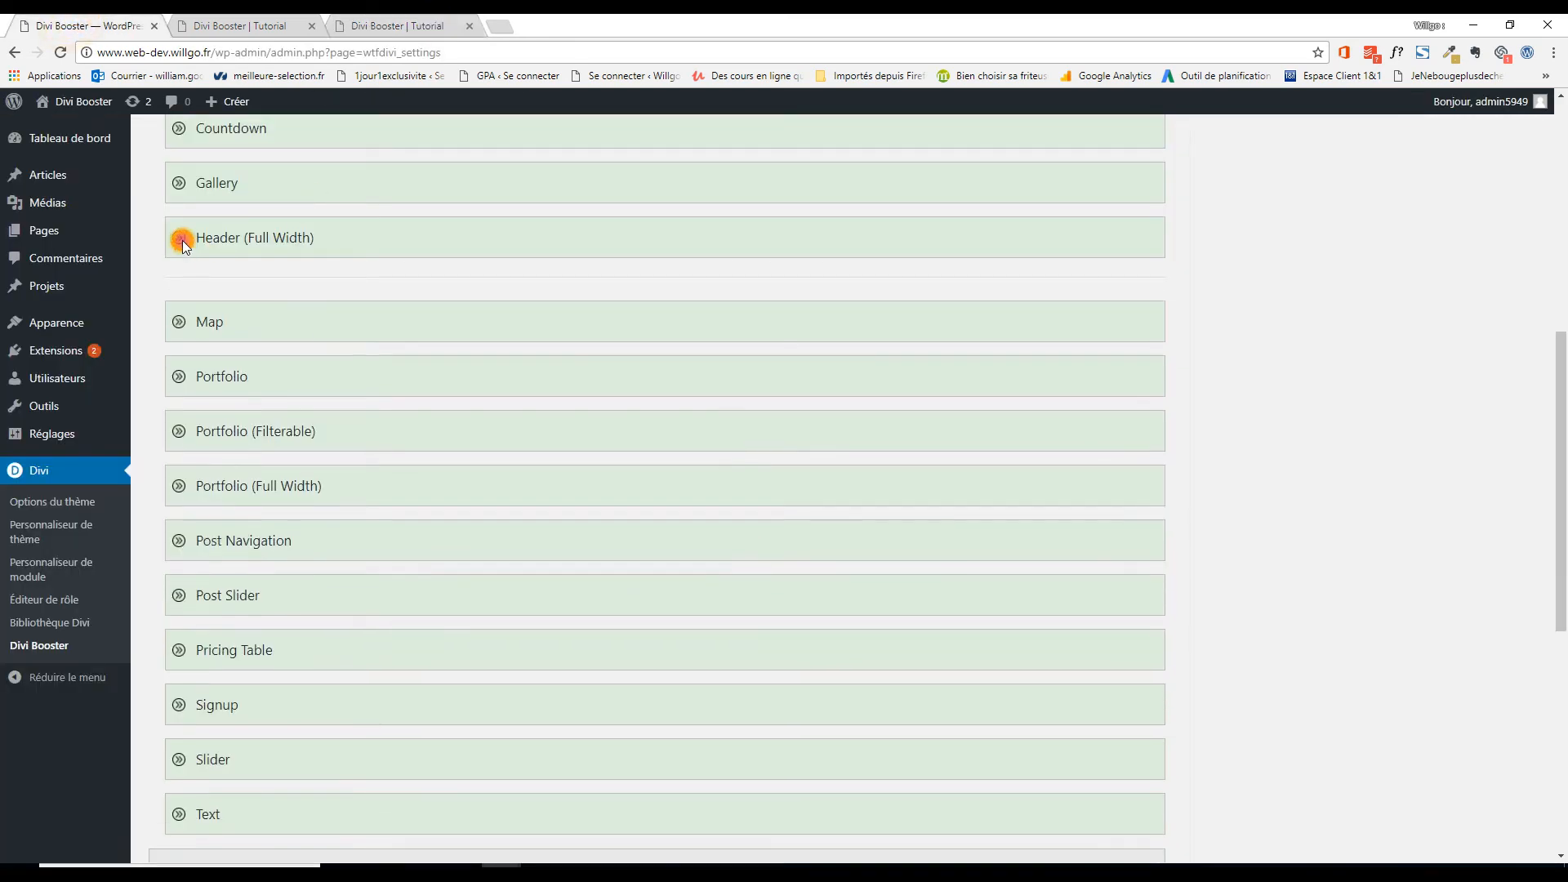
click(193, 286)
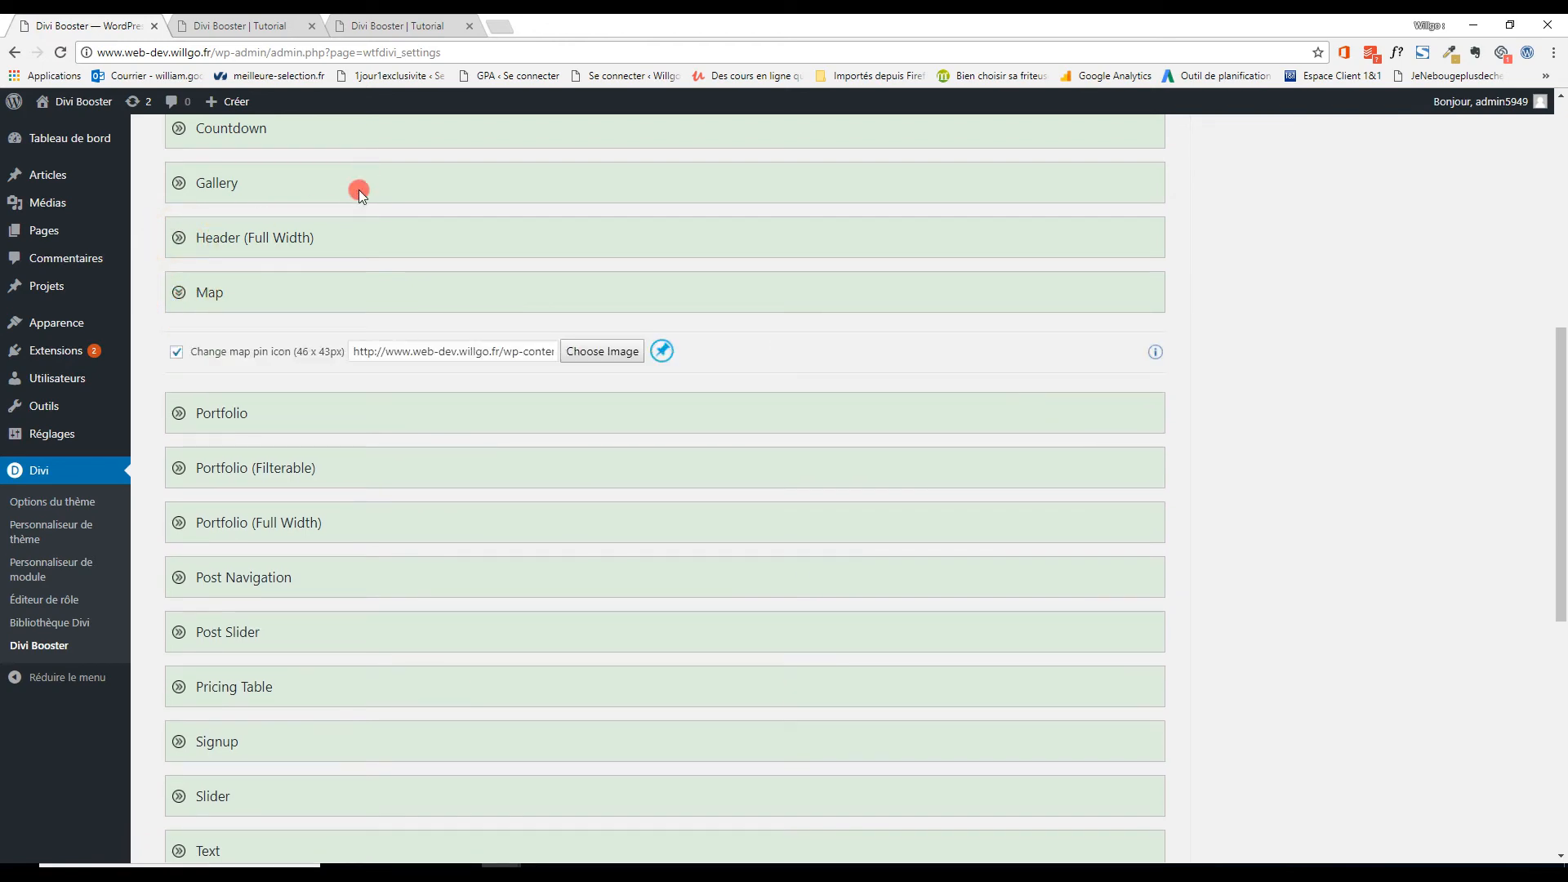
Compare the map's pin icon between the two open copies of the Tutorial page.
click(251, 18)
scroll(665, 517, down, 4)
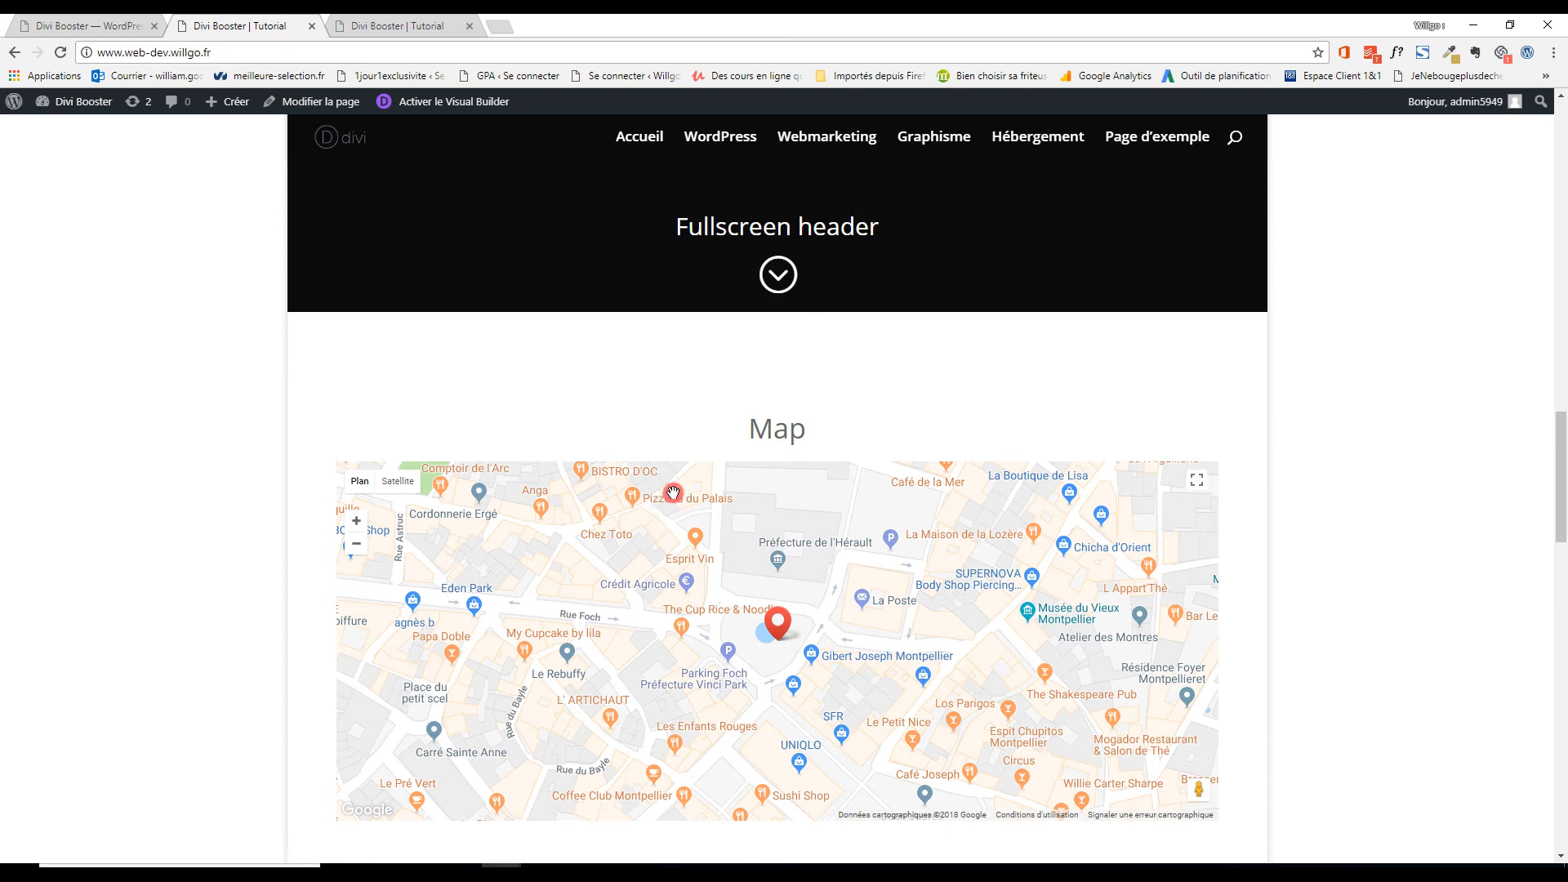
click(400, 29)
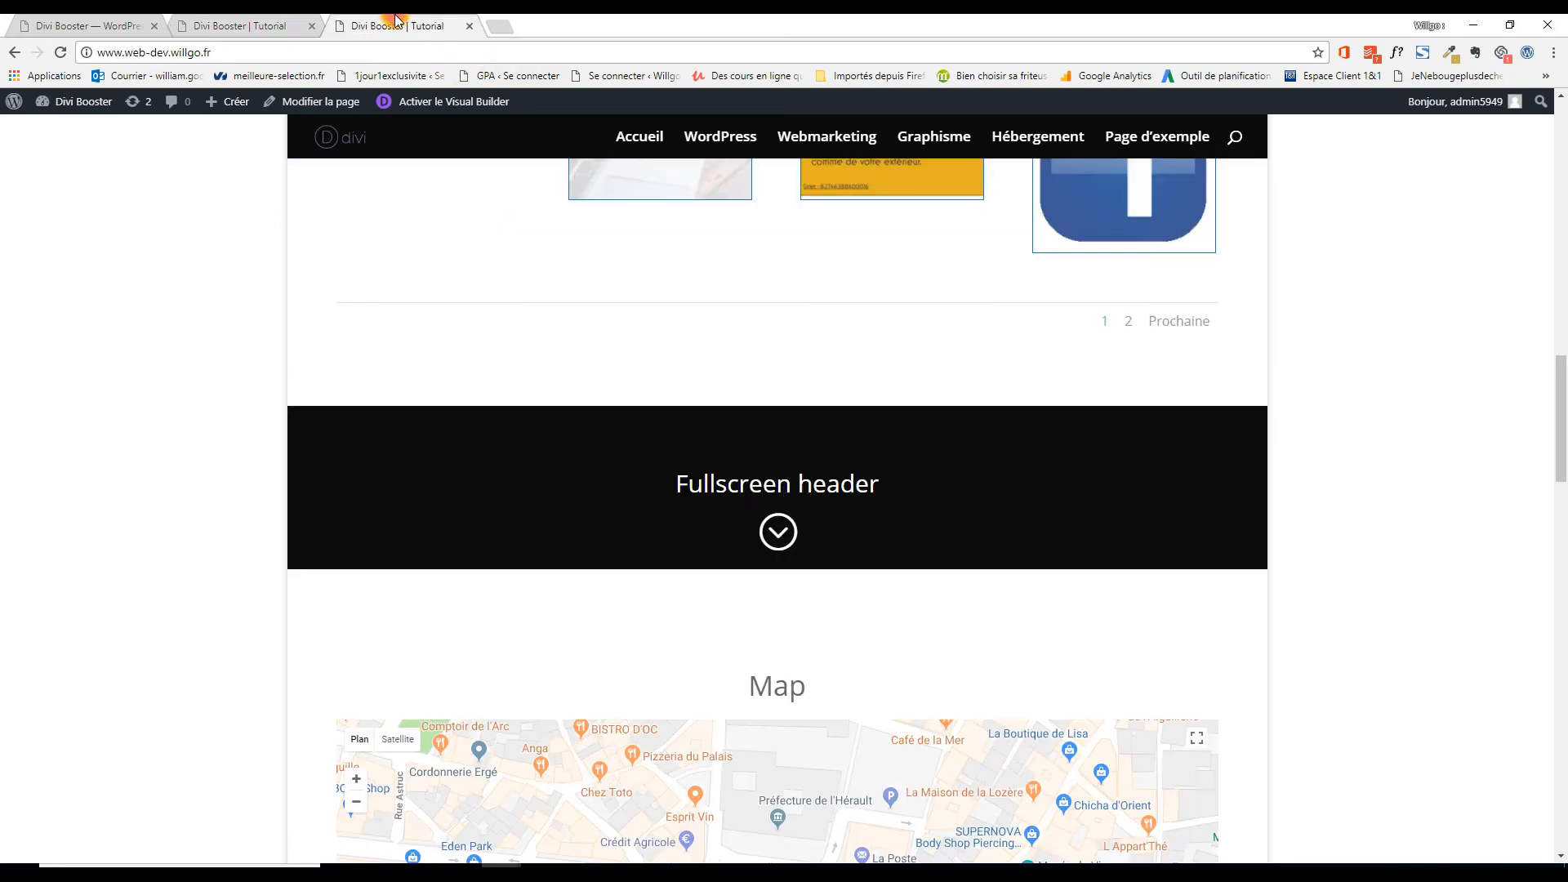
scroll(798, 560, down, 4)
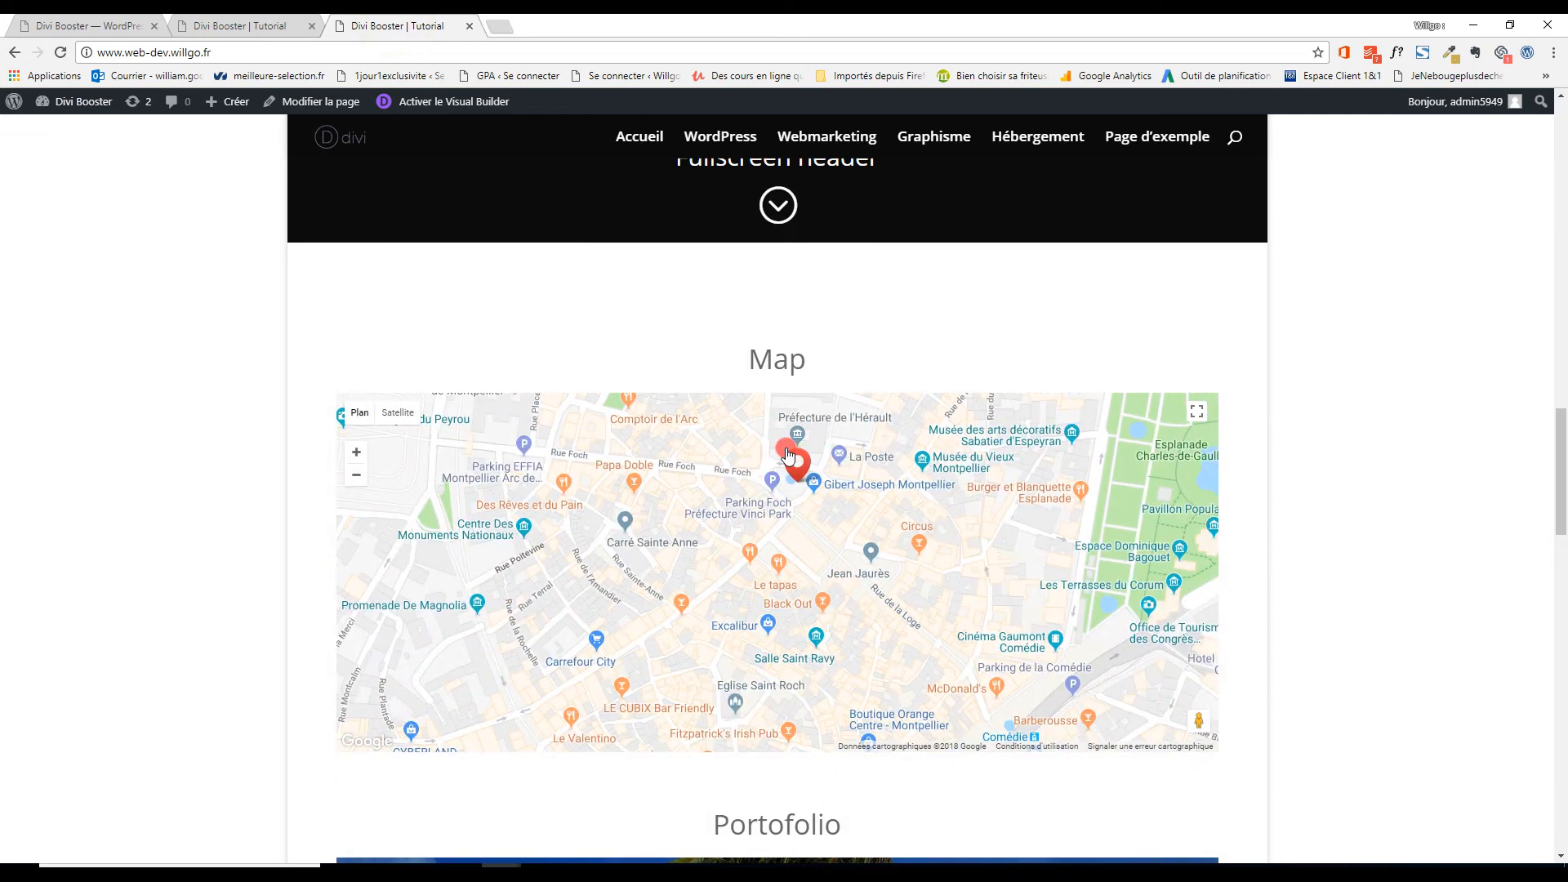
click(263, 25)
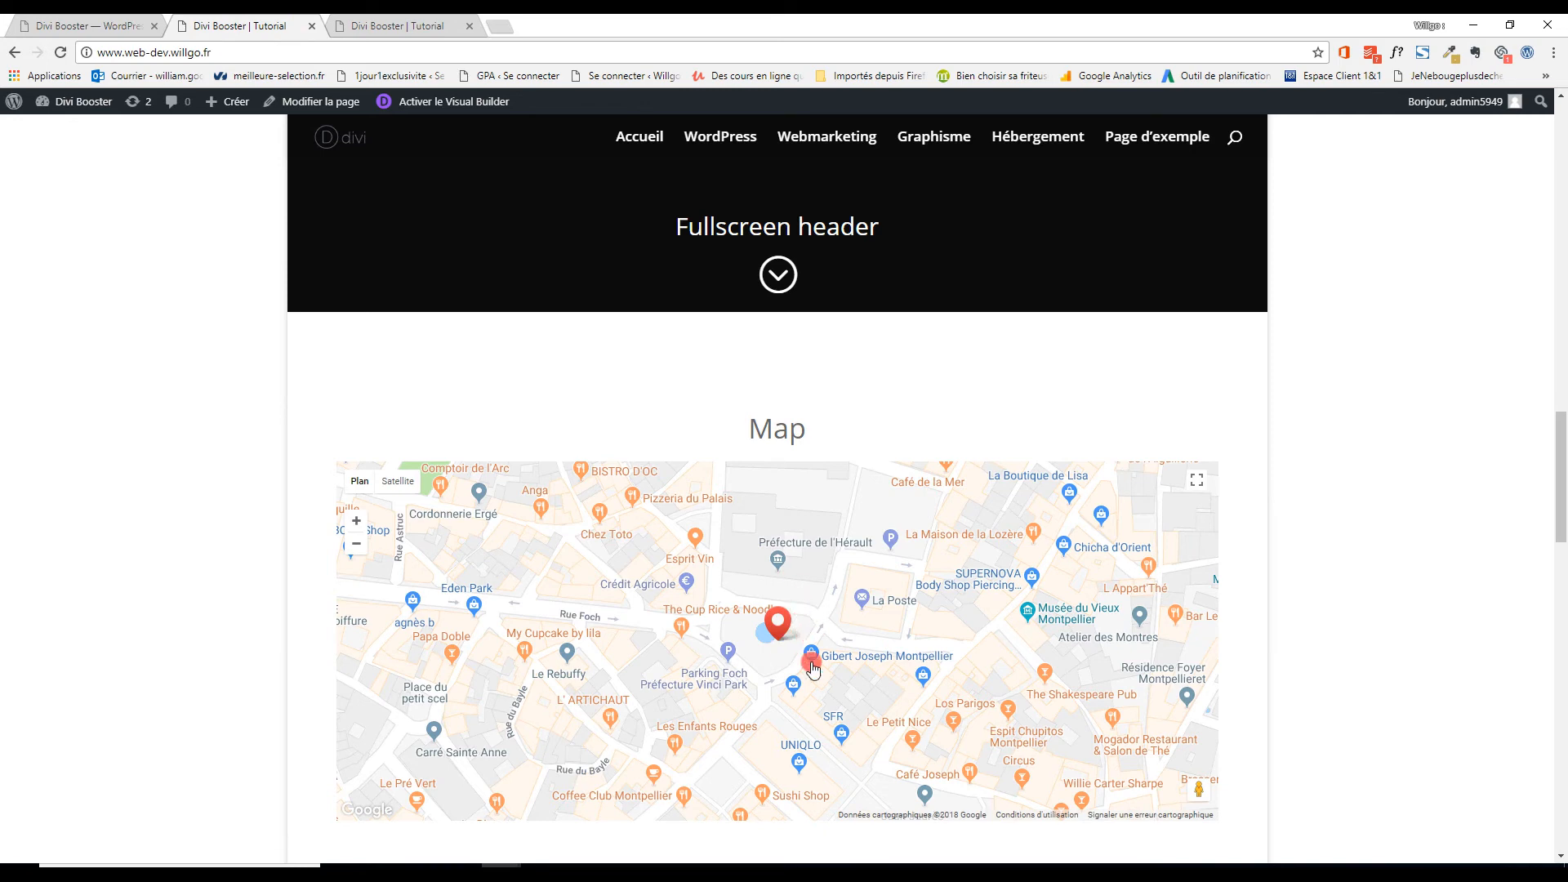
scroll(1378, 605, down, 2)
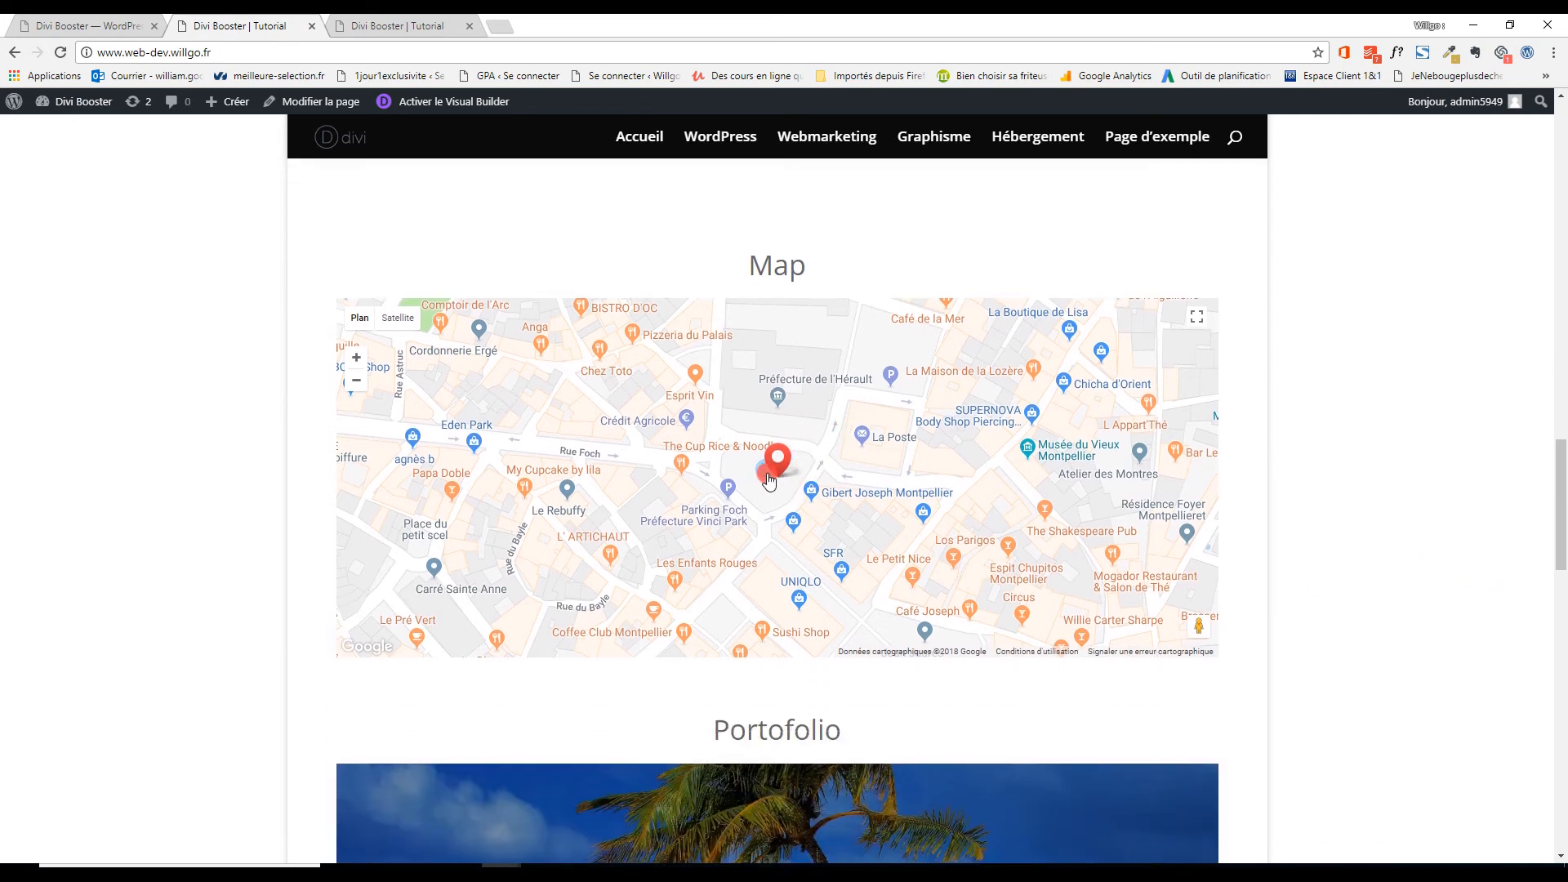
Return to the Divi Booster module settings, collapse Map and show the Portfolio grid image options.
click(72, 27)
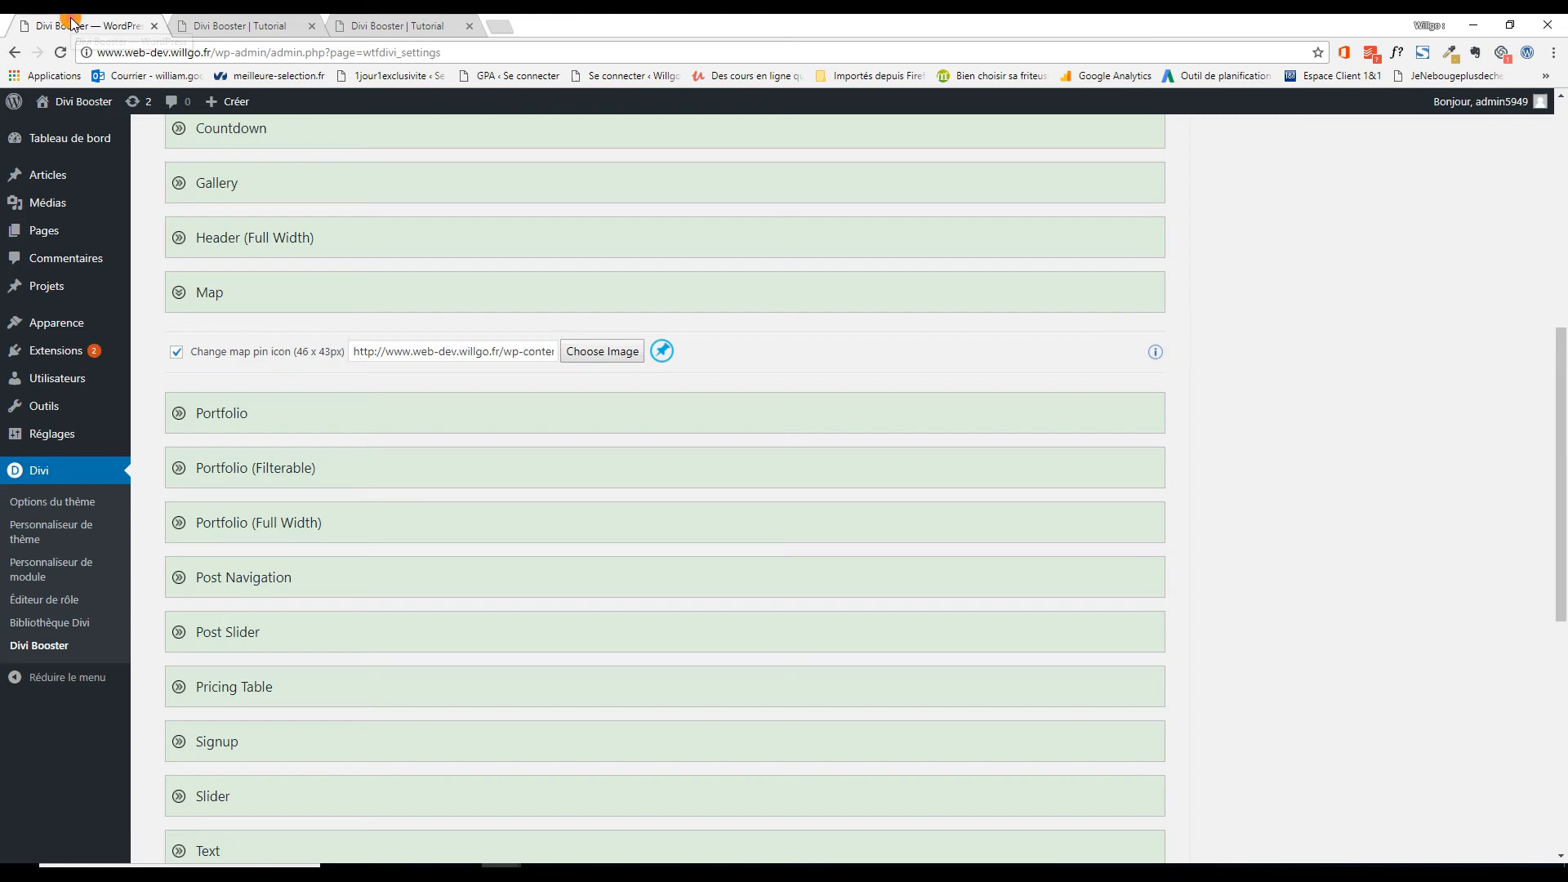
click(182, 292)
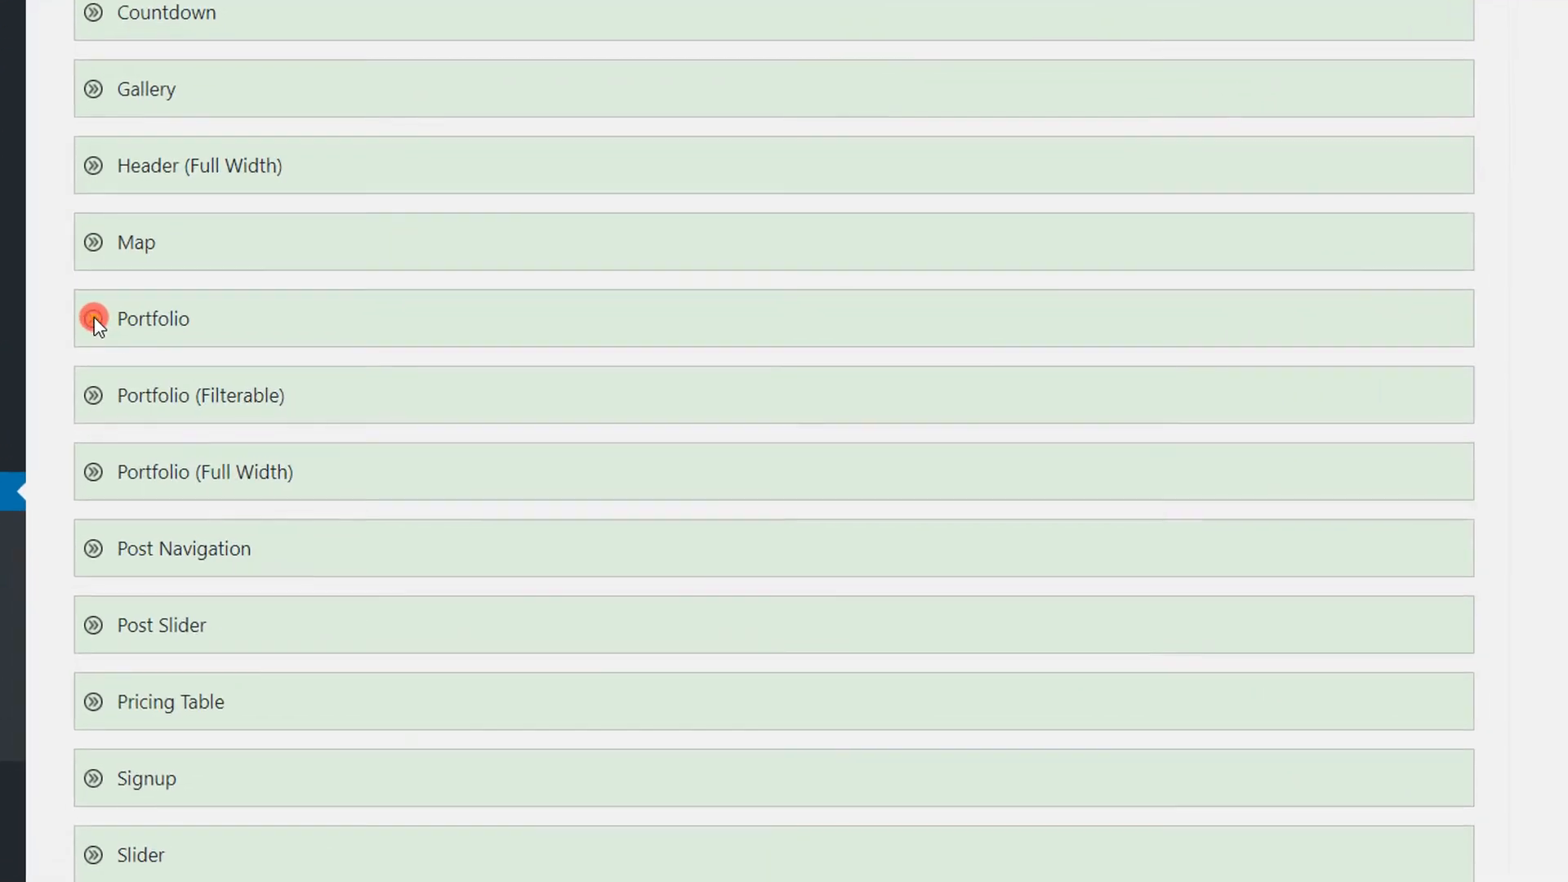
click(178, 347)
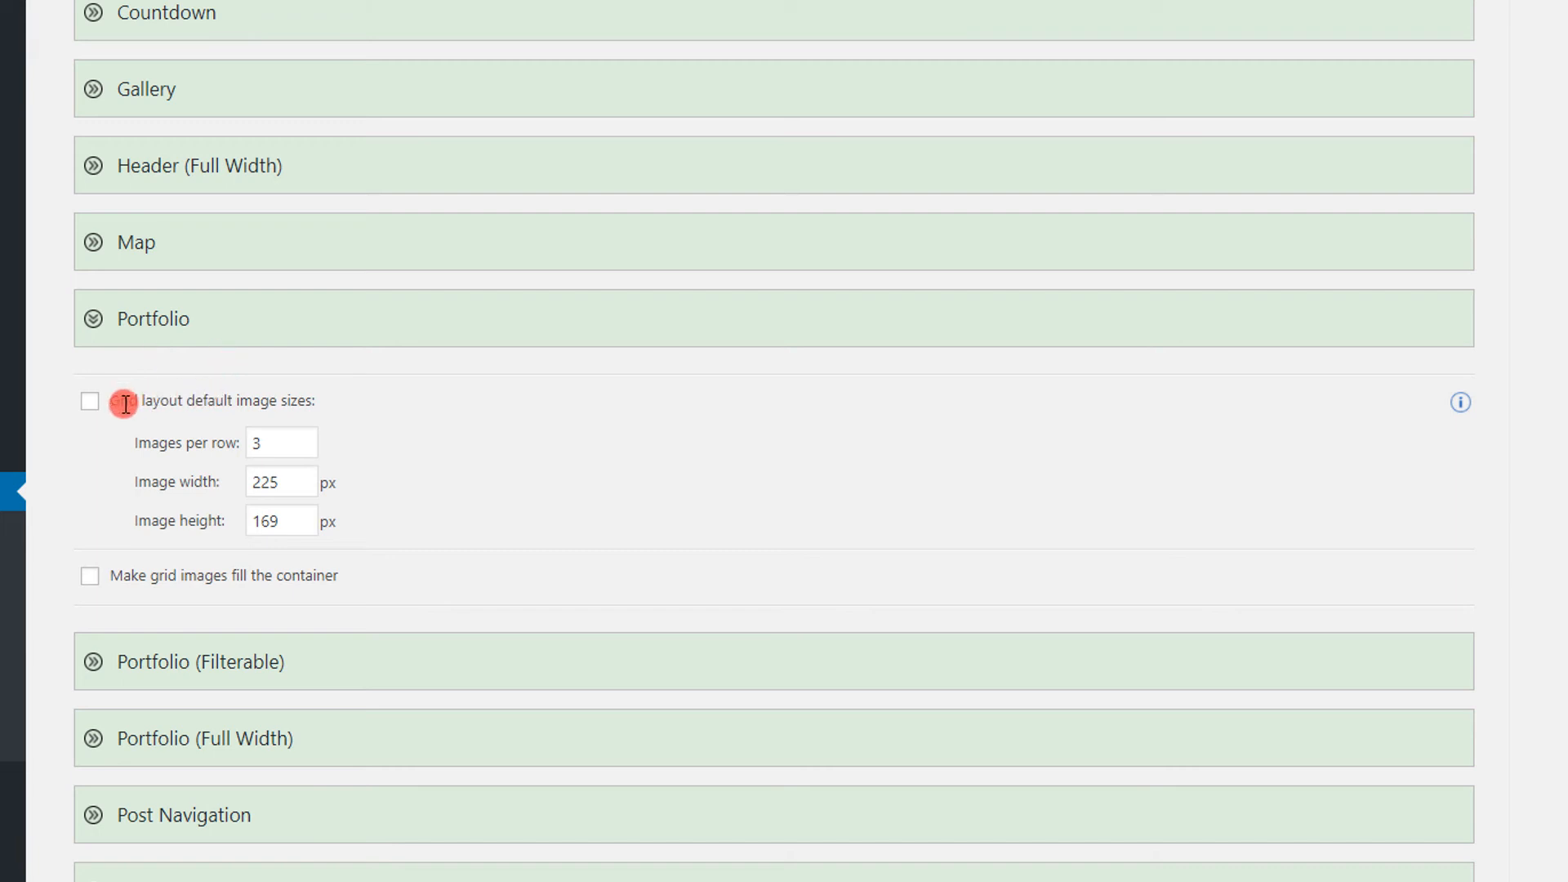
Collapse Portfolio, then review the Portfolio (Filterable) grid image options and collapse them.
click(95, 321)
click(94, 395)
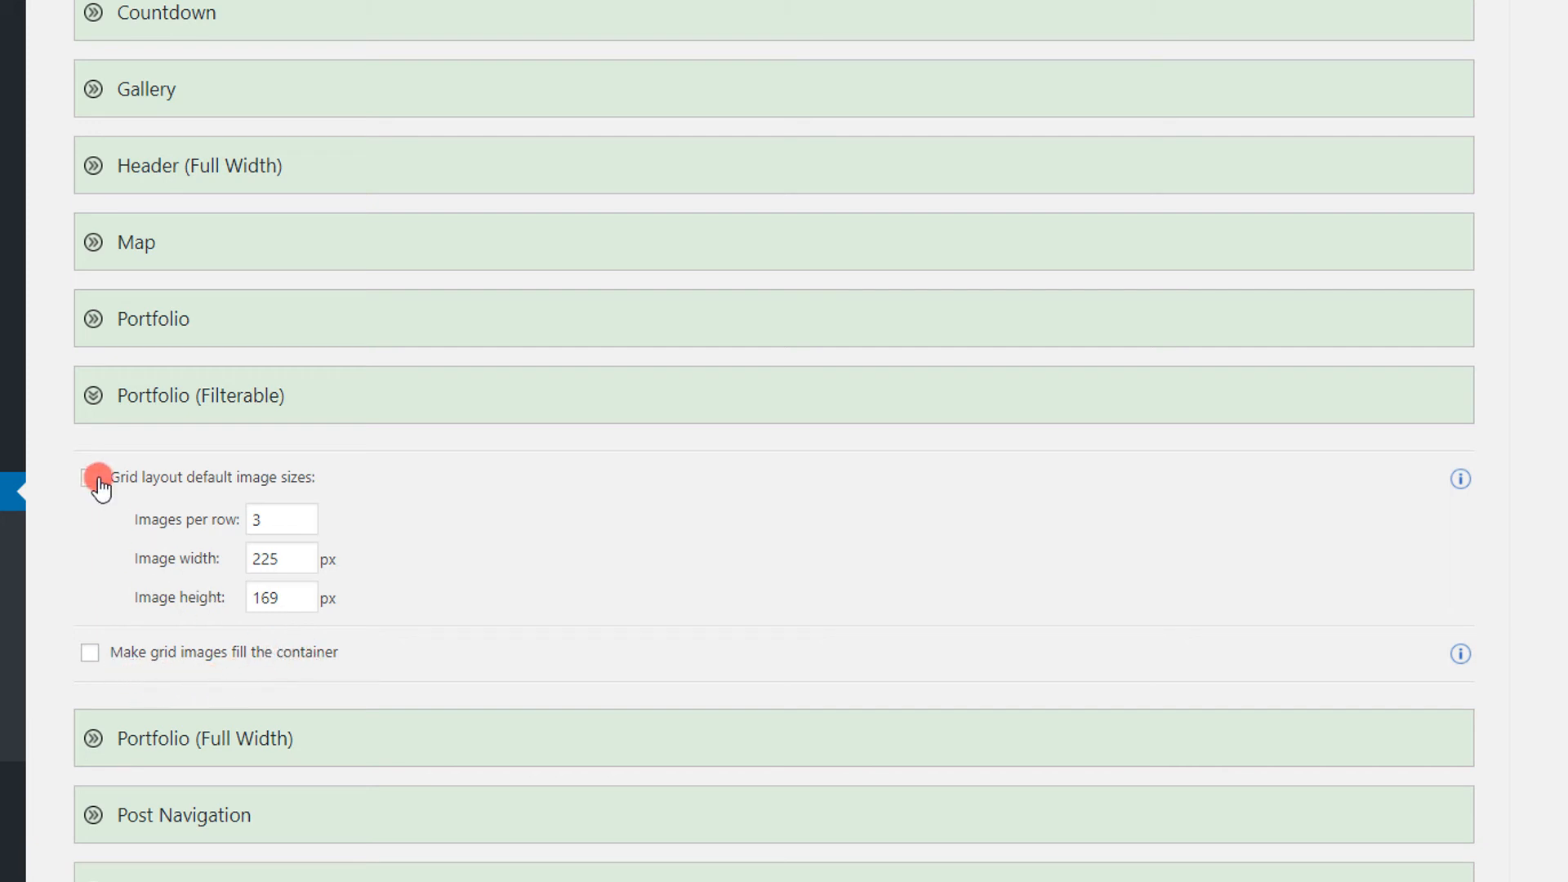
click(93, 395)
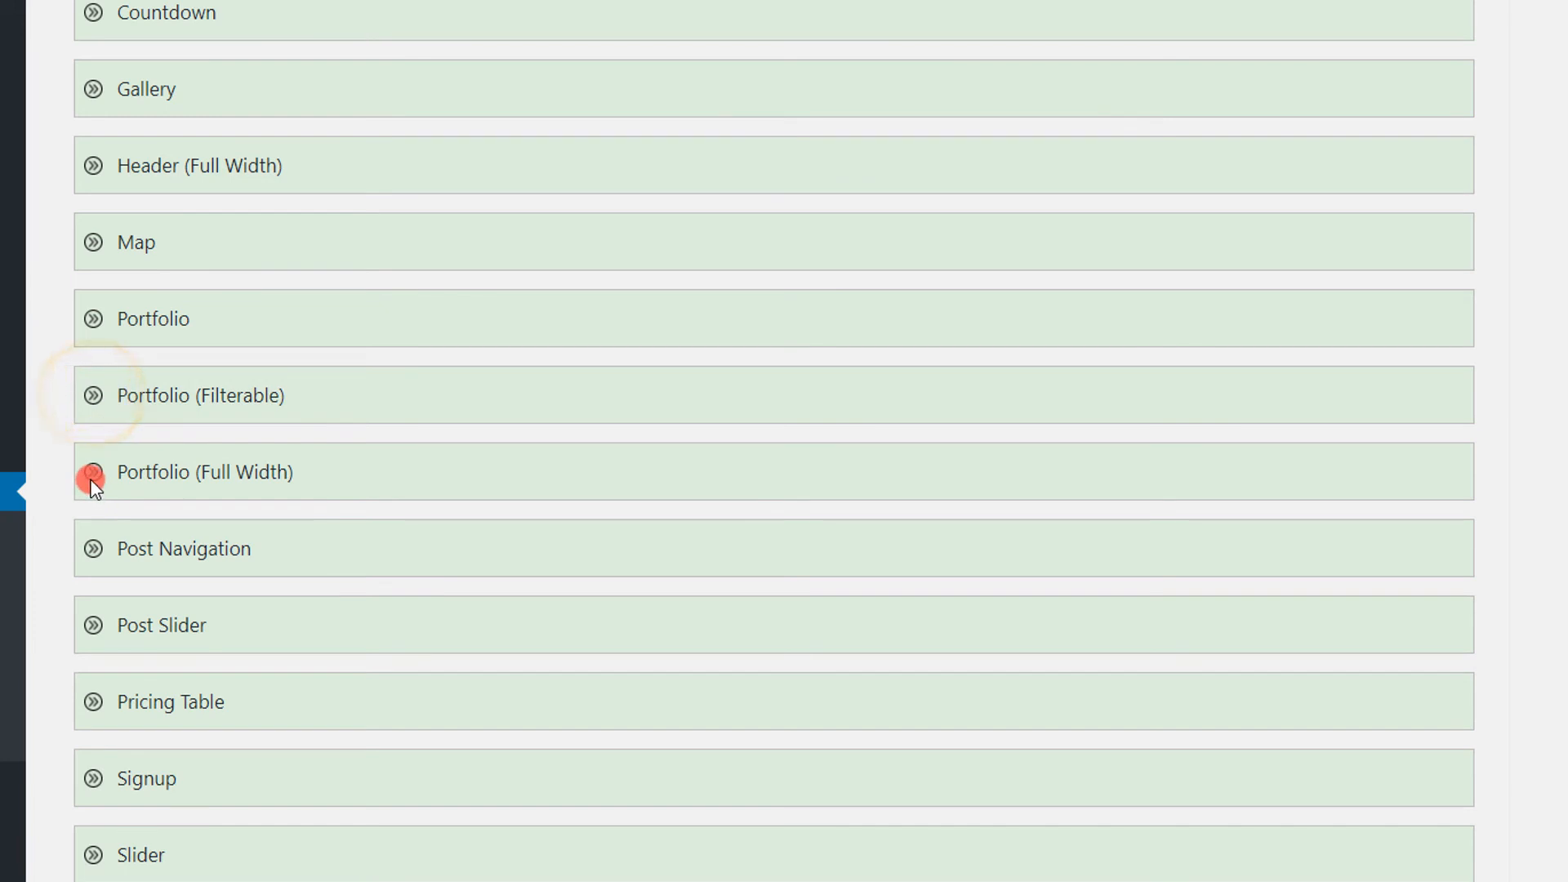
Review the Post Navigation option for swapping next and previous links, collapse it and show the Post Slider options.
click(93, 549)
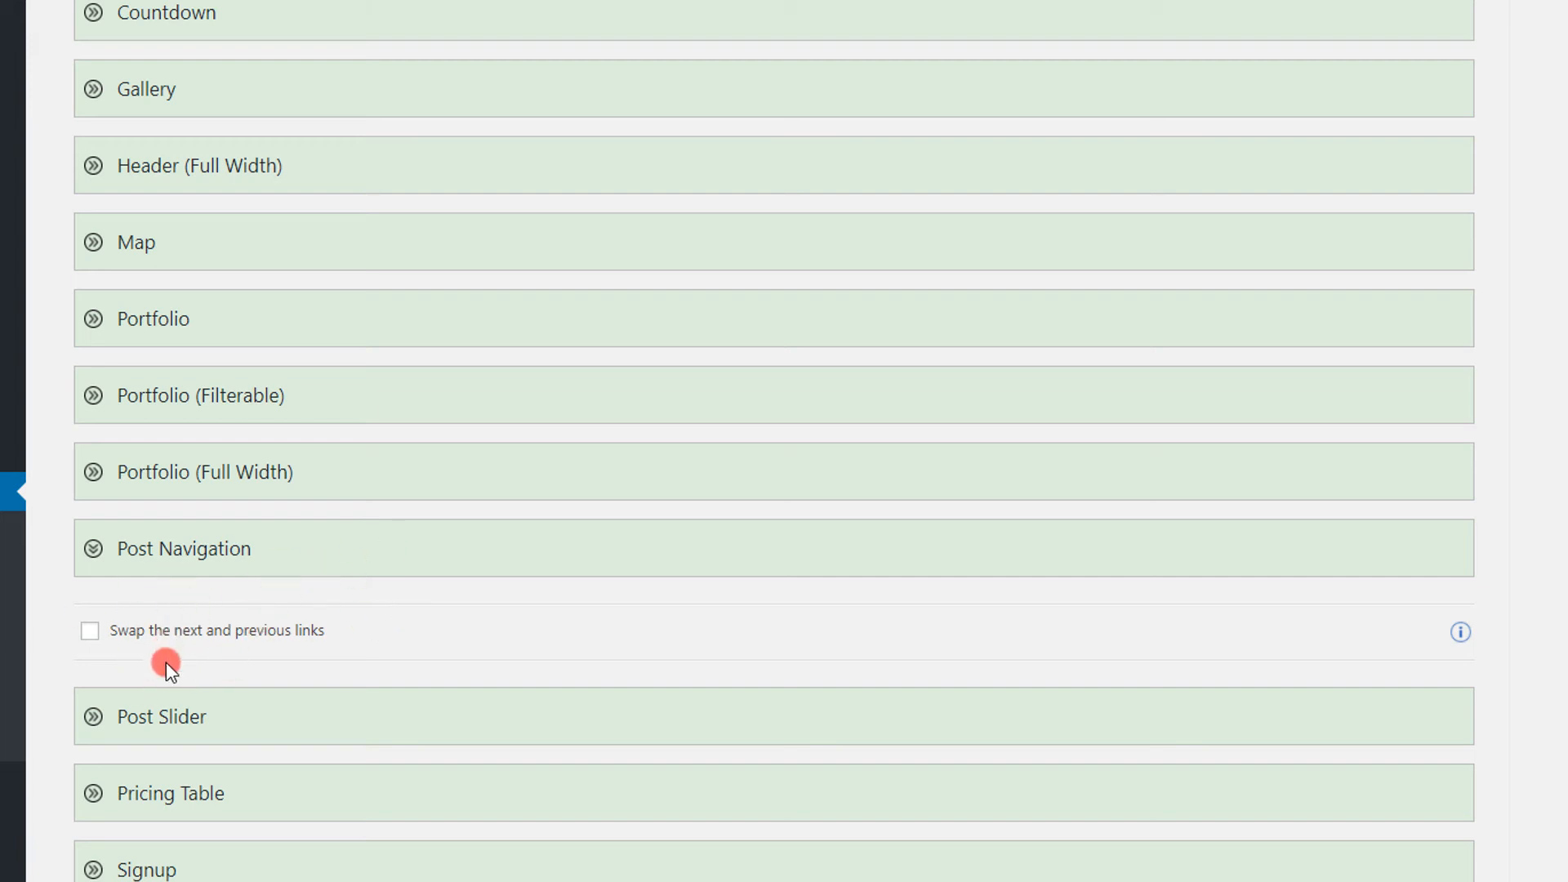
click(86, 539)
click(94, 627)
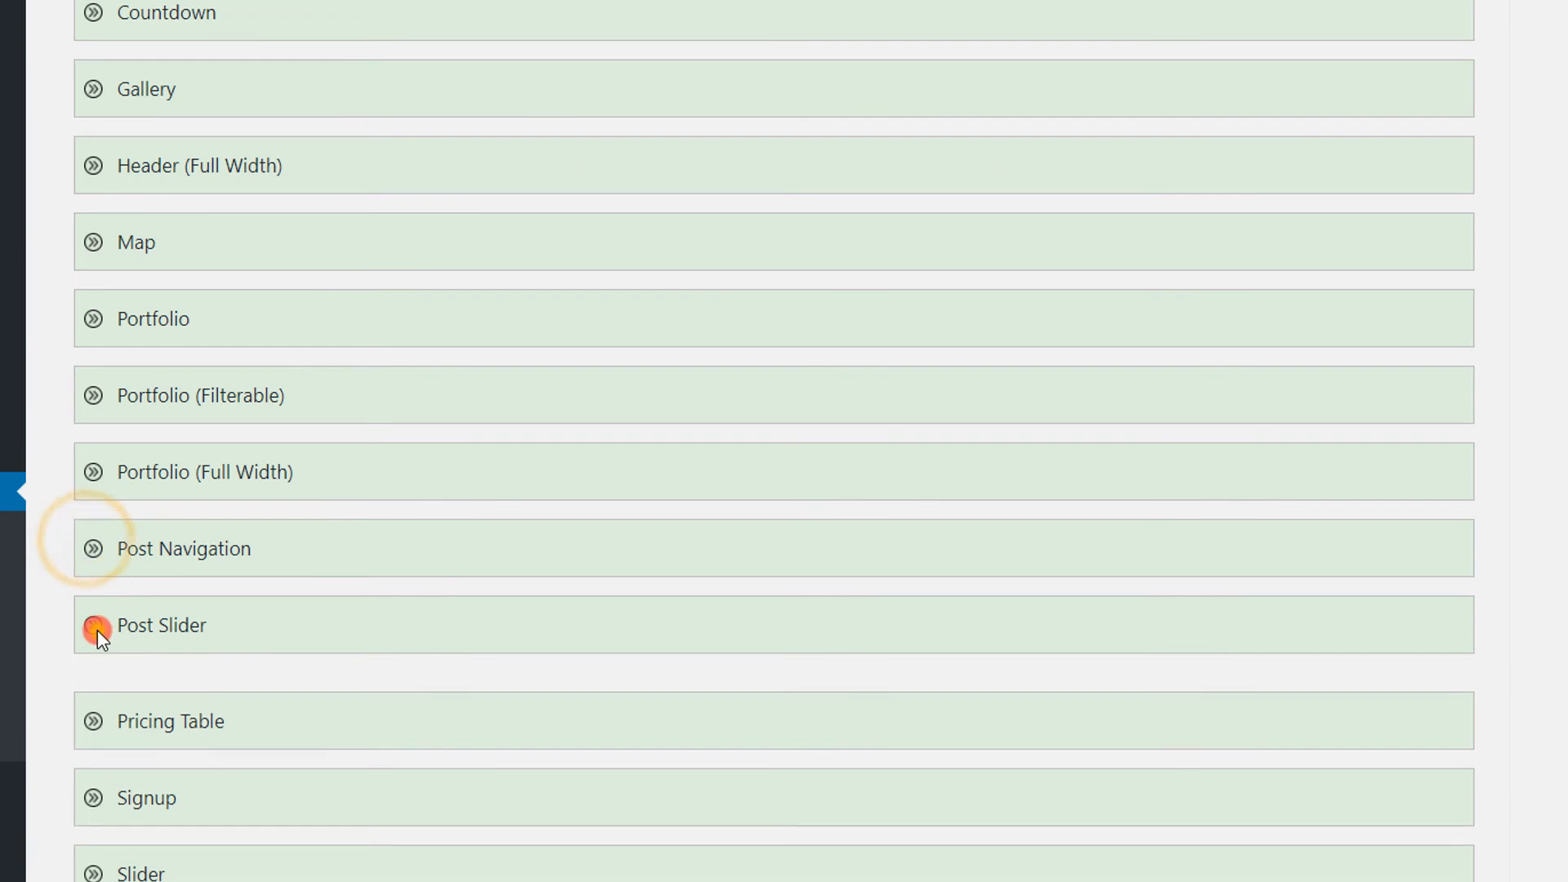
scroll(100, 565, down, 3)
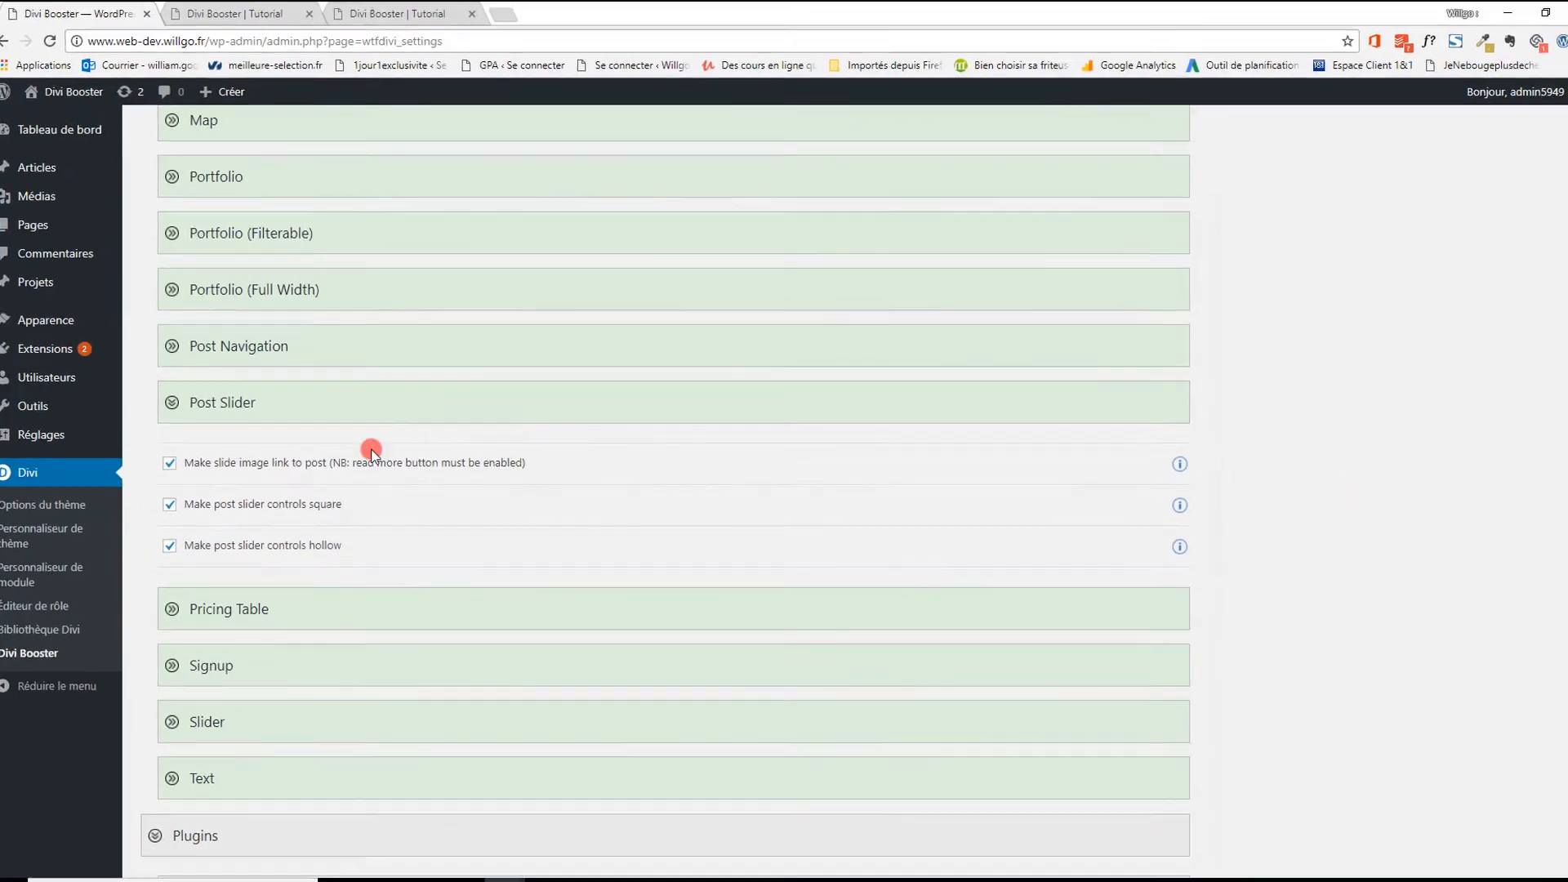
Compare the post slider's controls between the two open copies of the Tutorial page and return to the Post Slider options.
click(237, 25)
click(233, 557)
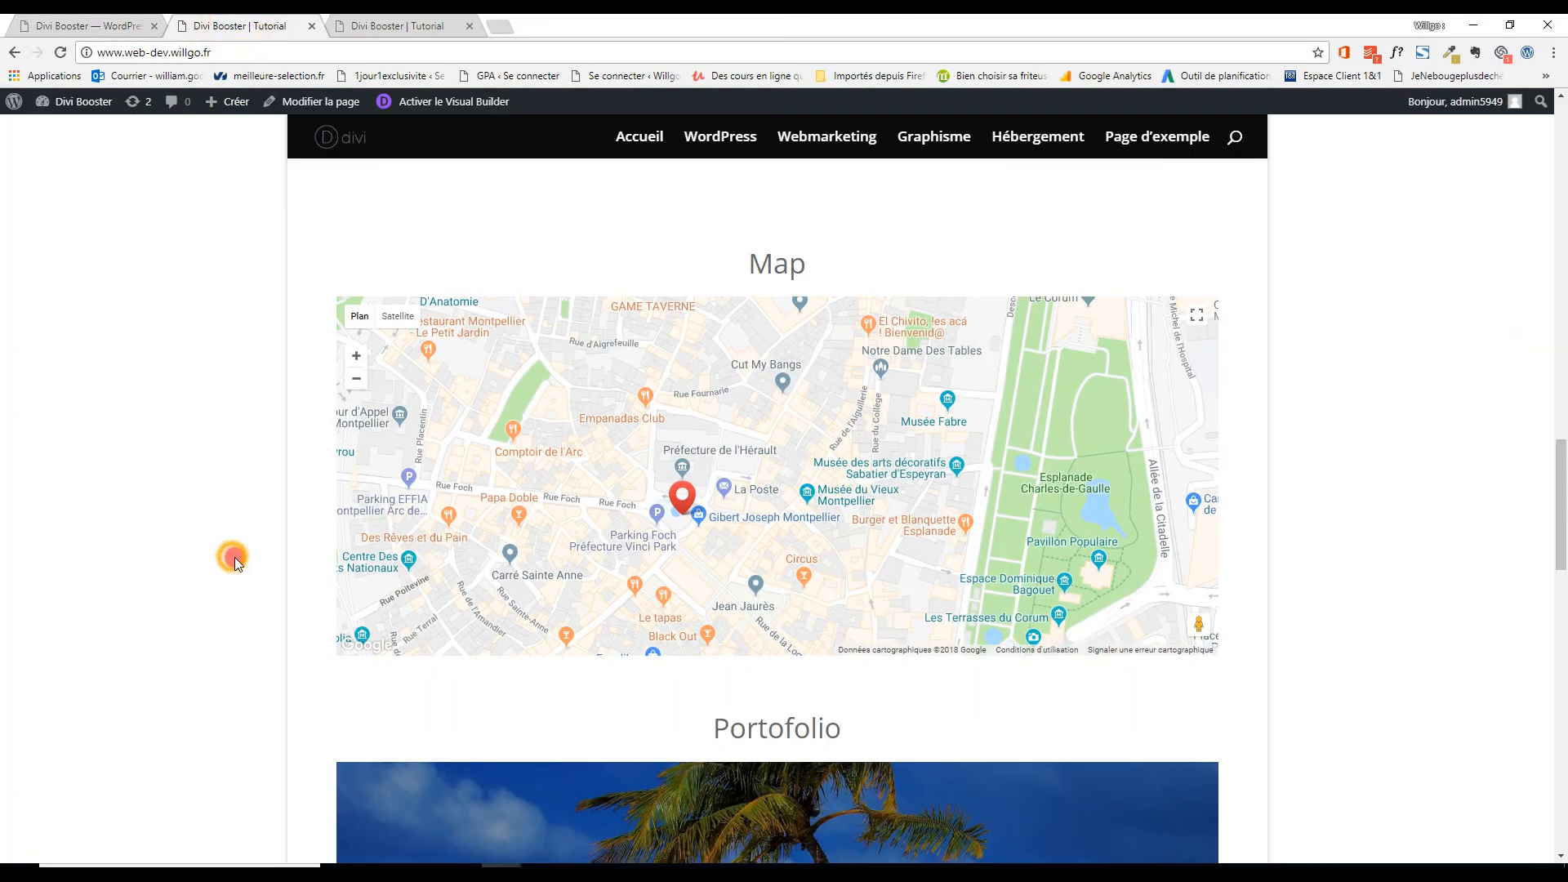
scroll(235, 528, down, 6)
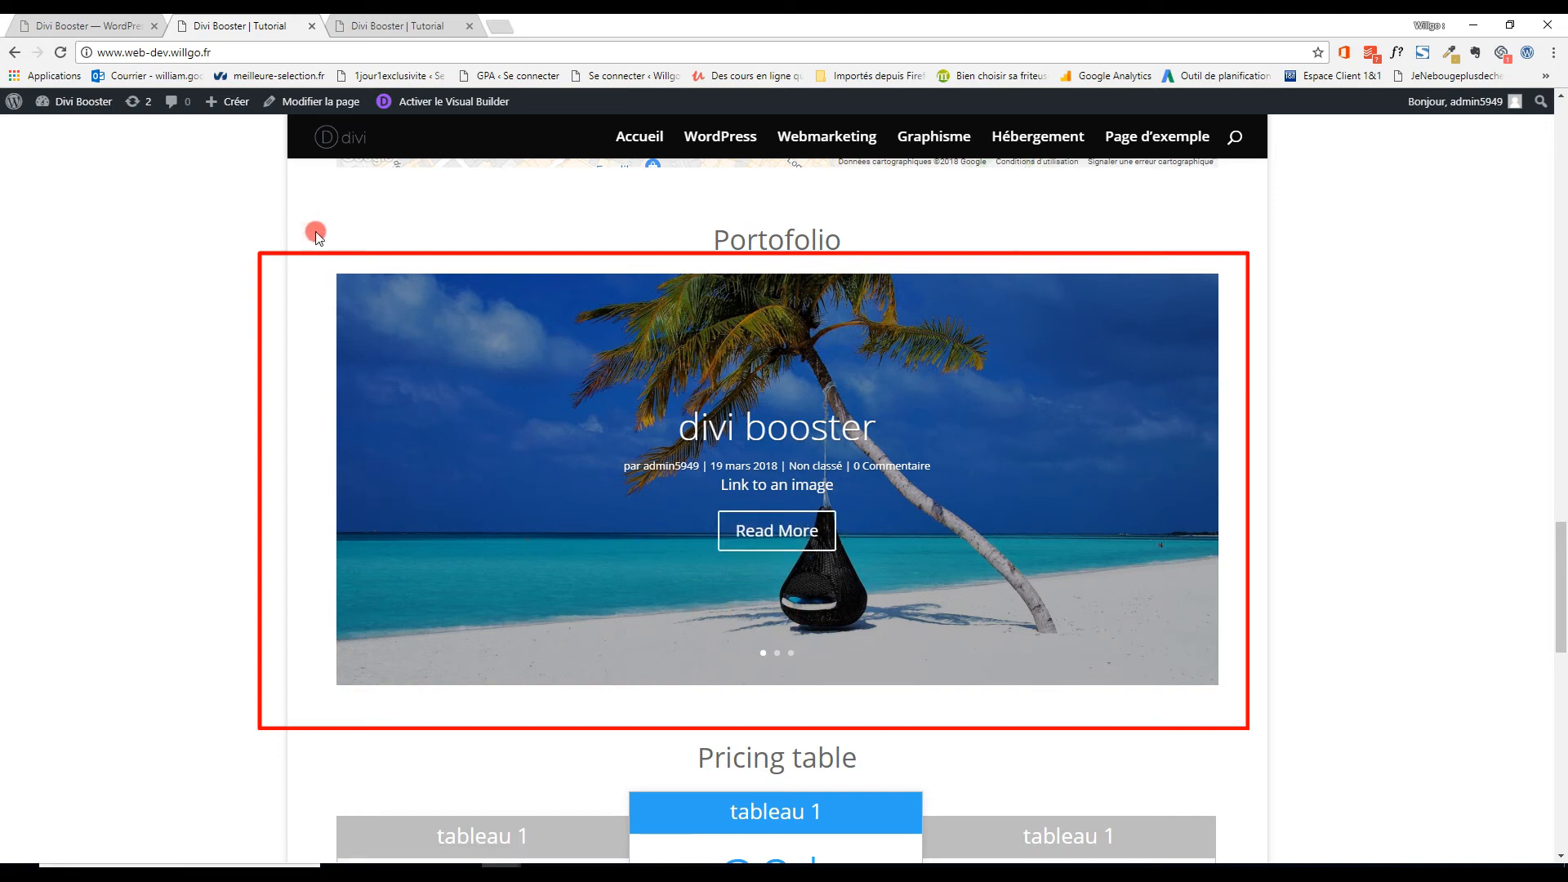
key(ctrl+Tab)
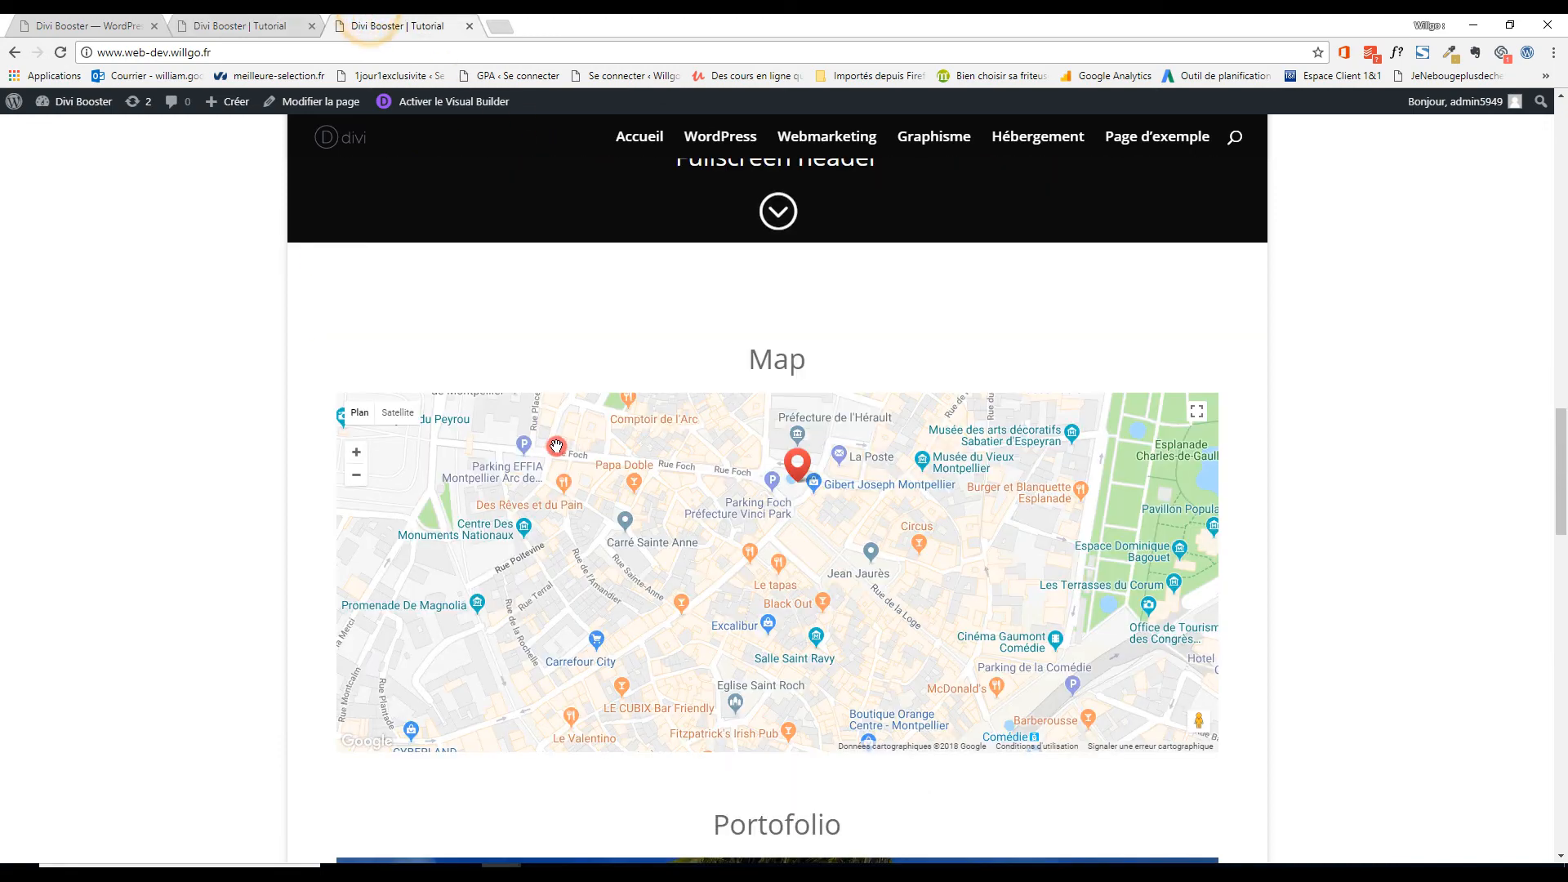
scroll(556, 446, down, 1)
scroll(230, 490, down, 6)
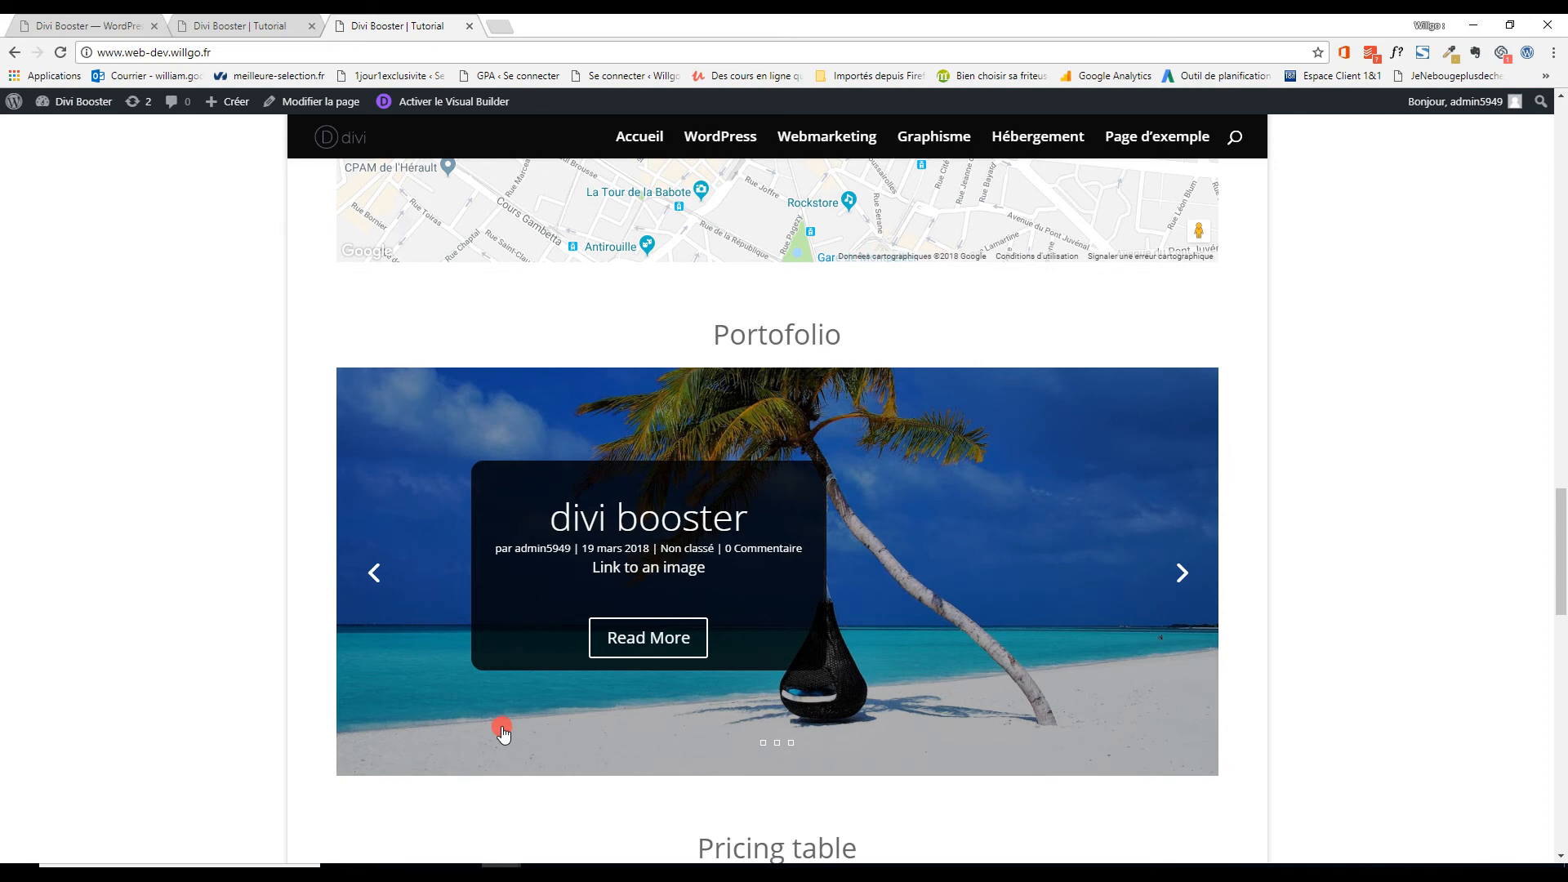
click(108, 26)
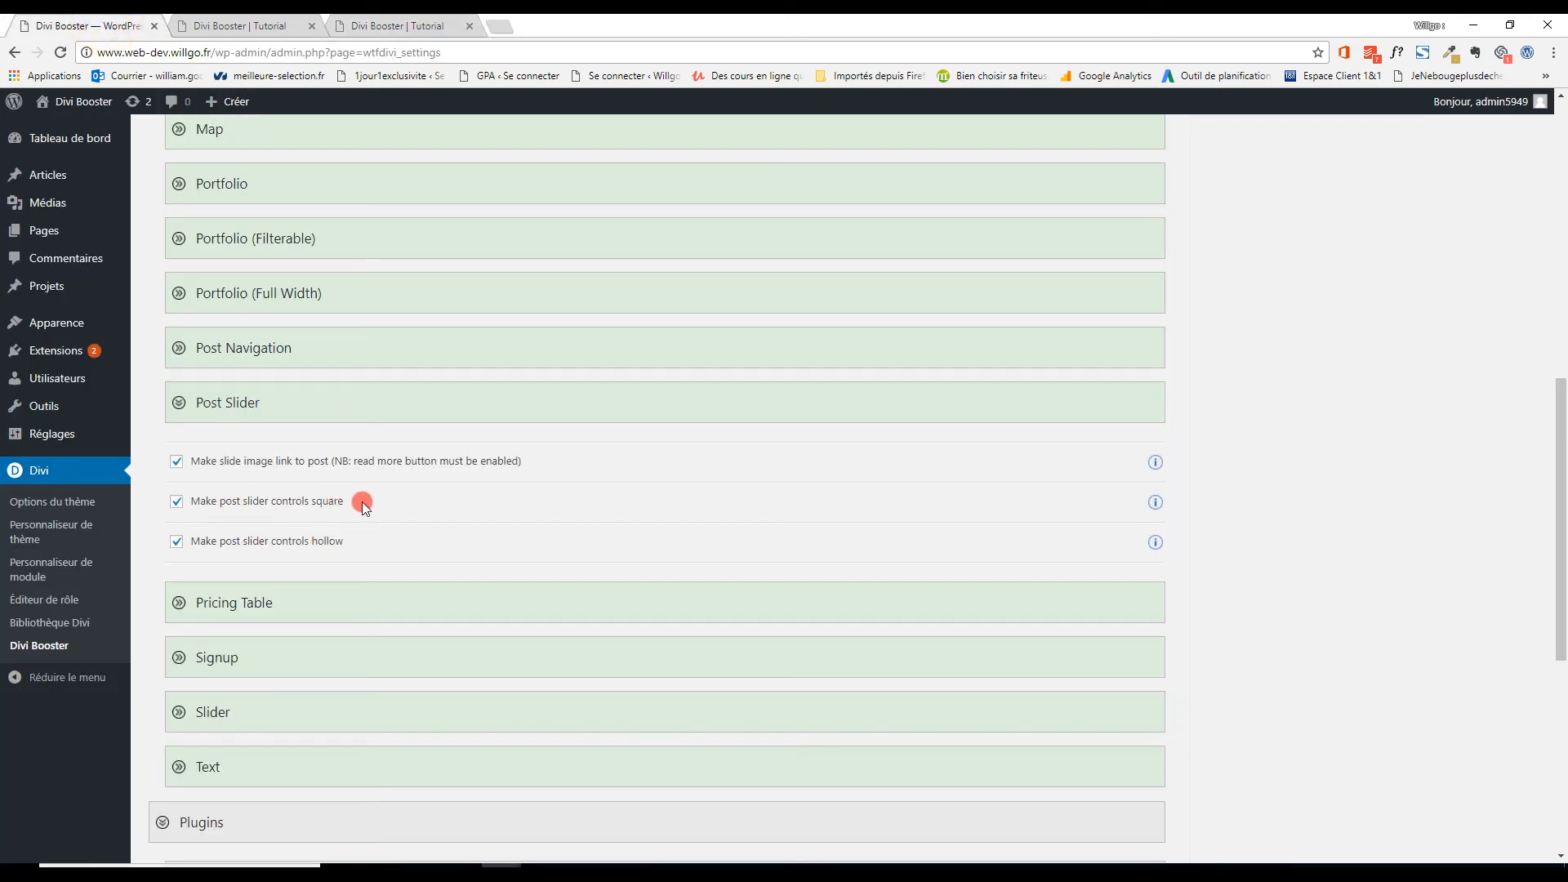
Review the square and hollow post slider control options, then check the slider's controls on the second open copy of the Tutorial page.
drag(360, 501, 219, 506)
click(349, 530)
click(390, 25)
click(760, 743)
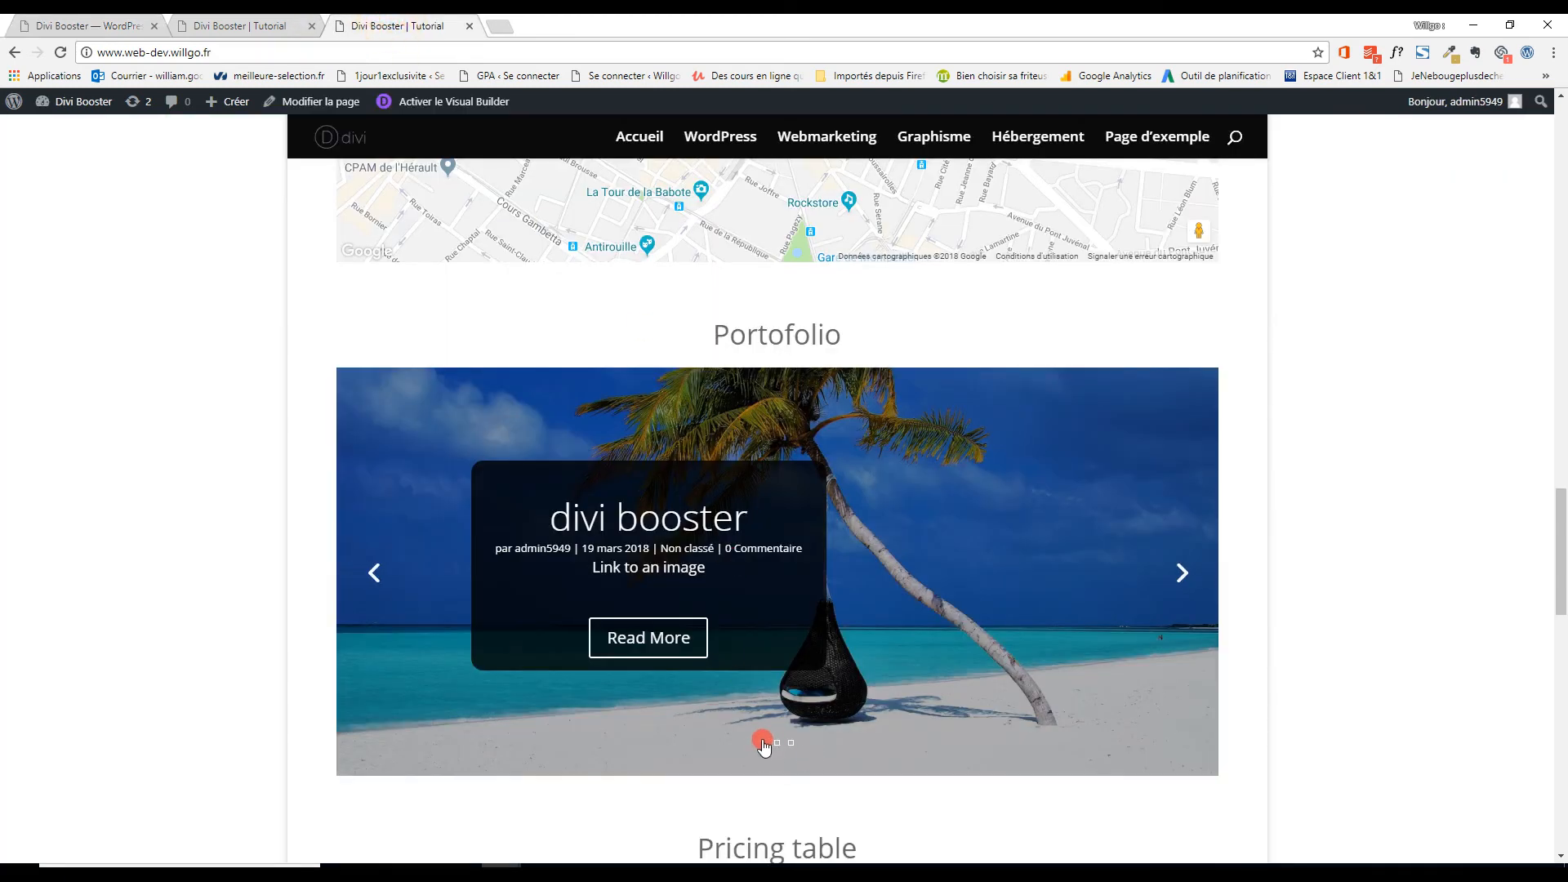
Return to the Divi Booster module settings, collapse Post Slider and show the Pricing Table options.
click(39, 18)
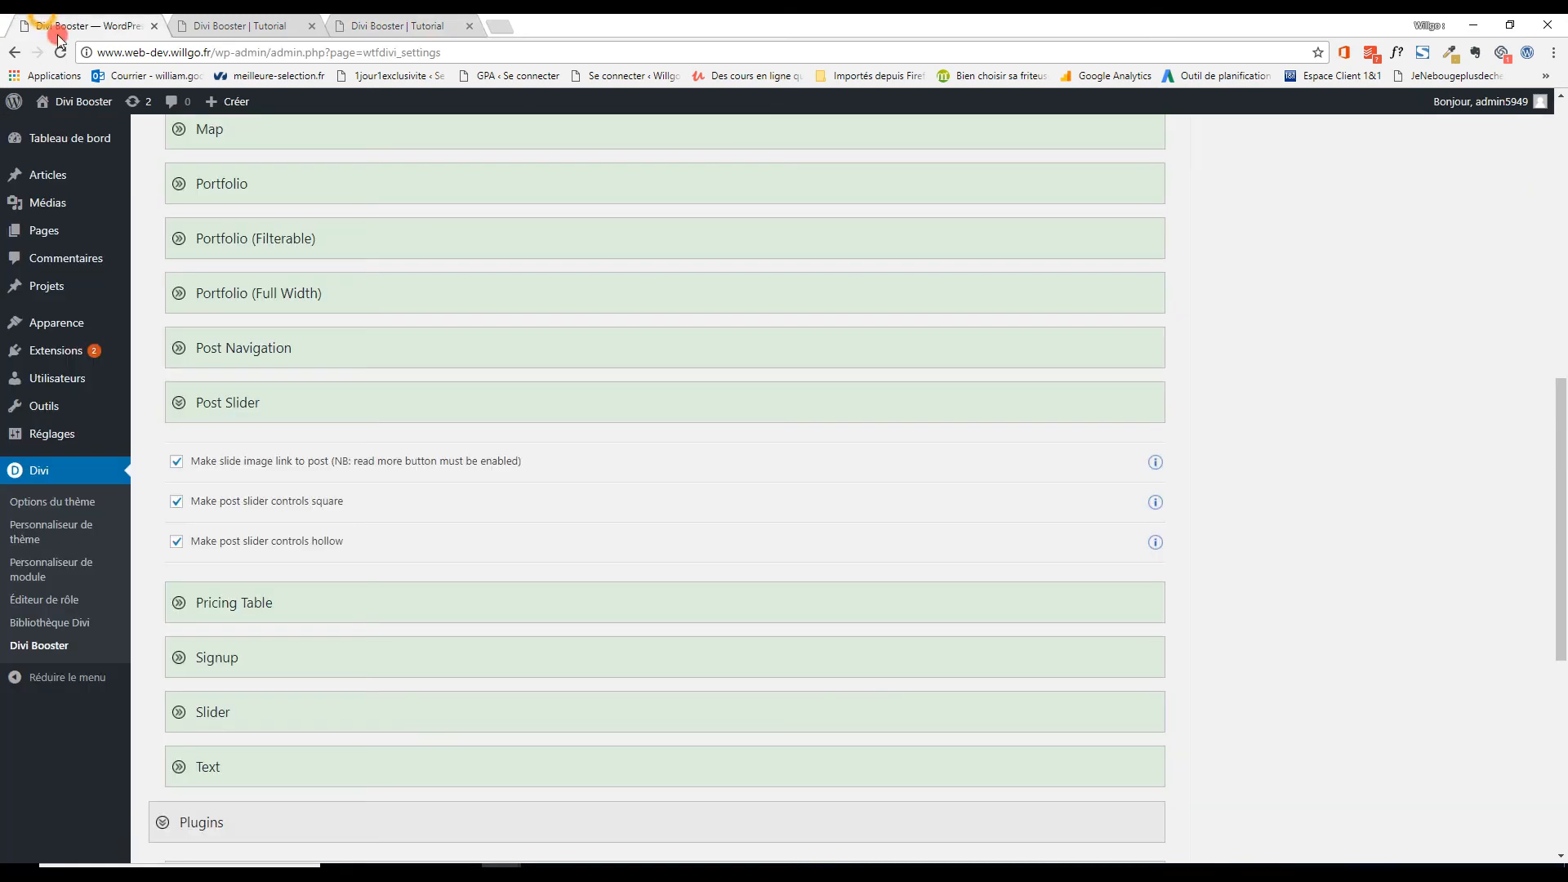
click(179, 404)
click(179, 454)
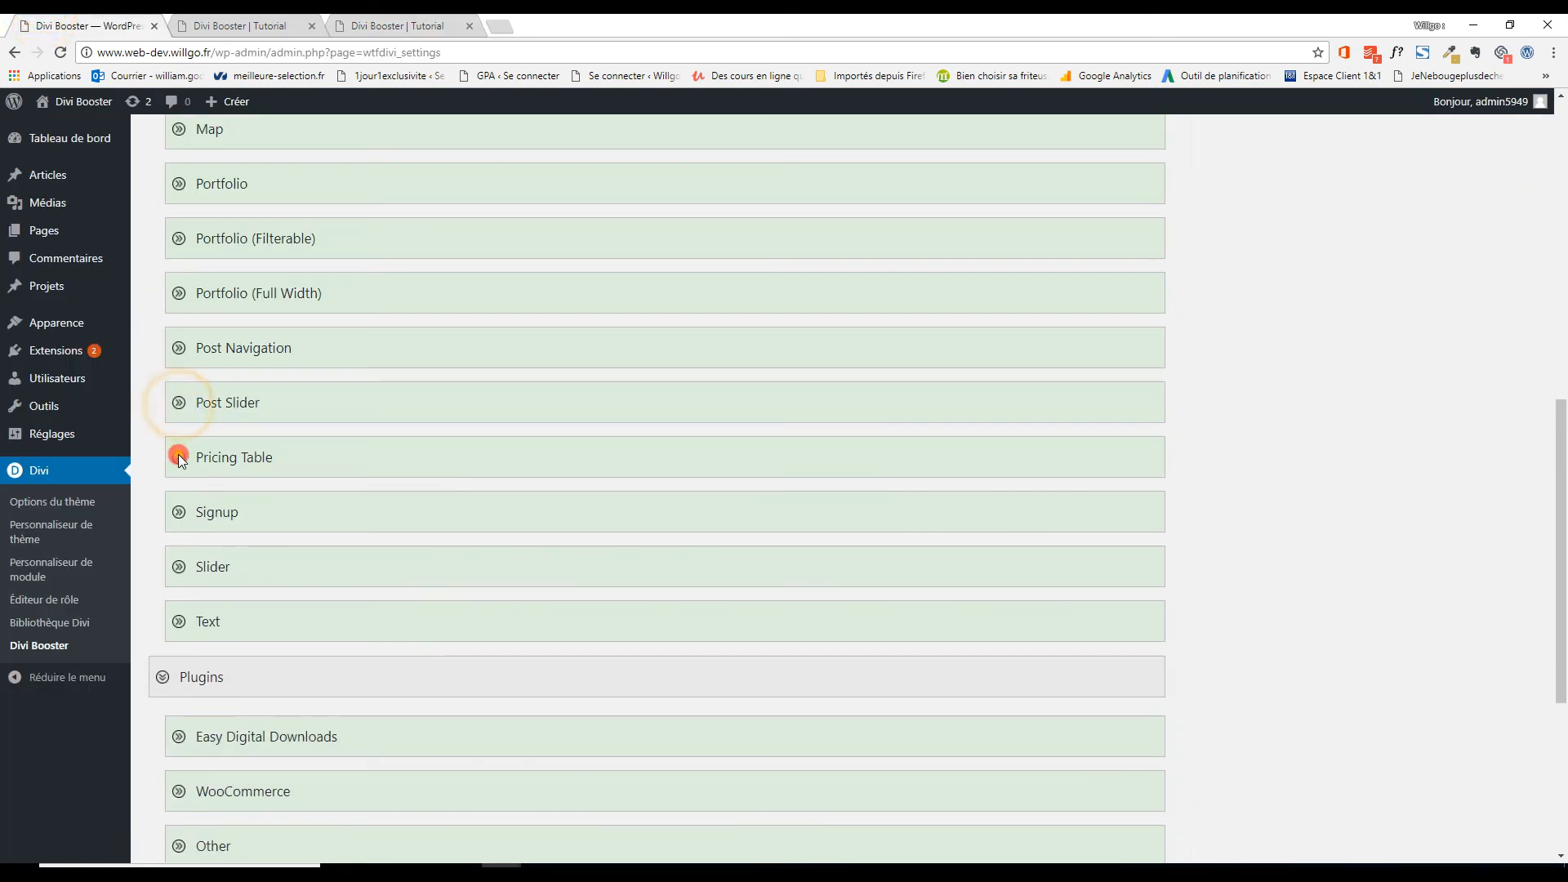
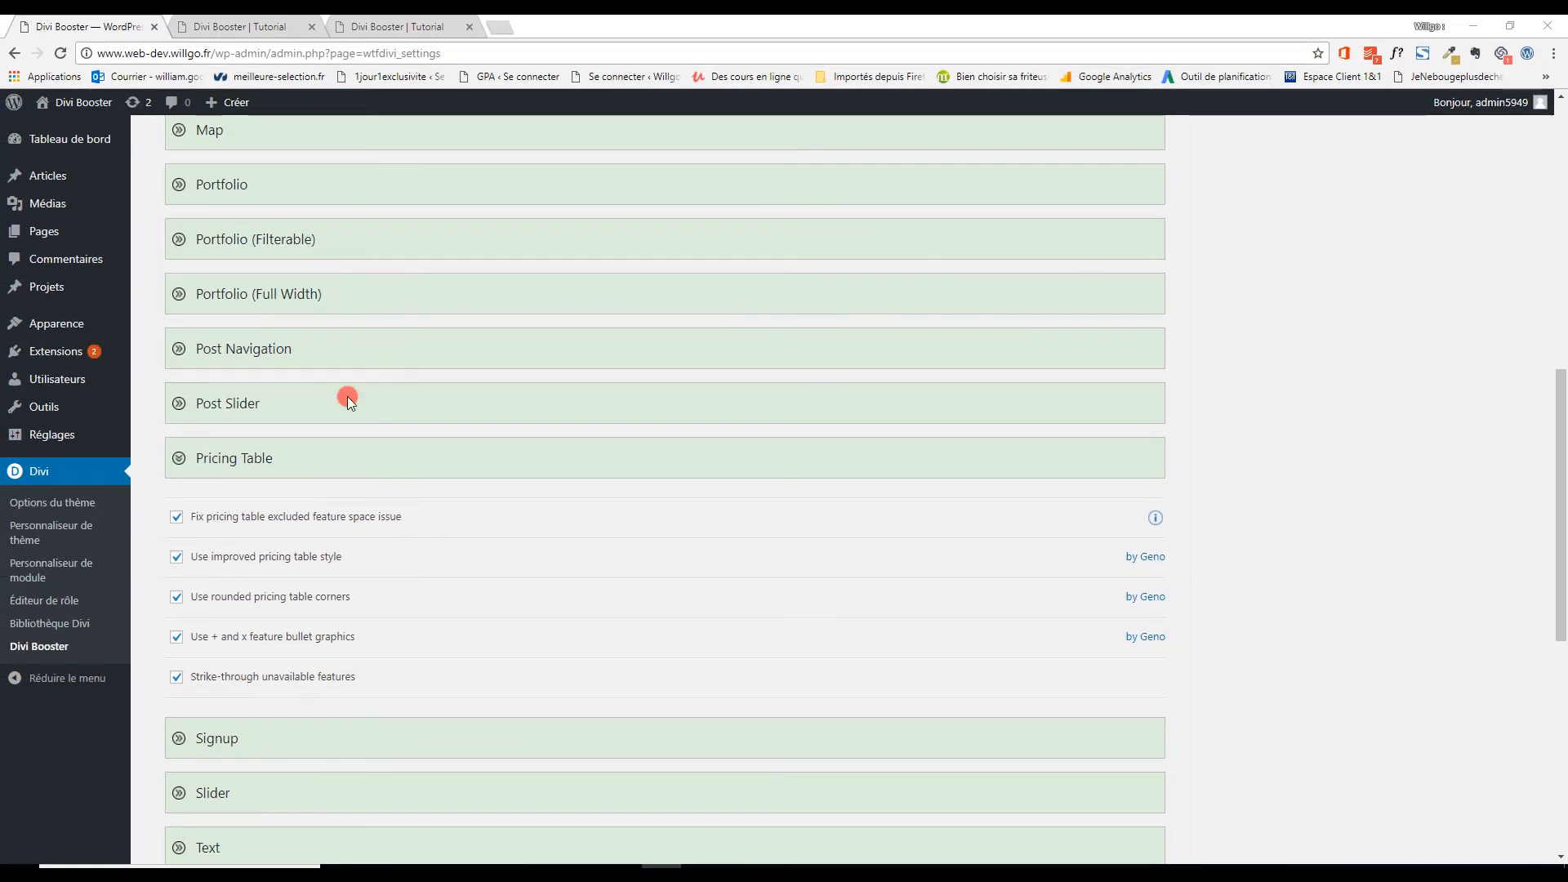
Compare the pricing table's styling, corners and feature bullets between the two open copies of the Tutorial page.
click(371, 22)
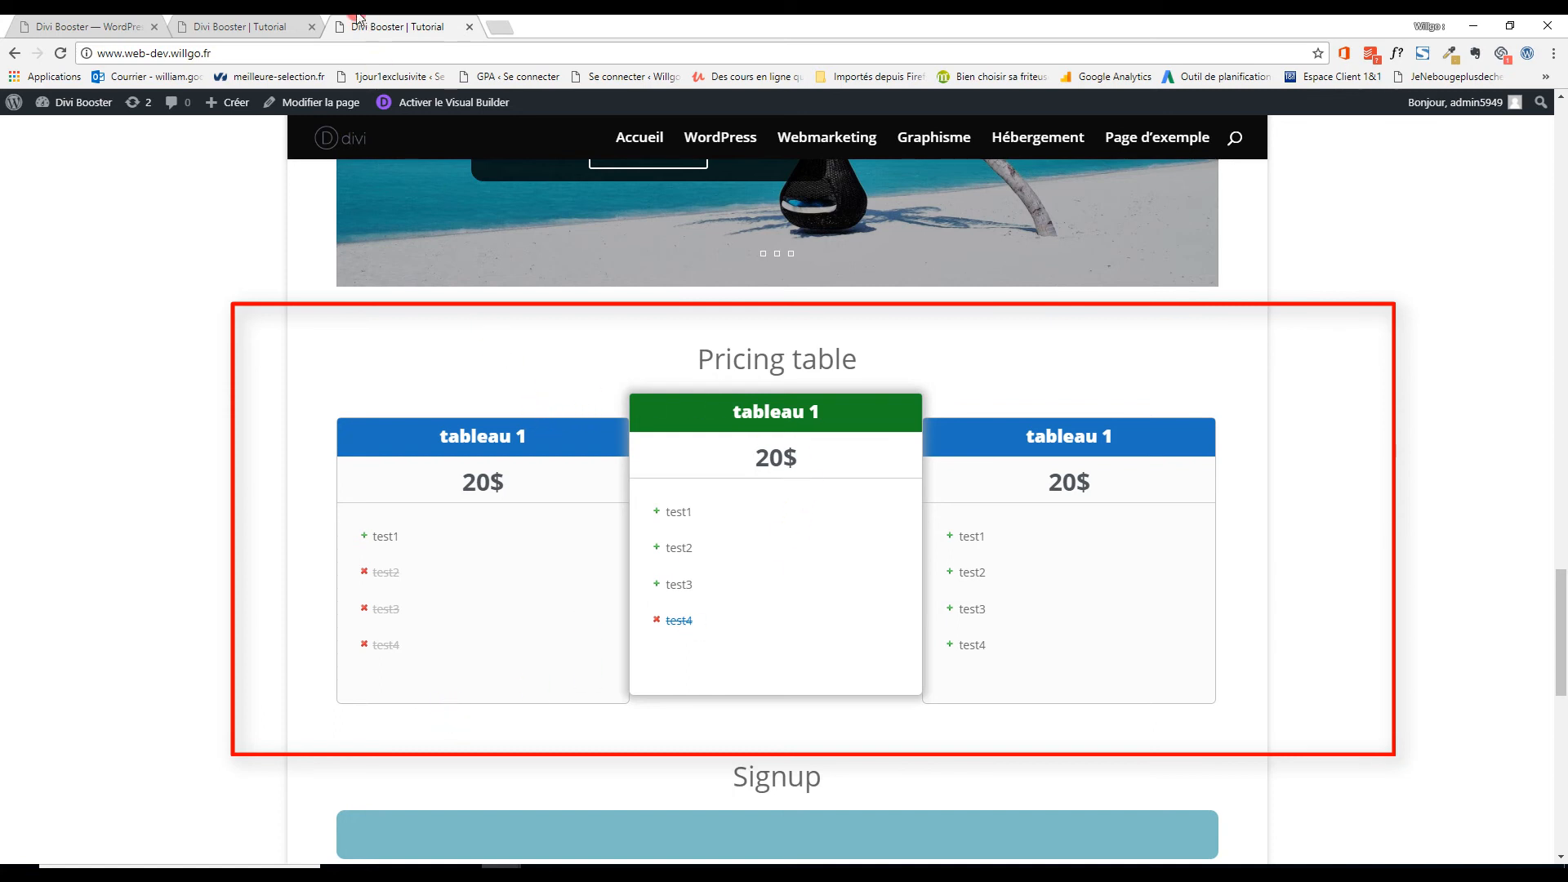
click(249, 26)
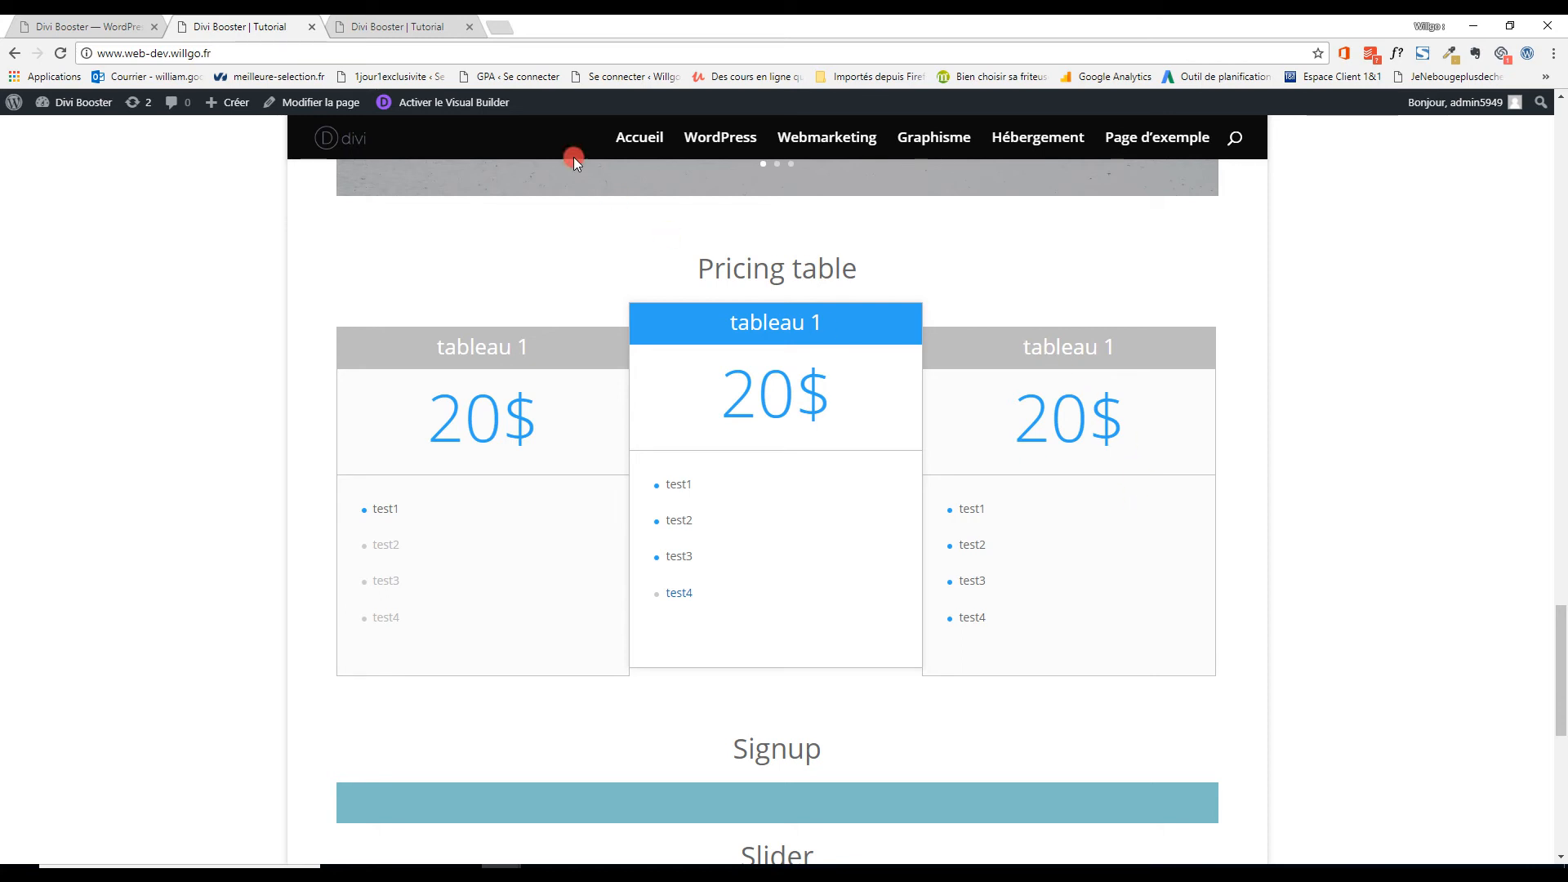
click(401, 20)
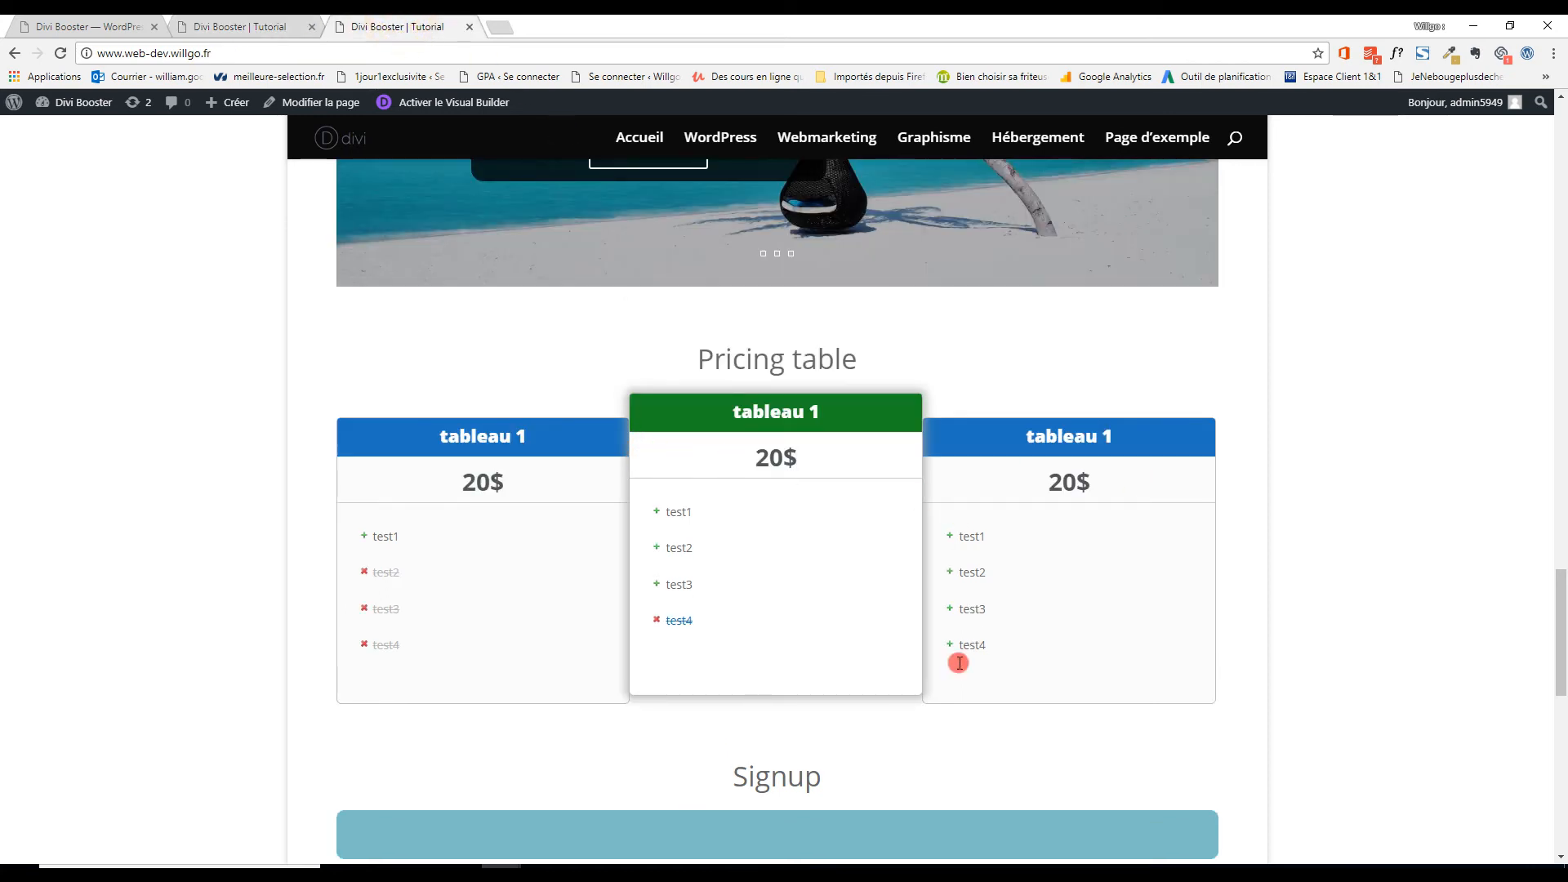
scroll(907, 669, down, 2)
scroll(908, 648, up, 4)
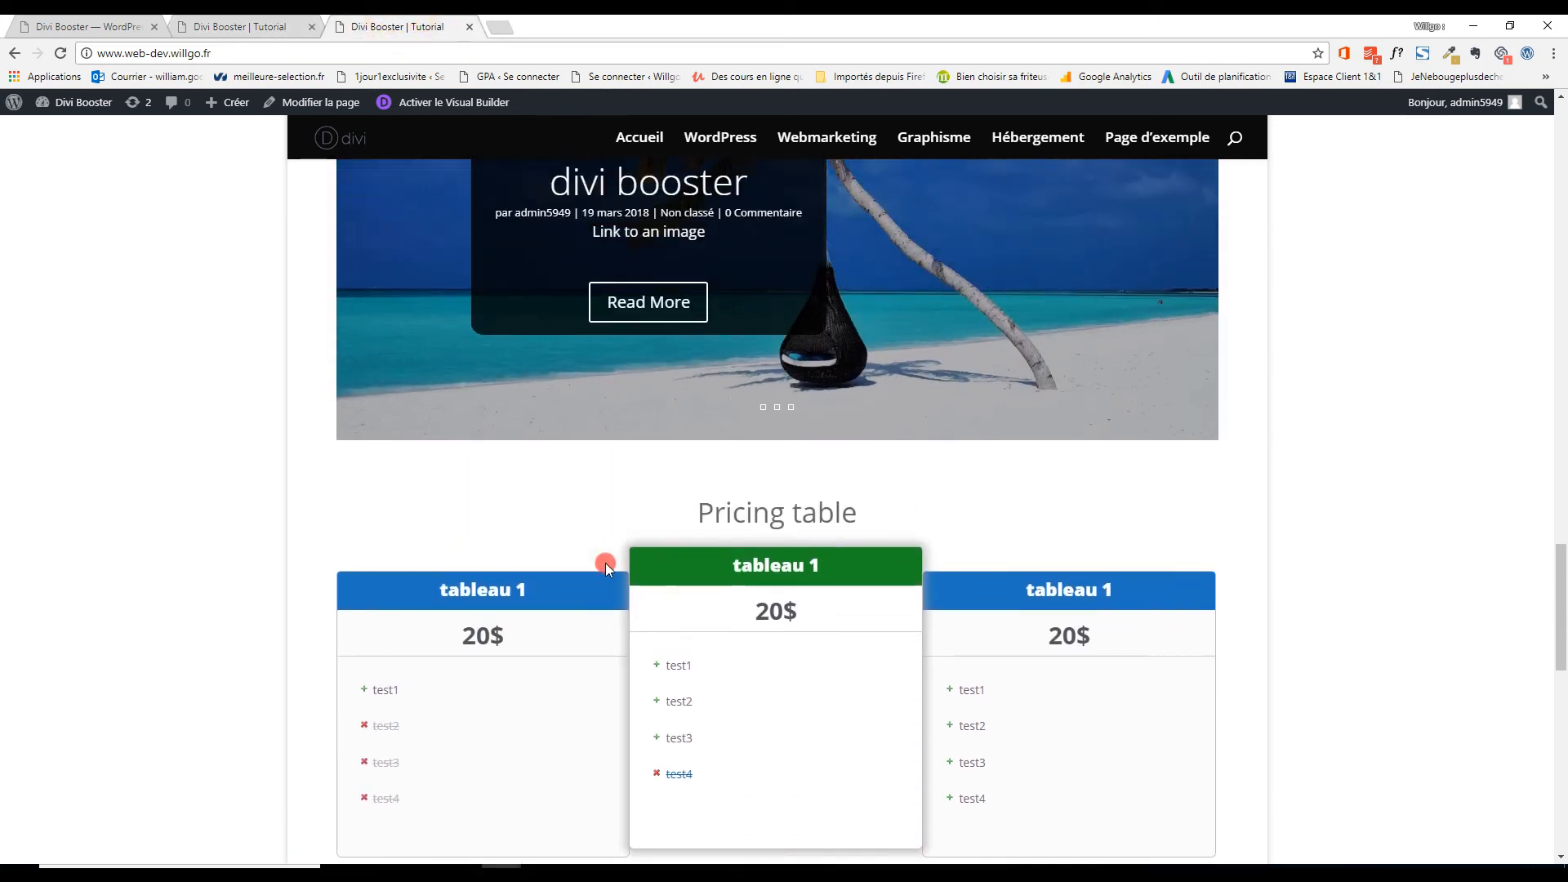
Return to the Divi Booster module settings, collapse Pricing Table and show the Signup options.
click(69, 17)
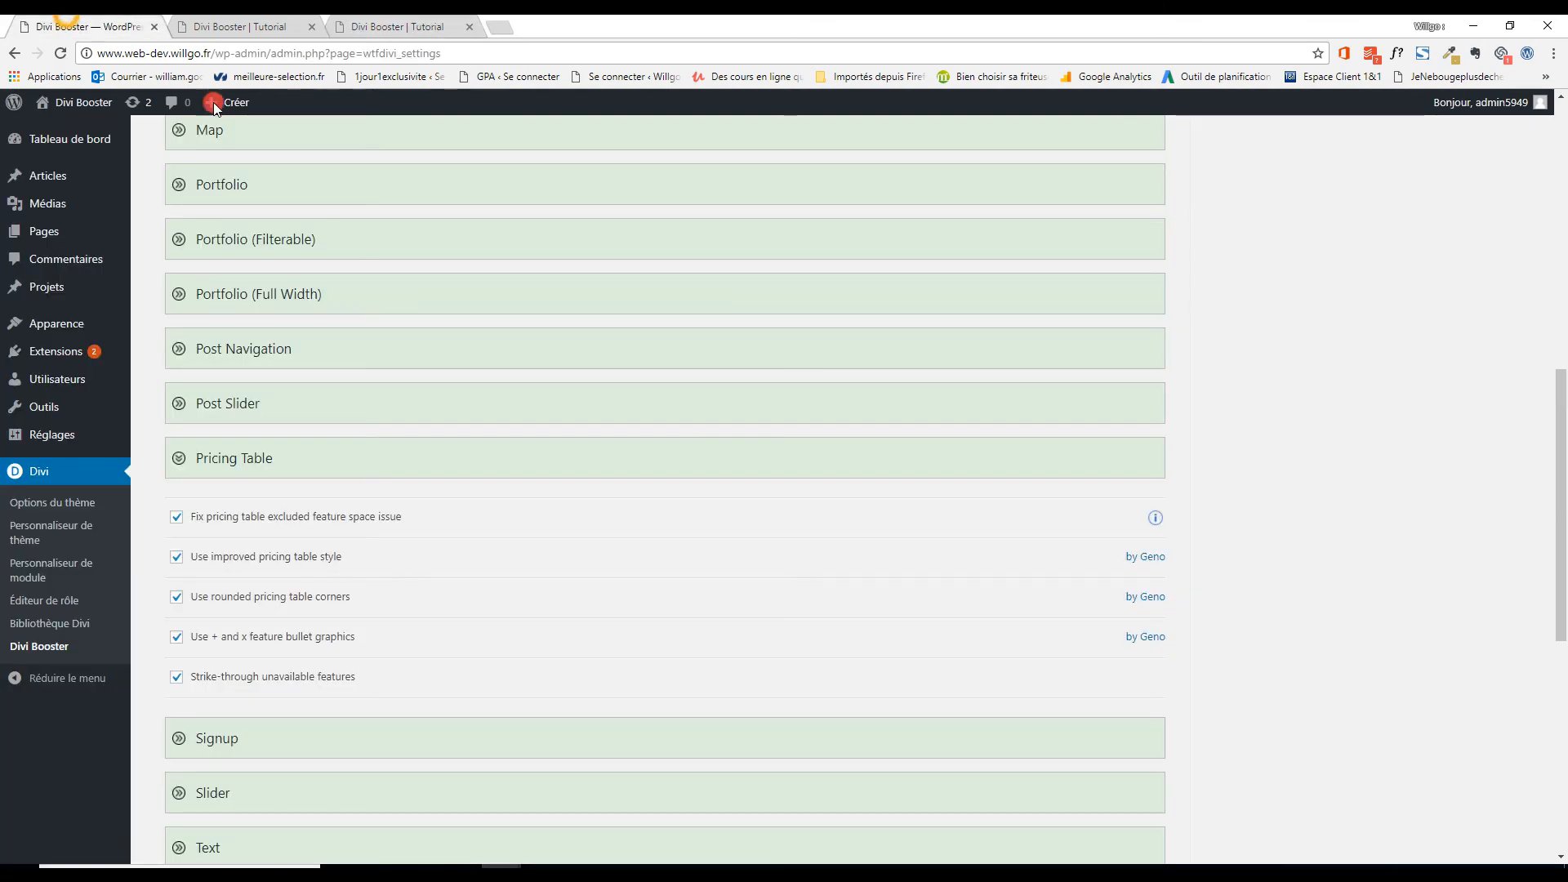
click(176, 459)
scroll(164, 441, down, 3)
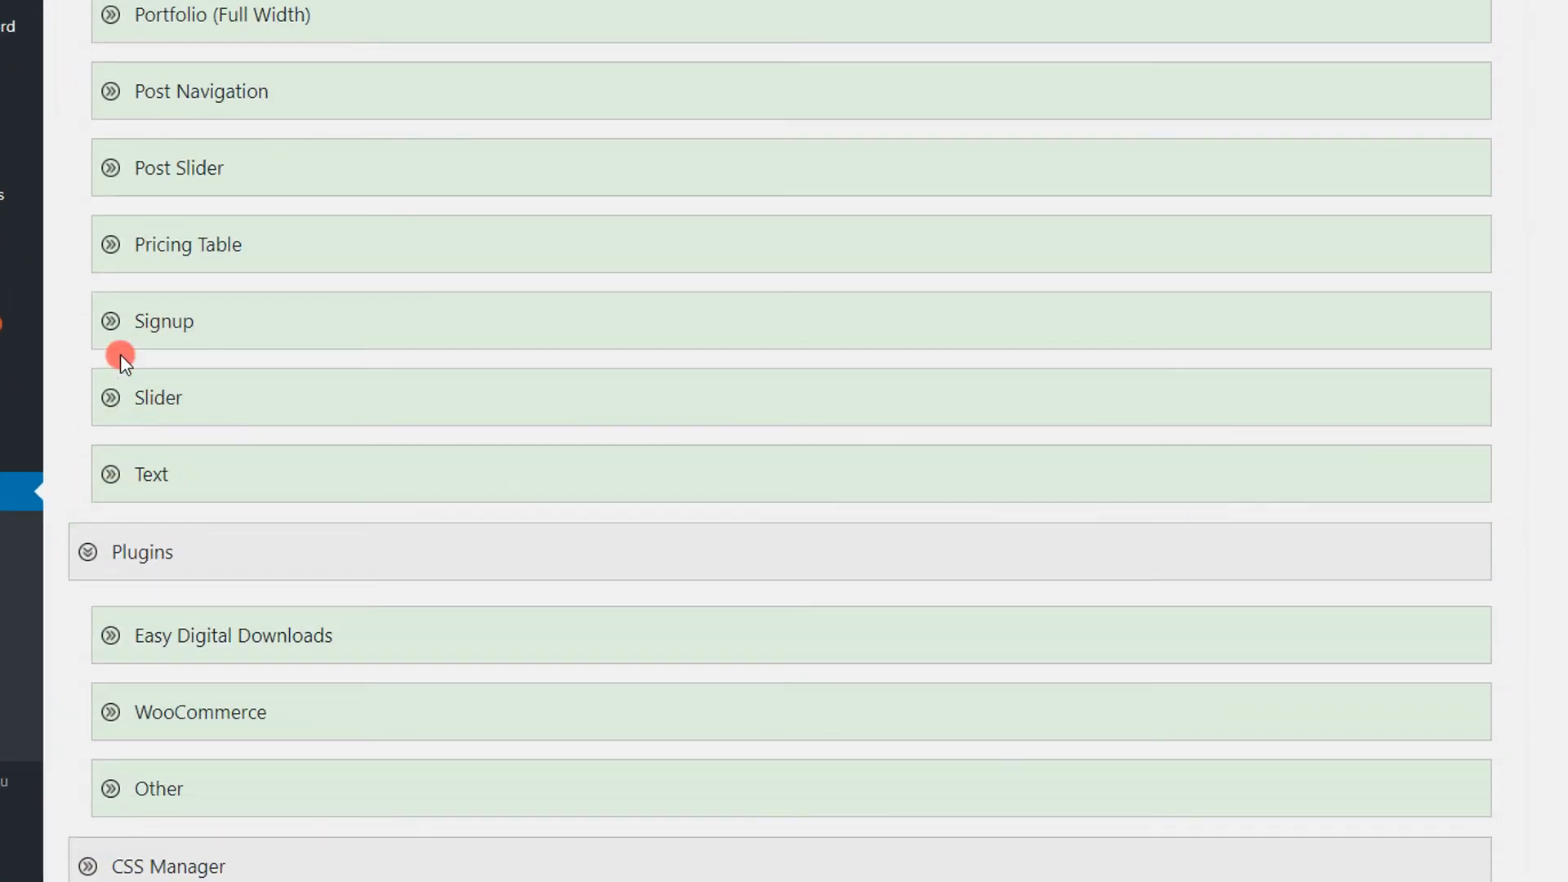
click(111, 321)
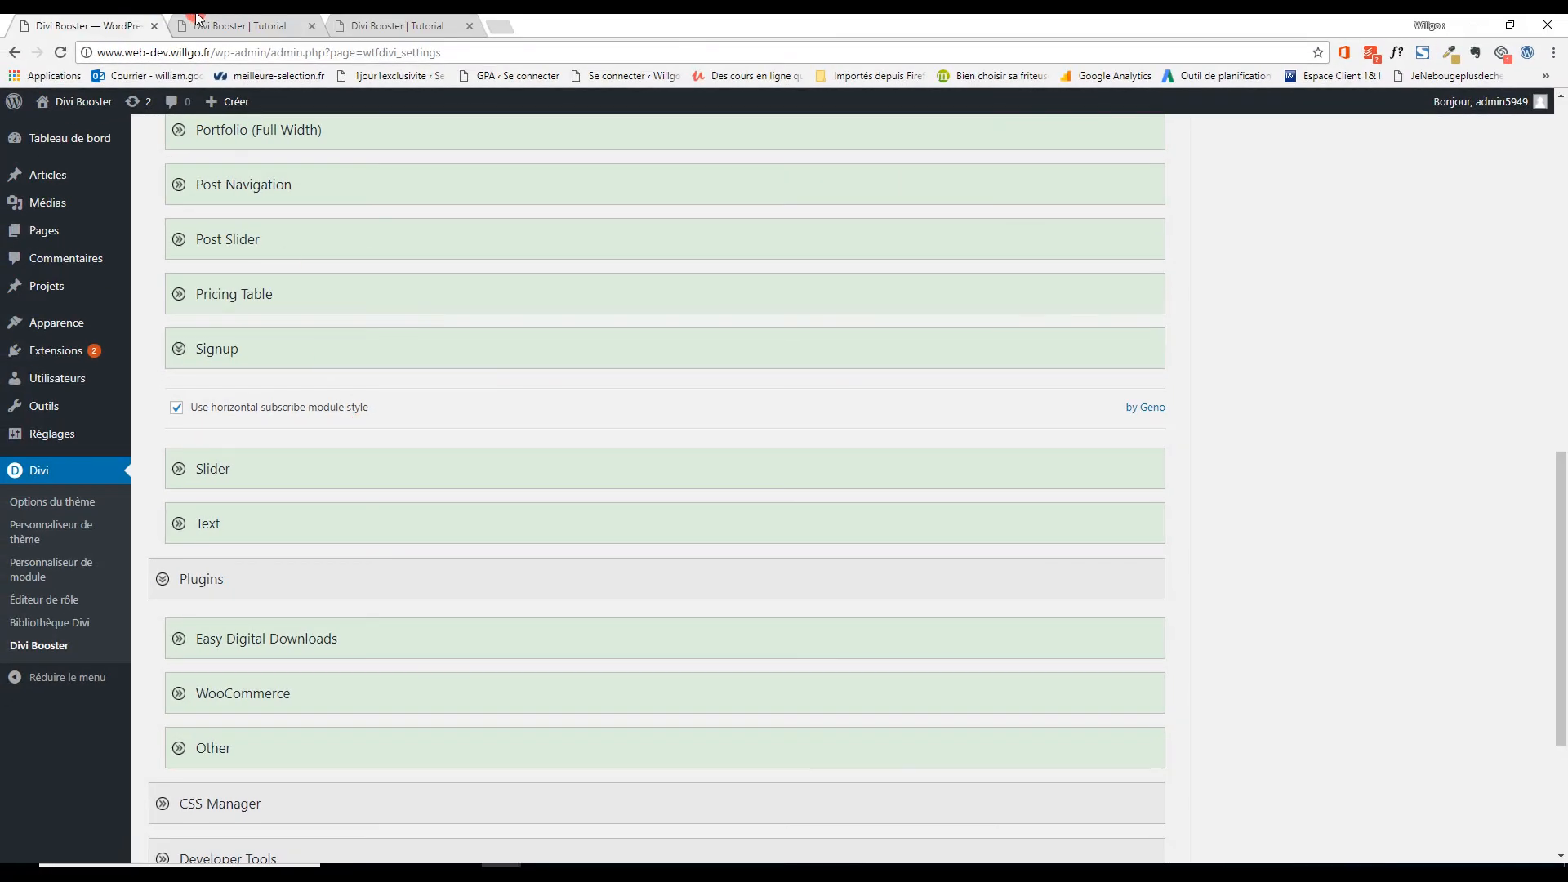
Reload the first open copy of the Tutorial page and examine the Signup module in both copies.
click(237, 25)
scroll(438, 598, down, 5)
scroll(424, 589, up, 1)
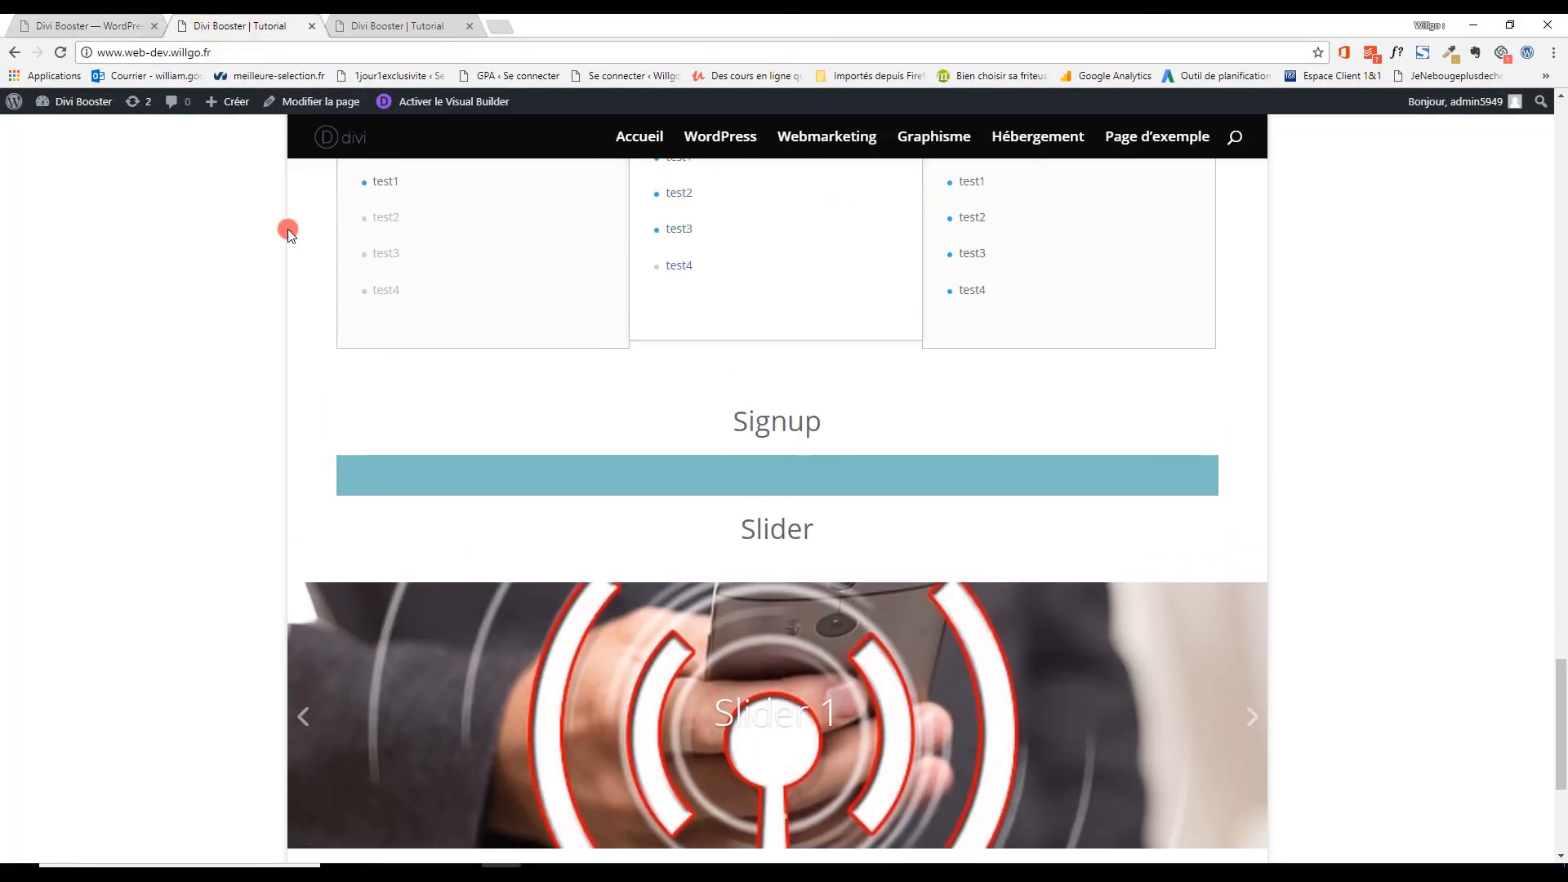
click(65, 56)
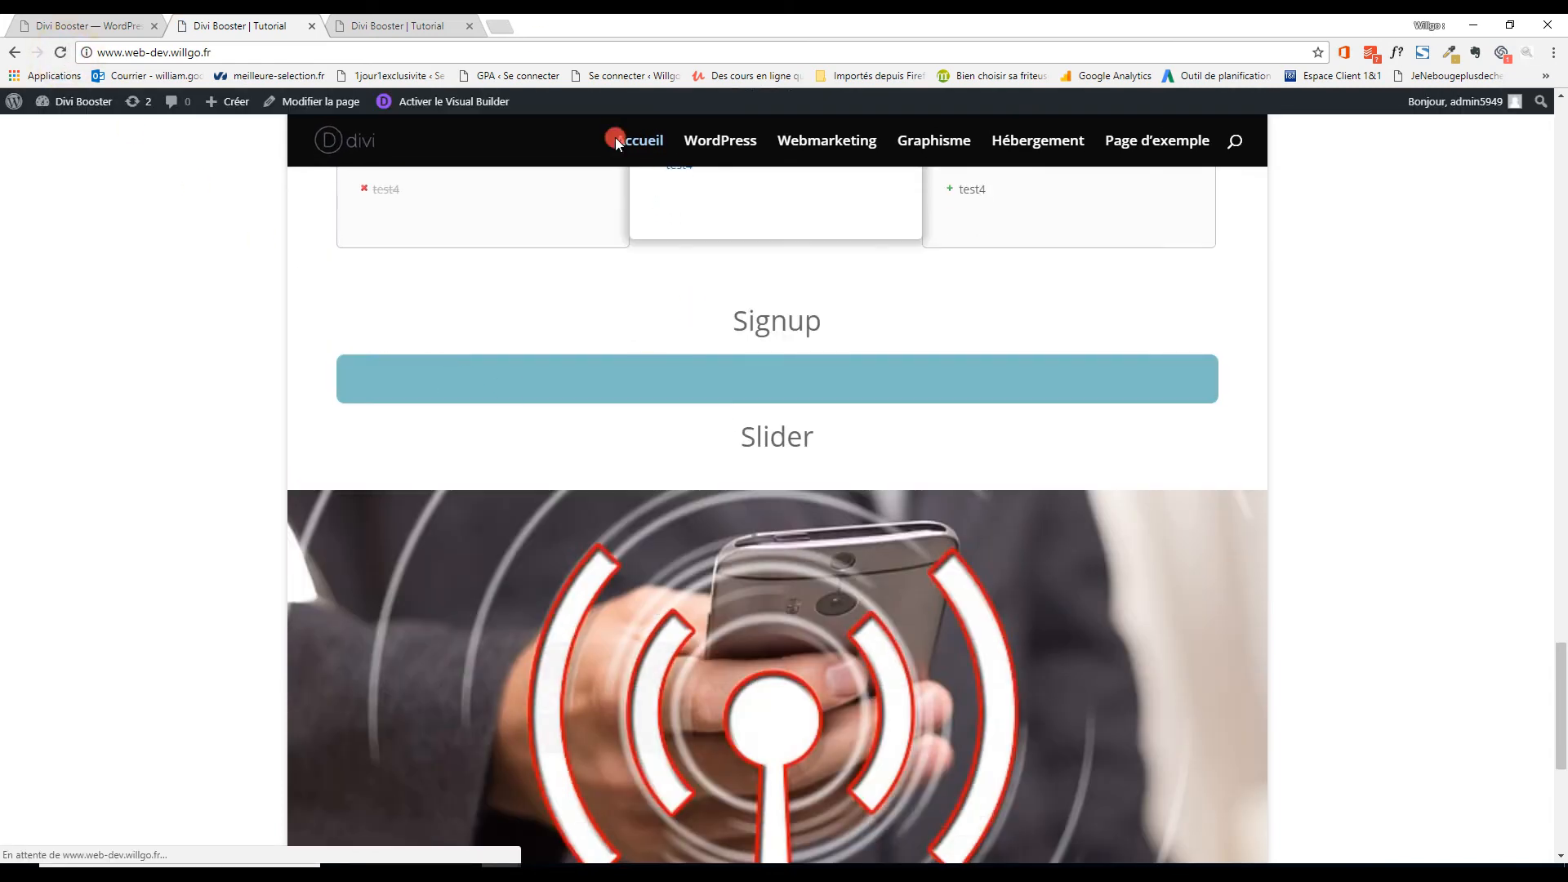
click(430, 25)
scroll(539, 623, down, 6)
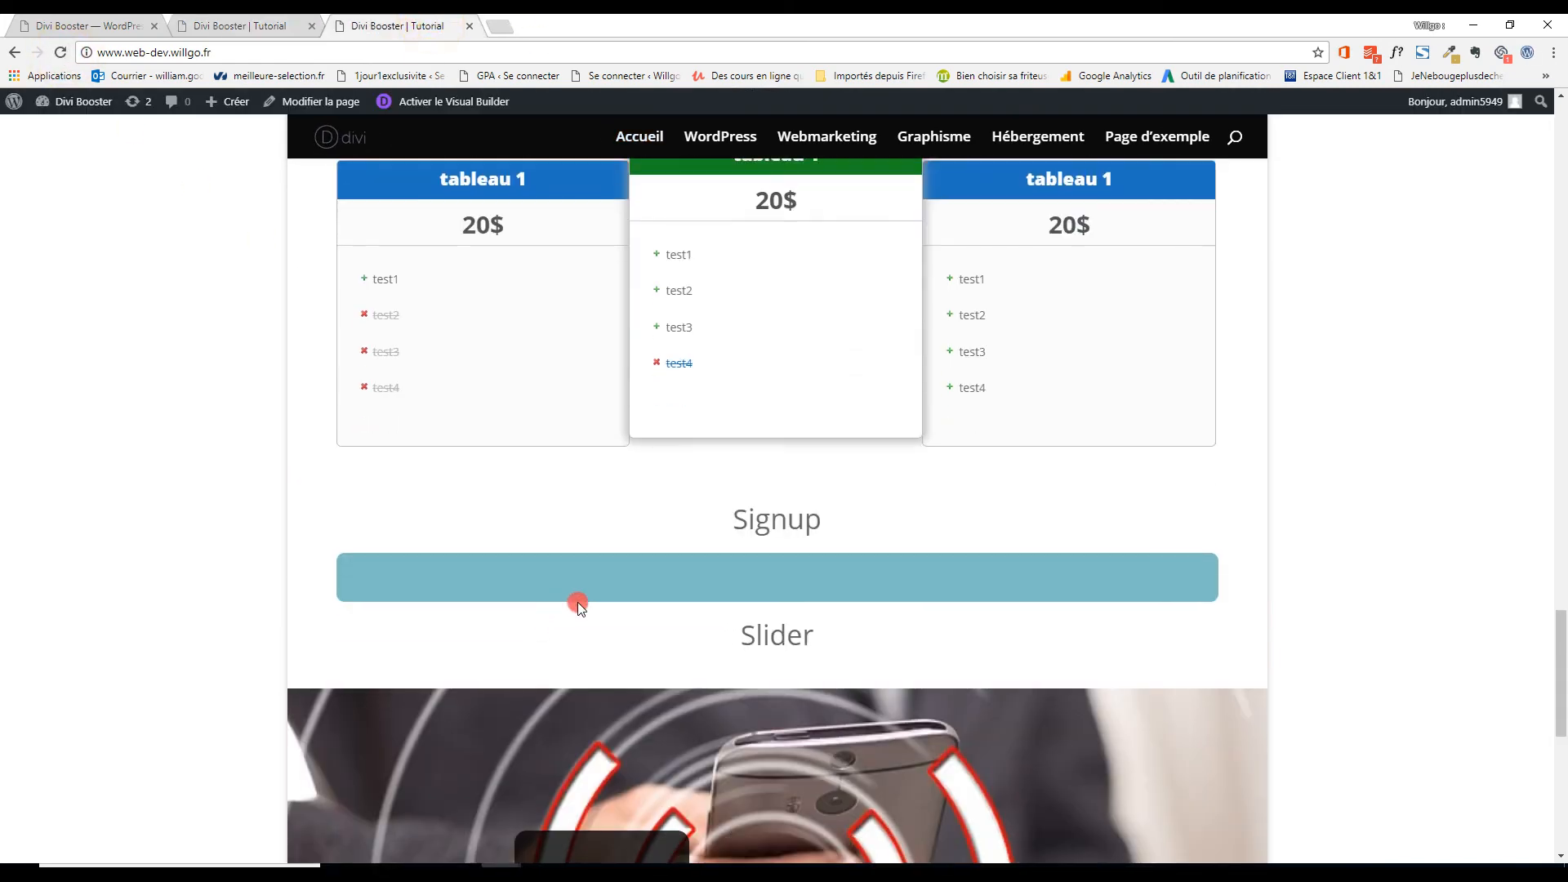
click(745, 507)
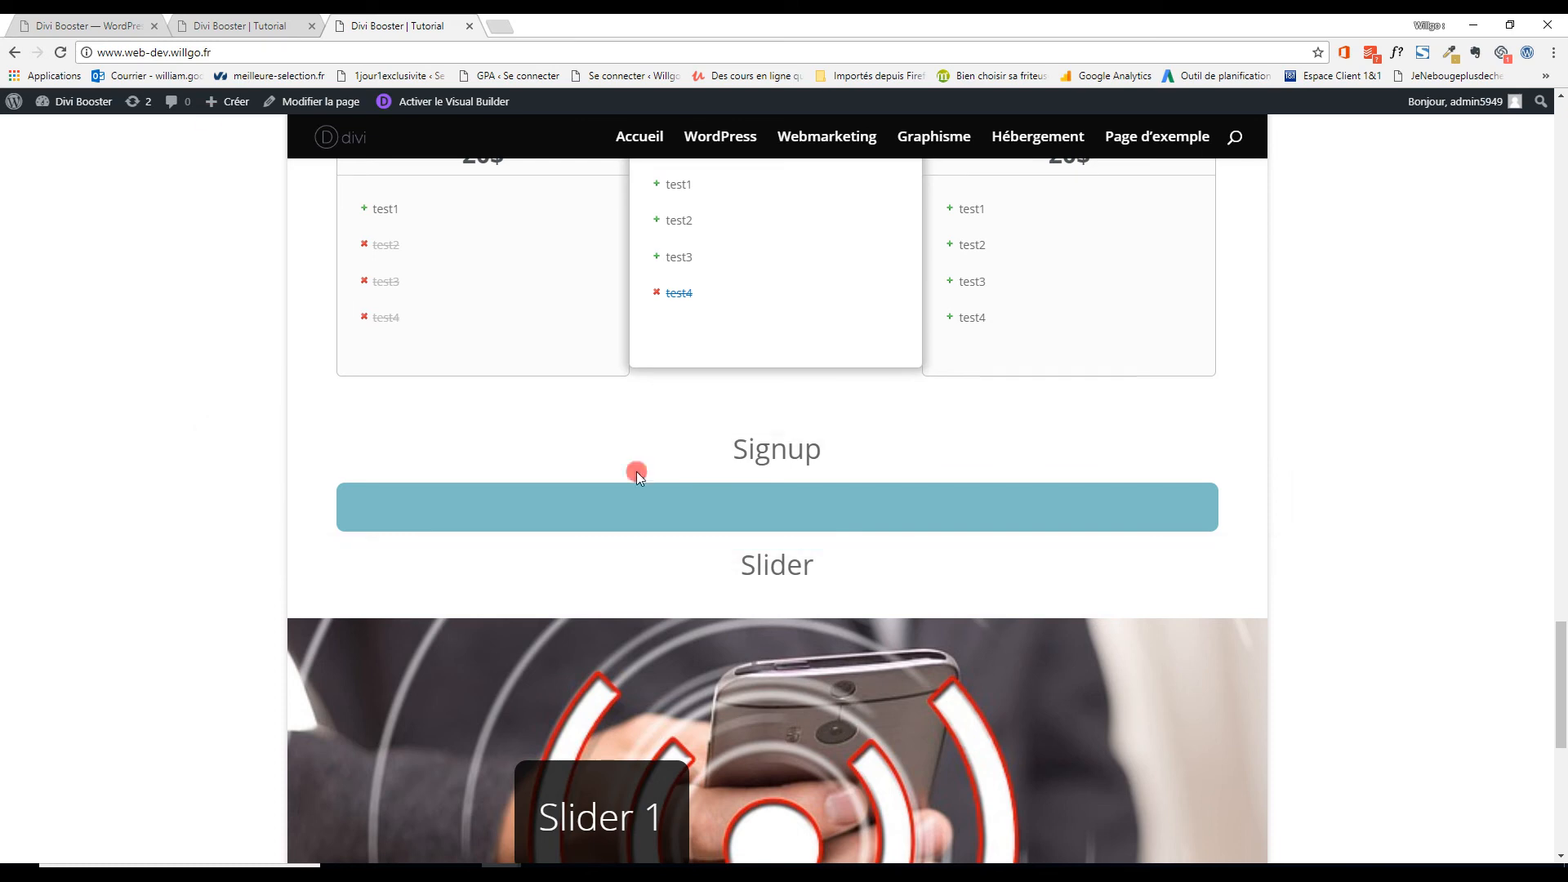
click(236, 20)
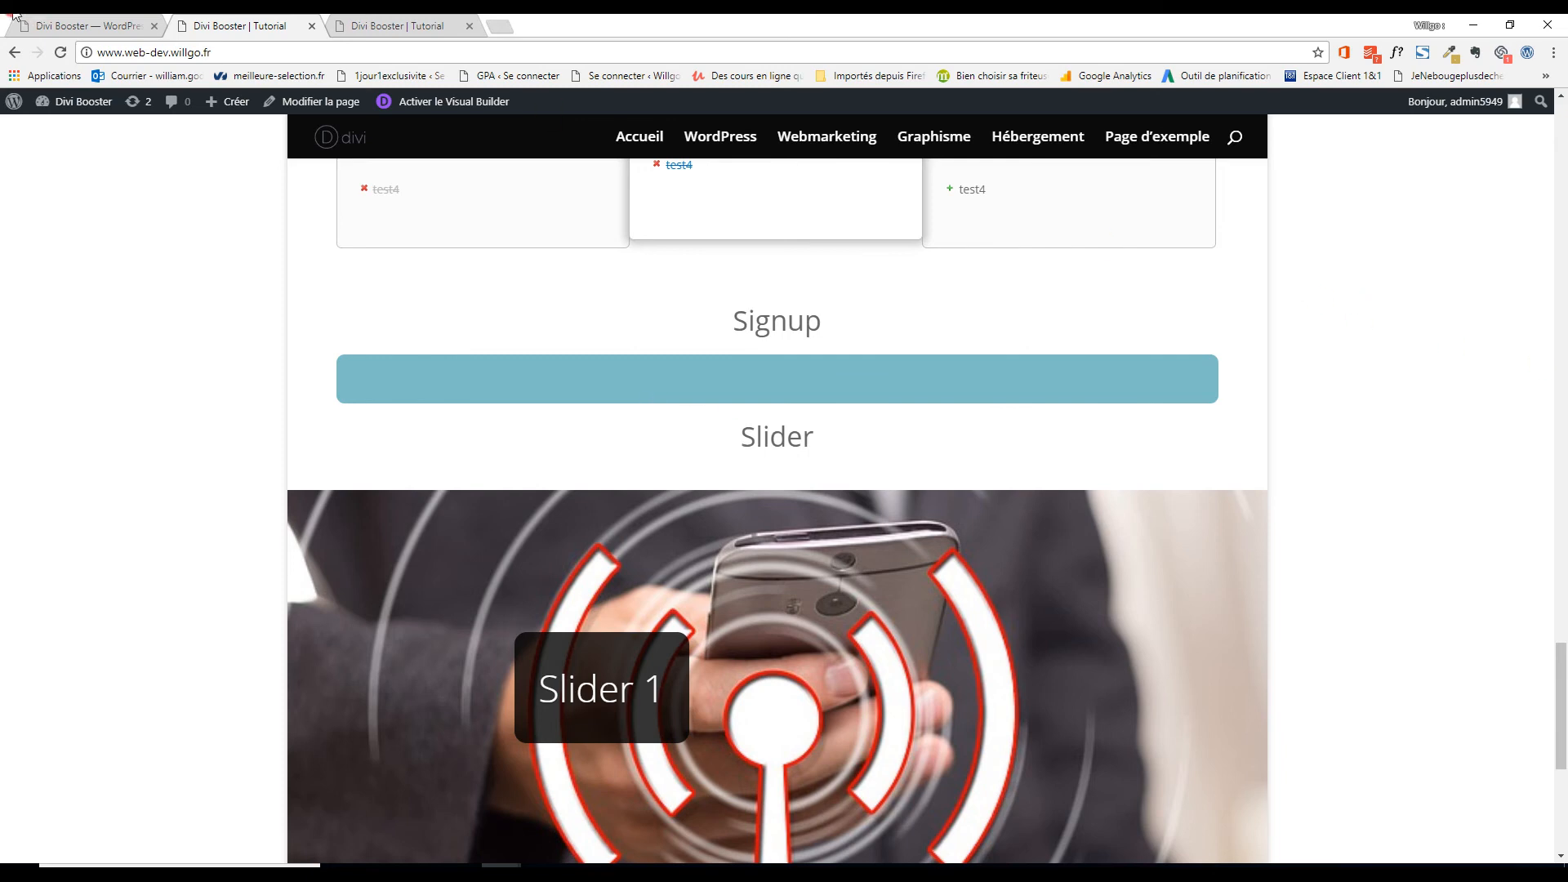
Return to the Divi Booster module settings, show the Slider options and collapse Signup.
click(109, 19)
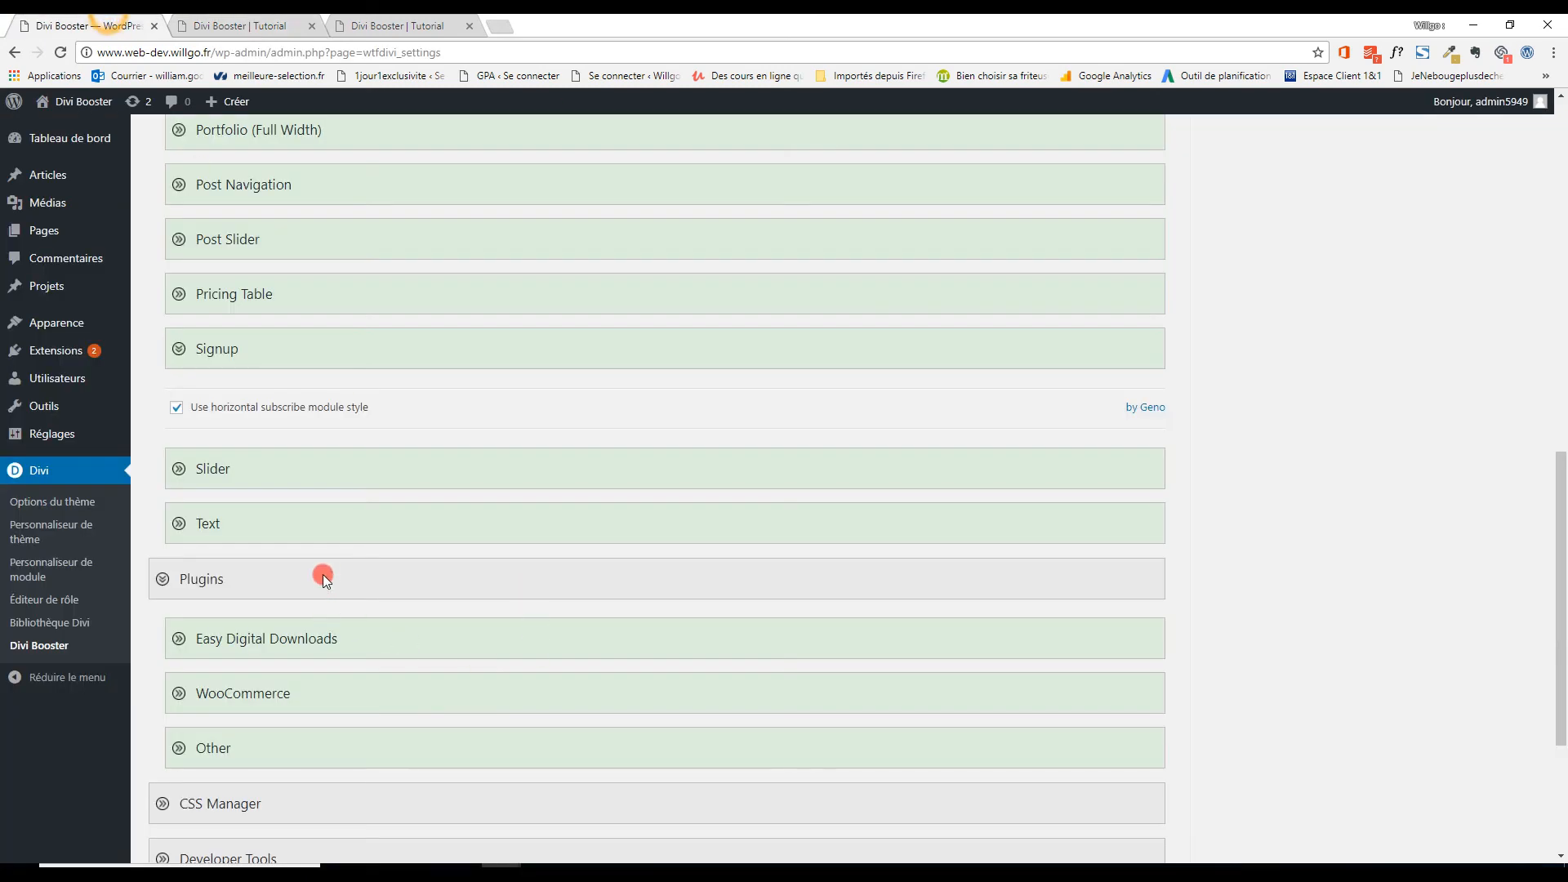
click(178, 472)
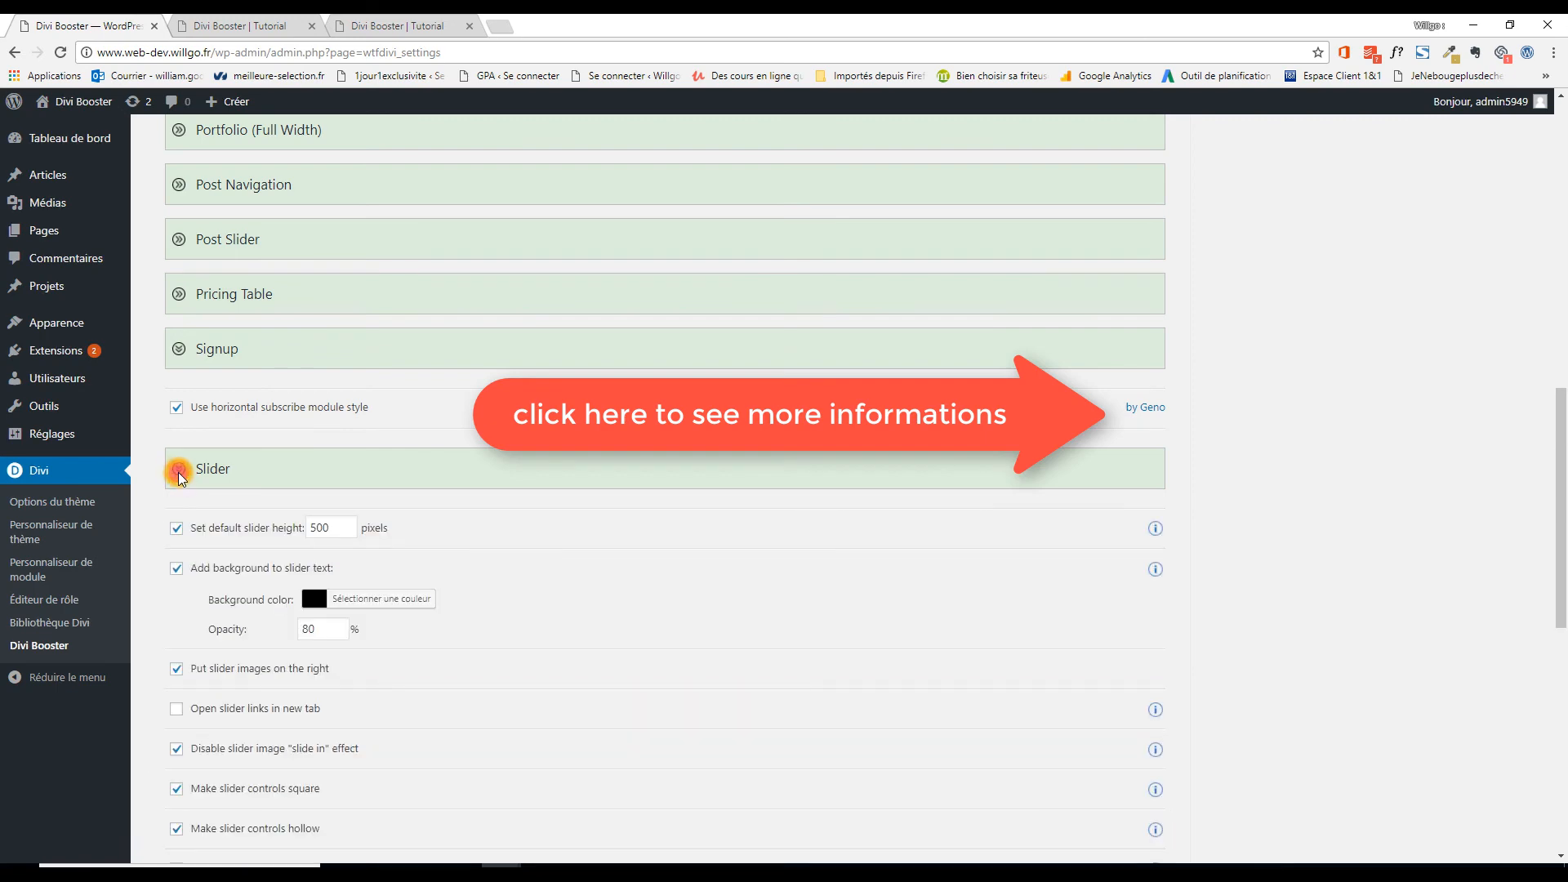
click(178, 351)
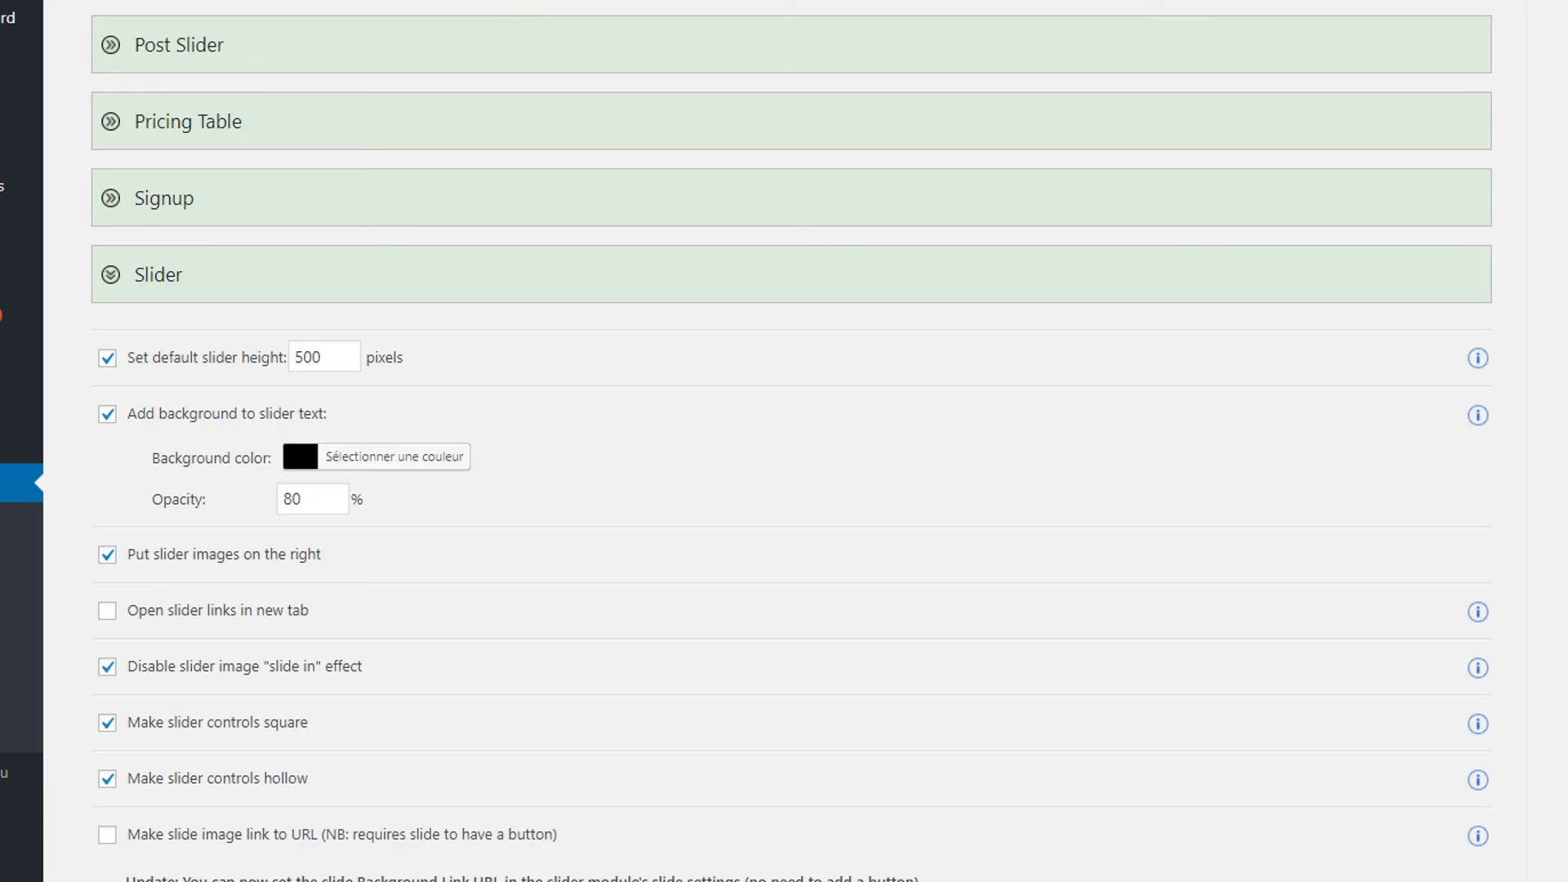
Check the Slider module on the Tutorial page by advancing to the second slide and going back to the first.
click(516, 2)
scroll(413, 387, down, 2)
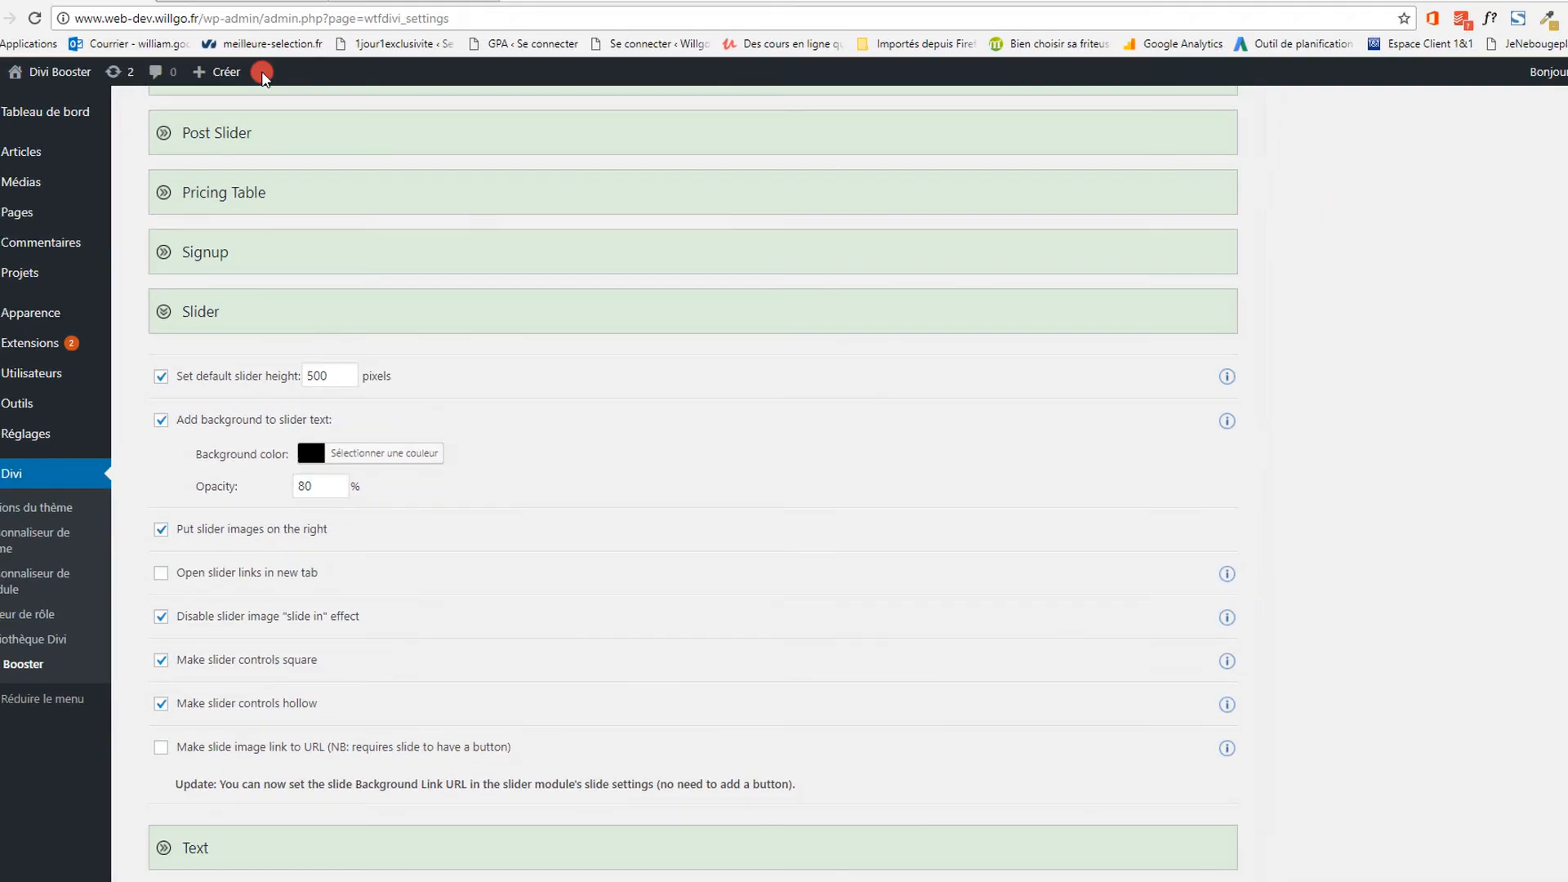
click(245, 25)
mouse_move(724, 439)
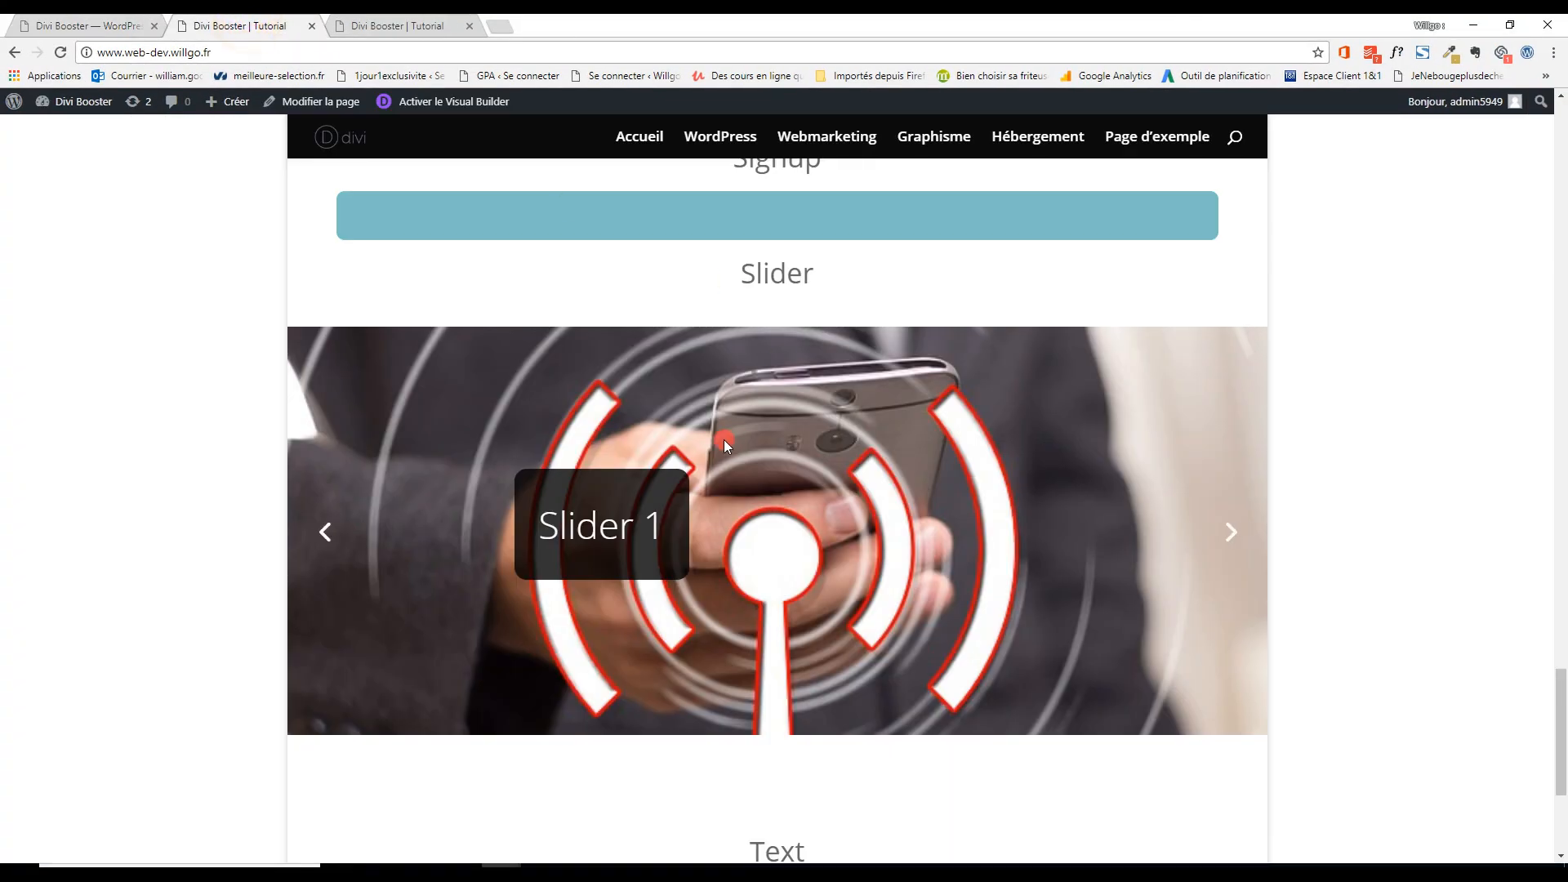
click(1235, 532)
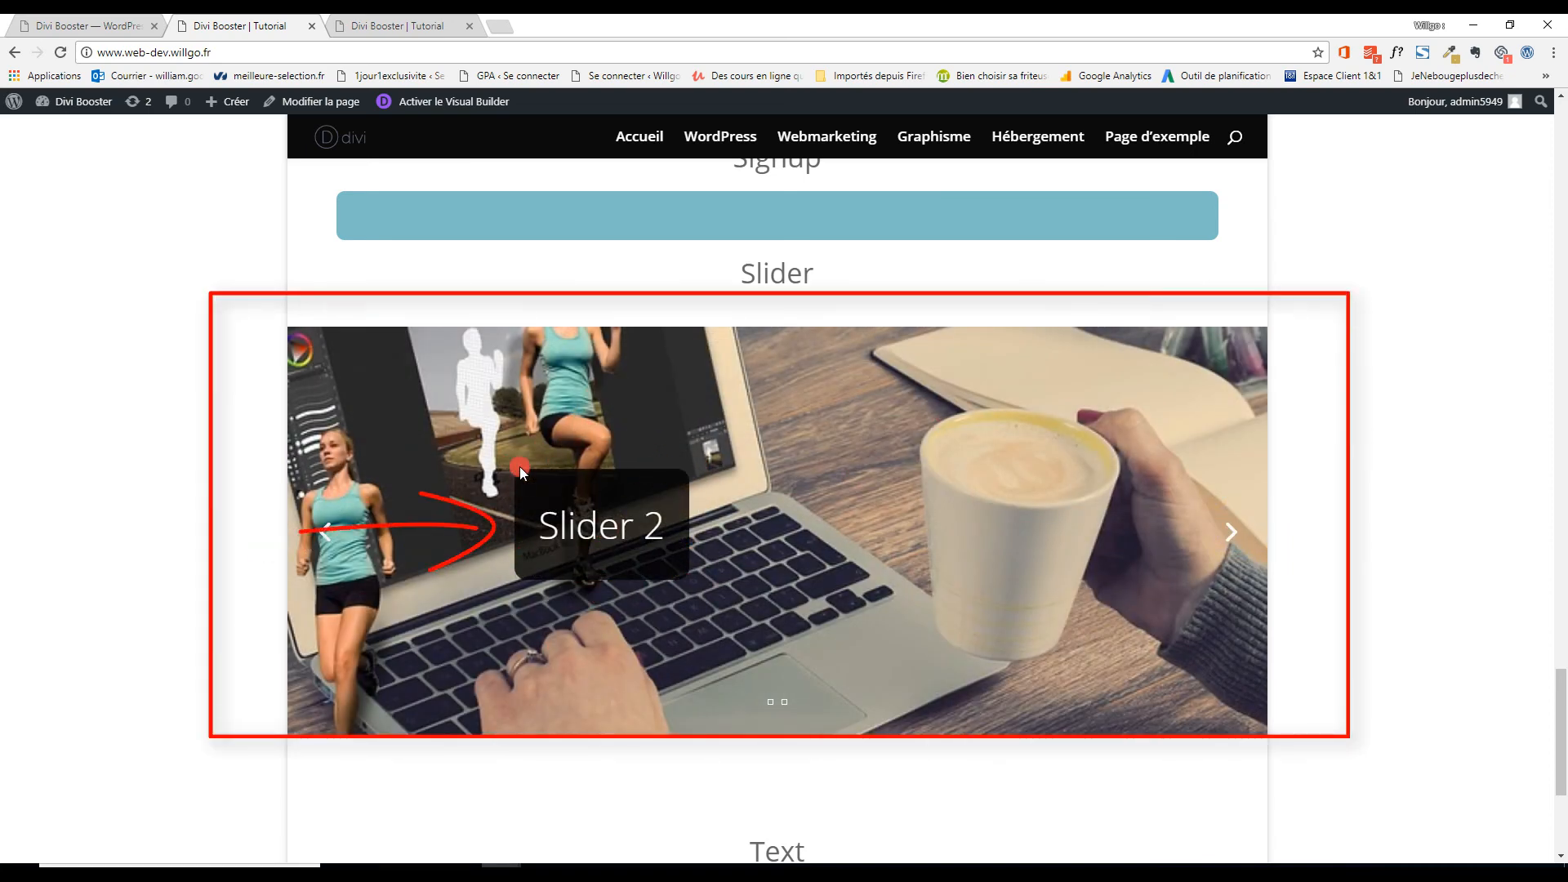
click(325, 532)
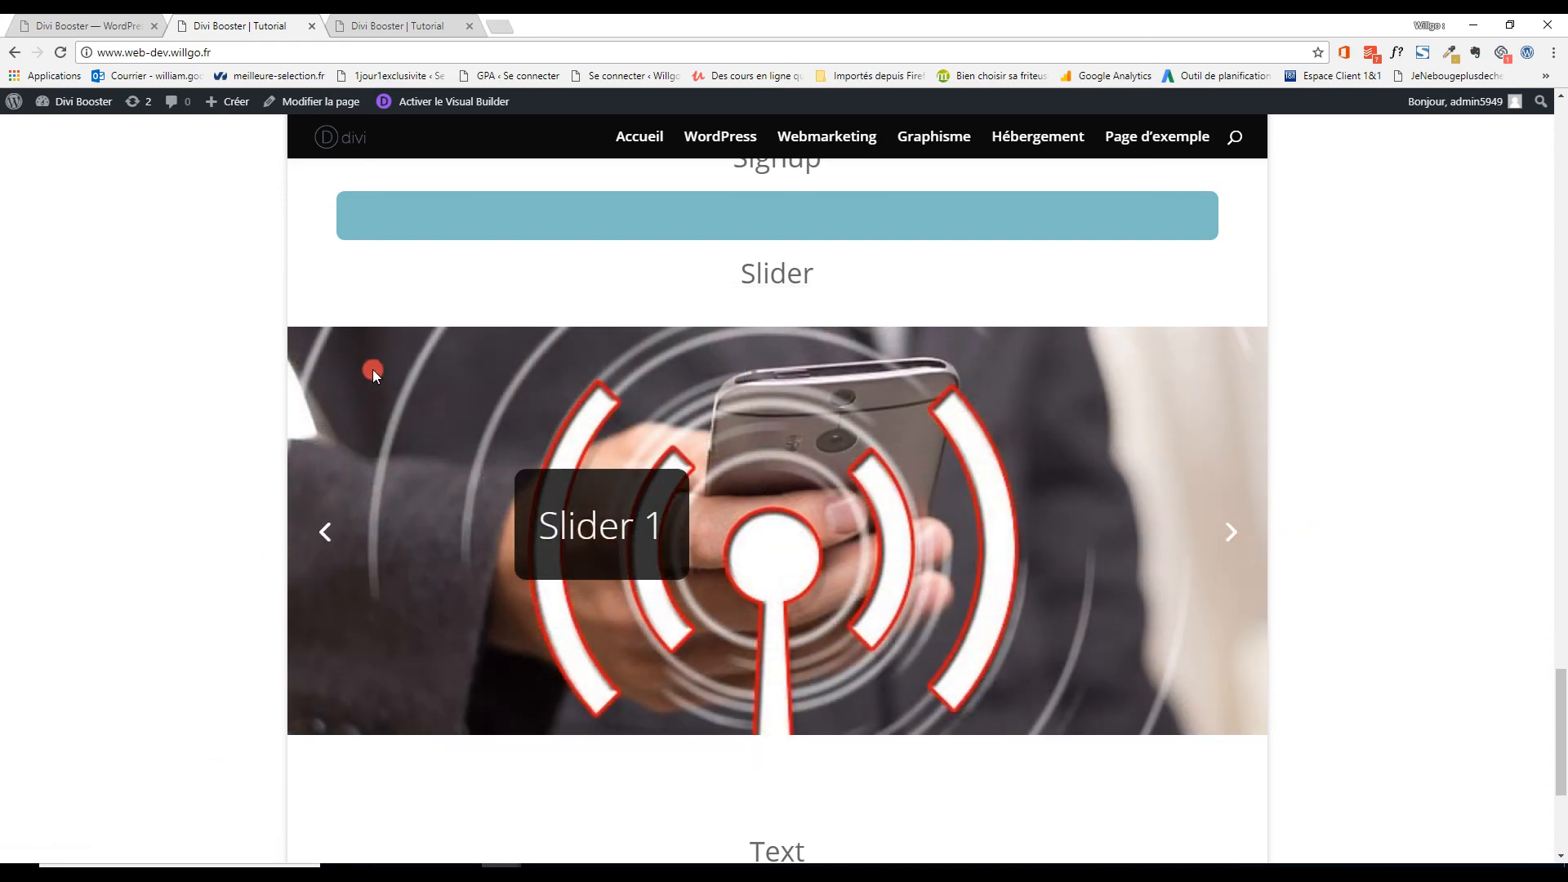
Return to the Slider options in the Divi Booster settings and review the default slider height setting.
click(85, 18)
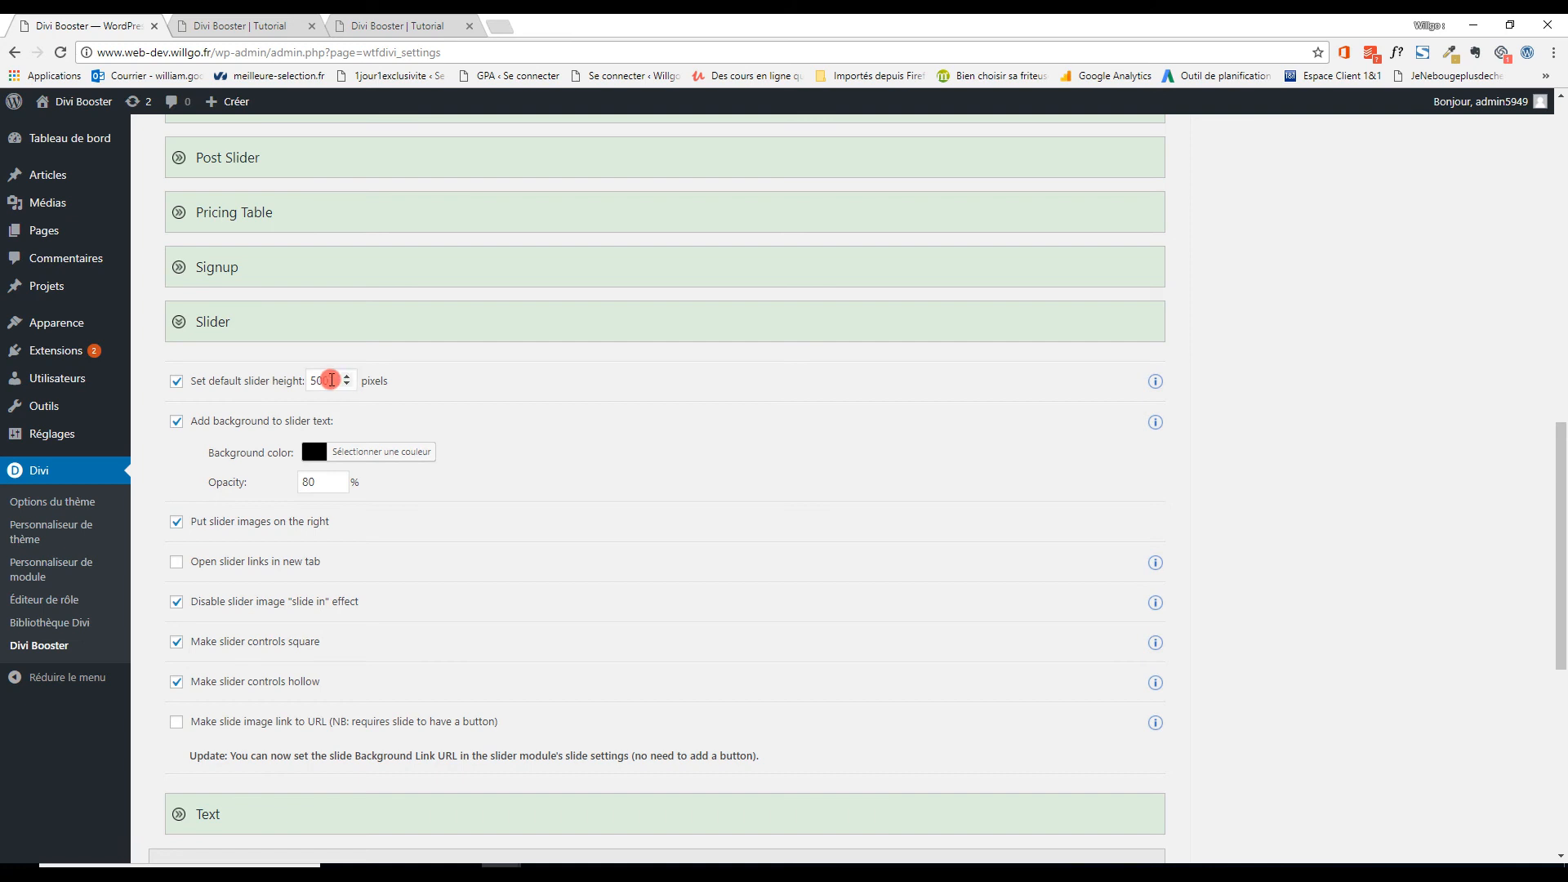
drag(332, 380, 297, 379)
click(527, 397)
drag(330, 382, 261, 382)
click(640, 396)
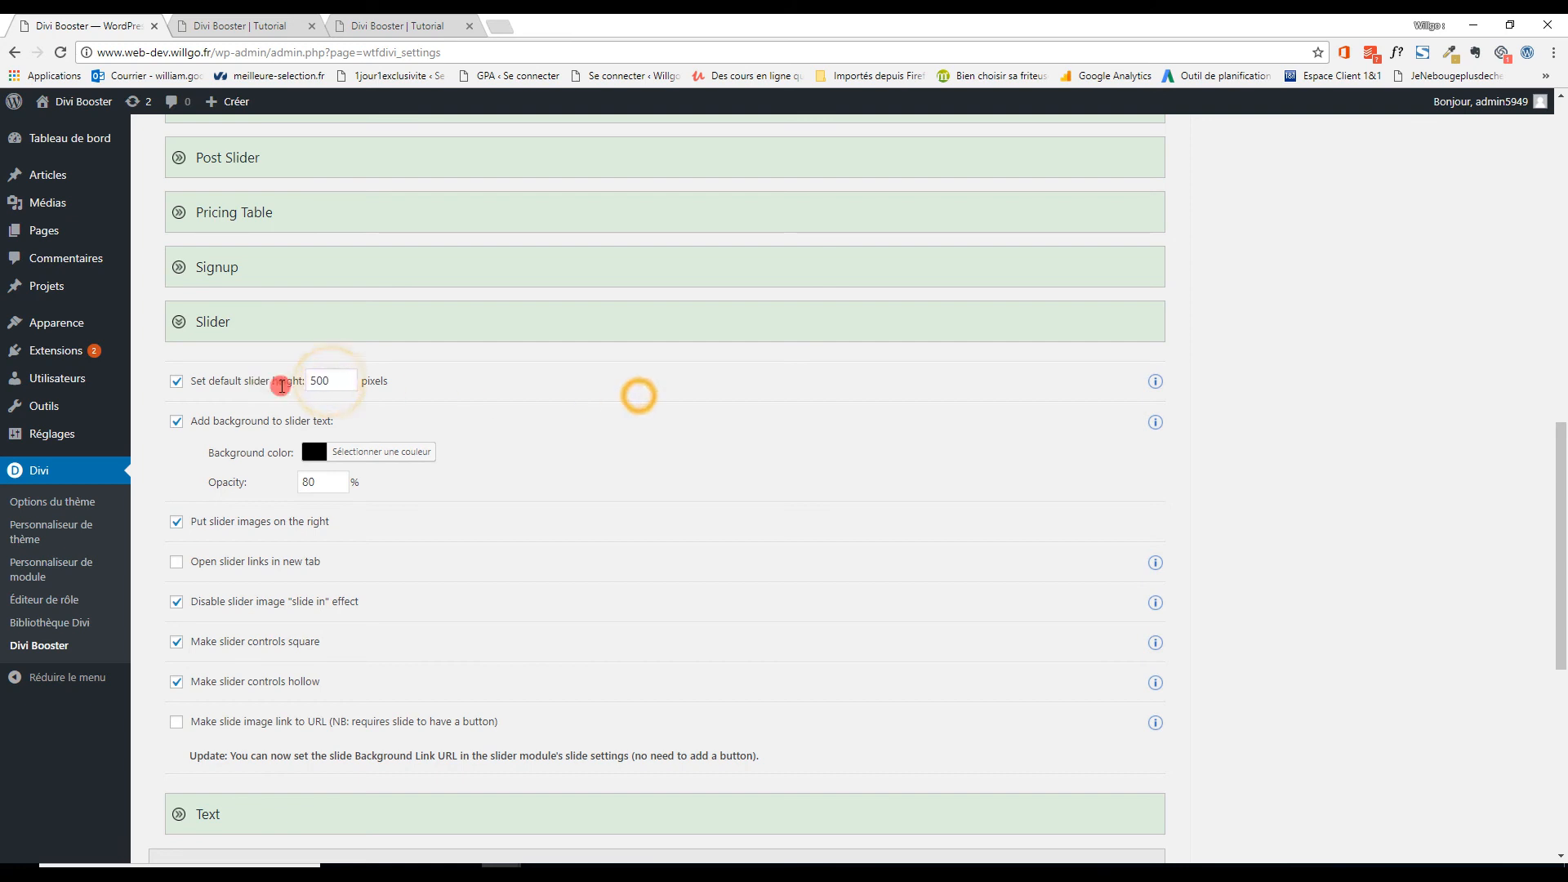
Collapse Slider and show the Text module's bullet list spacing option.
scroll(196, 530, down, 2)
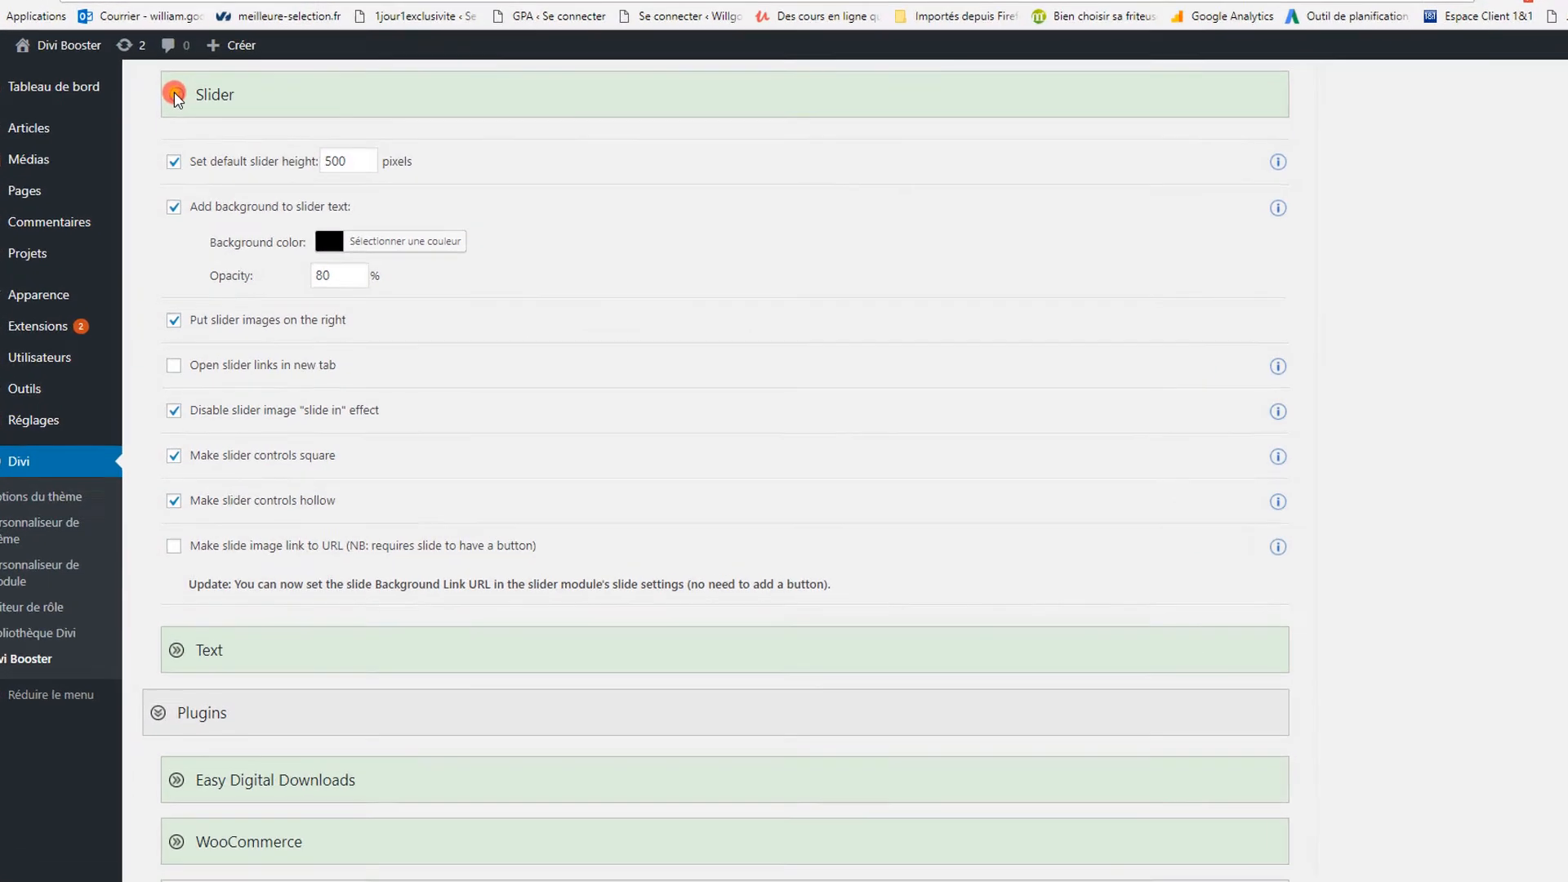
click(174, 95)
click(169, 210)
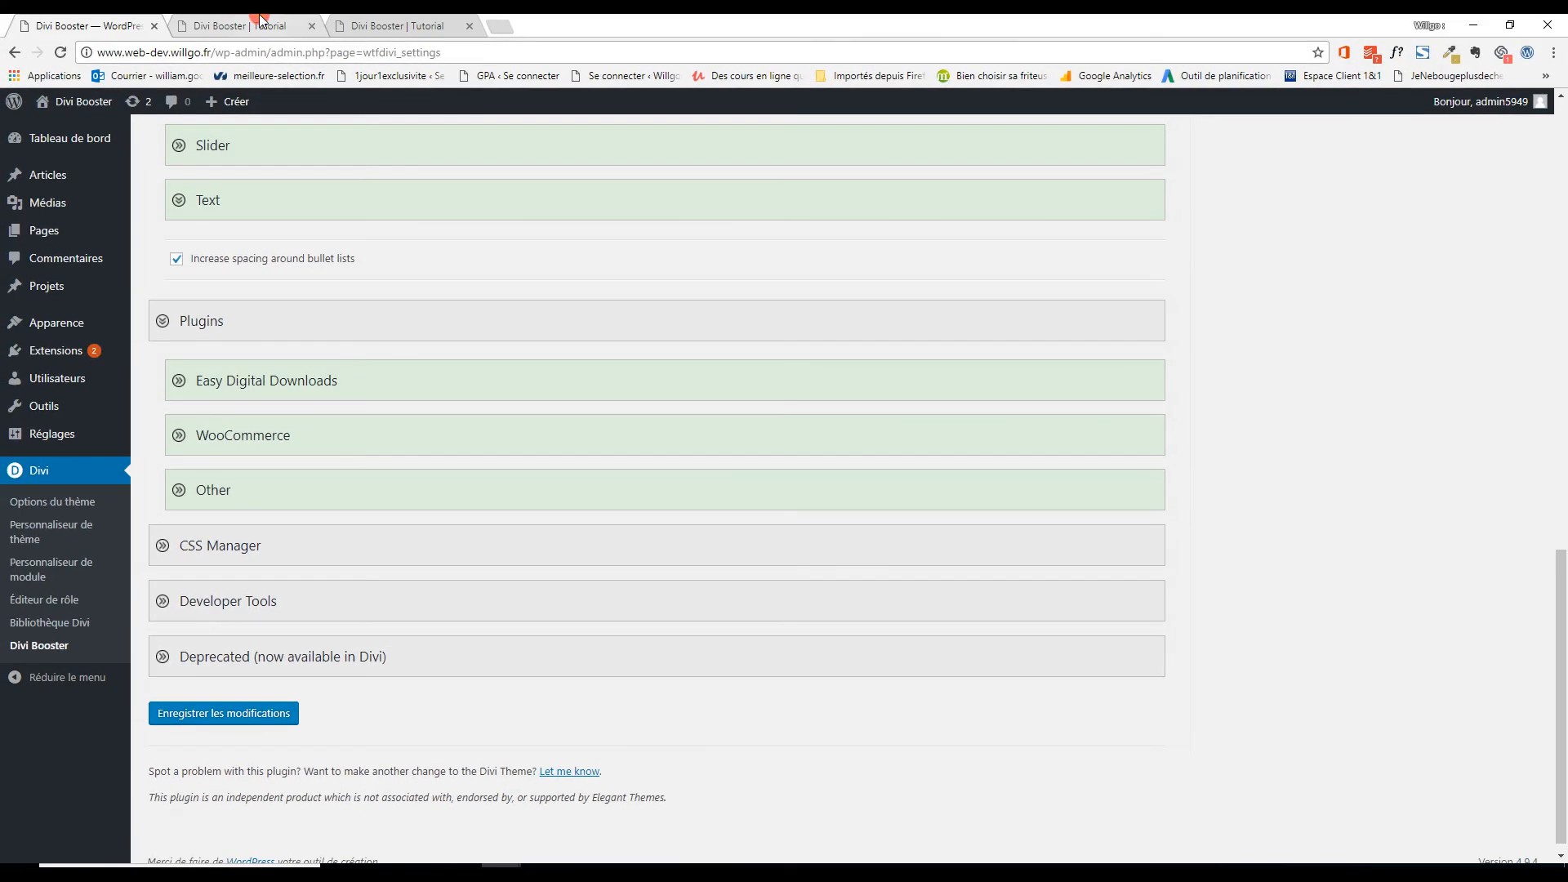
Compare the bullet list spacing between the two copies of the Tutorial page, then return to the settings and collapse Text.
click(260, 20)
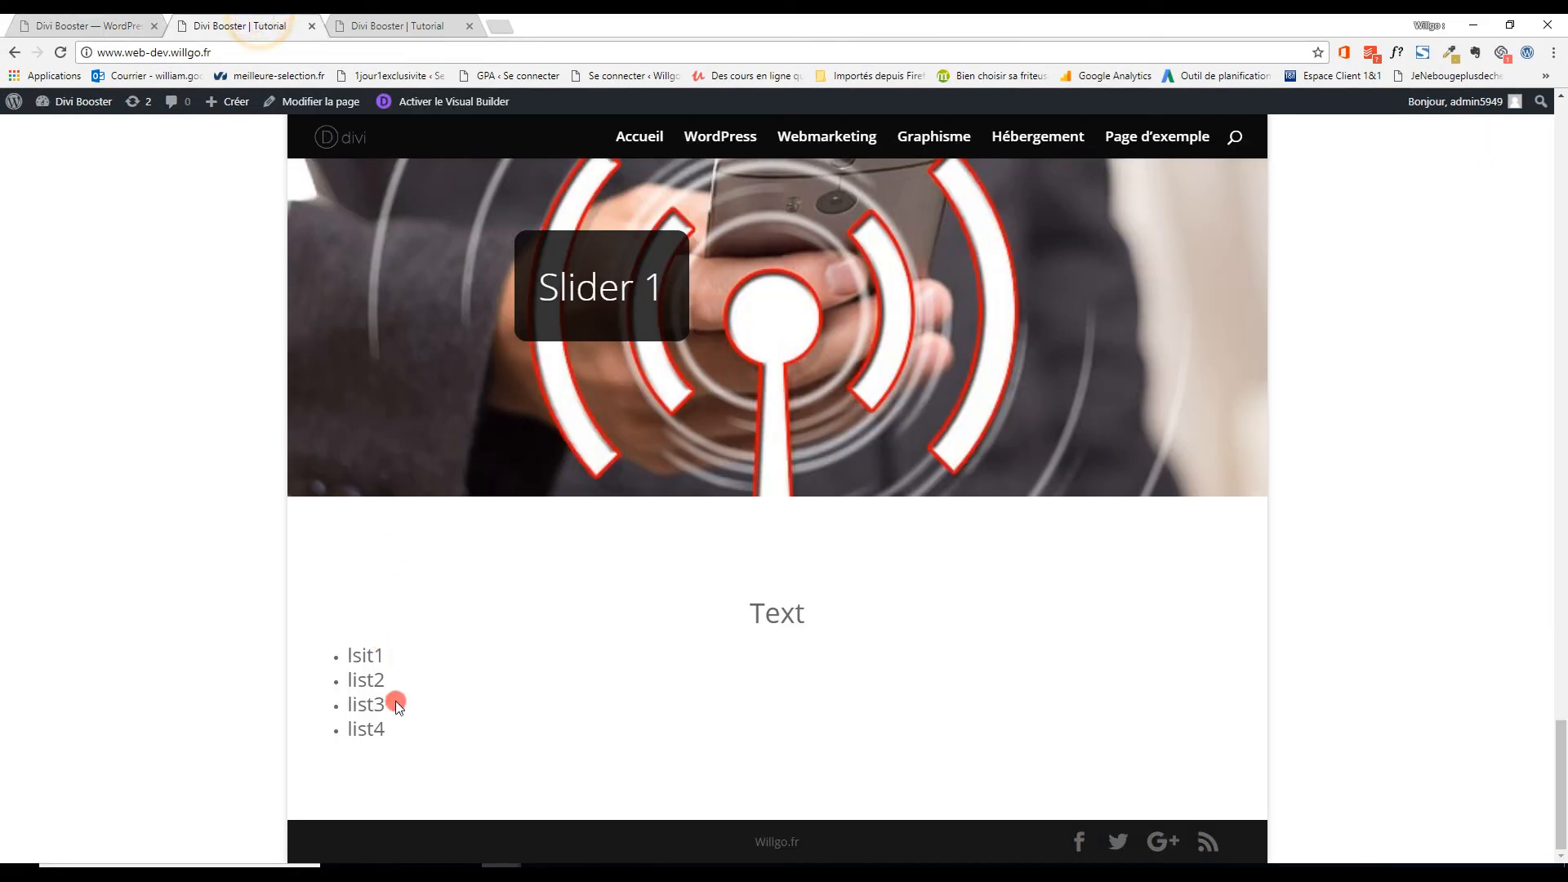
click(391, 26)
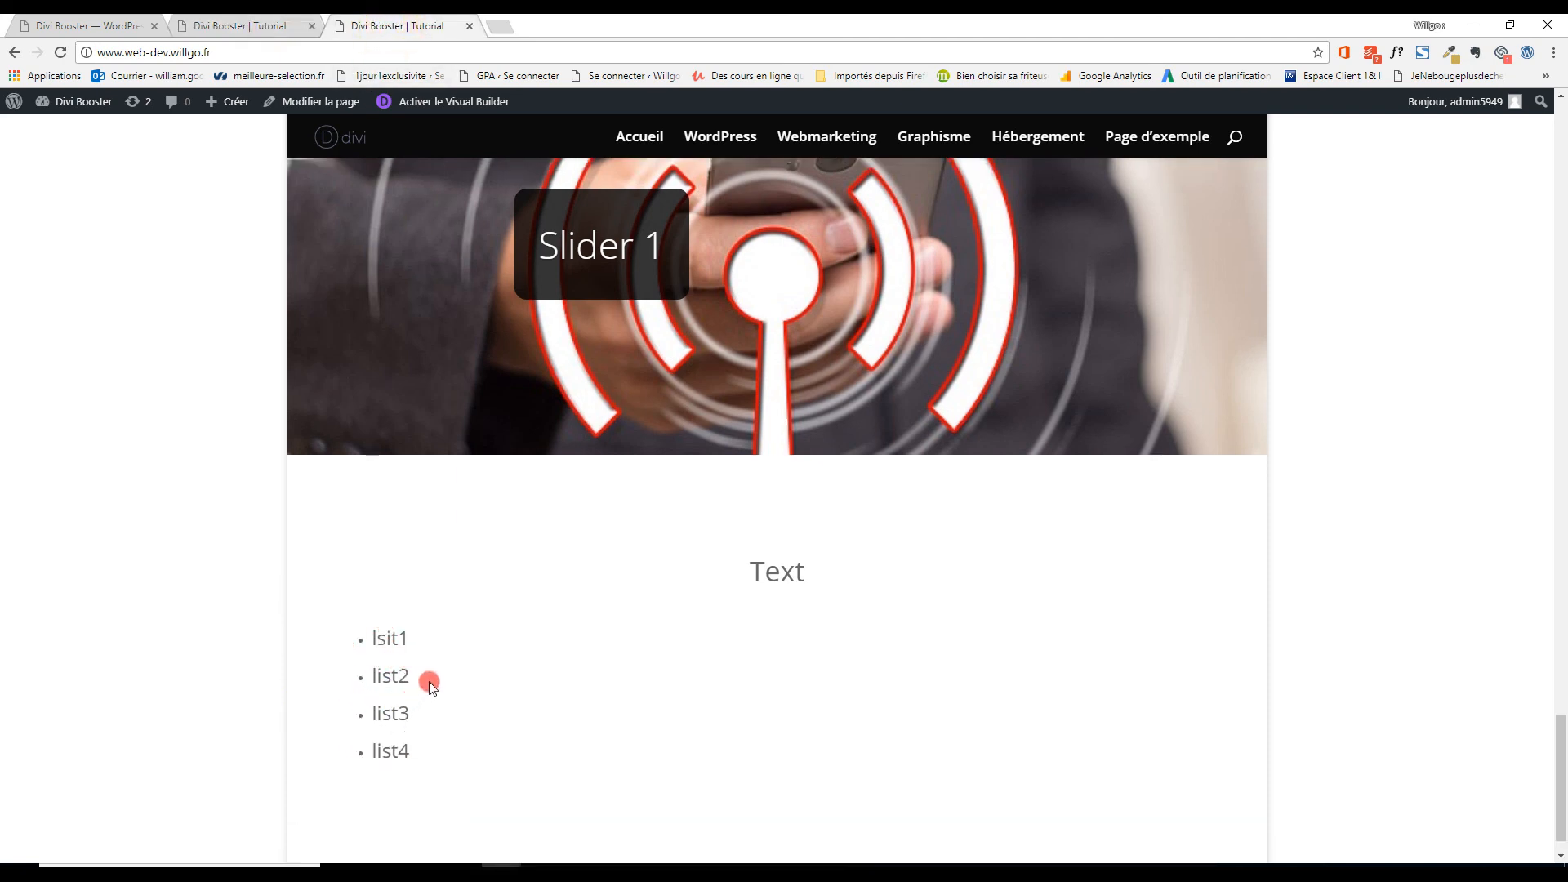
click(219, 19)
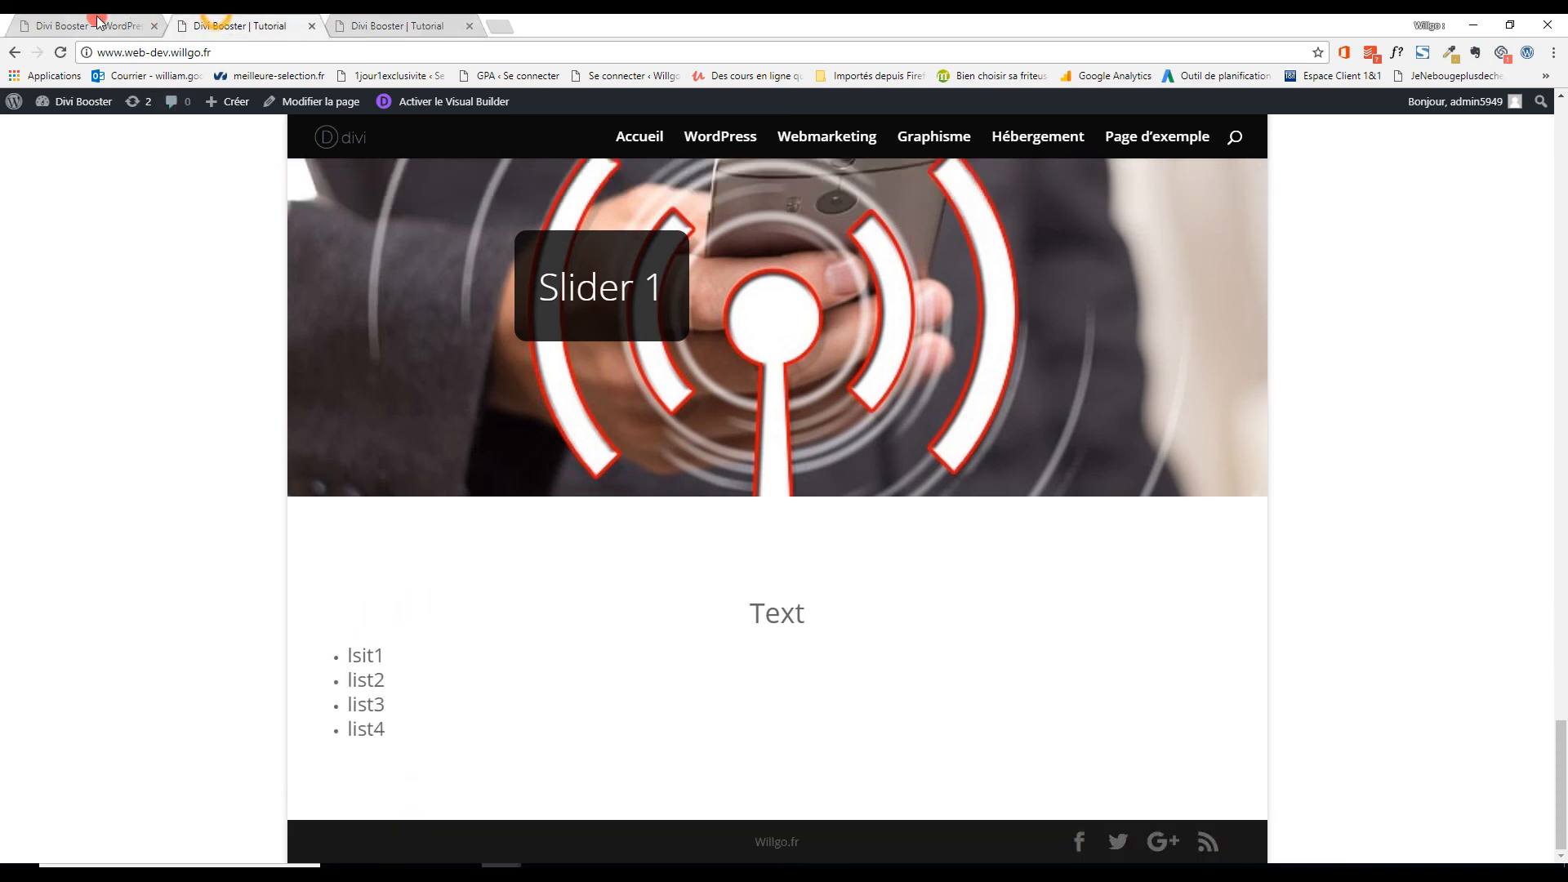
click(90, 25)
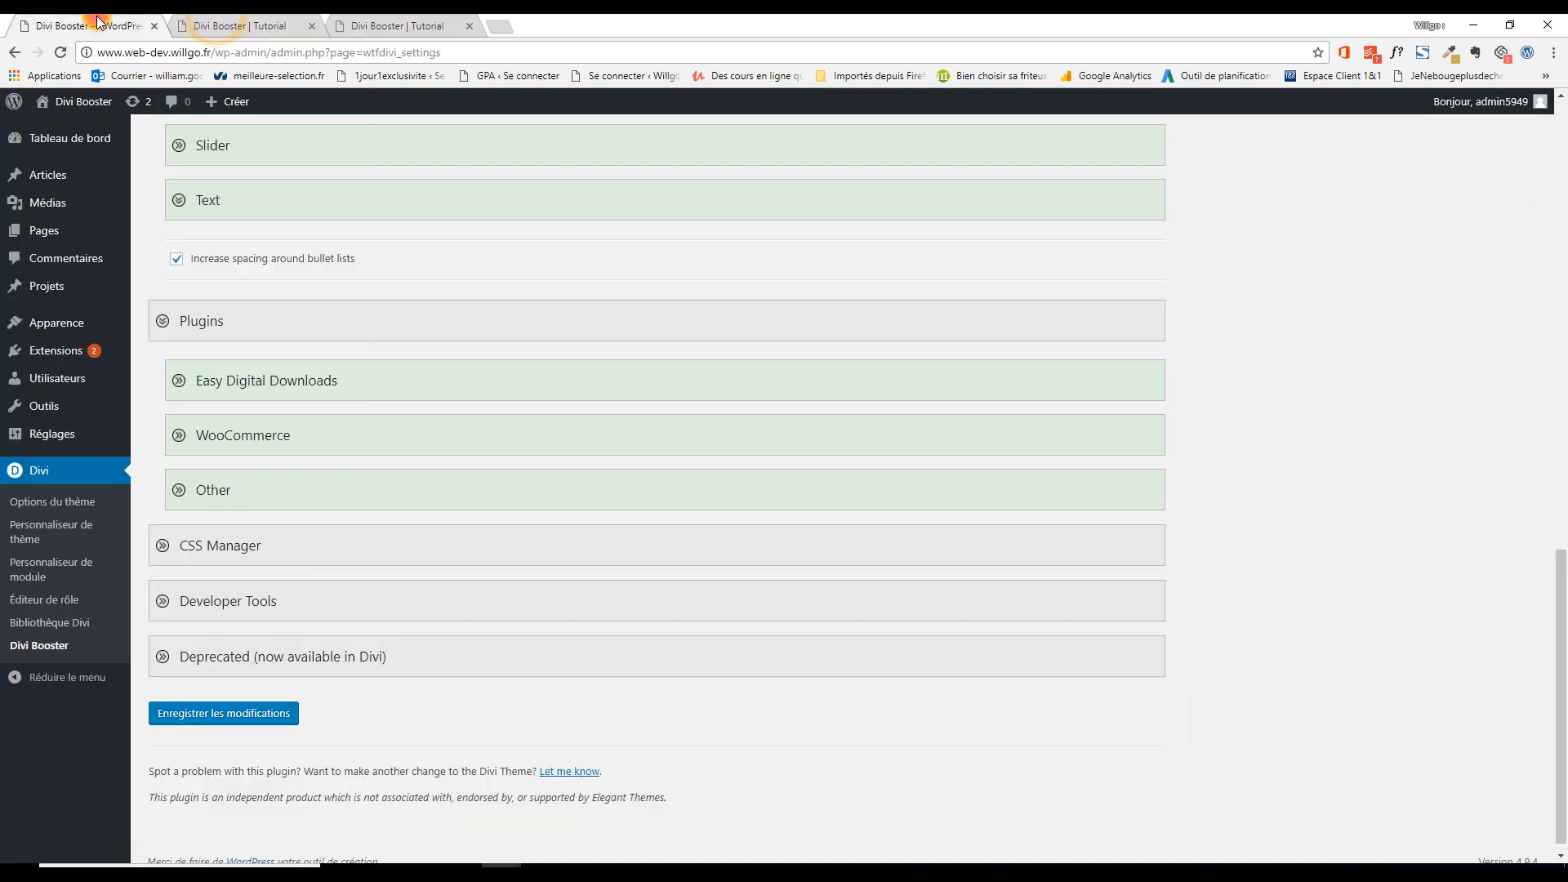
click(179, 200)
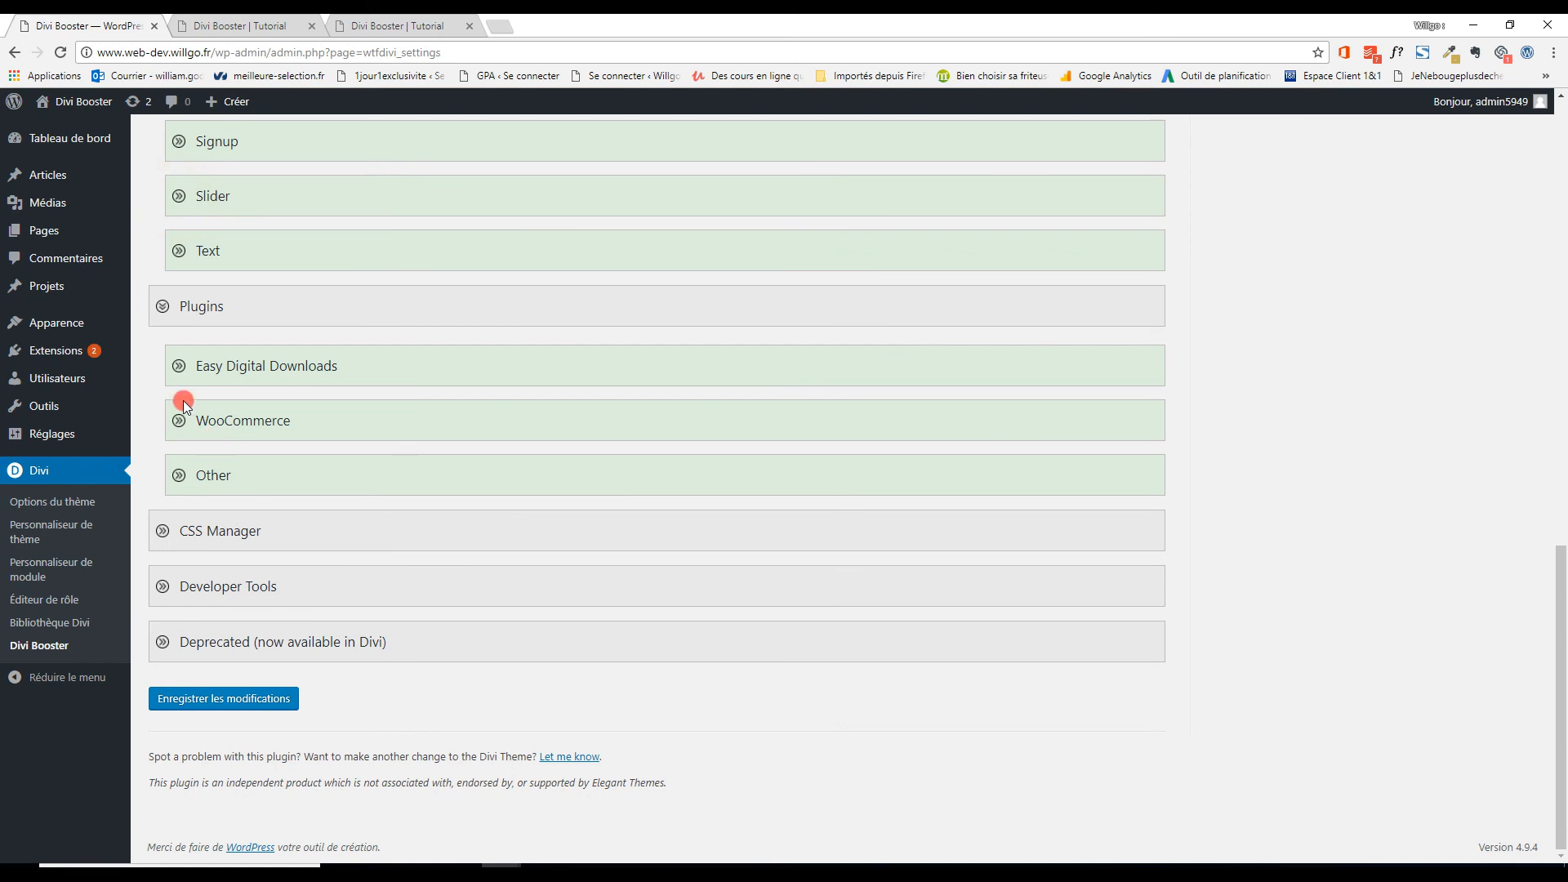
Collapse the Modules section and show the Easy Digital Downloads options under Plugins.
scroll(183, 400, up, 2)
scroll(196, 572, up, 7)
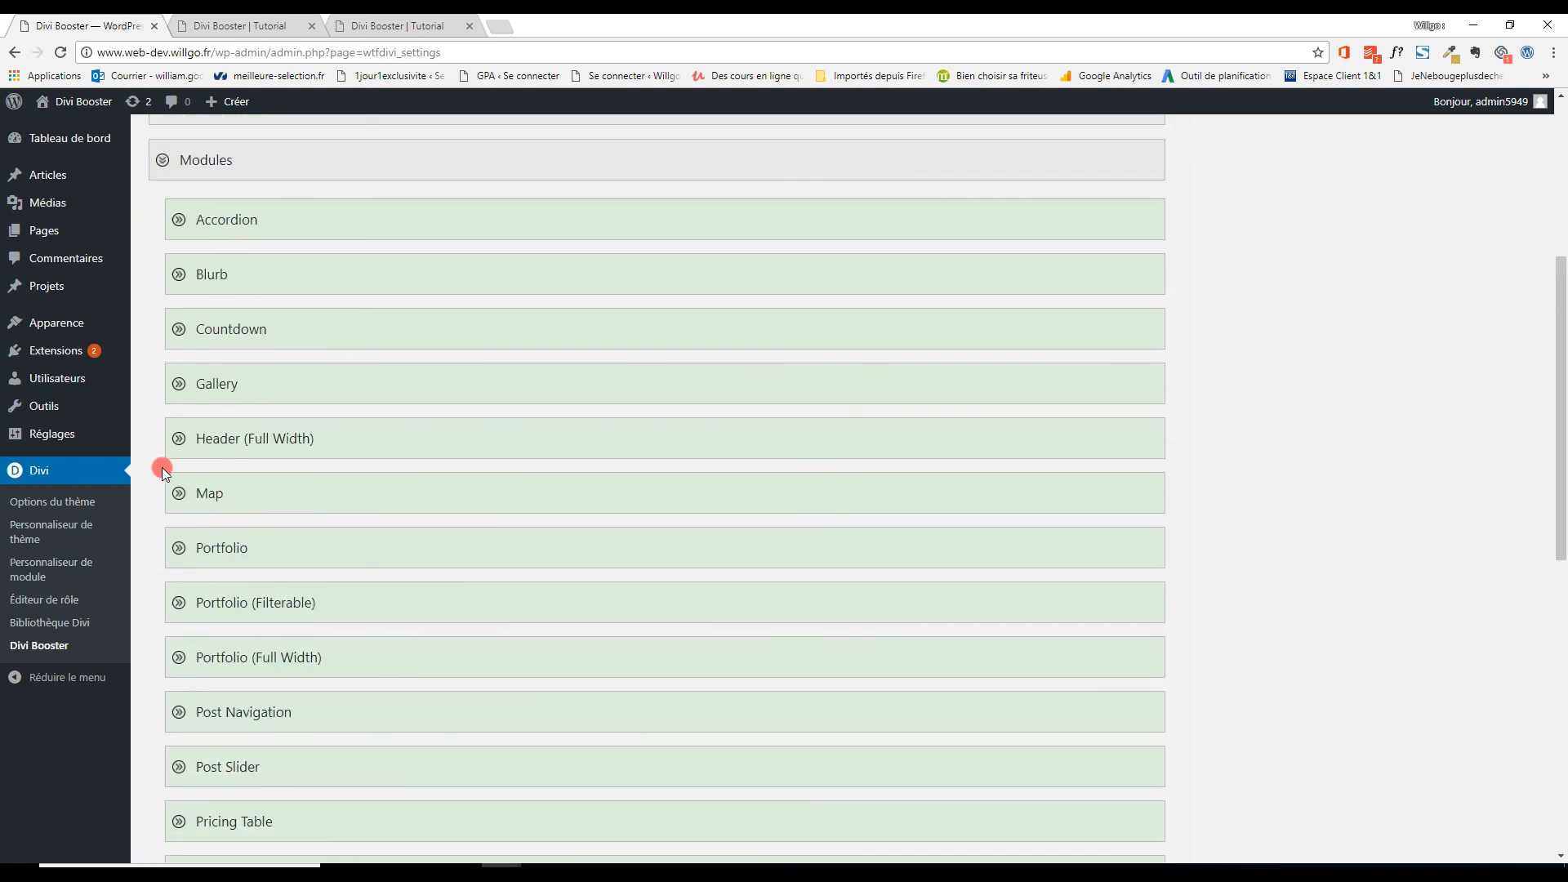
scroll(162, 408, up, 3)
click(163, 405)
scroll(194, 490, down, 1)
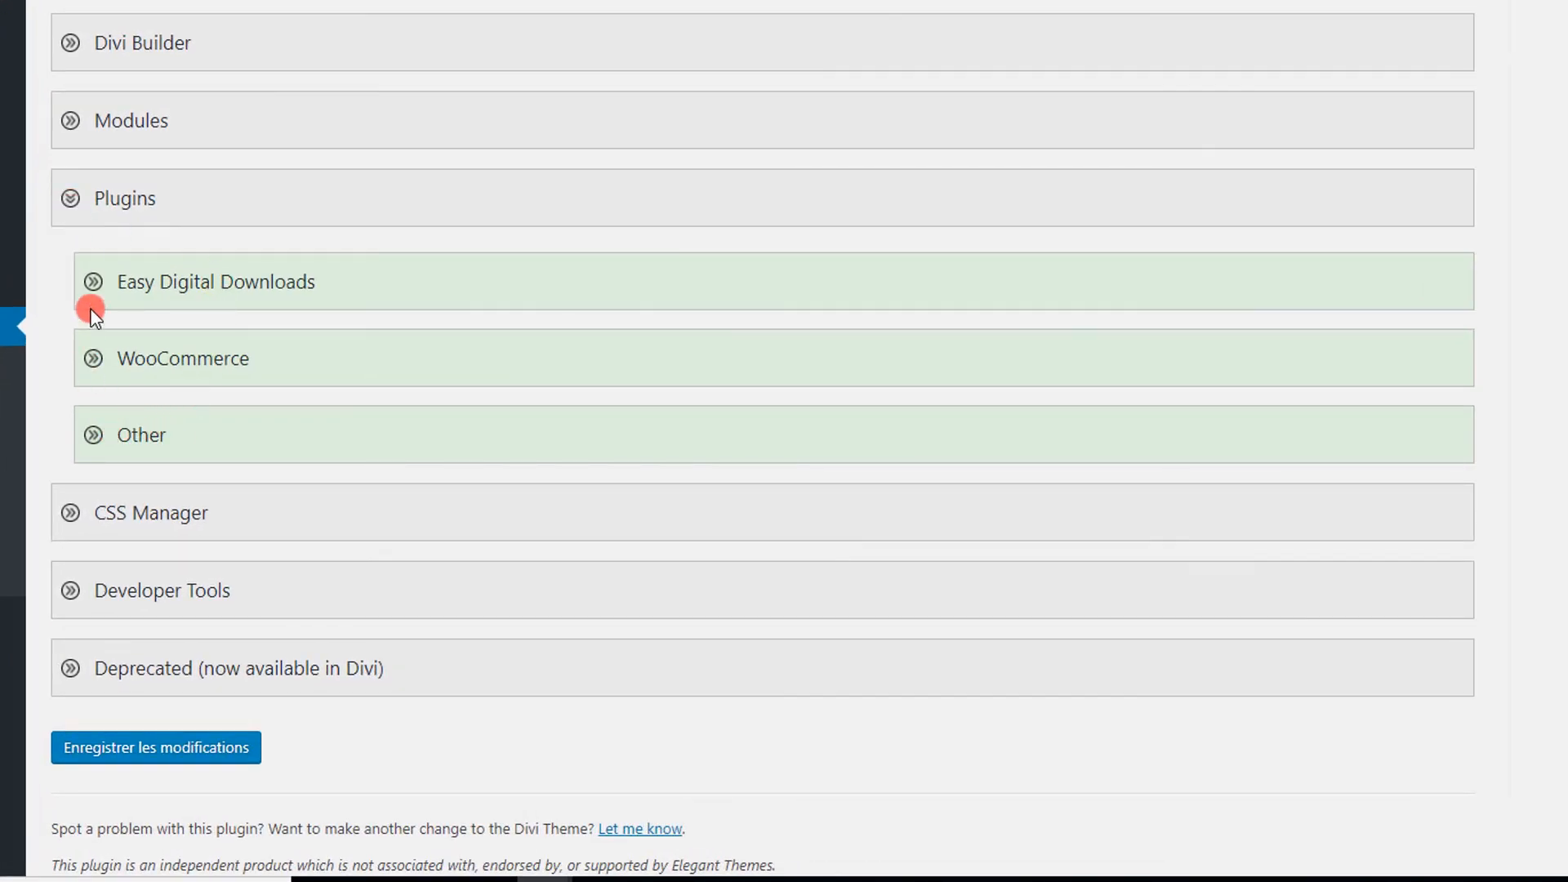
click(92, 282)
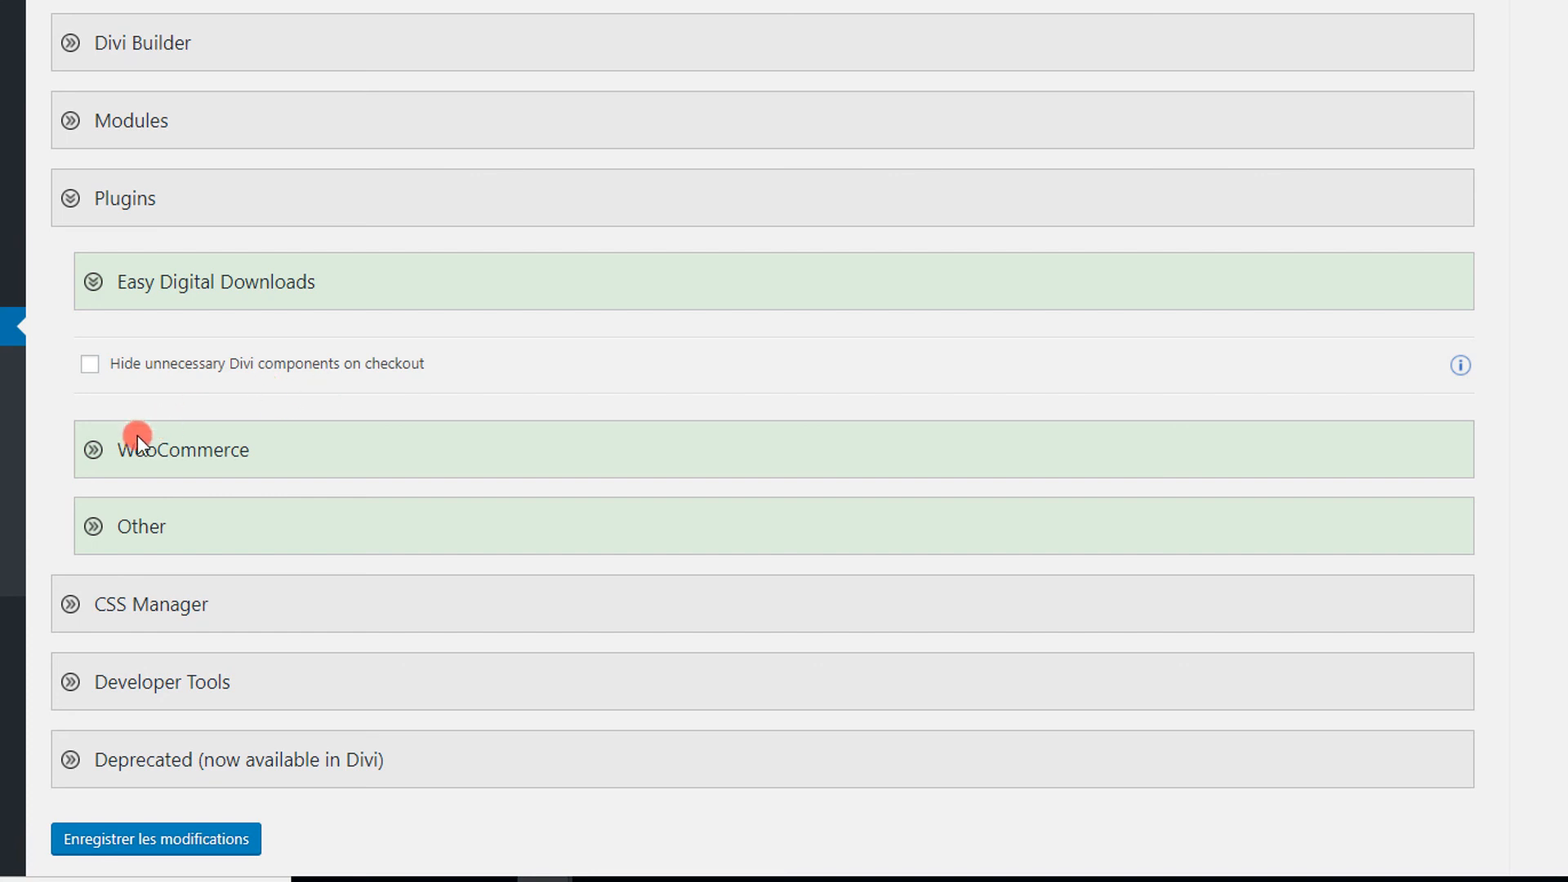
Show the WooCommerce options and the Other plugin fixes for Simple LightBox and PageLoader by Bonfire under Plugins.
click(93, 449)
scroll(102, 429, down, 1)
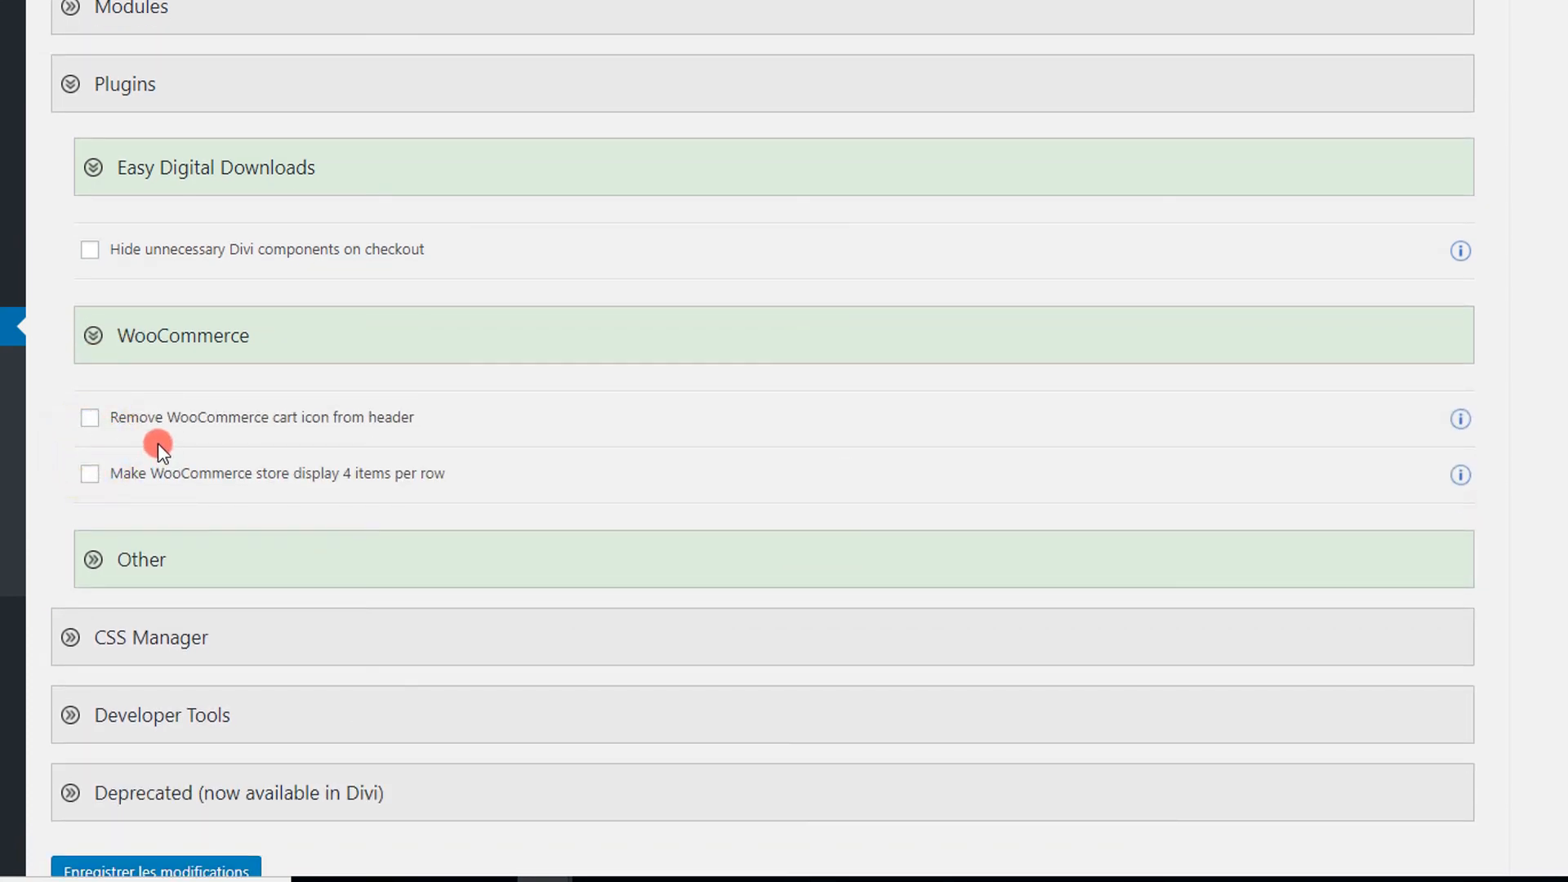
scroll(149, 492, down, 1)
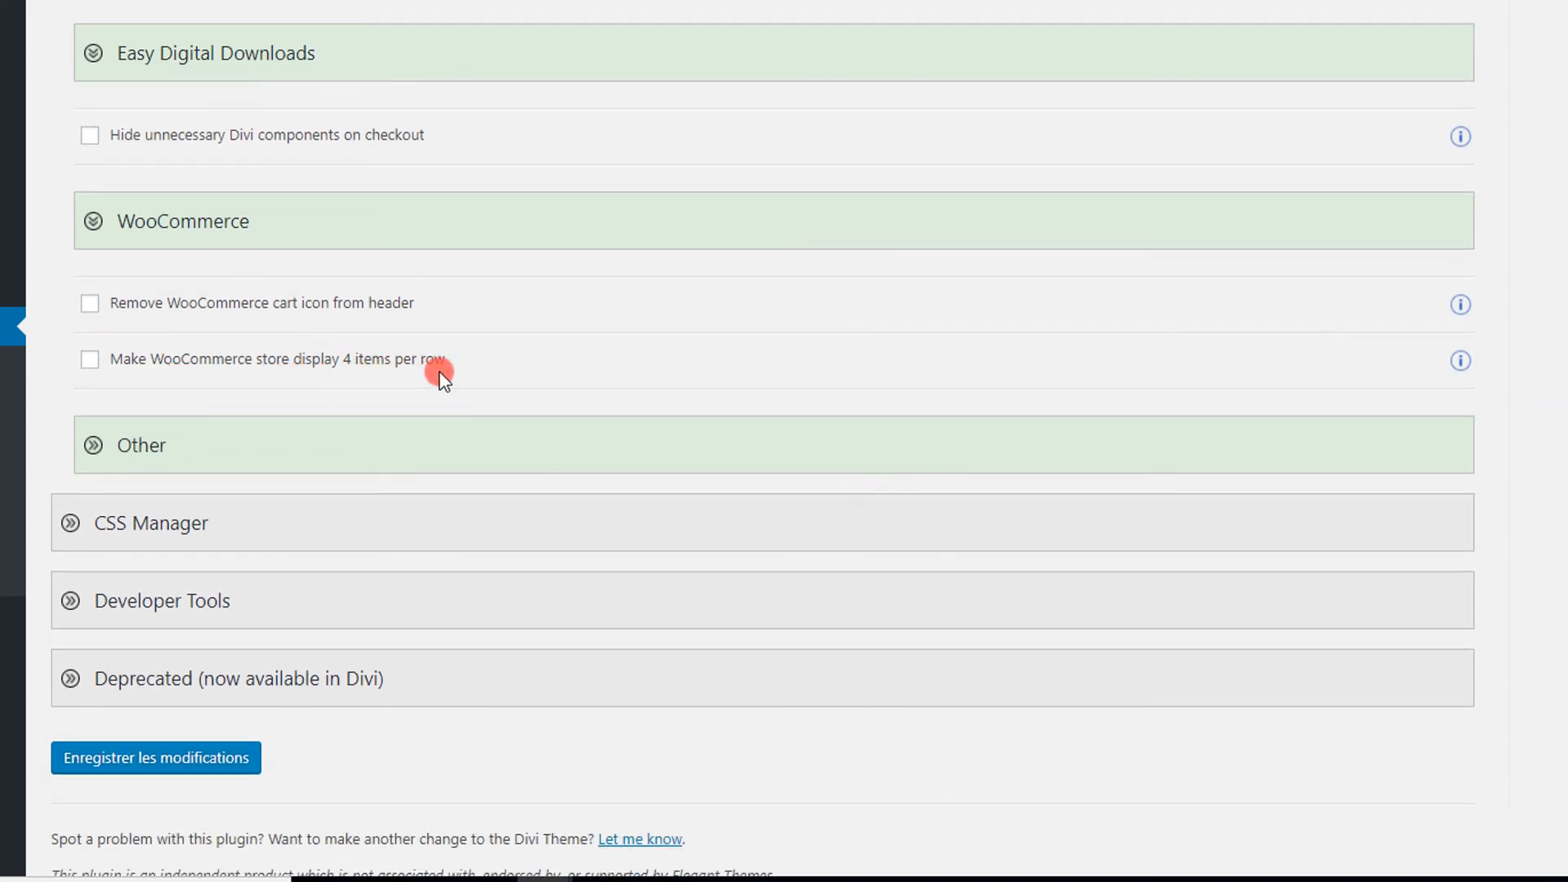
click(95, 428)
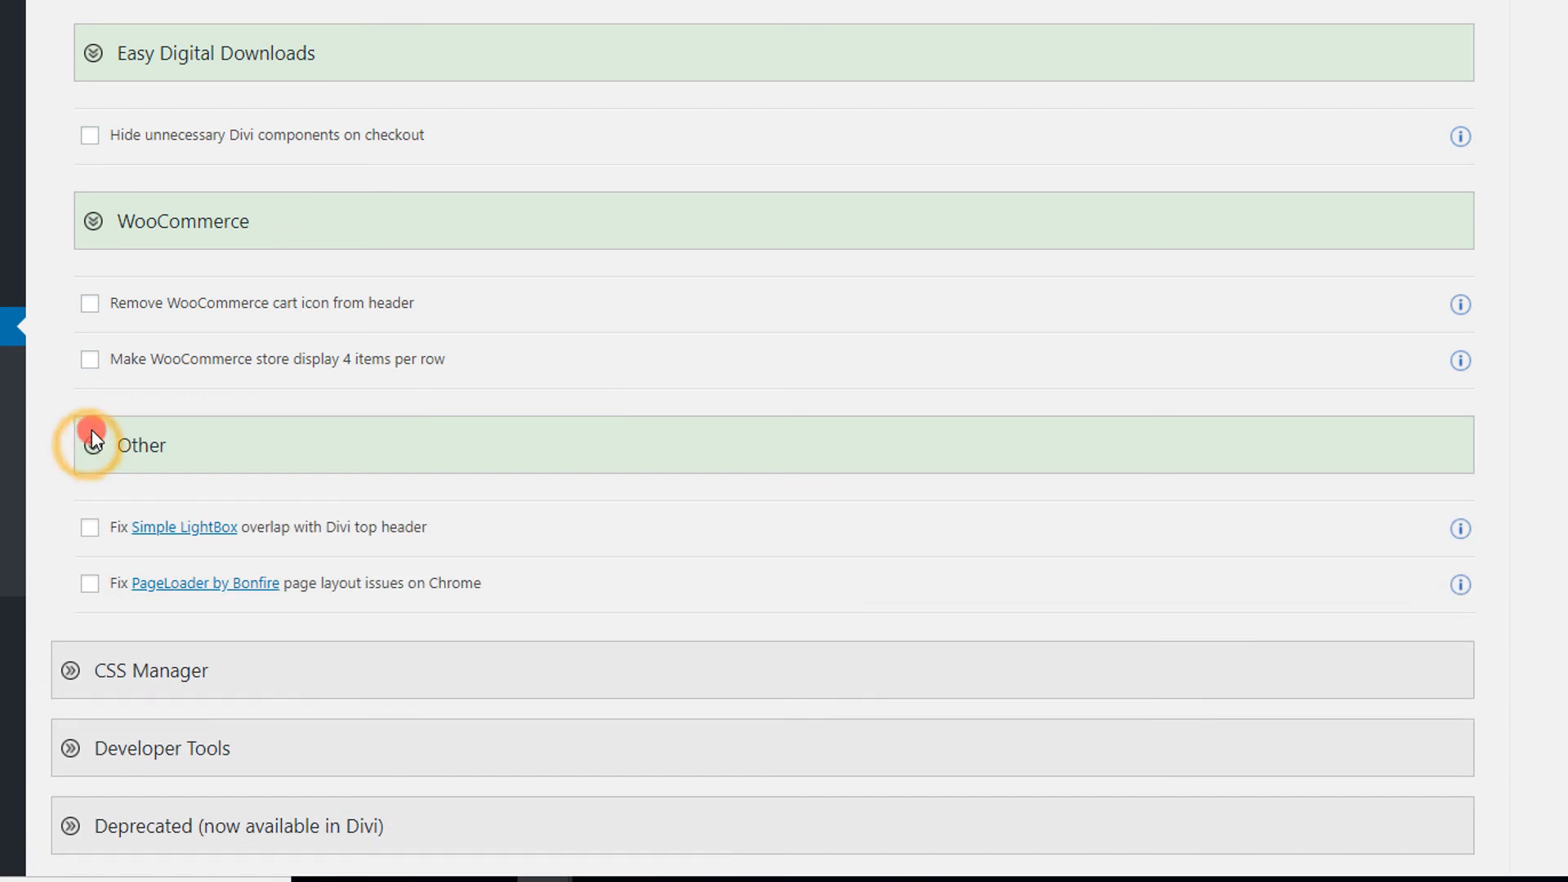
scroll(102, 392, down, 2)
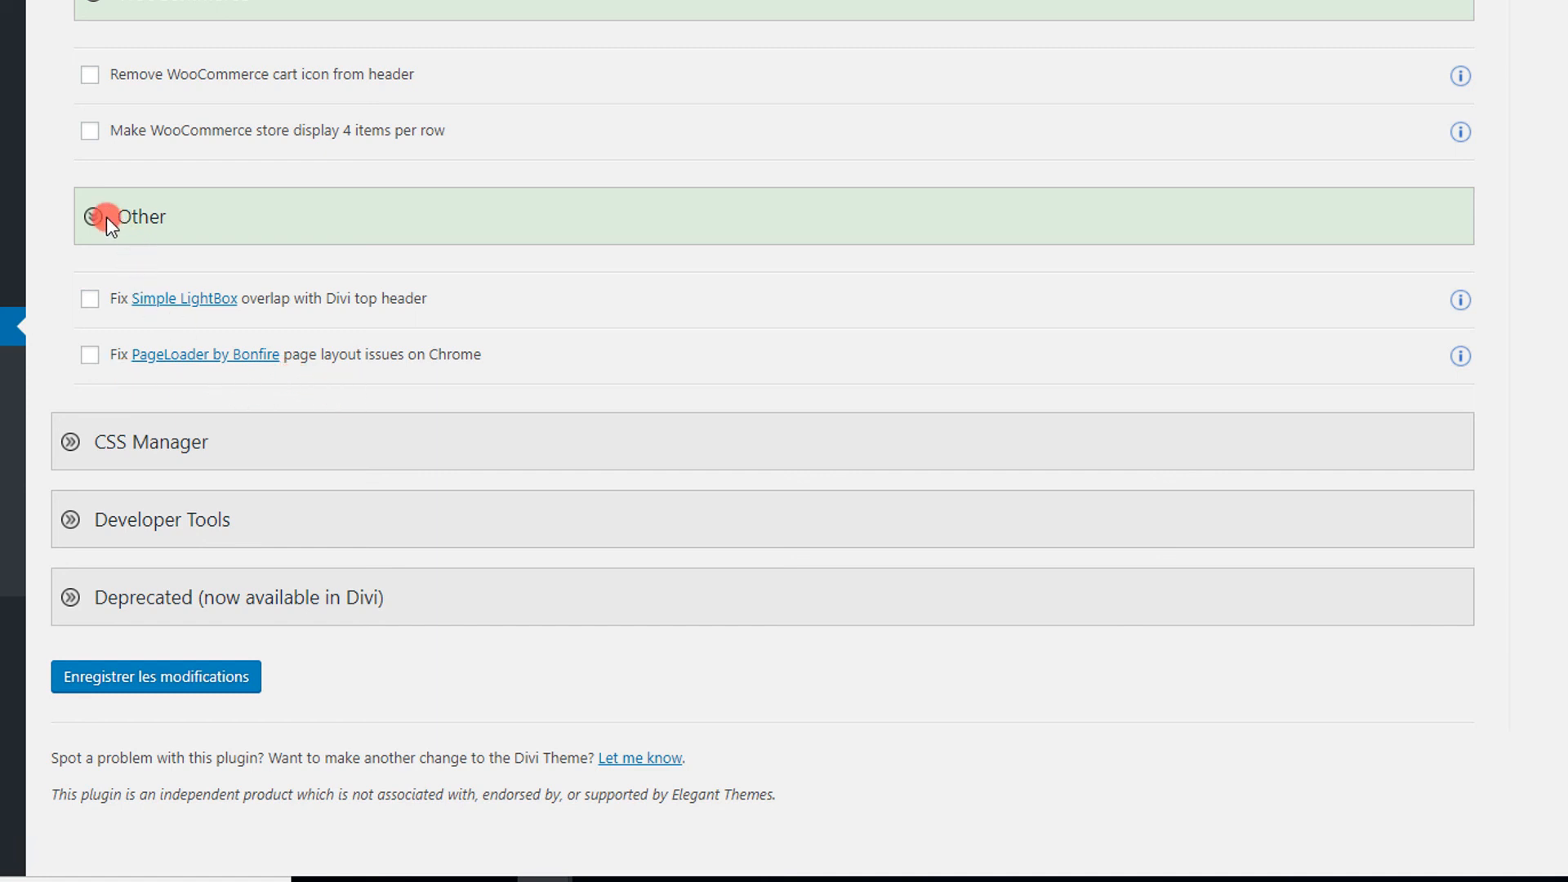
scroll(102, 289, down, 1)
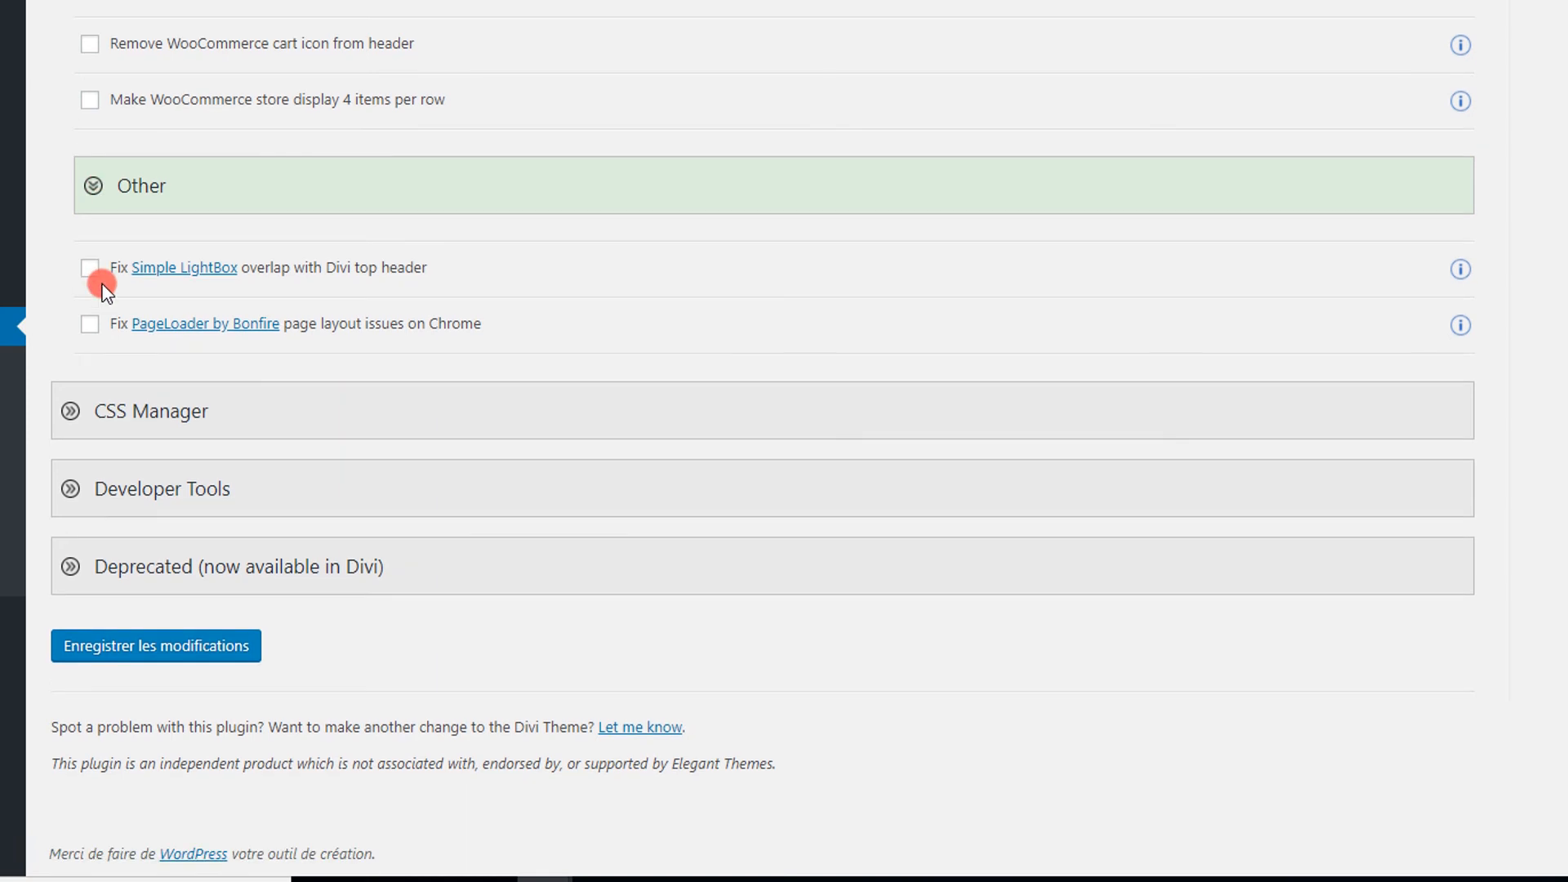
Expand CSS Manager and add another custom CSS box.
click(71, 415)
scroll(116, 400, down, 3)
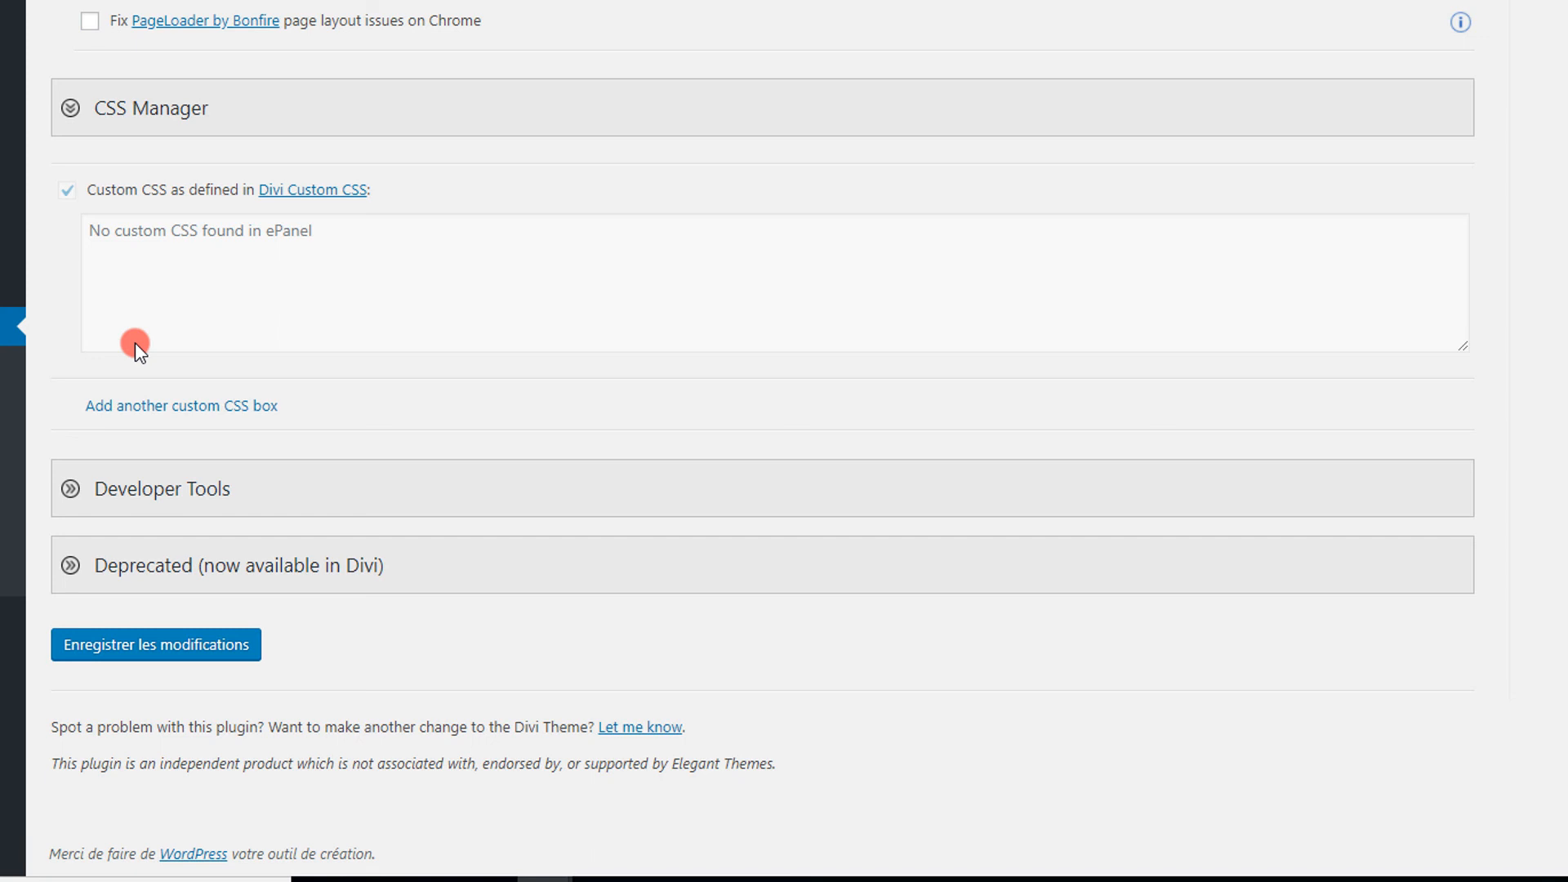
click(142, 408)
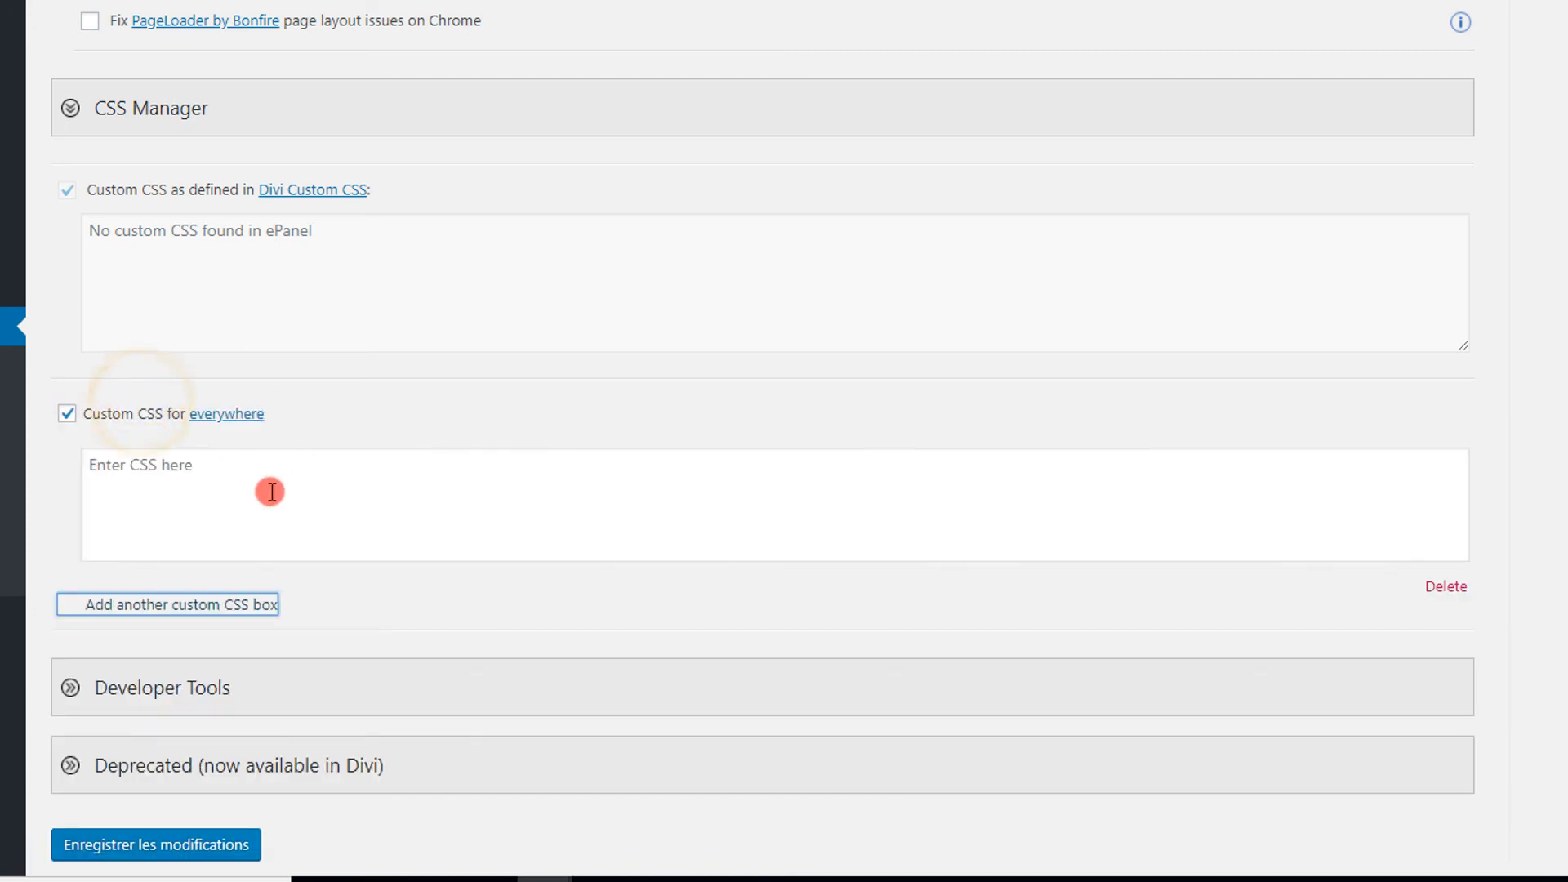
scroll(270, 331, down, 3)
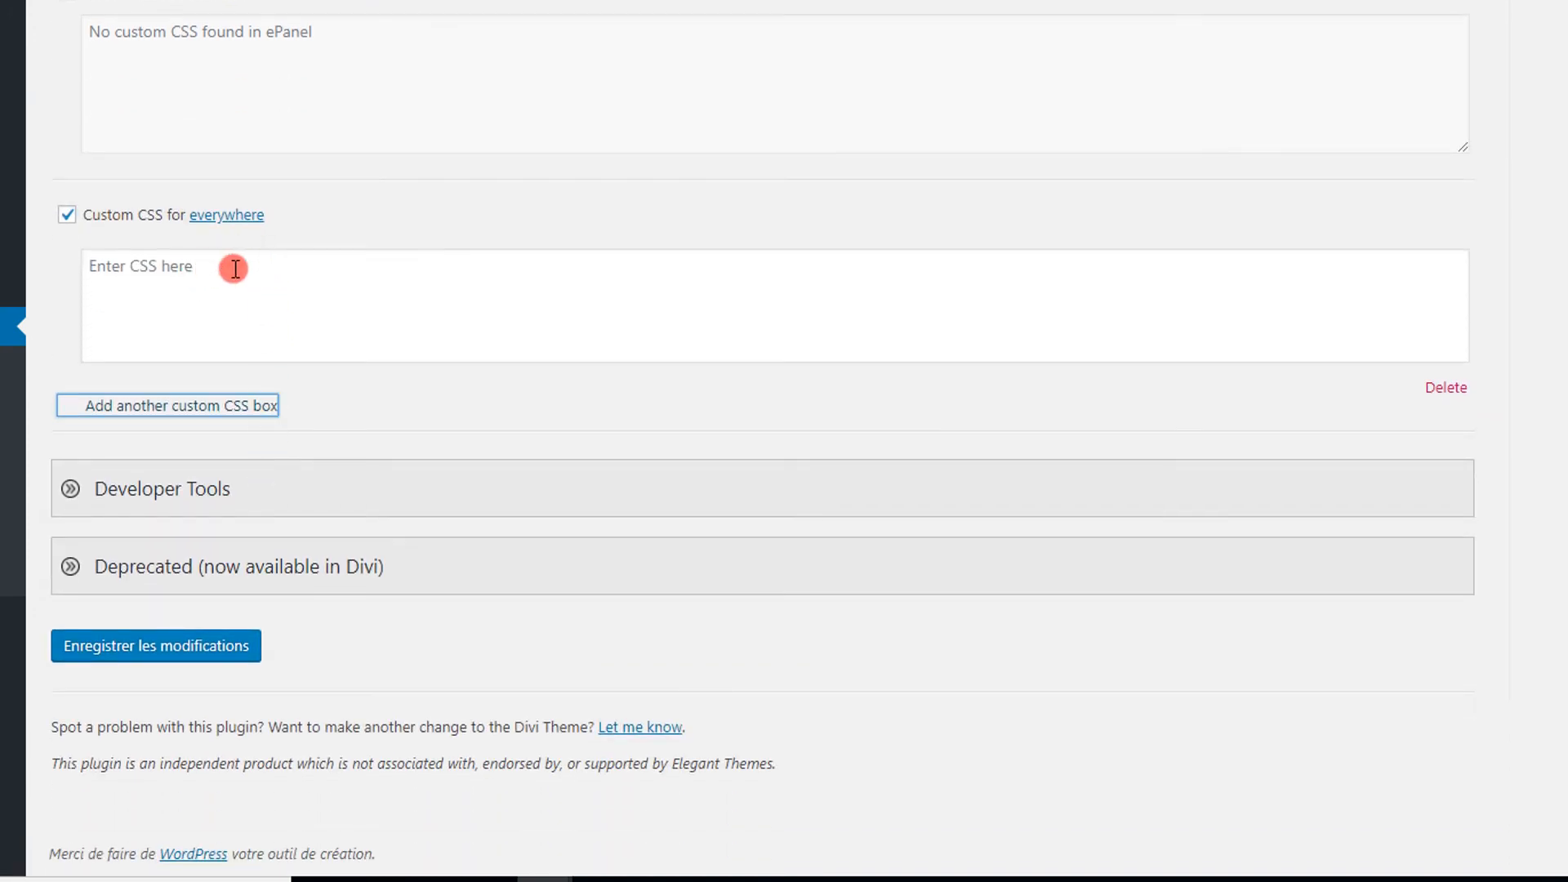
Show the new CSS box's targeting conditions and examine the available User type and Page choices, leaving them at their defaults.
click(237, 225)
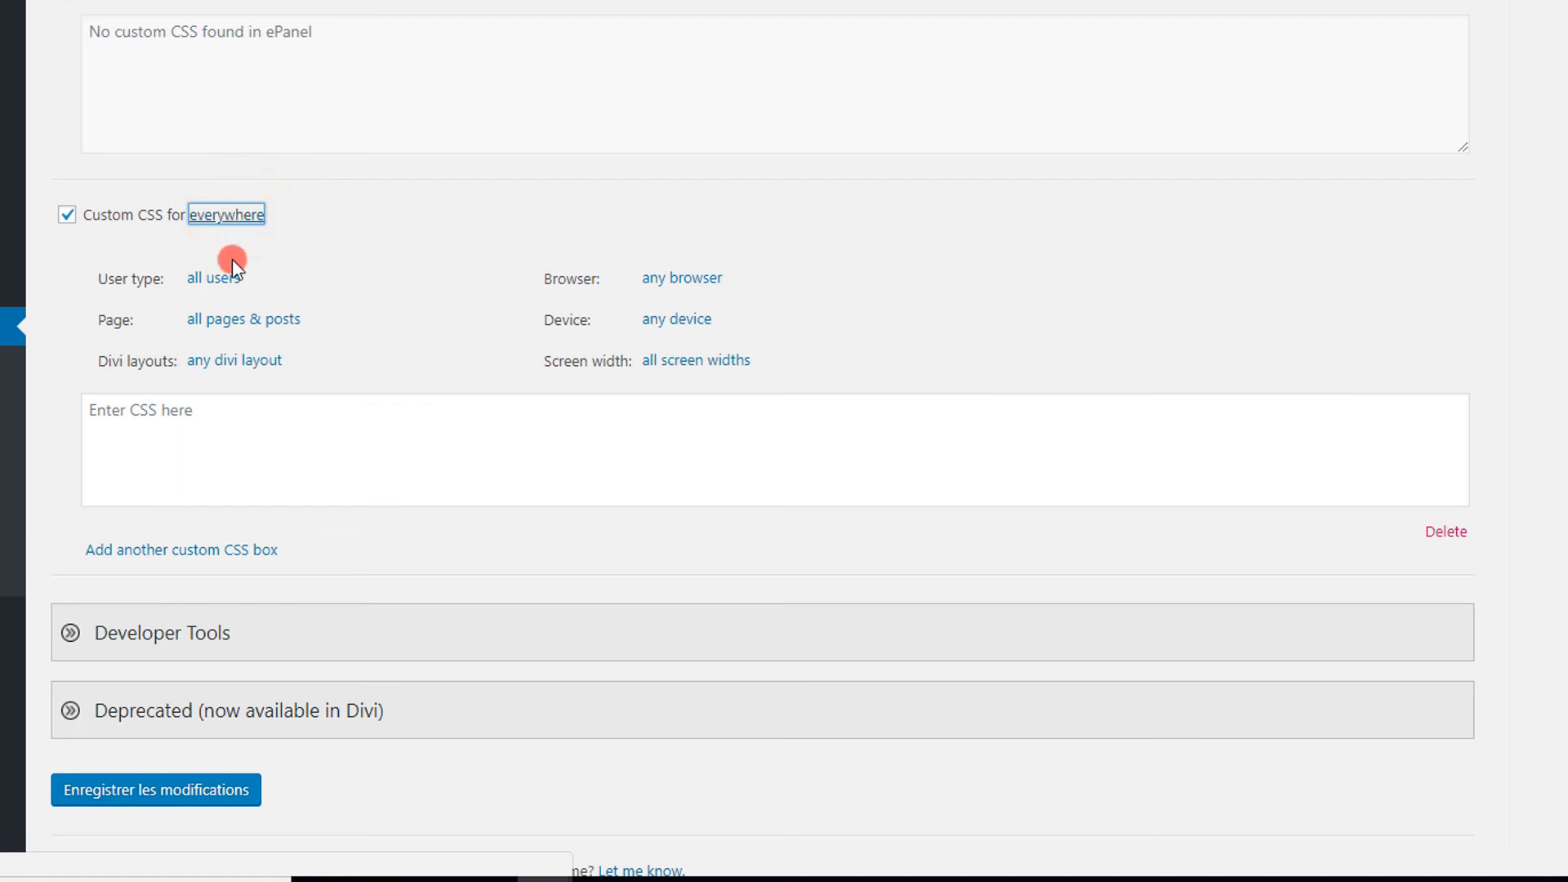
click(233, 285)
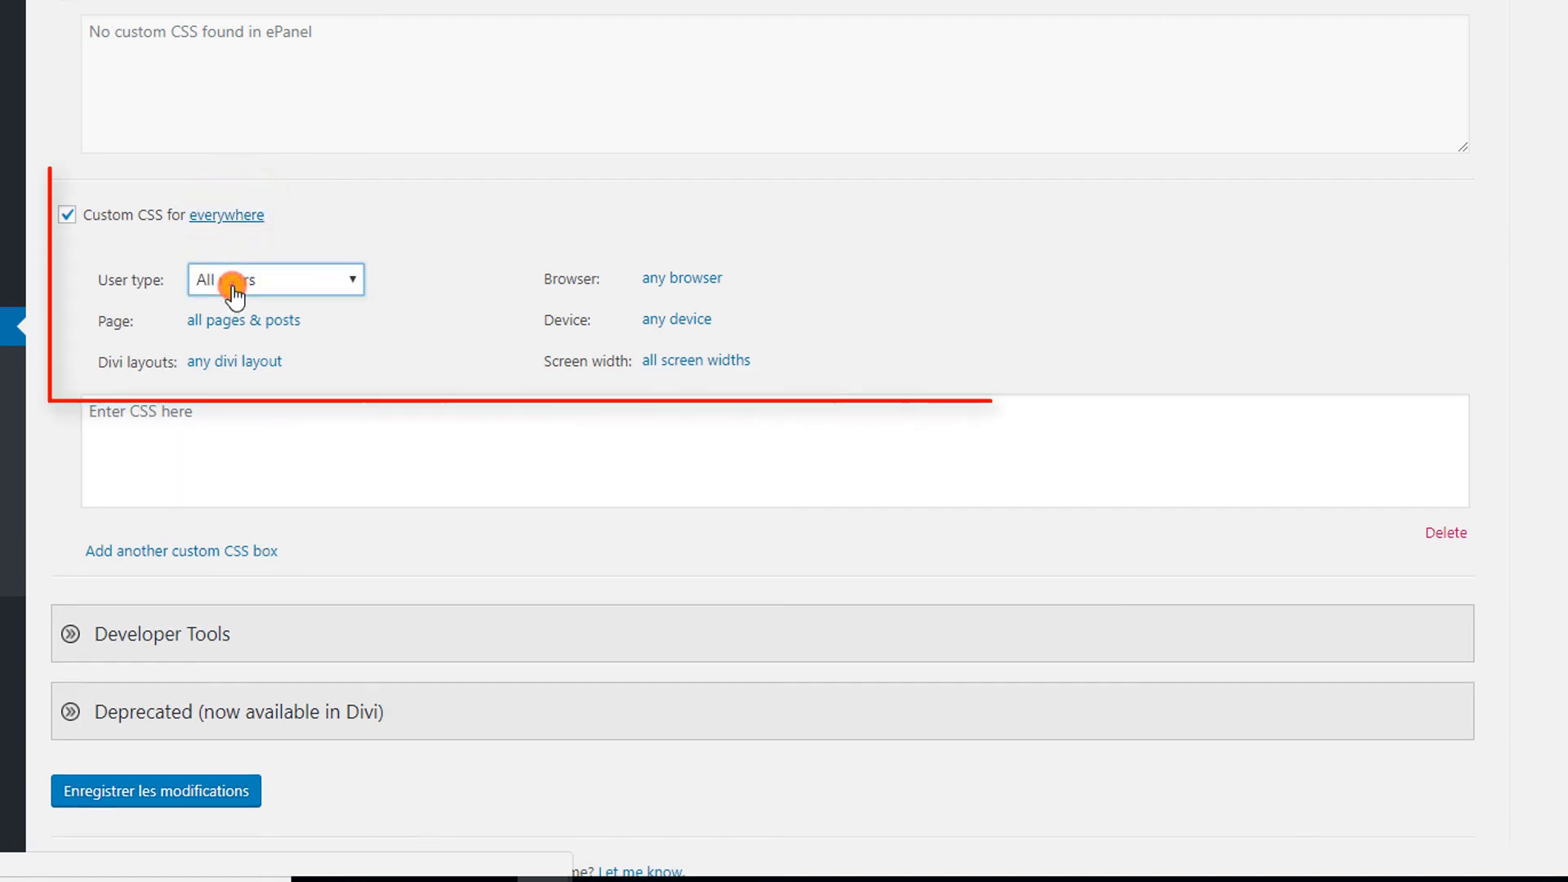
click(278, 279)
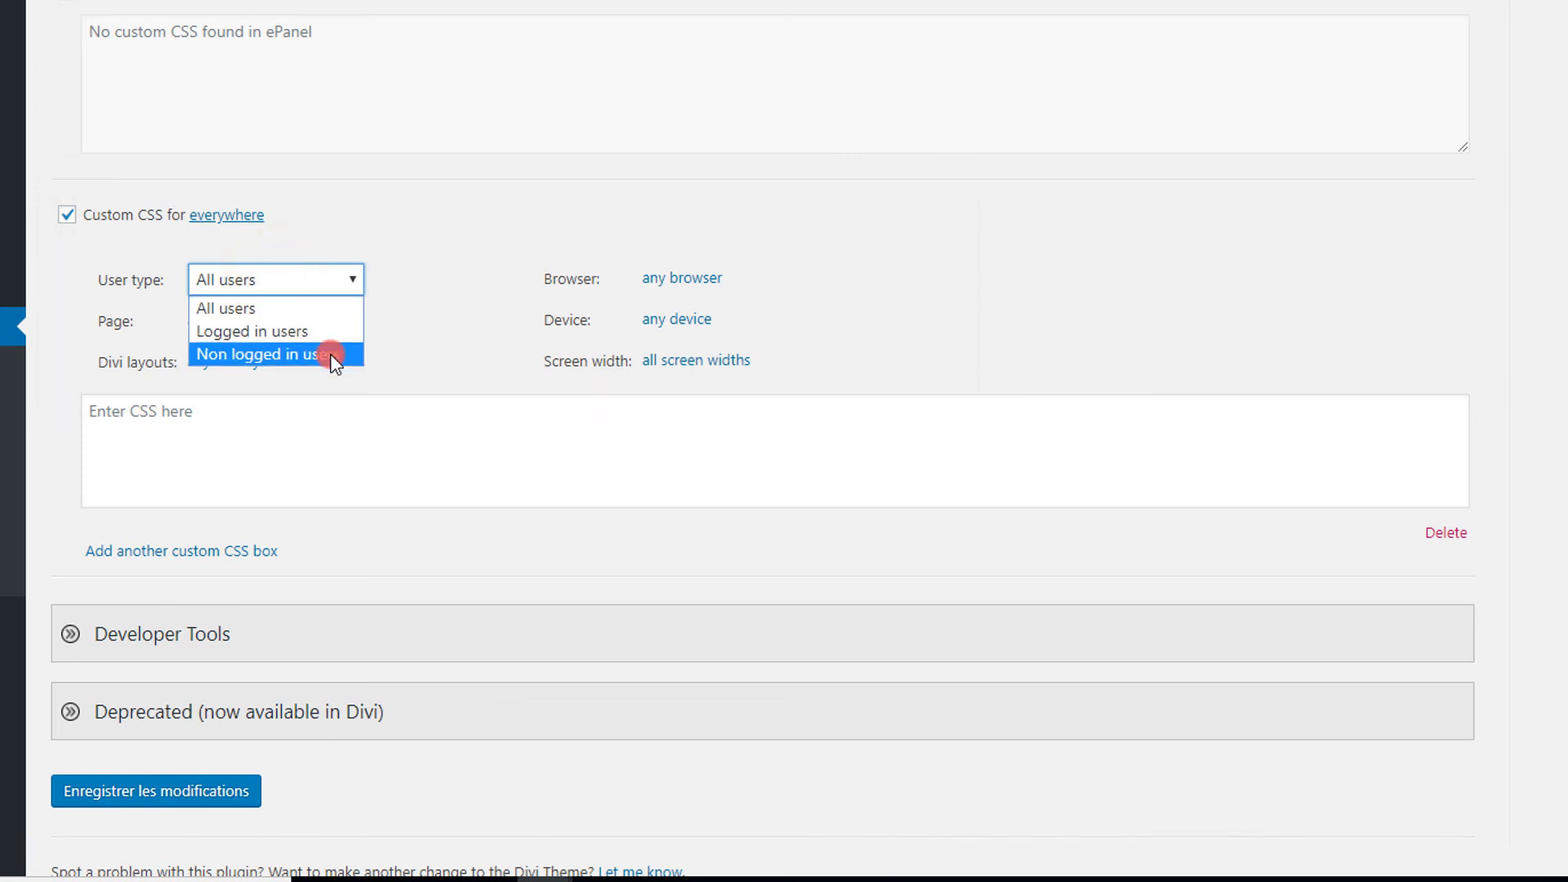
click(406, 314)
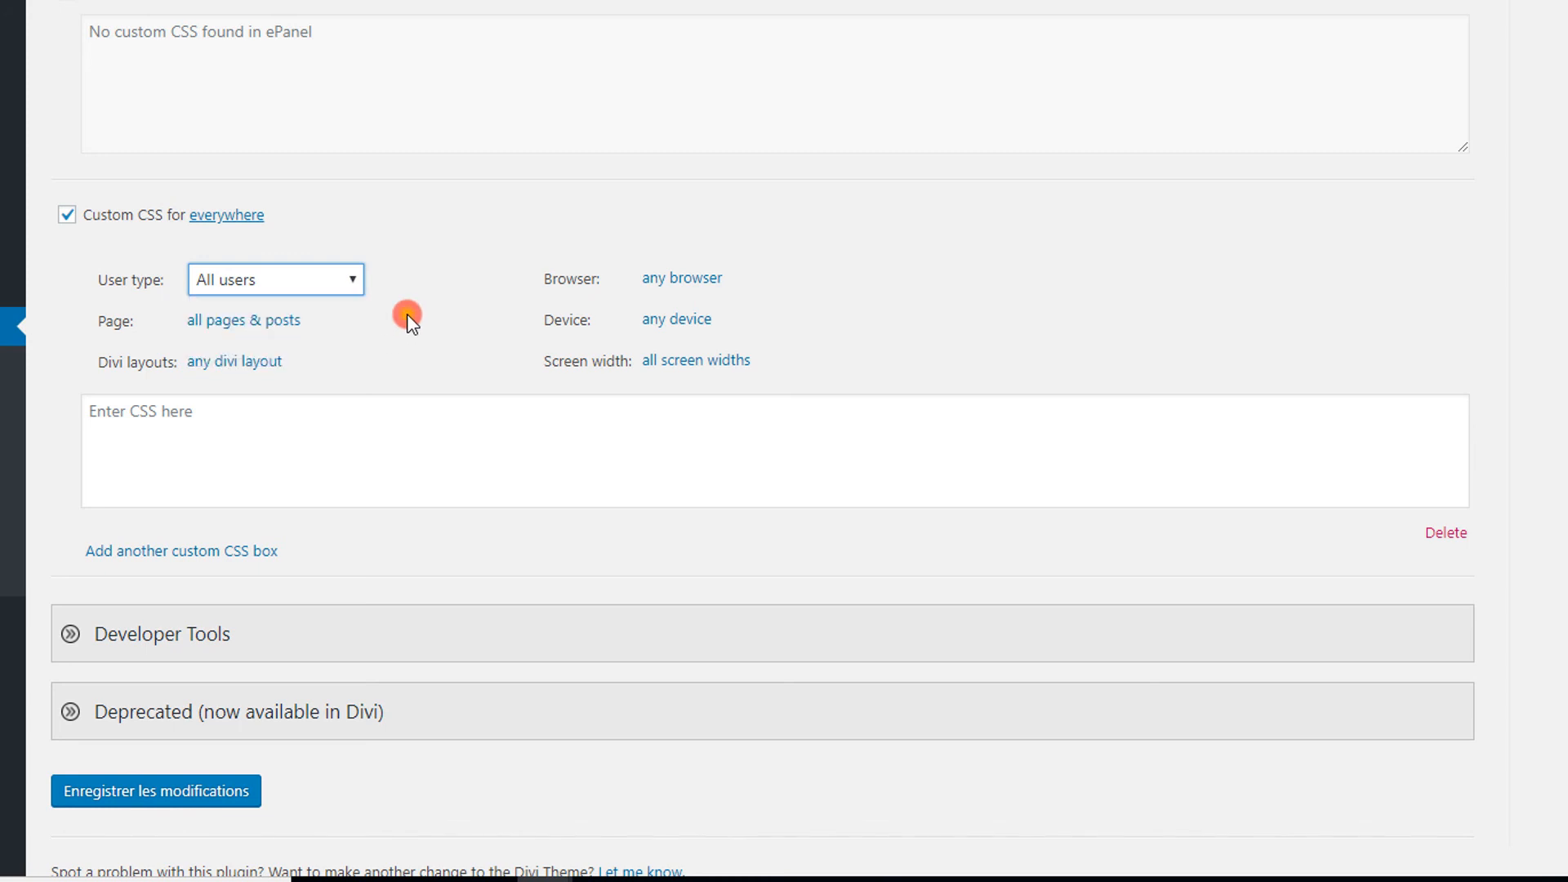
click(286, 325)
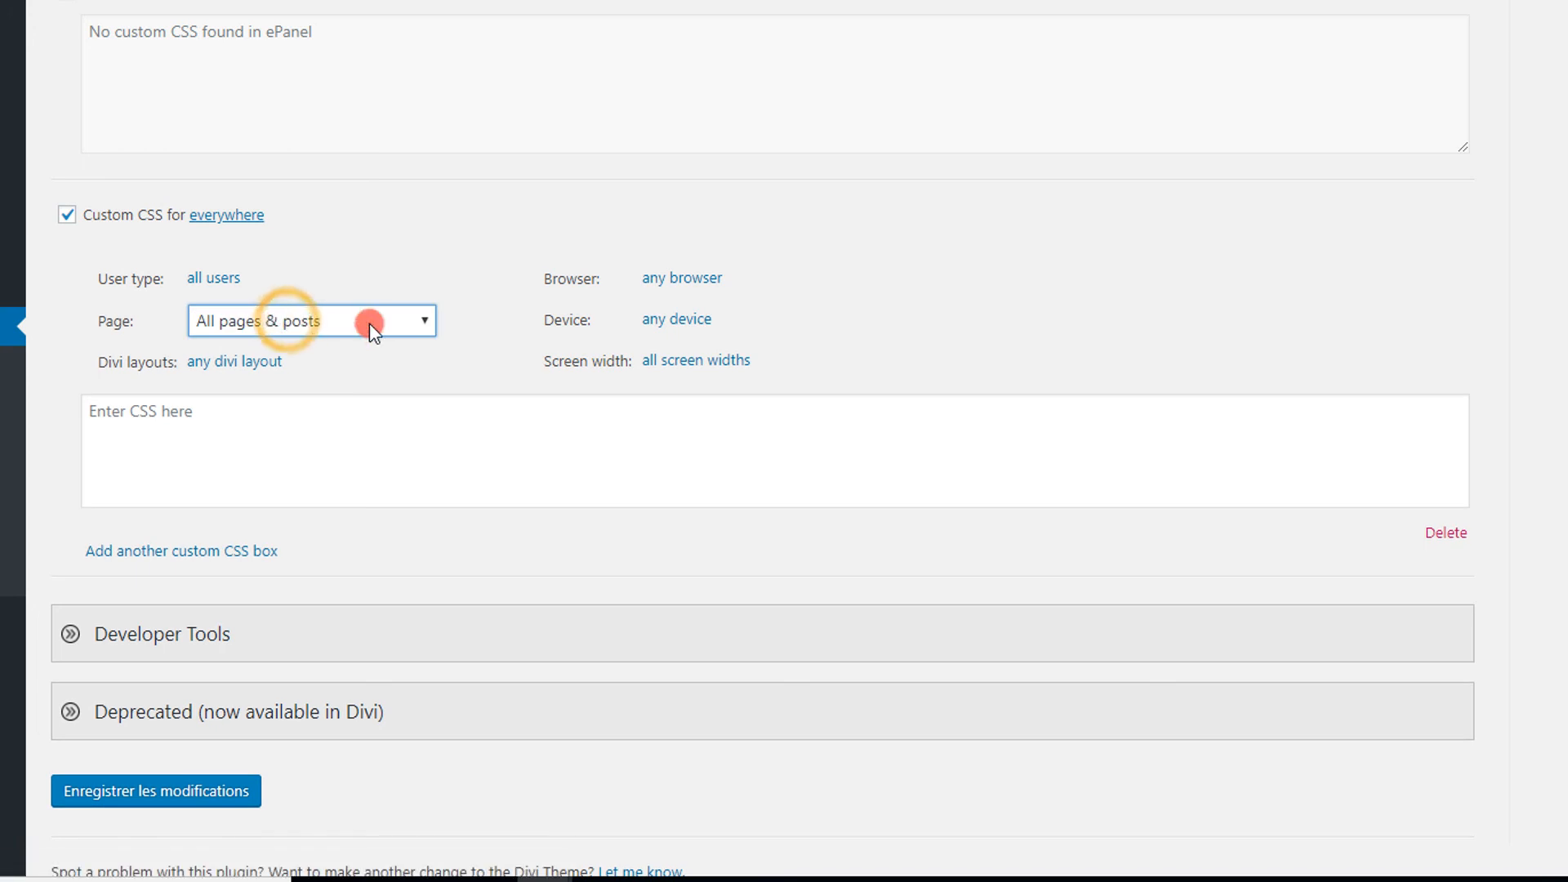
click(370, 322)
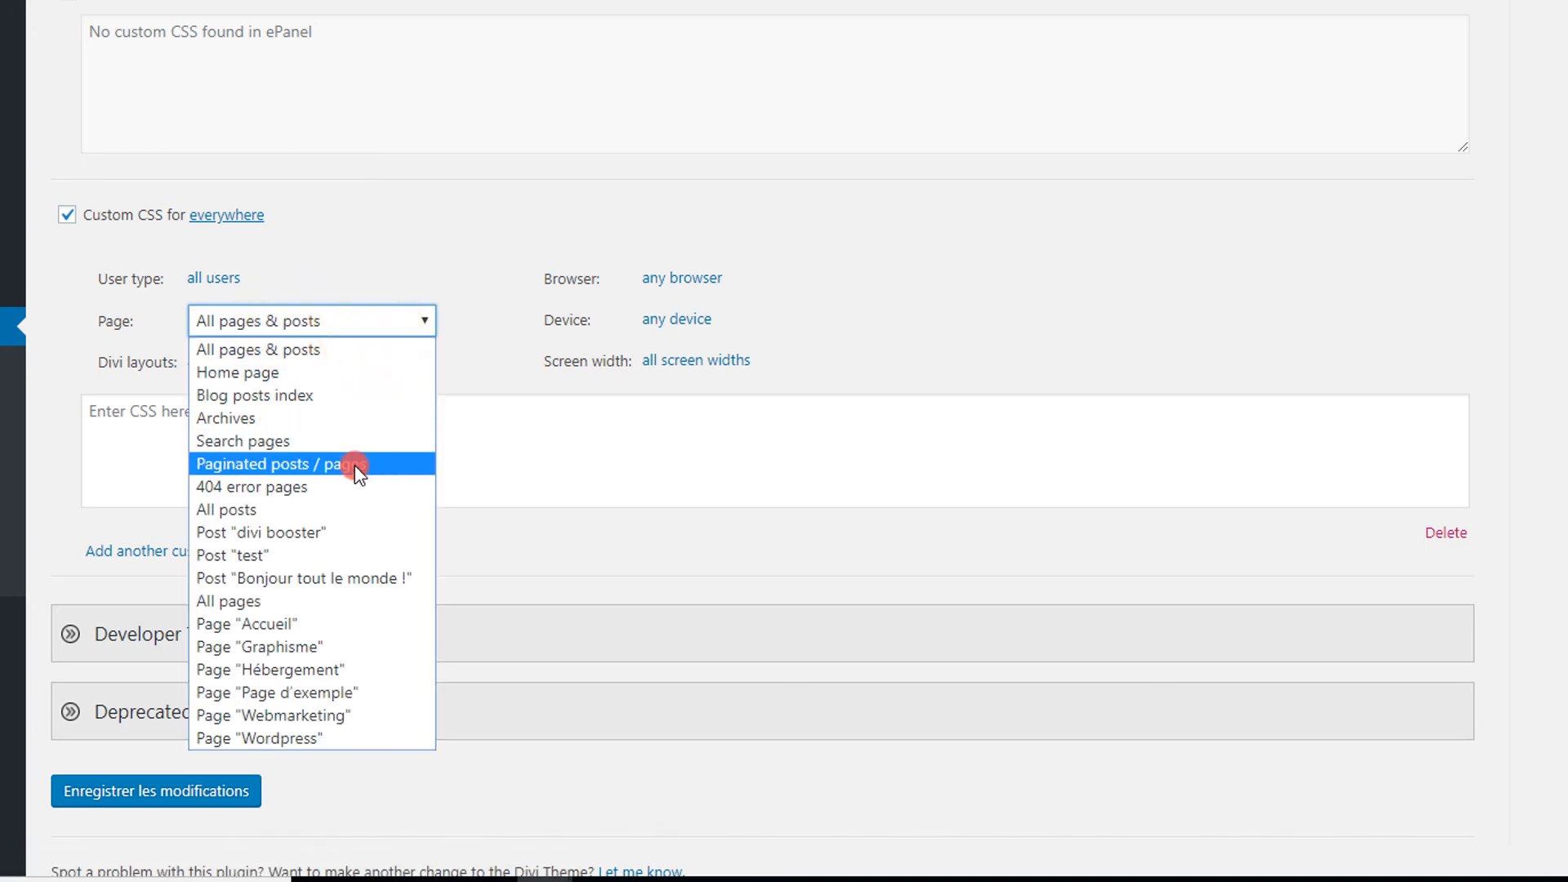
click(400, 269)
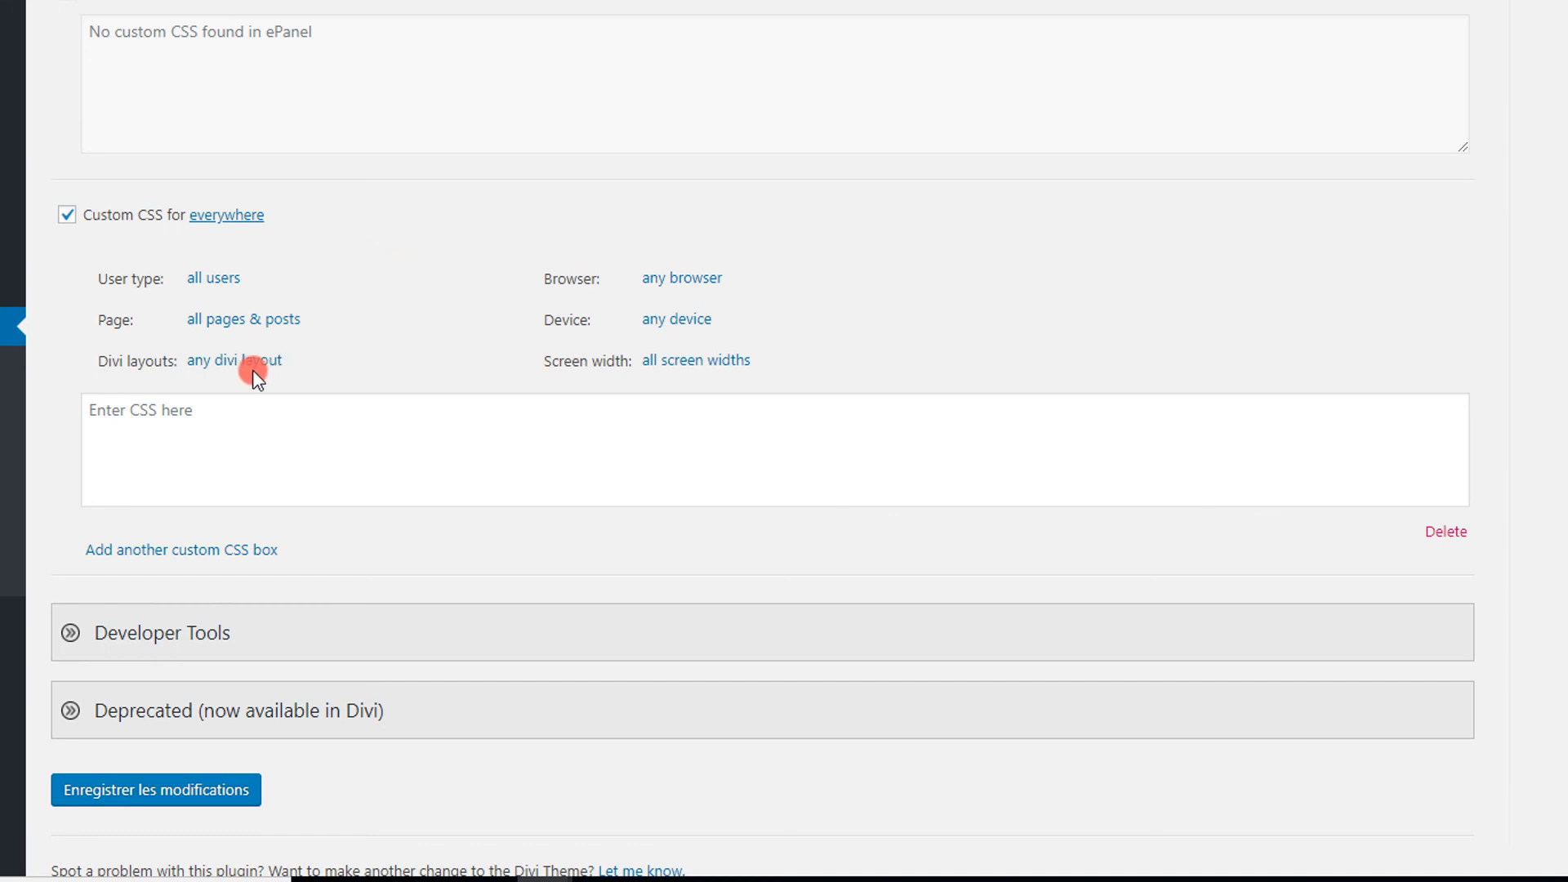
drag(111, 365, 155, 366)
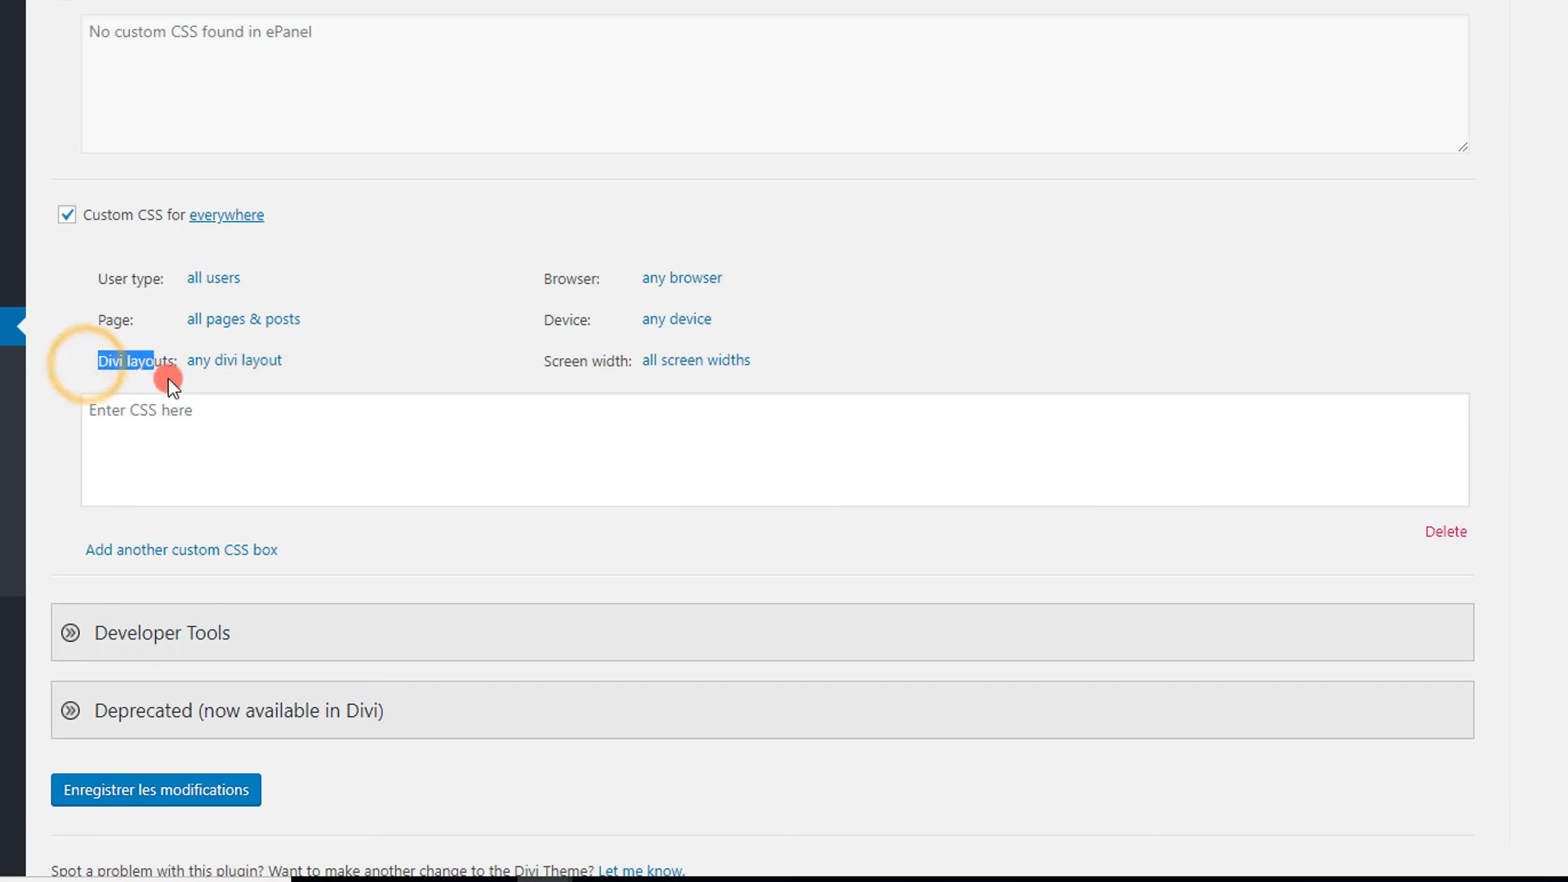
click(746, 273)
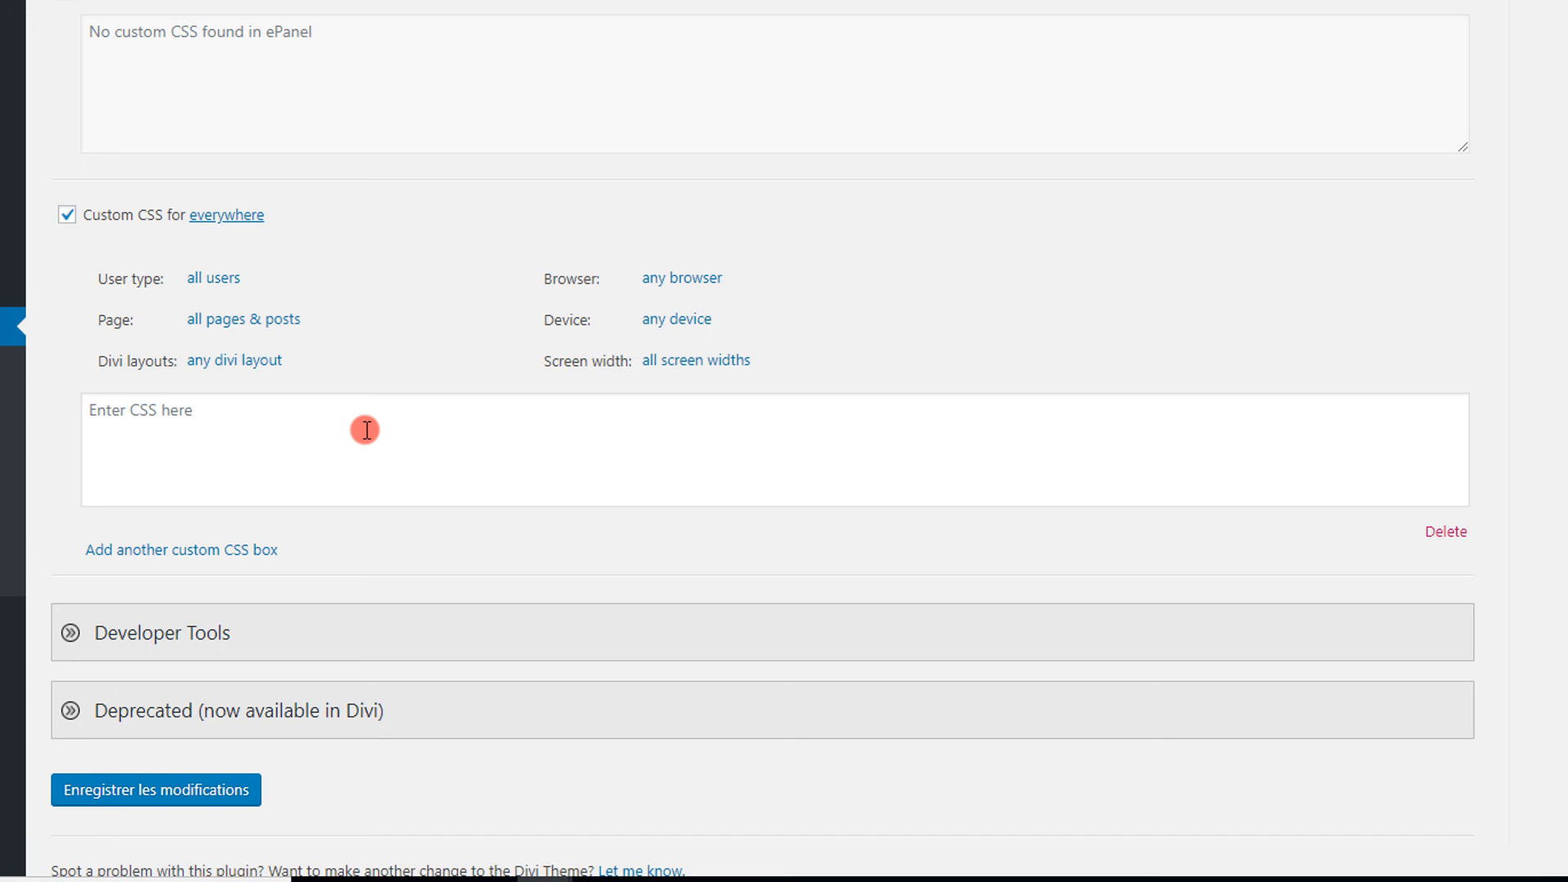
Expand Developer Tools and show the Import / Export options for the plugin settings.
scroll(223, 602, down, 2)
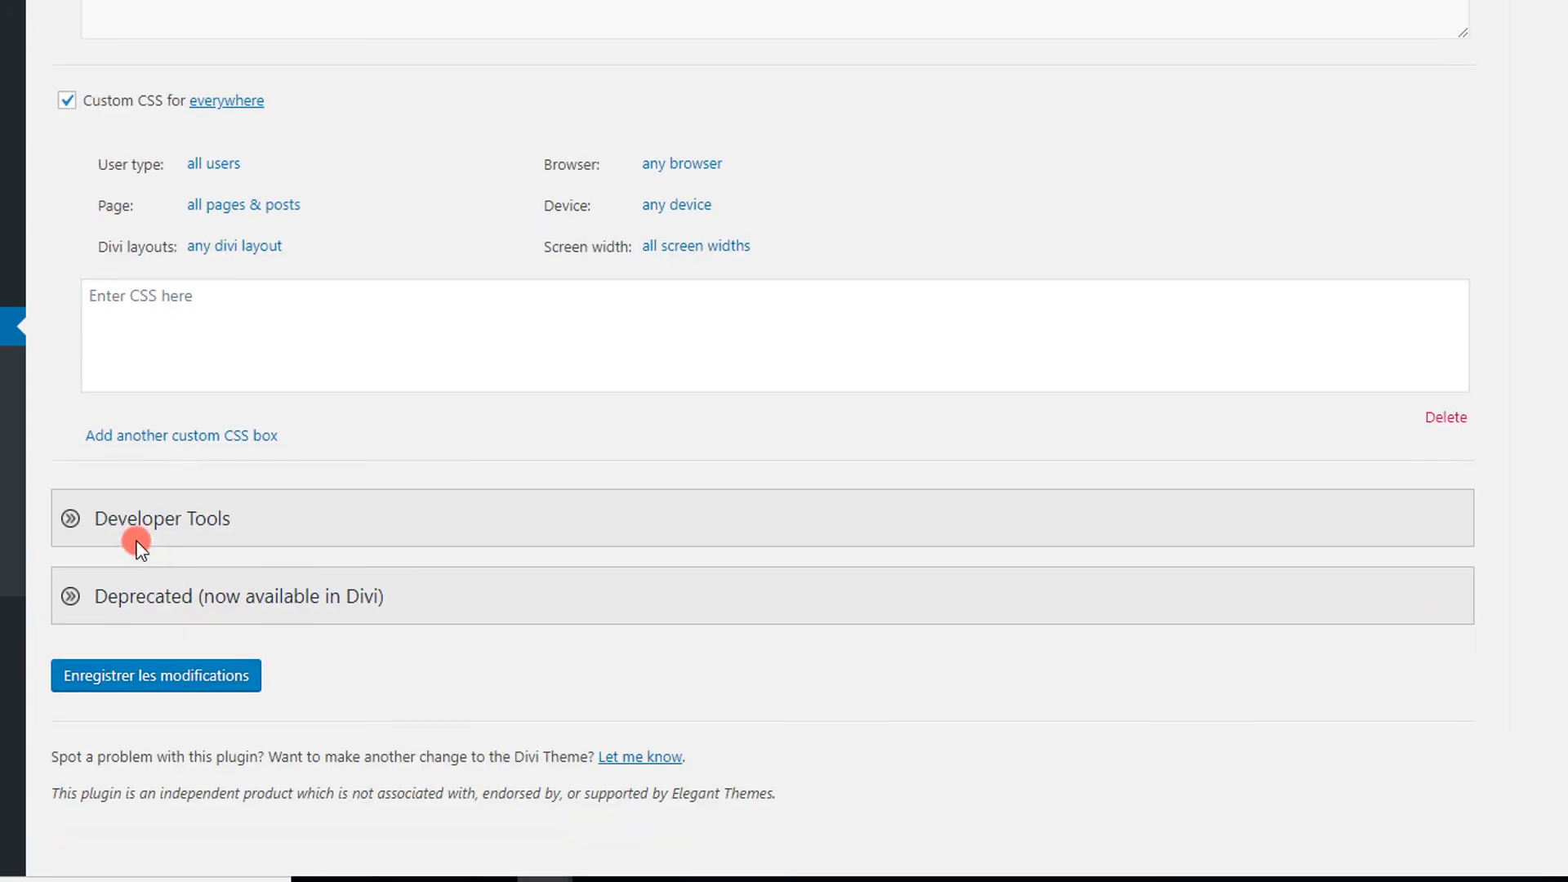
click(96, 520)
scroll(140, 465, down, 4)
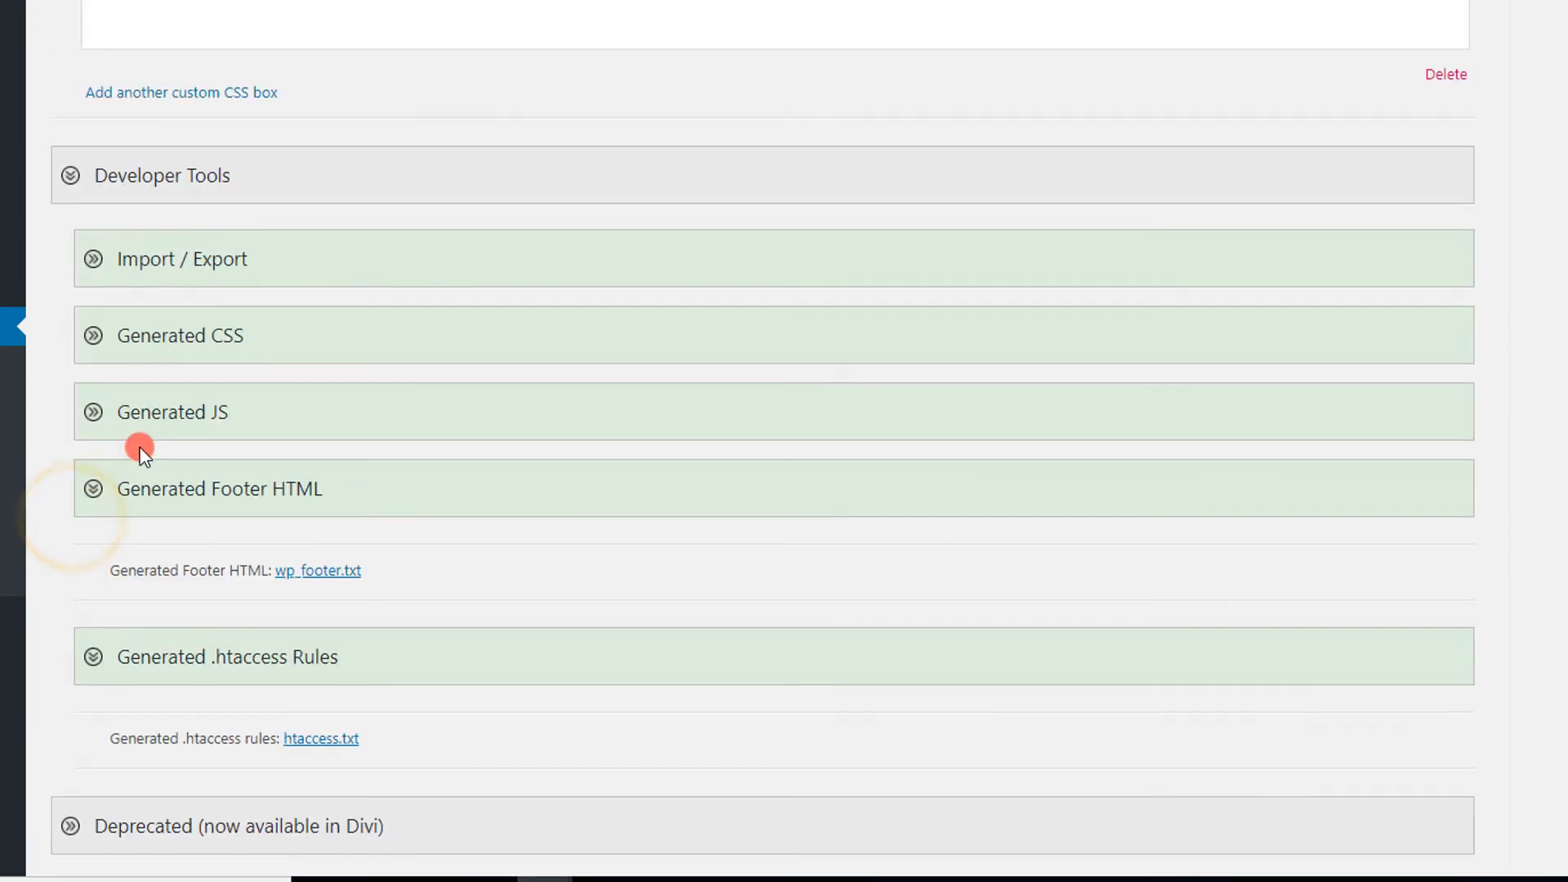
click(95, 258)
scroll(96, 262, down, 3)
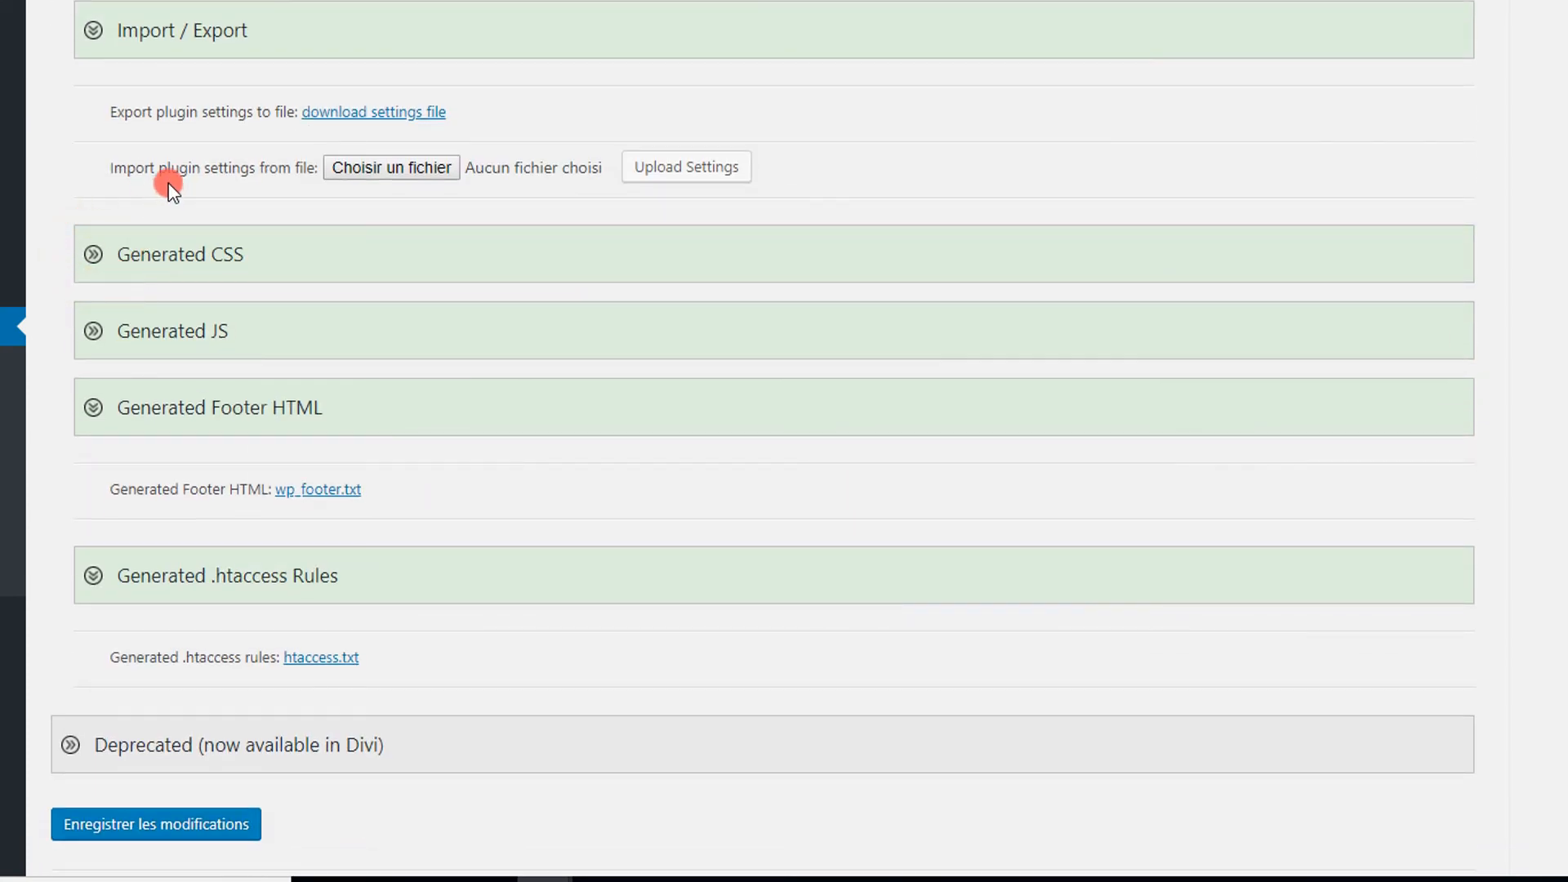
Show the Generated CSS and Generated JS options and review the remaining Developer Tools entries.
click(101, 260)
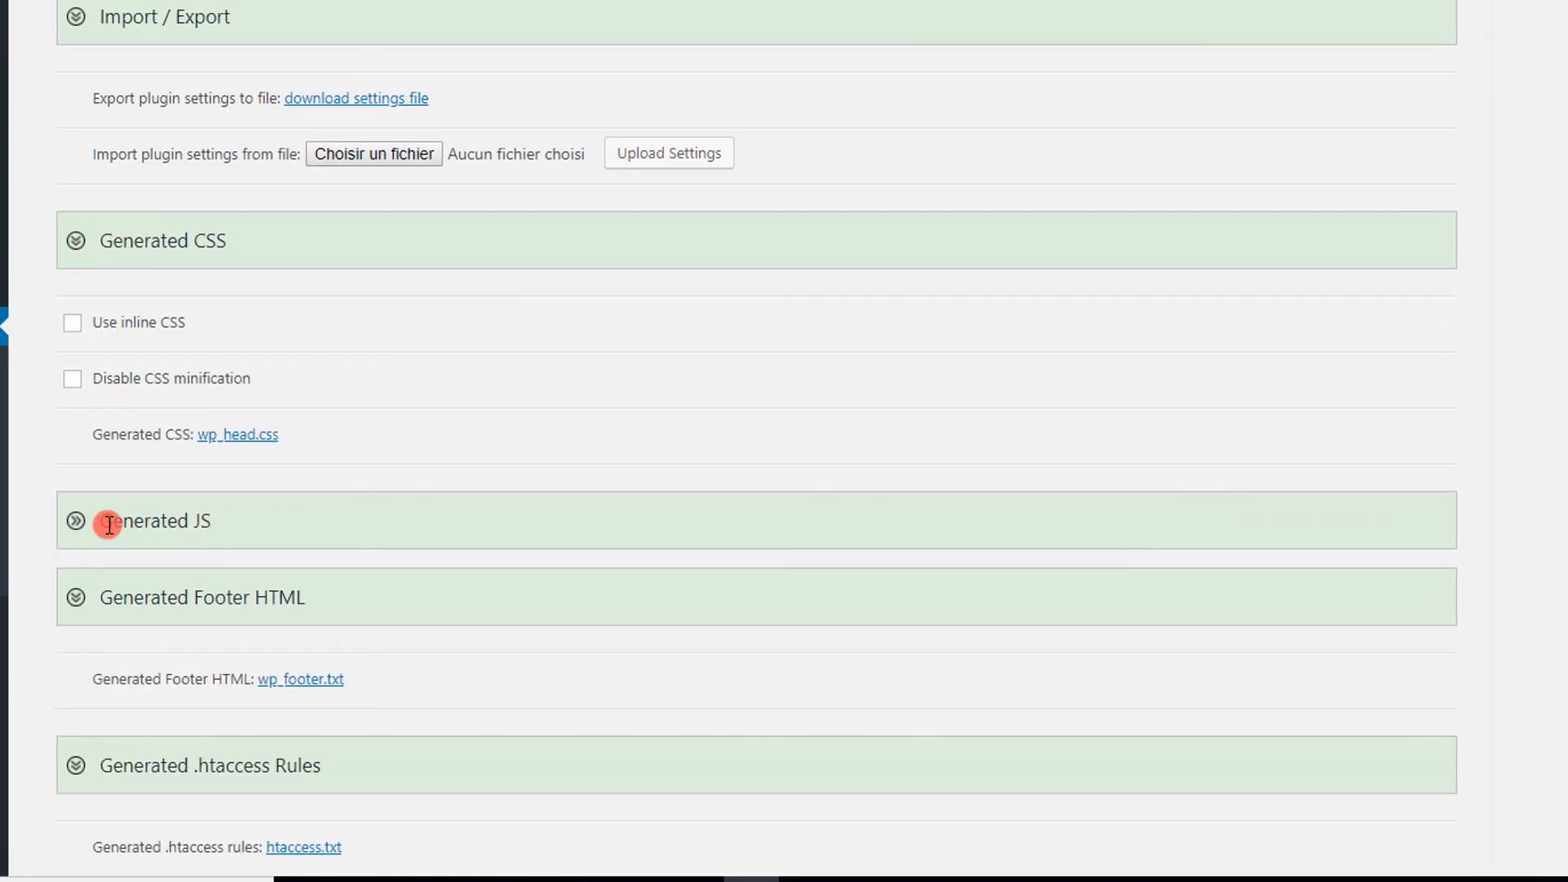
click(77, 516)
scroll(126, 502, down, 4)
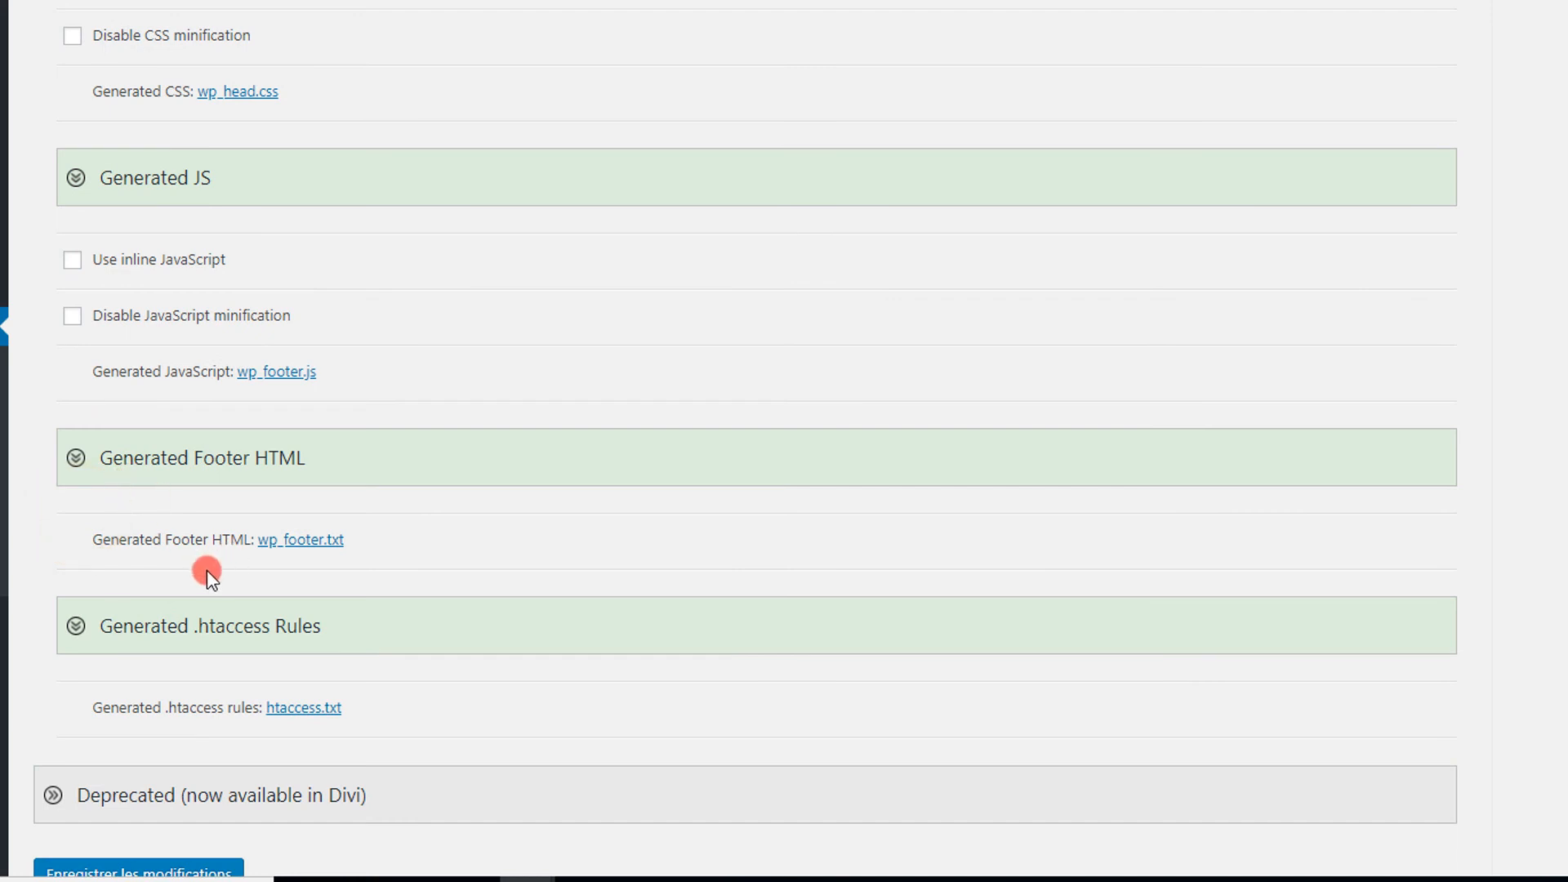
scroll(204, 570, down, 3)
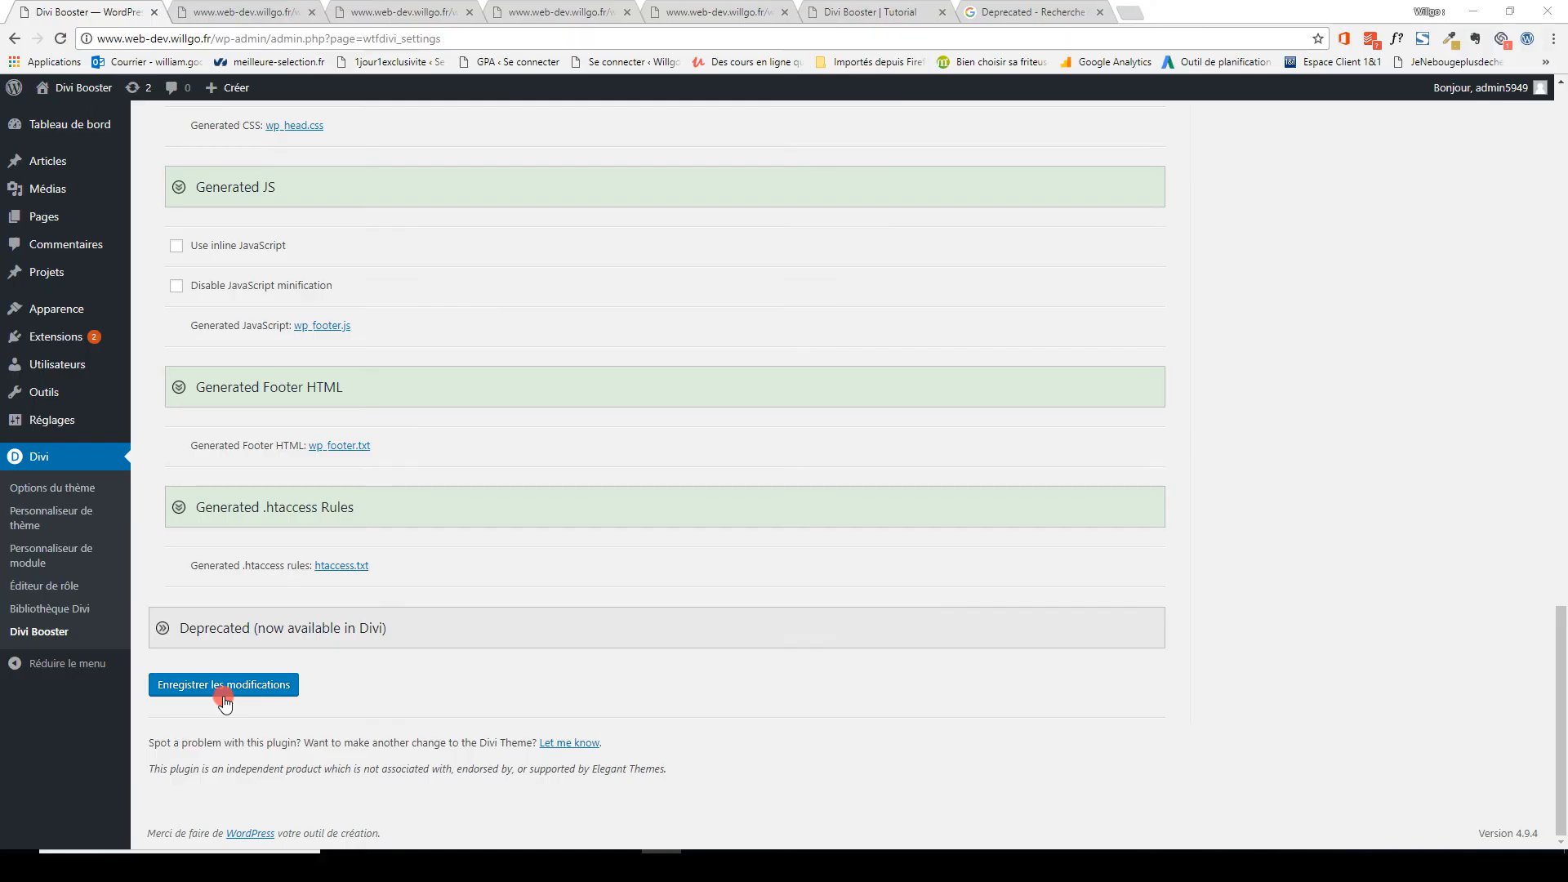
Expand Deprecated (now available in Divi) and review the Divi 2.4 options.
click(164, 631)
scroll(164, 630, down, 4)
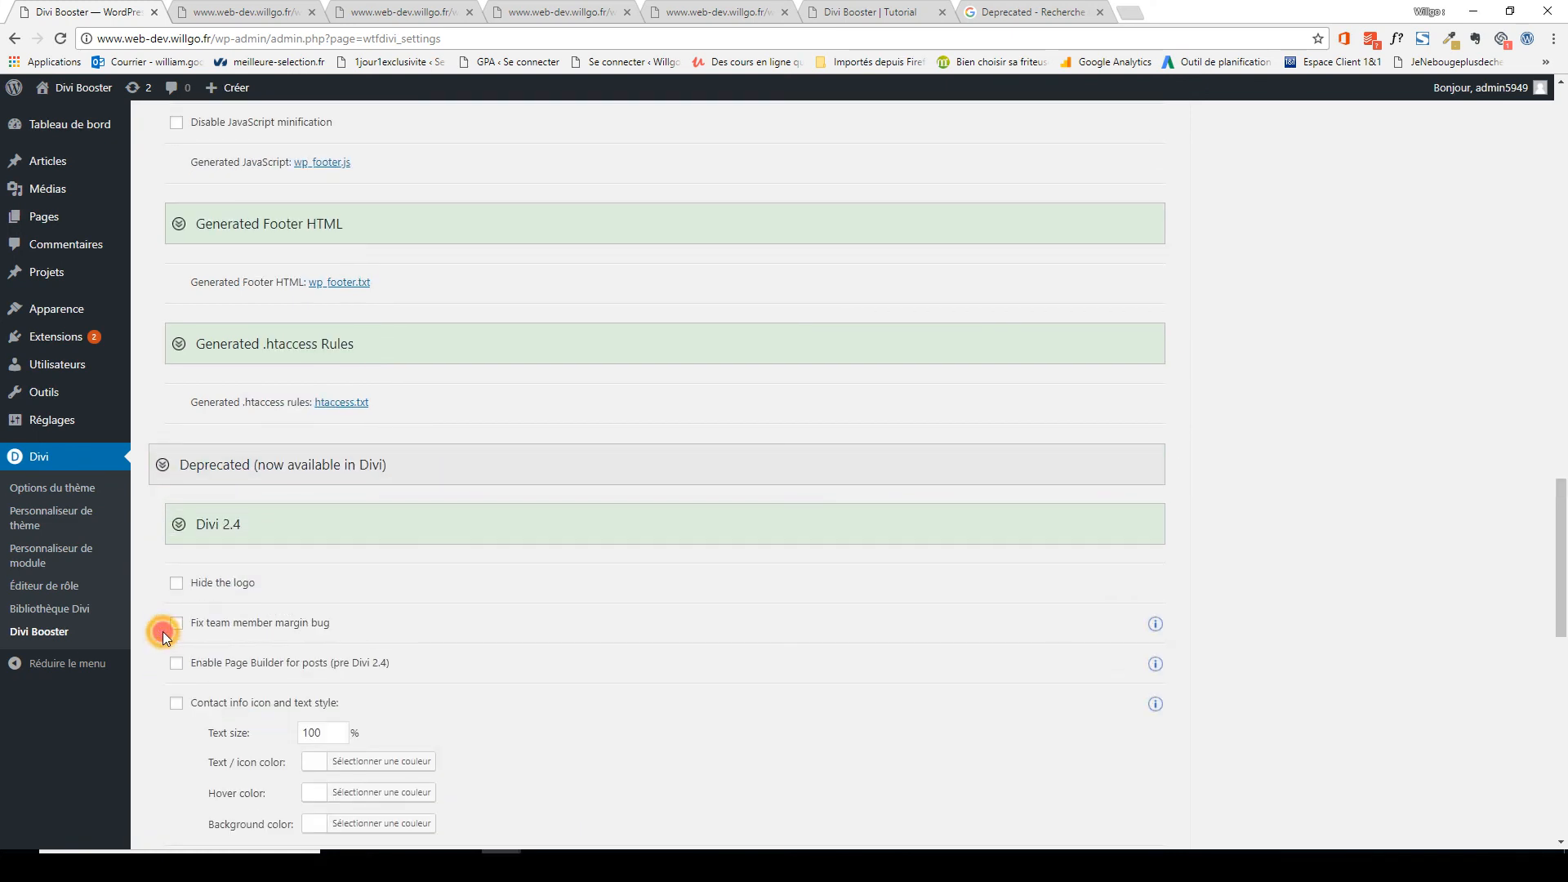
scroll(245, 633, down, 2)
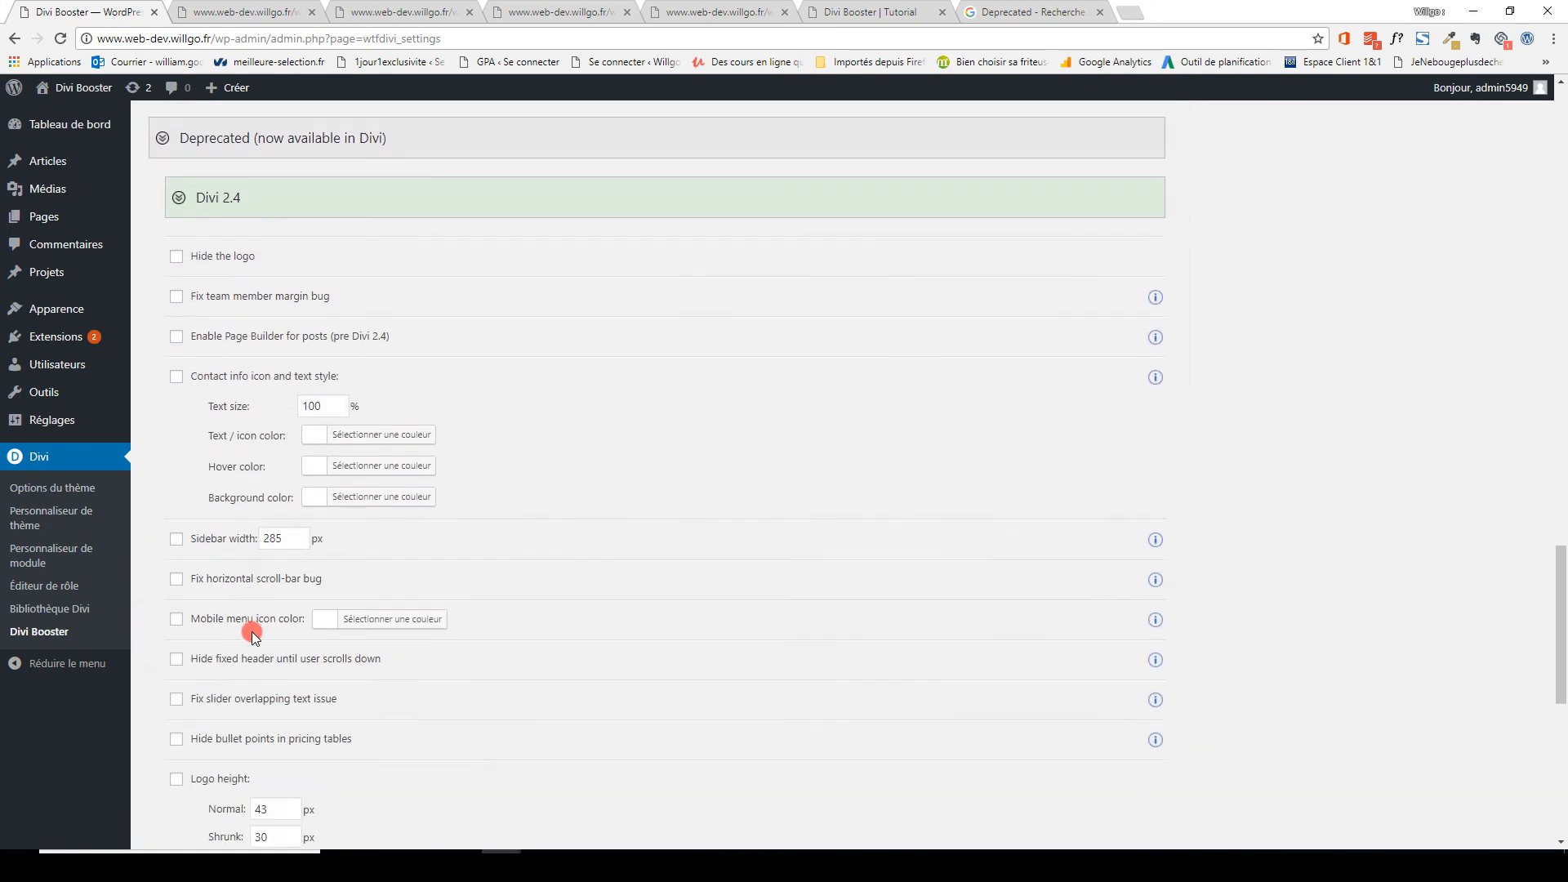